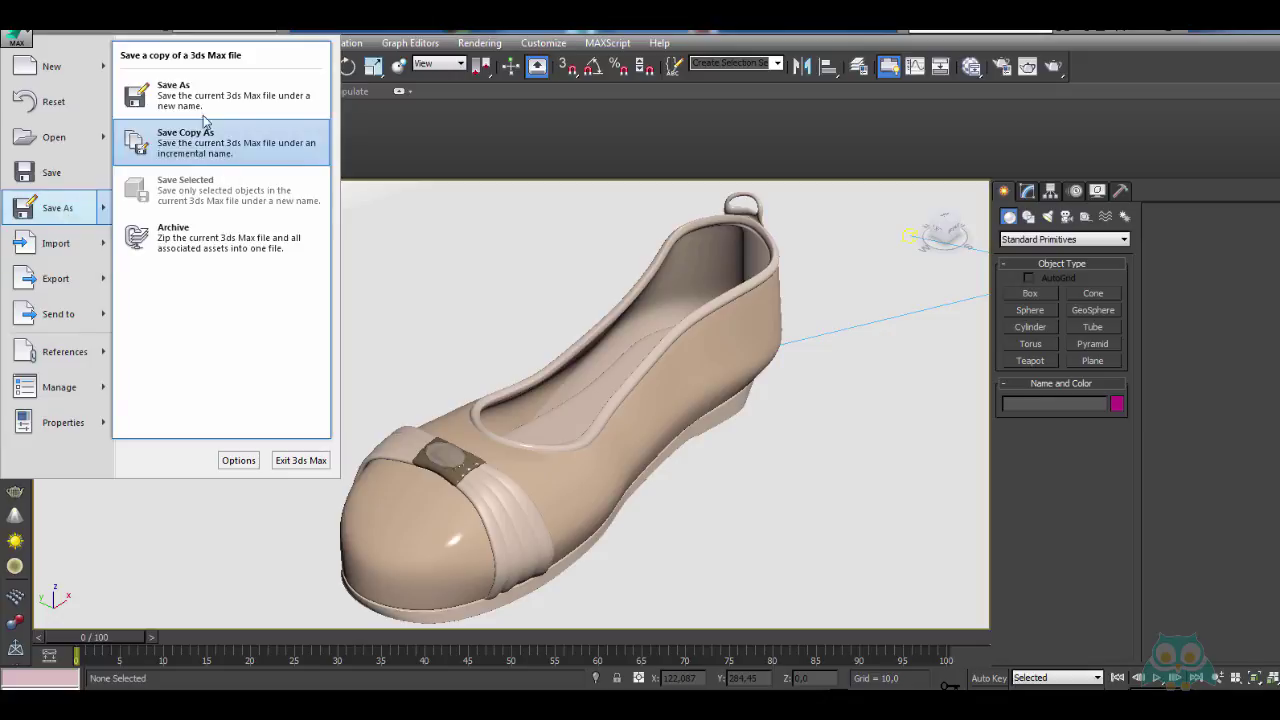
# Save a copy of the current scene under the name 27-RENDER7
pyautogui.click(182, 137)
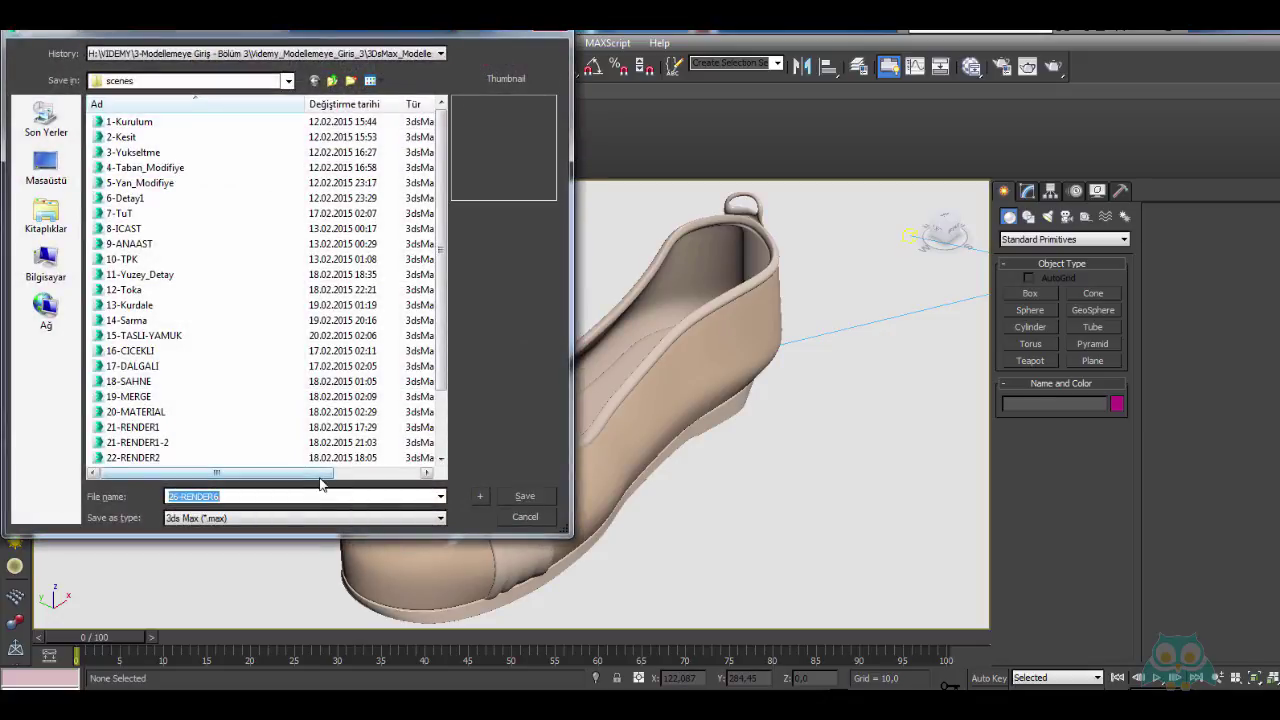
pyautogui.write('27')
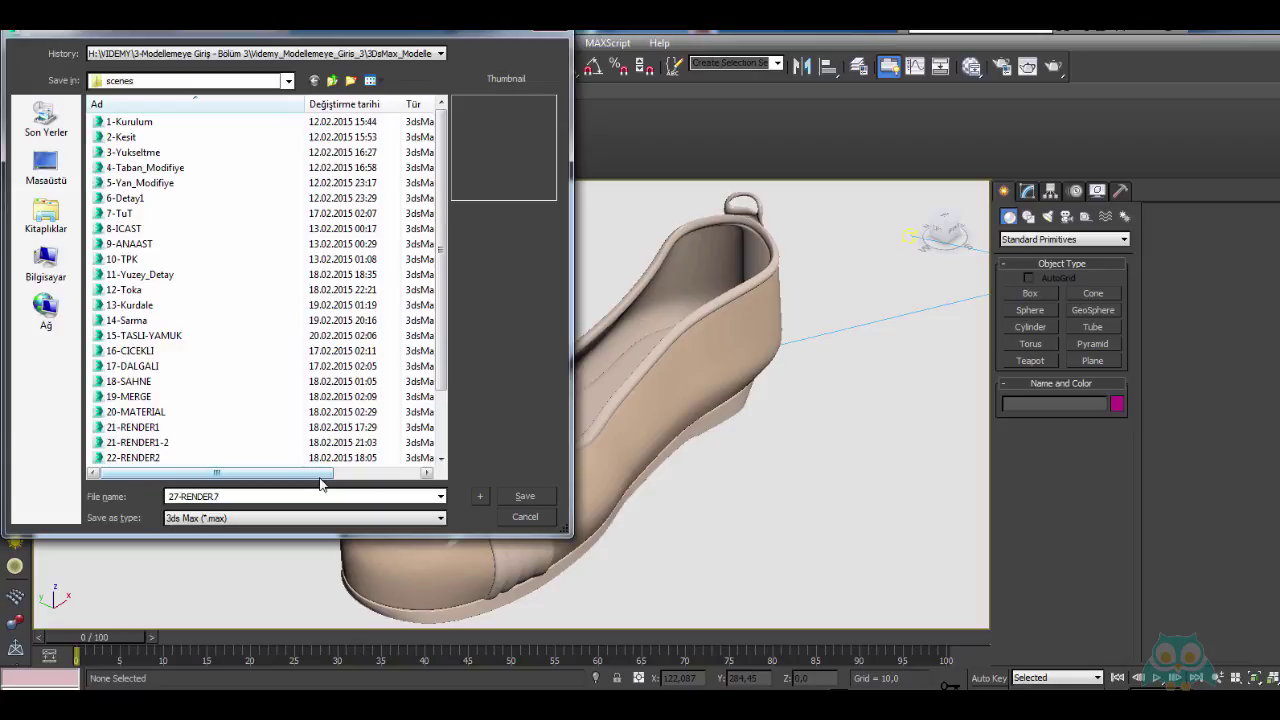
pyautogui.write('-RENDER7')
pyautogui.press('Return')
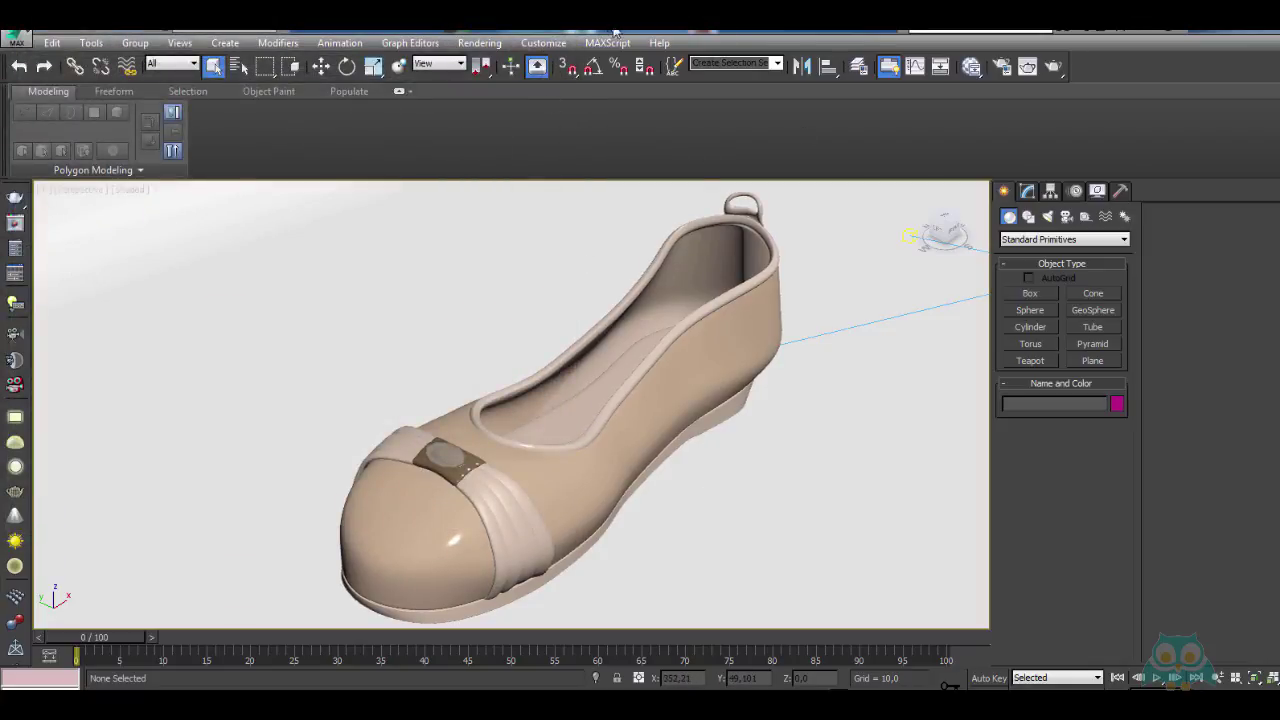
# Delete the existing AKTAR007 shoe group, switch the viewport to Perspective and save the scene
pyautogui.click(604, 432)
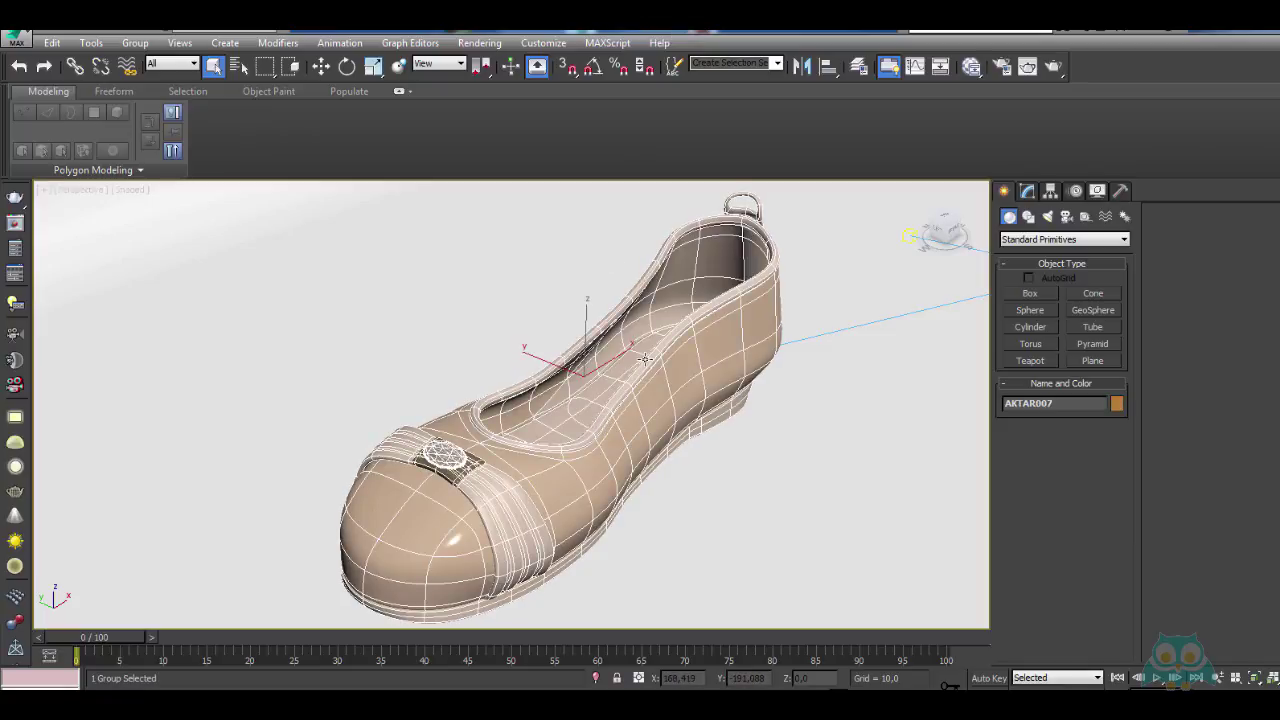
pyautogui.press('Delete')
pyautogui.press('p')
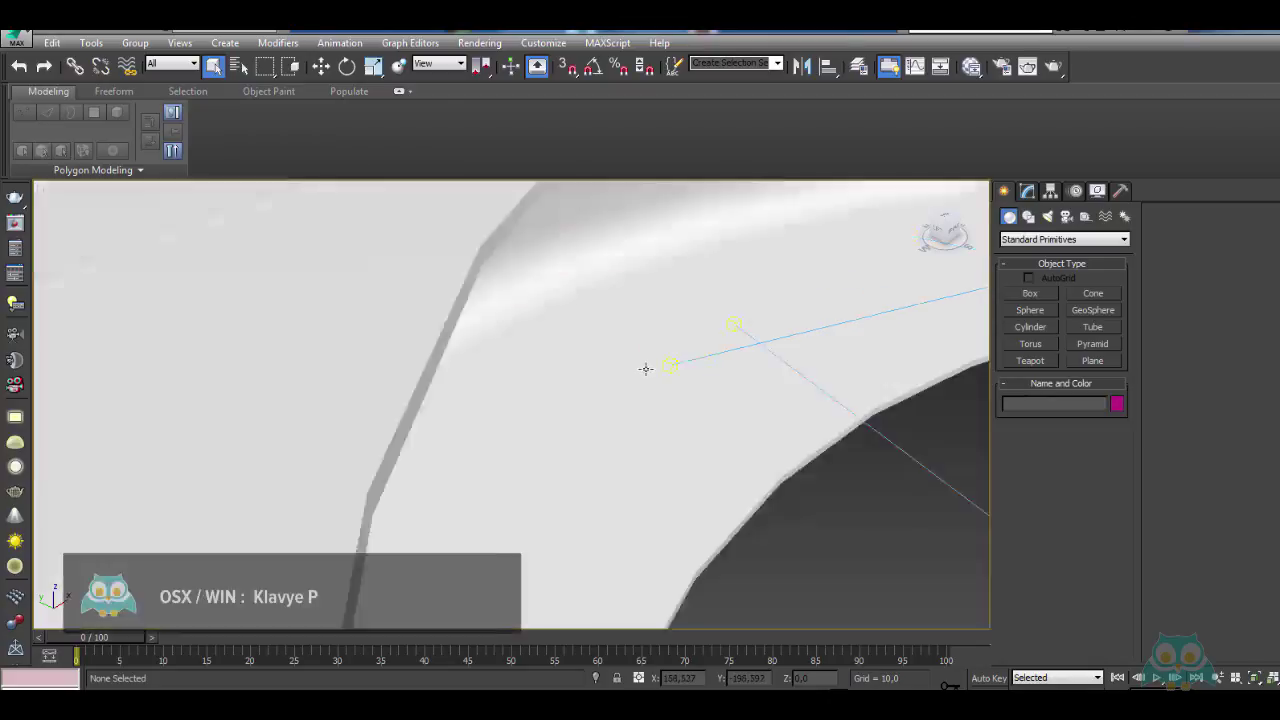
pyautogui.keyDown('alt'); pyautogui.moveTo(518, 338); pyautogui.dragTo(545, 342, button='middle'); pyautogui.keyUp('alt')
pyautogui.hotkey('ctrl', 's')
pyautogui.keyDown('alt'); pyautogui.moveTo(335, 296); pyautogui.dragTo(10, 40, button='middle'); pyautogui.keyUp('alt')
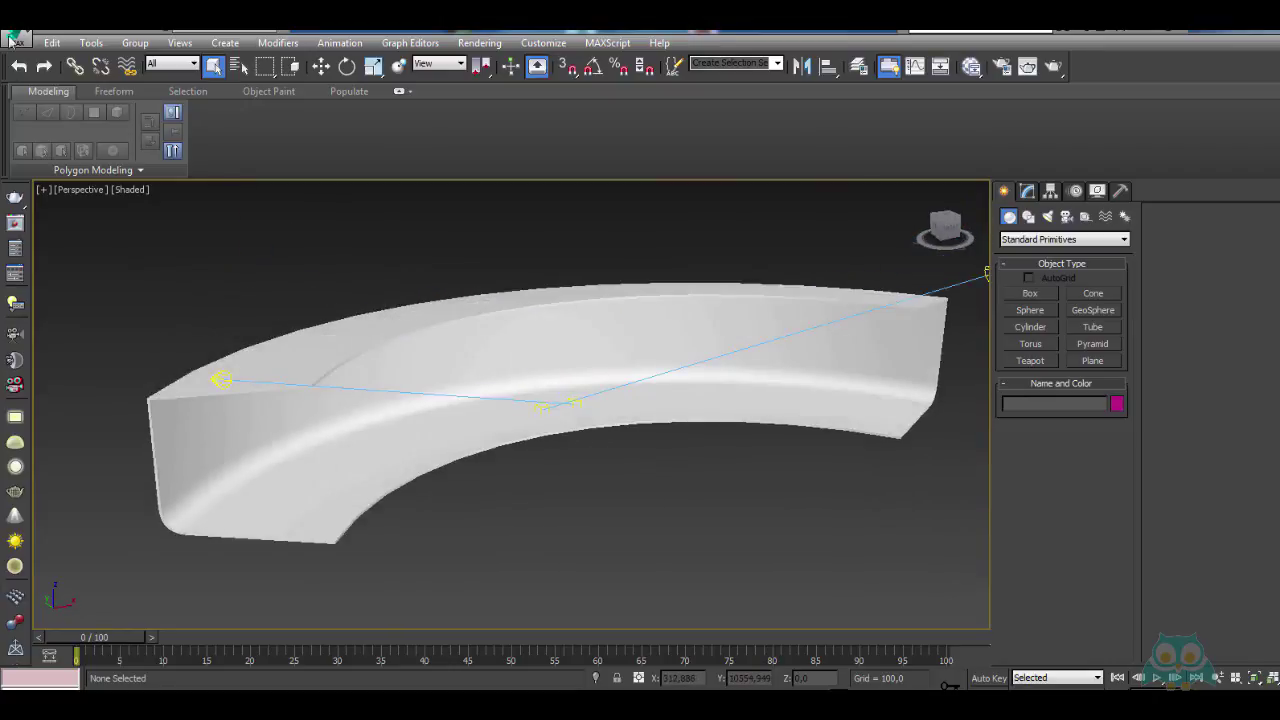
# Open the 15-TASLI-YAMUK scene from the scenes folder
pyautogui.click(17, 40)
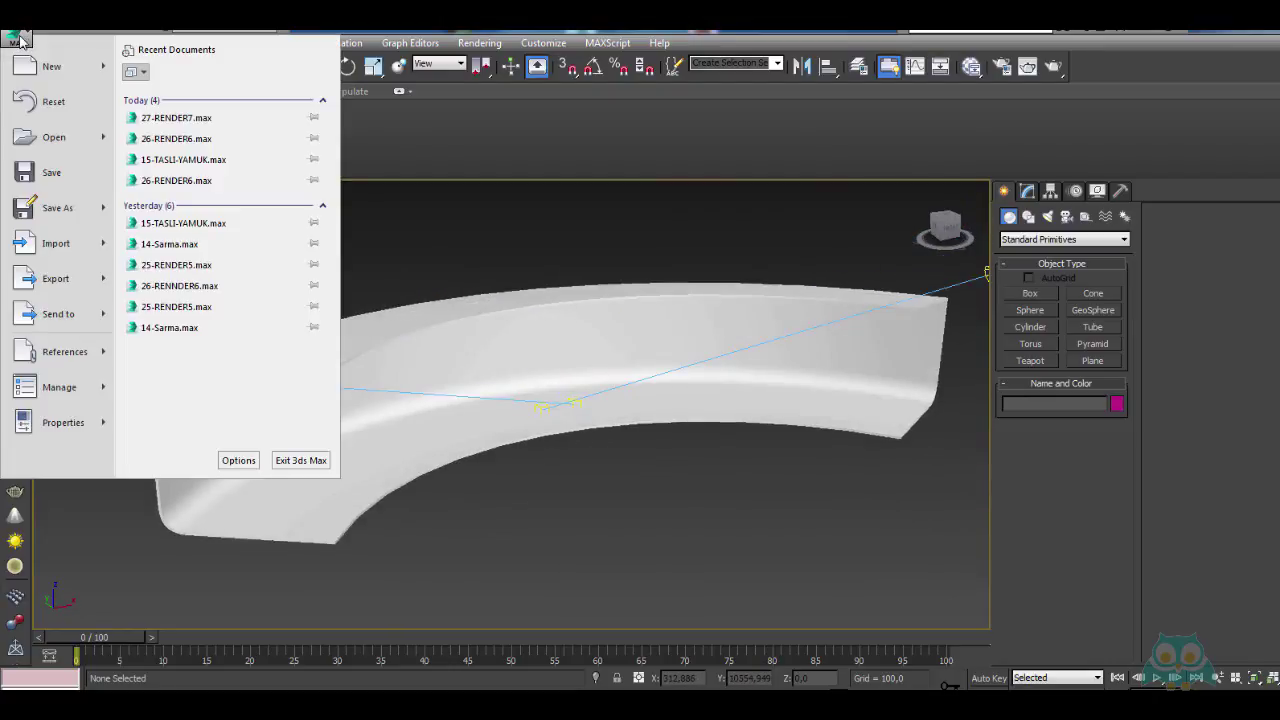
pyautogui.click(30, 137)
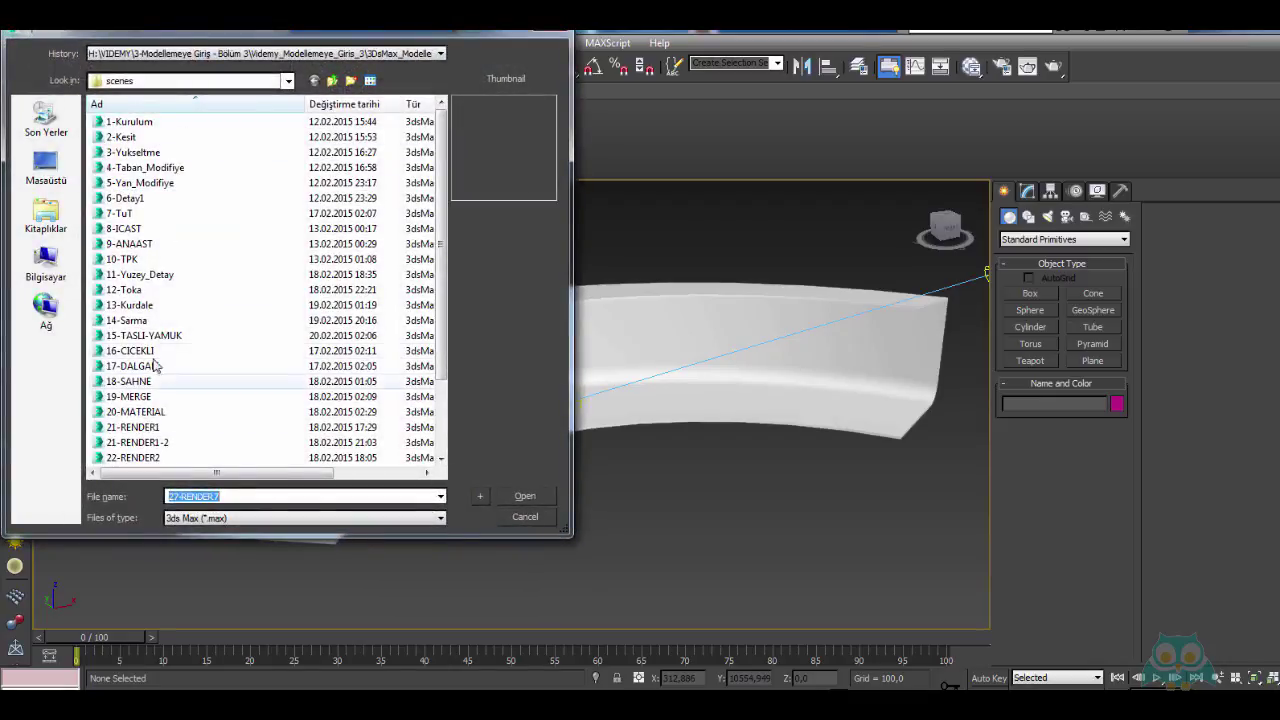
pyautogui.click(185, 336)
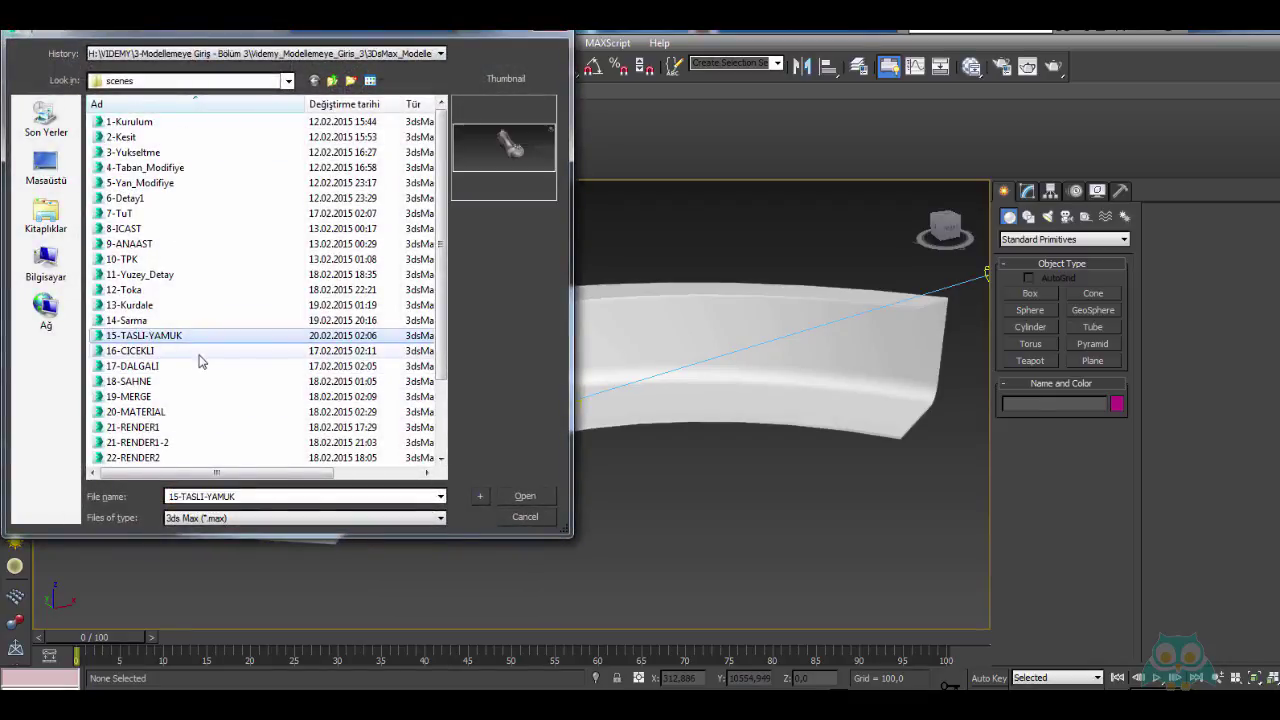
pyautogui.click(526, 496)
pyautogui.keyDown('alt'); pyautogui.moveTo(620, 418); pyautogui.dragTo(329, 411, button='middle'); pyautogui.keyUp('alt')
pyautogui.click(447, 398)
pyautogui.click(329, 411)
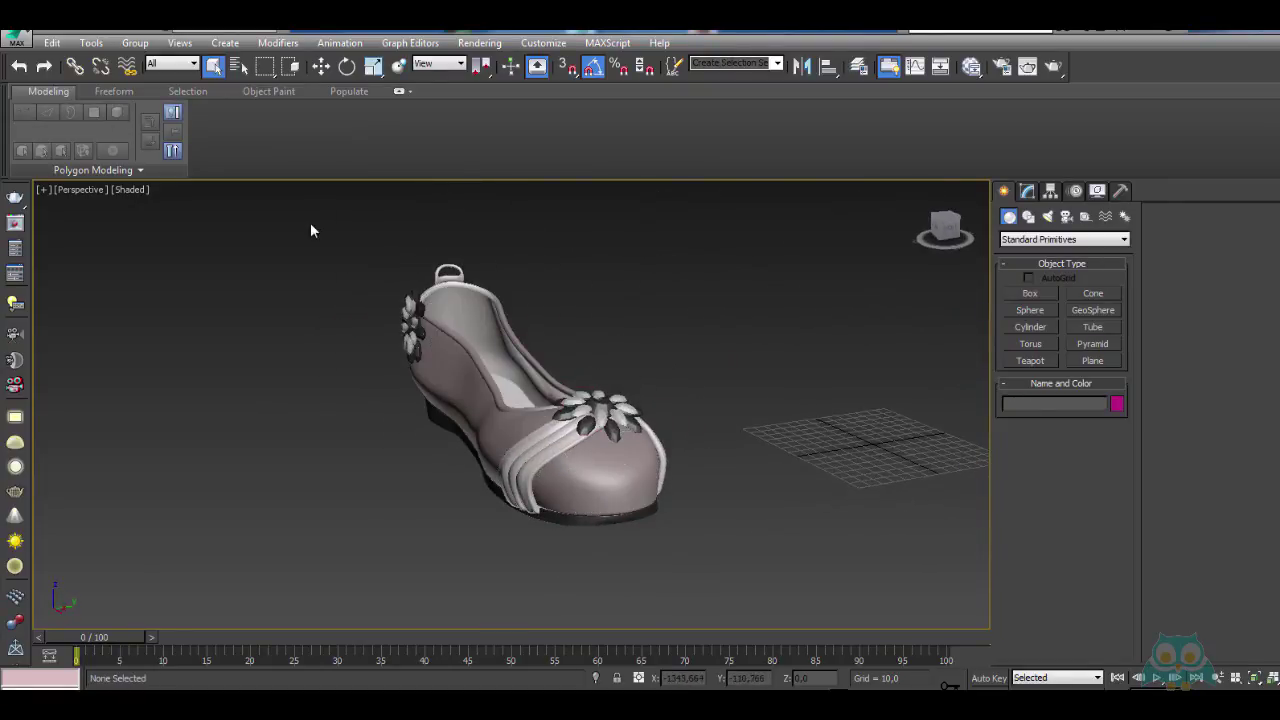
# Group all parts of the flower-decorated shoe under the name AKTAR7 and save the scene
pyautogui.moveTo(740, 612); pyautogui.dragTo(741, 613)
pyautogui.click(135, 44)
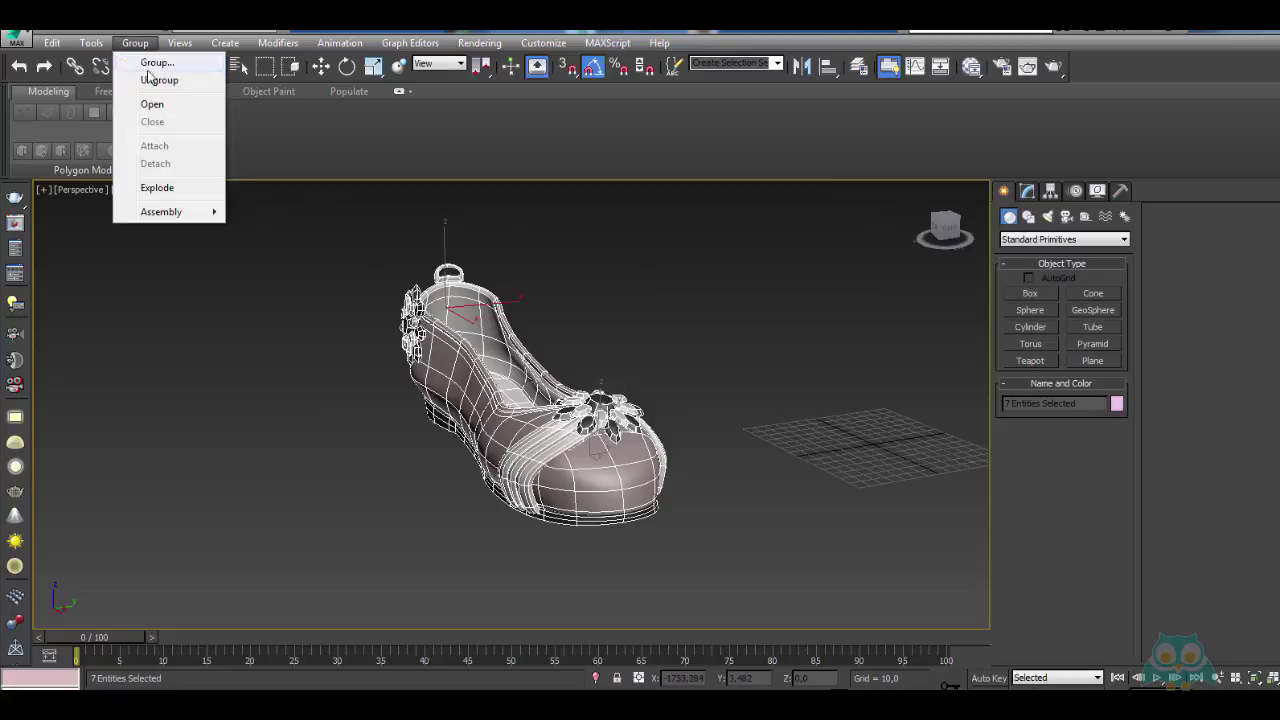
pyautogui.click(154, 63)
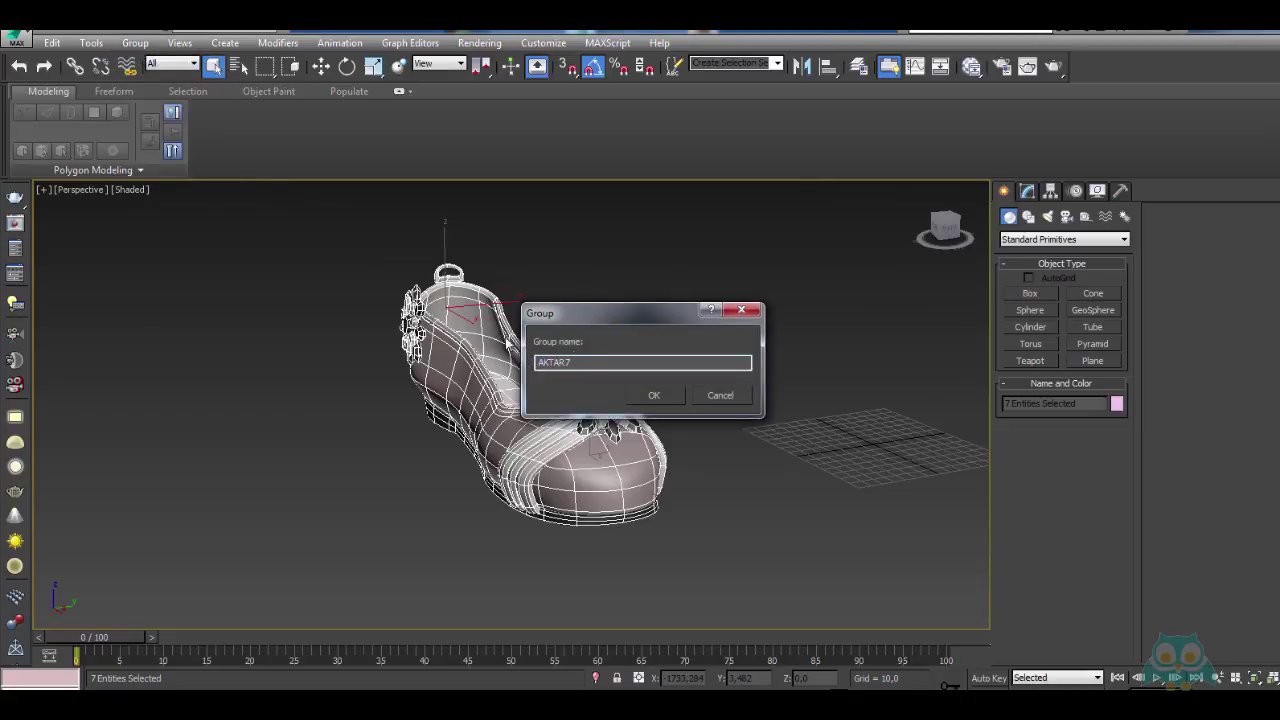
pyautogui.write('AKTAR7')
pyautogui.press('Return')
pyautogui.click(764, 324)
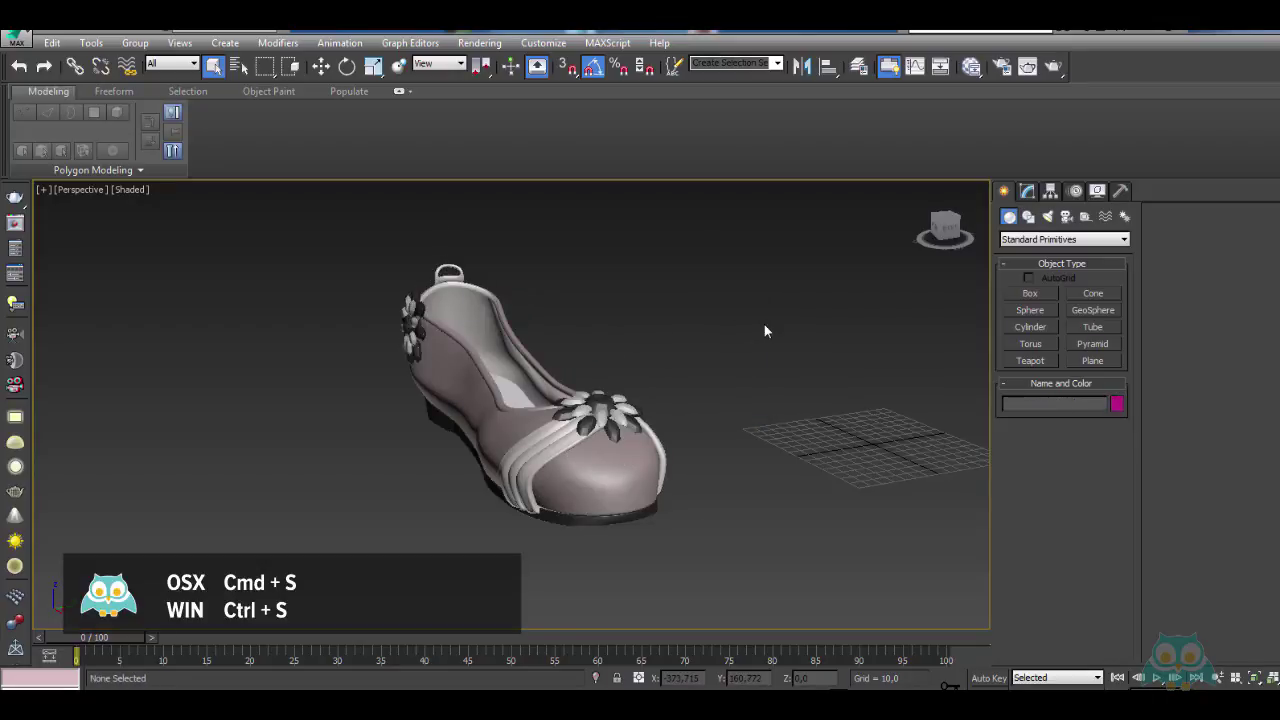
# Reopen the 27-RENDER7 scene from the scenes folder
pyautogui.click(22, 40)
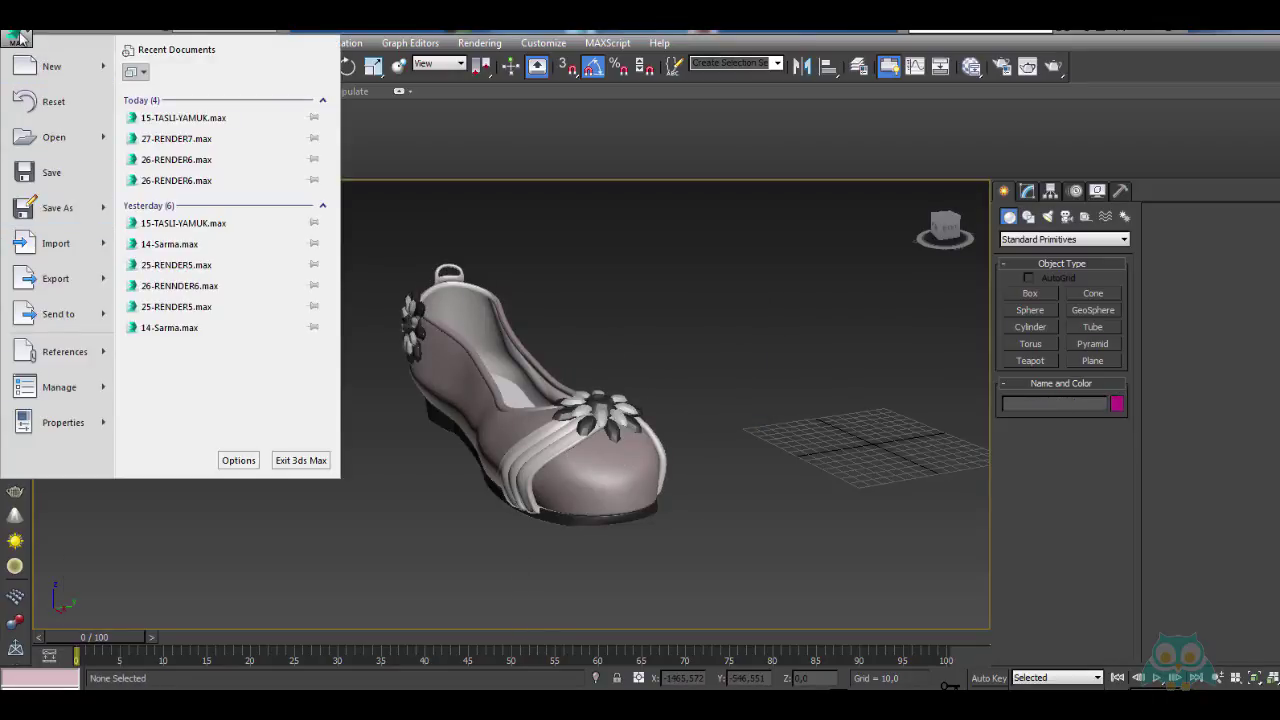
pyautogui.click(54, 137)
pyautogui.scroll(-2, 437, 200)
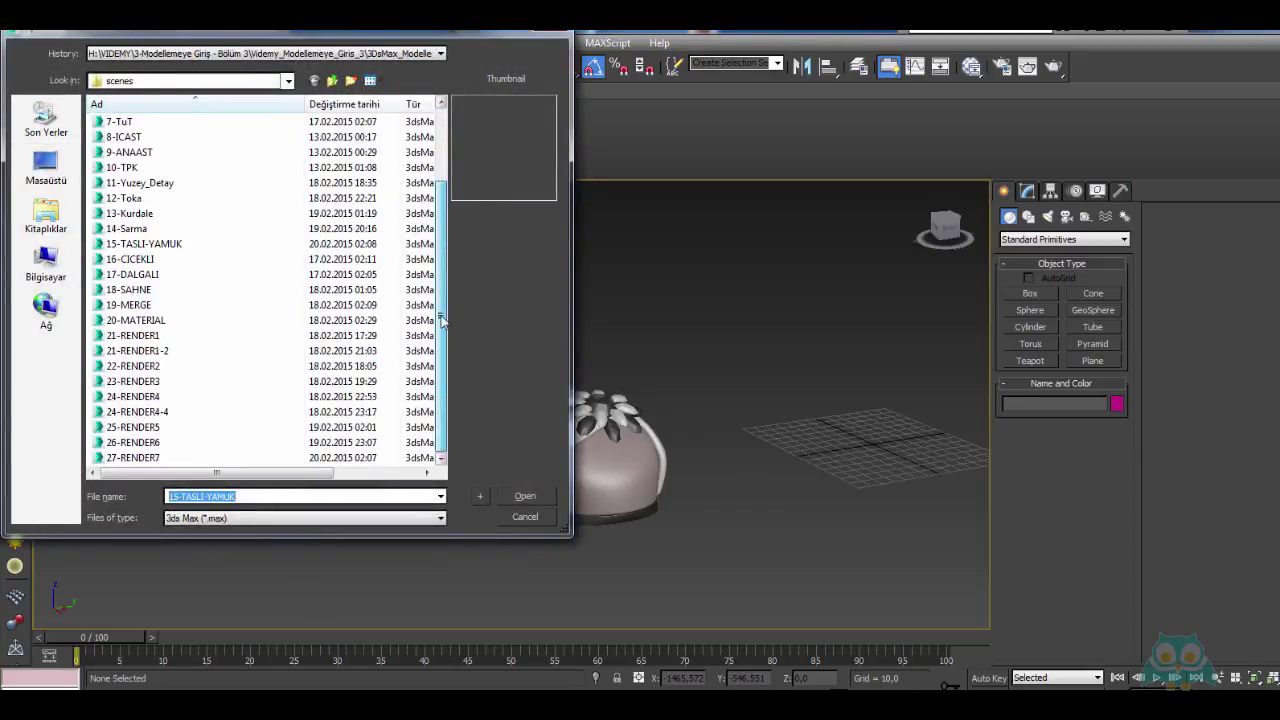
pyautogui.click(140, 458)
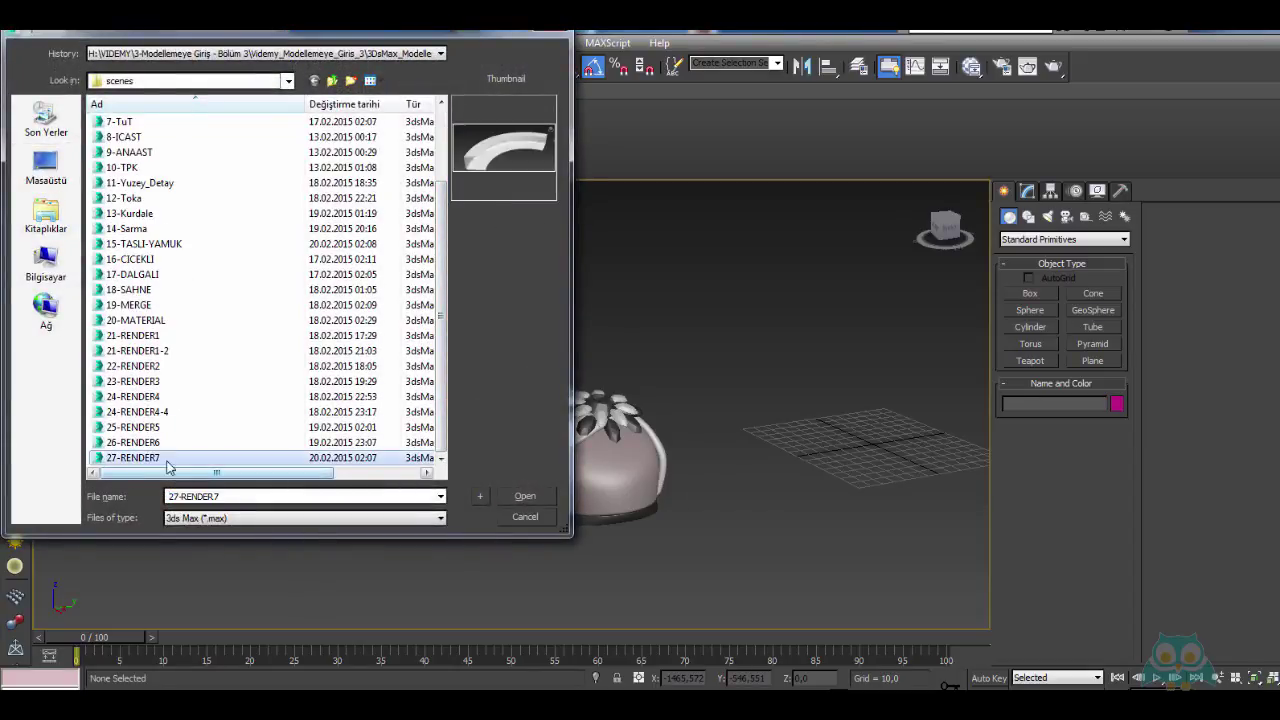
pyautogui.click(525, 496)
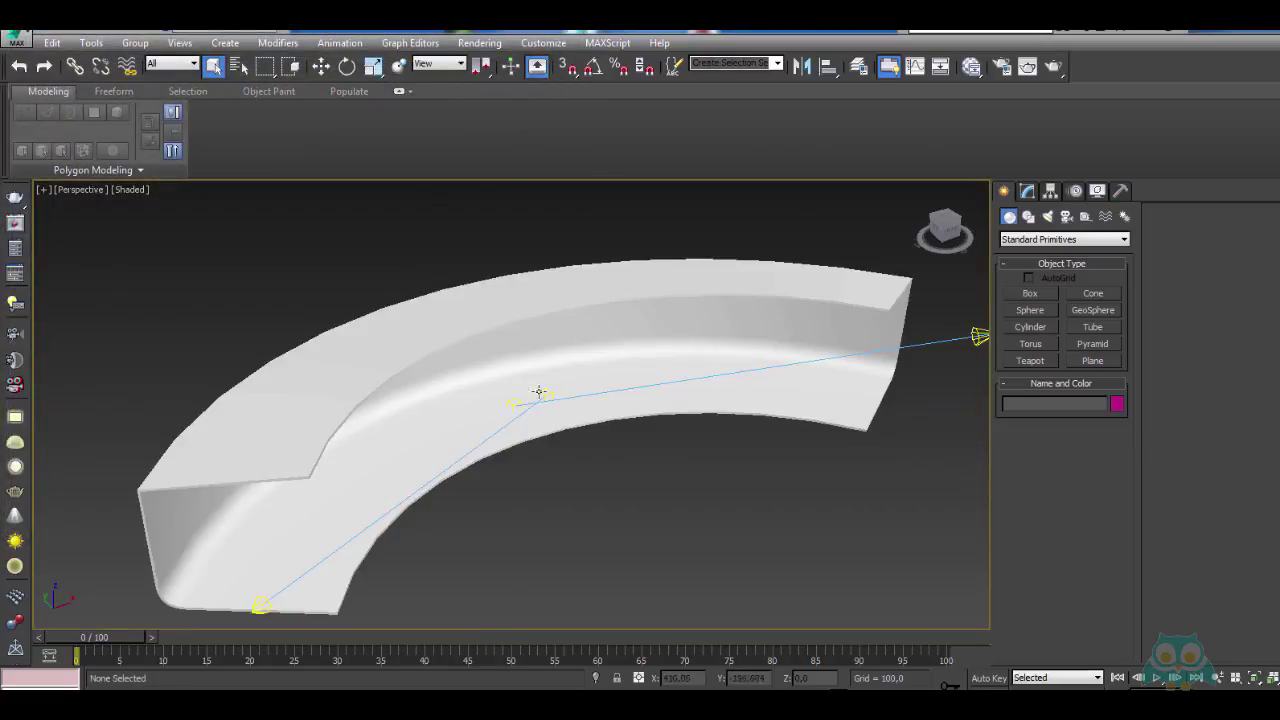
# Merge the AKTAR7 group from the 15-TASLI-YAMUK file into the render scene
pyautogui.keyDown('alt'); pyautogui.moveTo(539, 391); pyautogui.dragTo(599, 382, button='middle'); pyautogui.keyUp('alt')
pyautogui.scroll(-2, 546, 374)
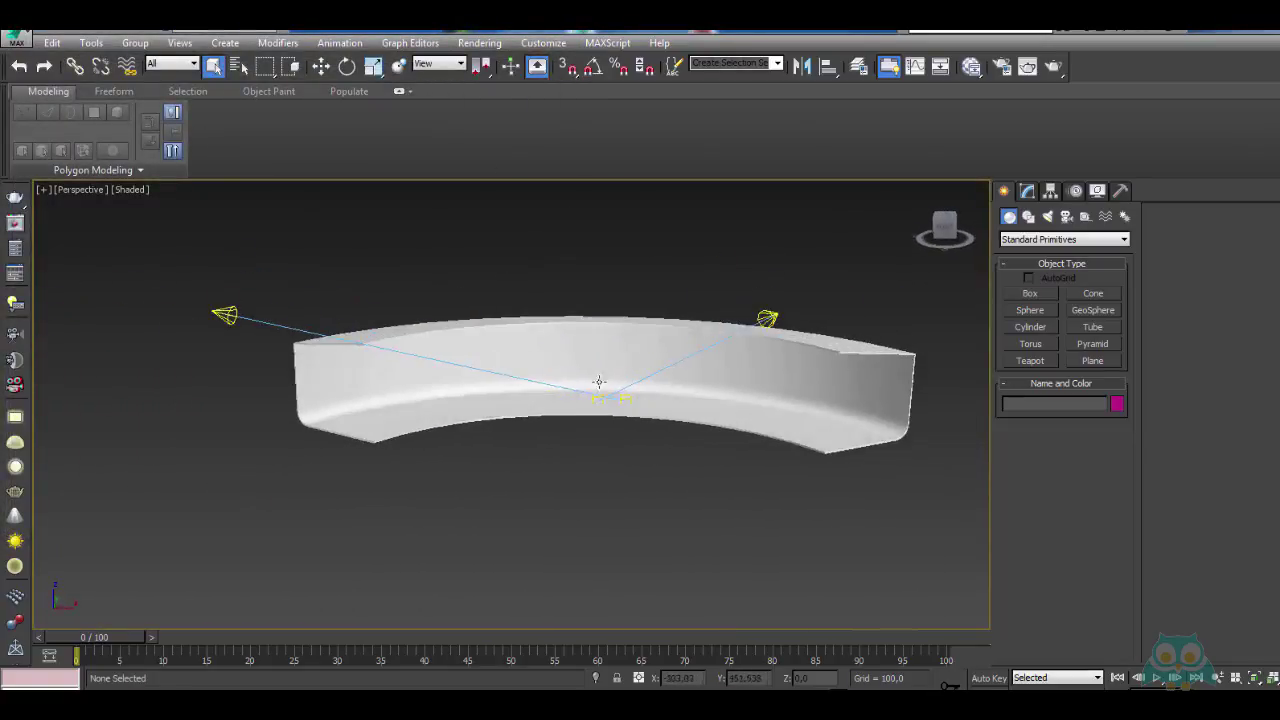
pyautogui.scroll(3, 599, 382)
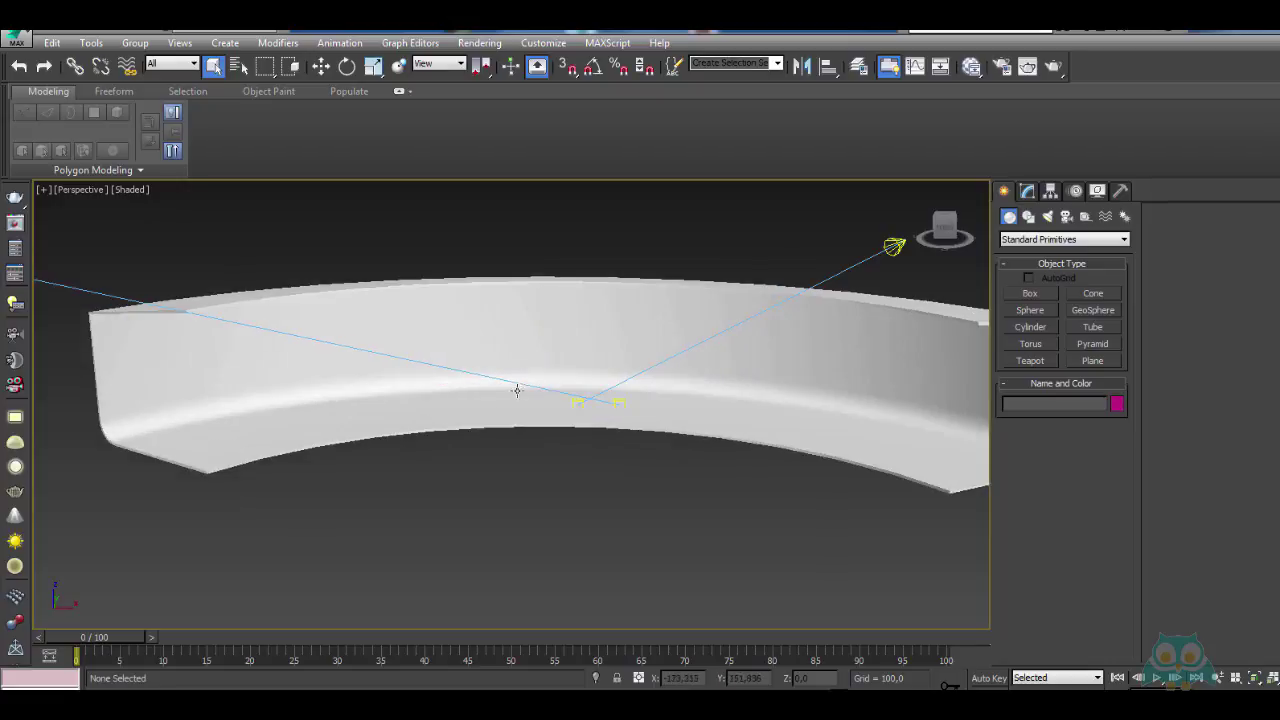
pyautogui.click(18, 42)
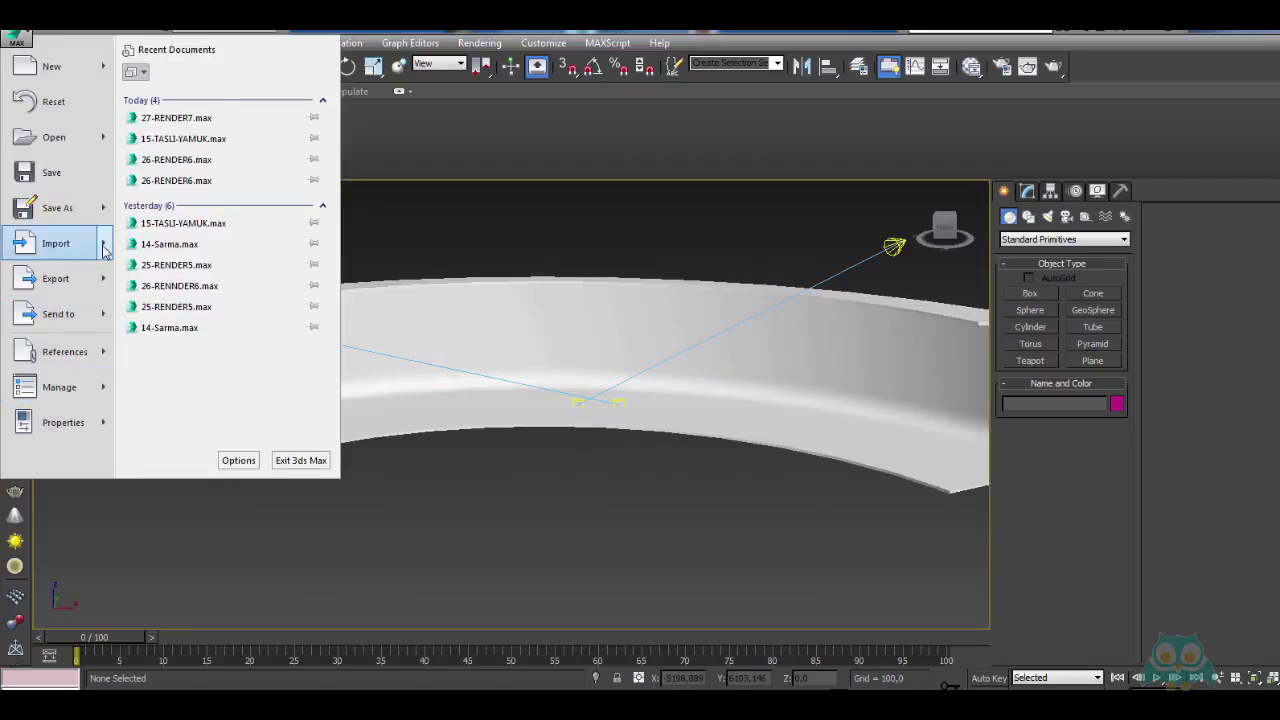
pyautogui.moveTo(104, 250)
pyautogui.click(200, 142)
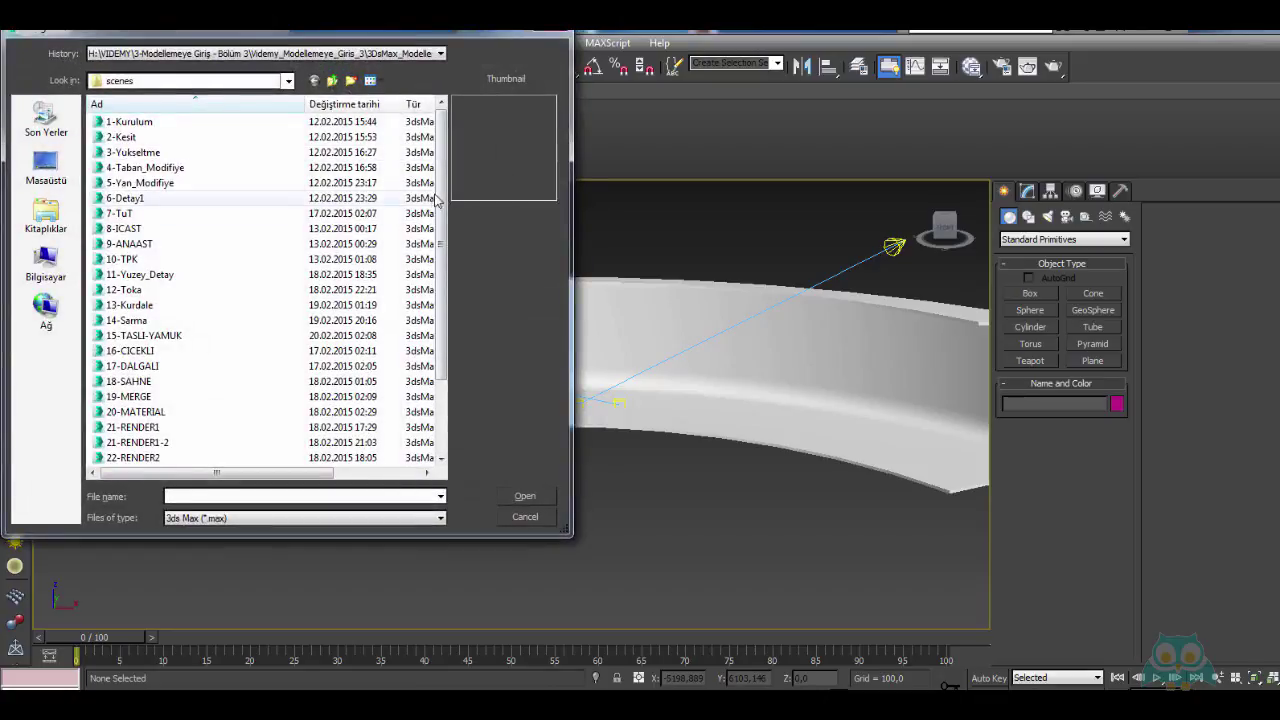
pyautogui.scroll(-2, 436, 200)
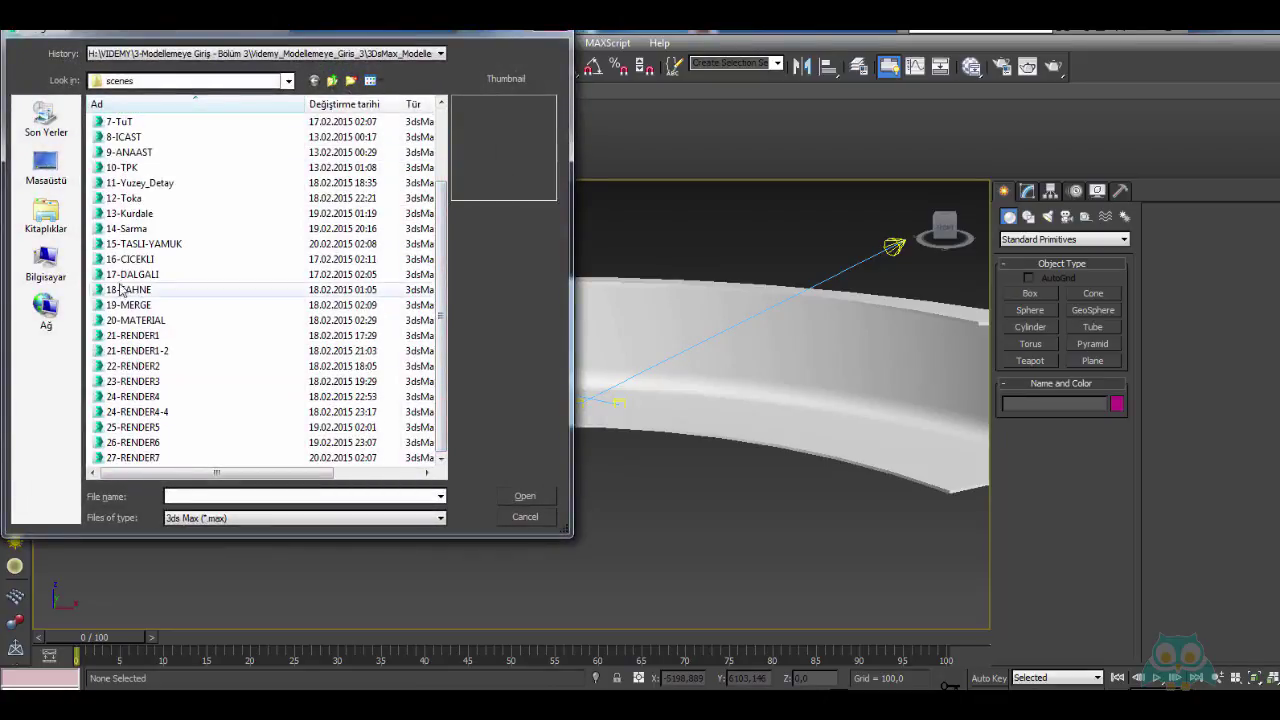
pyautogui.click(135, 244)
pyautogui.click(524, 497)
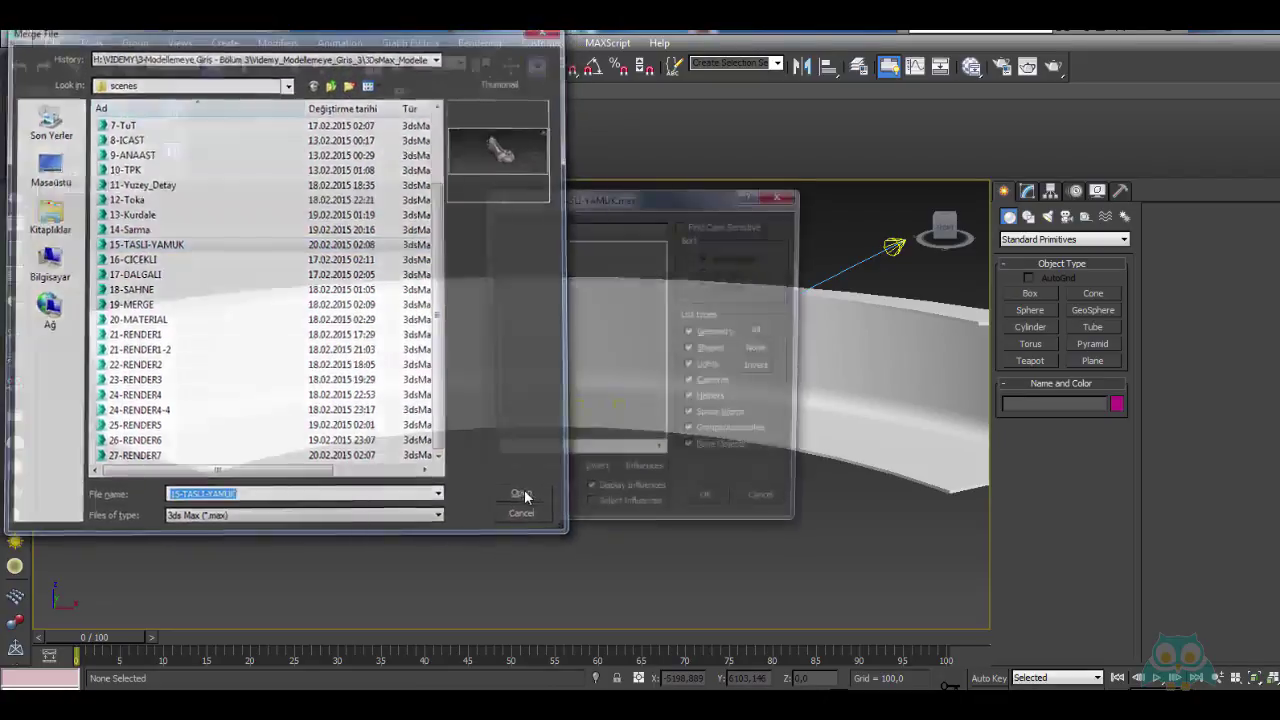
pyautogui.click(522, 245)
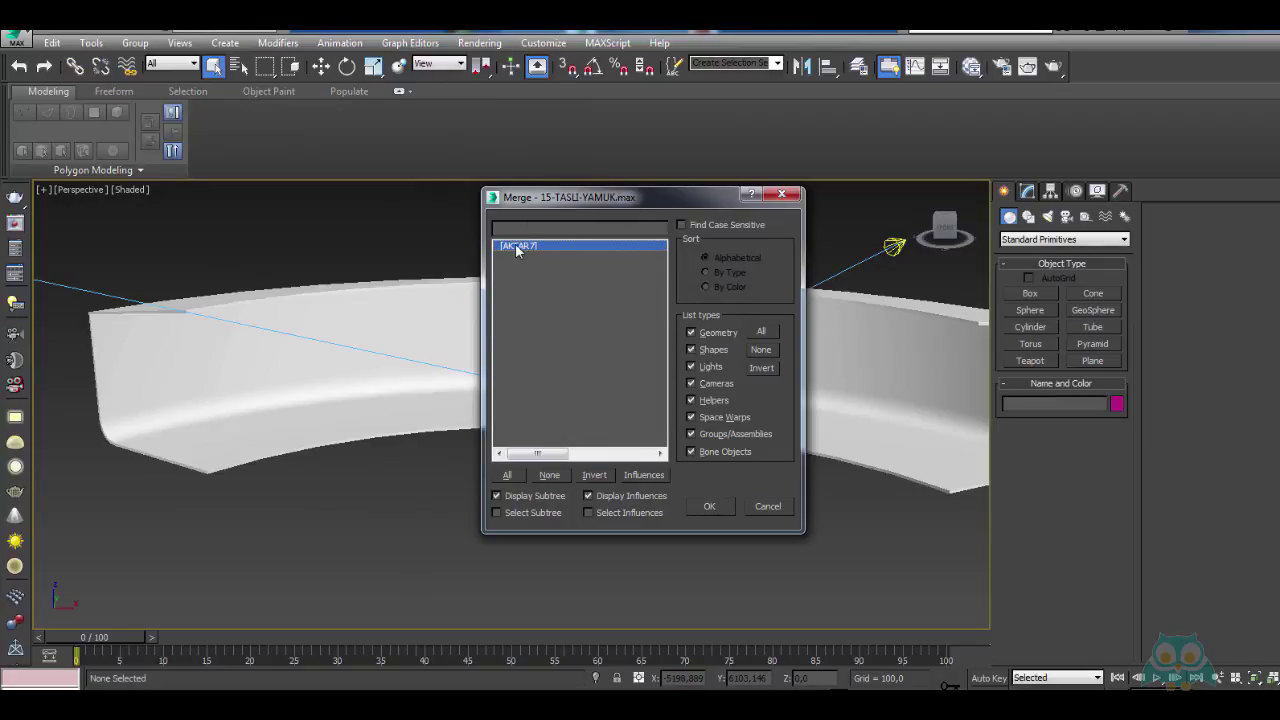
pyautogui.click(706, 506)
# Move the AKTAR7 shoe down toward the backdrop floor, to a Z position of about 63,8
pyautogui.scroll(5, 649, 434)
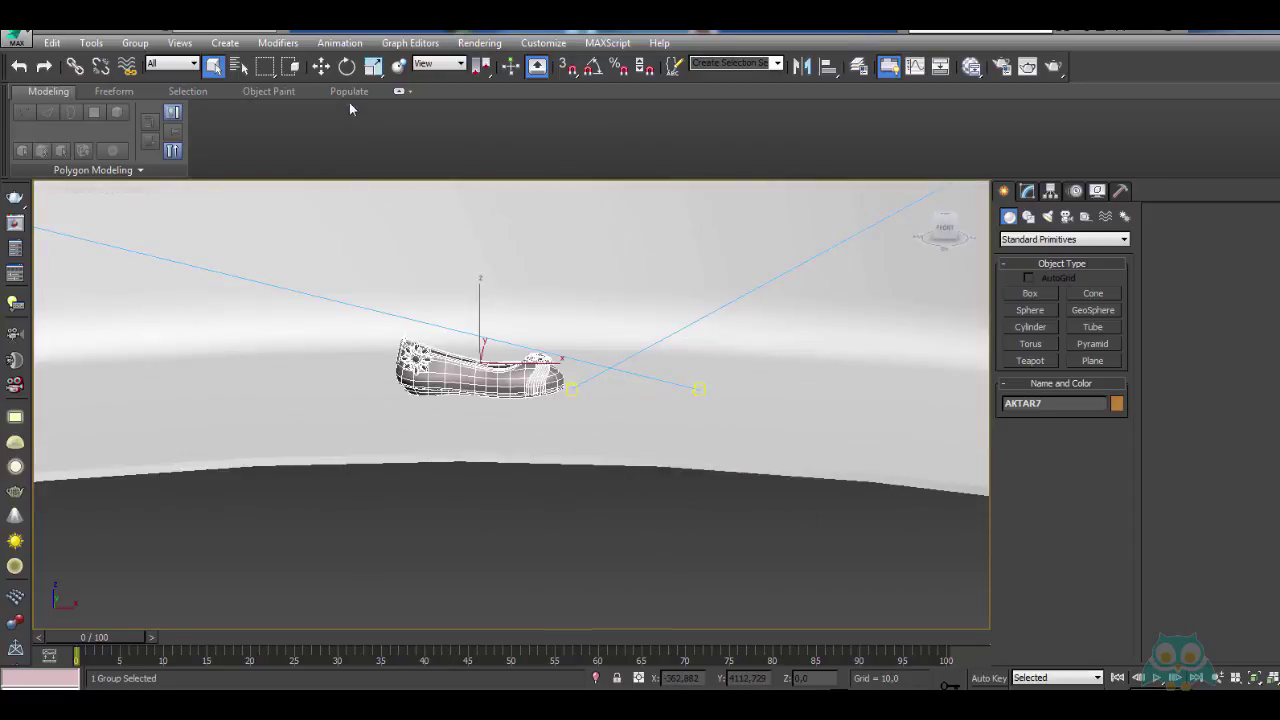
pyautogui.click(320, 68)
pyautogui.scroll(8, 510, 385)
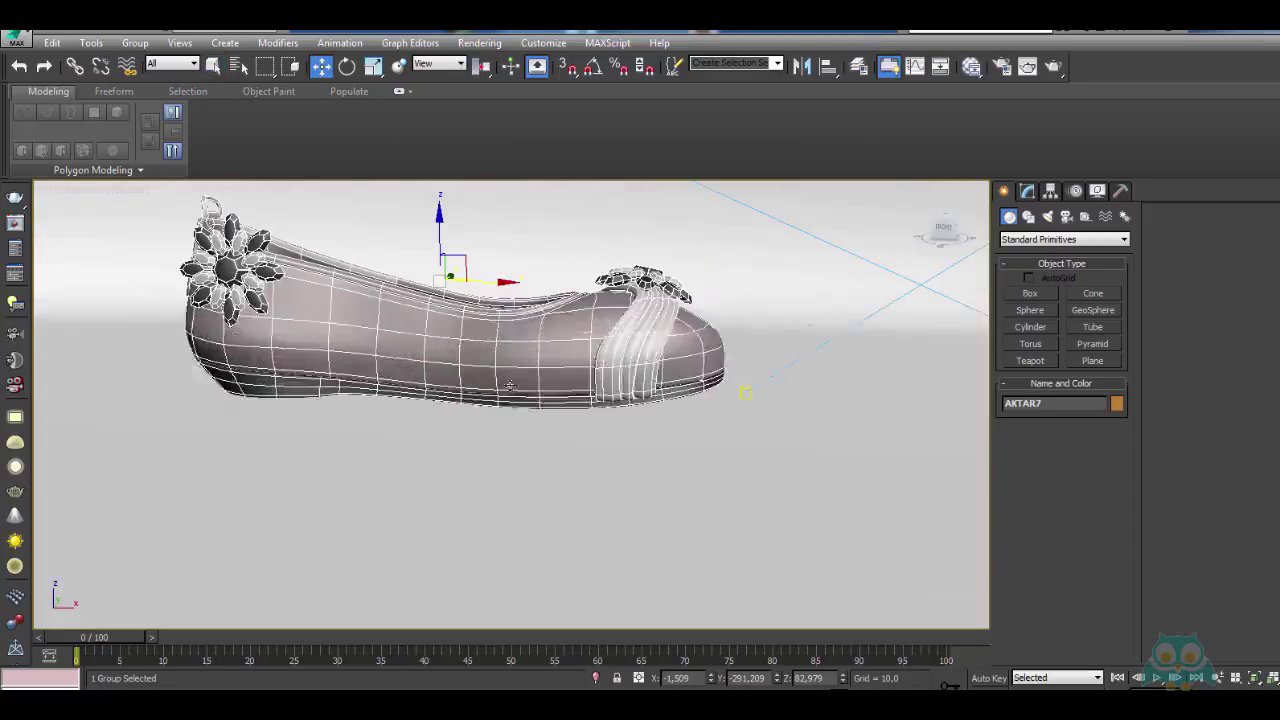
pyautogui.keyDown('alt'); pyautogui.moveTo(510, 385); pyautogui.dragTo(530, 410, button='middle'); pyautogui.keyUp('alt')
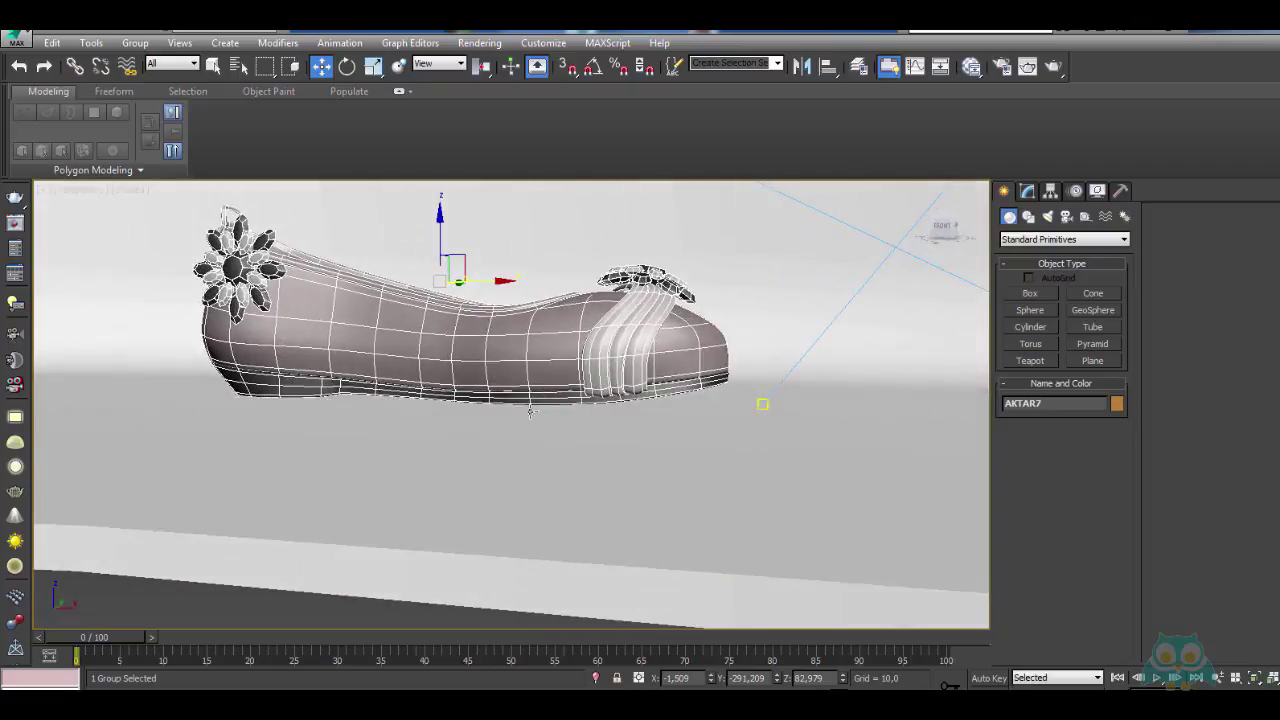
pyautogui.moveTo(434, 233); pyautogui.dragTo(439, 257)
pyautogui.moveTo(440, 376); pyautogui.dragTo(460, 342, button='middle')
pyautogui.scroll(3, 552, 454)
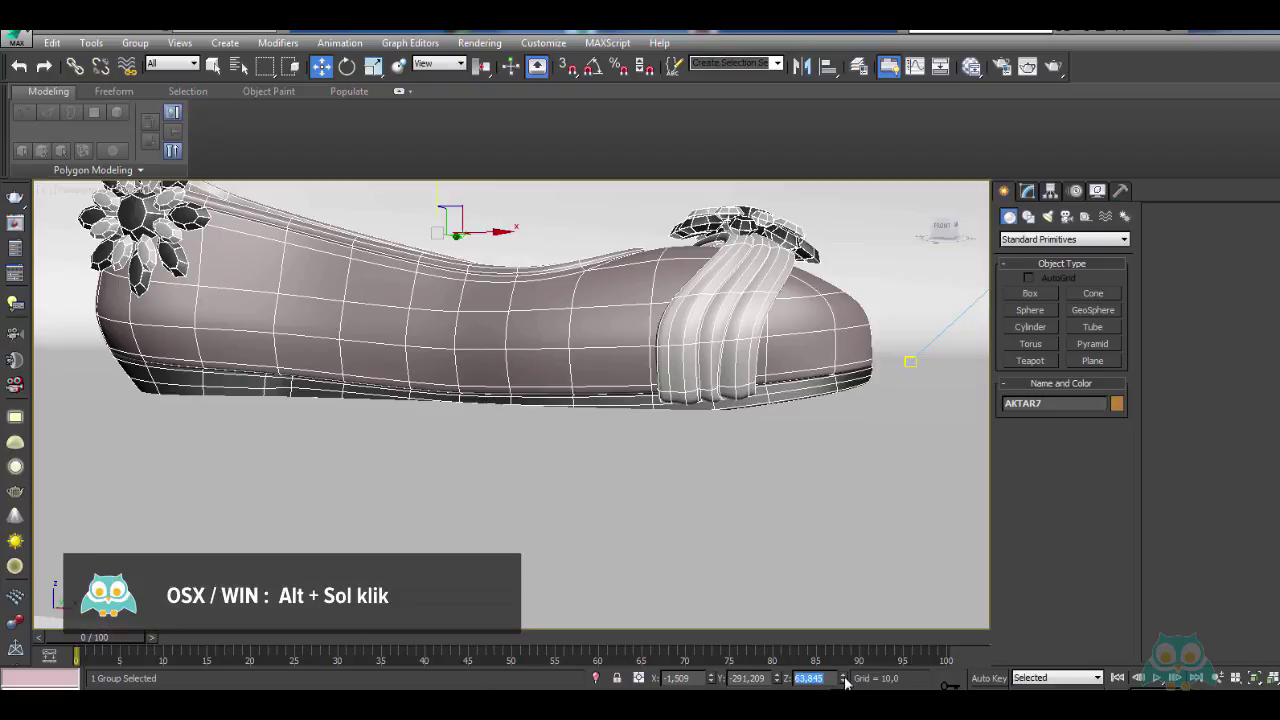
# Fine-tune the shoe's height to a Z position of about 65,1 so its sole rests on the backdrop floor
pyautogui.keyDown('alt'); pyautogui.moveTo(842, 669); pyautogui.dragTo(806, 600); pyautogui.keyUp('alt')
pyautogui.scroll(-10, 649, 440)
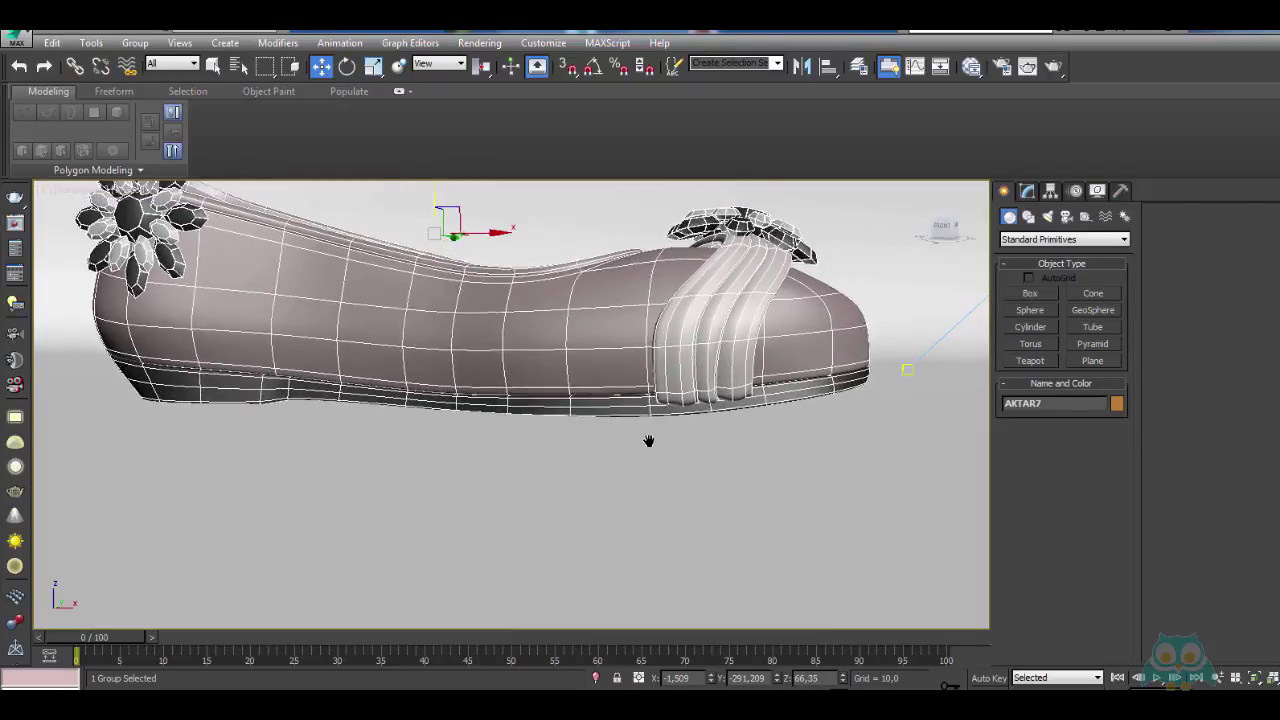
pyautogui.scroll(10, 632, 492)
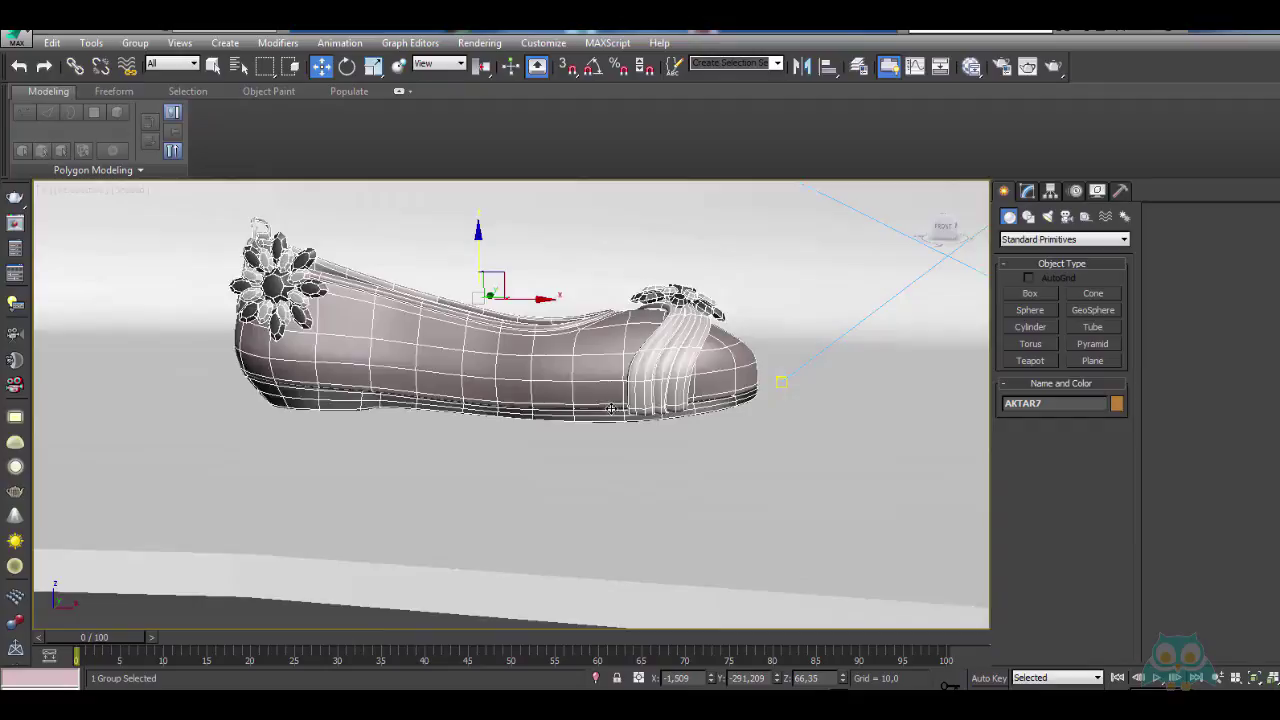
pyautogui.keyDown('alt'); pyautogui.moveTo(611, 408); pyautogui.dragTo(801, 624, button='middle'); pyautogui.keyUp('alt')
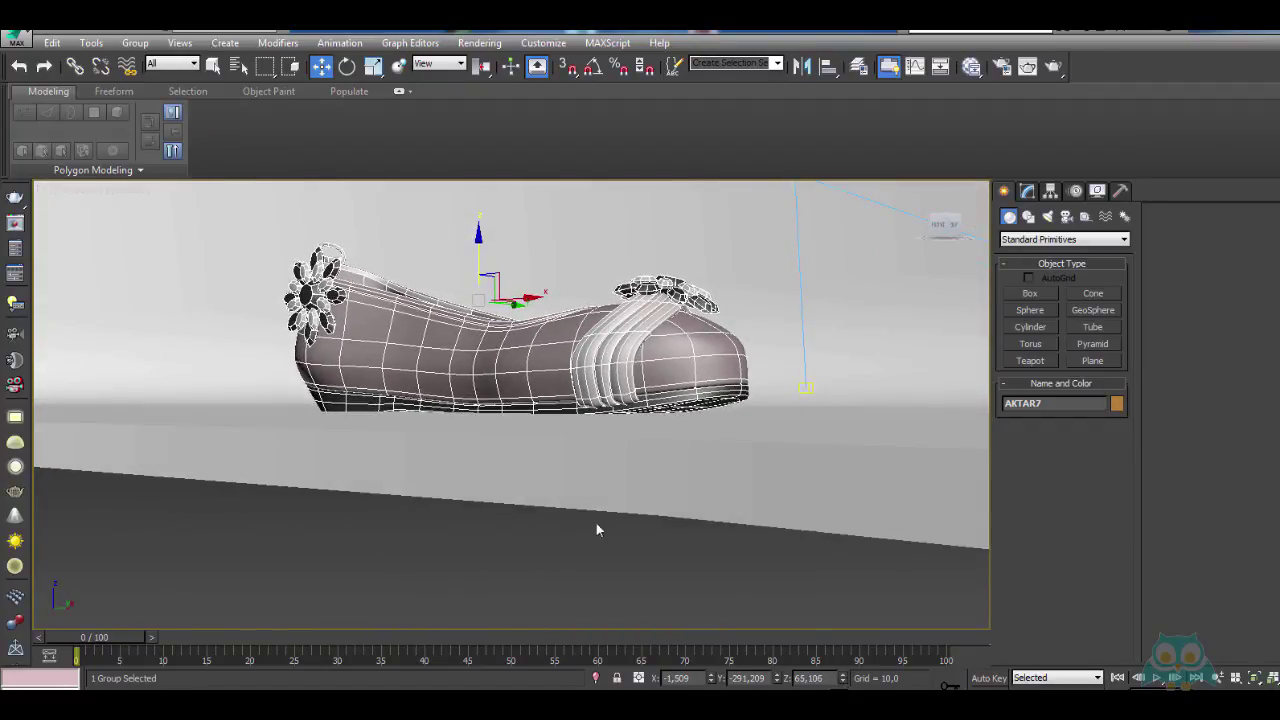
# Open the AKTAR7 group for editing and select the BABET shoe body inside it
pyautogui.keyDown('alt'); pyautogui.moveTo(597, 529); pyautogui.dragTo(580, 497, button='middle'); pyautogui.keyUp('alt')
pyautogui.scroll(5, 580, 497)
pyautogui.moveTo(573, 356); pyautogui.dragTo(513, 404, button='middle')
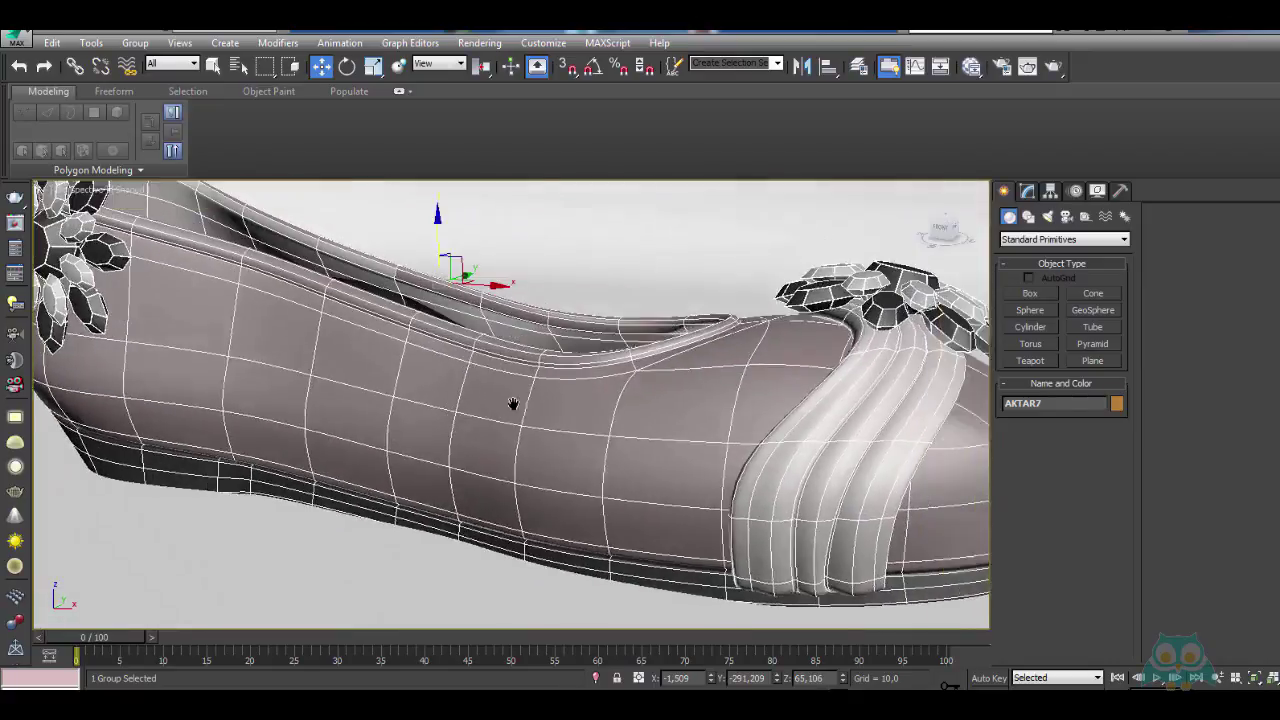
pyautogui.scroll(-6, 512, 403)
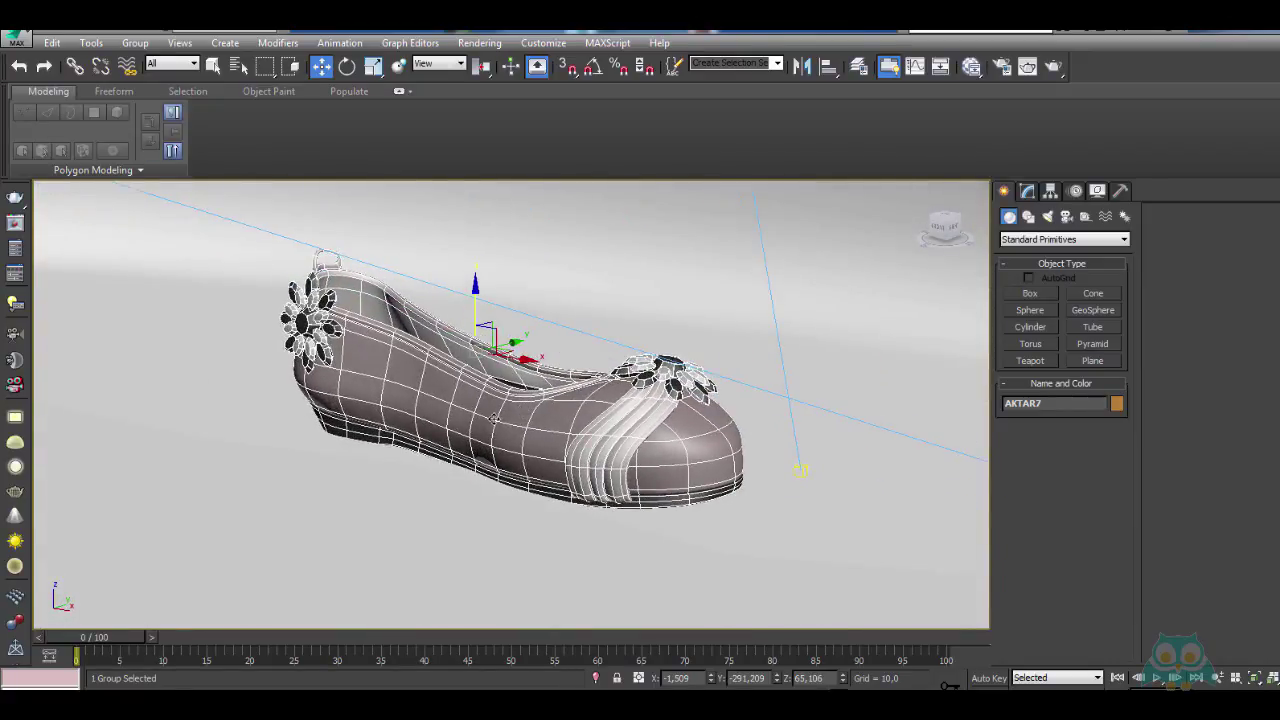
pyautogui.keyDown('alt'); pyautogui.moveTo(489, 419); pyautogui.dragTo(492, 426, button='middle'); pyautogui.keyUp('alt')
pyautogui.scroll(4, 487, 390)
pyautogui.keyDown('alt'); pyautogui.moveTo(489, 372); pyautogui.dragTo(501, 332, button='middle'); pyautogui.keyUp('alt')
pyautogui.scroll(-4, 543, 395)
pyautogui.click(136, 43)
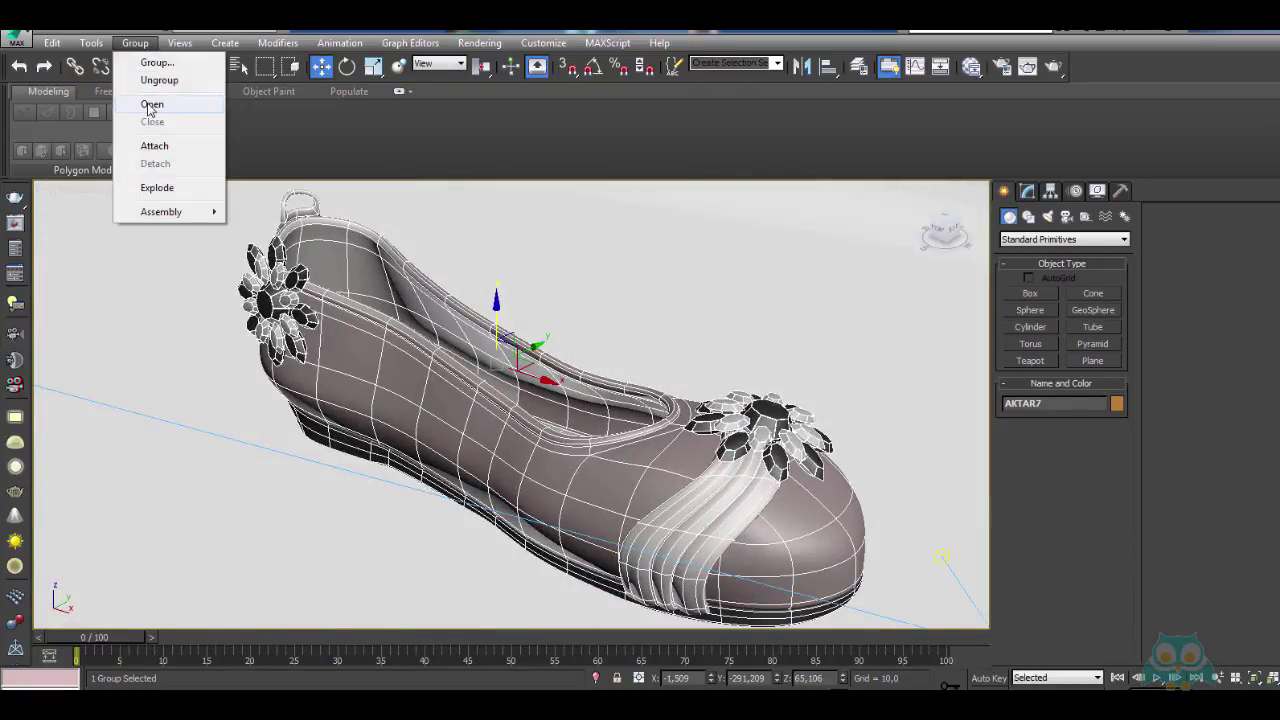
pyautogui.click(151, 105)
pyautogui.click(372, 358)
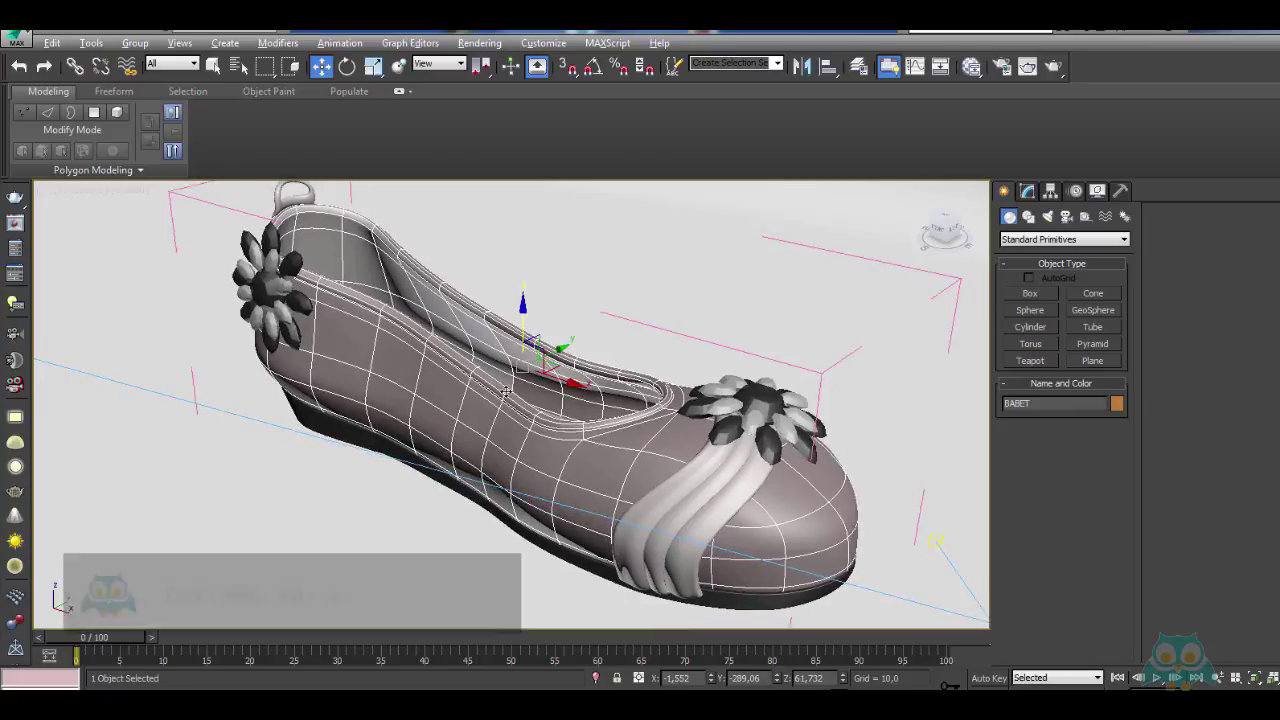
# Isolate the BABET shoe body from the rest of the scene
pyautogui.hotkey('alt', 'q')
pyautogui.keyDown('alt'); pyautogui.moveTo(544, 400); pyautogui.dragTo(621, 362, button='middle'); pyautogui.keyUp('alt')
pyautogui.scroll(4, 545, 426)
pyautogui.scroll(-4, 580, 410)
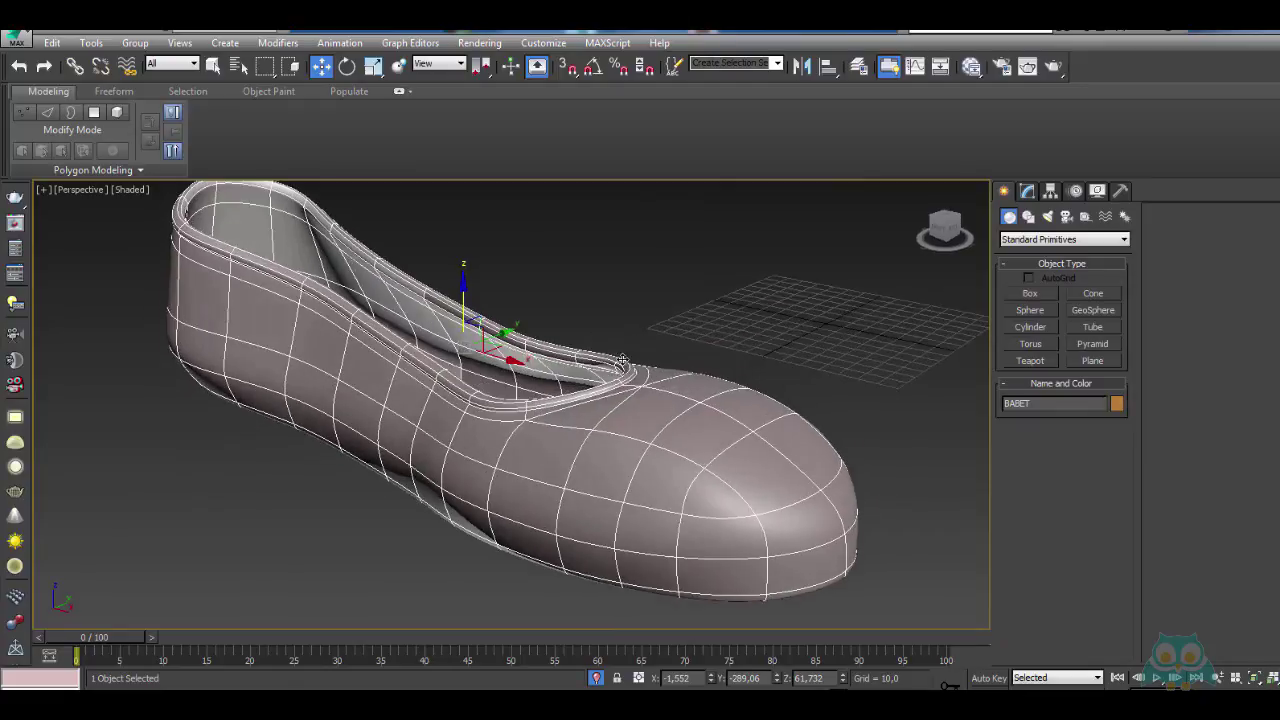
# Turn off the BABET body's TurboSmooth modifier and activate the Edit Poly modifier directly beneath it
pyautogui.click(1027, 192)
pyautogui.click(1010, 256)
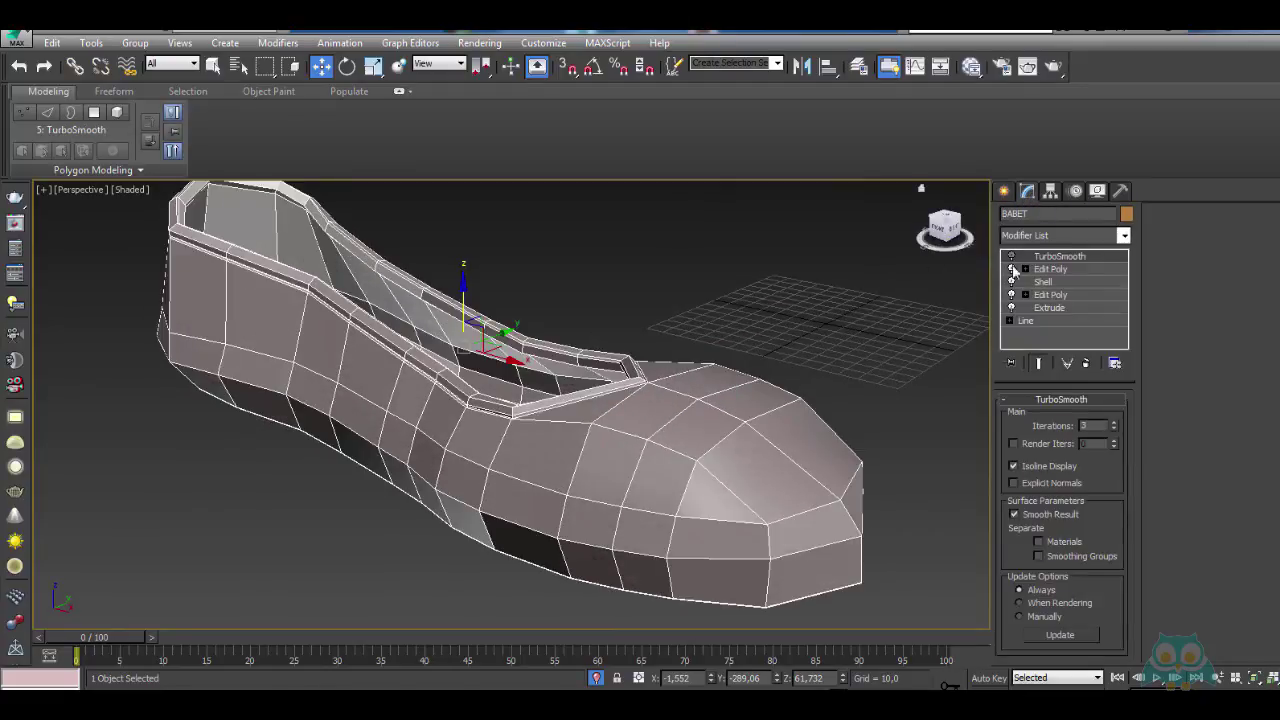
pyautogui.click(1069, 275)
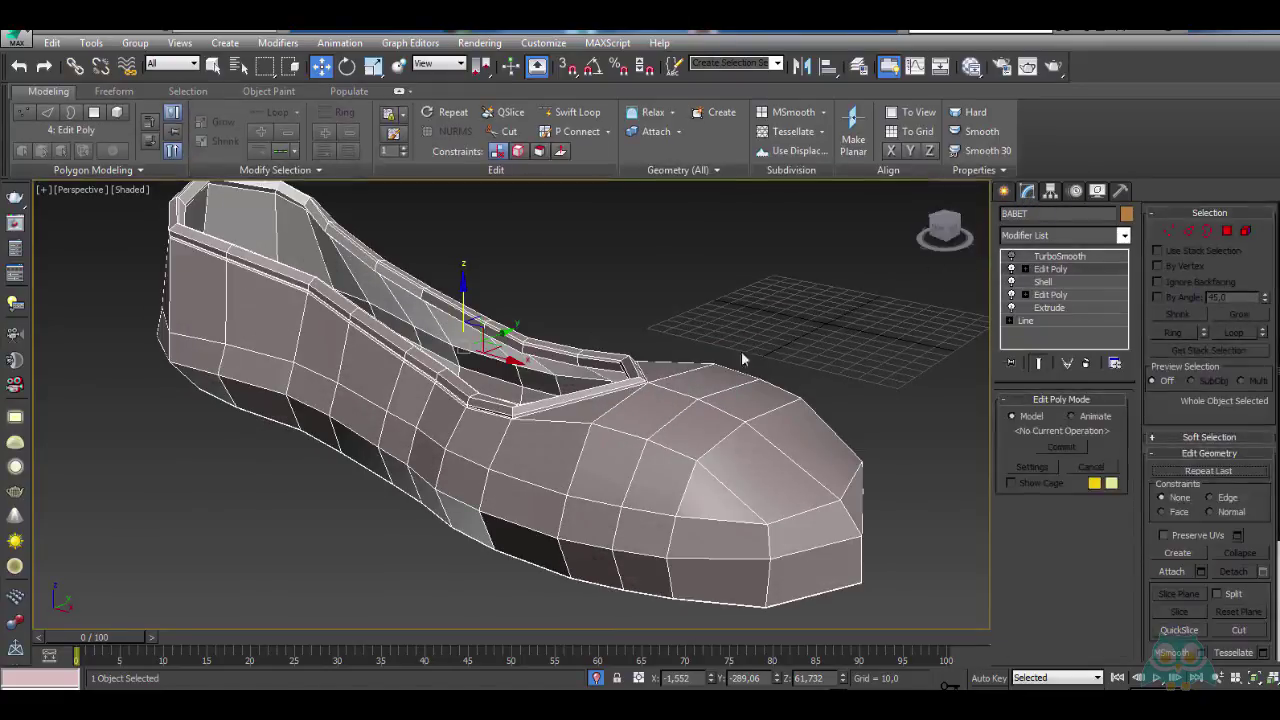
pyautogui.keyDown('alt'); pyautogui.moveTo(667, 388); pyautogui.dragTo(562, 373, button='middle'); pyautogui.keyUp('alt')
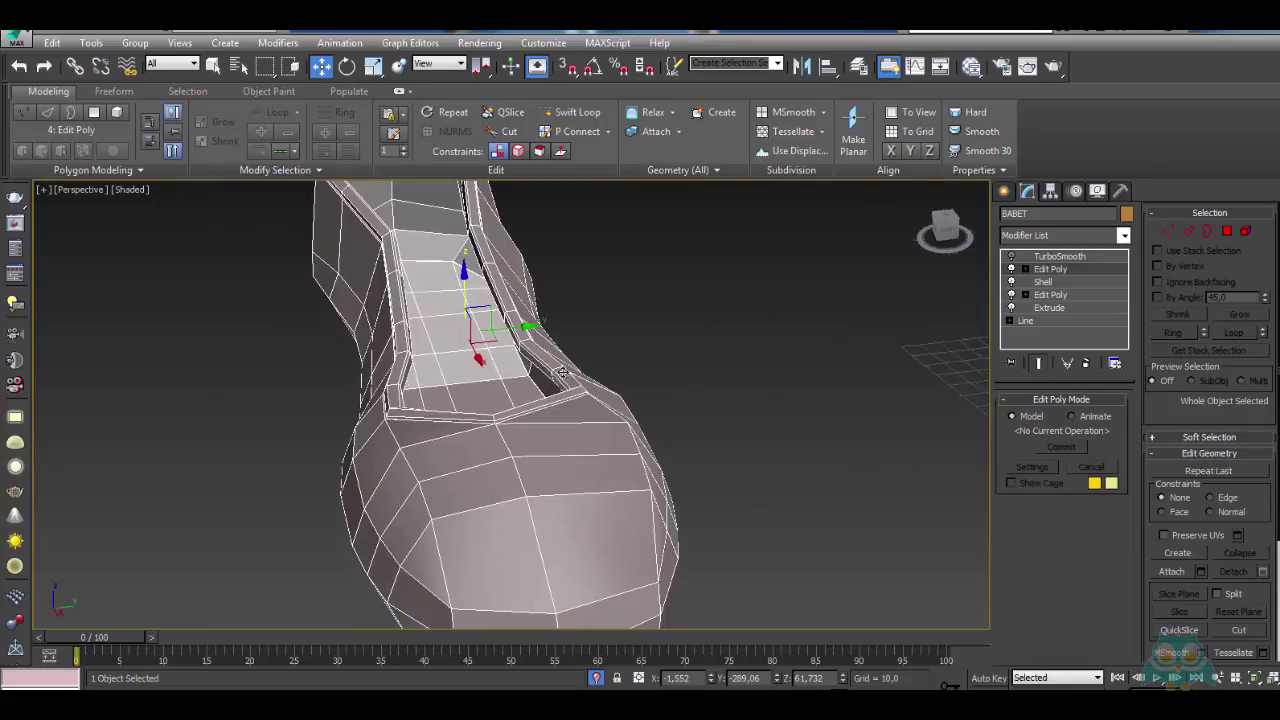
# Select the narrow polygon loop between the collar trim and the outer shoe body and delete it
pyautogui.click(1227, 232)
pyautogui.keyDown('alt'); pyautogui.moveTo(830, 375); pyautogui.dragTo(723, 377, button='middle'); pyautogui.keyUp('alt')
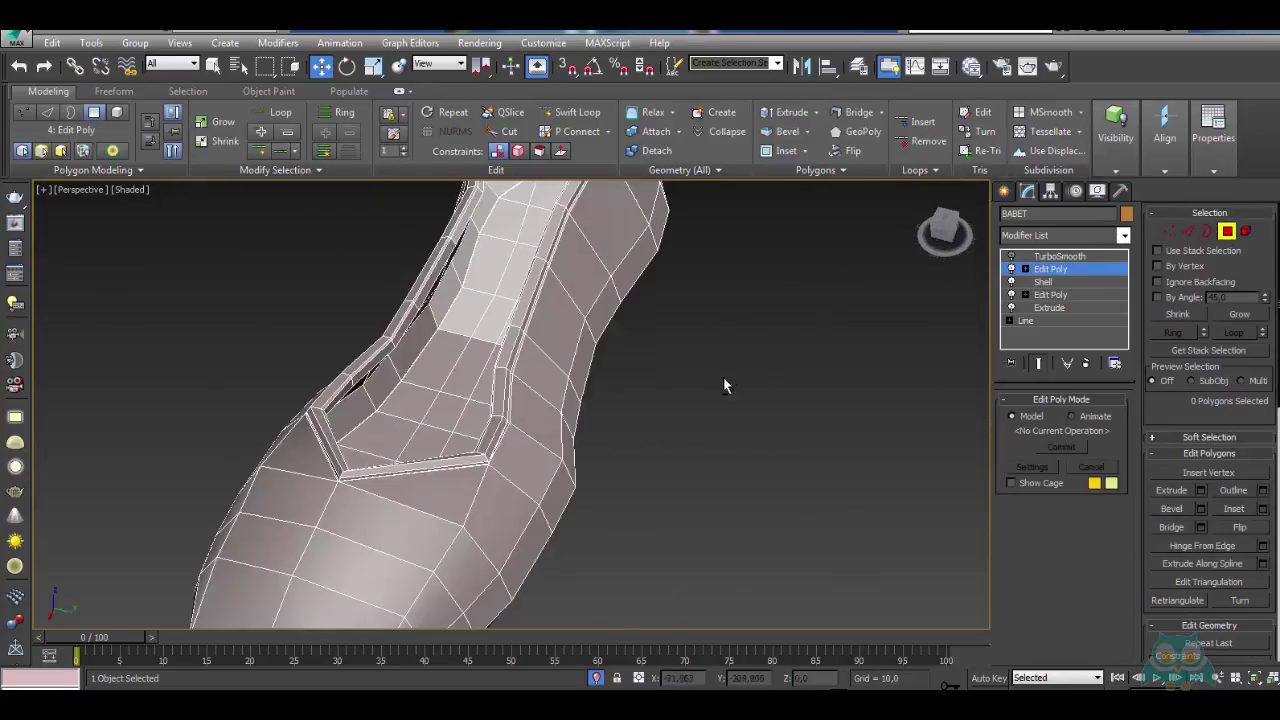
pyautogui.keyDown('alt'); pyautogui.moveTo(458, 437); pyautogui.dragTo(563, 413, button='middle'); pyautogui.keyUp('alt')
pyautogui.scroll(5, 470, 428)
pyautogui.scroll(6, 540, 440)
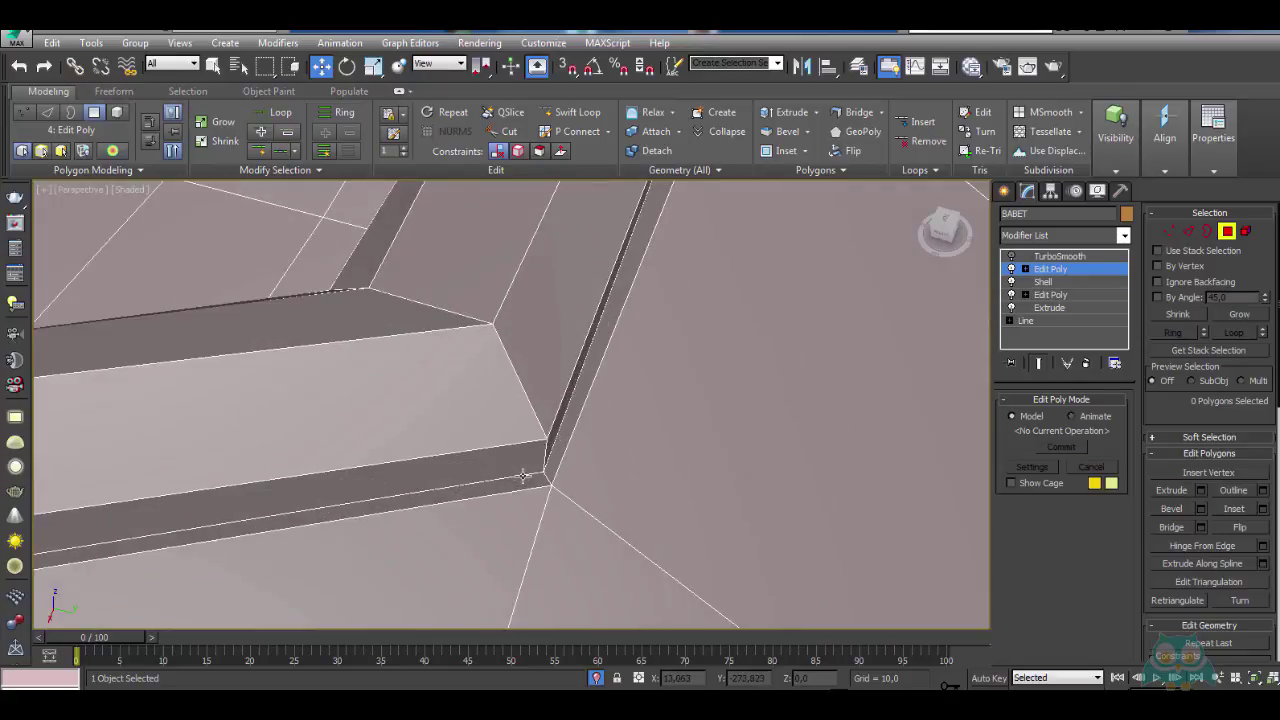
pyautogui.click(535, 495)
pyautogui.keyDown('shift'); pyautogui.click(612, 385); pyautogui.keyUp('shift')
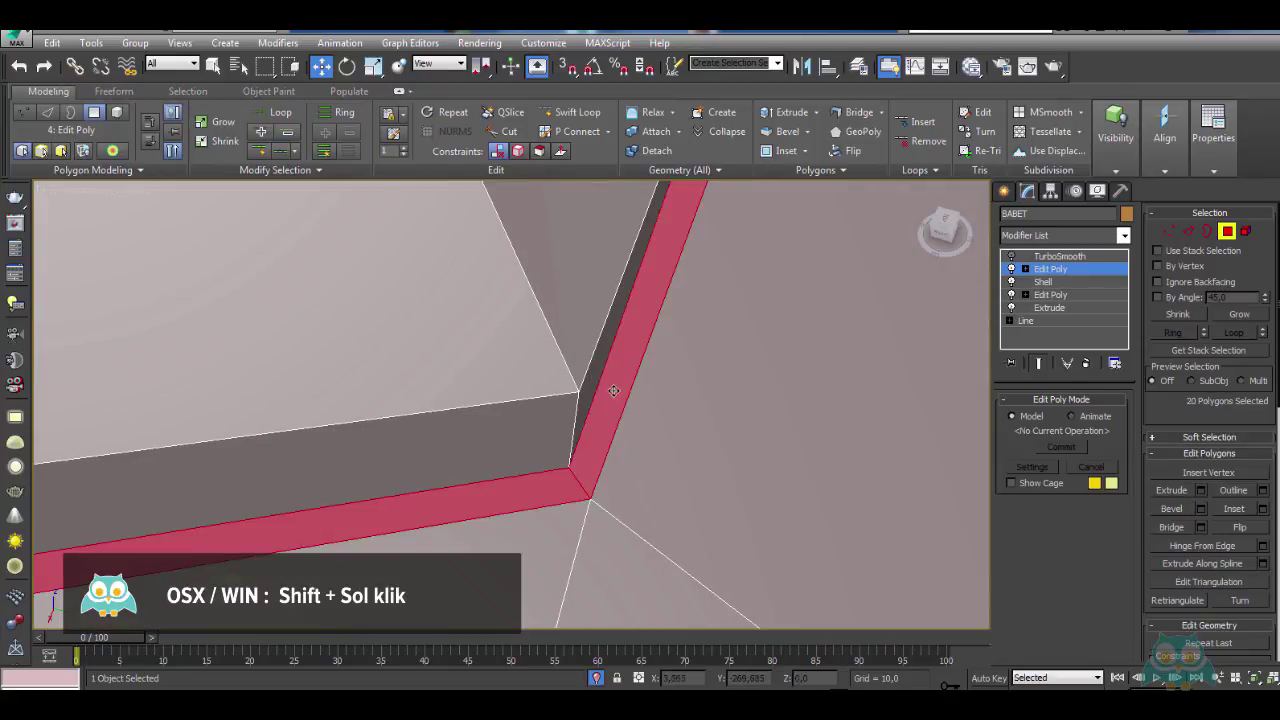
pyautogui.scroll(-8, 613, 390)
pyautogui.moveTo(597, 289); pyautogui.dragTo(550, 366, button='middle')
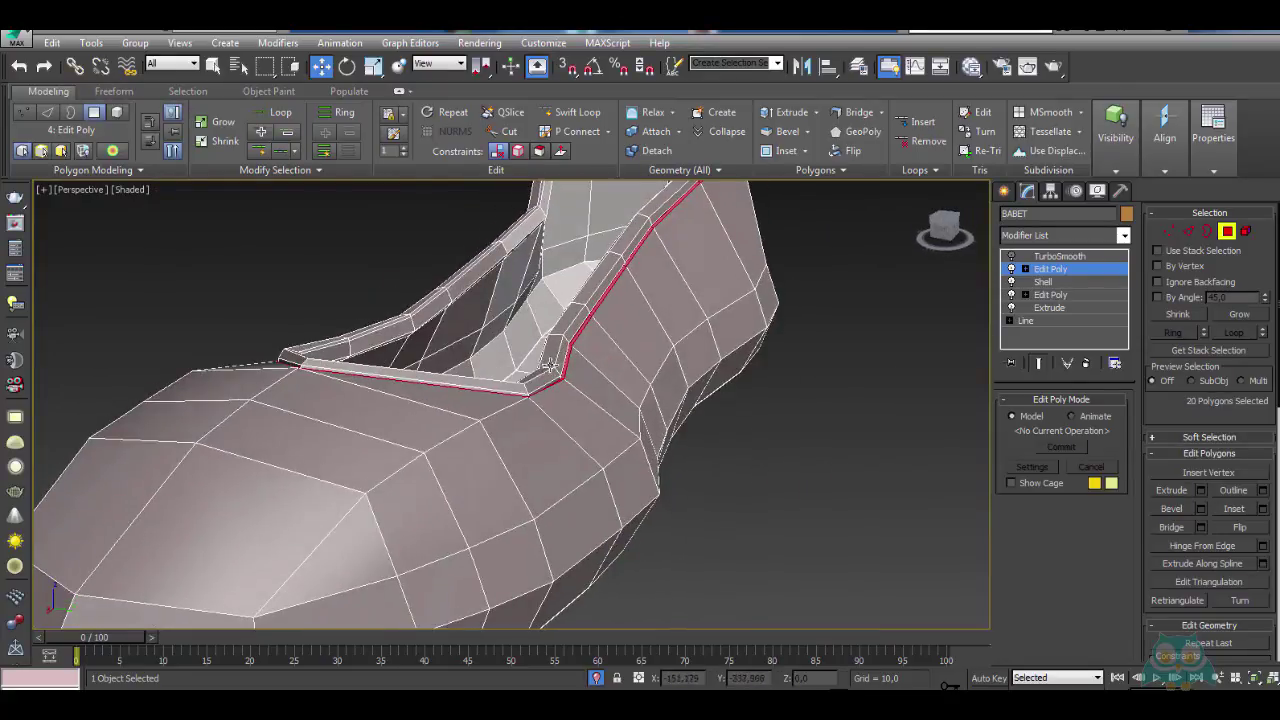
pyautogui.press('Delete')
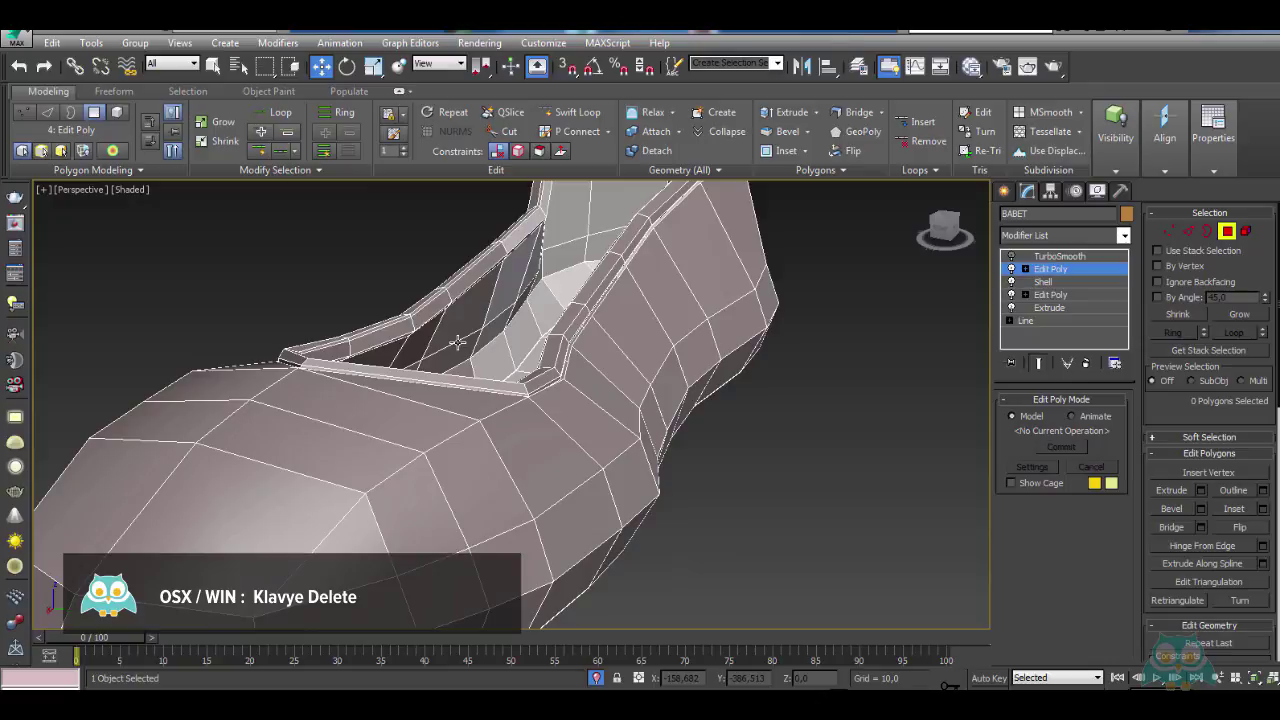
# Select the inner lining and collar trim as one element and set its material ID to 2
pyautogui.click(1245, 231)
pyautogui.moveTo(638, 359); pyautogui.dragTo(620, 320, button='middle')
pyautogui.scroll(-3, 681, 343)
pyautogui.click(642, 332)
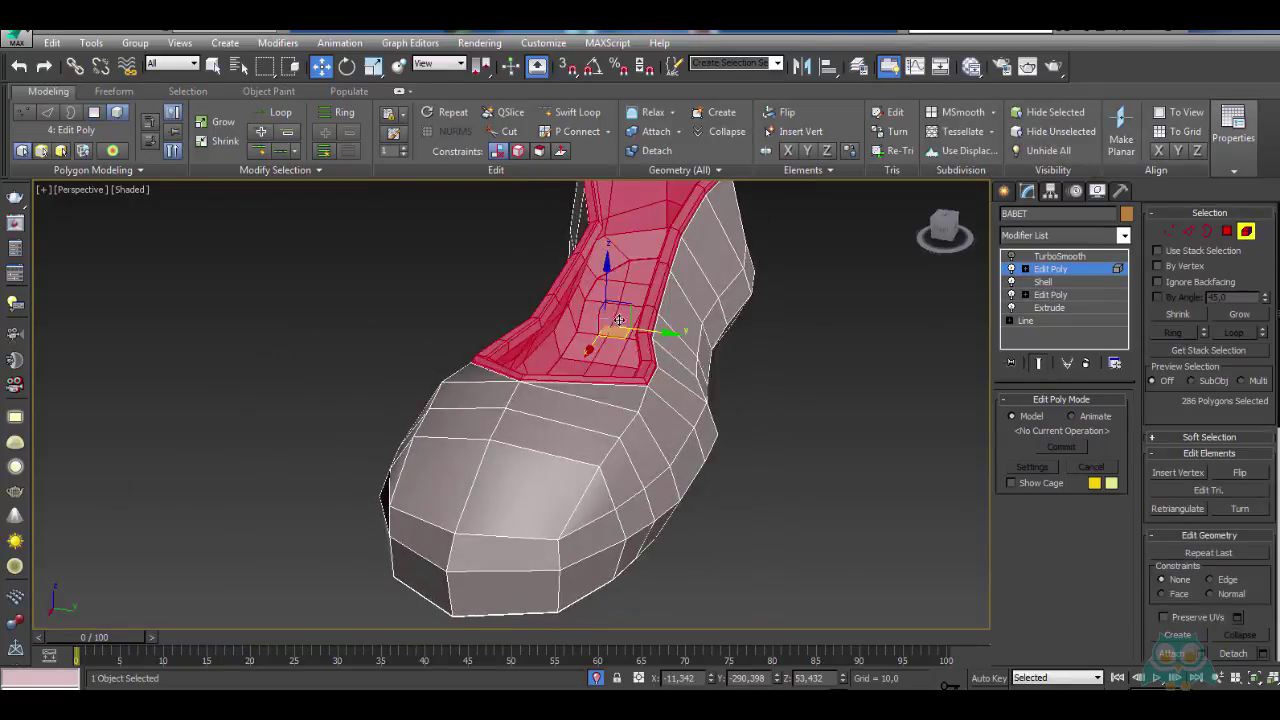
pyautogui.scroll(-5, 1174, 407)
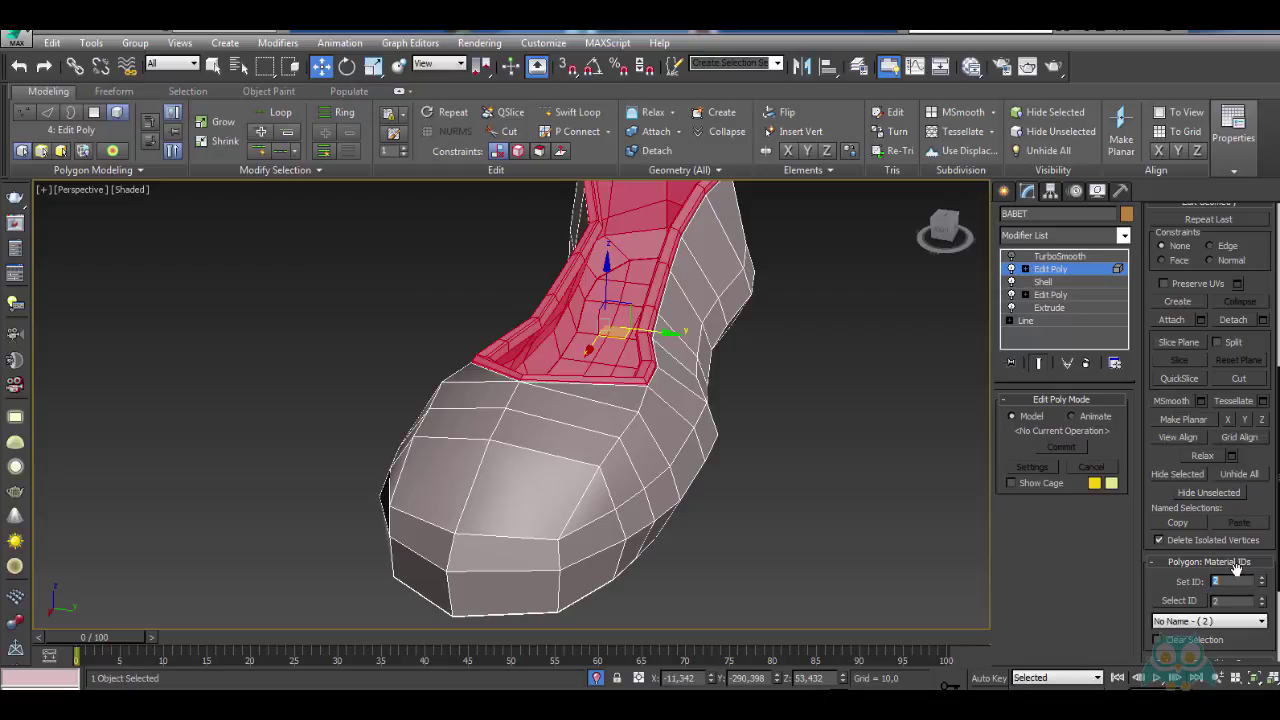
# Select the outer shoe body element and set its material ID to 1
pyautogui.keyDown('alt'); pyautogui.moveTo(638, 420); pyautogui.dragTo(828, 466, button='middle'); pyautogui.keyUp('alt')
pyautogui.click(697, 441)
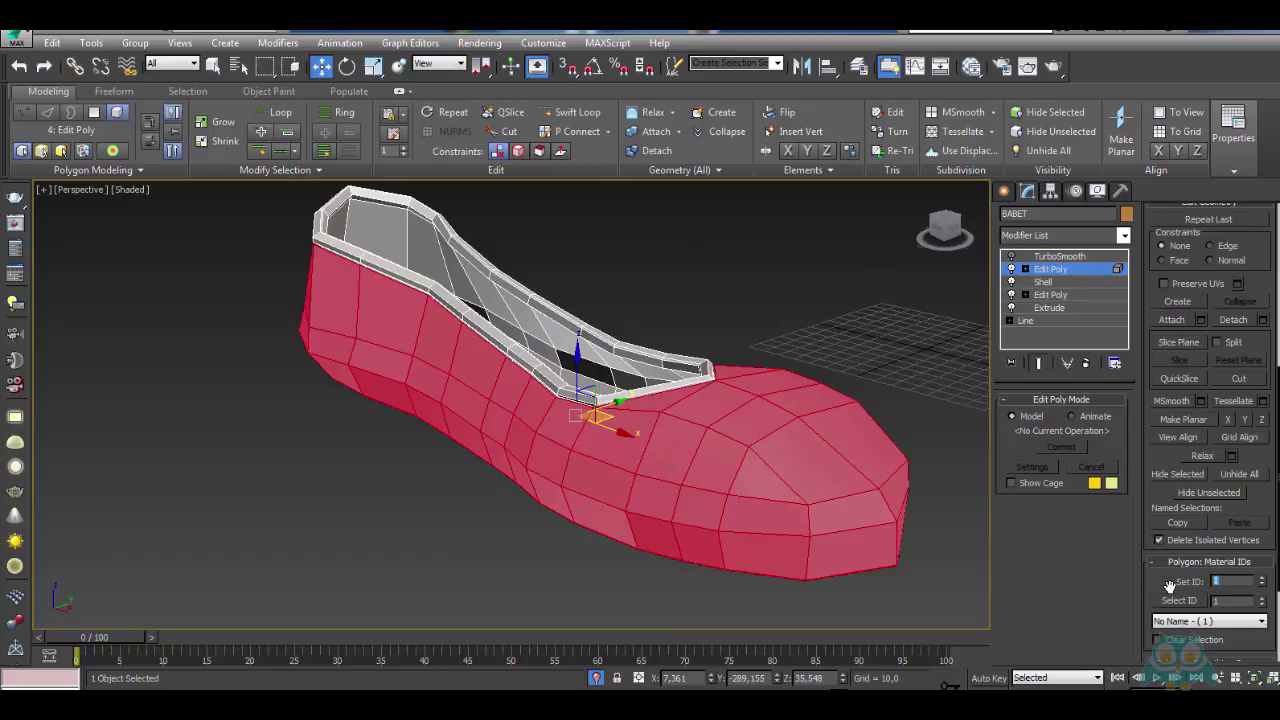
pyautogui.keyDown('alt'); pyautogui.moveTo(803, 564); pyautogui.dragTo(641, 511, button='middle'); pyautogui.keyUp('alt')
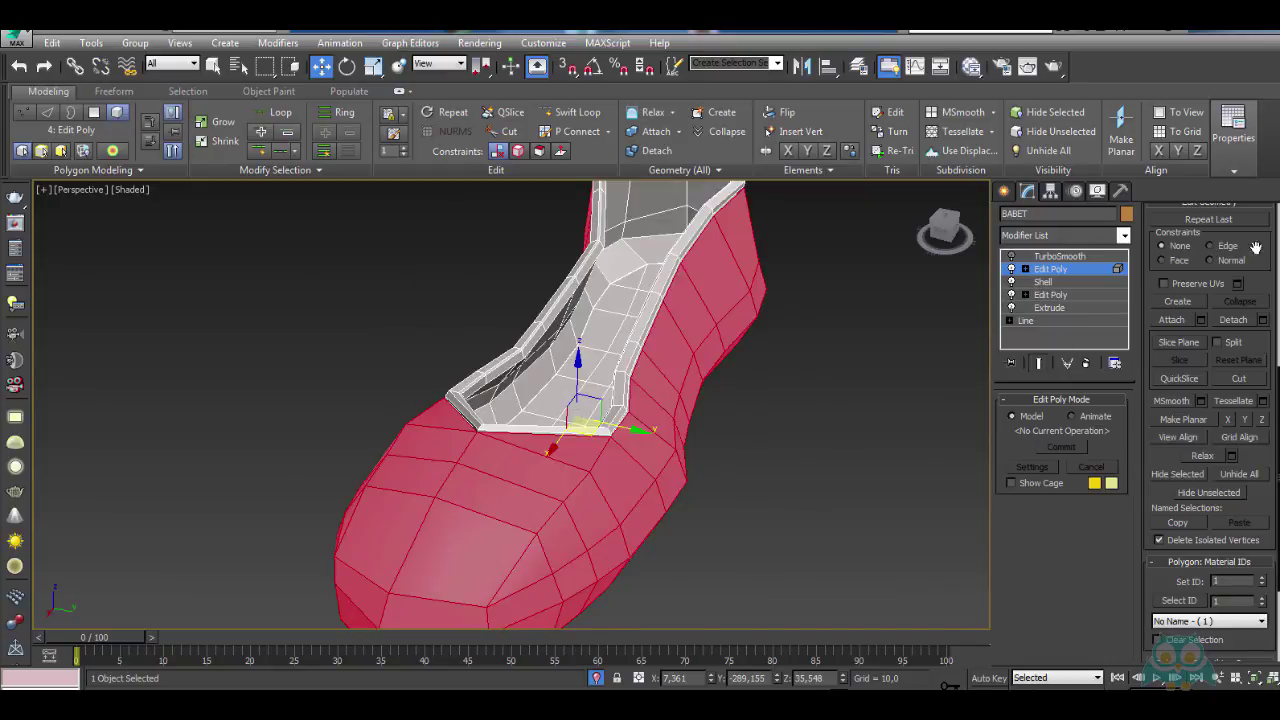
# Bridge two facing edges across one segment of the gap between the collar trim and the outer body
pyautogui.scroll(5, 1256, 247)
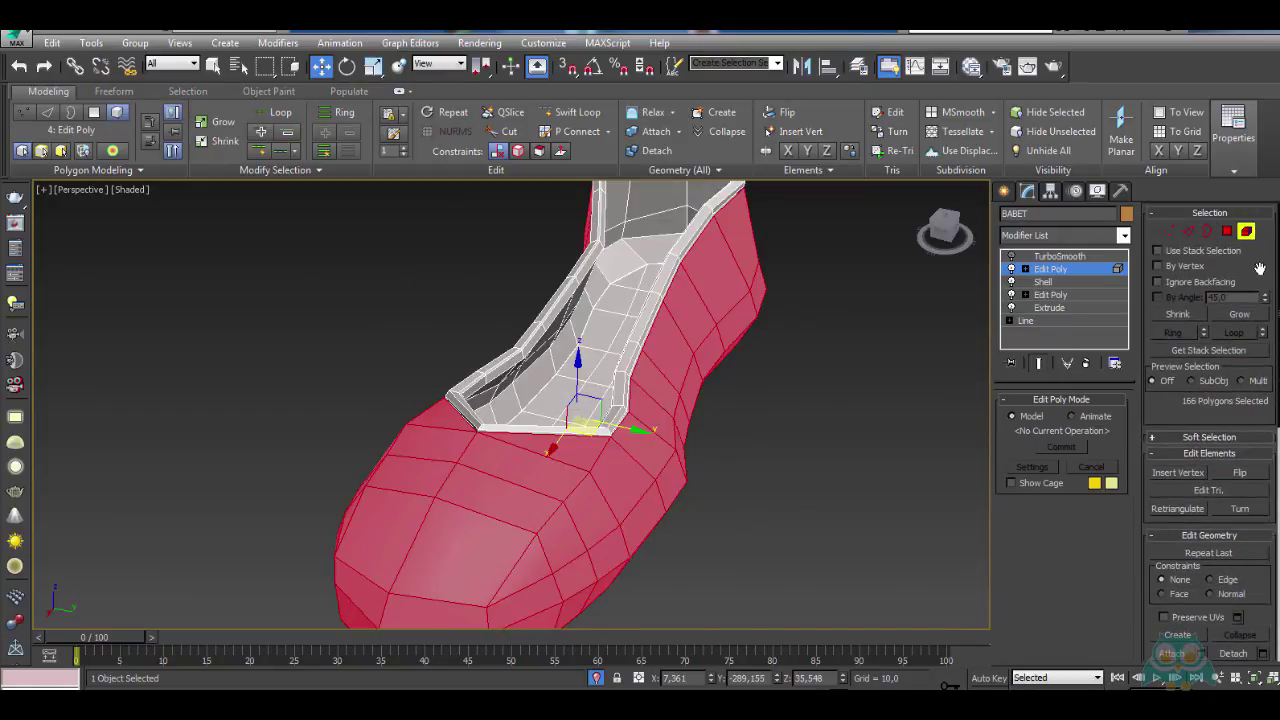
pyautogui.keyDown('alt'); pyautogui.moveTo(635, 445); pyautogui.dragTo(584, 403, button='middle'); pyautogui.keyUp('alt')
pyautogui.click(703, 471)
pyautogui.scroll(5, 563, 405)
pyautogui.click(1188, 231)
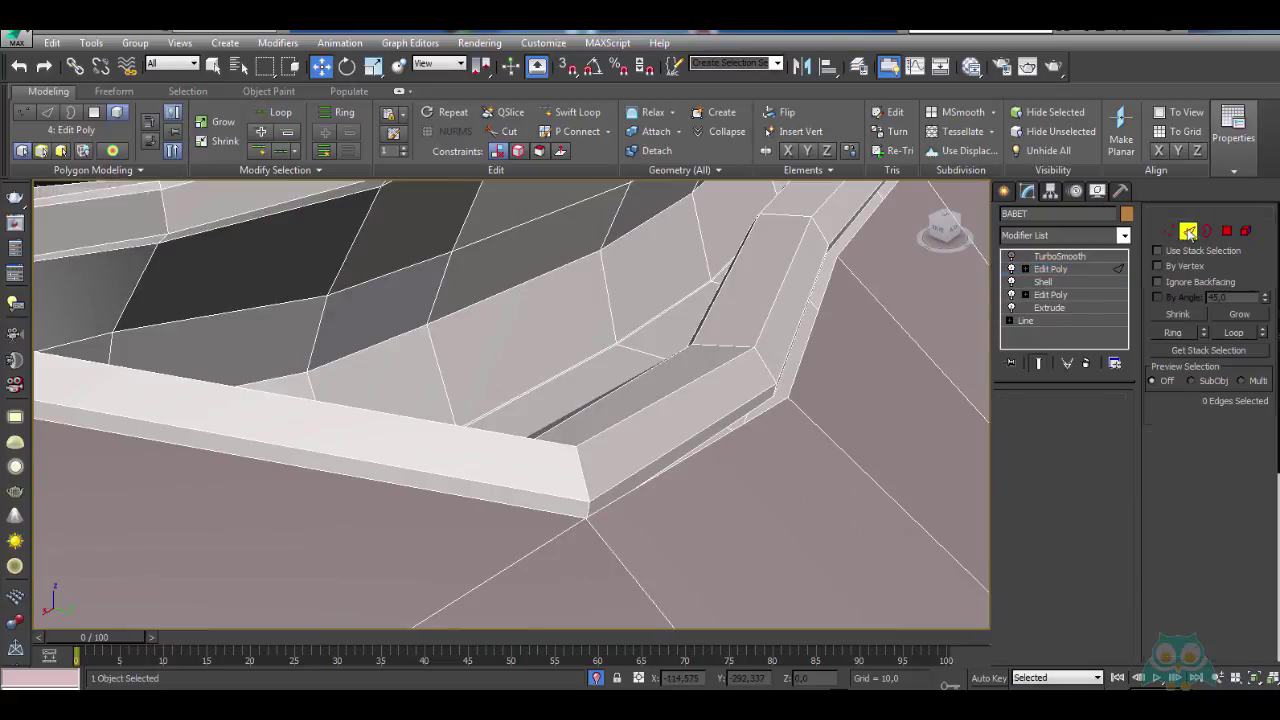
pyautogui.scroll(6, 710, 452)
pyautogui.moveTo(543, 445); pyautogui.dragTo(615, 416, button='middle')
pyautogui.click(560, 422)
pyautogui.keyDown('ctrl'); pyautogui.click(613, 410); pyautogui.keyUp('ctrl')
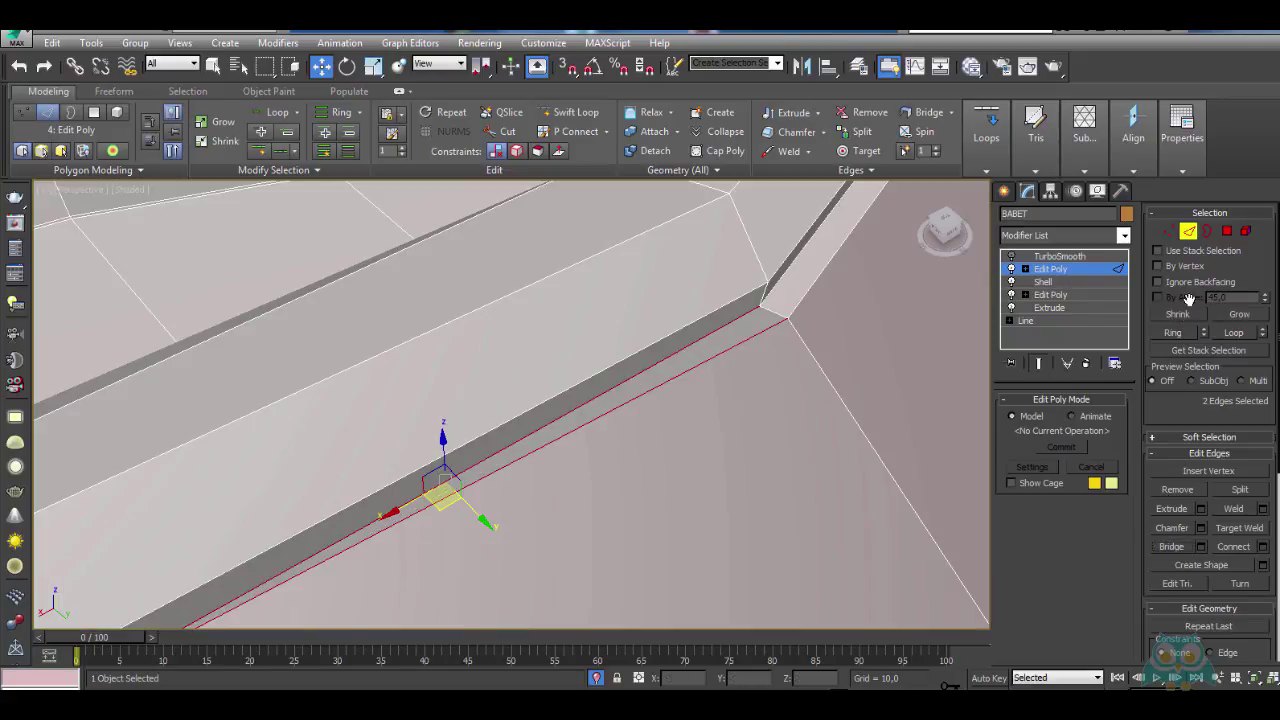
# Select the open border of the remaining gap and convert it to an edge selection
pyautogui.click(1208, 232)
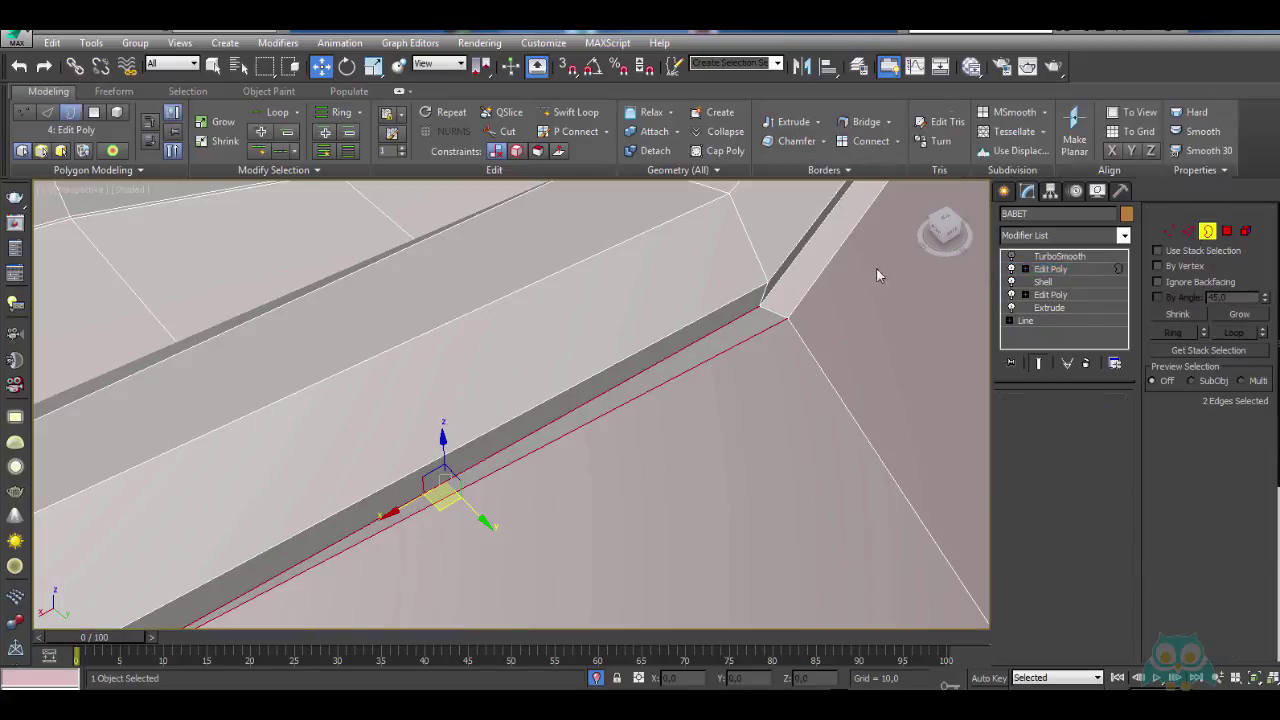
pyautogui.click(827, 262)
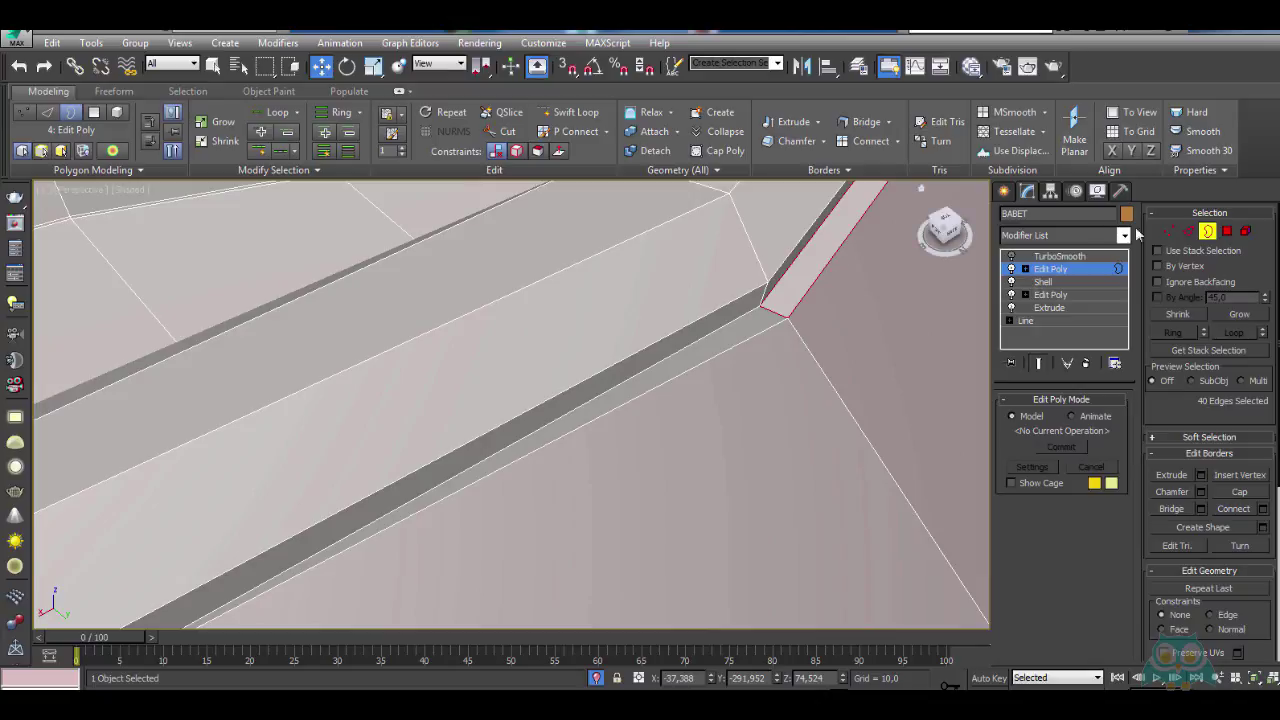
pyautogui.click(1187, 232)
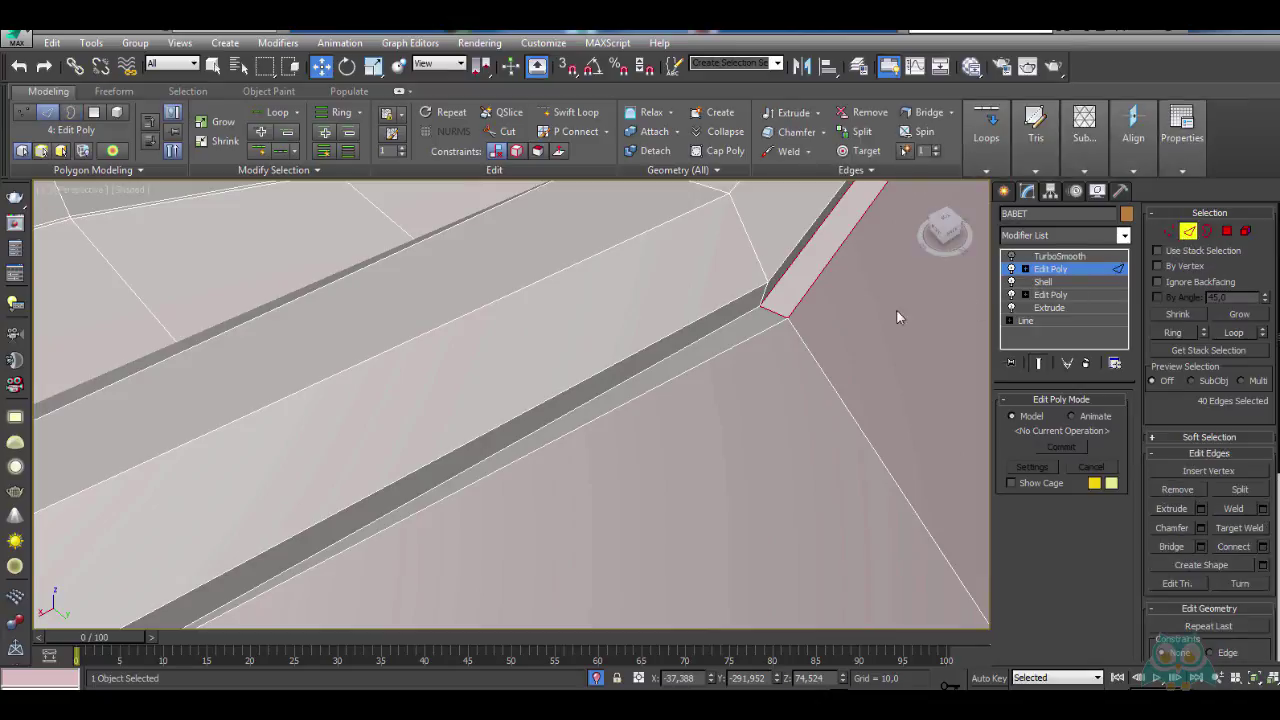
# Deselect the short cross edges at the ends of the bridged segment and bridge the remaining gap edges
pyautogui.moveTo(695, 370); pyautogui.dragTo(769, 346, button='middle')
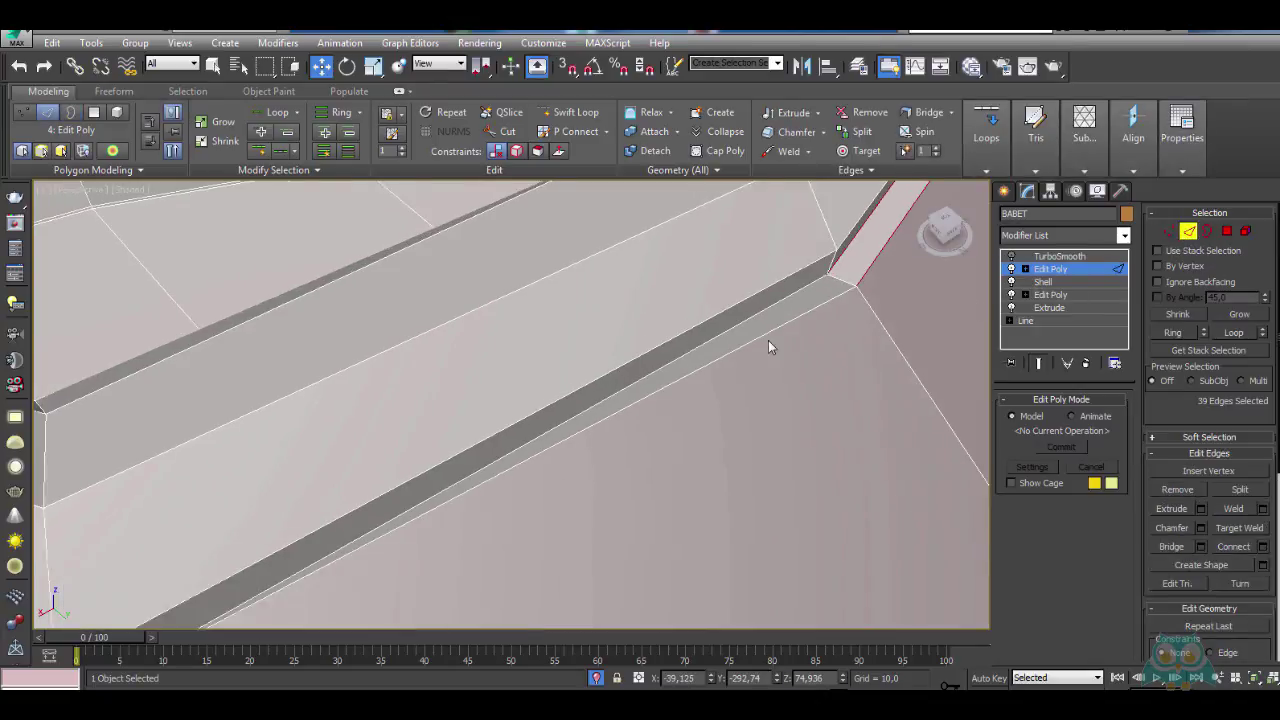
pyautogui.scroll(-3, 769, 346)
pyautogui.scroll(6, 412, 532)
pyautogui.scroll(-4, 606, 440)
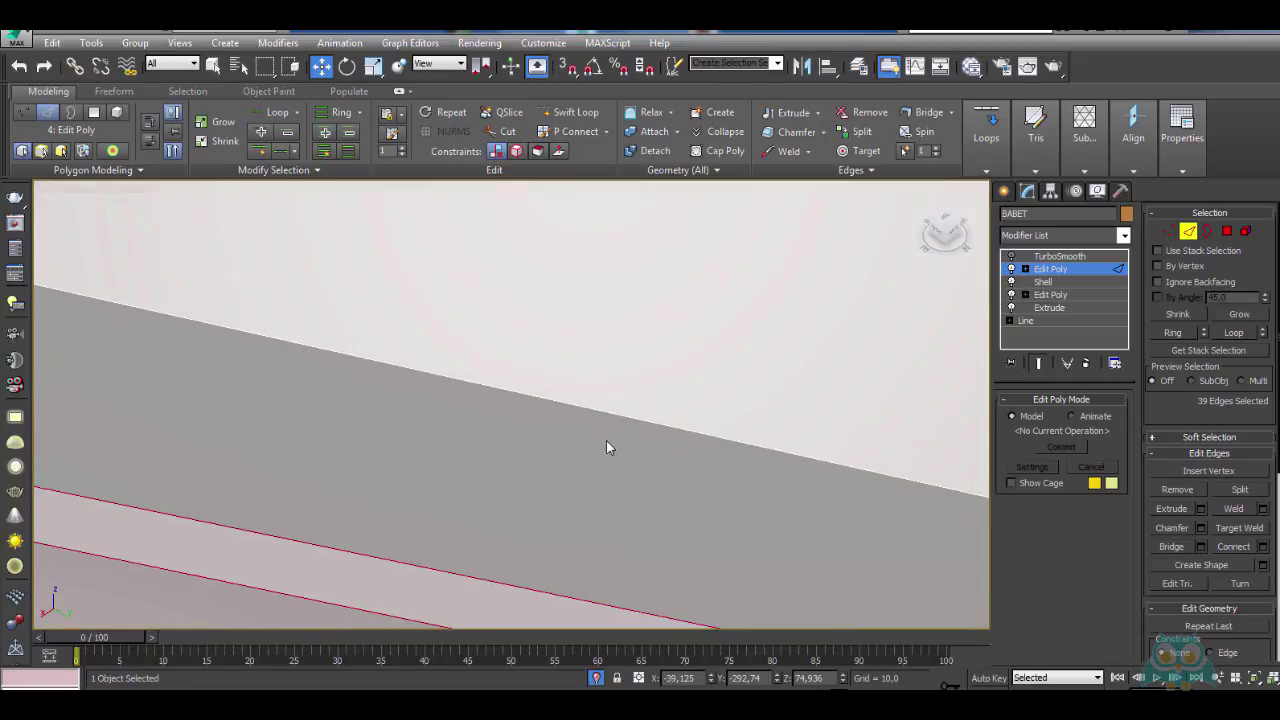
pyautogui.keyDown('alt'); pyautogui.moveTo(606, 440); pyautogui.dragTo(704, 378, button='middle'); pyautogui.keyUp('alt')
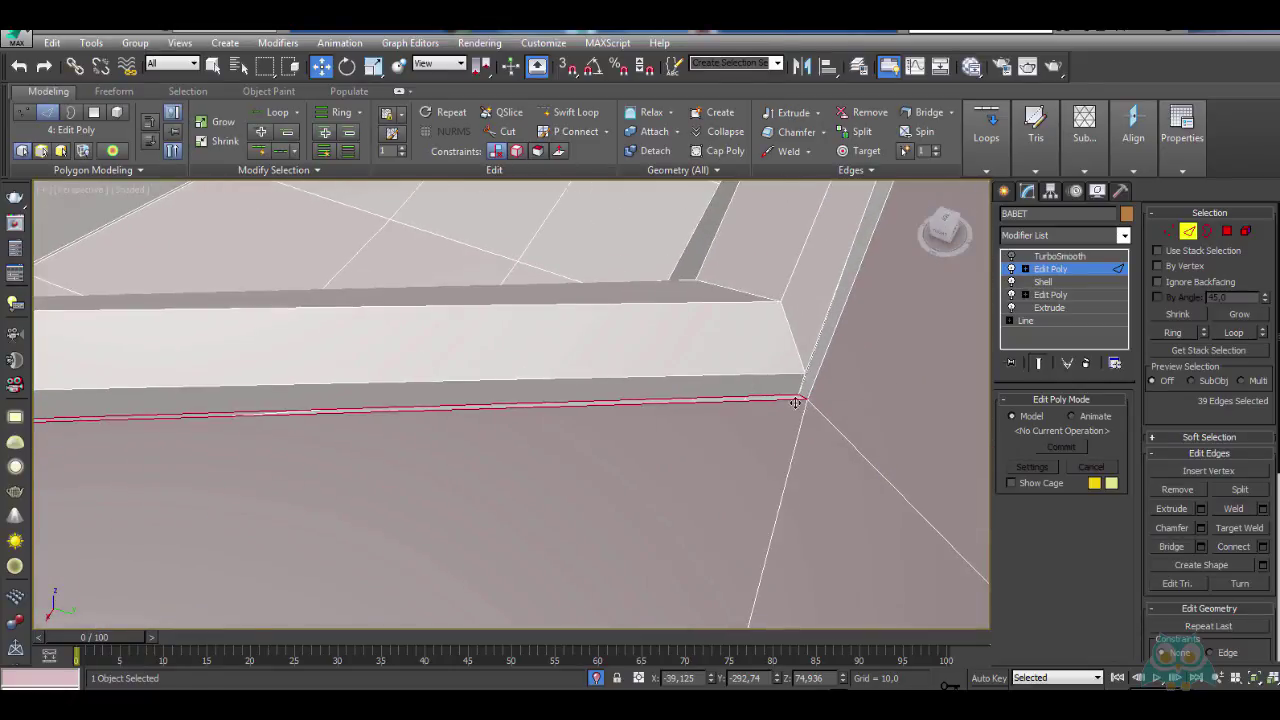
pyautogui.scroll(4, 800, 400)
pyautogui.keyDown('alt'); pyautogui.click(756, 383); pyautogui.keyUp('alt')
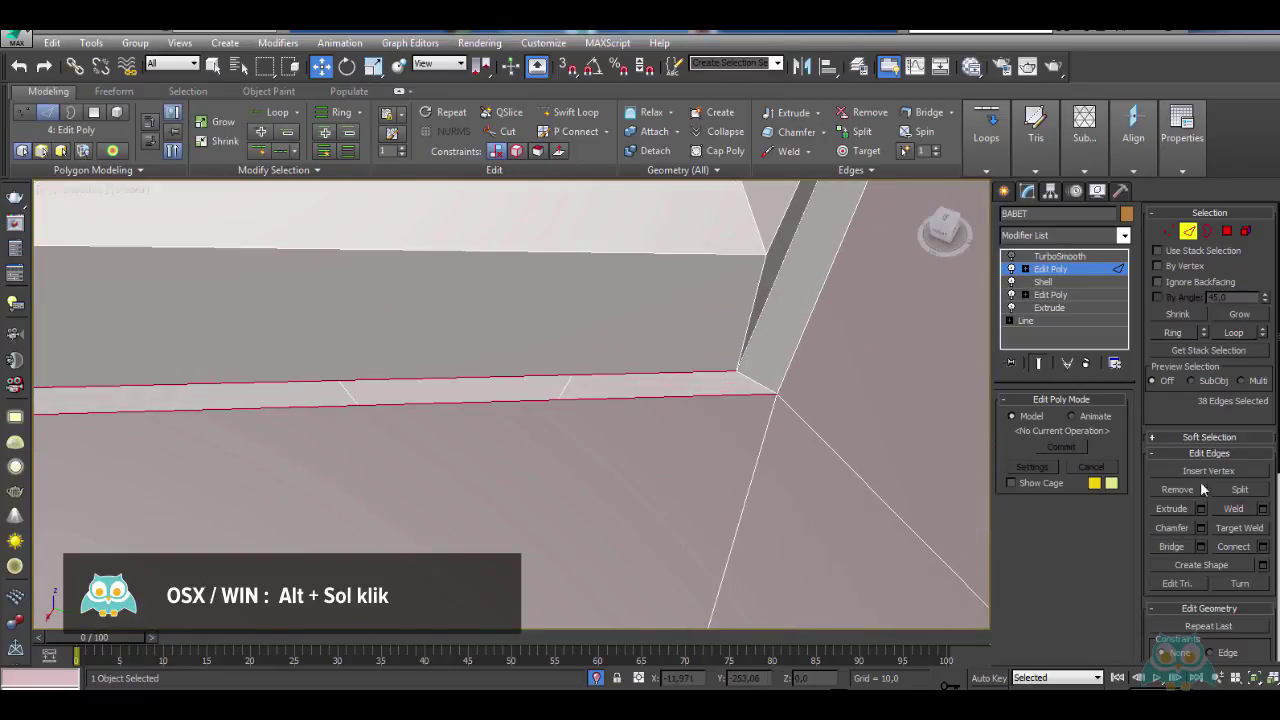
pyautogui.click(1170, 550)
# Select the whole bridged polygon loop beneath the collar trim and set its material ID to 1
pyautogui.moveTo(744, 367); pyautogui.dragTo(624, 552, button='middle')
pyautogui.scroll(-5, 692, 451)
pyautogui.scroll(3, 686, 442)
pyautogui.scroll(-5, 670, 400)
pyautogui.scroll(4, 597, 376)
pyautogui.click(1227, 231)
pyautogui.keyDown('shift'); pyautogui.click(706, 513); pyautogui.keyUp('shift')
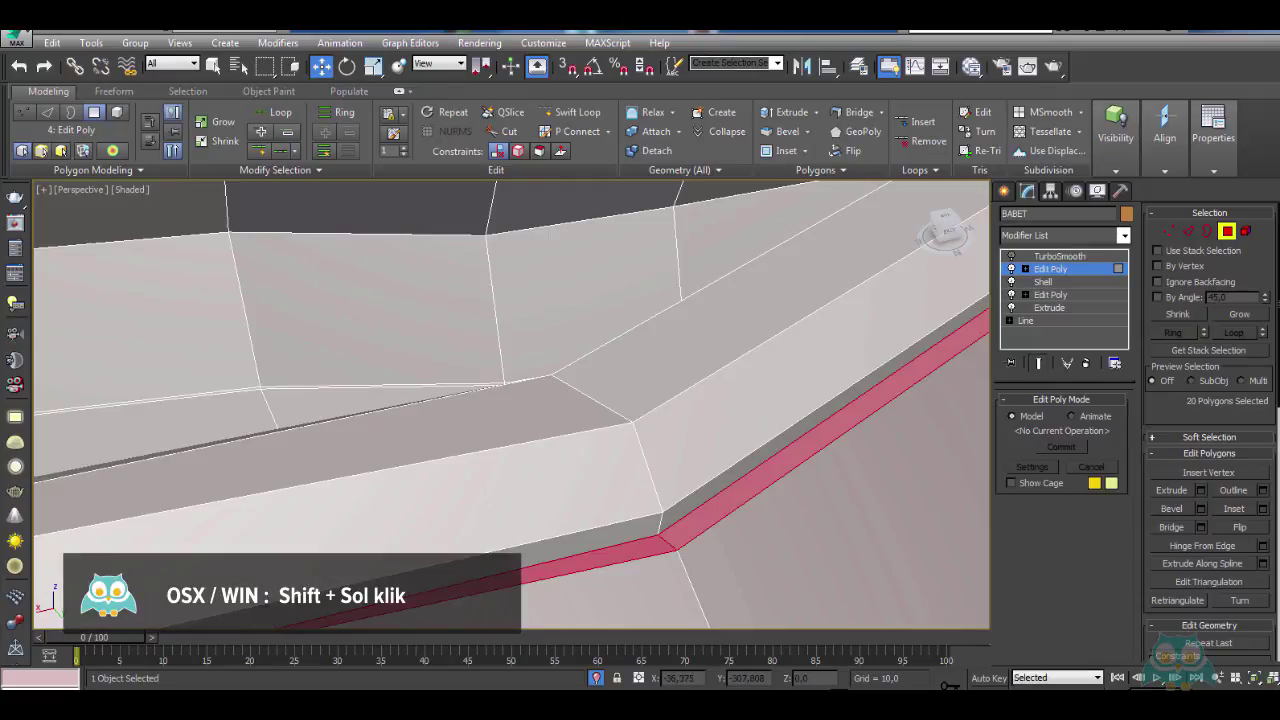
pyautogui.moveTo(1163, 427); pyautogui.dragTo(1137, 90)
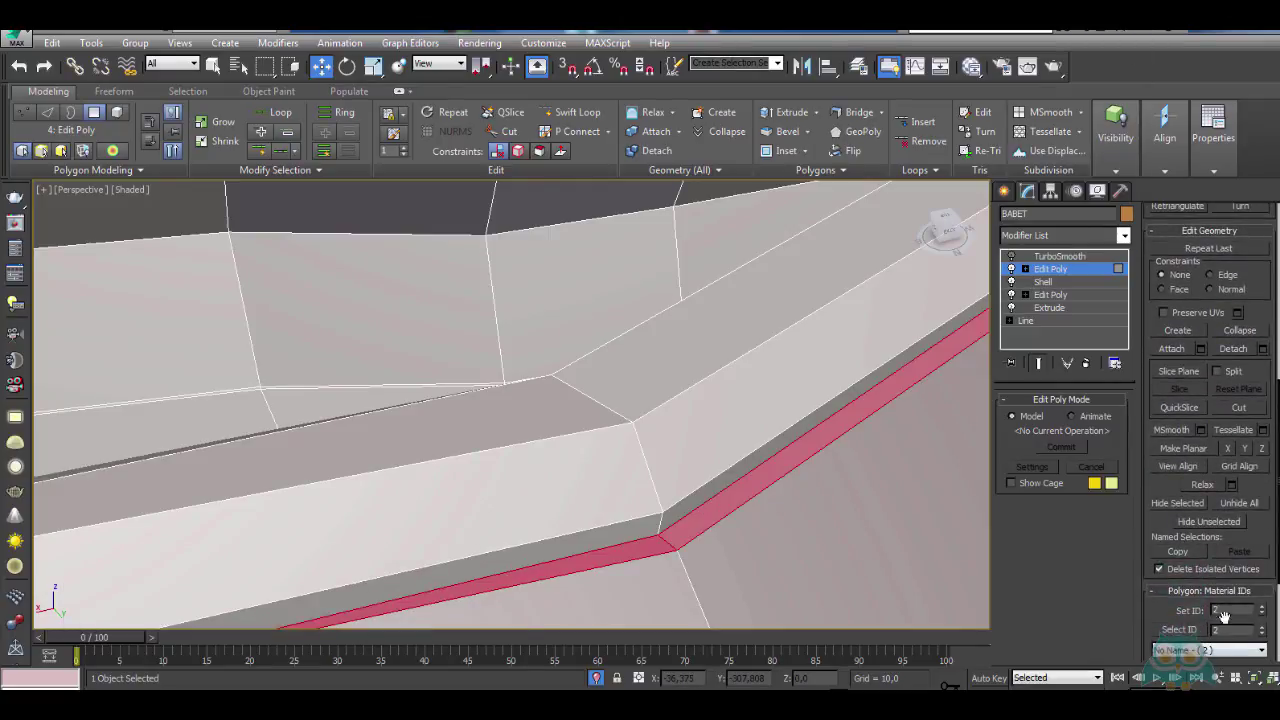
pyautogui.write('1')
pyautogui.press('Return')
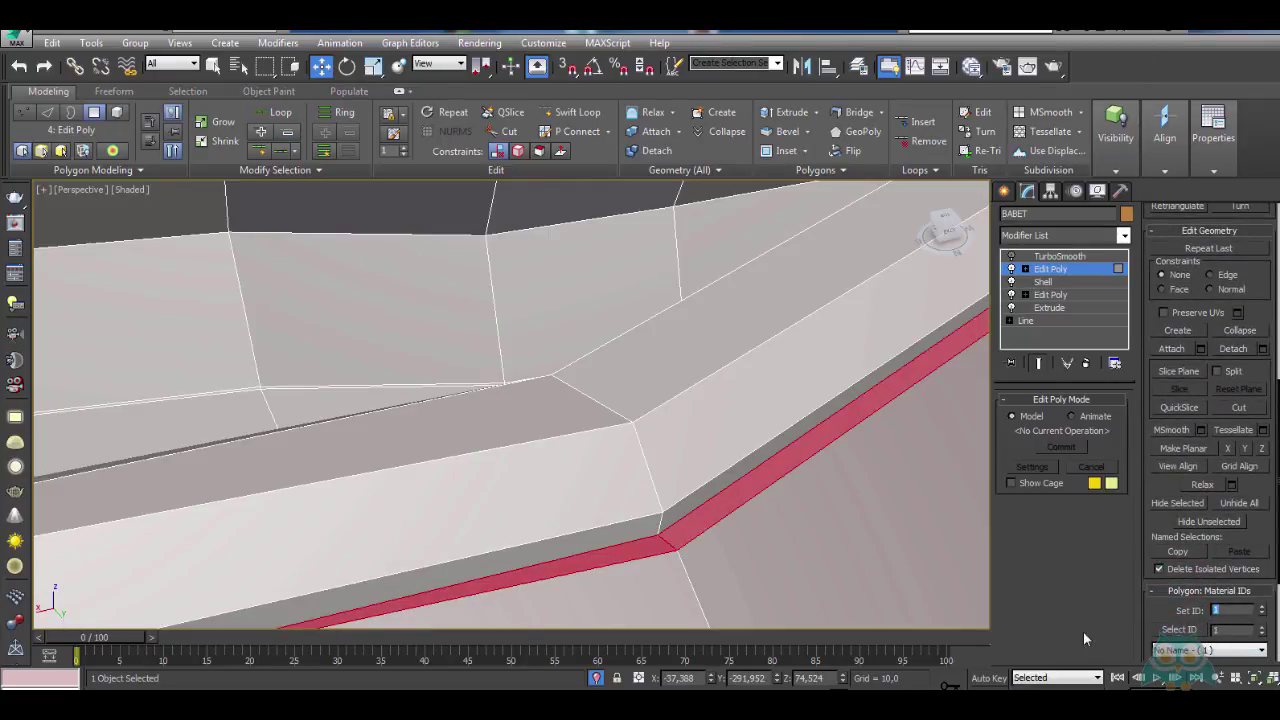
# Select the collar trim's narrow lower loop and the wide loop above it and set their material ID to 3
pyautogui.click(650, 522)
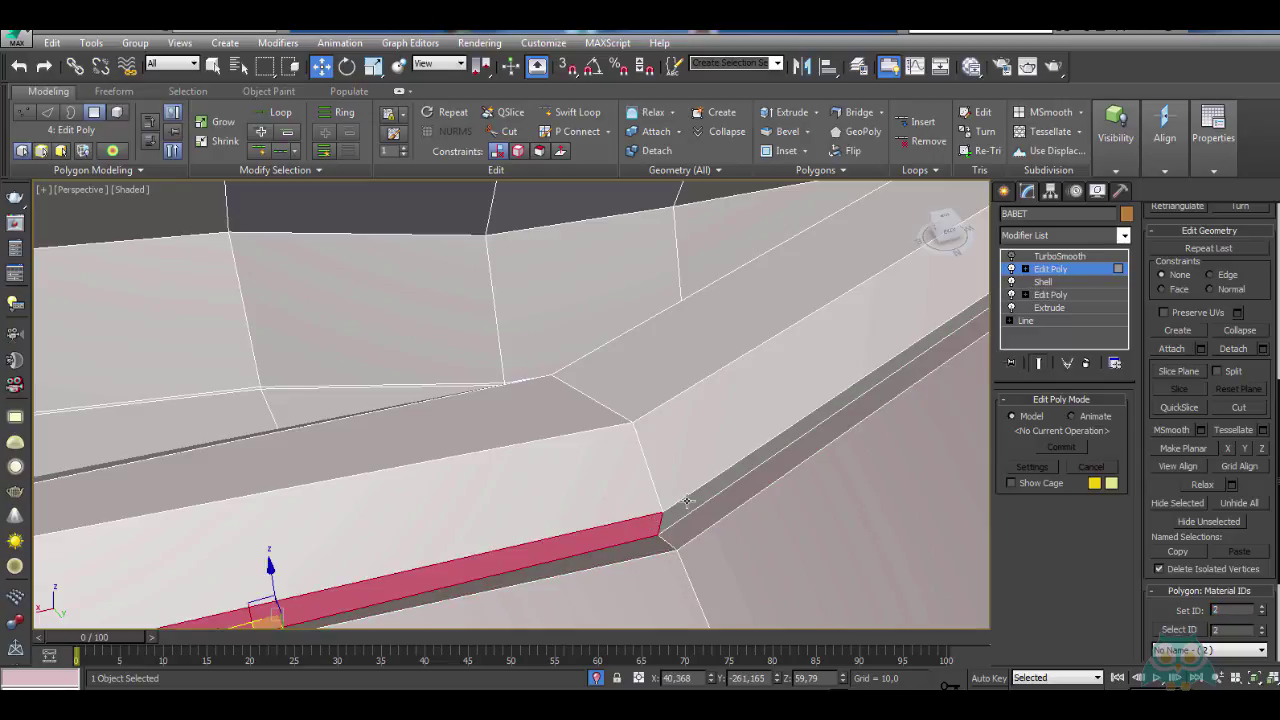
pyautogui.keyDown('ctrl'); pyautogui.click(687, 502); pyautogui.keyUp('ctrl')
pyautogui.keyDown('ctrl'); pyautogui.click(580, 469); pyautogui.keyUp('ctrl')
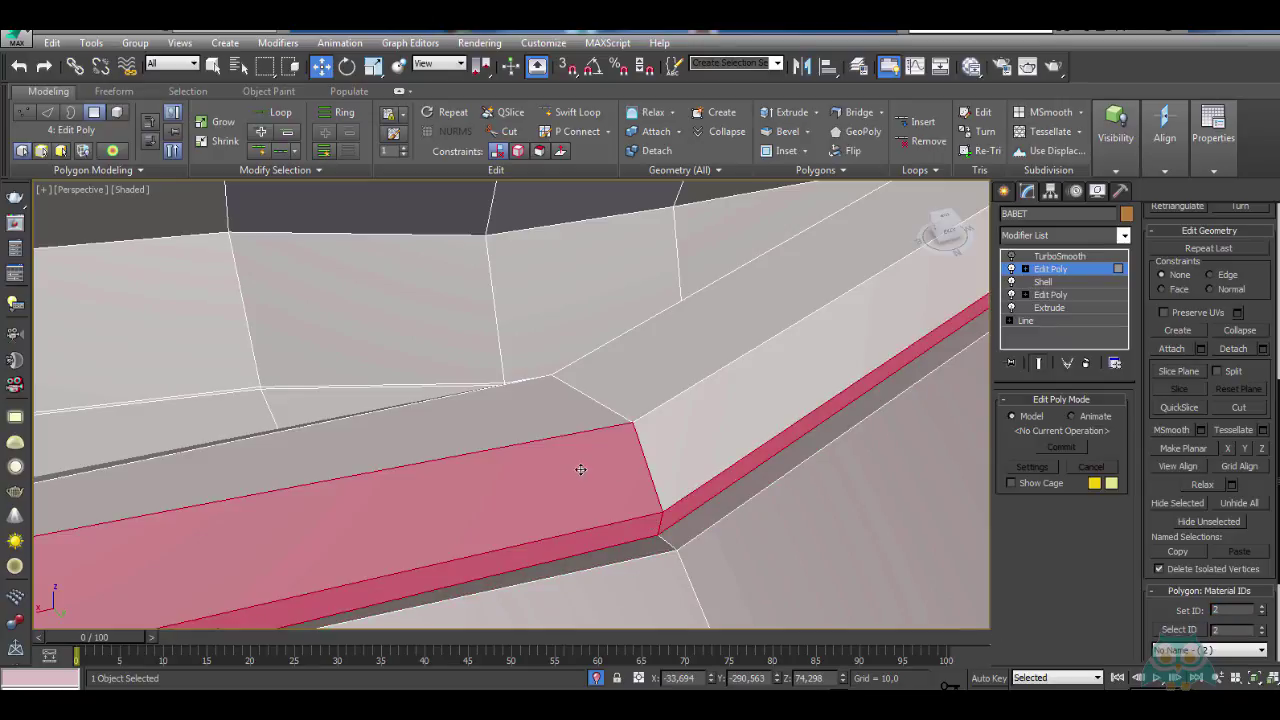
pyautogui.keyDown('ctrl'); pyautogui.click(697, 423); pyautogui.keyUp('ctrl')
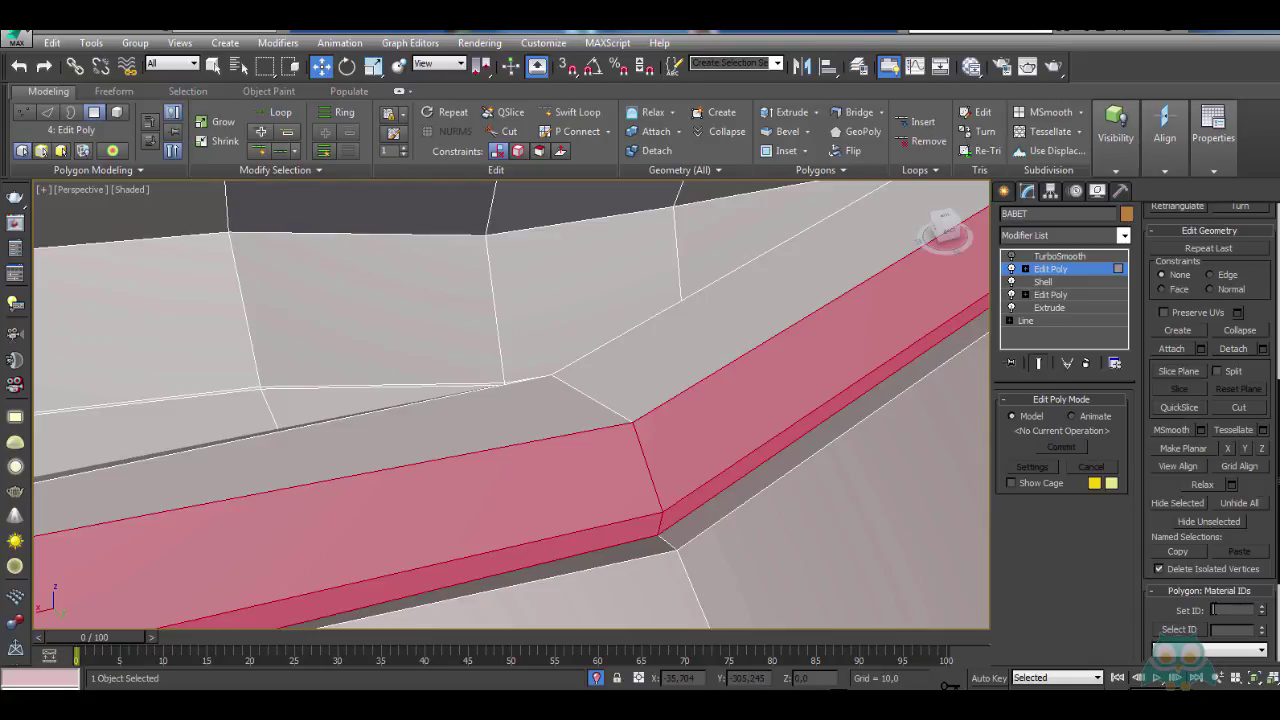
pyautogui.press('Return')
# Select the polygon loop along the inner side of the collar trim
pyautogui.keyDown('alt'); pyautogui.moveTo(743, 472); pyautogui.dragTo(519, 440, button='middle'); pyautogui.keyUp('alt')
pyautogui.scroll(5, 627, 412)
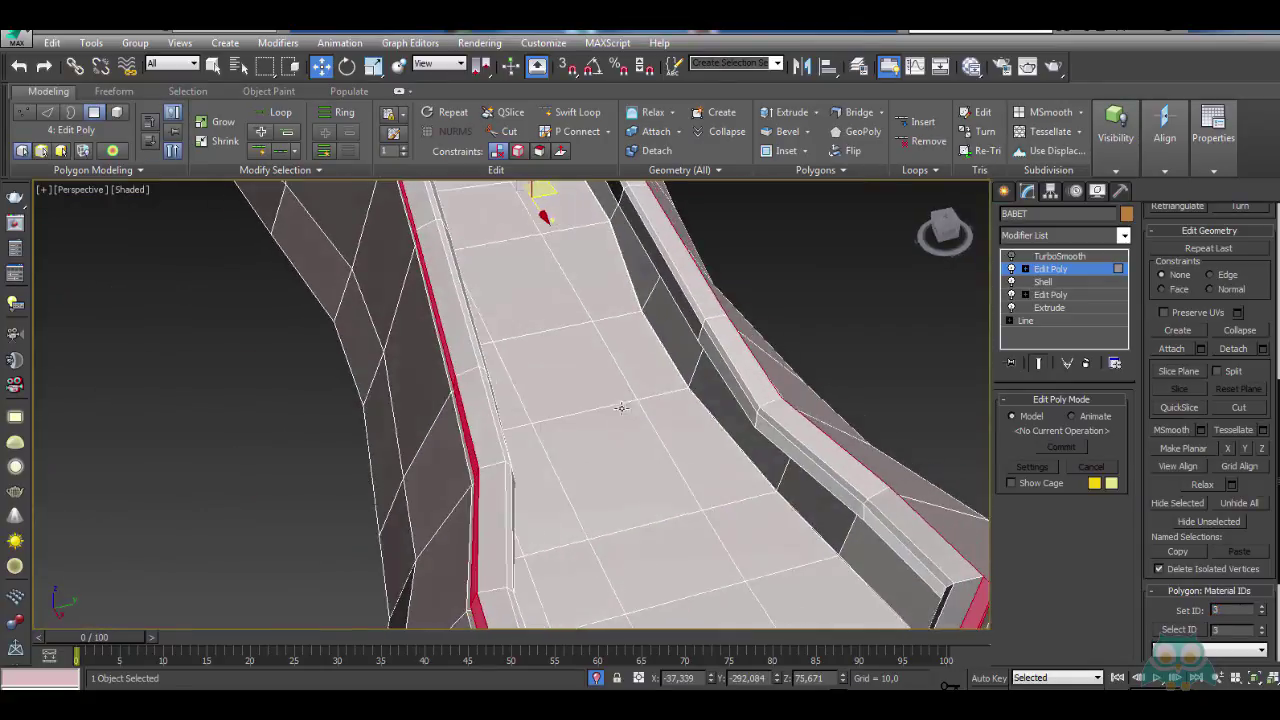
pyautogui.keyDown('alt'); pyautogui.moveTo(762, 413); pyautogui.dragTo(689, 397, button='middle'); pyautogui.keyUp('alt')
pyautogui.click(689, 397)
pyautogui.keyDown('ctrl'); pyautogui.click(820, 456); pyautogui.keyUp('ctrl')
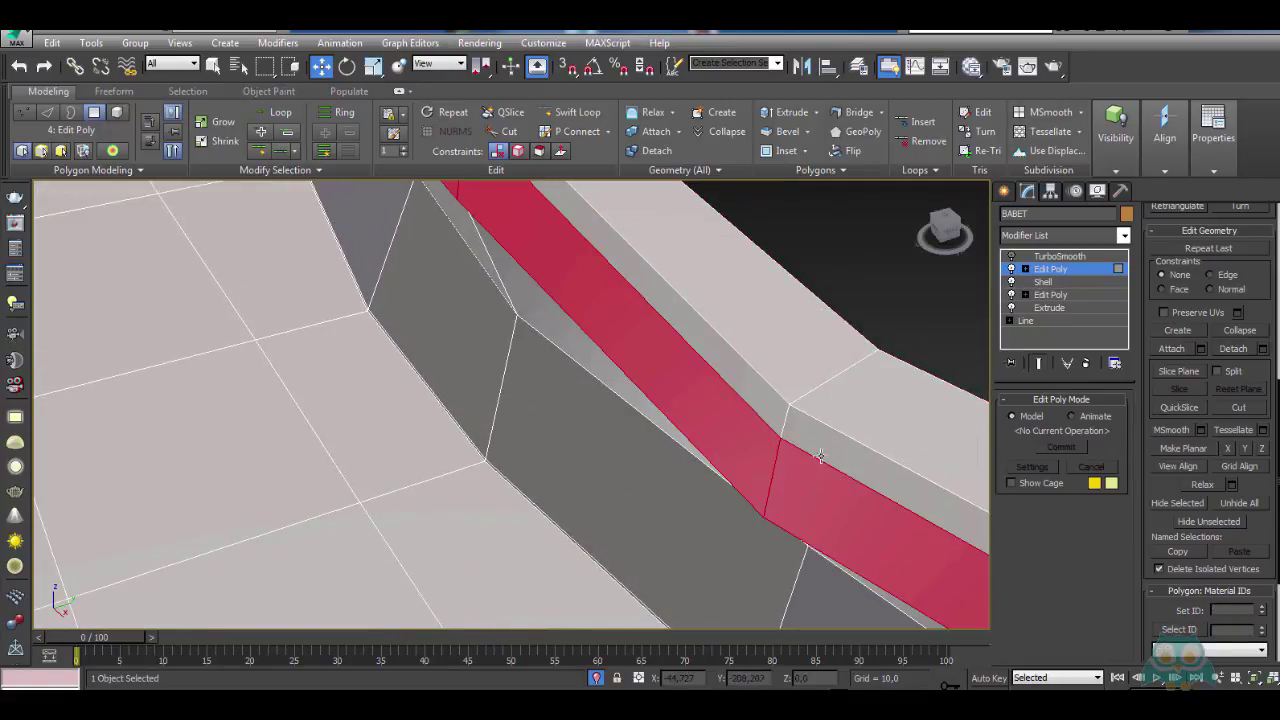
pyautogui.keyDown('ctrl'); pyautogui.click(762, 398); pyautogui.keyUp('ctrl')
pyautogui.keyDown('ctrl'); pyautogui.click(830, 437); pyautogui.keyUp('ctrl')
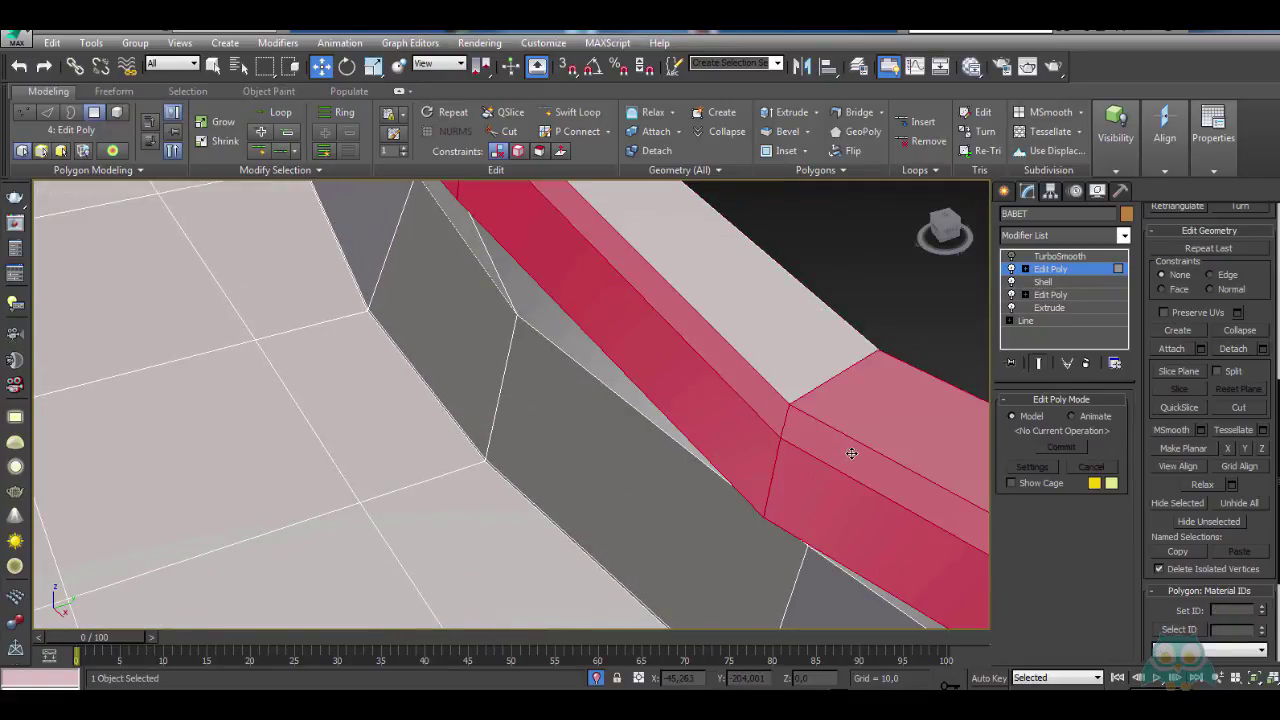
pyautogui.hotkey('ctrl', 'z')
pyautogui.hotkey('ctrl', 'z')
# Set the material ID of the selected inner-side trim loop to 3
pyautogui.moveTo(846, 451); pyautogui.dragTo(812, 453, button='middle')
pyautogui.scroll(-1, 812, 453)
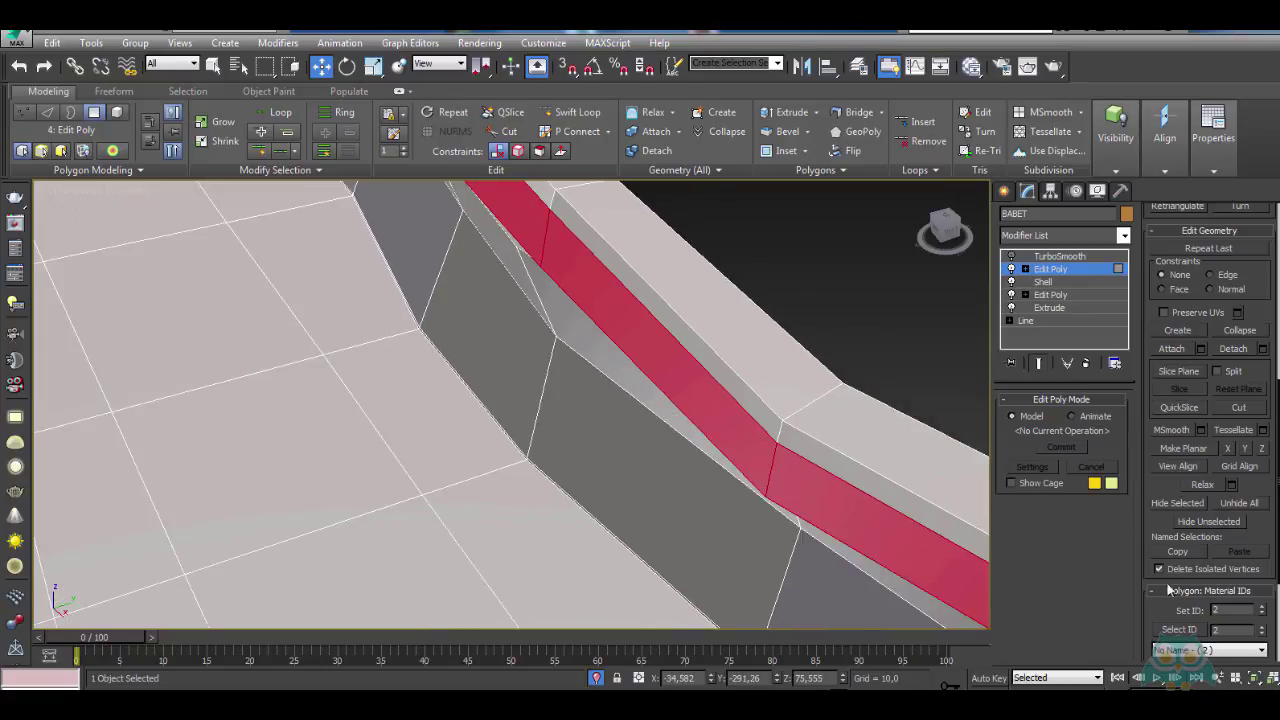
pyautogui.write('3')
pyautogui.press('Return')
# Set the material ID of the collar trim's thin edge loop and of its wide upper loop to 3
pyautogui.click(744, 404)
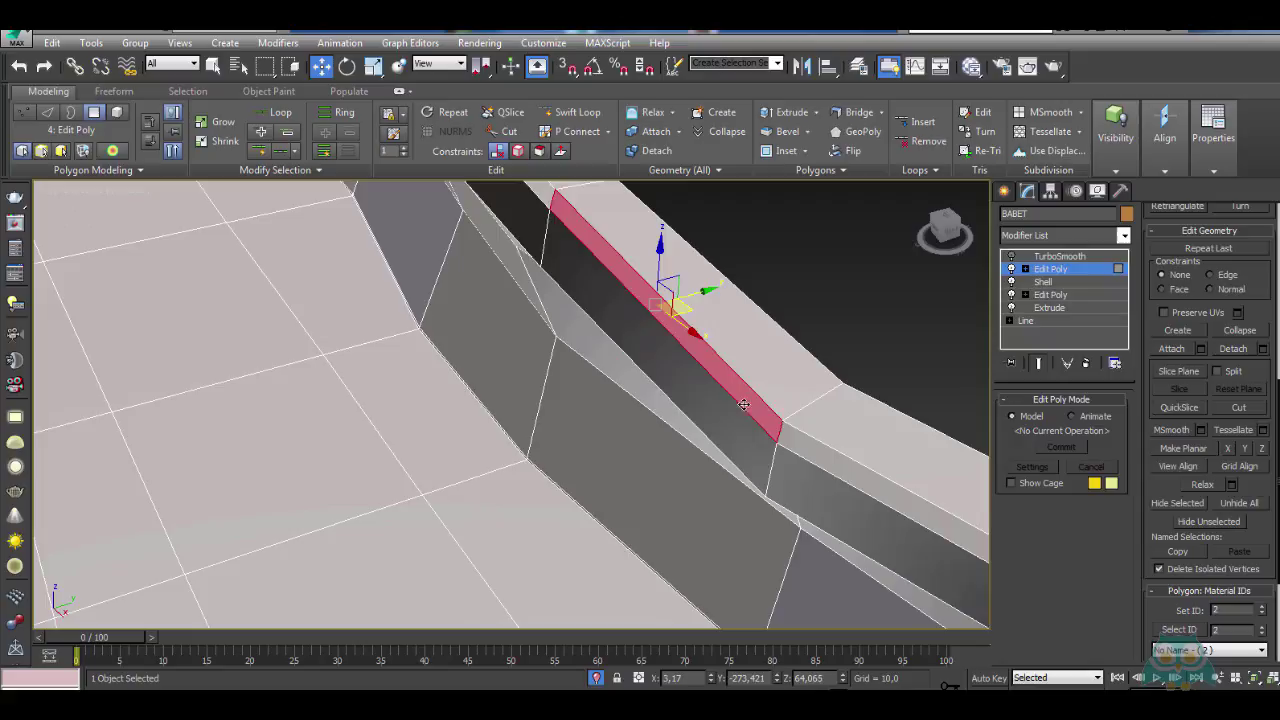
pyautogui.keyDown('ctrl'); pyautogui.click(807, 446); pyautogui.keyUp('ctrl')
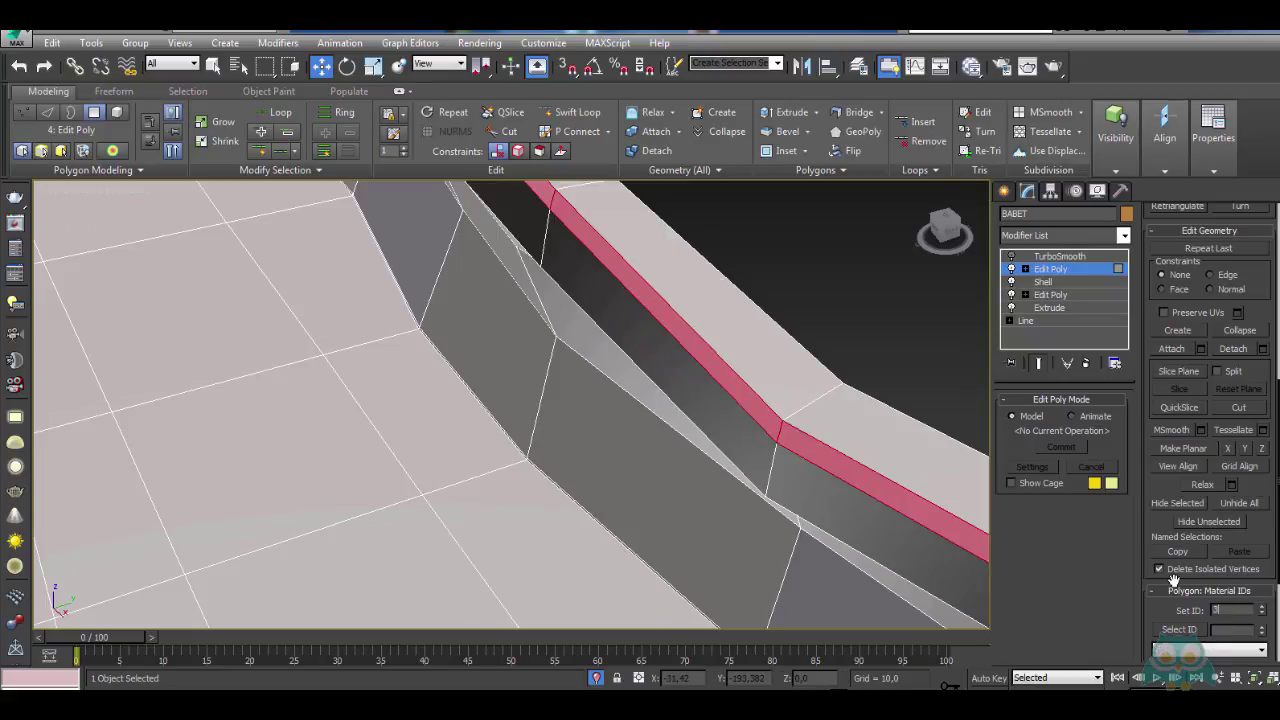
pyautogui.click(700, 393)
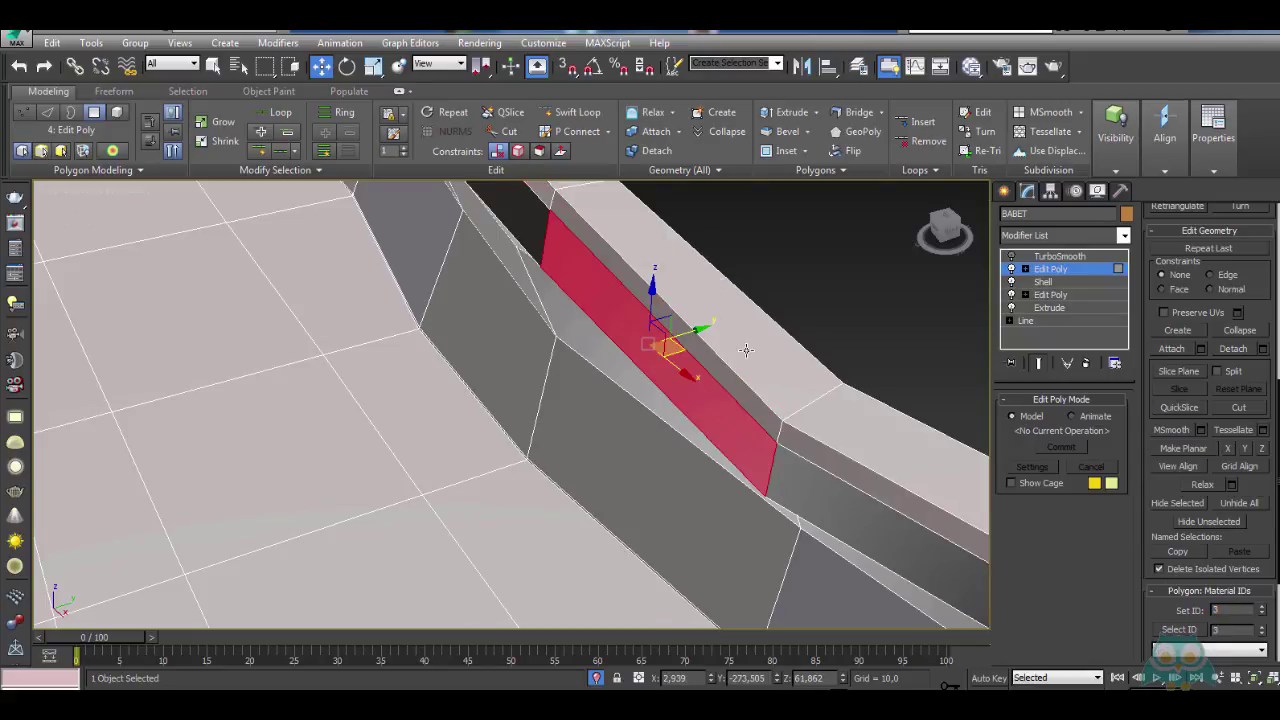
pyautogui.click(747, 350)
pyautogui.keyDown('ctrl'); pyautogui.click(923, 475); pyautogui.keyUp('ctrl')
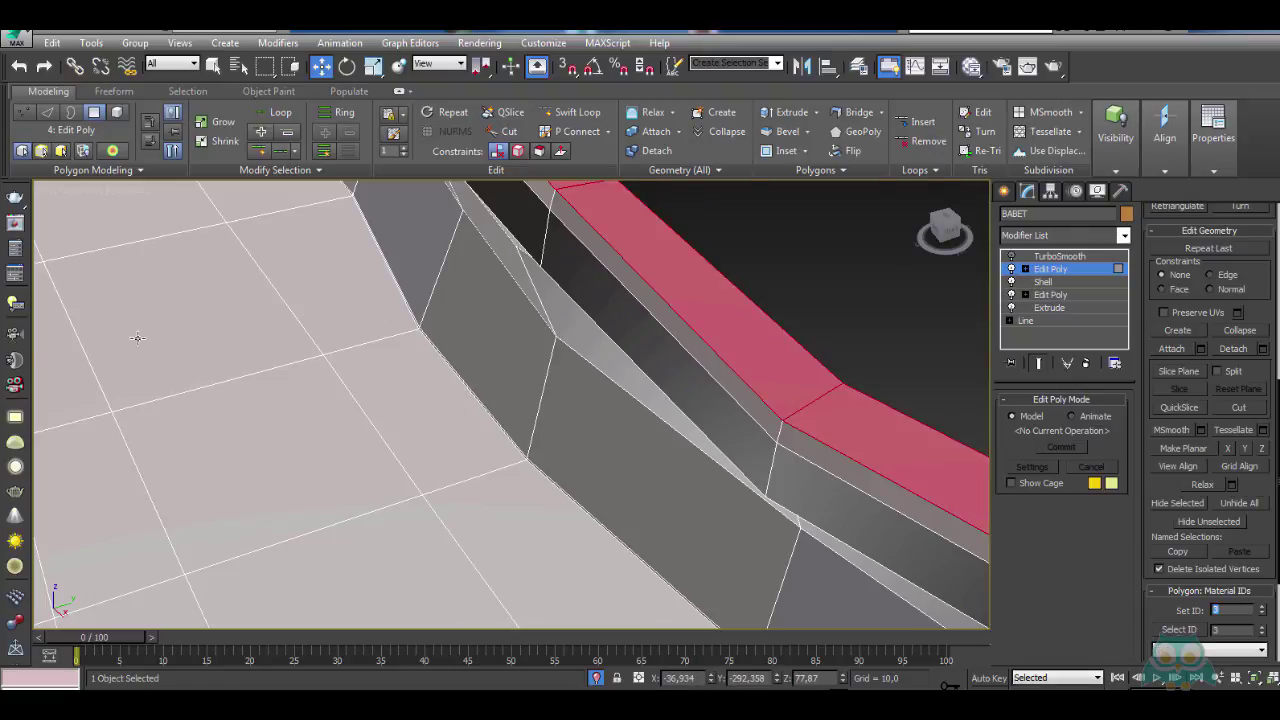
# Leave polygon editing on the shoe body
pyautogui.keyDown('alt'); pyautogui.moveTo(377, 330); pyautogui.dragTo(428, 396, button='middle'); pyautogui.keyUp('alt')
pyautogui.moveTo(428, 396); pyautogui.dragTo(480, 408, button='middle')
pyautogui.scroll(-4, 569, 369)
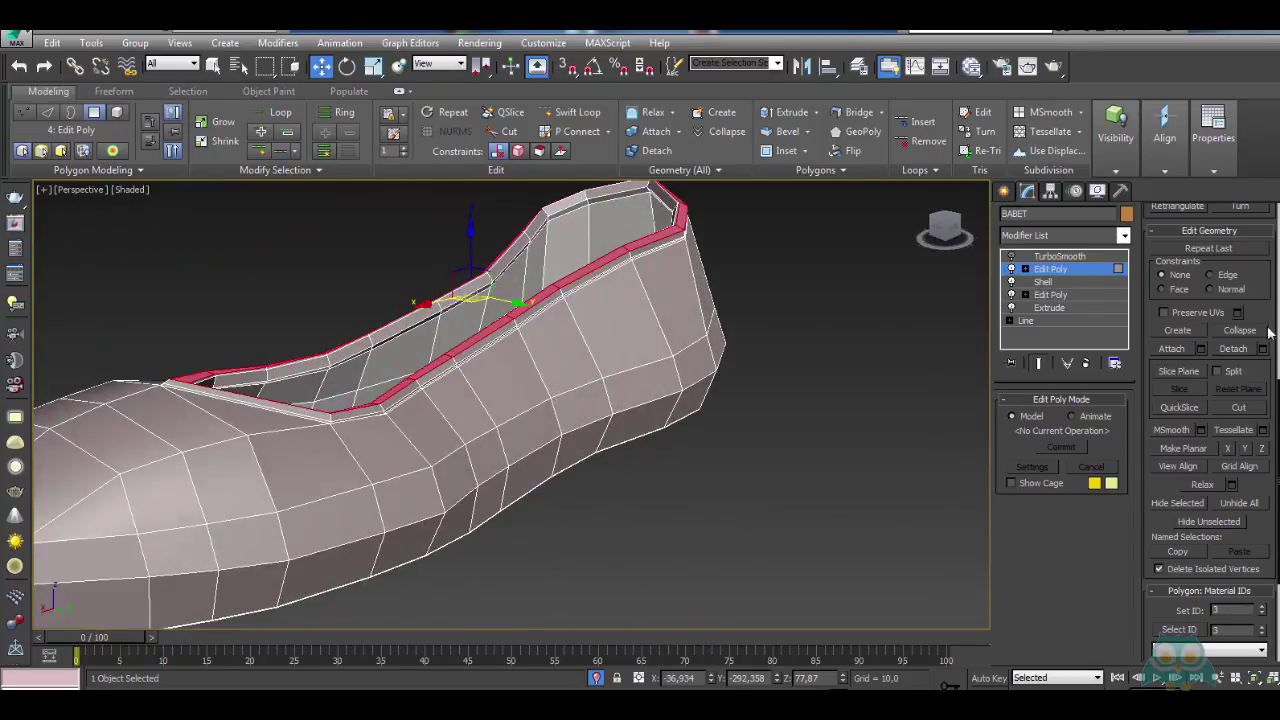
pyautogui.scroll(5, 1262, 285)
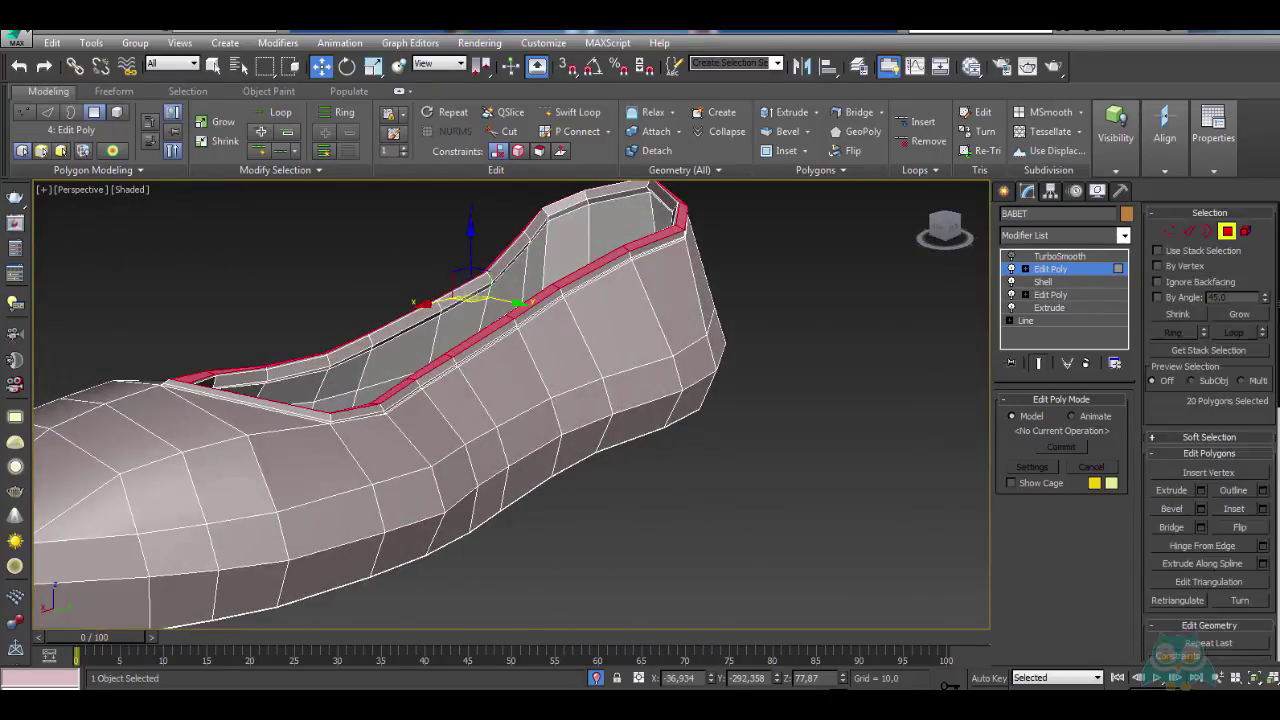
pyautogui.click(1227, 231)
pyautogui.scroll(-3, 586, 391)
pyautogui.keyDown('alt'); pyautogui.moveTo(586, 391); pyautogui.dragTo(734, 455, button='middle'); pyautogui.keyUp('alt')
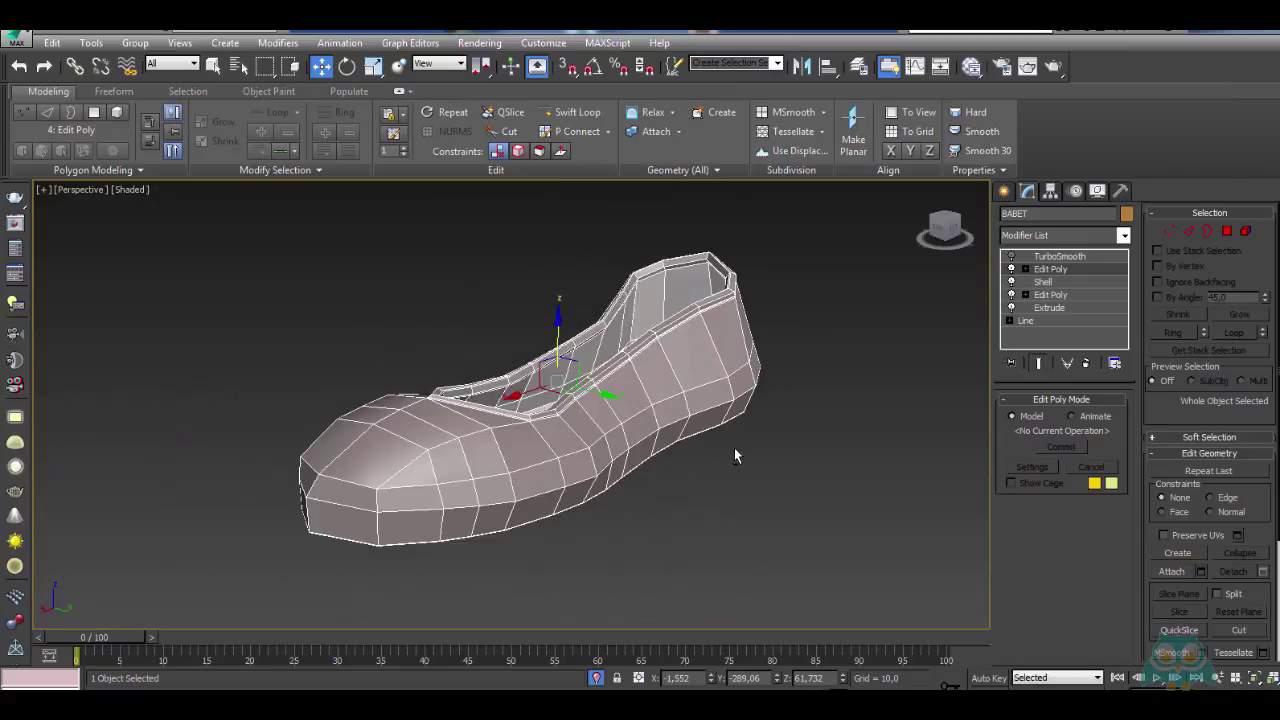
# Reselect and frame the shoe body and end its isolation to bring back the other shoe parts
pyautogui.click(707, 465)
pyautogui.scroll(8, 650, 445)
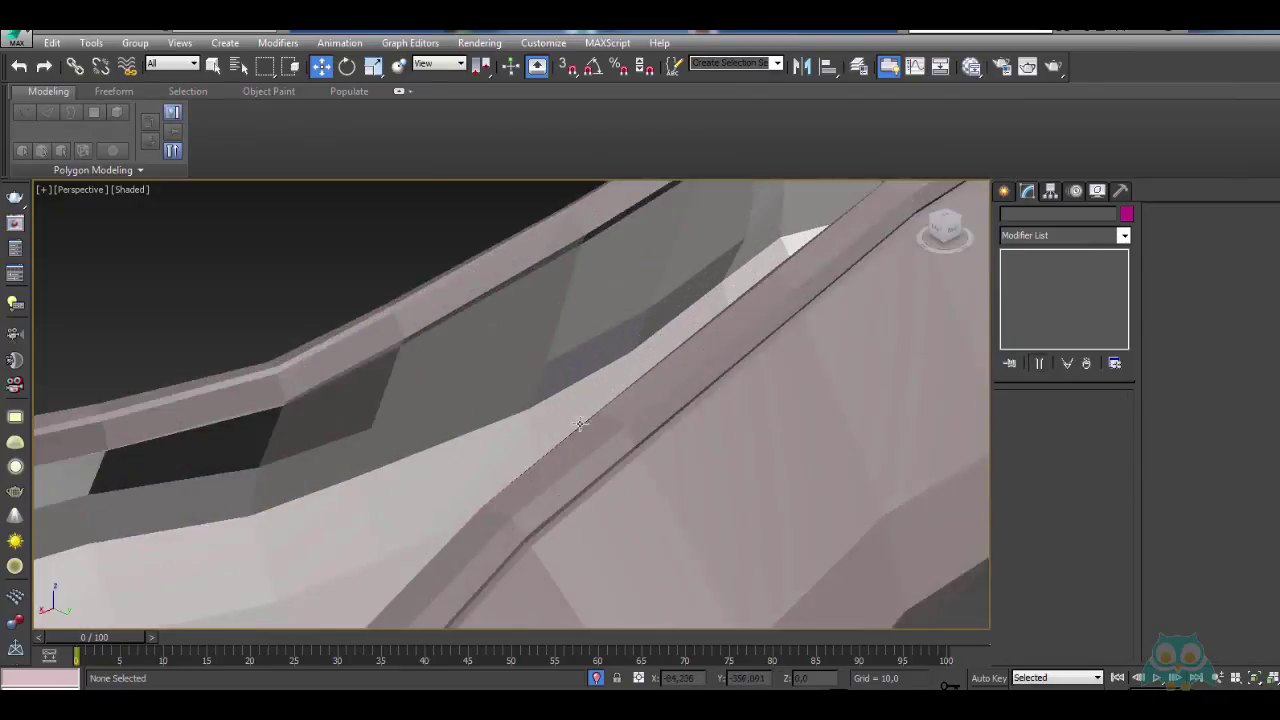
pyautogui.click(580, 424)
pyautogui.press('z')
pyautogui.keyDown('alt'); pyautogui.moveTo(580, 424); pyautogui.dragTo(850, 420, button='middle'); pyautogui.keyUp('alt')
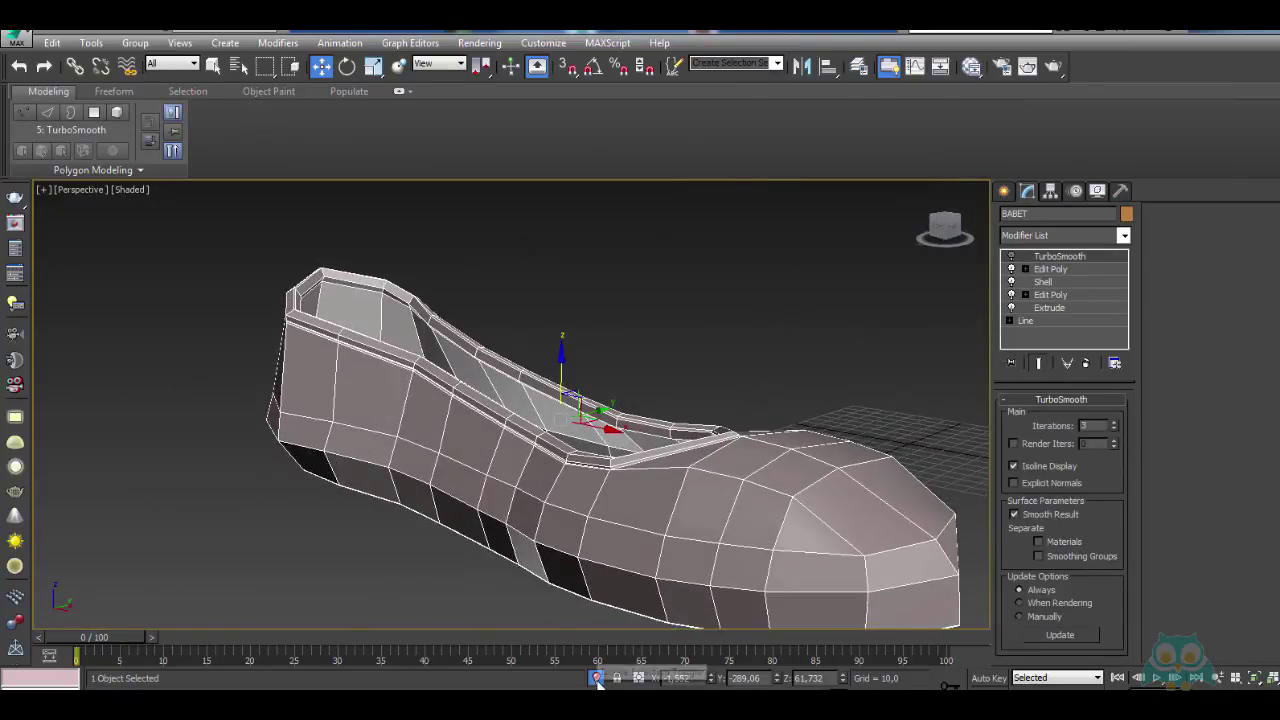
pyautogui.click(596, 679)
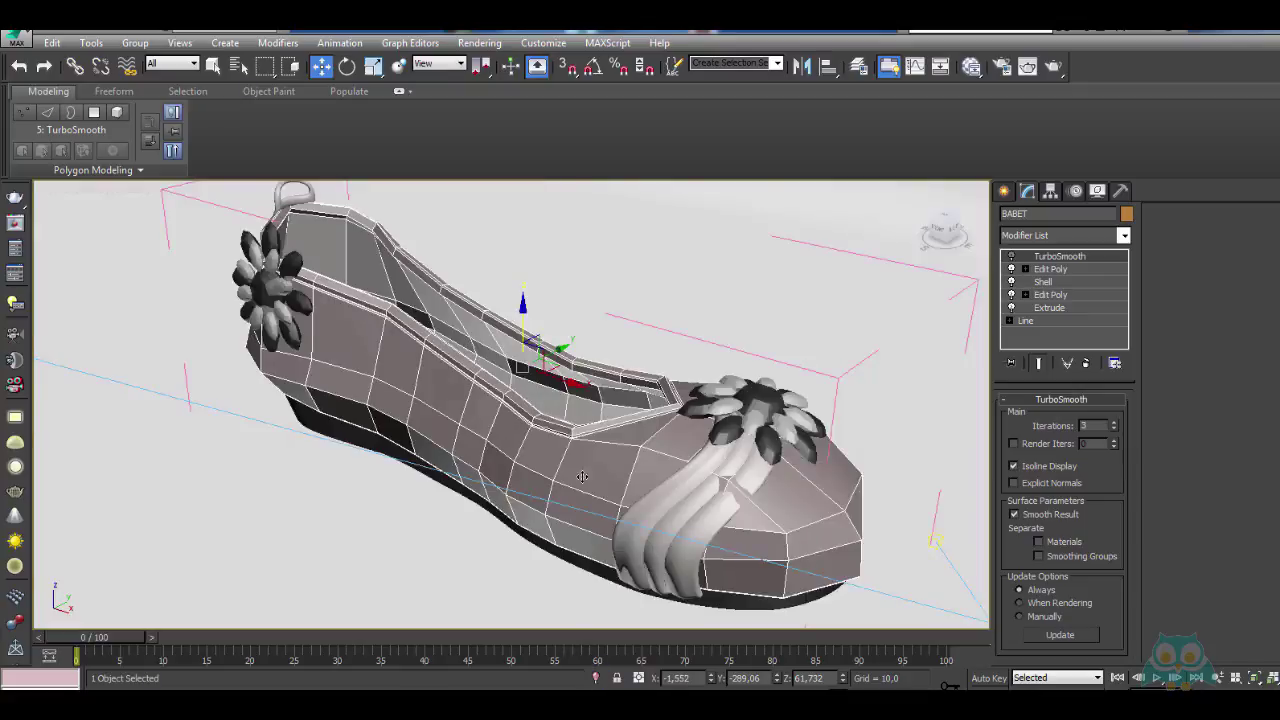
# Isolate the pull tab at the heel and turn off its TurboSmooth and Shell modifiers
pyautogui.moveTo(358, 408); pyautogui.dragTo(500, 372, button='middle')
pyautogui.scroll(4, 417, 345)
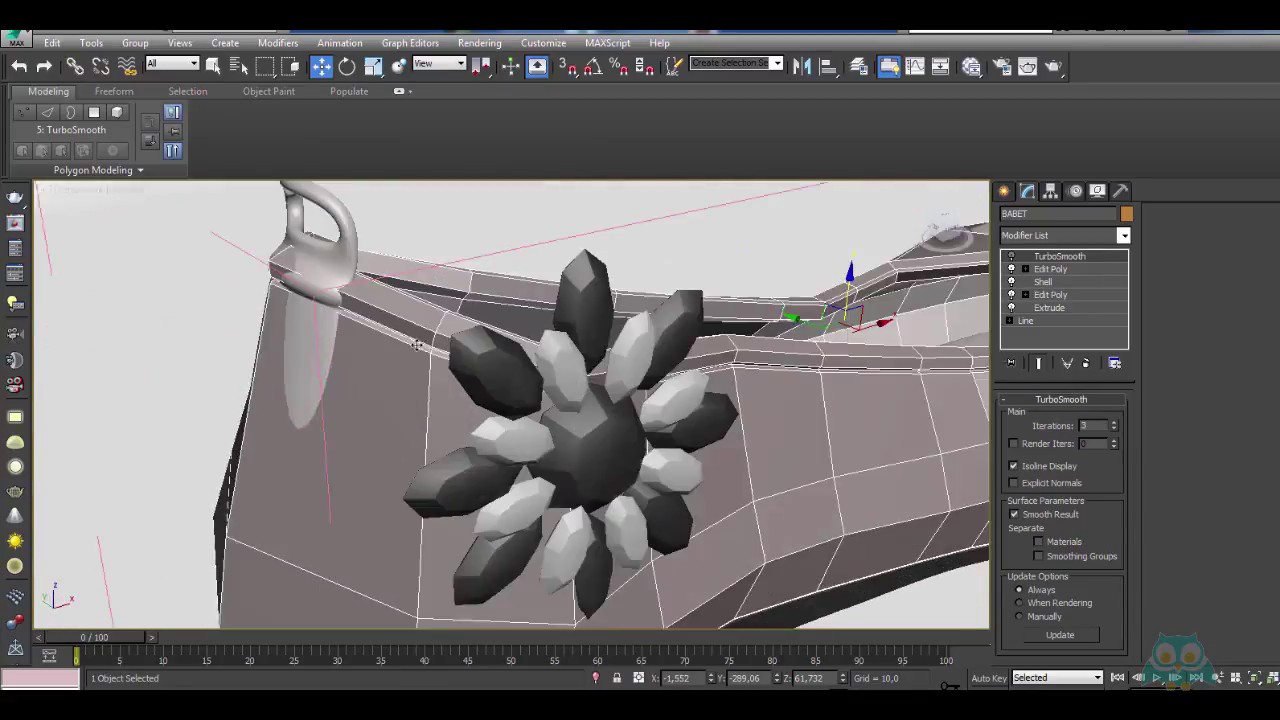
pyautogui.click(308, 311)
pyautogui.scroll(-3, 300, 380)
pyautogui.scroll(3, 283, 443)
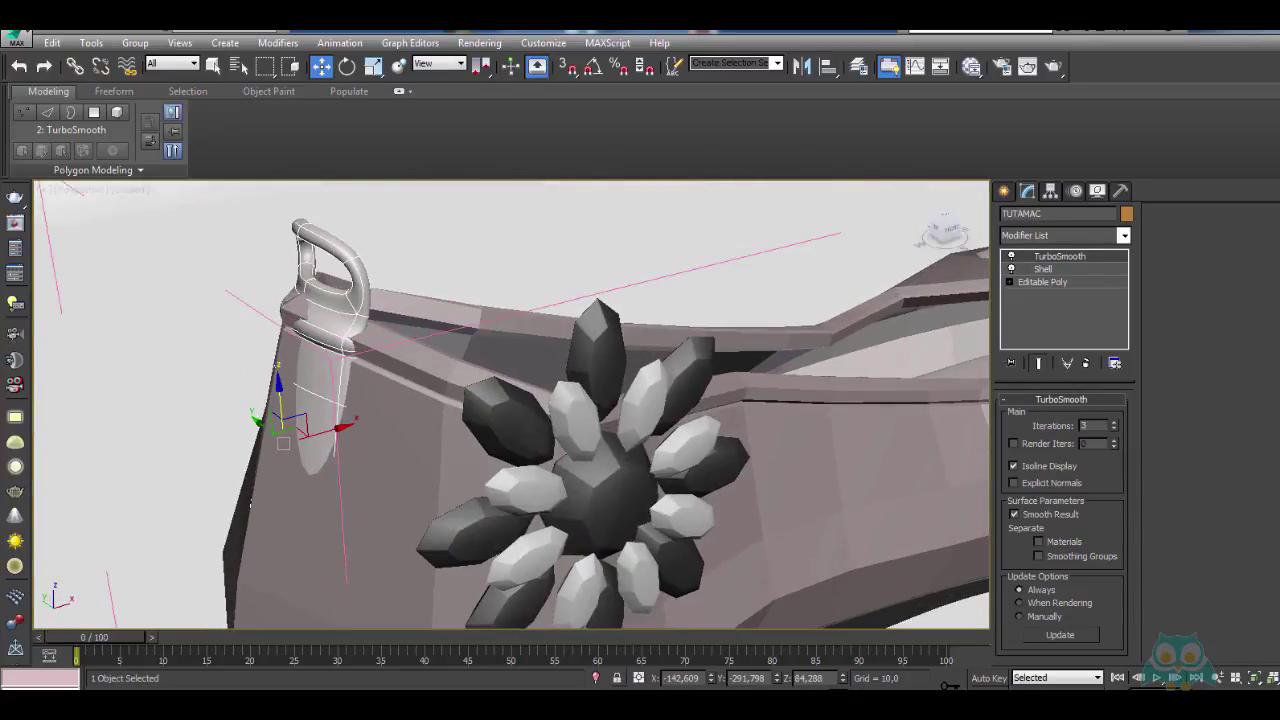
pyautogui.click(596, 679)
pyautogui.click(1011, 257)
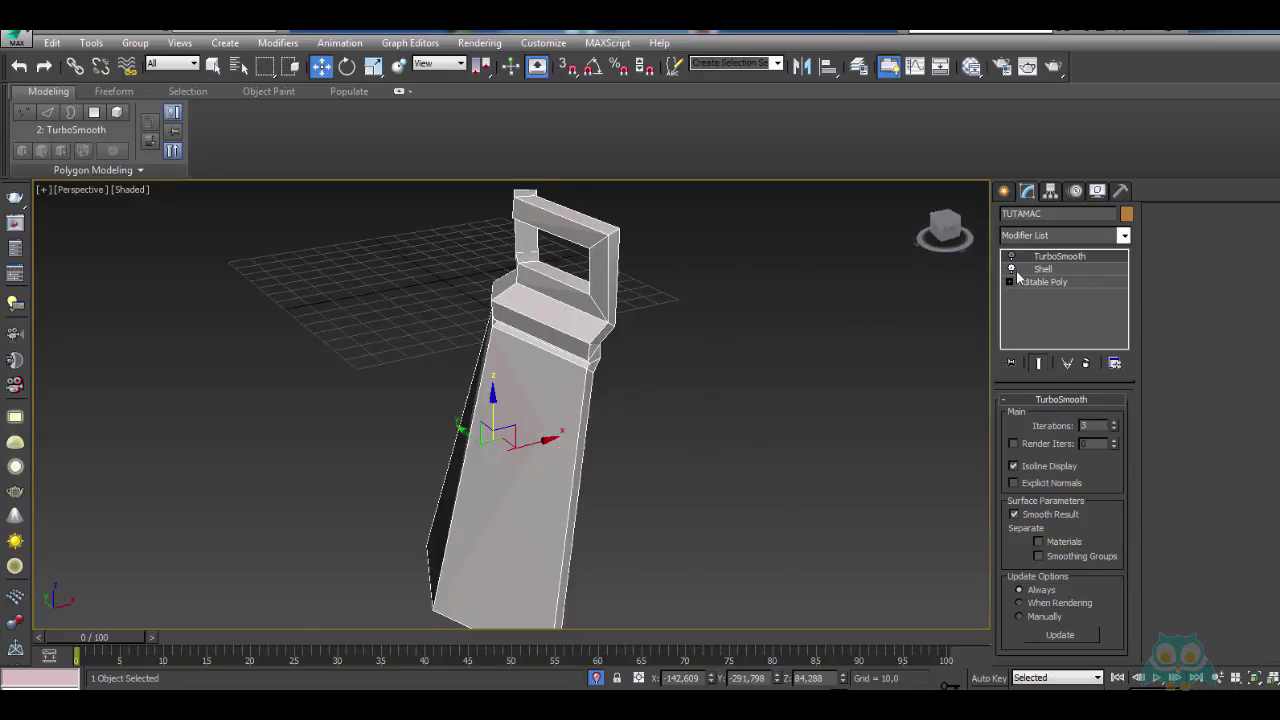
pyautogui.click(1011, 269)
# Select the polygons of the pull tab's upper ring and collar and set their material ID to 2
pyautogui.click(1041, 283)
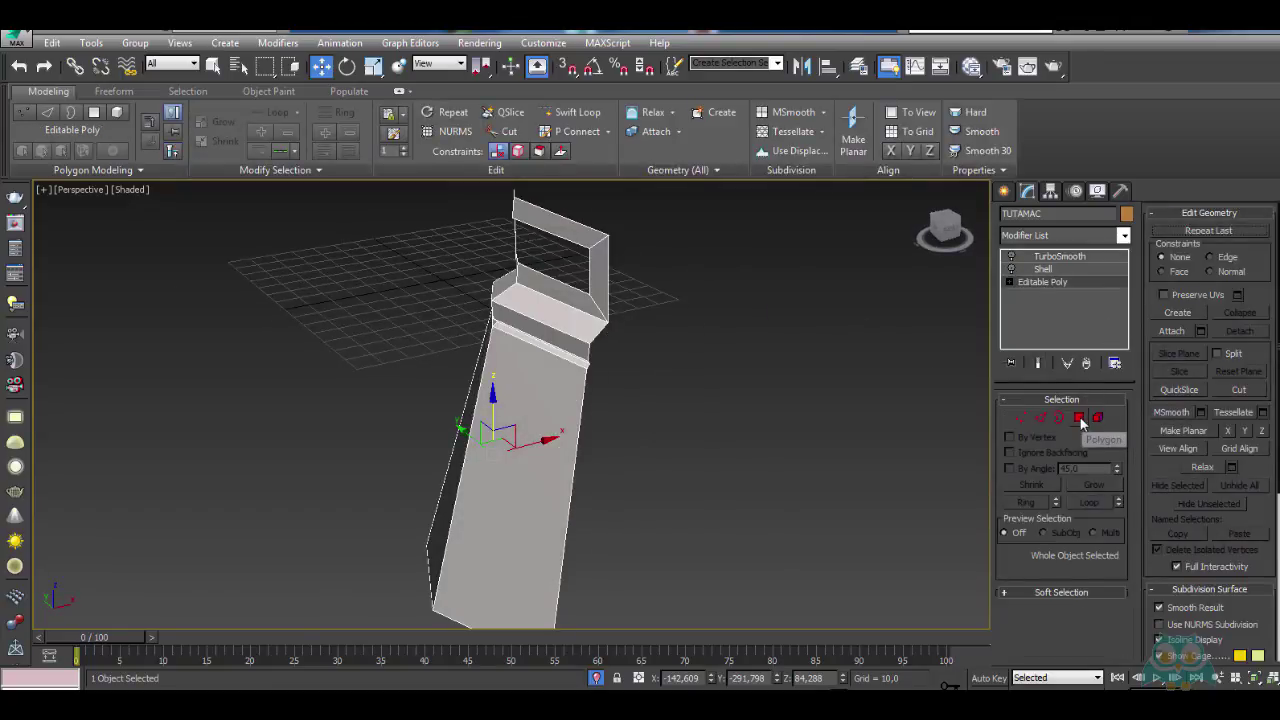
pyautogui.click(1080, 418)
pyautogui.keyDown('alt'); pyautogui.moveTo(821, 341); pyautogui.dragTo(585, 323, button='middle'); pyautogui.keyUp('alt')
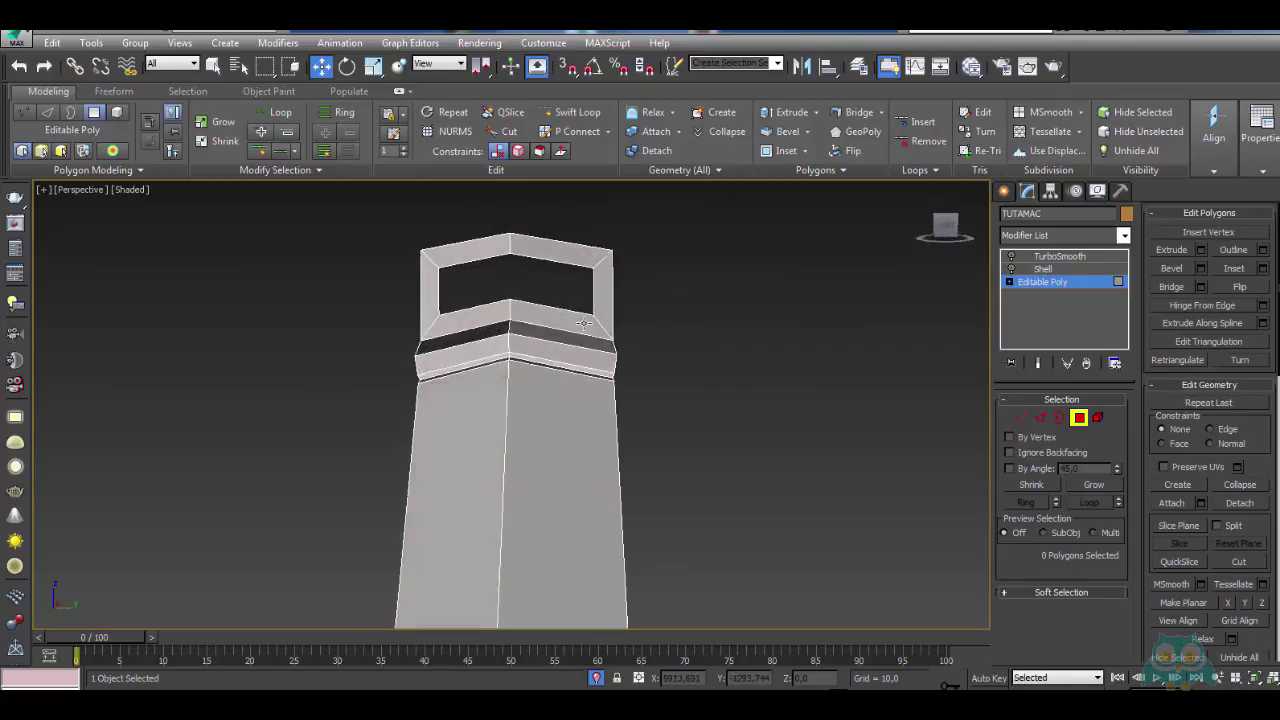
pyautogui.moveTo(368, 214); pyautogui.dragTo(645, 358)
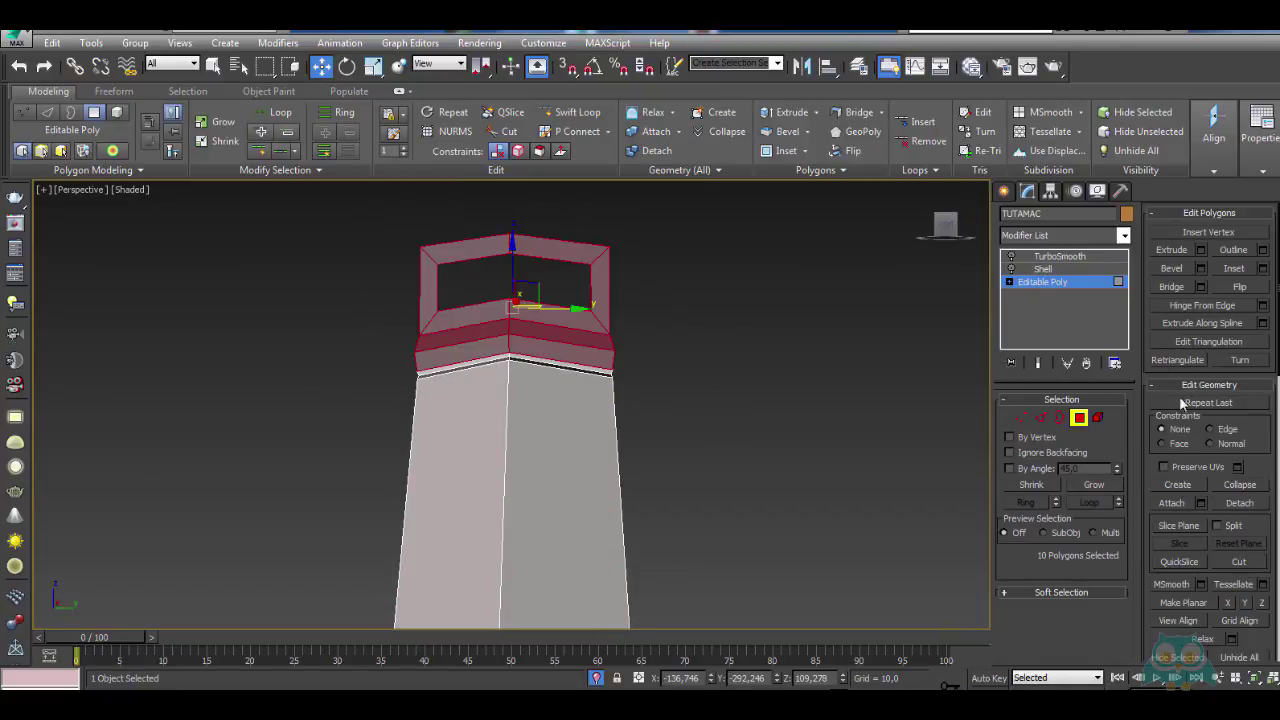
pyautogui.scroll(-5, 1258, 525)
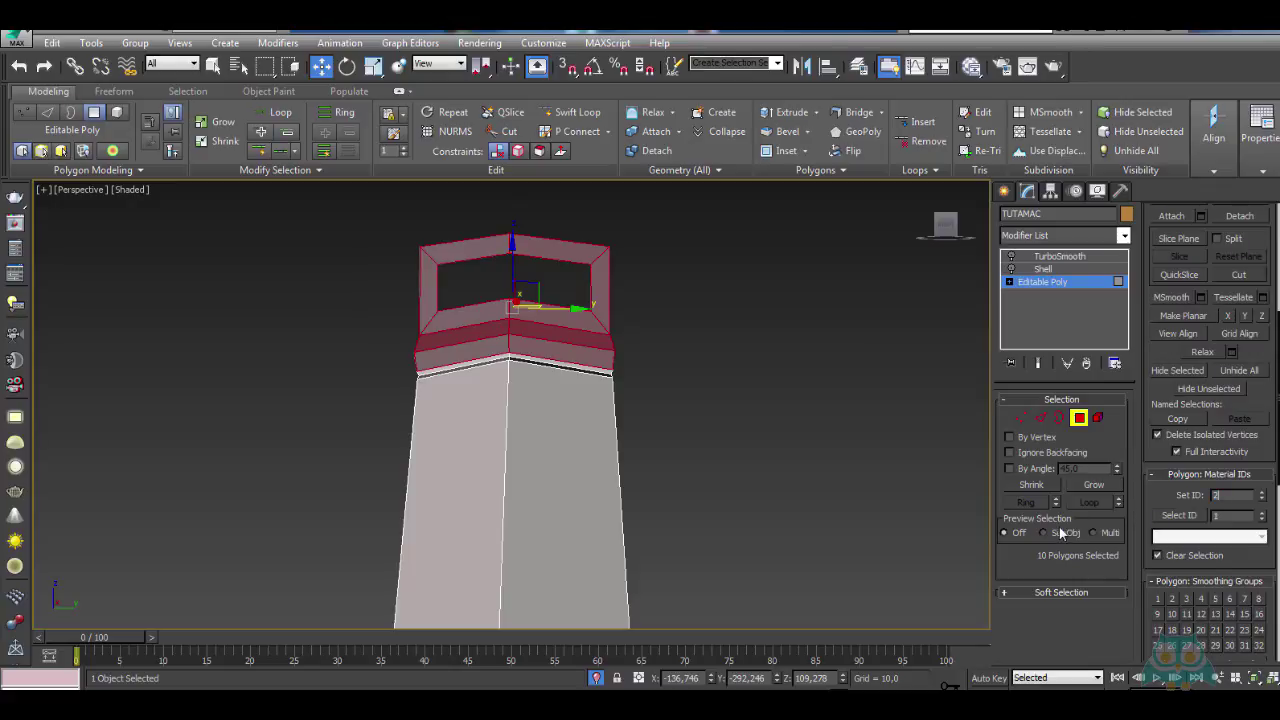
# Invert the polygon selection, set the pull tab's remaining strap polygons to material ID 1 and leave polygon editing
pyautogui.click(52, 43)
pyautogui.click(100, 335)
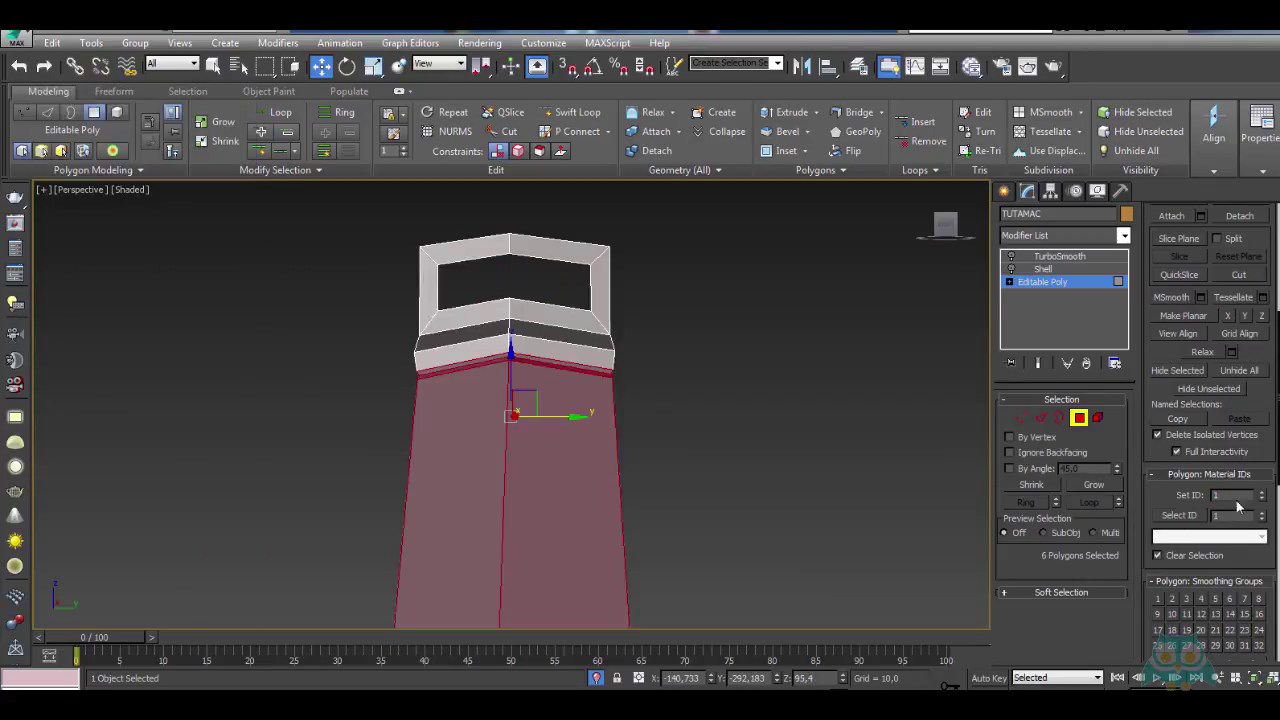
pyautogui.click(1078, 419)
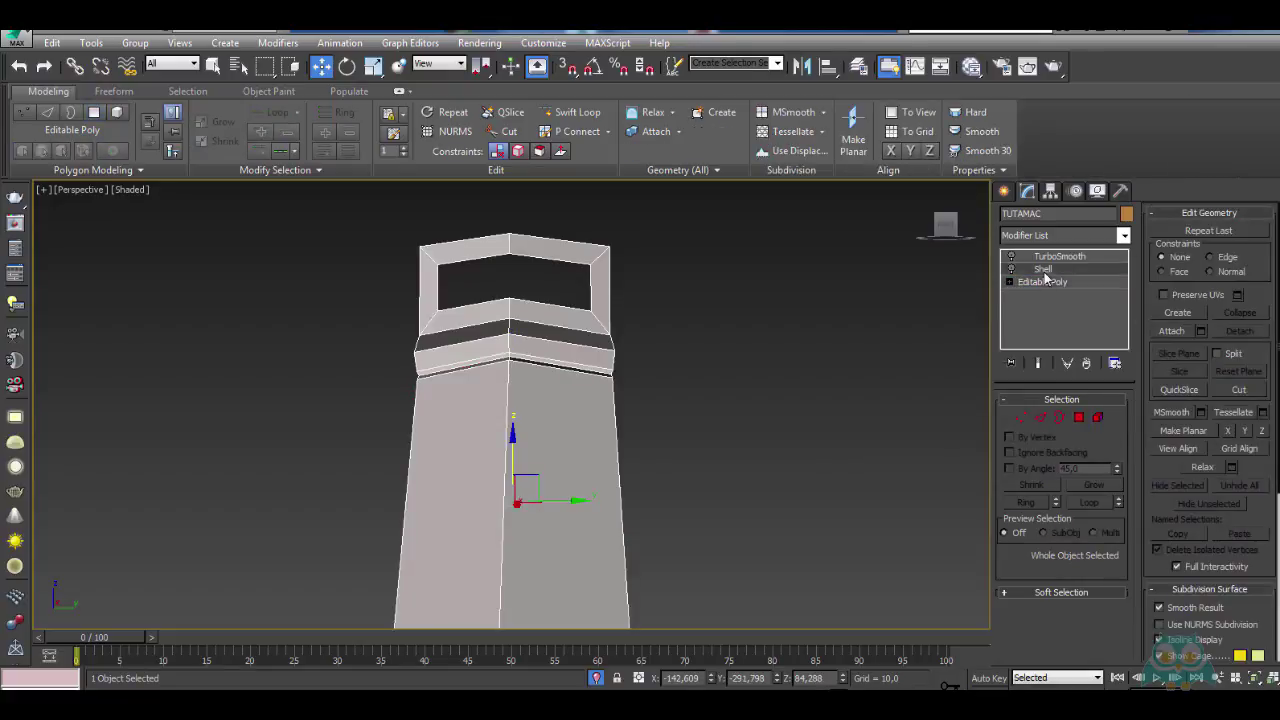
# Turn the pull tab's Shell and TurboSmooth modifiers back on and end its isolation
pyautogui.click(1042, 269)
pyautogui.click(1059, 256)
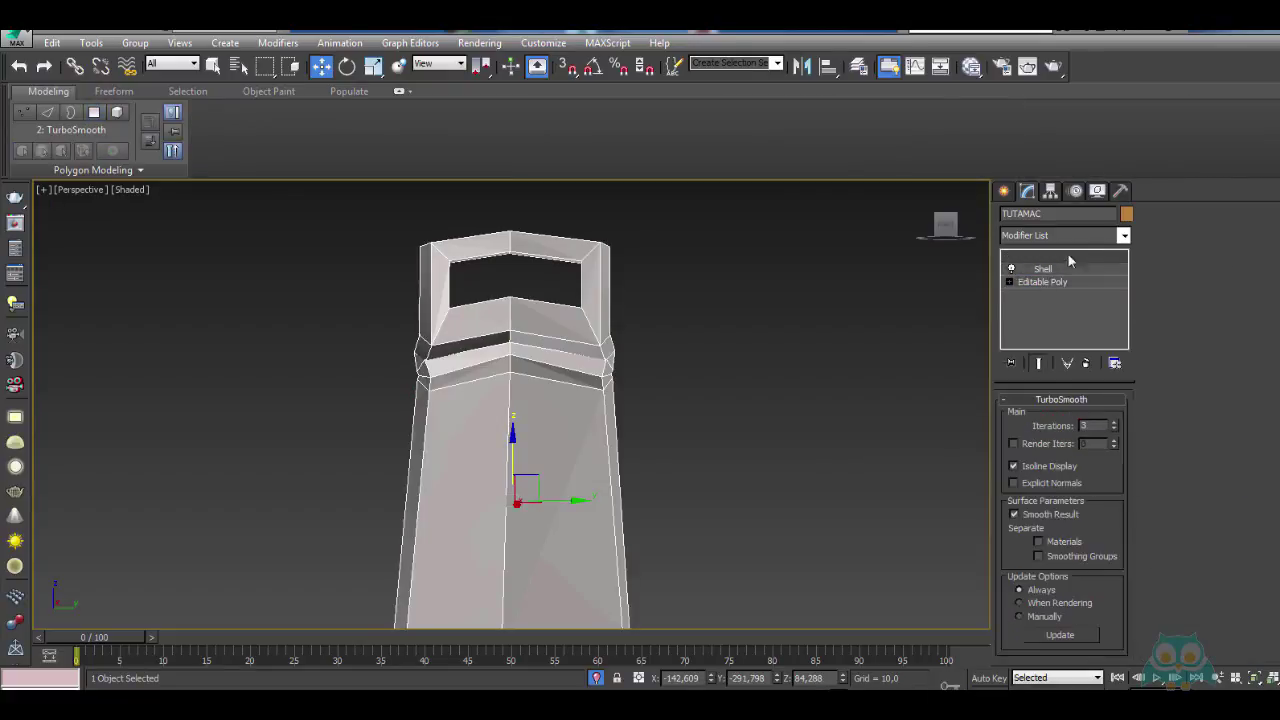
pyautogui.click(1010, 256)
pyautogui.keyDown('alt'); pyautogui.moveTo(725, 377); pyautogui.dragTo(774, 466, button='middle'); pyautogui.keyUp('alt')
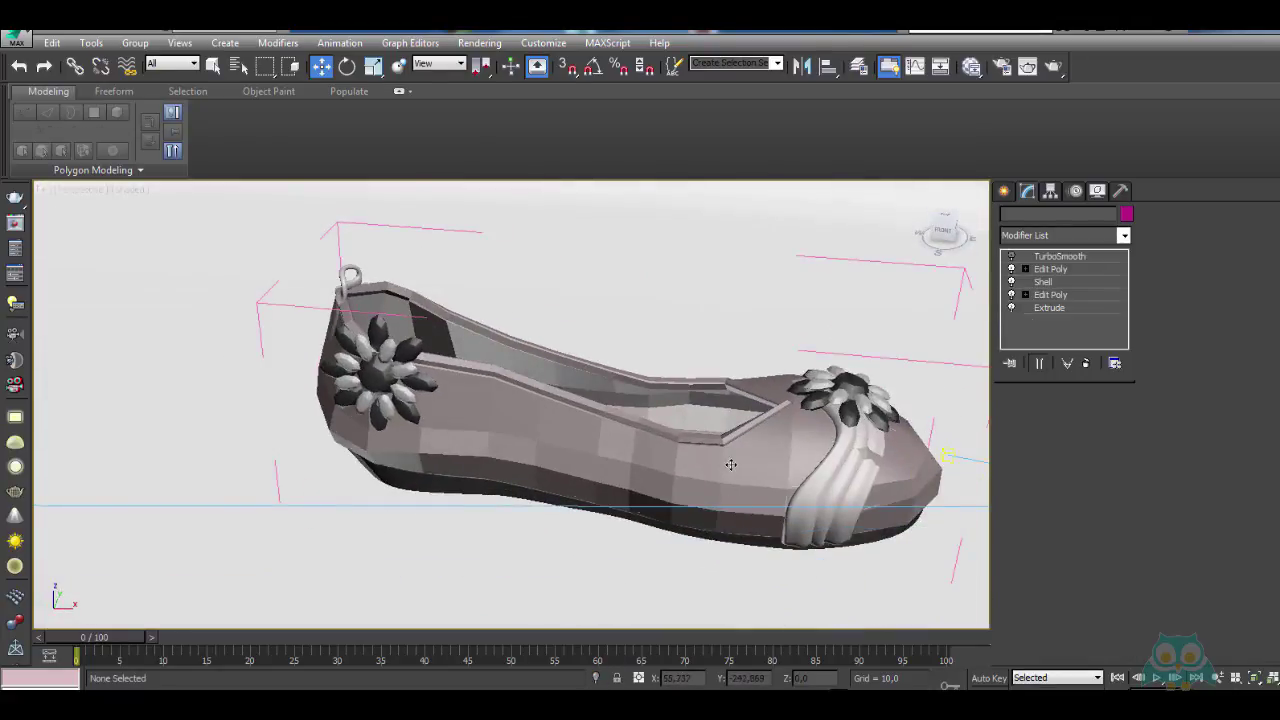
# Turn TurboSmooth back on for the shoe body and open the Slate Material Editor
pyautogui.click(731, 464)
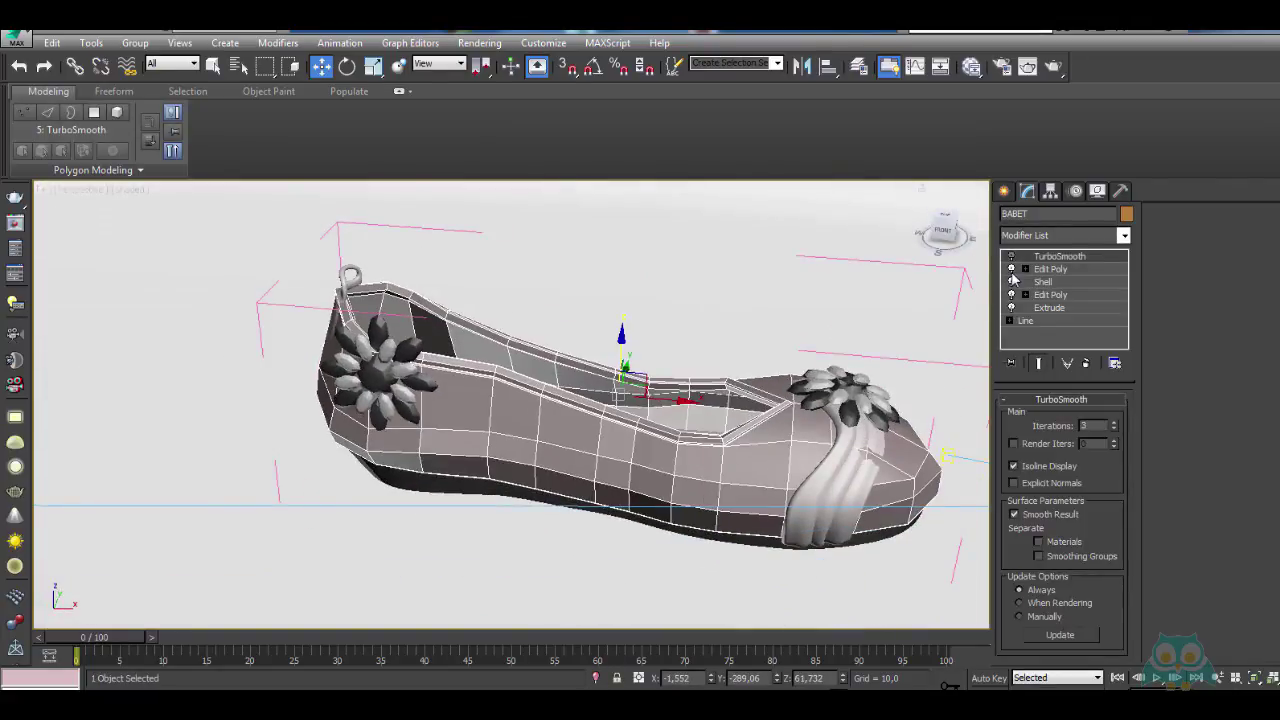
pyautogui.keyDown('alt'); pyautogui.moveTo(795, 408); pyautogui.dragTo(718, 320, button='middle'); pyautogui.keyUp('alt')
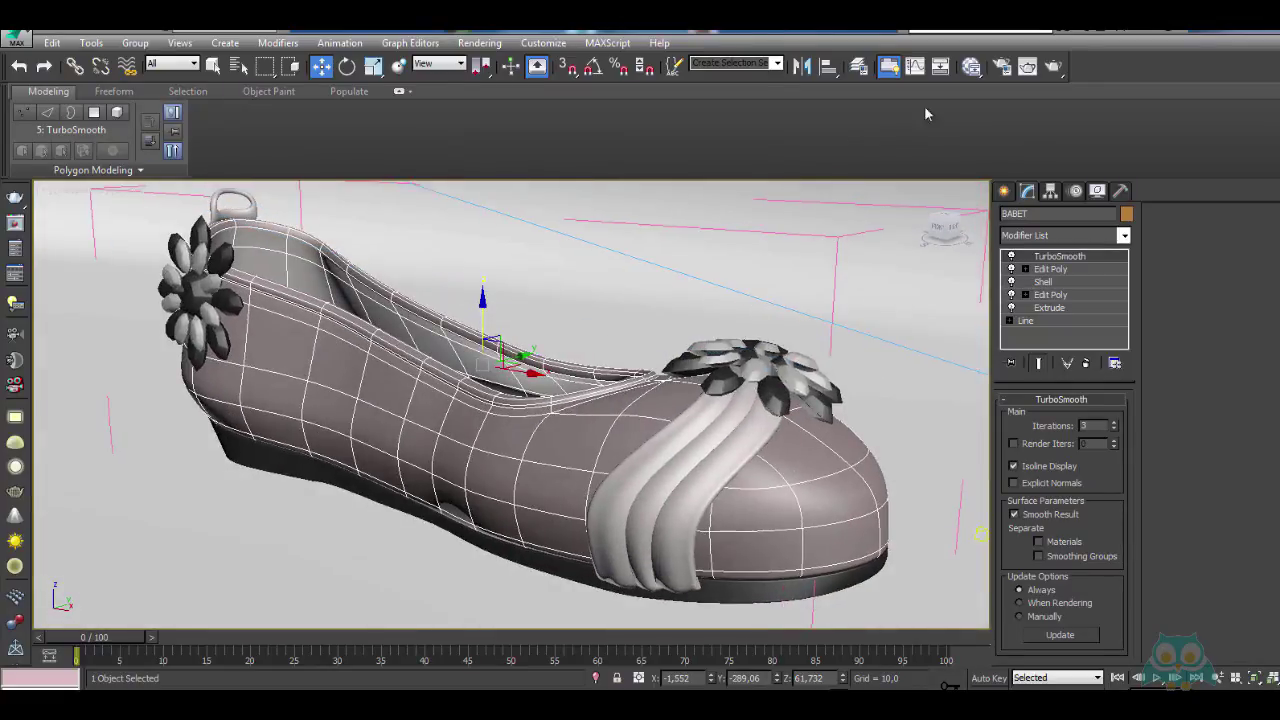
pyautogui.click(971, 72)
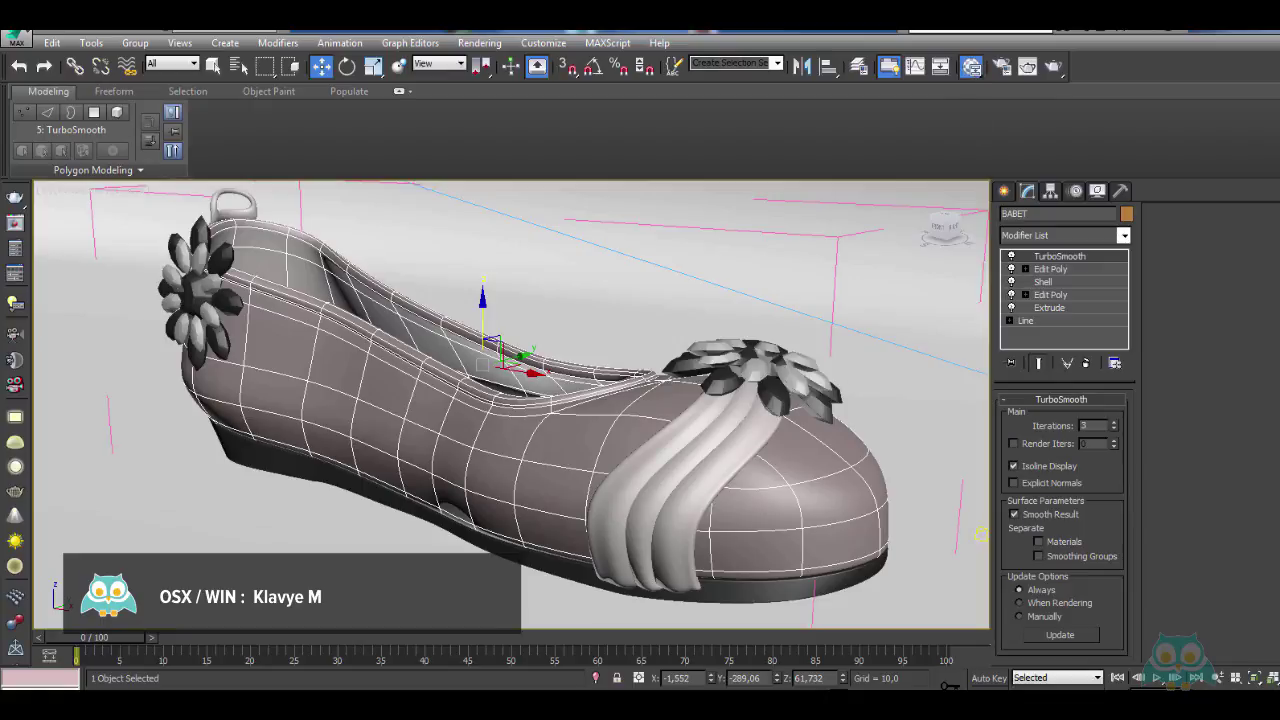
pyautogui.moveTo(1279, 138); pyautogui.dragTo(684, 137)
# Spread out the buckle and sole material nodes in the node view so they stand clear of their neighbours
pyautogui.moveTo(666, 298); pyautogui.dragTo(681, 383, button='middle')
pyautogui.scroll(-5, 681, 384)
pyautogui.moveTo(657, 336); pyautogui.dragTo(737, 396)
pyautogui.moveTo(737, 396); pyautogui.dragTo(645, 388, button='middle')
pyautogui.scroll(4, 645, 388)
pyautogui.moveTo(645, 395); pyautogui.dragTo(685, 337)
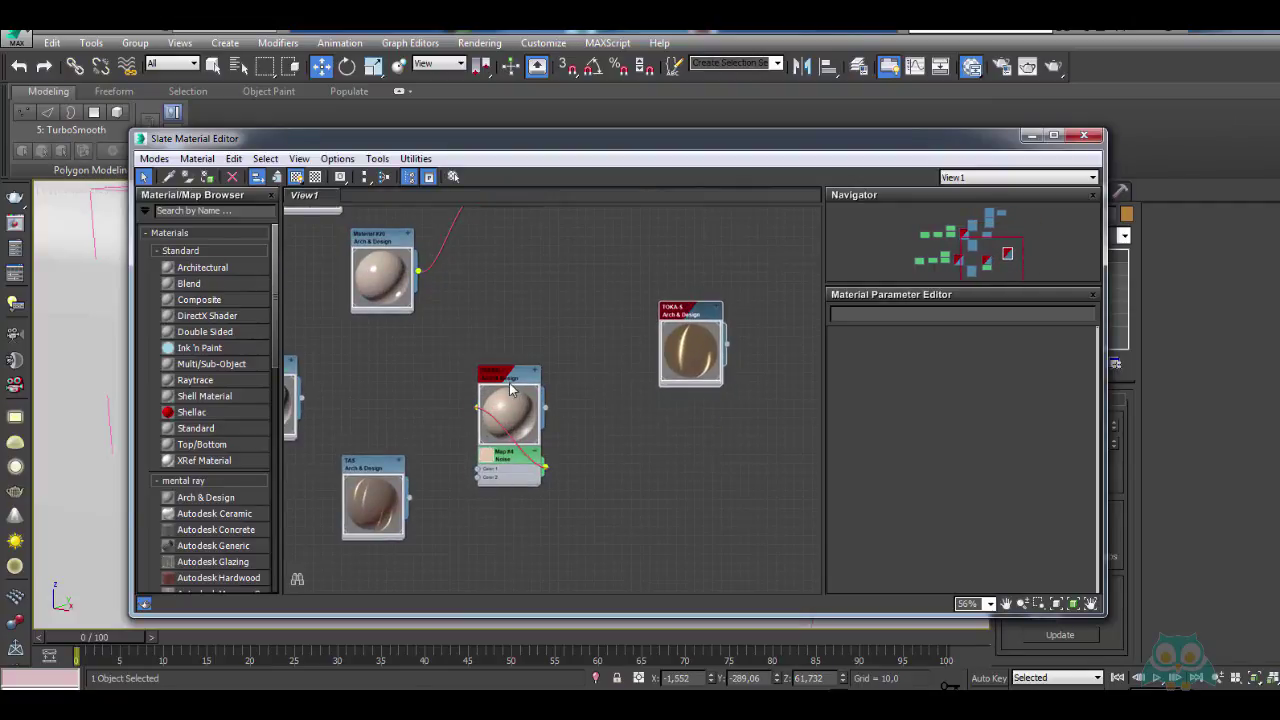
pyautogui.moveTo(509, 425); pyautogui.dragTo(517, 425, button='middle')
pyautogui.moveTo(547, 378); pyautogui.dragTo(527, 429)
pyautogui.moveTo(466, 483); pyautogui.dragTo(600, 440, button='middle')
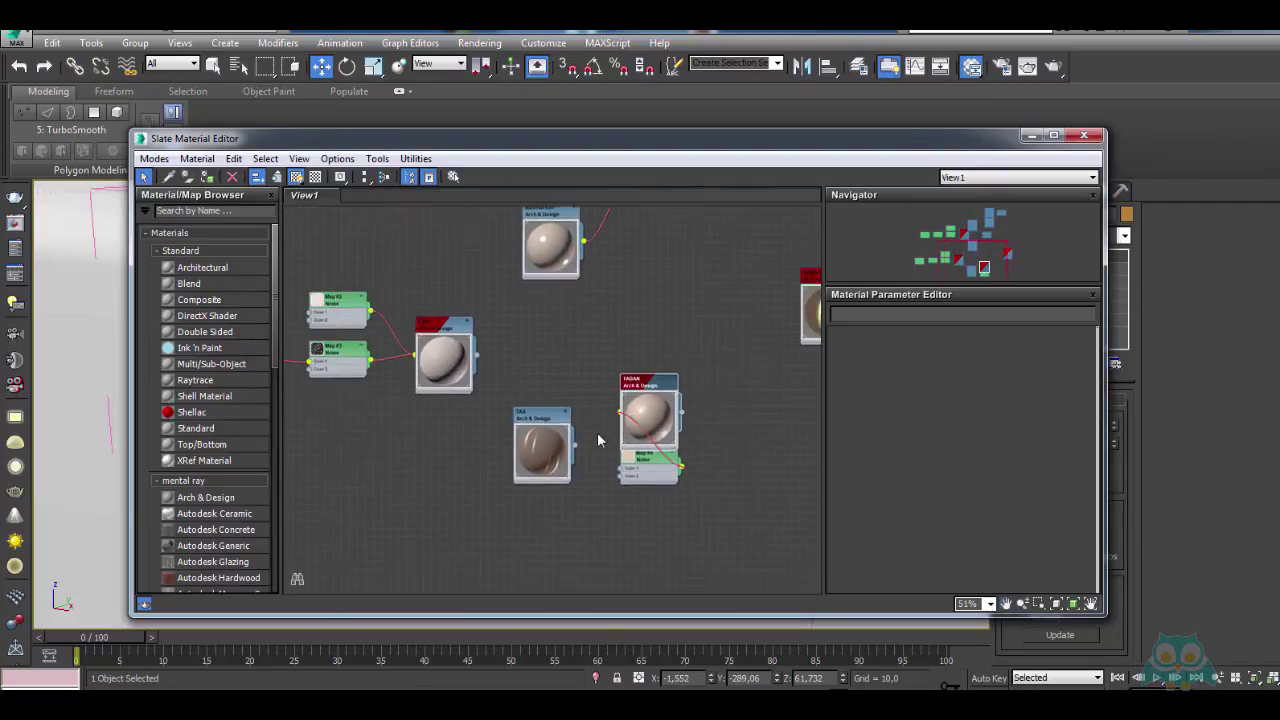
# Delete the unconnected lower Arch & Design material together with its chain of map nodes
pyautogui.scroll(-4, 600, 443)
pyautogui.moveTo(554, 334); pyautogui.dragTo(545, 471, button='middle')
pyautogui.scroll(3, 586, 374)
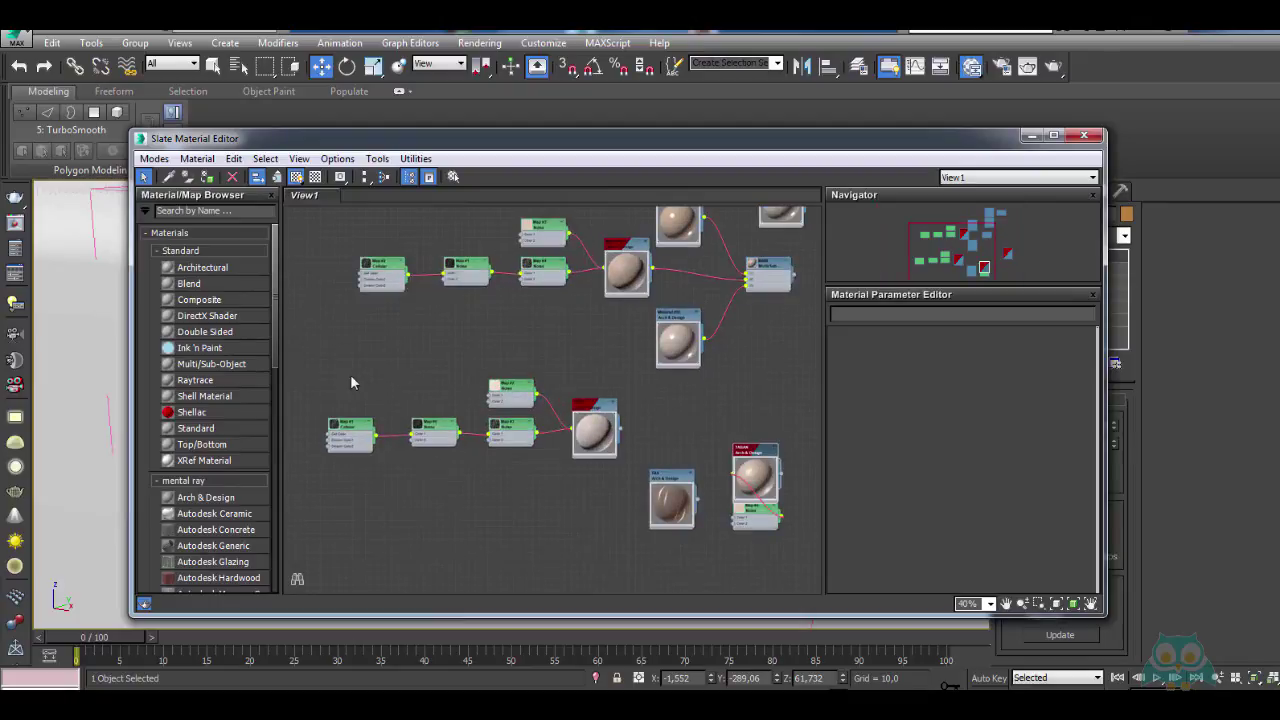
pyautogui.moveTo(300, 363); pyautogui.dragTo(597, 475)
pyautogui.press('Delete')
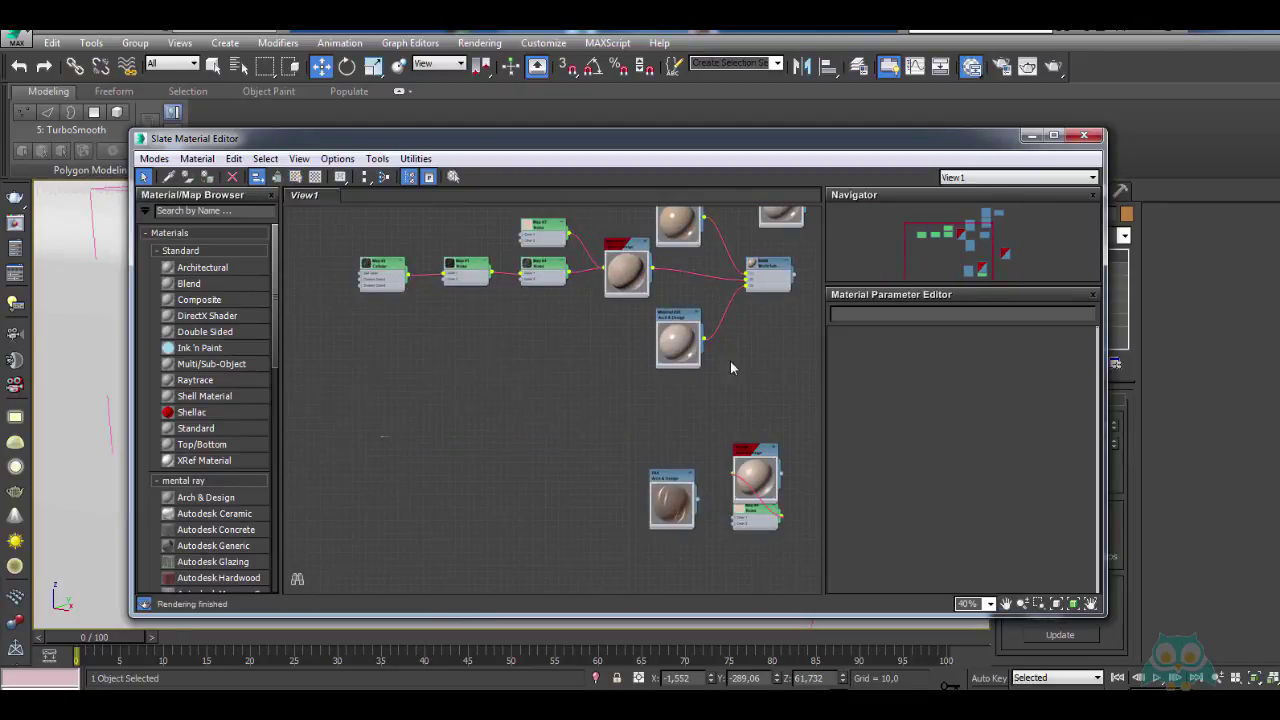
# Delete the Arch & Design material feeding slot 2 of MAIN together with its map nodes
pyautogui.moveTo(665, 278); pyautogui.dragTo(629, 393, button='middle')
pyautogui.moveTo(329, 306); pyautogui.dragTo(606, 452)
pyautogui.press('Delete')
# Delete the separate two-slot Multi/Sub-Object material above MAIN together with its two Arch & Design materials
pyautogui.moveTo(657, 413); pyautogui.dragTo(494, 484, button='middle')
pyautogui.scroll(1, 597, 406)
pyautogui.moveTo(547, 245); pyautogui.dragTo(749, 385)
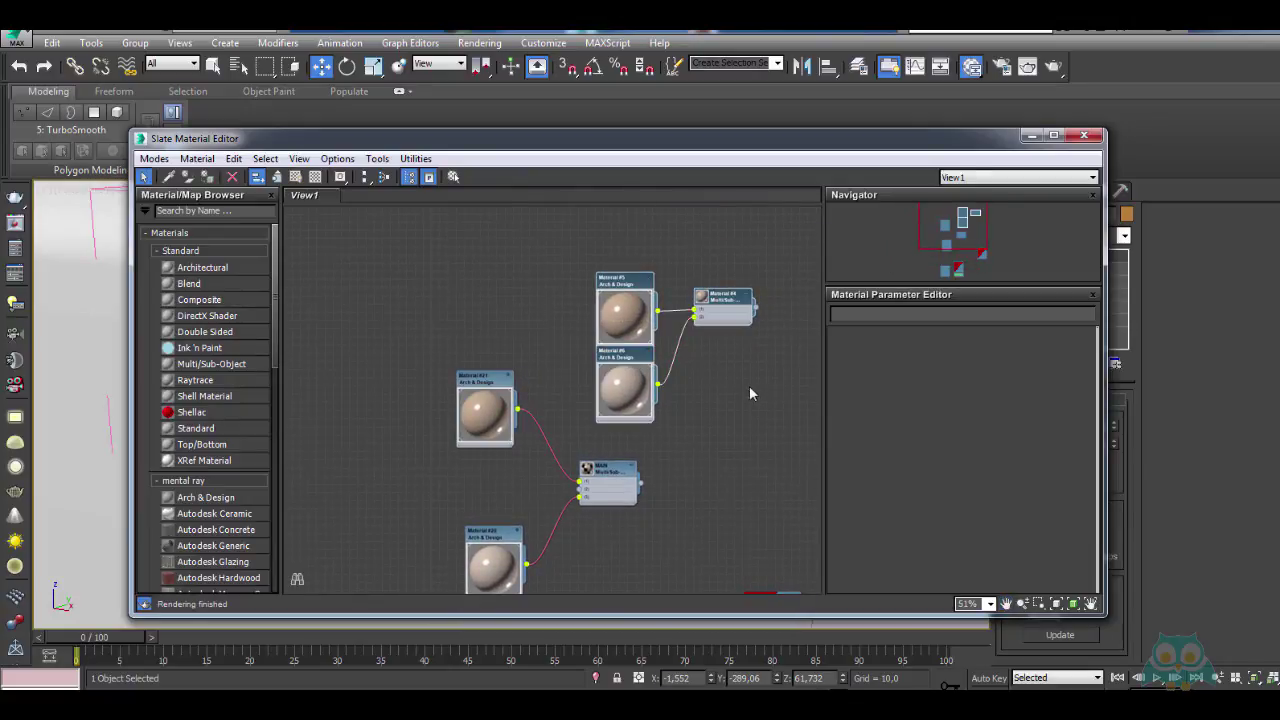
pyautogui.press('Delete')
# Align the Material #21 node directly above the Material #20 node
pyautogui.moveTo(664, 446); pyautogui.dragTo(727, 356, button='middle')
pyautogui.scroll(1, 727, 356)
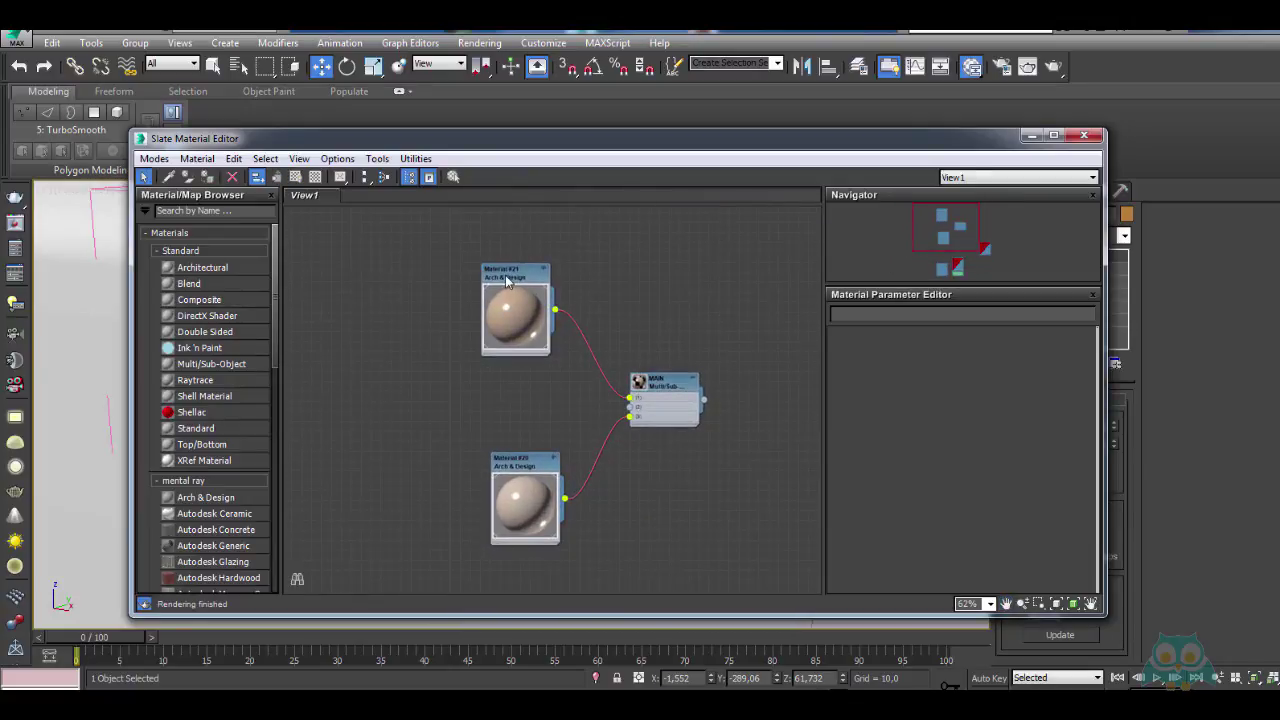
pyautogui.moveTo(506, 281); pyautogui.dragTo(516, 282)
pyautogui.scroll(-3, 537, 325)
pyautogui.moveTo(540, 349); pyautogui.dragTo(580, 340, button='middle')
pyautogui.scroll(2, 610, 350)
pyautogui.scroll(2, 590, 350)
pyautogui.scroll(-1, 562, 371)
pyautogui.moveTo(637, 373); pyautogui.dragTo(588, 410, button='middle')
# Duplicate the Material #21 node and place the copy beside the two materials feeding MAIN
pyautogui.moveTo(611, 140); pyautogui.dragTo(610, 194)
pyautogui.scroll(-4, 573, 427)
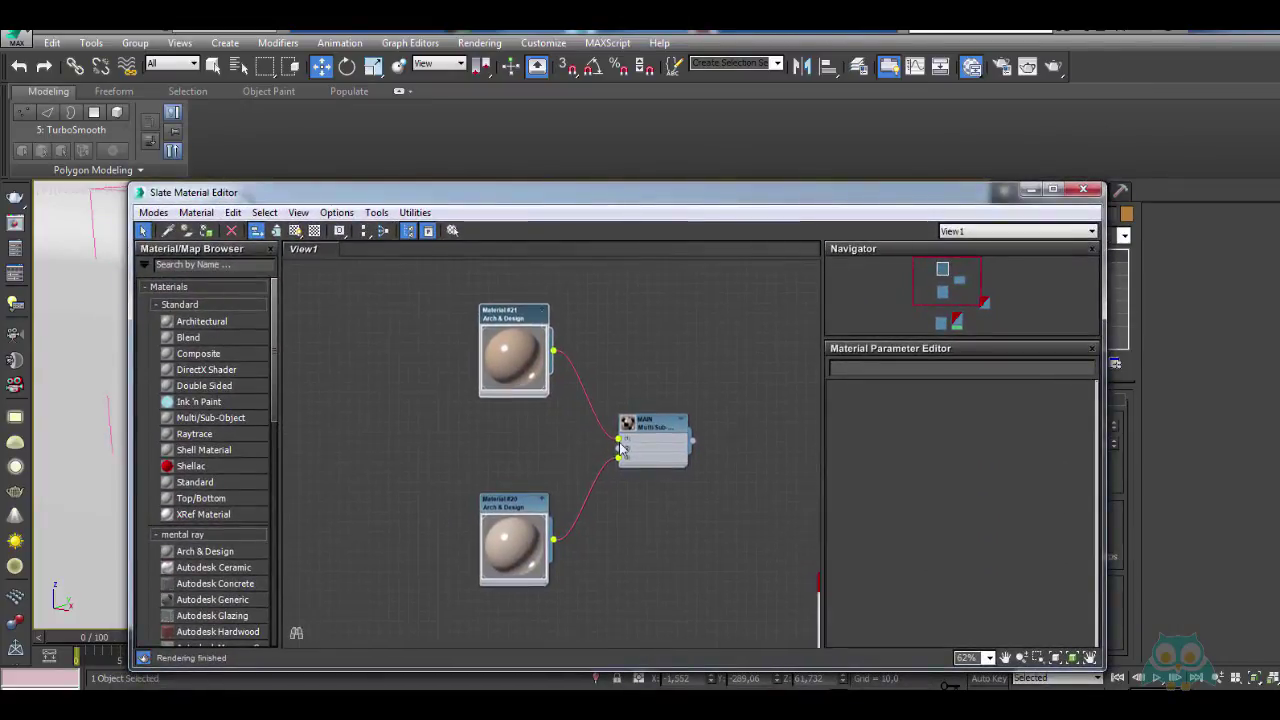
pyautogui.scroll(4, 588, 395)
pyautogui.scroll(2, 587, 395)
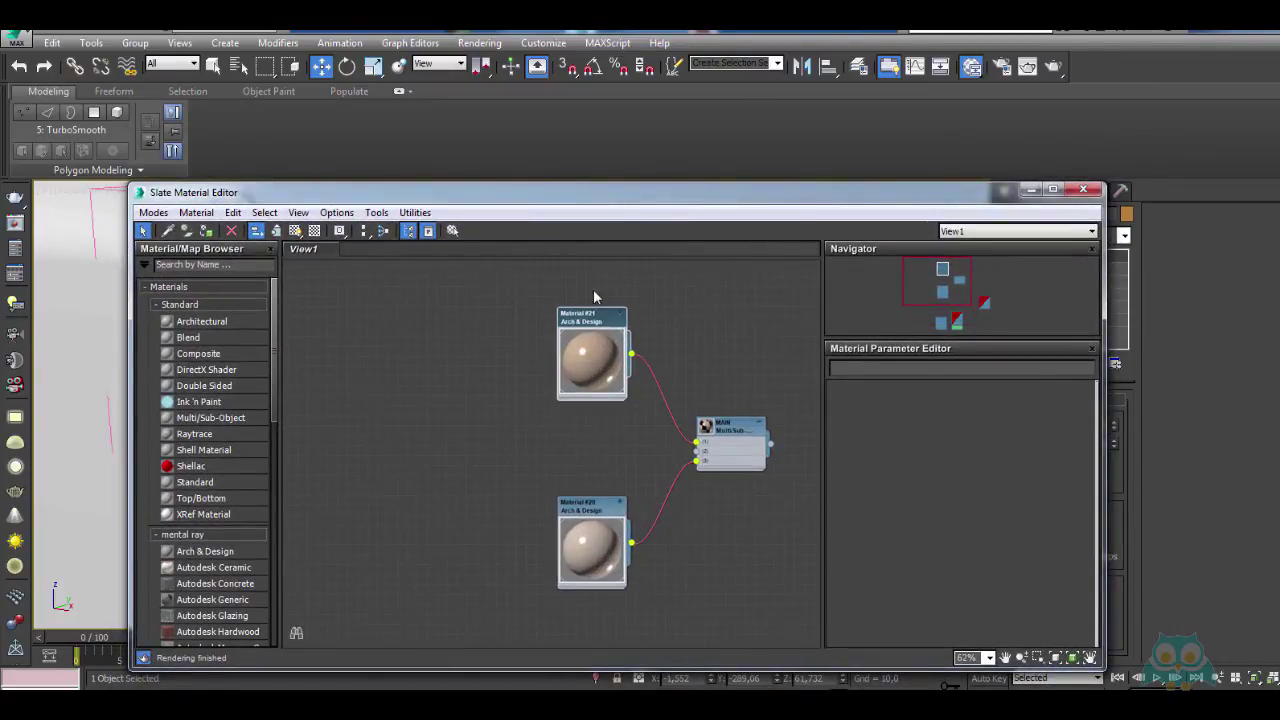
pyautogui.keyDown('shift'); pyautogui.moveTo(595, 325); pyautogui.dragTo(464, 433); pyautogui.keyUp('shift')
pyautogui.moveTo(484, 451); pyautogui.dragTo(458, 430, button='middle')
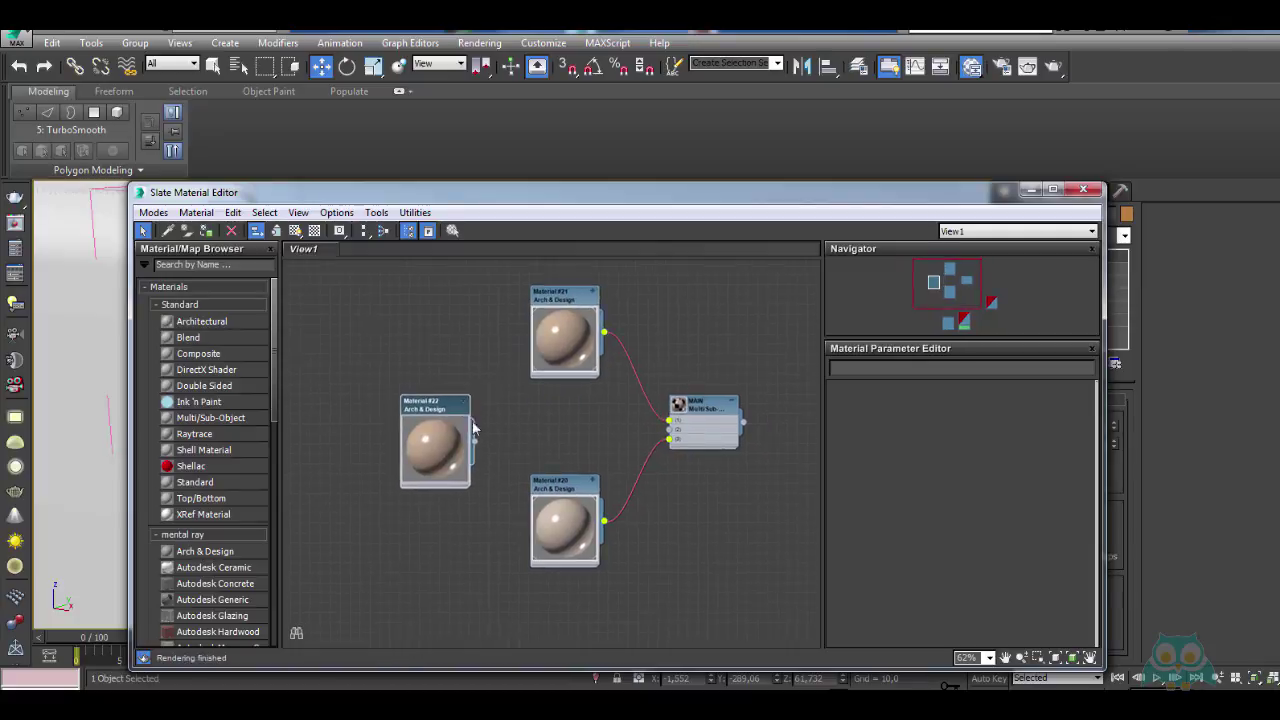
# Move the copied material between Material #21 and Material #20 and connect it to slot 2 of MAIN
pyautogui.scroll(2, 486, 440)
pyautogui.moveTo(445, 408)
pyautogui.mouseDown()
pyautogui.moveTo(568, 413)
pyautogui.moveTo(575, 398)
pyautogui.mouseUp()
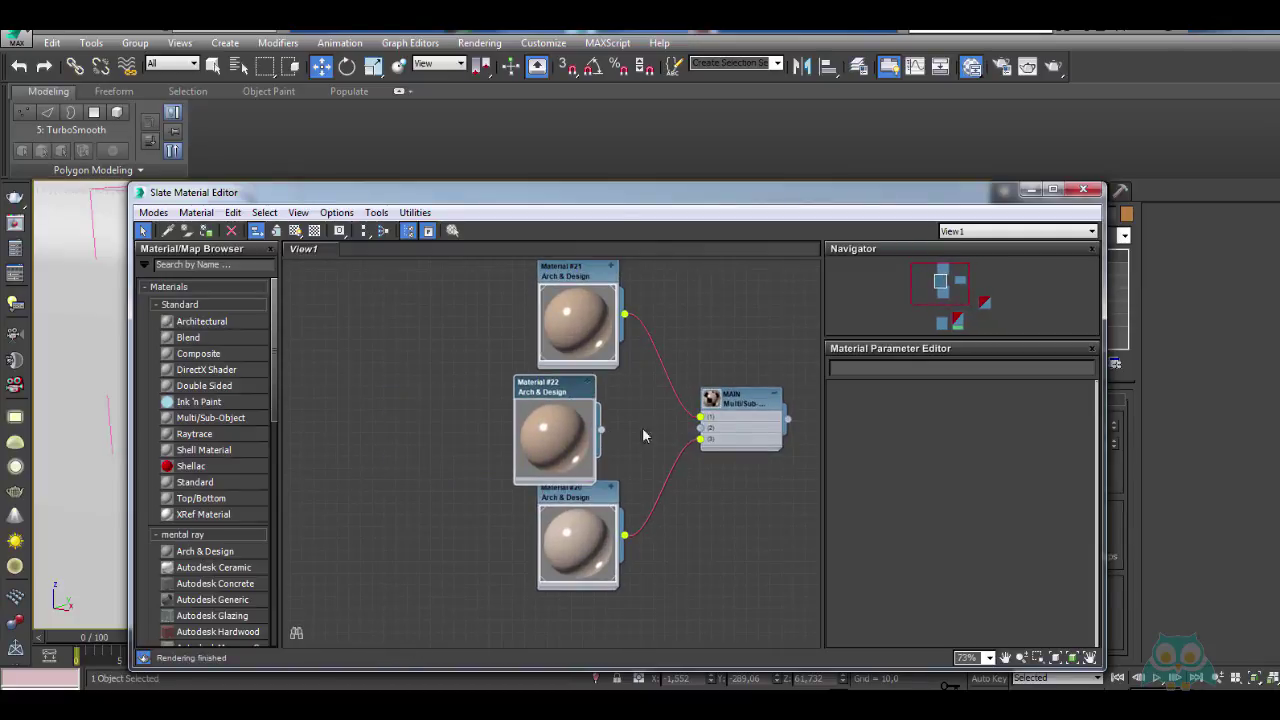
pyautogui.moveTo(700, 428); pyautogui.dragTo(601, 430)
# Space the three material nodes feeding MAIN into a column so they no longer overlap
pyautogui.moveTo(581, 504); pyautogui.dragTo(558, 529)
pyautogui.moveTo(559, 394); pyautogui.dragTo(583, 396)
pyautogui.moveTo(583, 398); pyautogui.dragTo(577, 446, button='middle')
pyautogui.moveTo(565, 336); pyautogui.dragTo(554, 336)
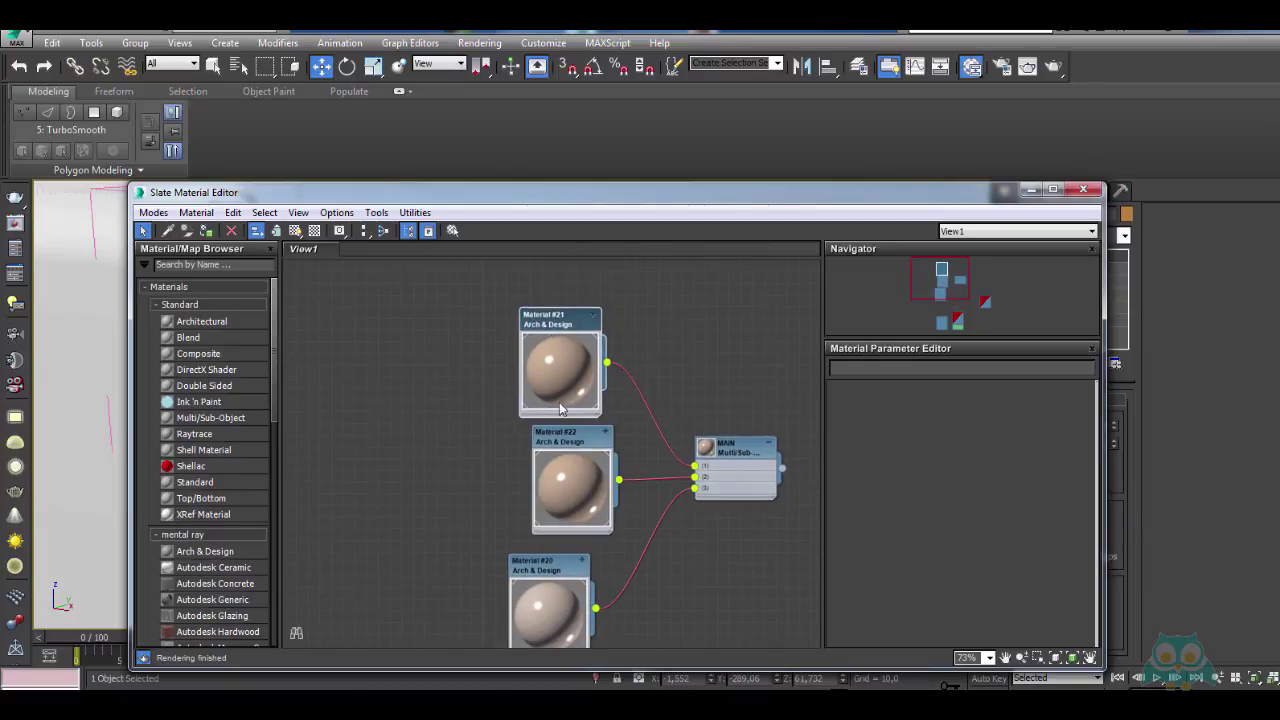
# Align the Material #21, Material #22 and Material #20 nodes into one straight column
pyautogui.moveTo(562, 442); pyautogui.dragTo(539, 442)
pyautogui.moveTo(585, 430); pyautogui.dragTo(579, 410, button='middle')
pyautogui.scroll(1, 578, 414)
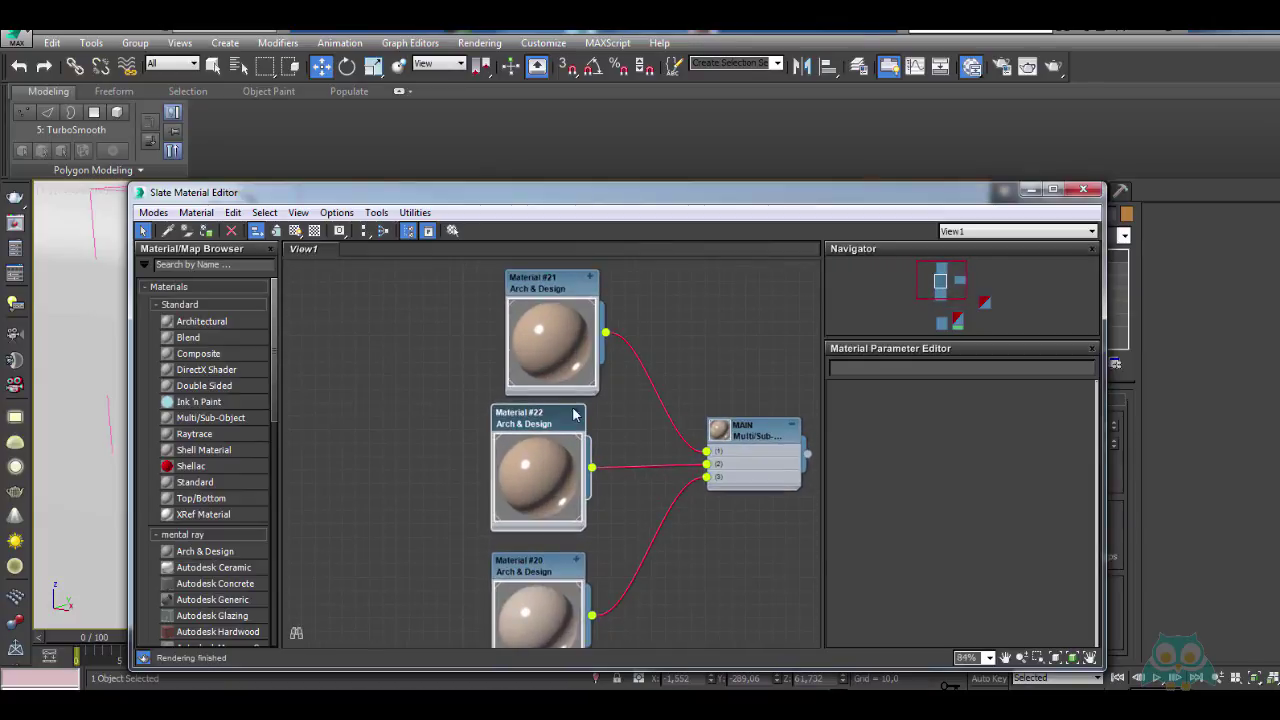
pyautogui.moveTo(568, 283); pyautogui.dragTo(554, 283)
pyautogui.moveTo(573, 381); pyautogui.dragTo(500, 369, button='middle')
pyautogui.scroll(-1, 560, 430)
pyautogui.scroll(2, 563, 409)
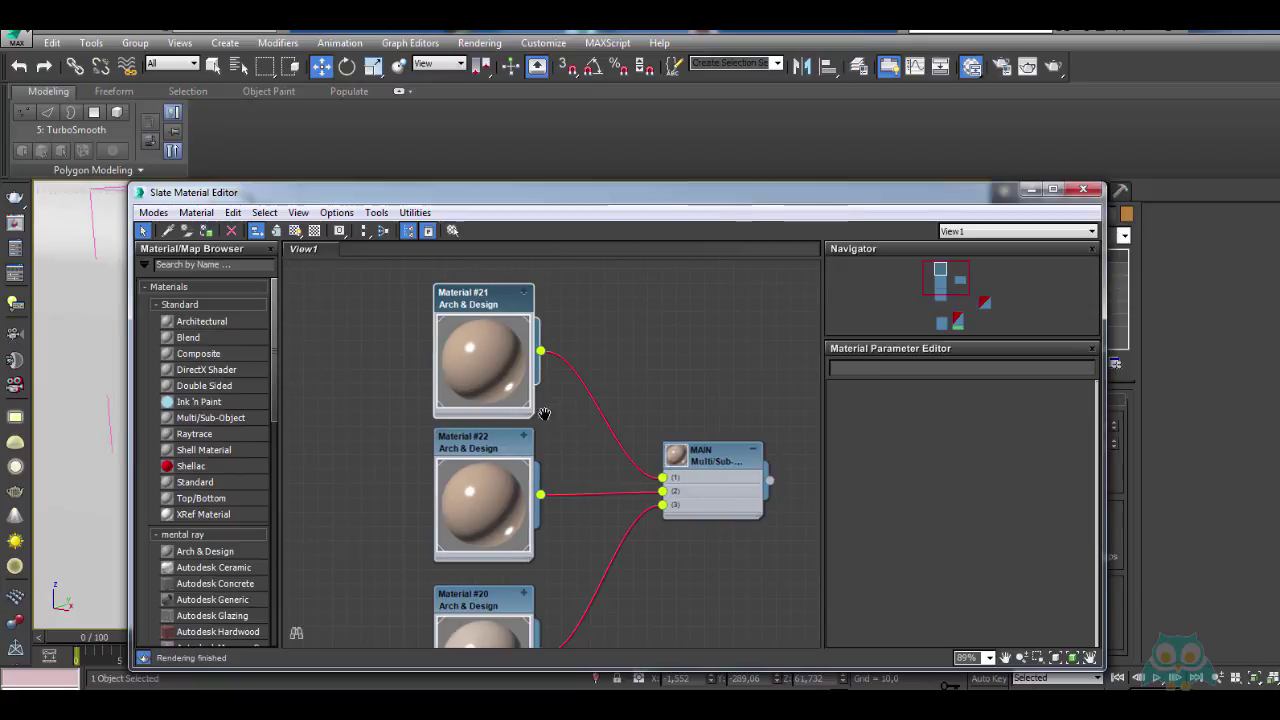
# Open the parameters of the Material #21 node
pyautogui.moveTo(544, 414); pyautogui.dragTo(550, 386, button='middle')
pyautogui.scroll(-3, 560, 434)
pyautogui.moveTo(560, 434); pyautogui.dragTo(576, 426, button='middle')
pyautogui.scroll(2, 566, 488)
pyautogui.moveTo(543, 483); pyautogui.dragTo(547, 532, button='middle')
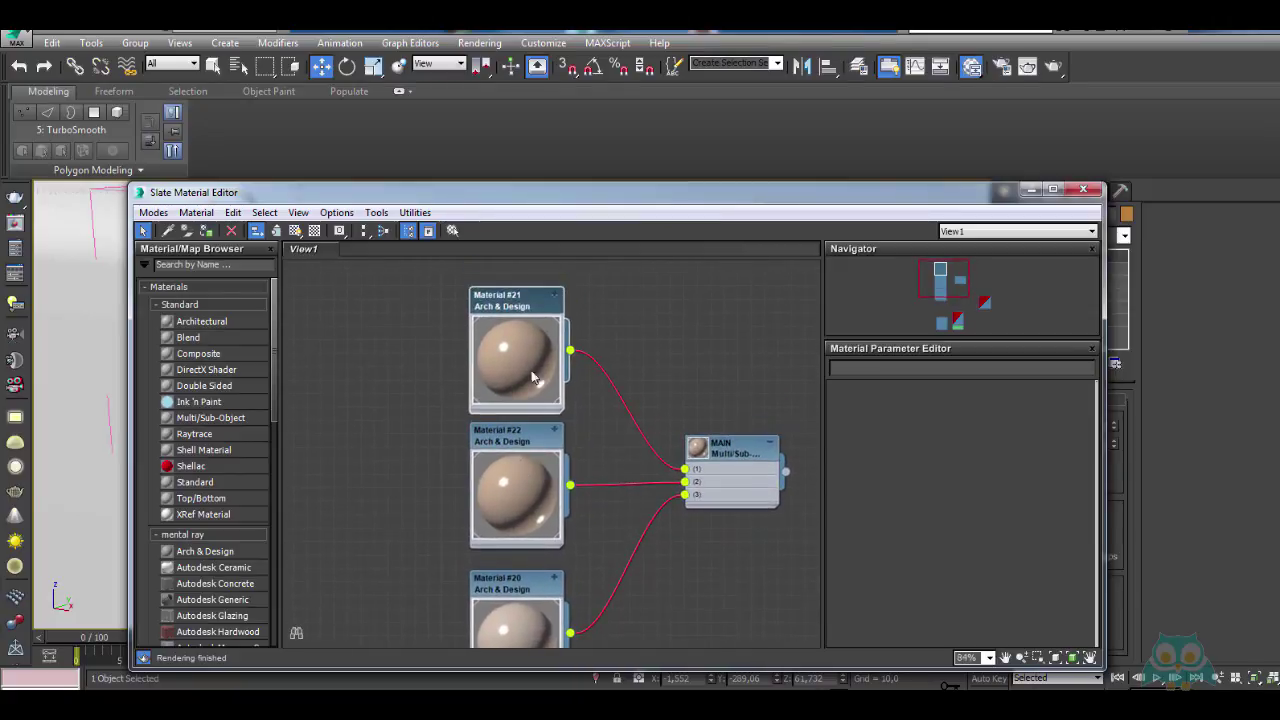
pyautogui.doubleClick(516, 313)
# Set the diffuse color of Material #21 to black
pyautogui.click(1048, 454)
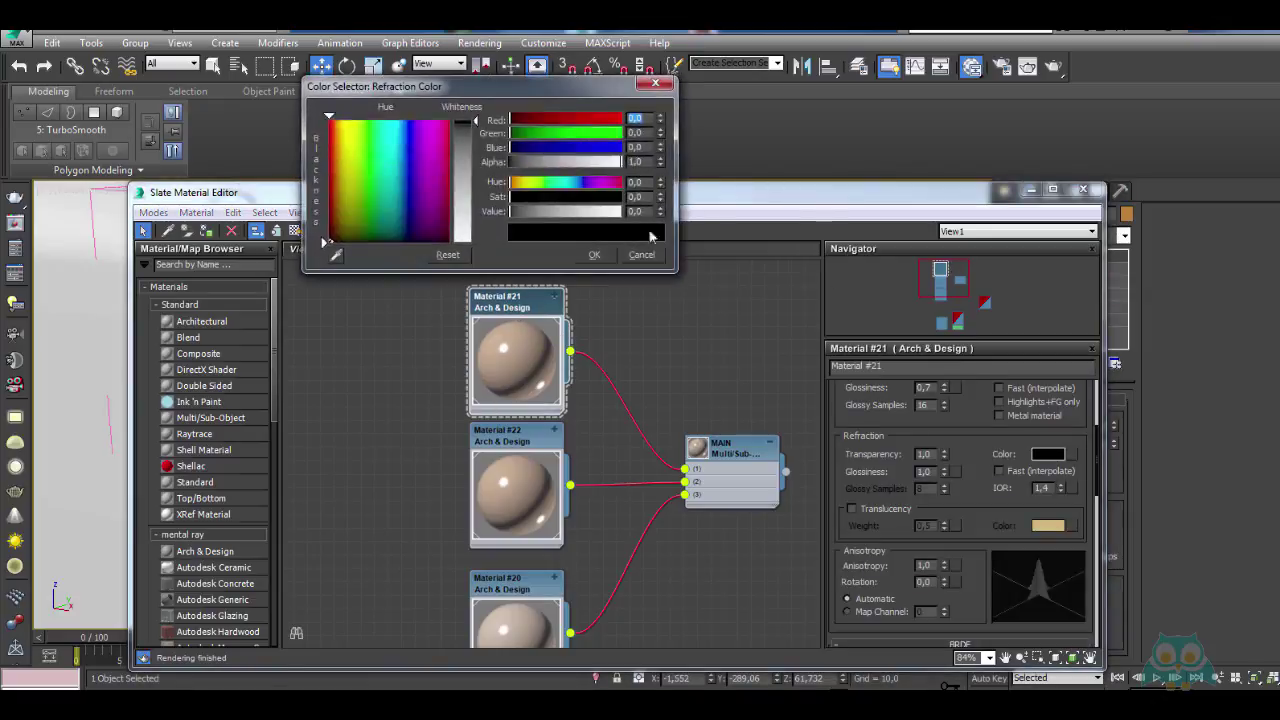
pyautogui.click(641, 254)
pyautogui.moveTo(972, 440); pyautogui.dragTo(973, 655)
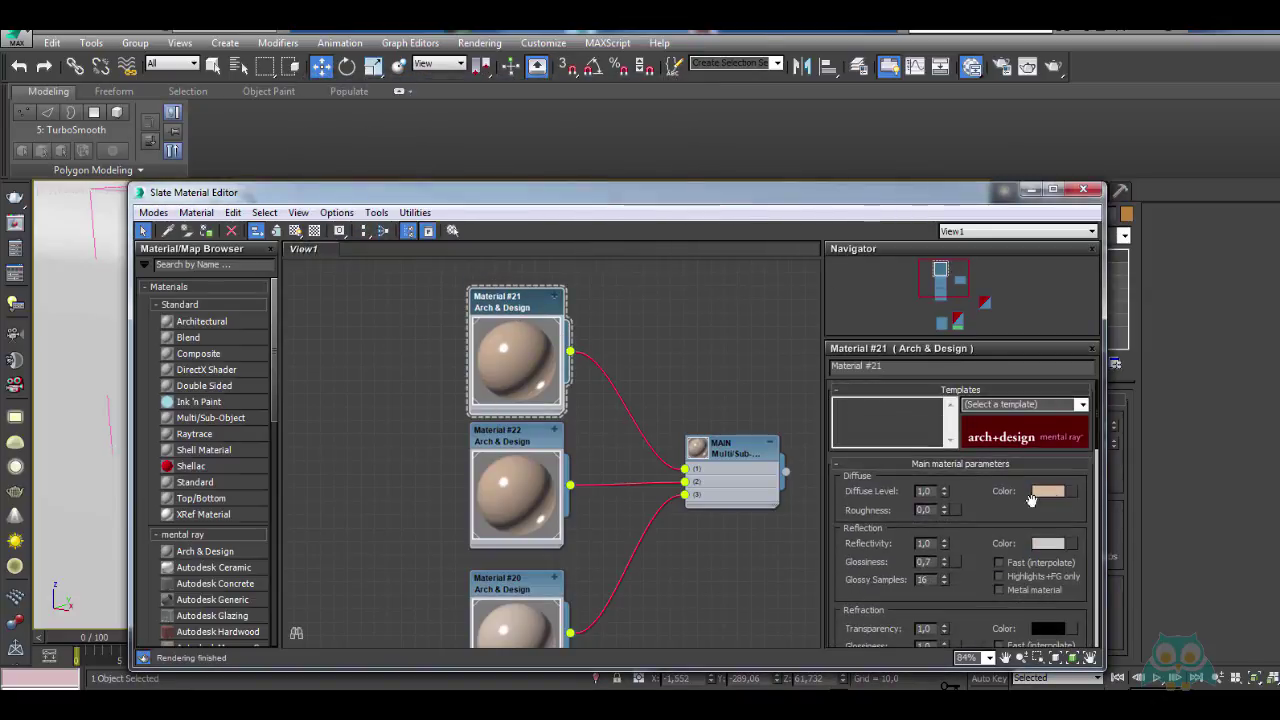
pyautogui.click(1049, 493)
pyautogui.moveTo(420, 204); pyautogui.dragTo(327, 242)
pyautogui.moveTo(460, 176); pyautogui.dragTo(460, 240)
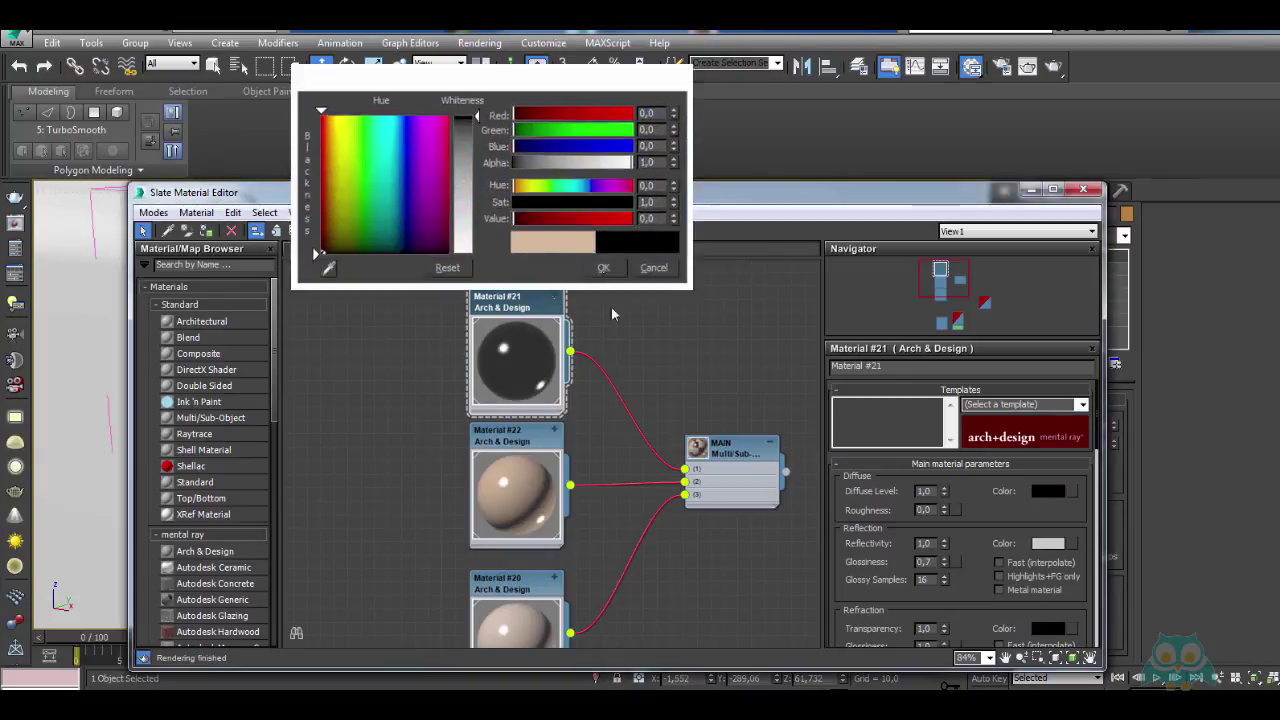
pyautogui.click(594, 254)
# Assign the MAIN Multi/Sub-Object material to the selected BABET shoe body in the viewport
pyautogui.scroll(-3, 630, 414)
pyautogui.moveTo(610, 408)
pyautogui.mouseDown(button='middle')
pyautogui.moveTo(631, 400)
pyautogui.moveTo(609, 400)
pyautogui.mouseUp(button='middle')
pyautogui.scroll(2, 560, 430)
pyautogui.doubleClick(531, 391)
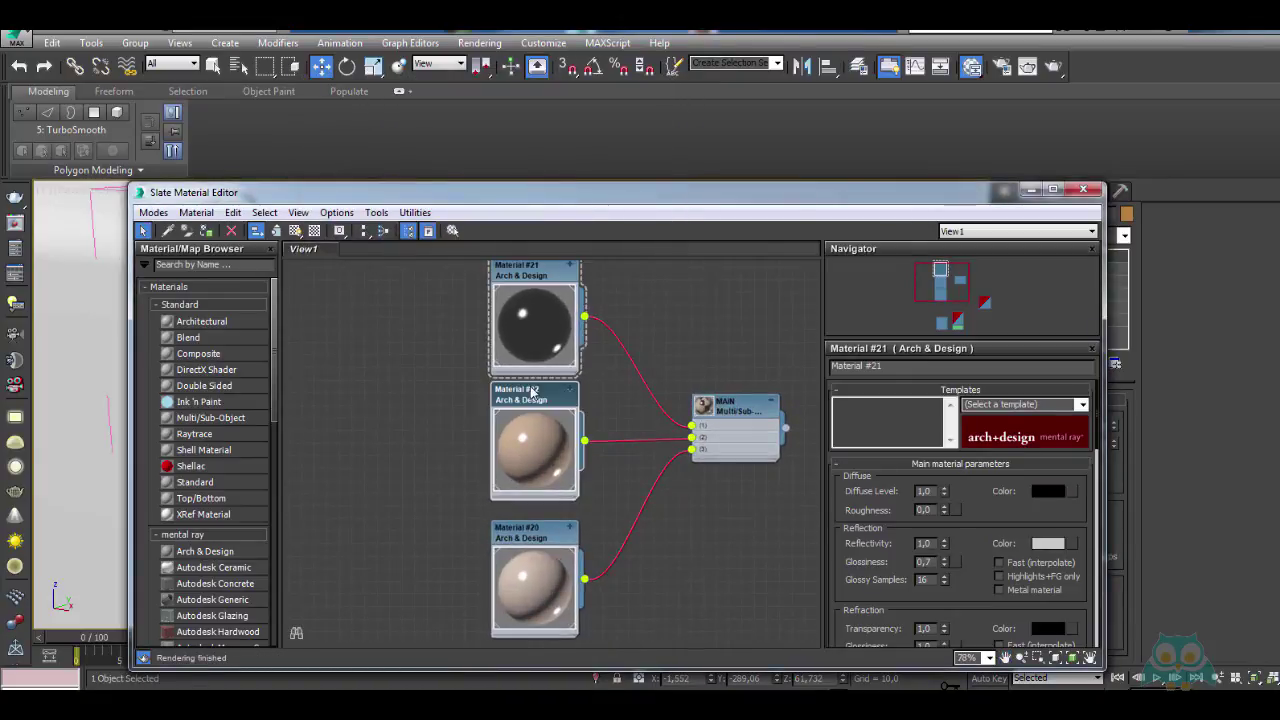
pyautogui.click(549, 567)
pyautogui.scroll(-2, 626, 386)
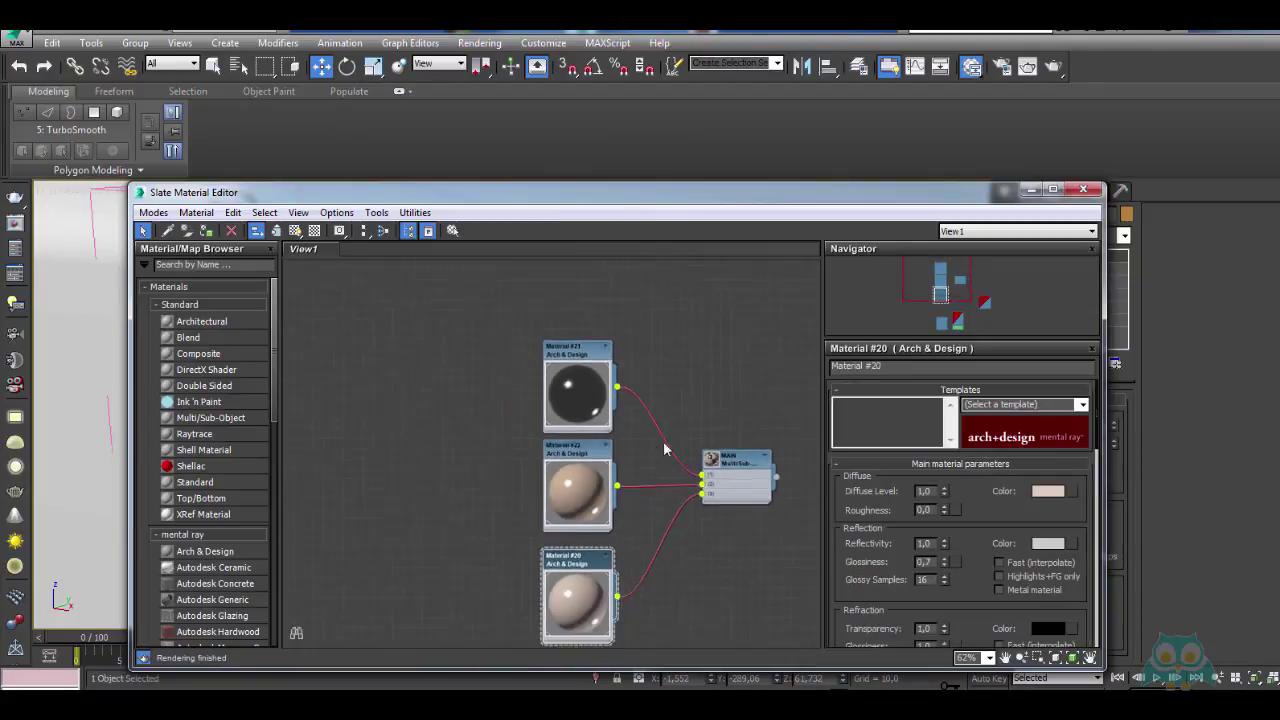
pyautogui.click(735, 466)
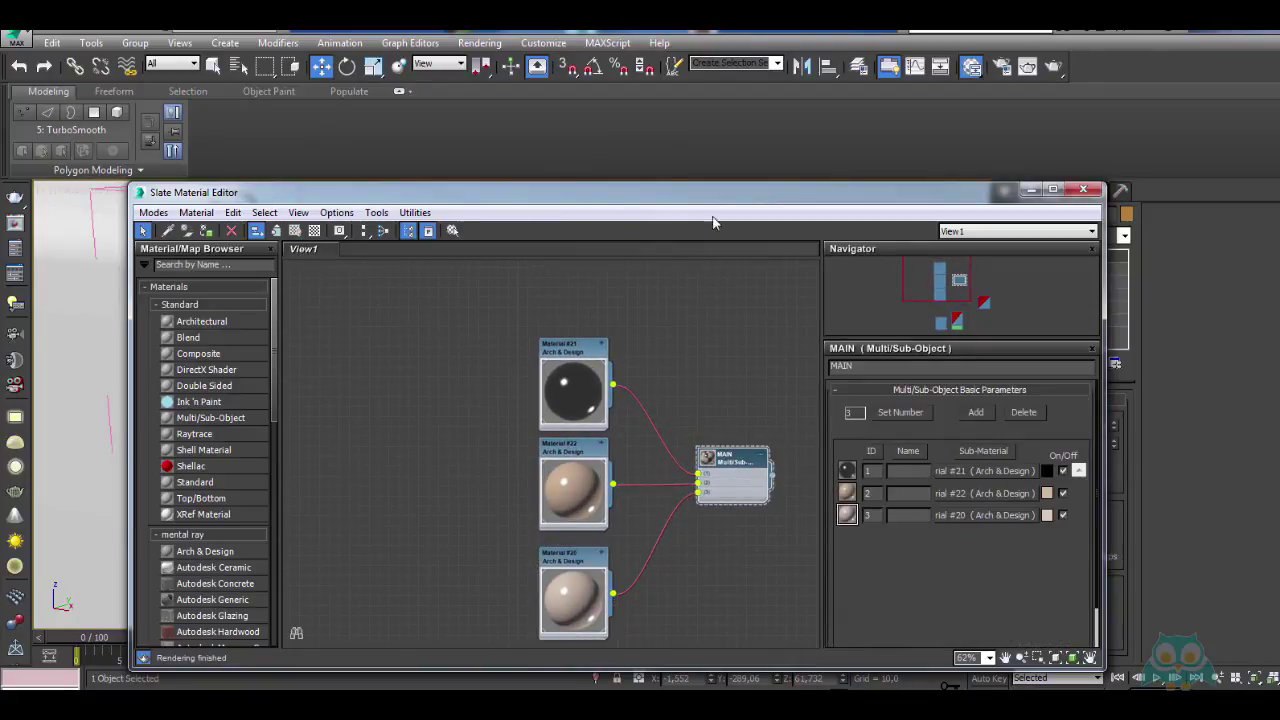
pyautogui.moveTo(659, 208); pyautogui.dragTo(652, 481)
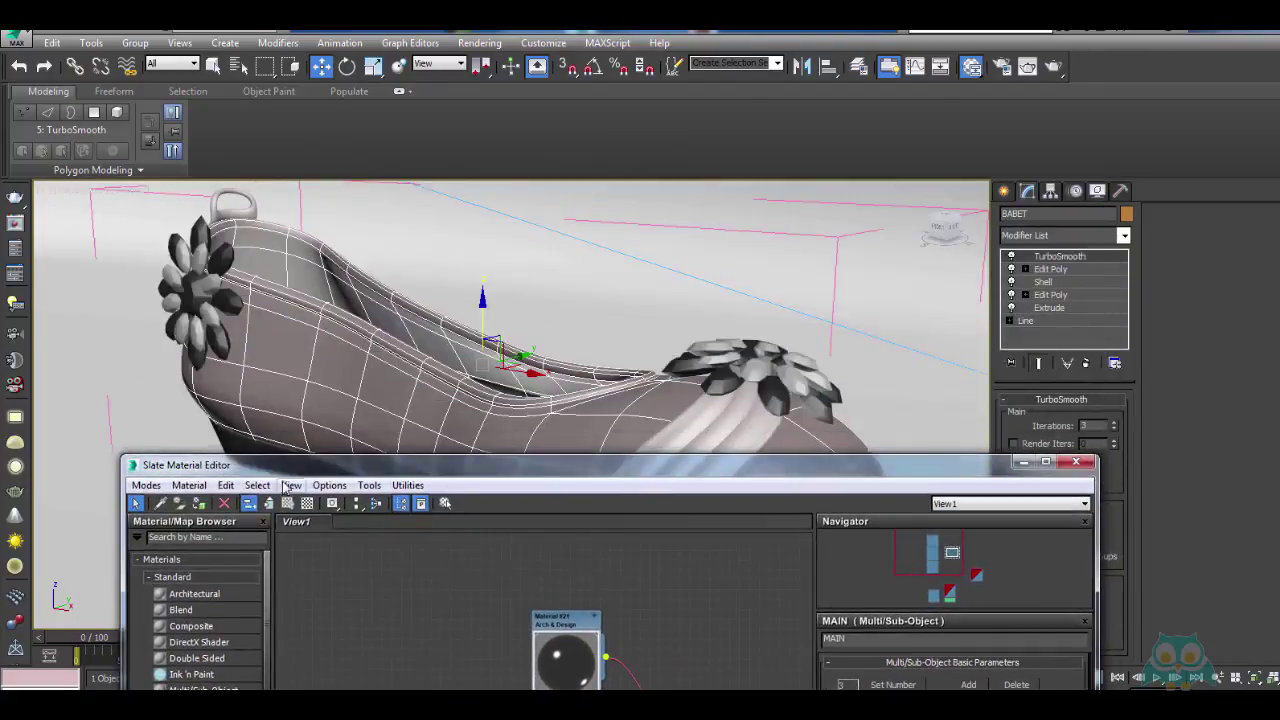
pyautogui.click(200, 503)
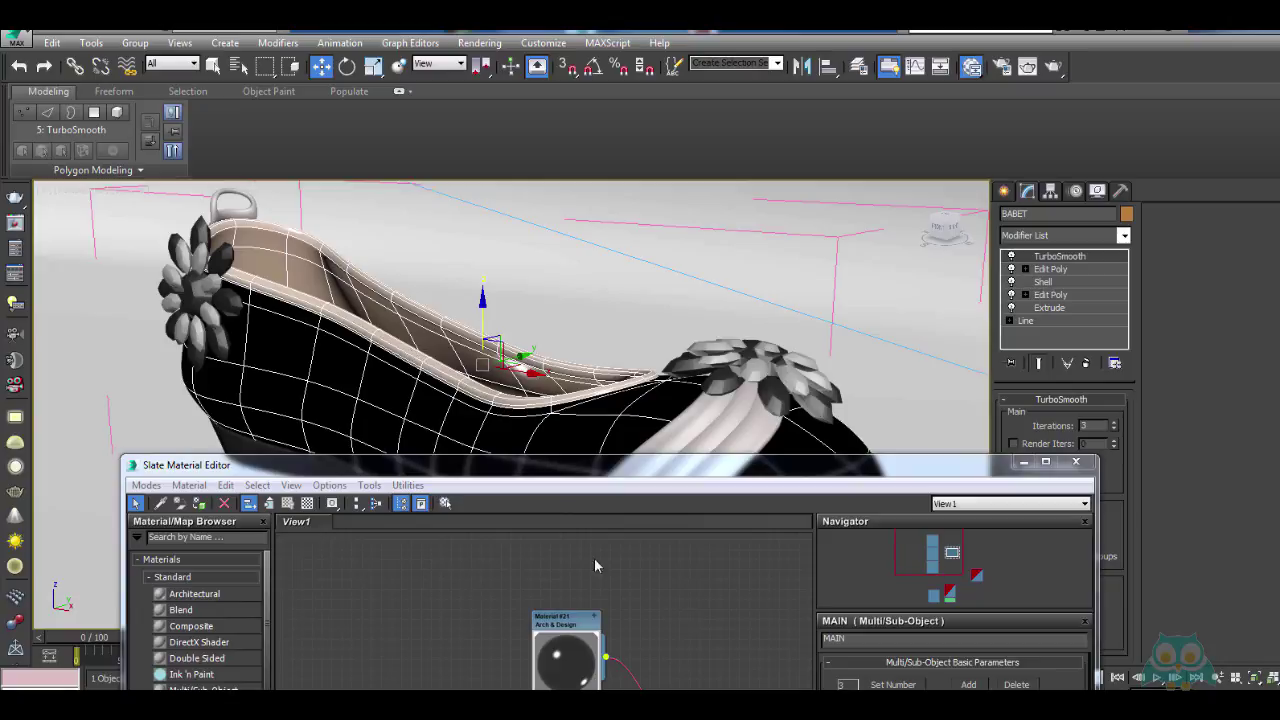
# Compare the sub-materials of MAIN with the shoe's appearance in the viewport
pyautogui.moveTo(594, 476); pyautogui.dragTo(628, 194)
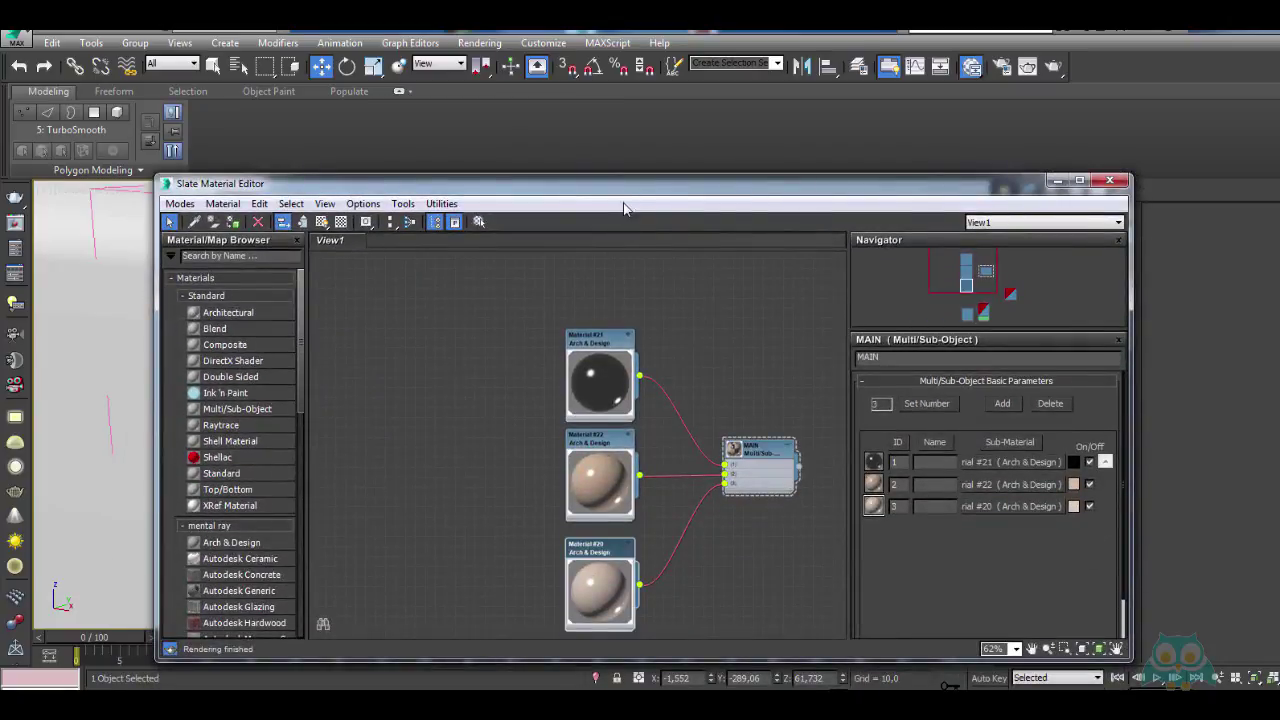
pyautogui.click(586, 468)
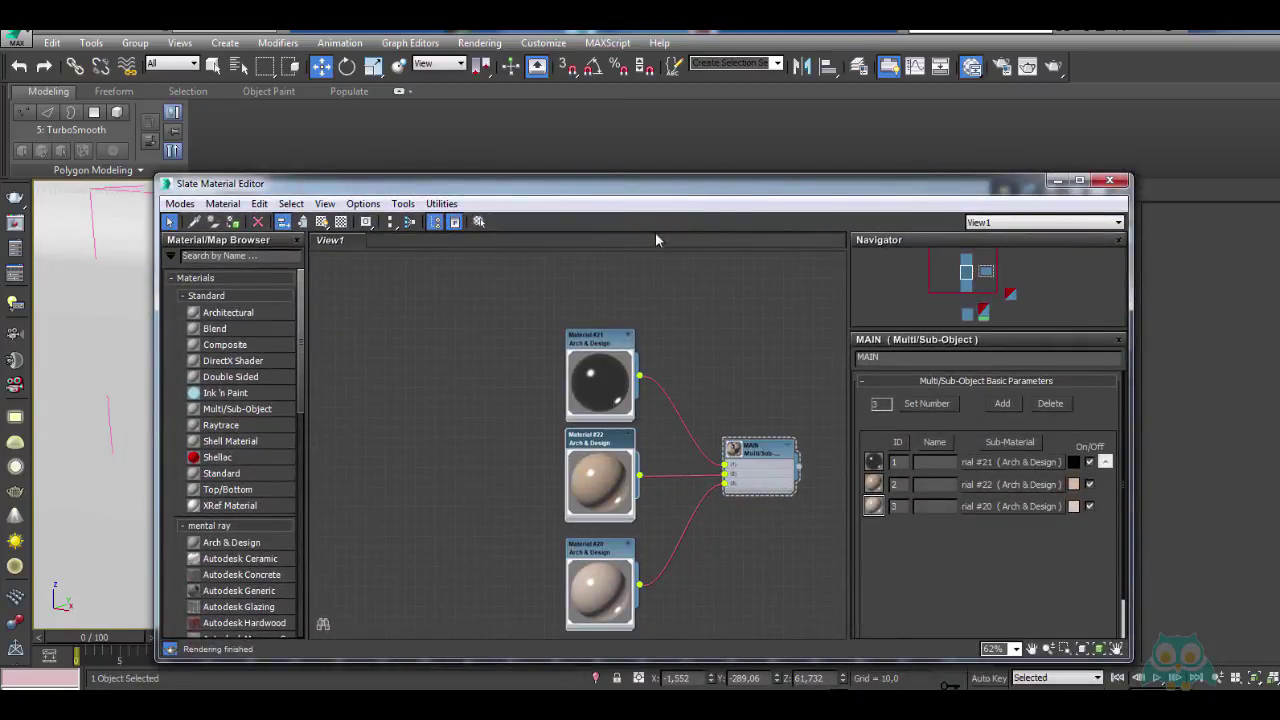
pyautogui.moveTo(644, 190); pyautogui.dragTo(616, 364)
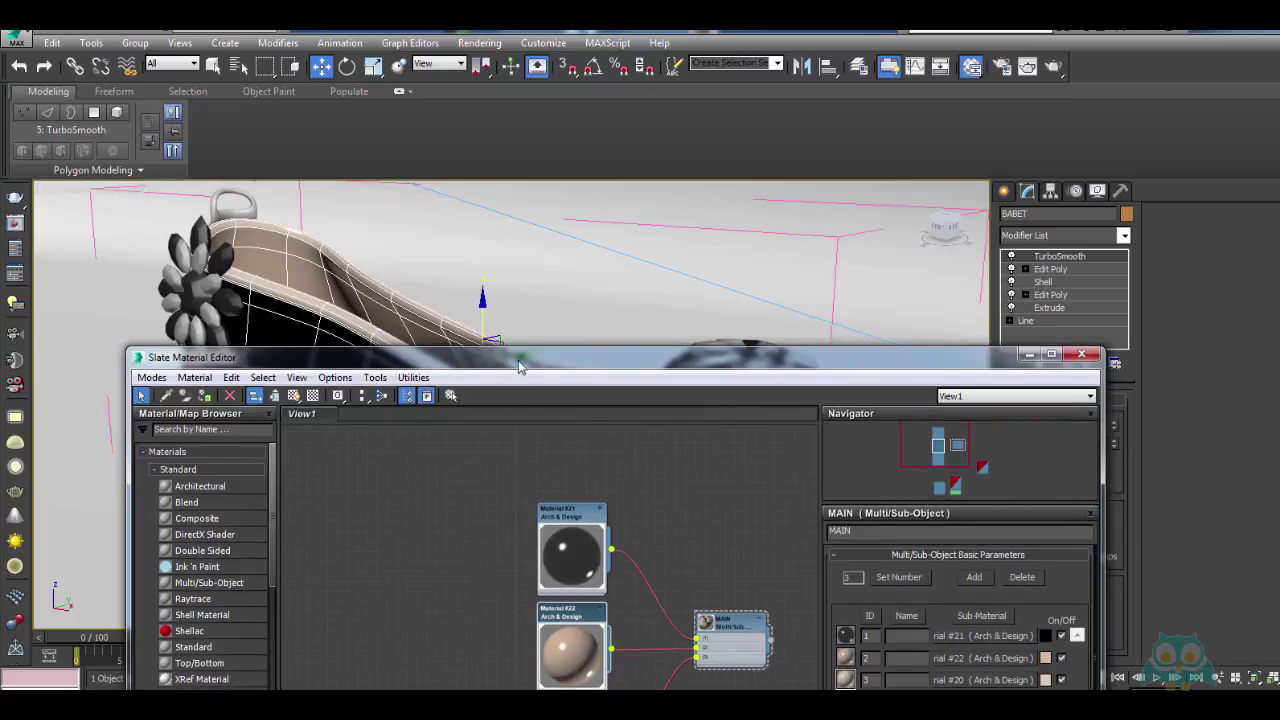
pyautogui.moveTo(519, 367); pyautogui.dragTo(611, 124)
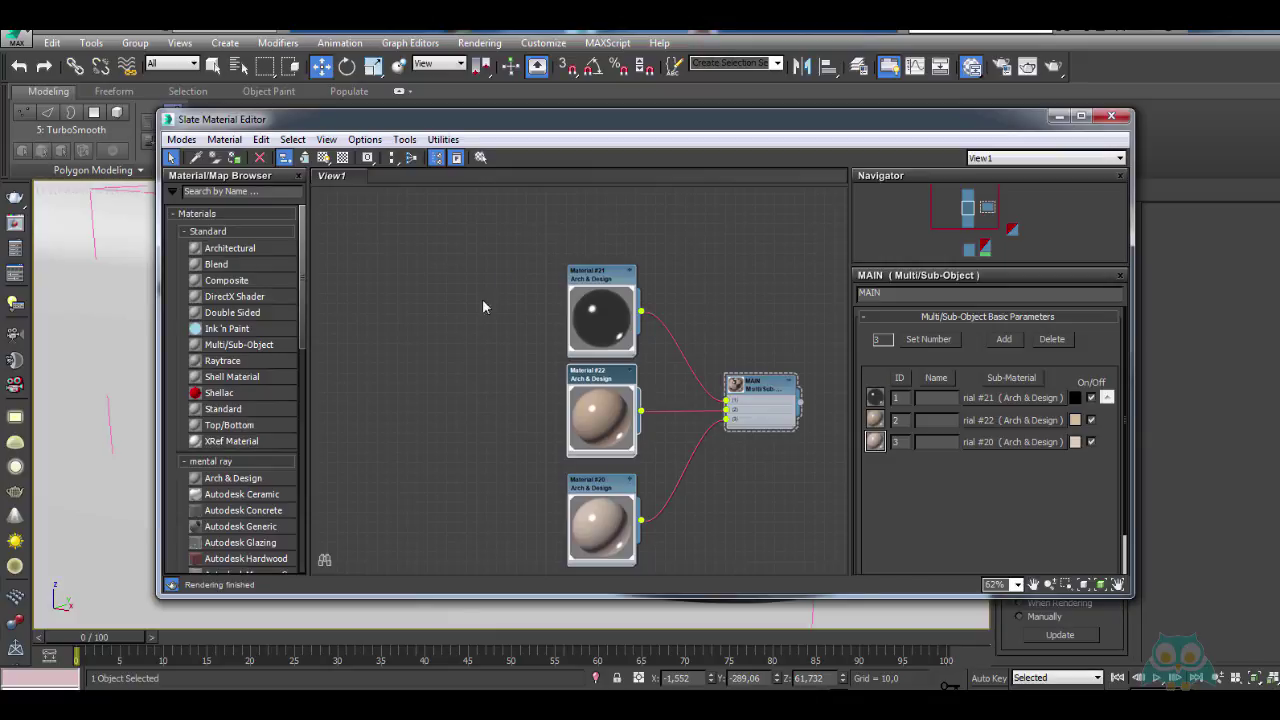
# Browse the available material and map types, expanding the Maps category in the Material/Map Browser
pyautogui.rightClick(425, 247)
pyautogui.moveTo(485, 281)
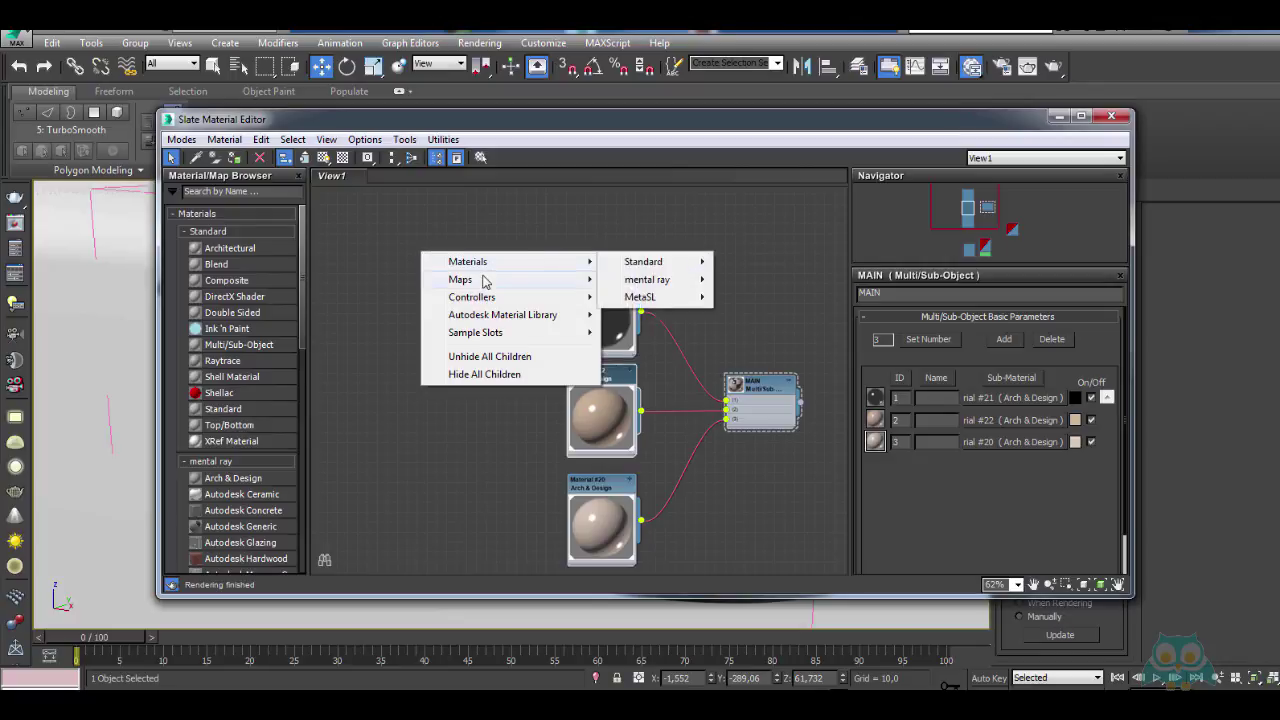
pyautogui.moveTo(618, 287)
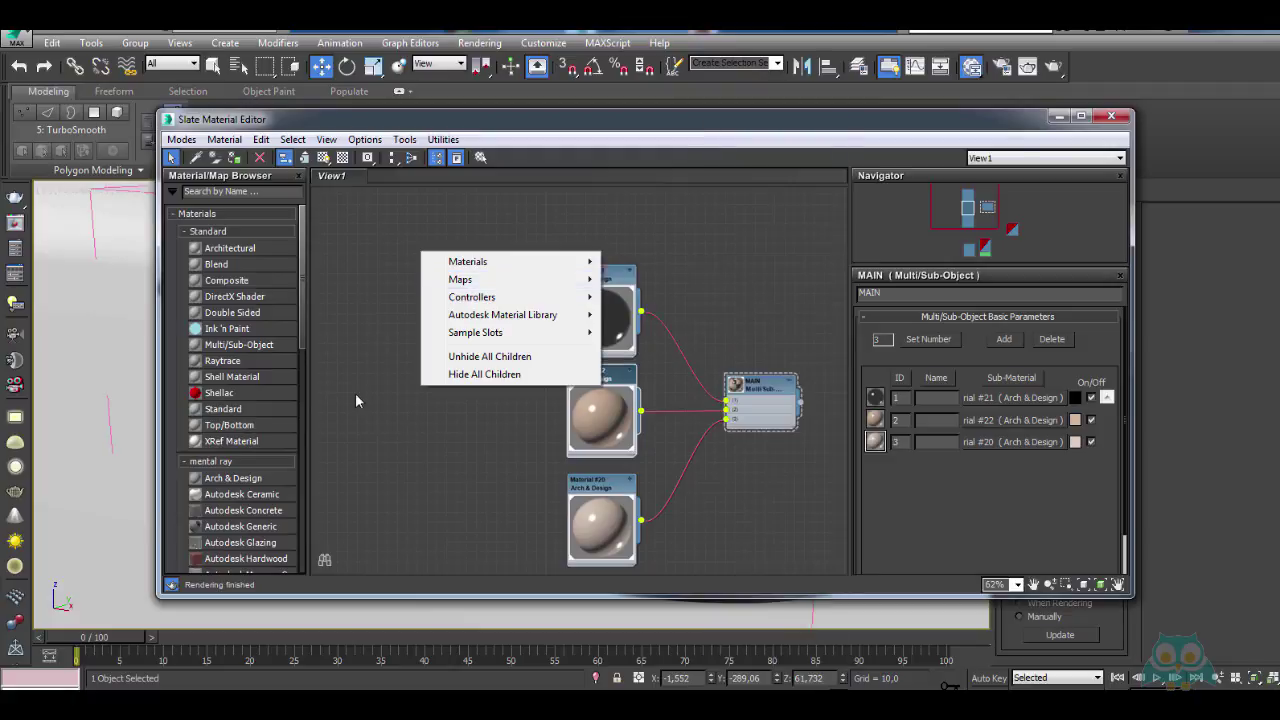
pyautogui.click(355, 393)
pyautogui.moveTo(300, 296); pyautogui.dragTo(306, 472)
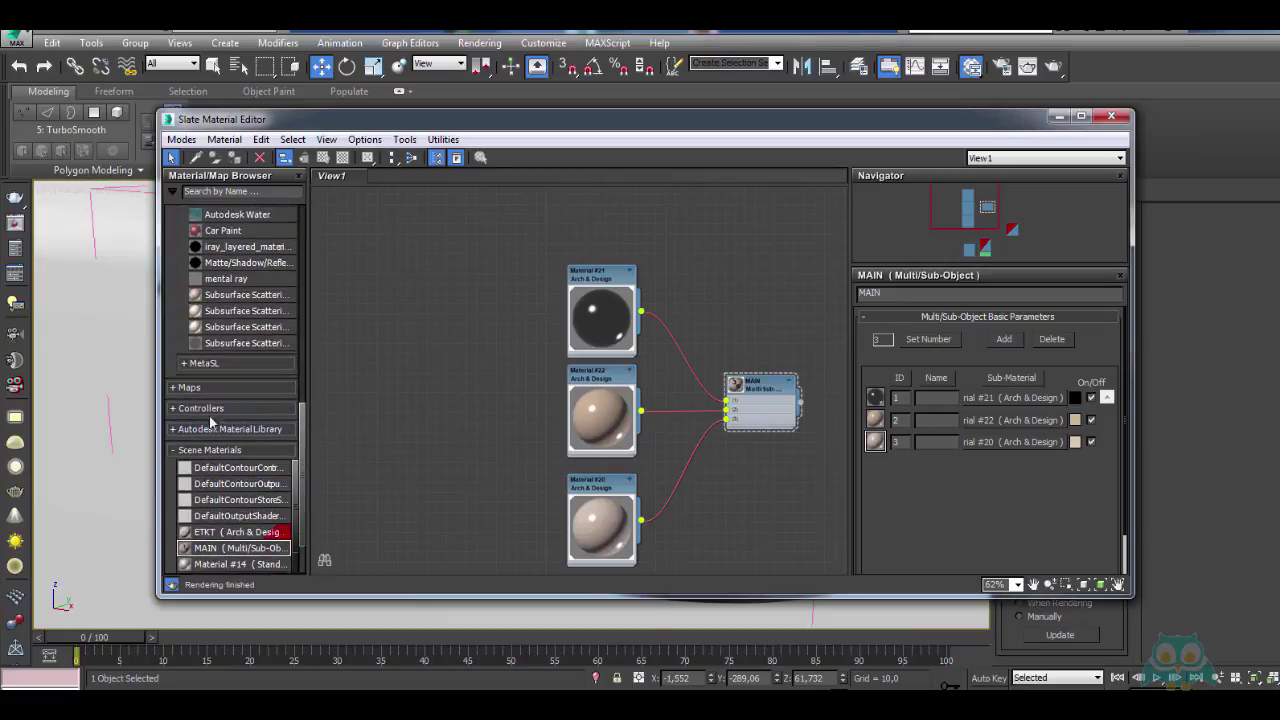
pyautogui.click(238, 396)
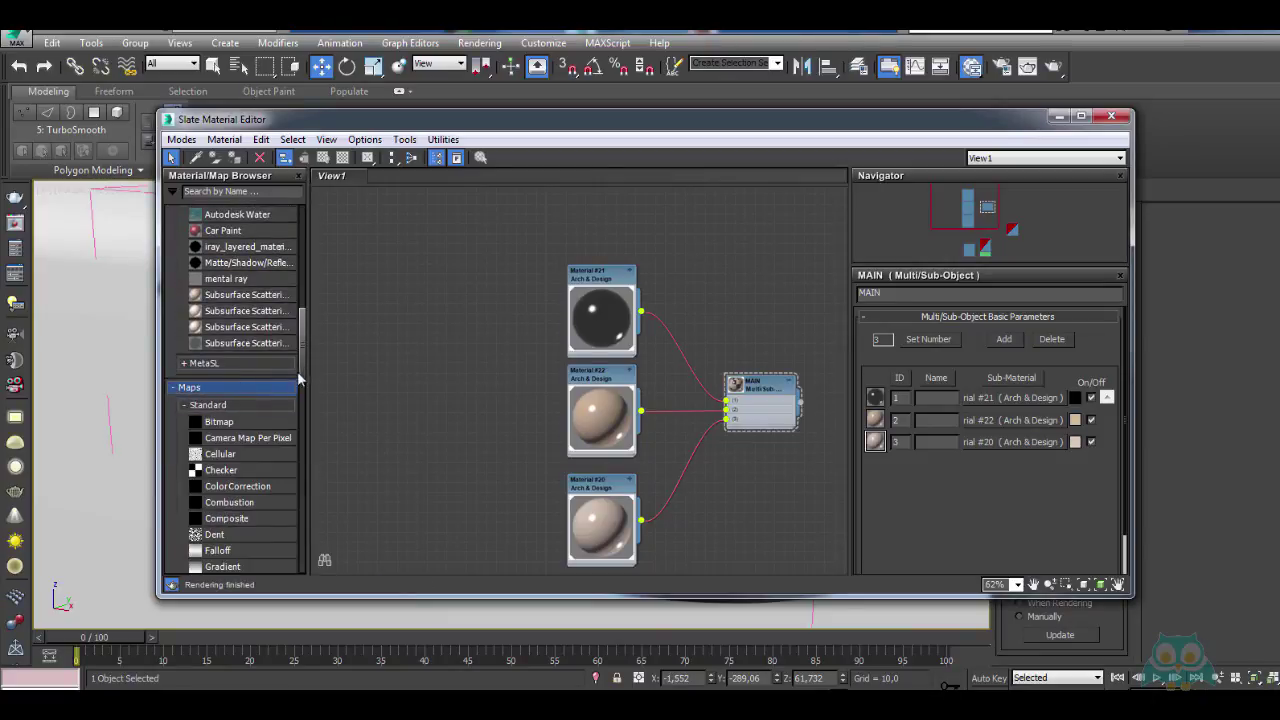
pyautogui.scroll(-1, 301, 378)
pyautogui.scroll(9, 300, 300)
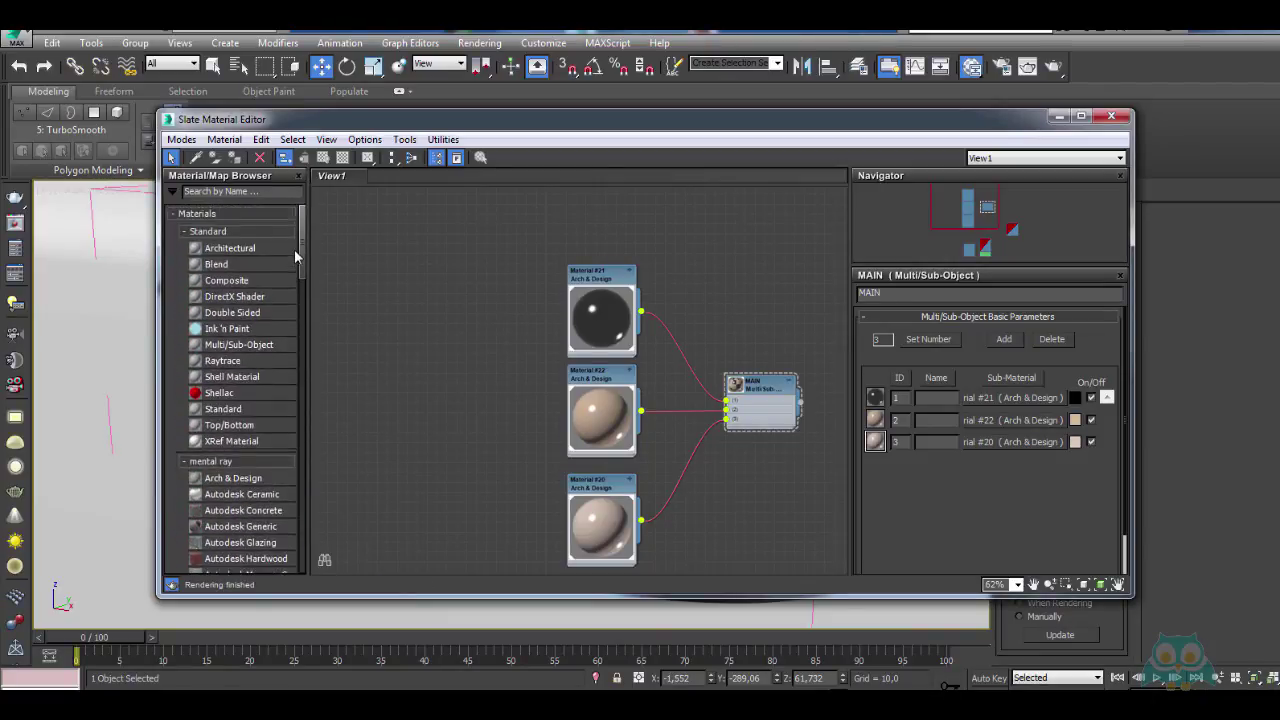
pyautogui.scroll(-5, 297, 276)
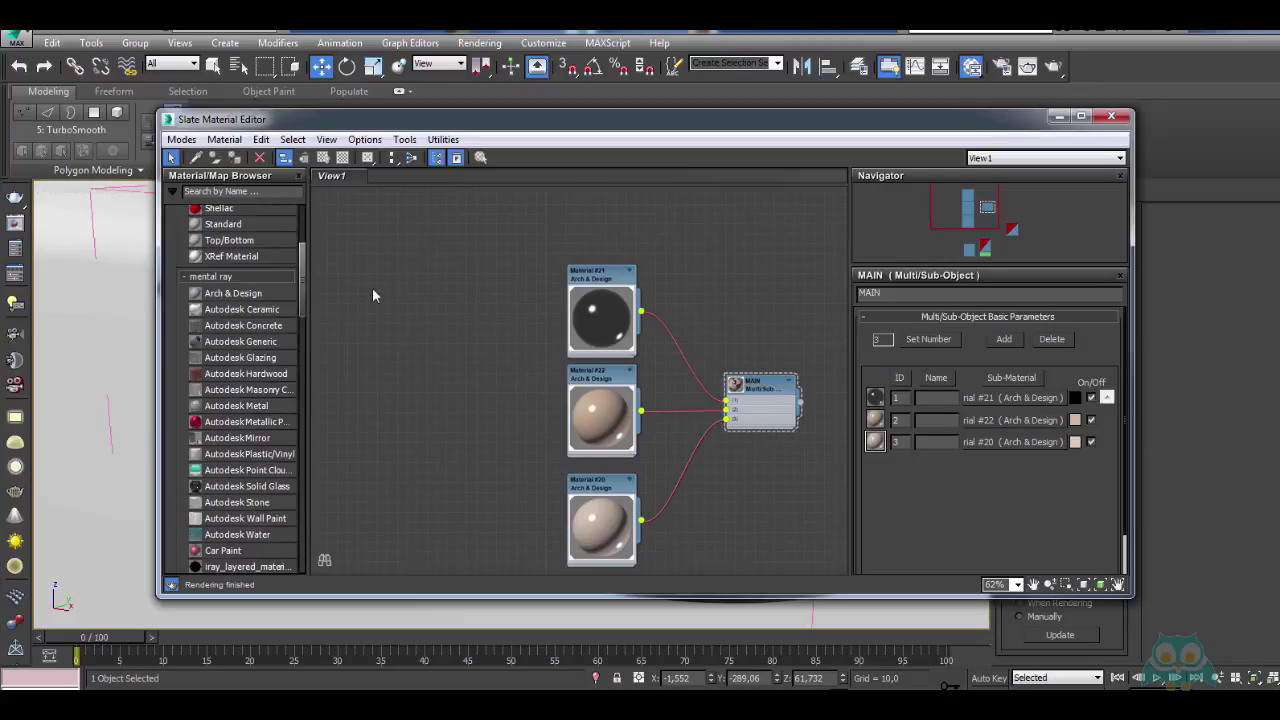
# Add a standard Noise map to the node view and place it beside Material #21
pyautogui.rightClick(360, 248)
pyautogui.moveTo(478, 280)
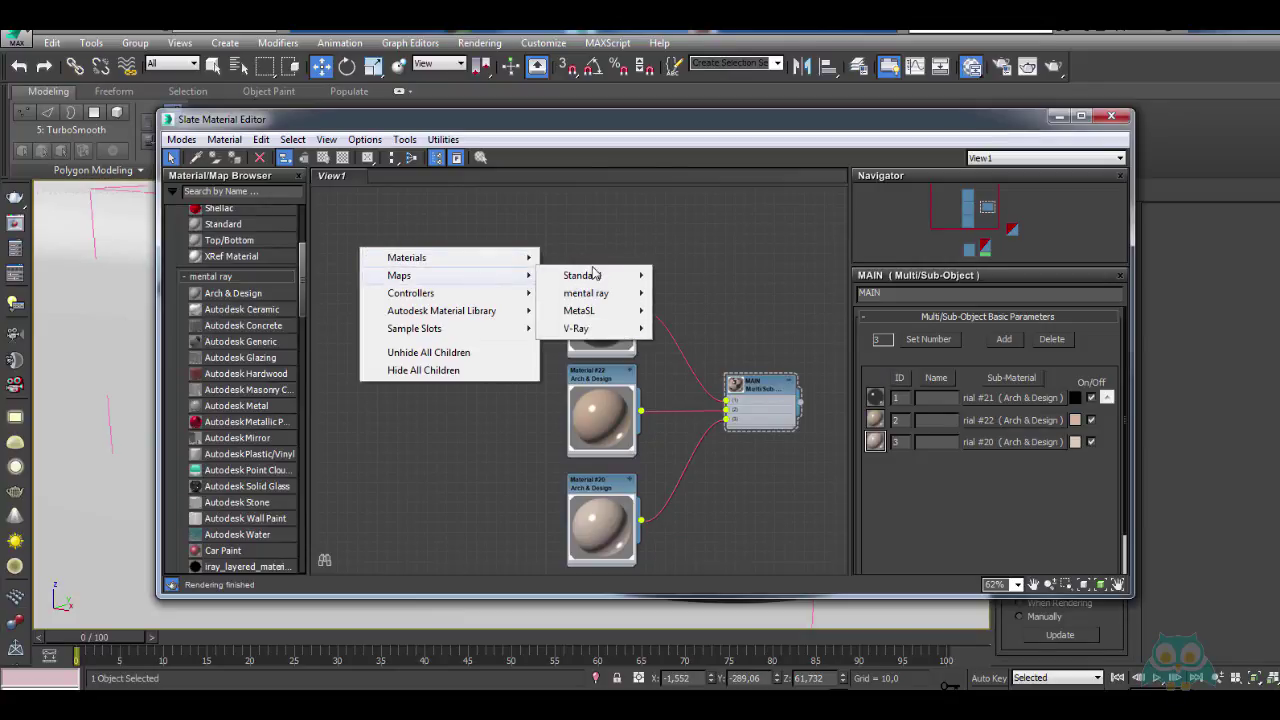
pyautogui.moveTo(595, 276)
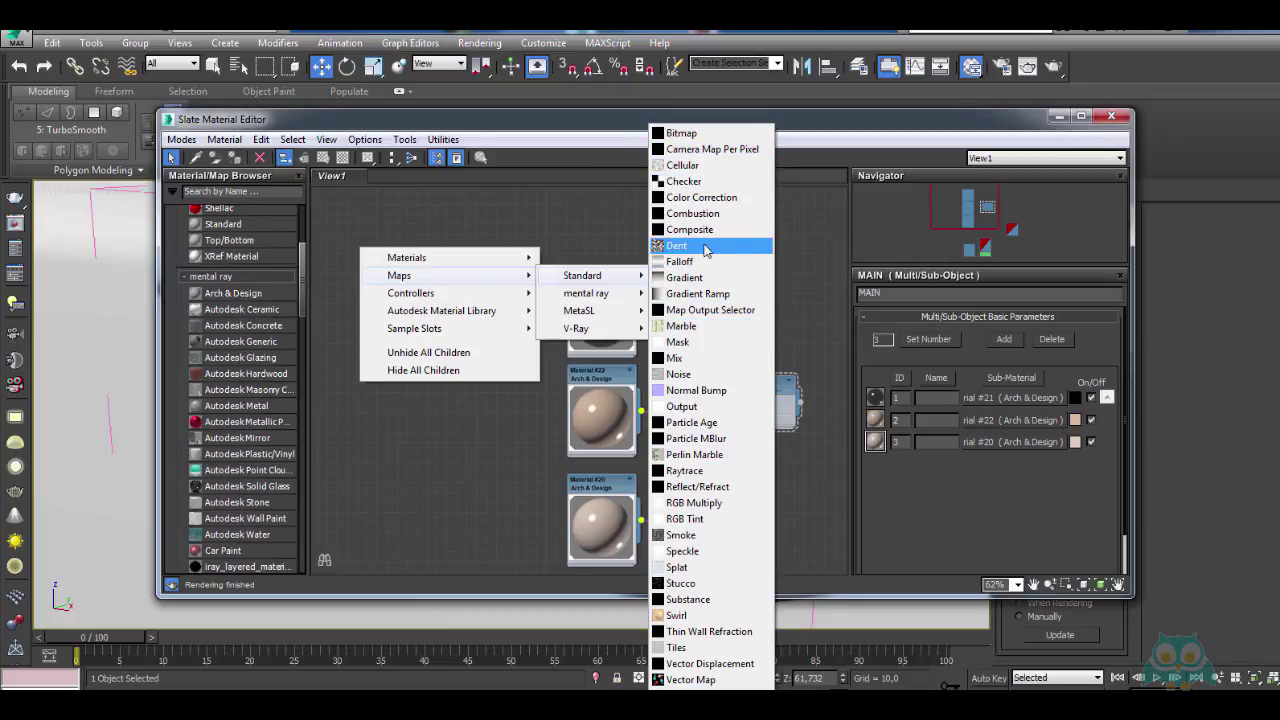
pyautogui.click(700, 374)
pyautogui.moveTo(423, 352); pyautogui.dragTo(558, 376, button='middle')
pyautogui.moveTo(492, 274); pyautogui.dragTo(588, 350)
pyautogui.scroll(3, 603, 370)
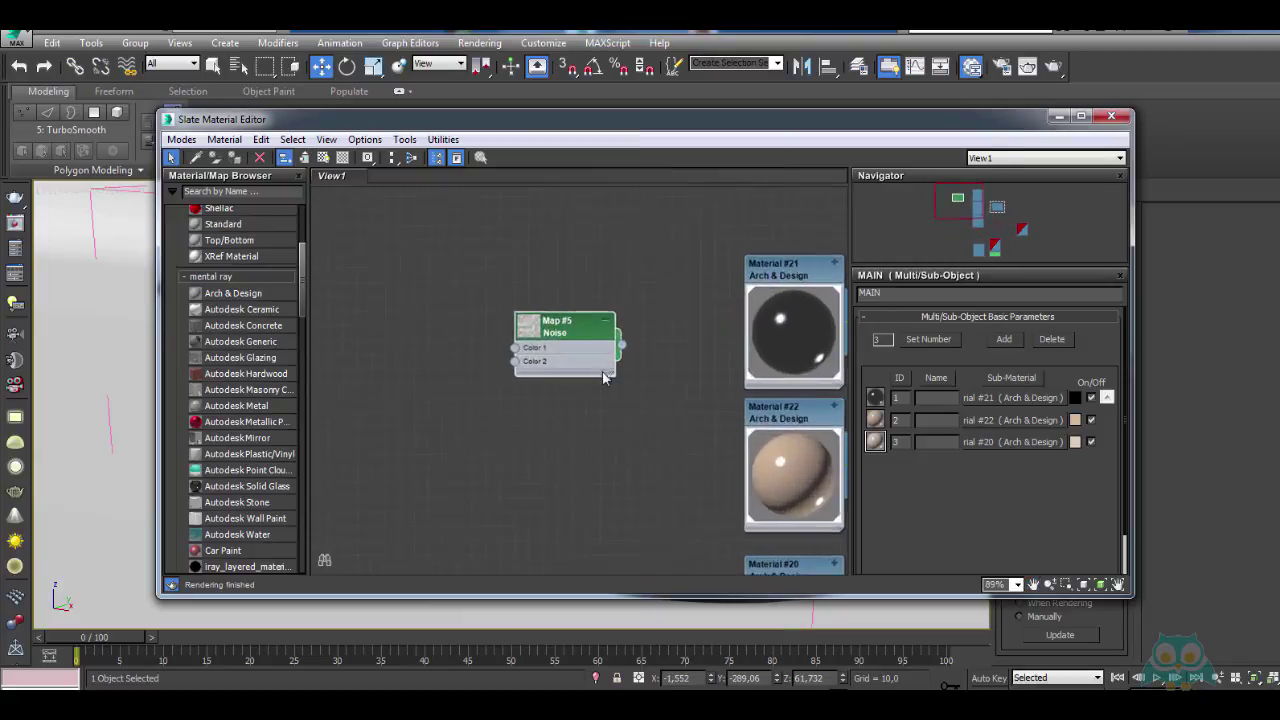
pyautogui.moveTo(604, 370); pyautogui.dragTo(468, 340, button='middle')
pyautogui.scroll(1, 471, 334)
pyautogui.scroll(1, 471, 340)
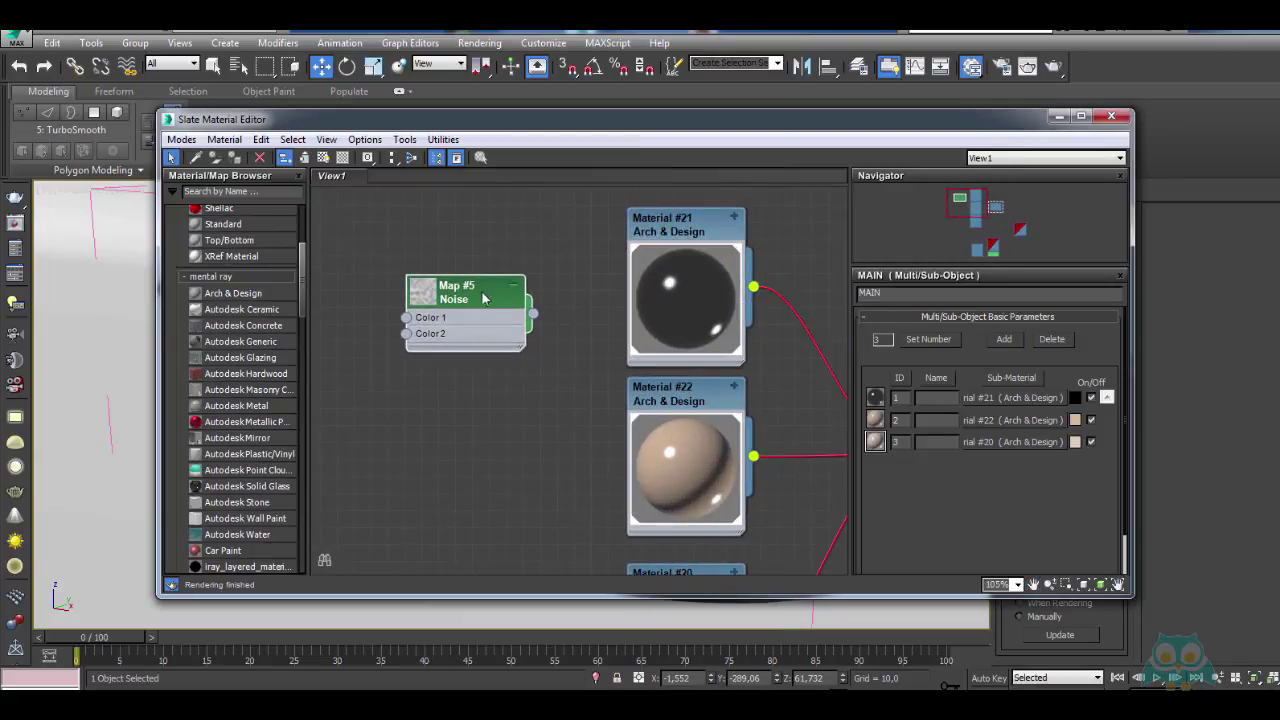
# Set the size of the Noise map to 0,2
pyautogui.doubleClick(483, 300)
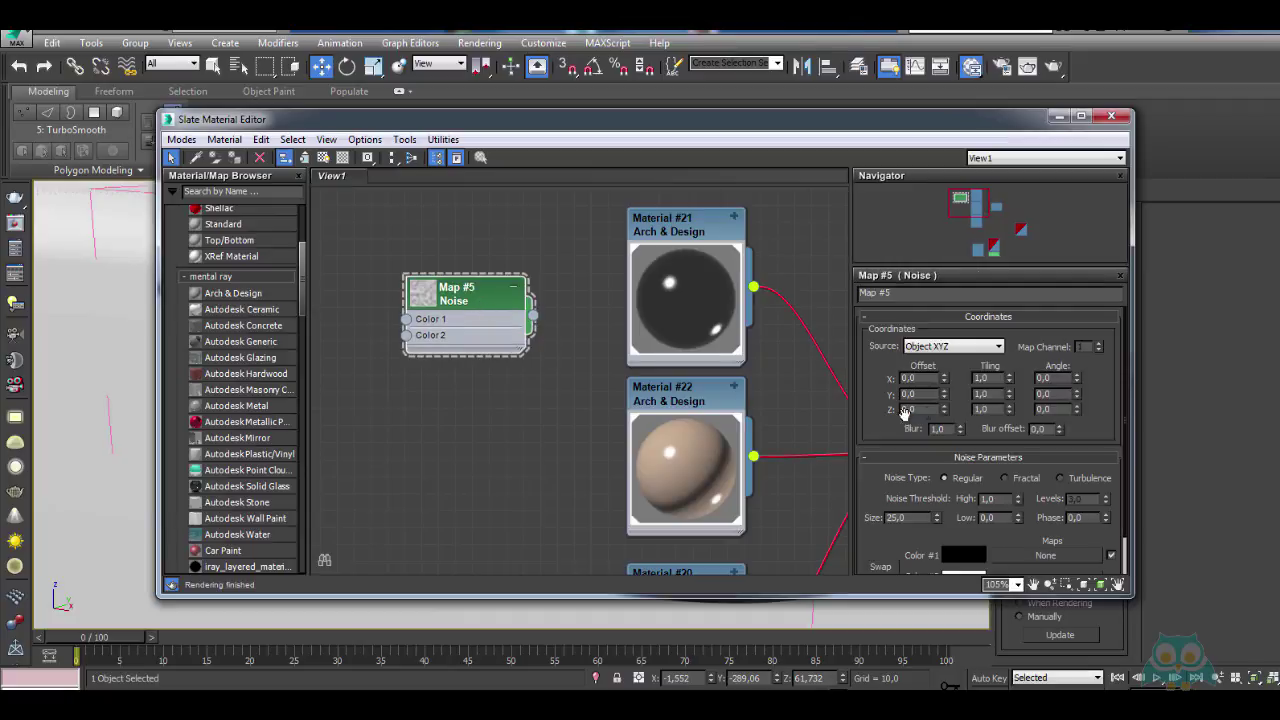
pyautogui.moveTo(909, 517); pyautogui.dragTo(734, 517)
pyautogui.press('Return')
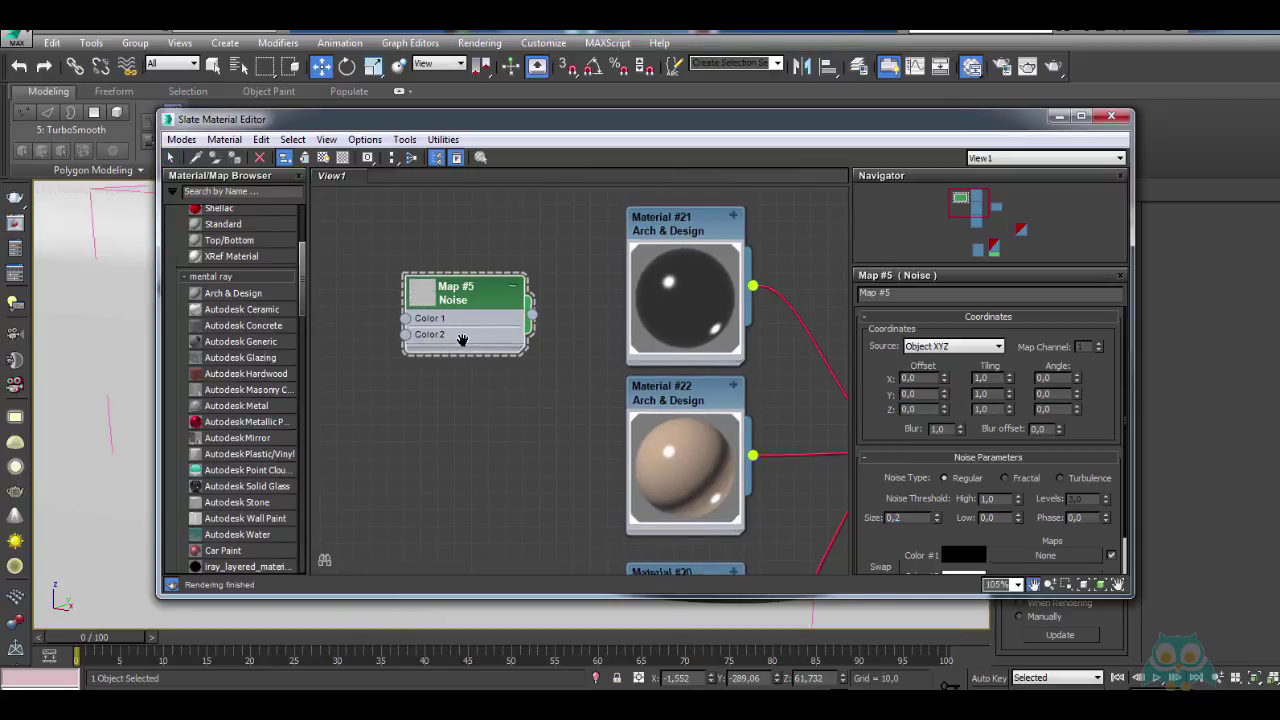
pyautogui.scroll(2, 470, 335)
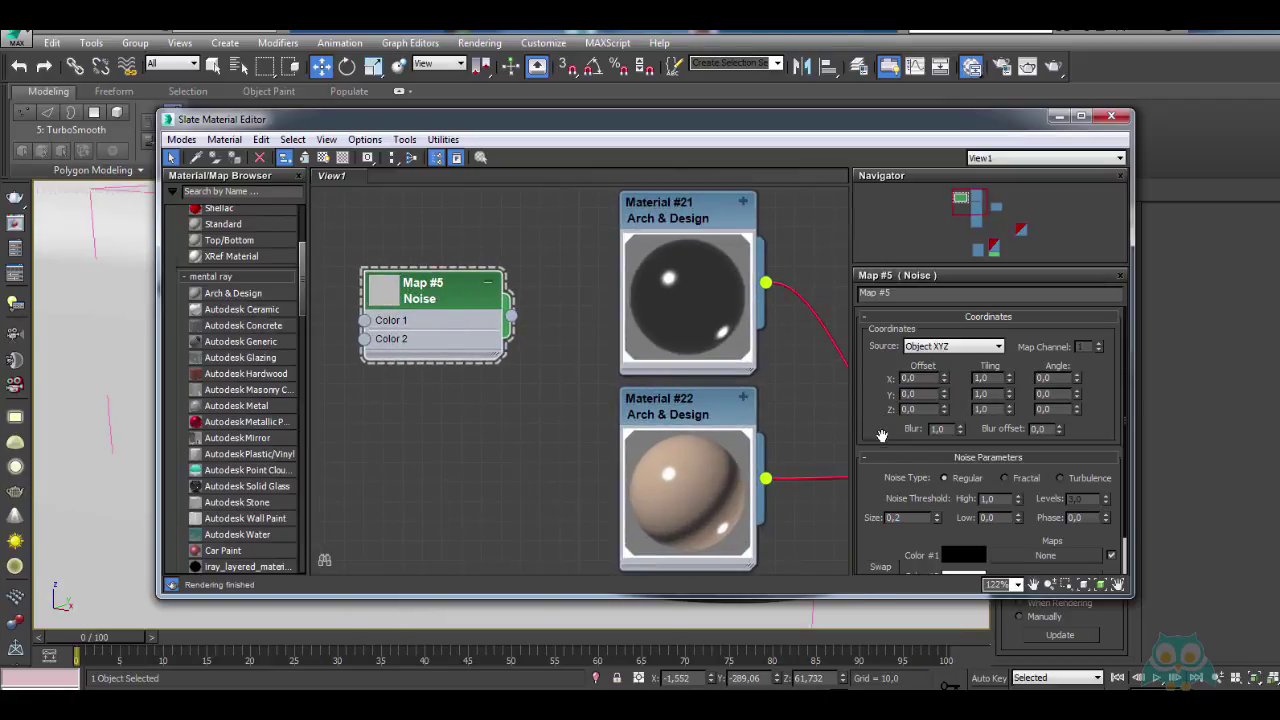
# Set Color #2 of the Noise map to a dark grey with red, green and blue at 7
pyautogui.scroll(-2, 882, 473)
pyautogui.click(963, 511)
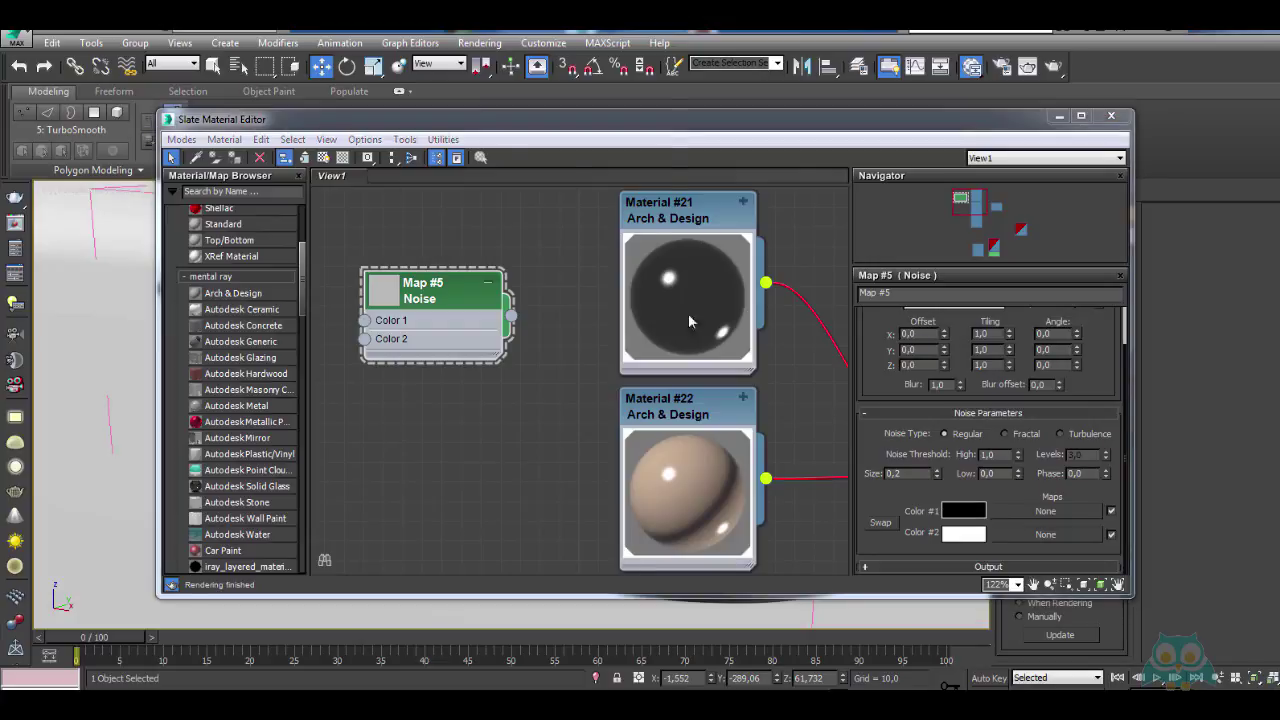
pyautogui.click(596, 256)
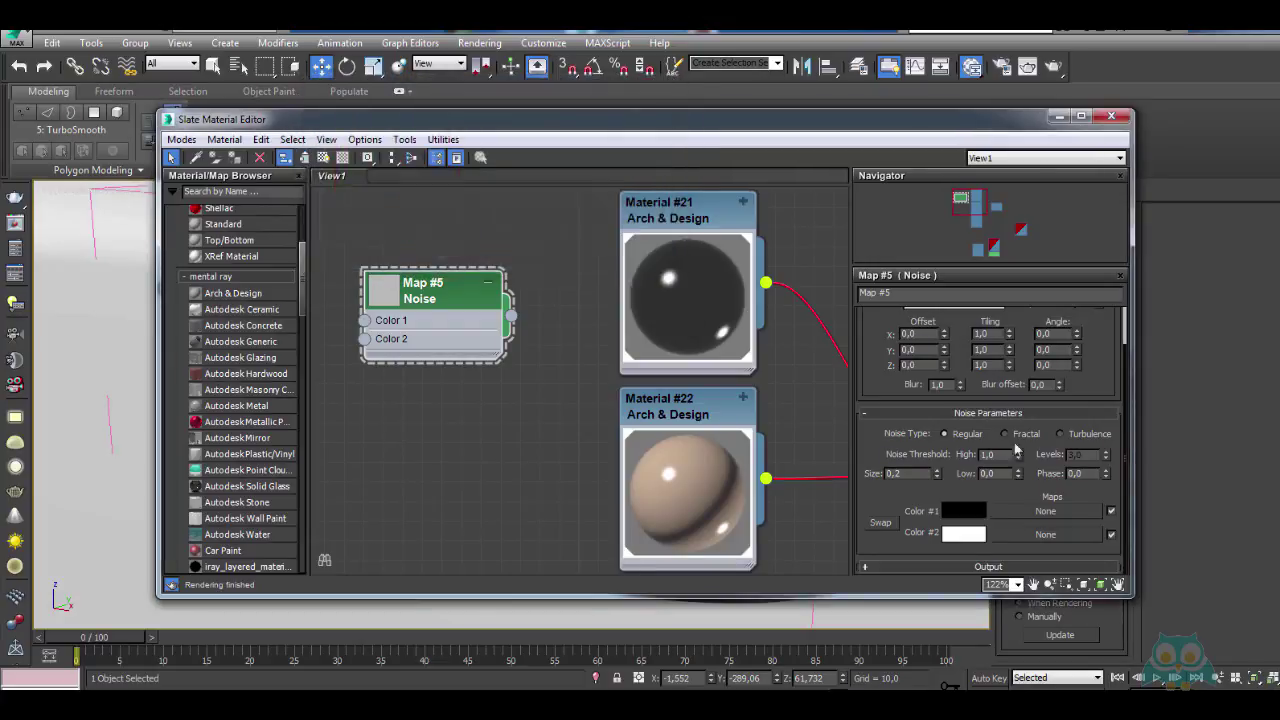
pyautogui.click(968, 540)
pyautogui.moveTo(474, 132); pyautogui.dragTo(475, 124)
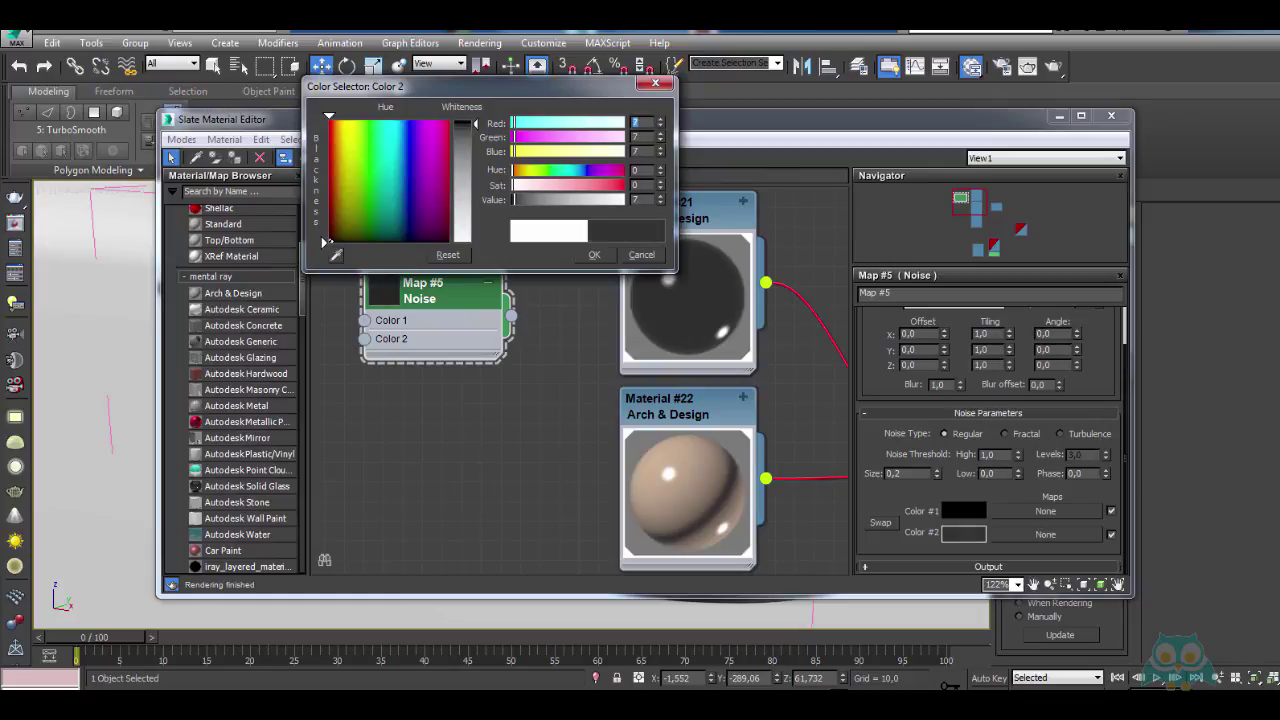
pyautogui.click(598, 254)
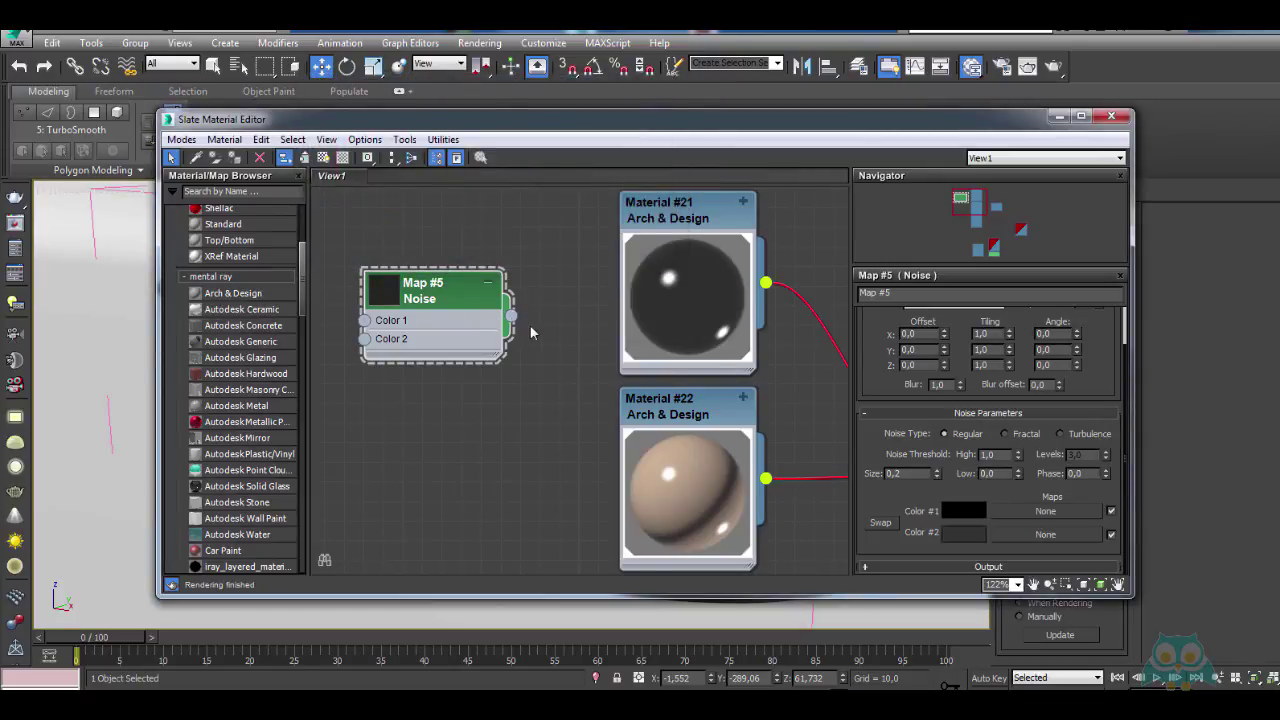
# Reposition the Noise map node and connect its output to Material #21
pyautogui.scroll(-1, 529, 328)
pyautogui.moveTo(518, 331); pyautogui.dragTo(494, 337, button='middle')
pyautogui.moveTo(458, 313); pyautogui.dragTo(422, 295)
pyautogui.moveTo(425, 304); pyautogui.dragTo(506, 329, button='middle')
pyautogui.scroll(-1, 505, 333)
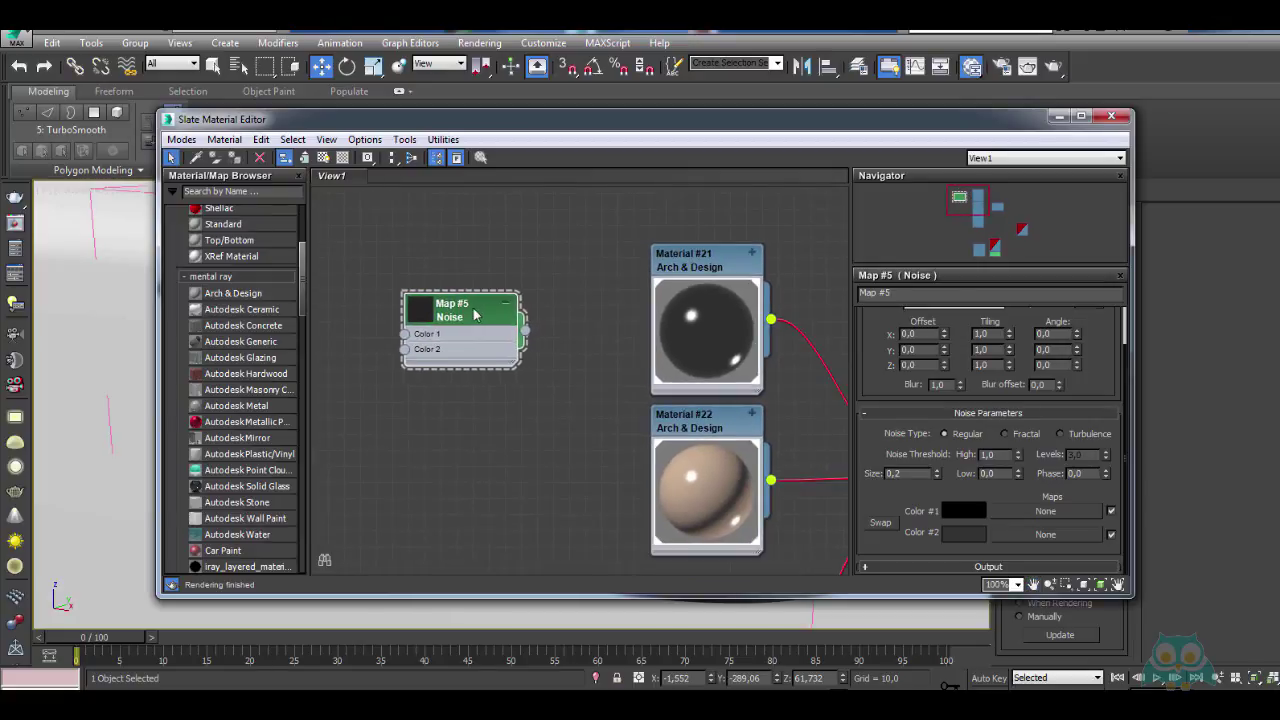
pyautogui.moveTo(499, 335); pyautogui.dragTo(650, 395)
pyautogui.scroll(-2, 594, 292)
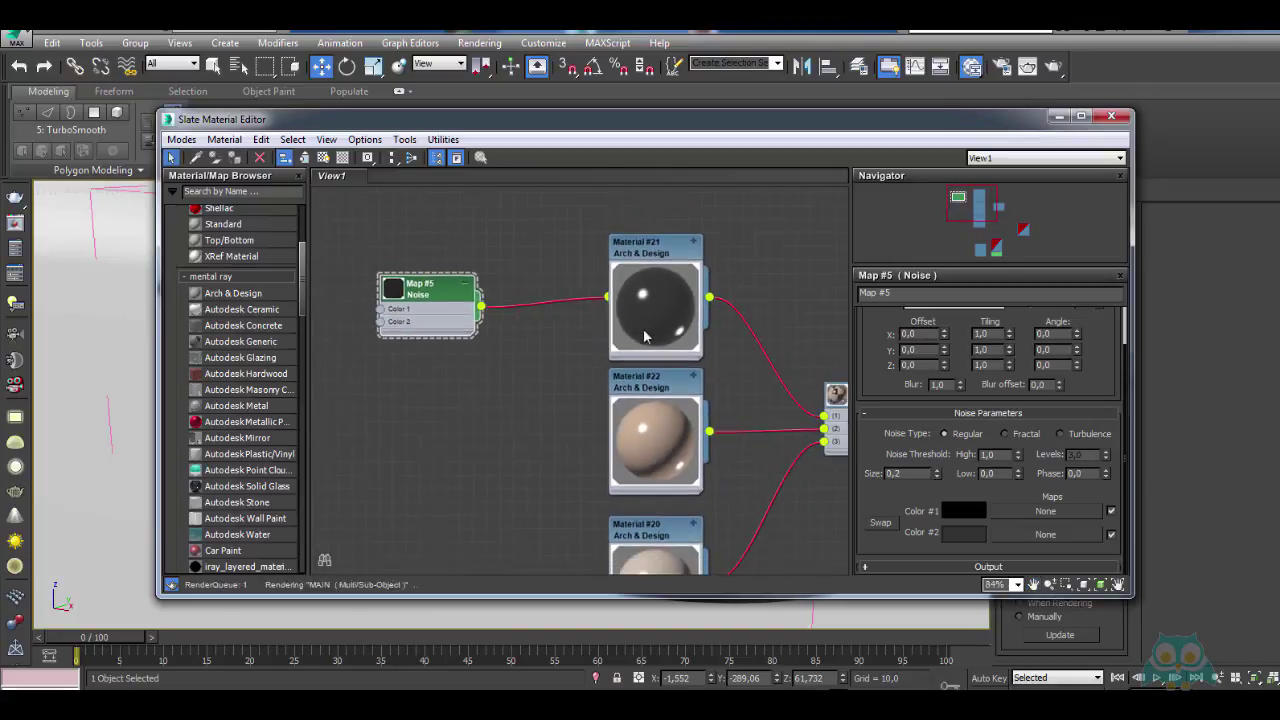
pyautogui.moveTo(475, 292); pyautogui.dragTo(418, 287, button='middle')
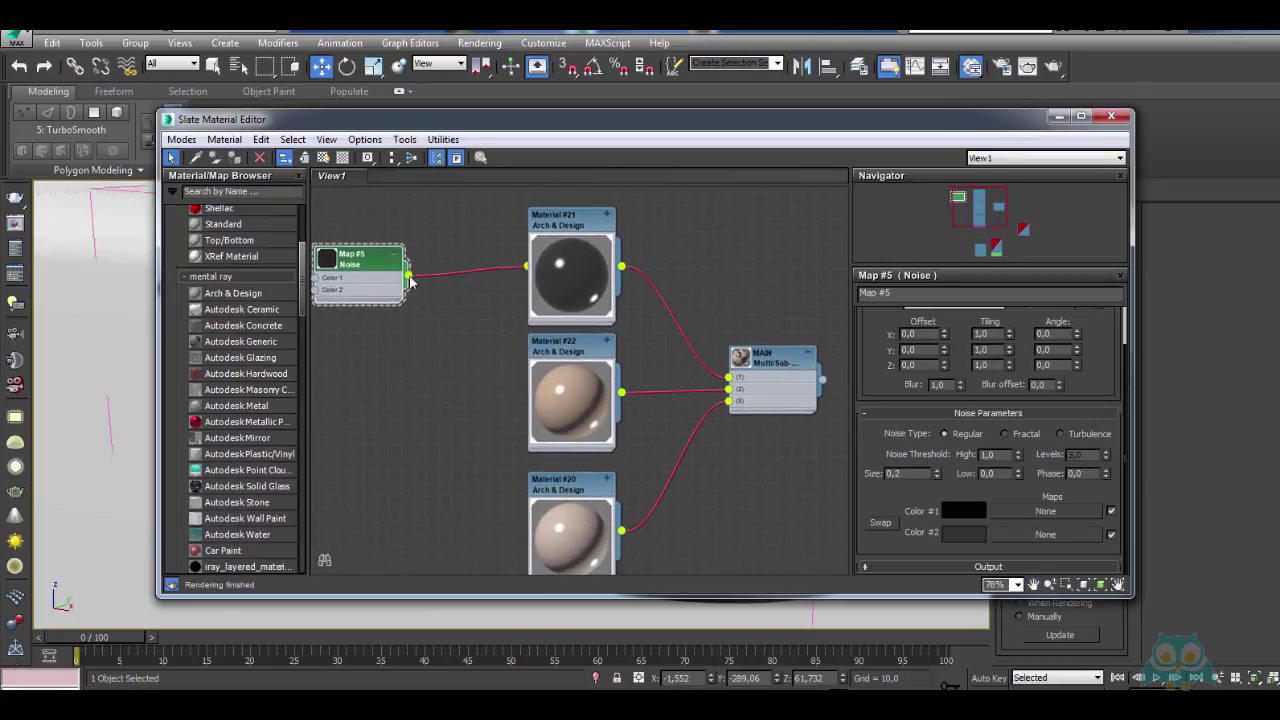
# Connect the Noise map's output to the Bump Map input of Material #21 and display the material's main parameters
pyautogui.moveTo(409, 276); pyautogui.dragTo(531, 530)
pyautogui.doubleClick(572, 230)
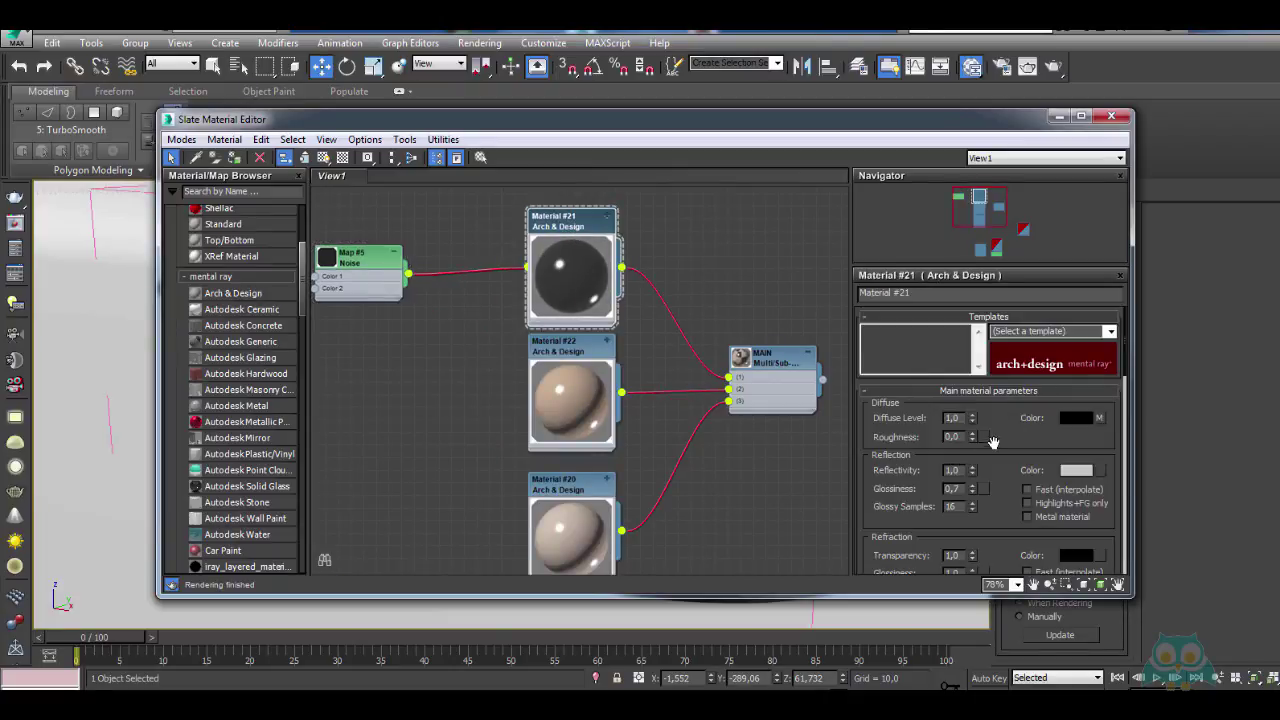
pyautogui.scroll(-5, 1006, 346)
pyautogui.moveTo(1006, 346); pyautogui.dragTo(1002, 371)
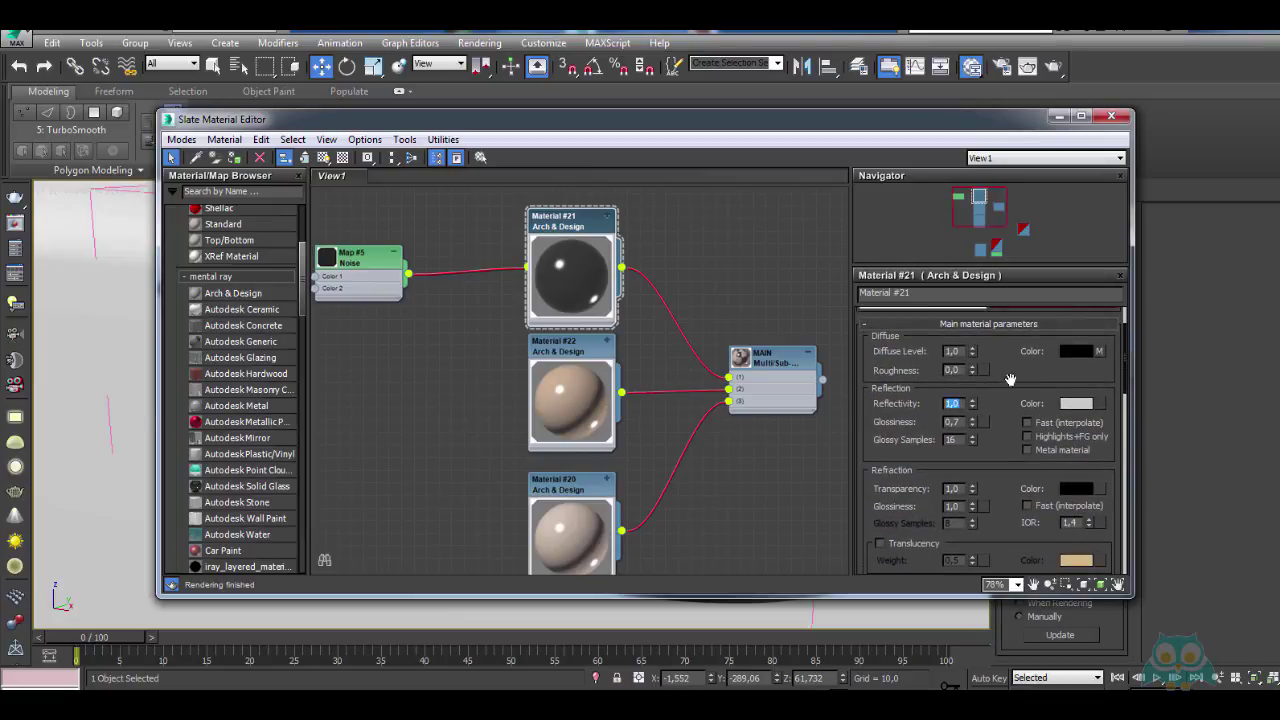
# Examine the Noise map's connections to Material #21 and review the parameters of both nodes
pyautogui.moveTo(375, 280); pyautogui.dragTo(422, 288, button='middle')
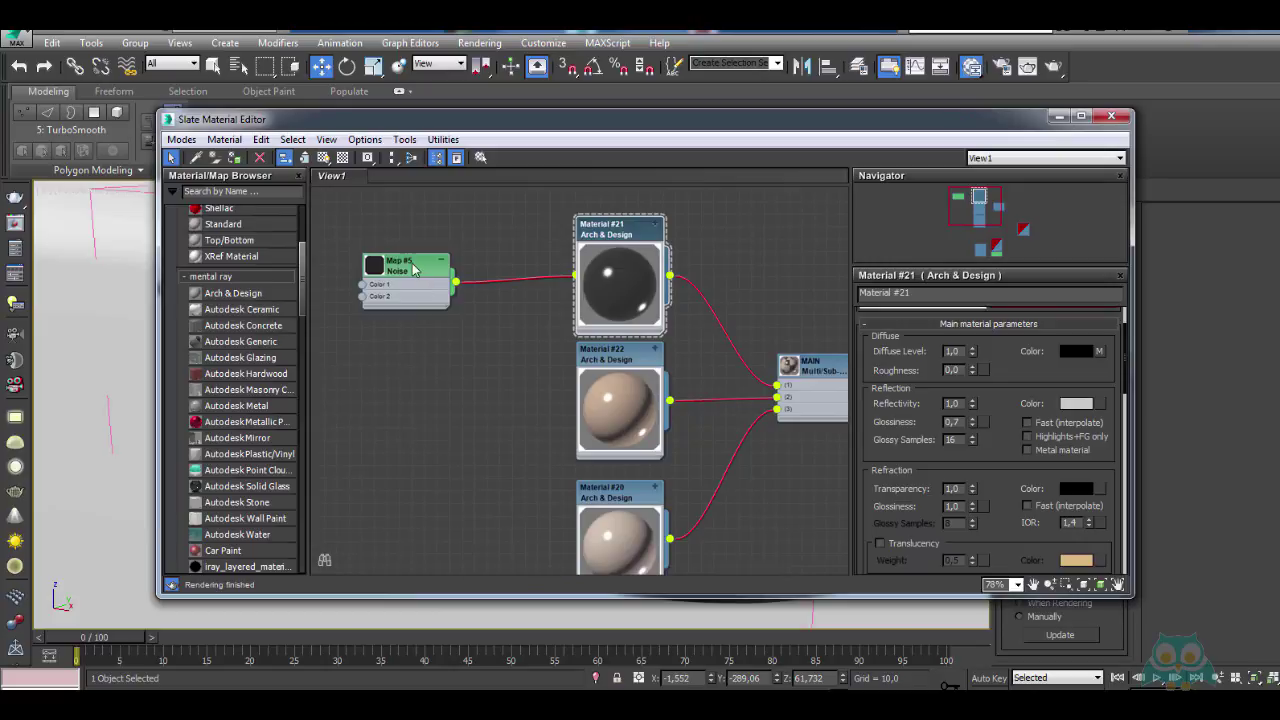
pyautogui.doubleClick(414, 268)
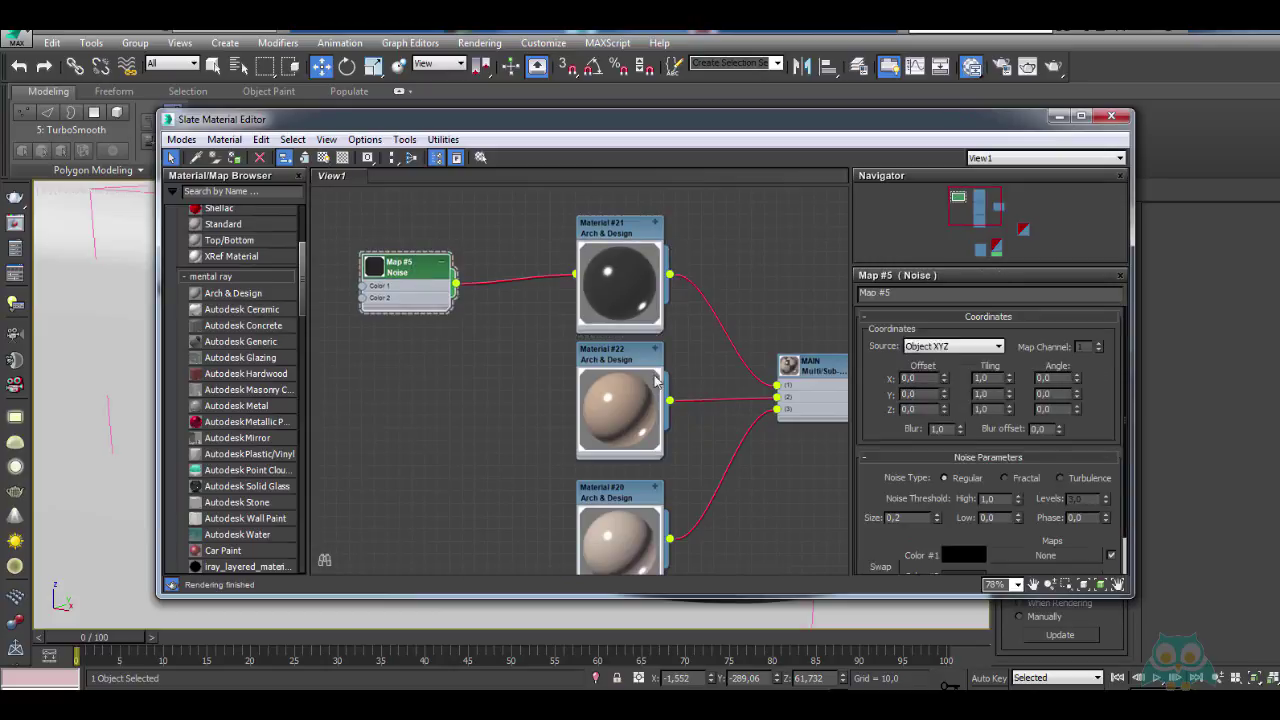
pyautogui.click(653, 224)
pyautogui.moveTo(562, 396); pyautogui.dragTo(583, 432, button='middle')
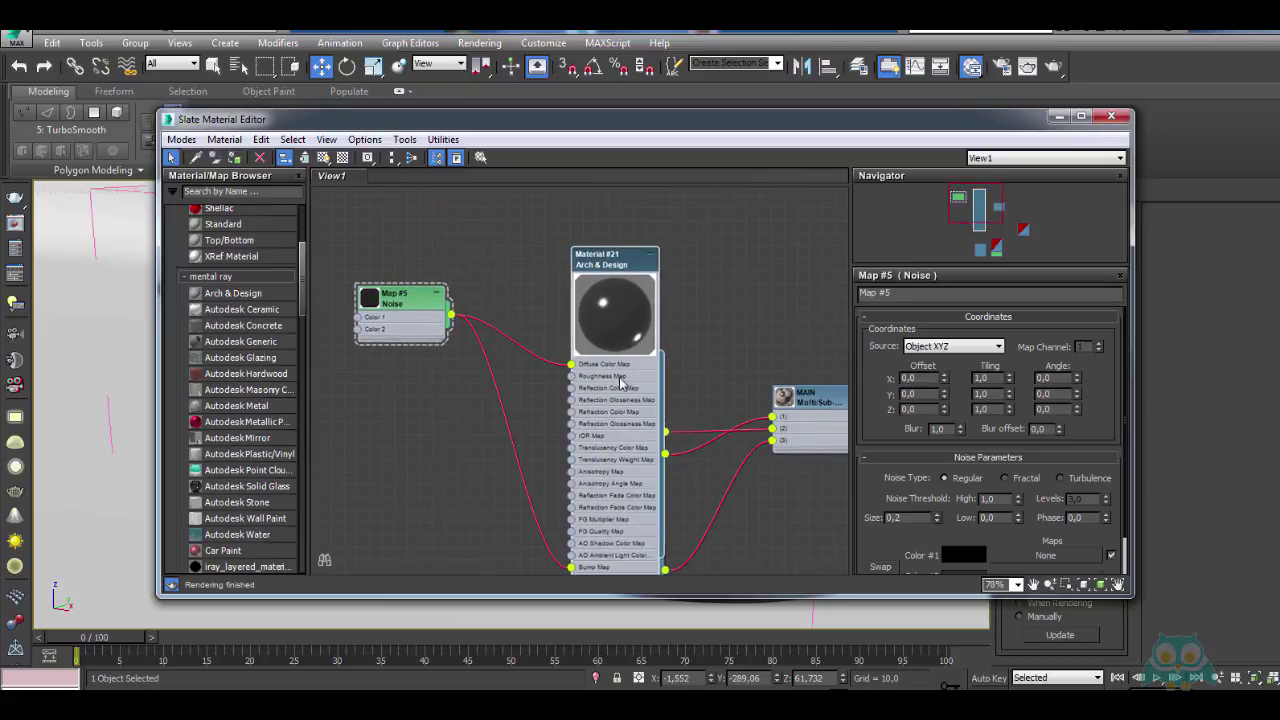
pyautogui.click(652, 257)
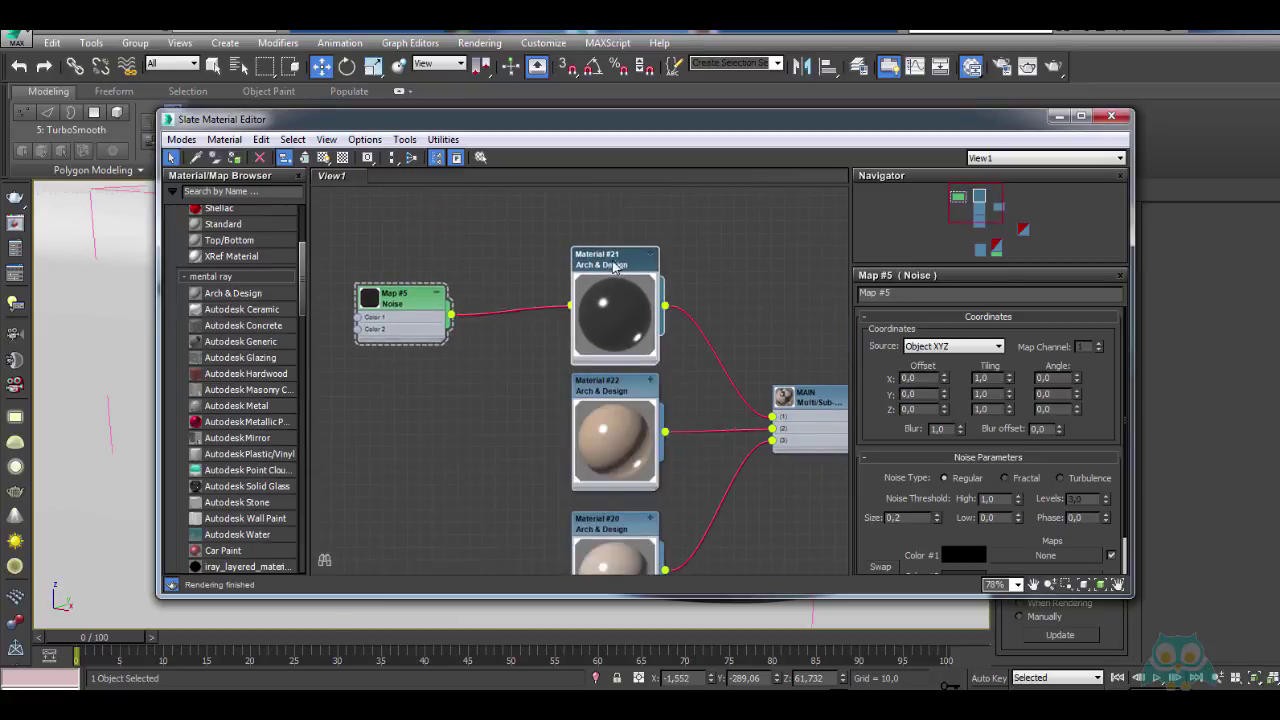
pyautogui.click(617, 266)
pyautogui.moveTo(999, 451); pyautogui.dragTo(991, 412)
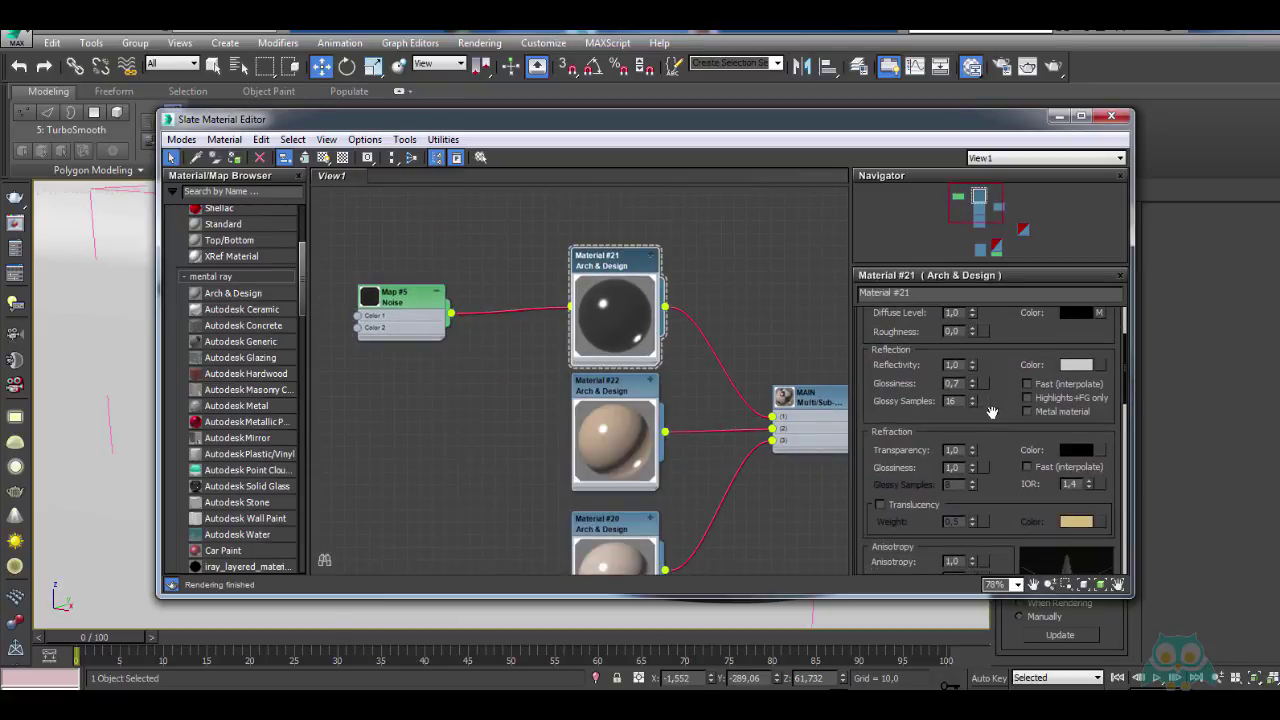
pyautogui.click(415, 305)
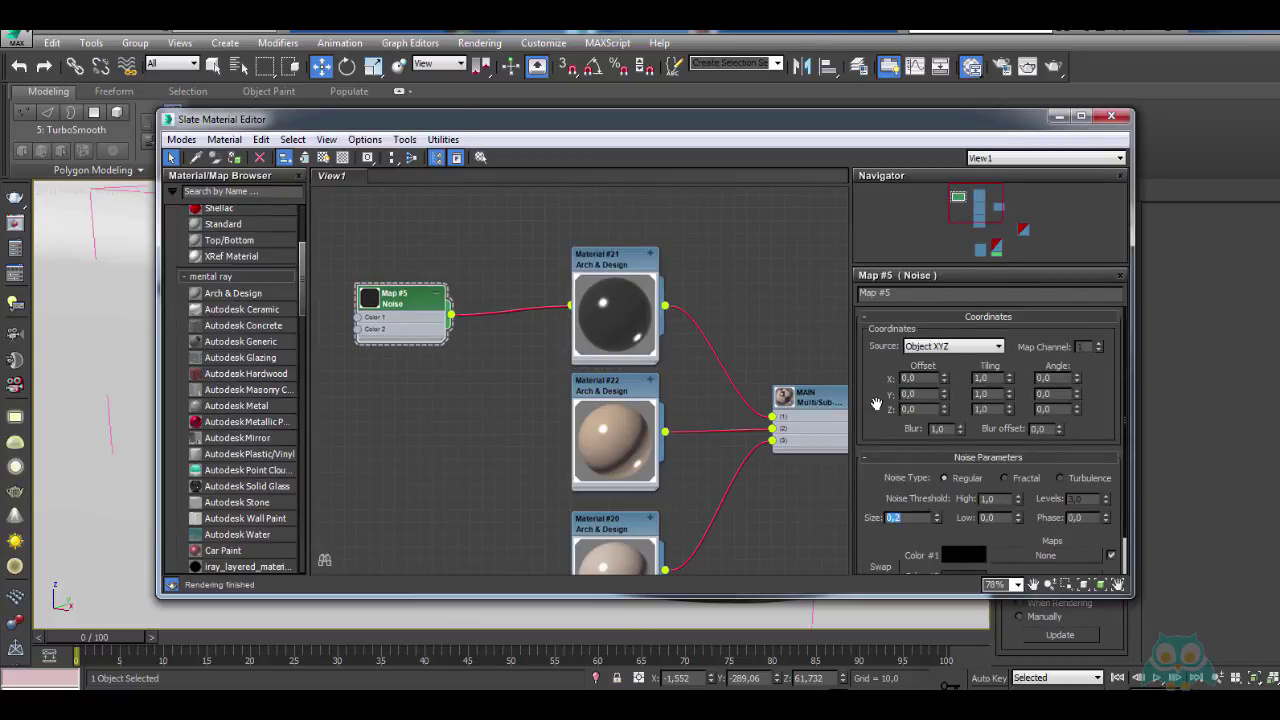
pyautogui.scroll(-1, 876, 403)
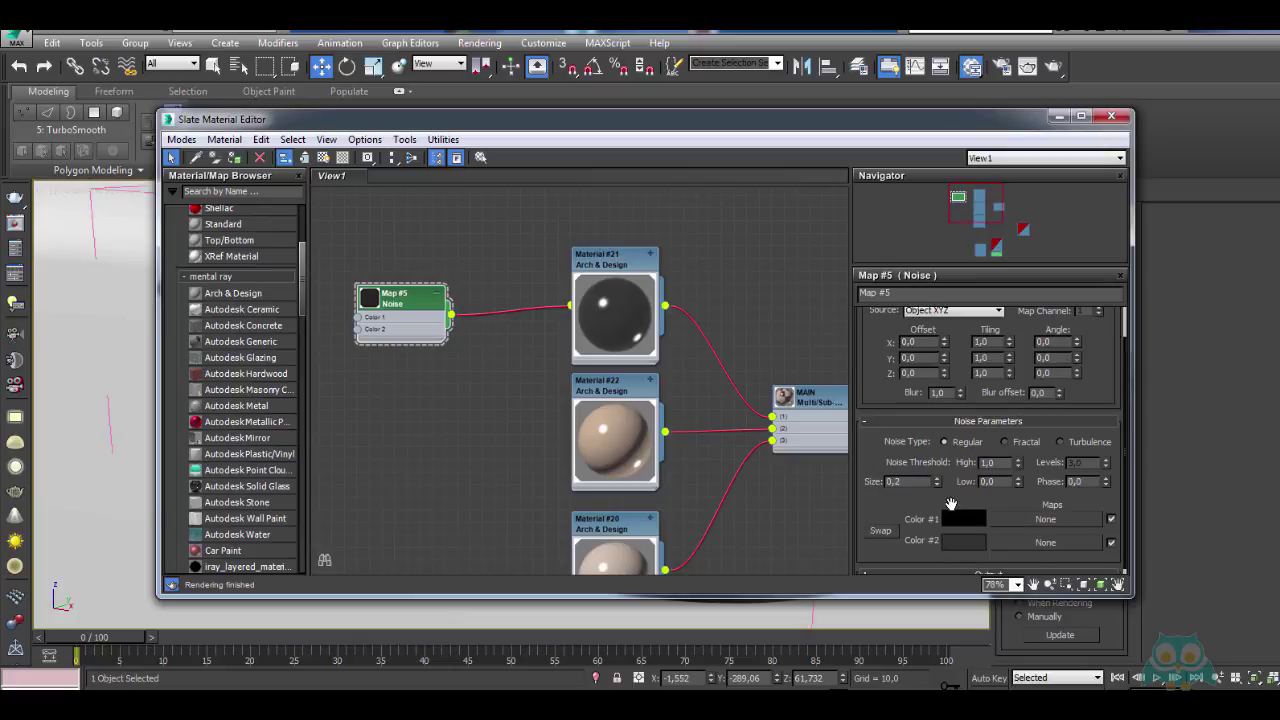
# Set the reflectivity of Material #21 to 0,65 and its reflection glossiness to 0,38
pyautogui.click(615, 272)
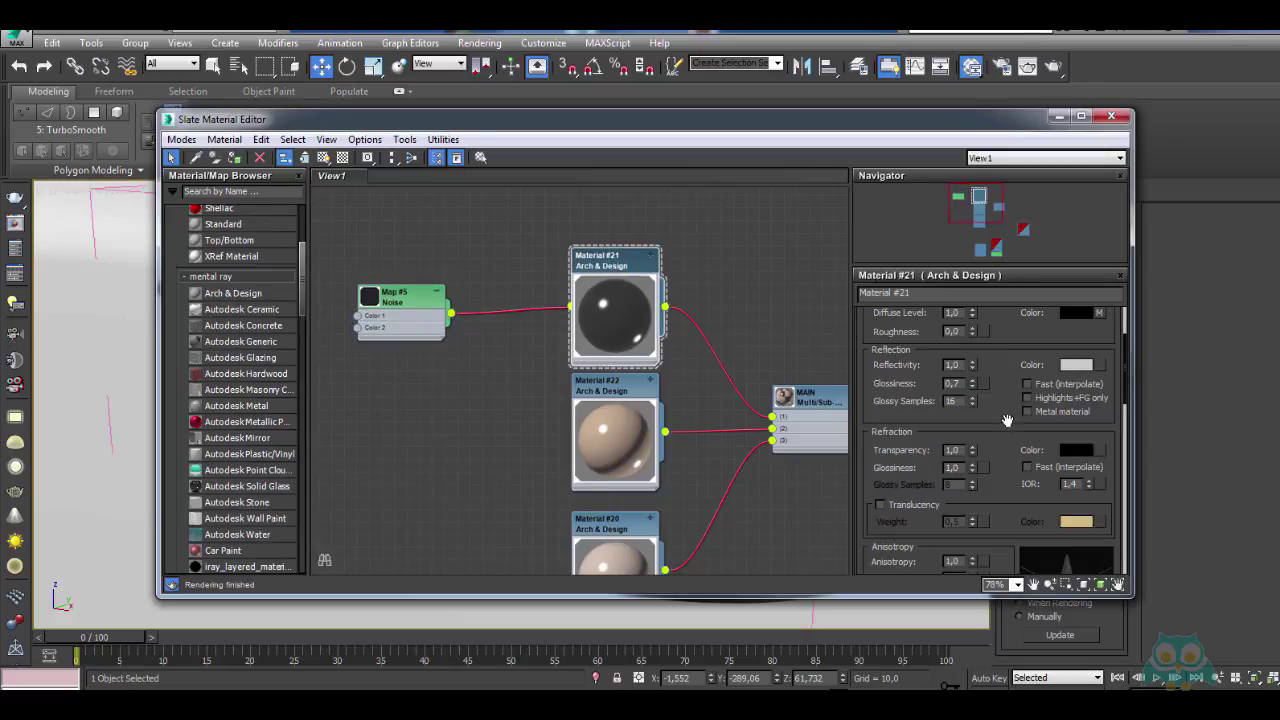
pyautogui.moveTo(1007, 420)
pyautogui.mouseDown()
pyautogui.moveTo(991, 297)
pyautogui.moveTo(989, 415)
pyautogui.mouseUp()
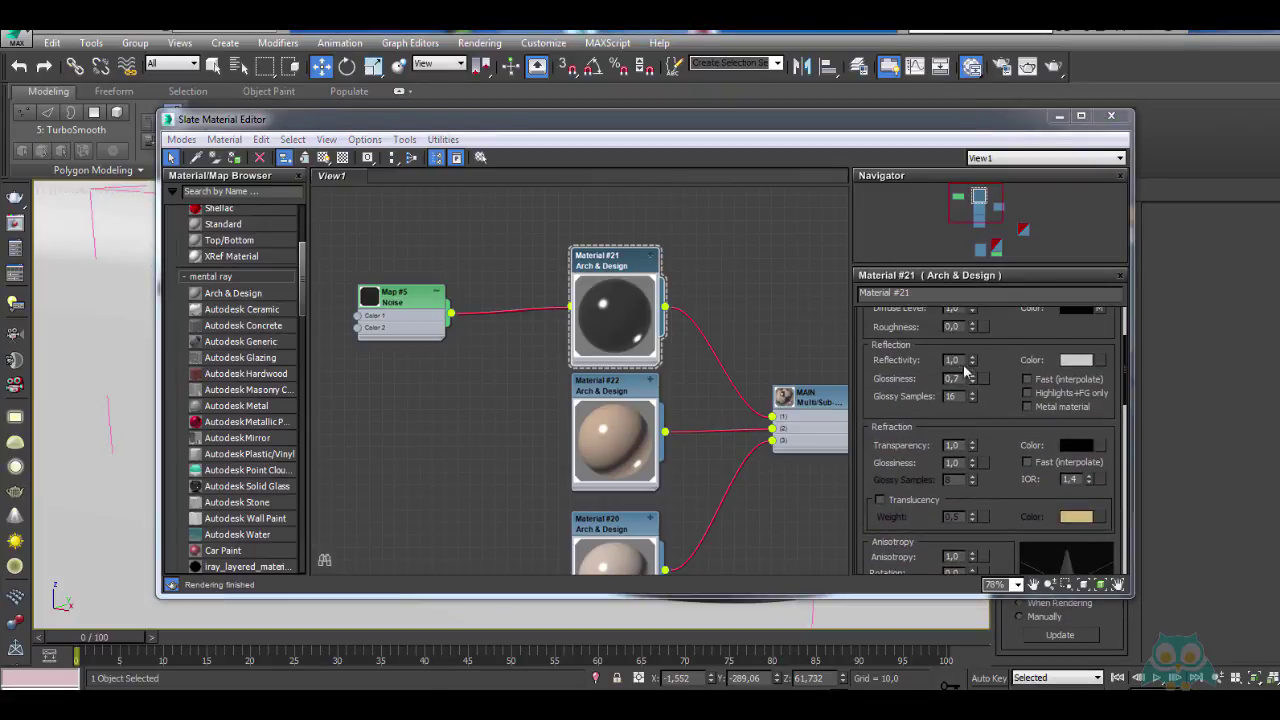
pyautogui.moveTo(961, 361); pyautogui.dragTo(890, 363)
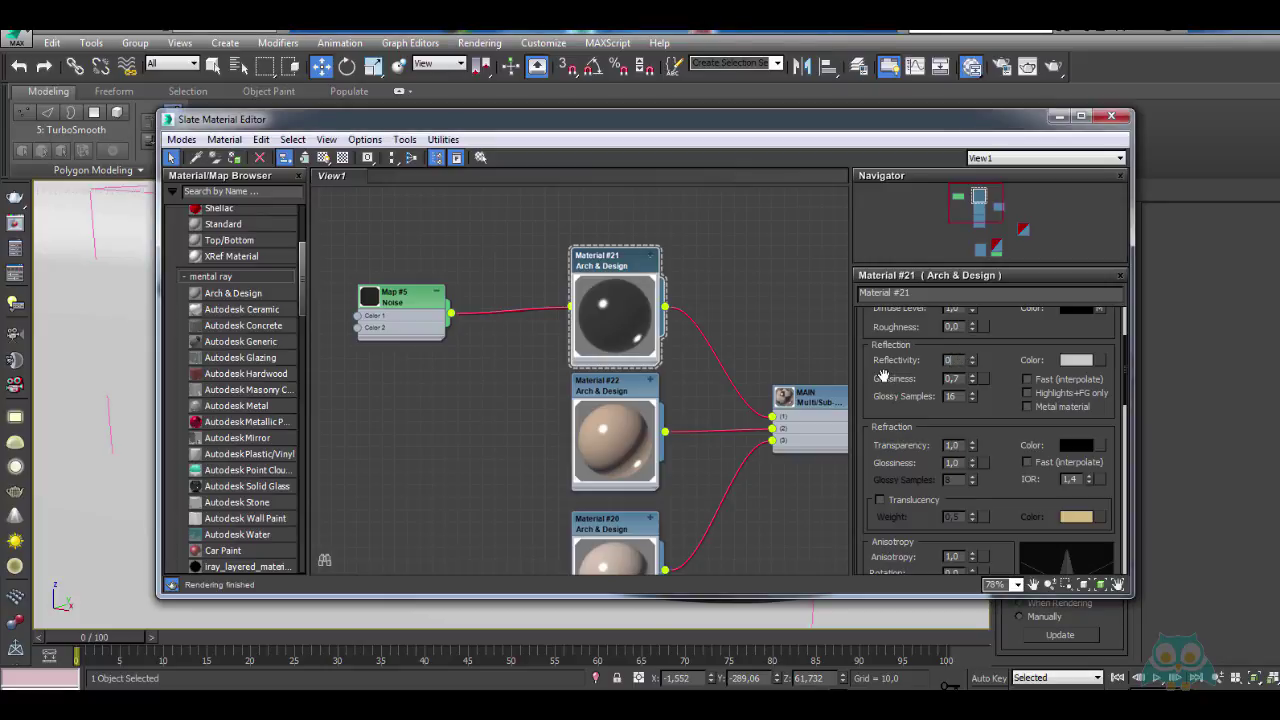
pyautogui.write('0,65')
pyautogui.press('Return')
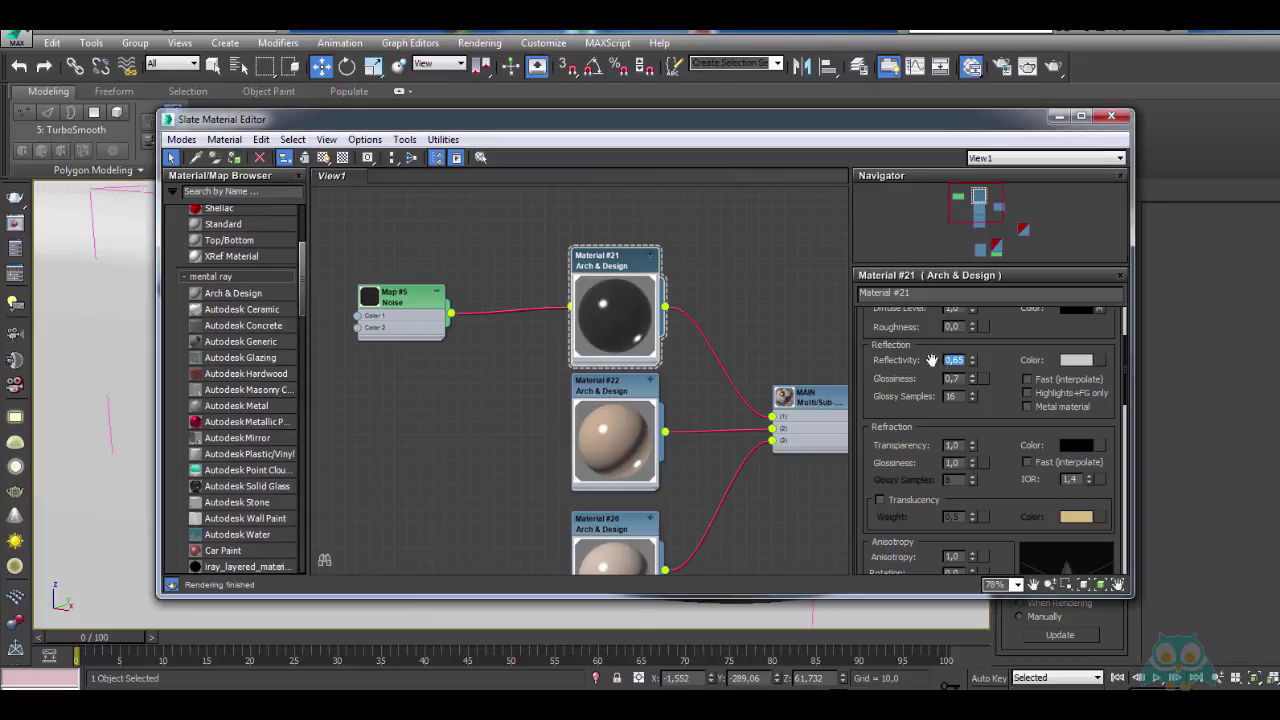
pyautogui.click(953, 379)
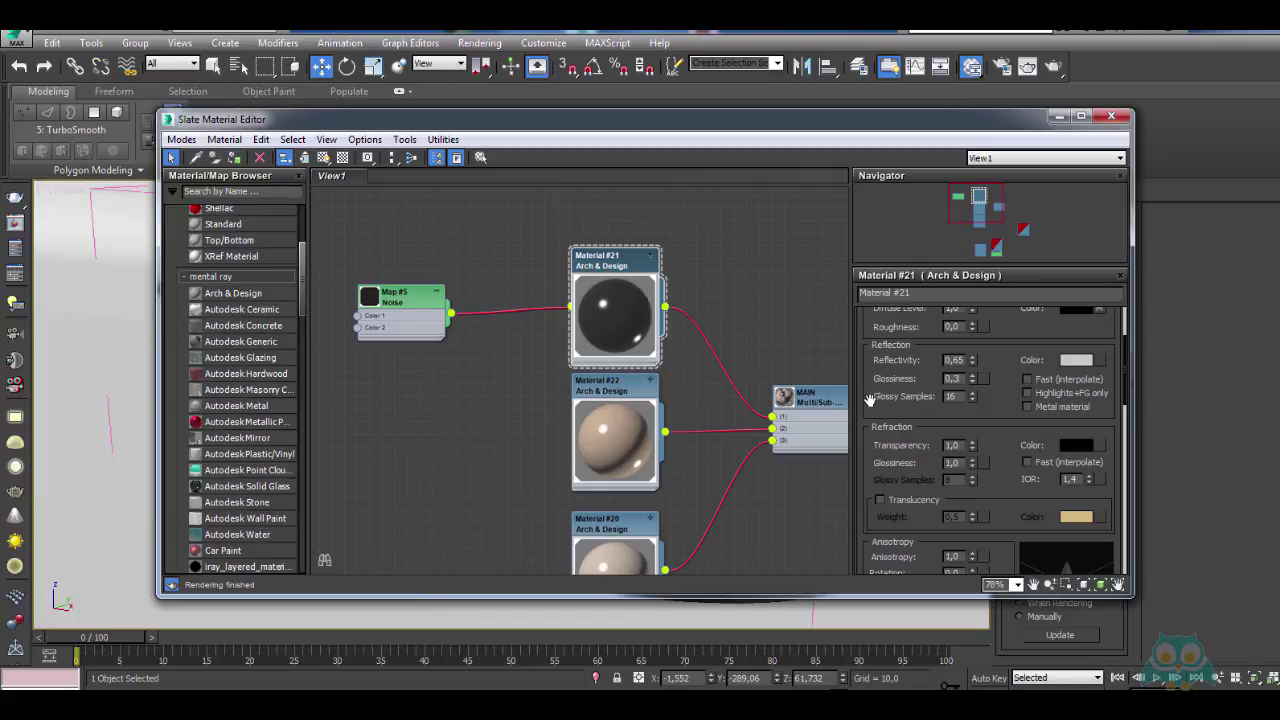
pyautogui.press('Return')
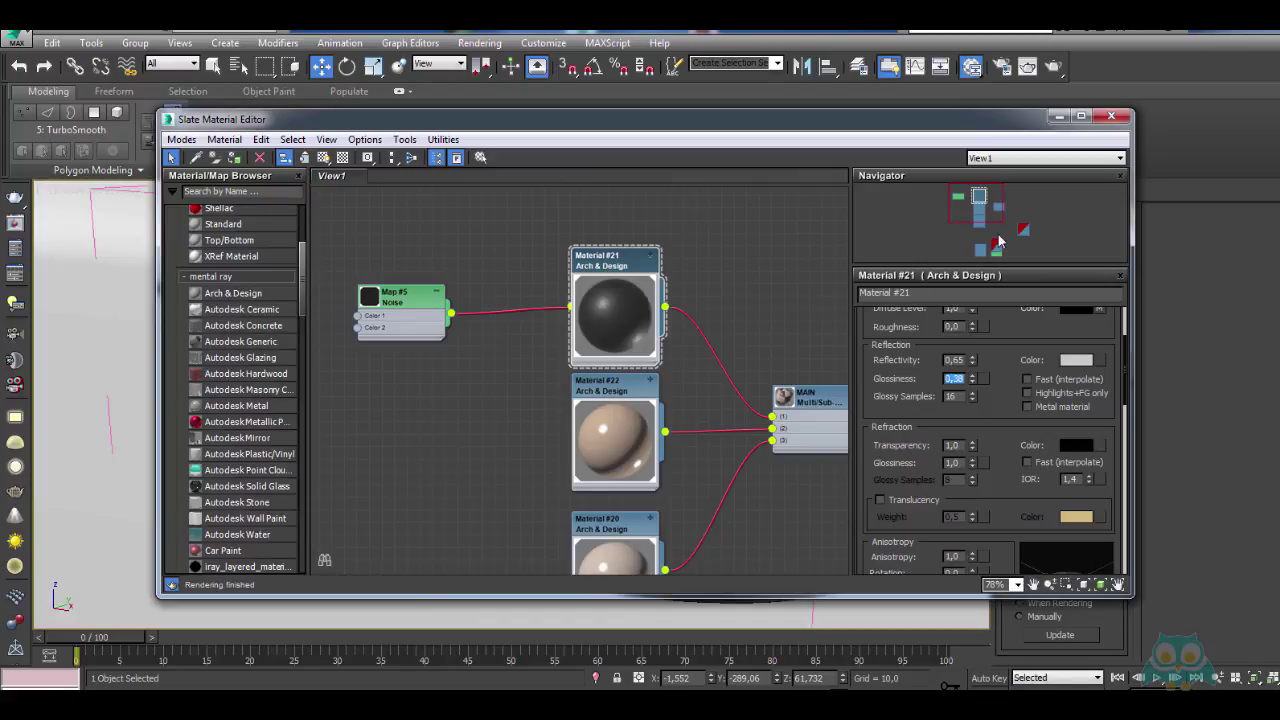
# Show Material #21 shaded in the viewport and temporarily move the Slate Material Editor aside to inspect the shoe
pyautogui.scroll(5, 605, 322)
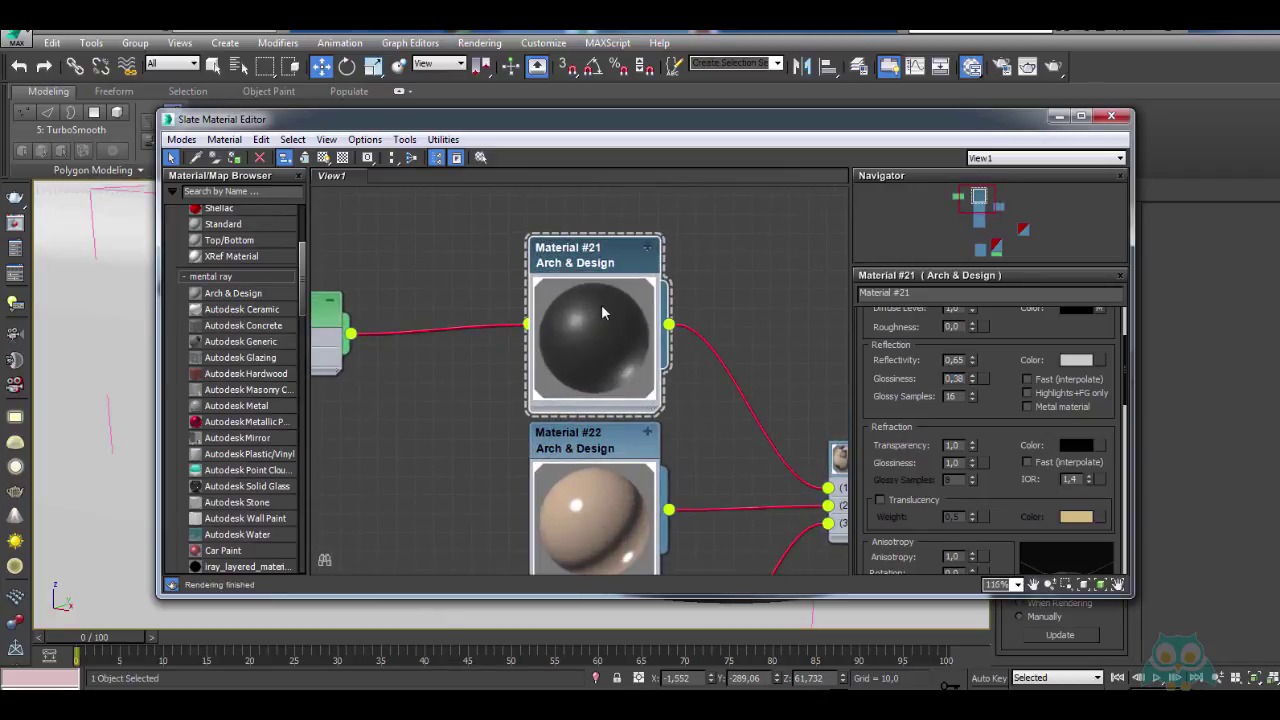
pyautogui.scroll(-2, 601, 306)
pyautogui.scroll(1, 620, 330)
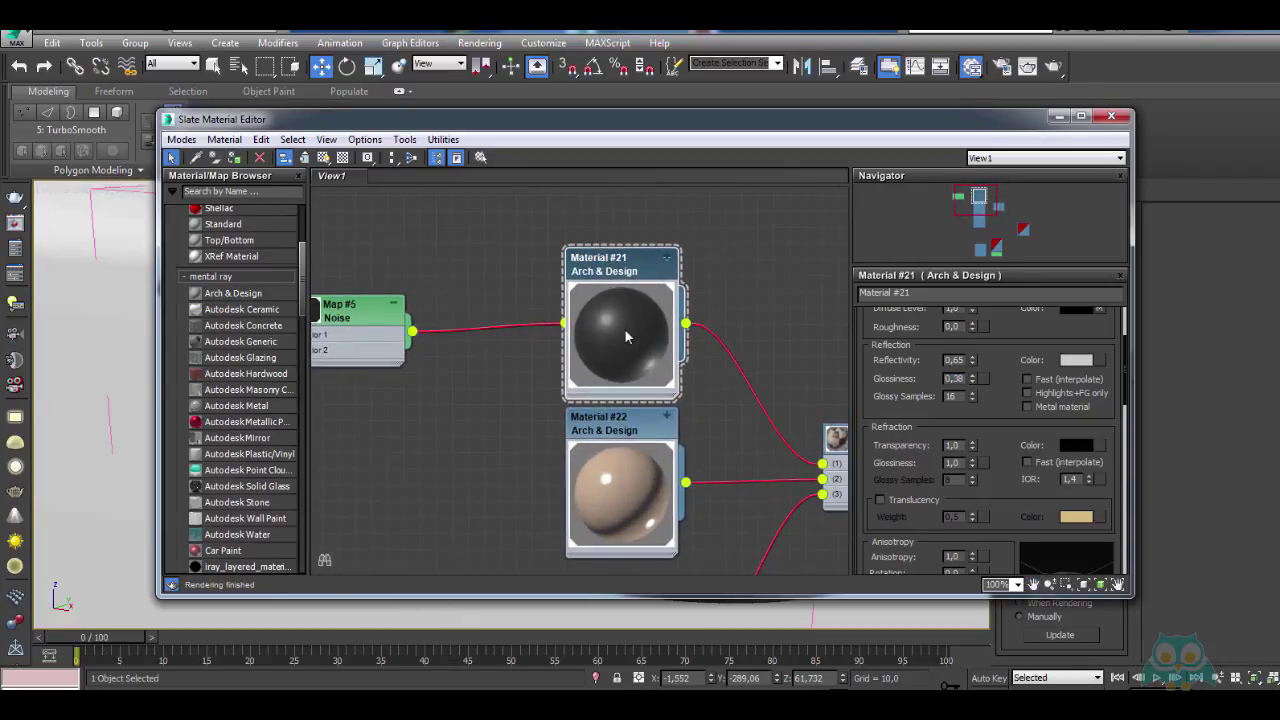
pyautogui.moveTo(554, 329); pyautogui.dragTo(680, 311, button='middle')
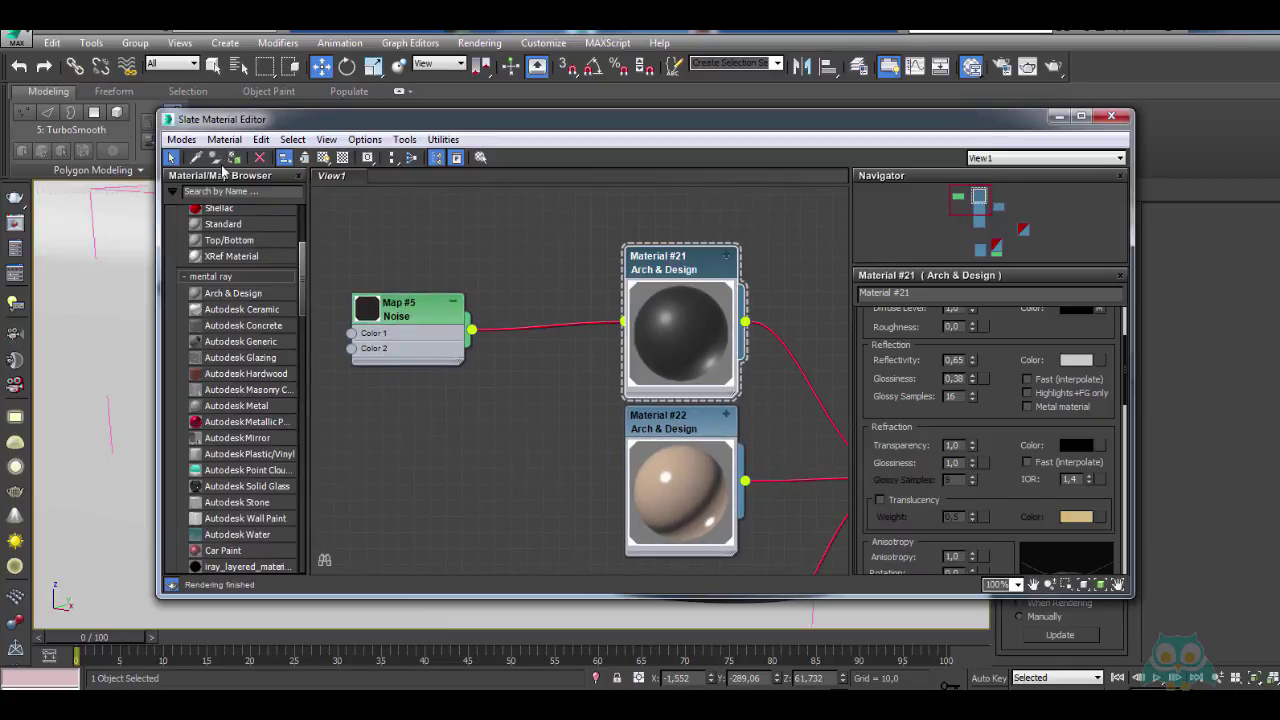
pyautogui.click(324, 158)
pyautogui.moveTo(617, 122); pyautogui.dragTo(489, 581)
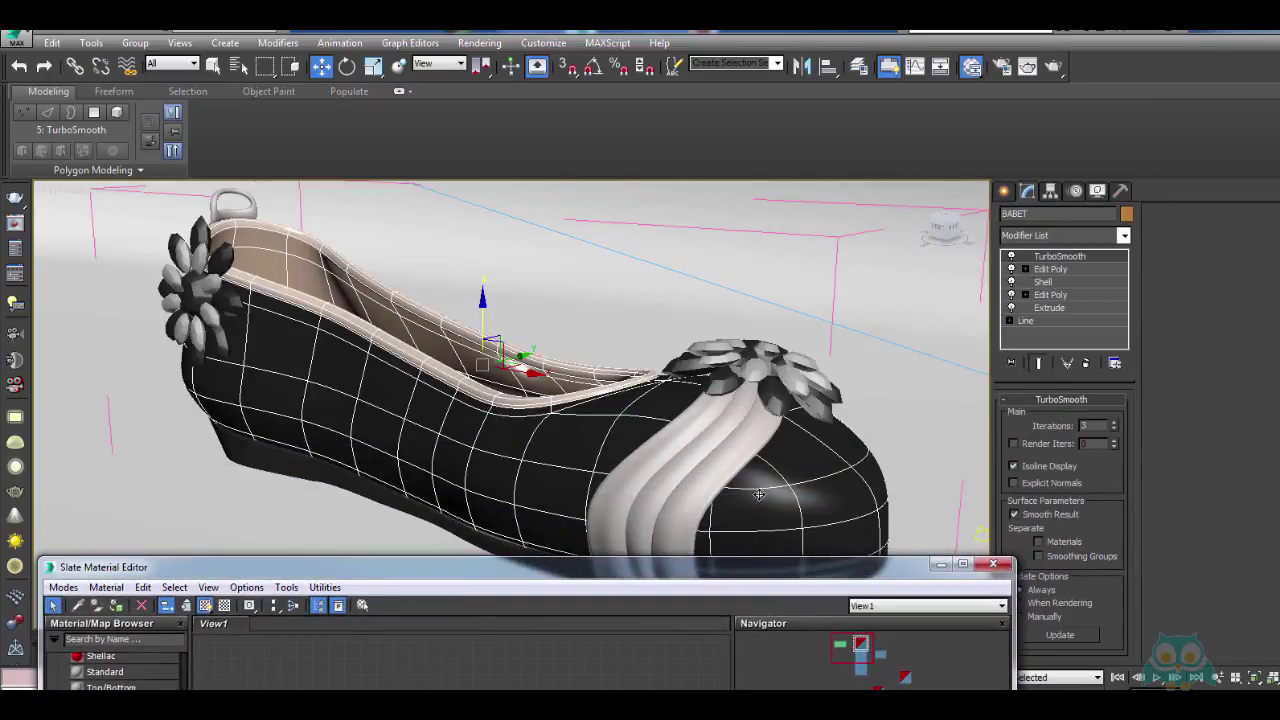
pyautogui.moveTo(685, 568); pyautogui.dragTo(703, 163)
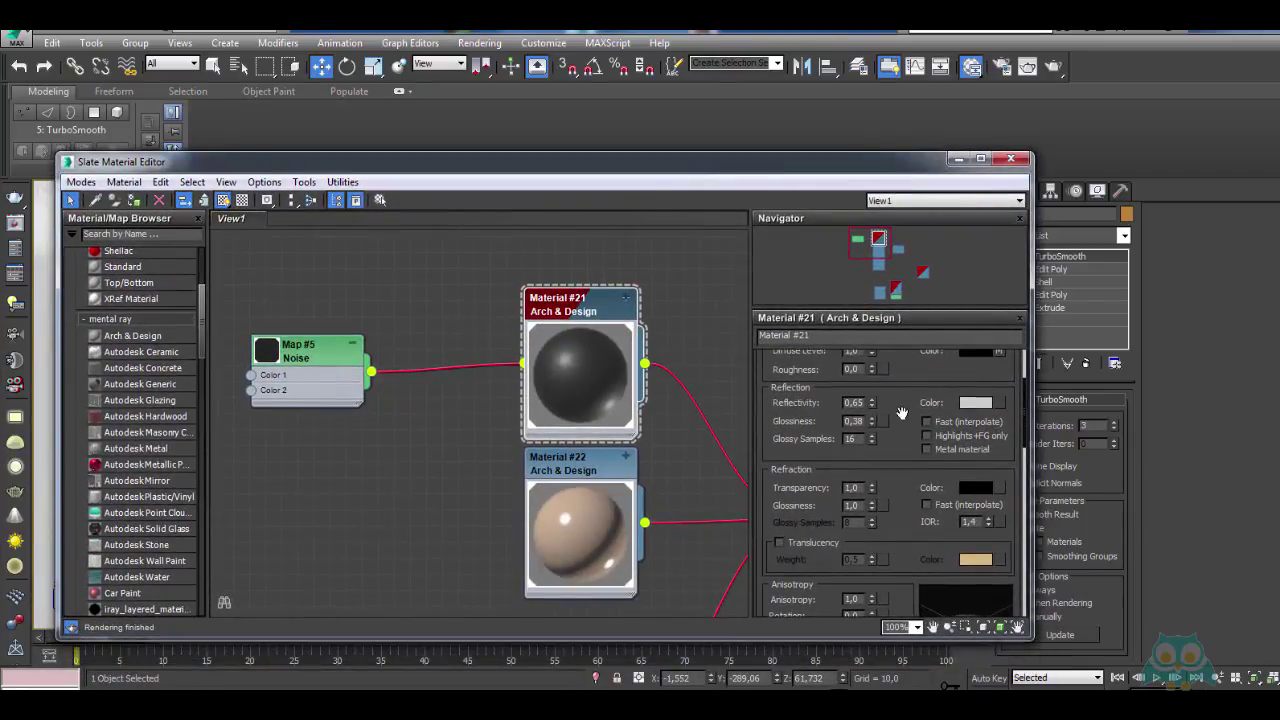
# Set the Bump amount of Material #21 to 1,0 in its special purpose maps
pyautogui.scroll(-5, 902, 412)
pyautogui.scroll(8, 895, 460)
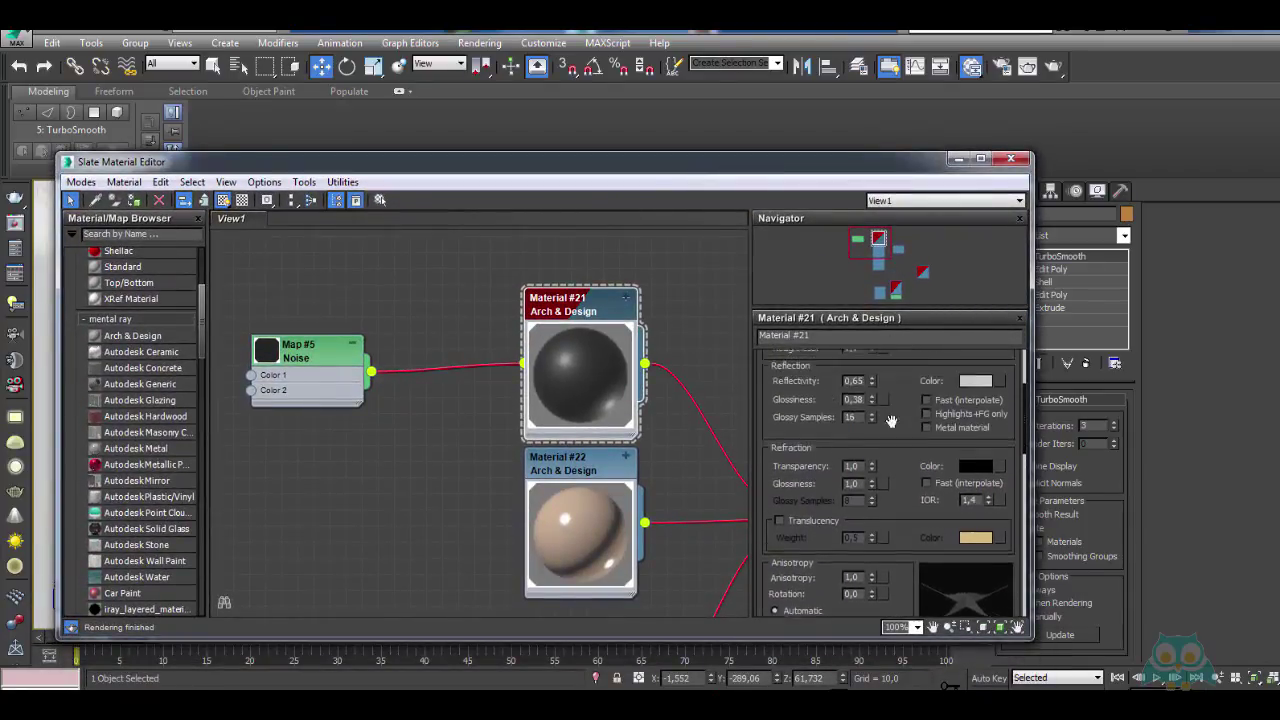
pyautogui.scroll(-5, 893, 495)
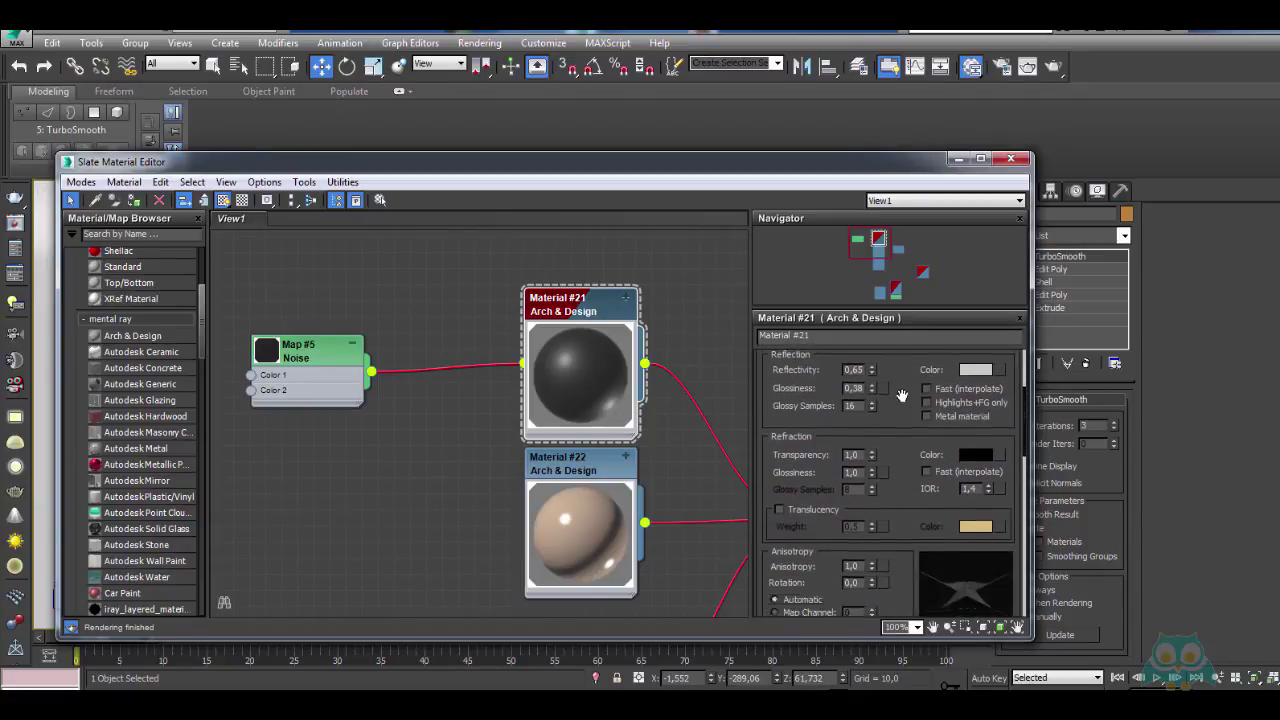
pyautogui.scroll(-4, 900, 400)
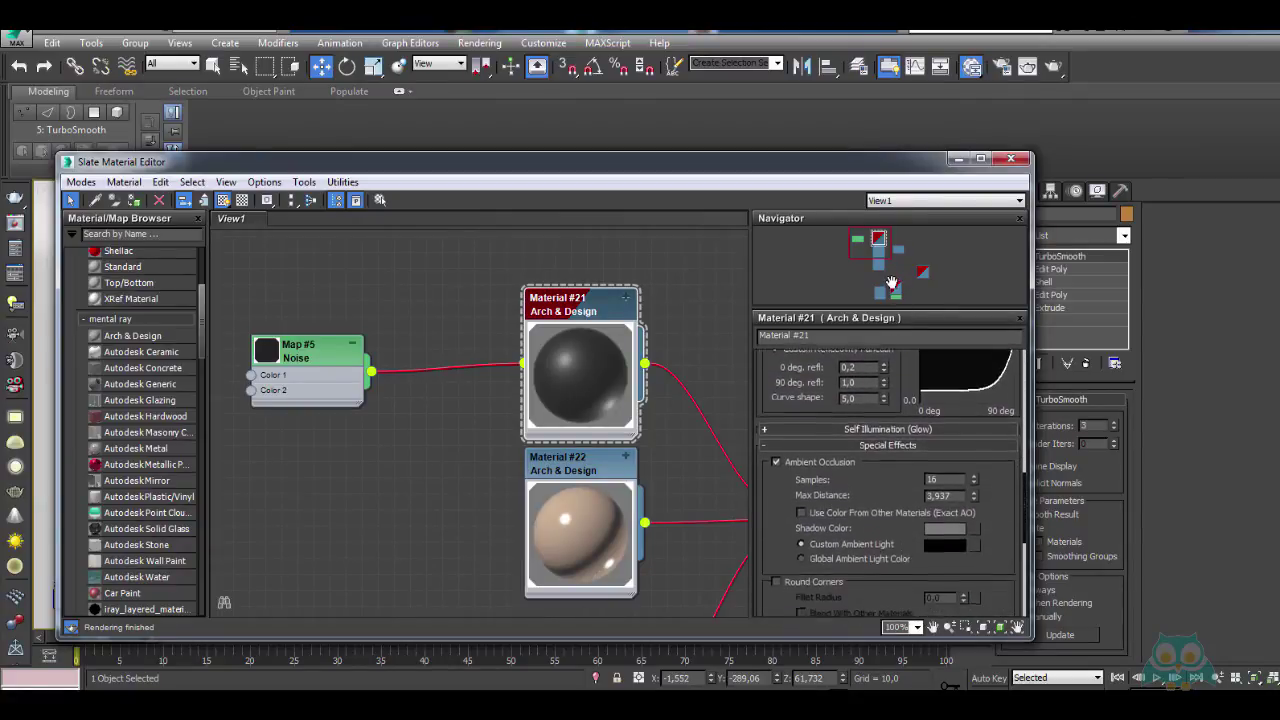
pyautogui.scroll(-2, 872, 490)
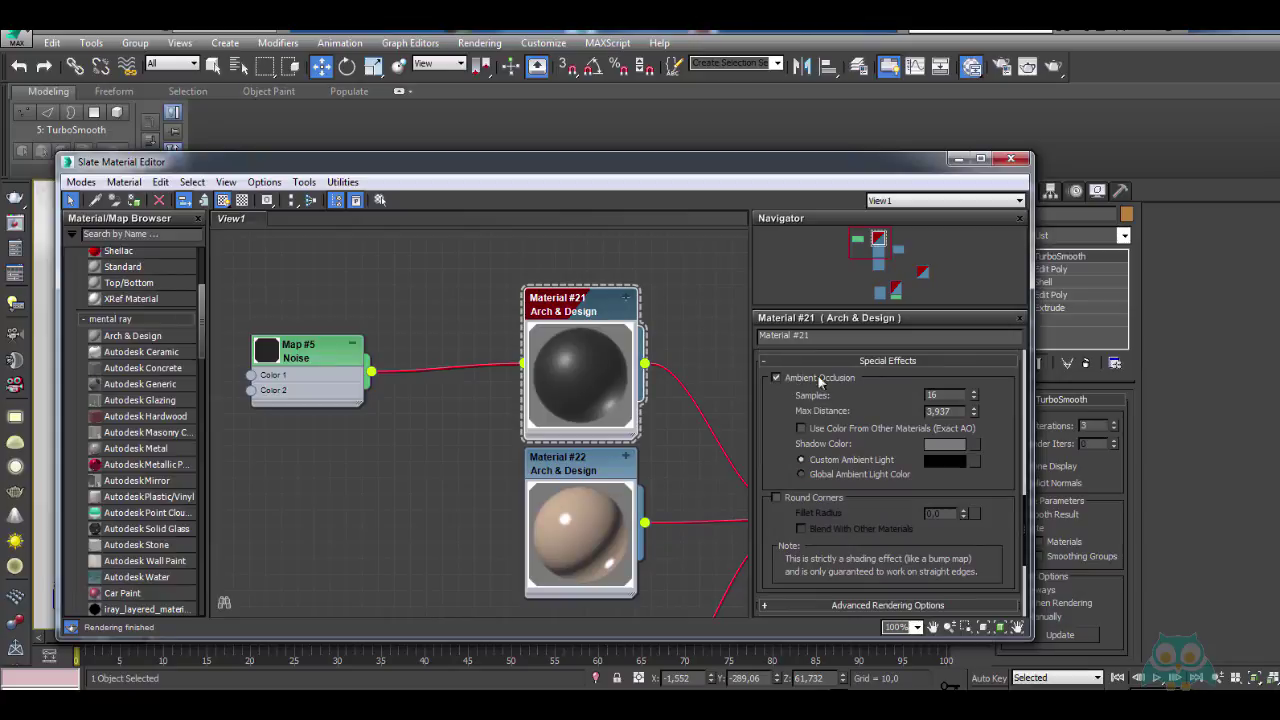
pyautogui.scroll(5, 873, 400)
pyautogui.scroll(2, 875, 533)
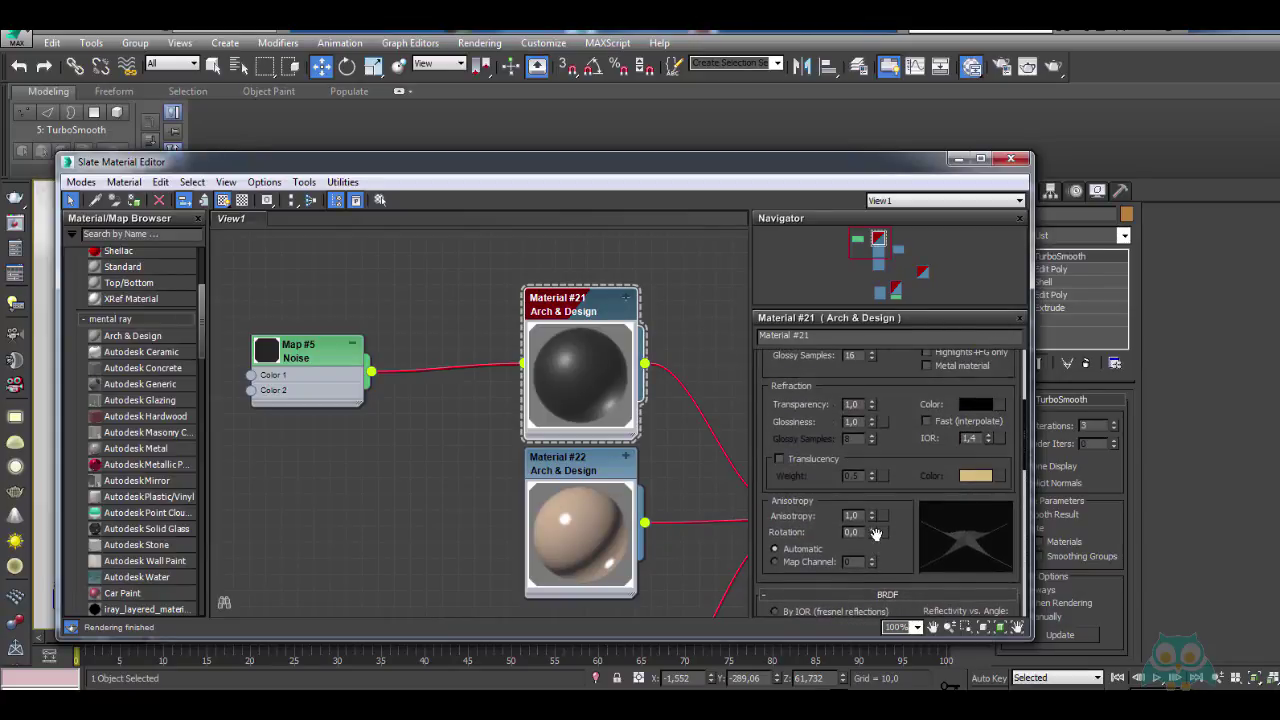
pyautogui.scroll(-5, 876, 533)
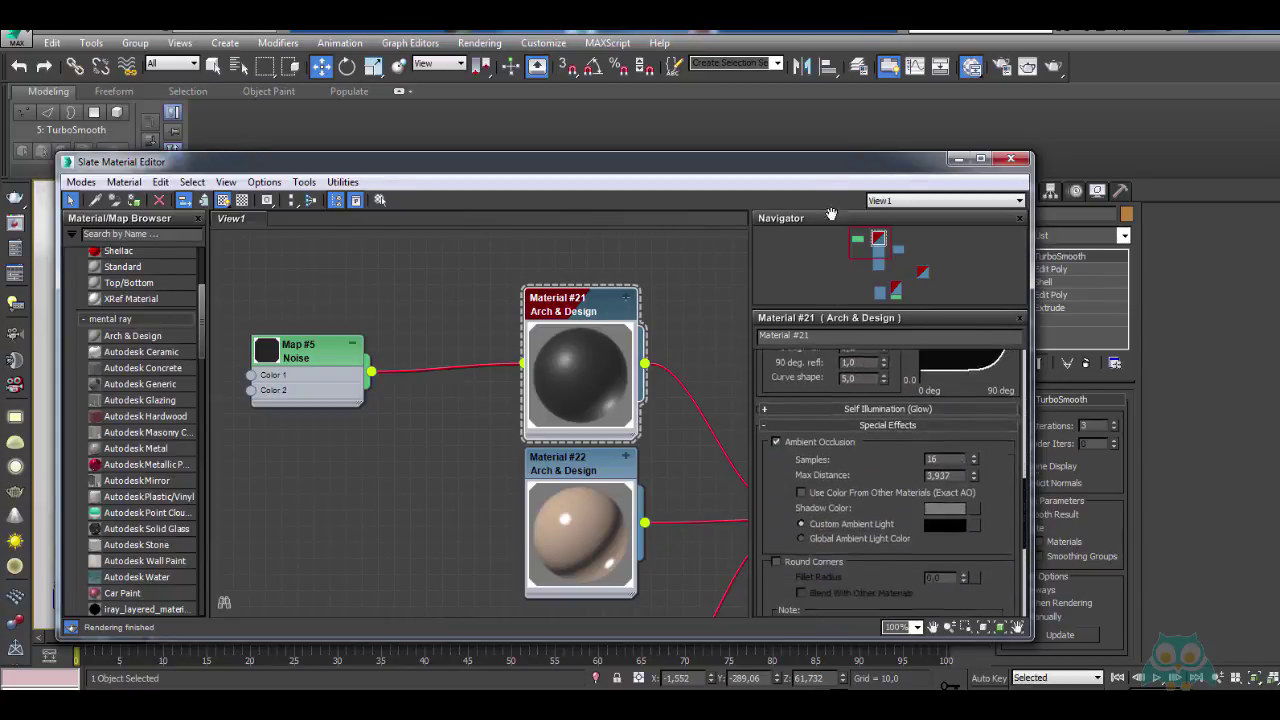
pyautogui.scroll(-5, 790, 480)
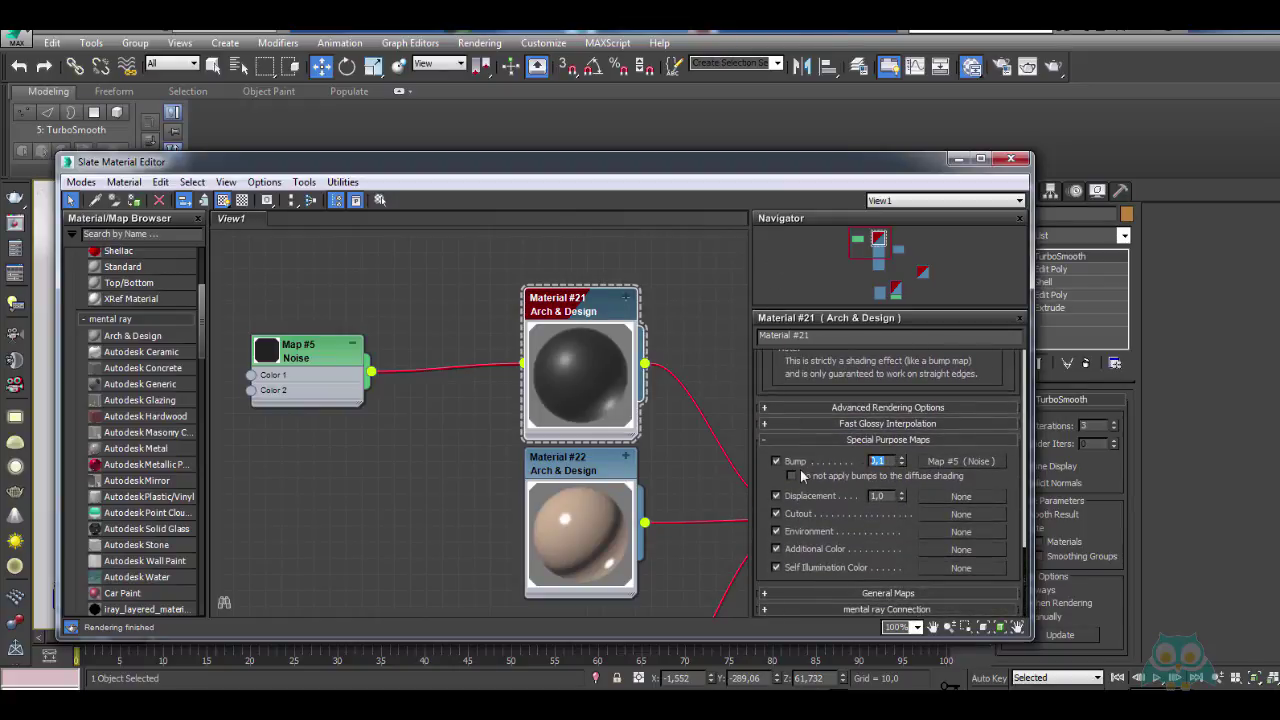
pyautogui.moveTo(802, 475)
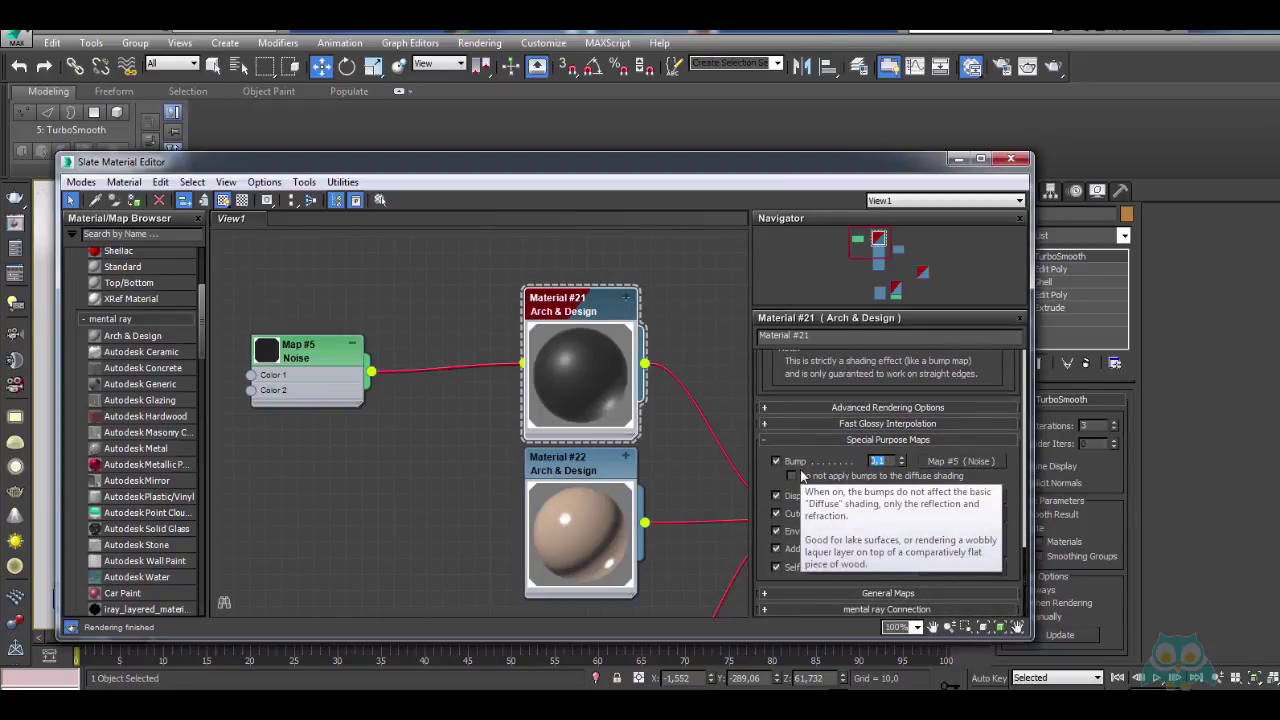
pyautogui.write('1')
pyautogui.press('Return')
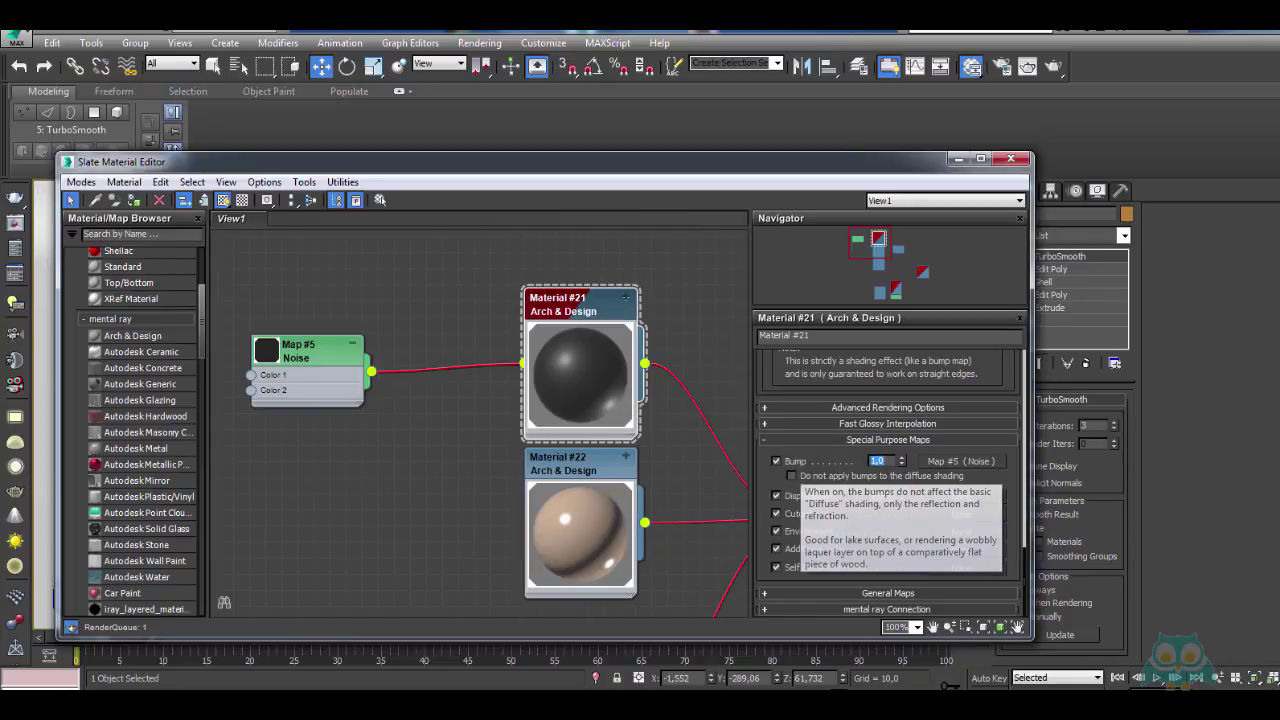
# Enlarge the Noise map's node preview and place the node closer to Material #21
pyautogui.moveTo(269, 371); pyautogui.dragTo(290, 380, button='middle')
pyautogui.doubleClick(288, 360)
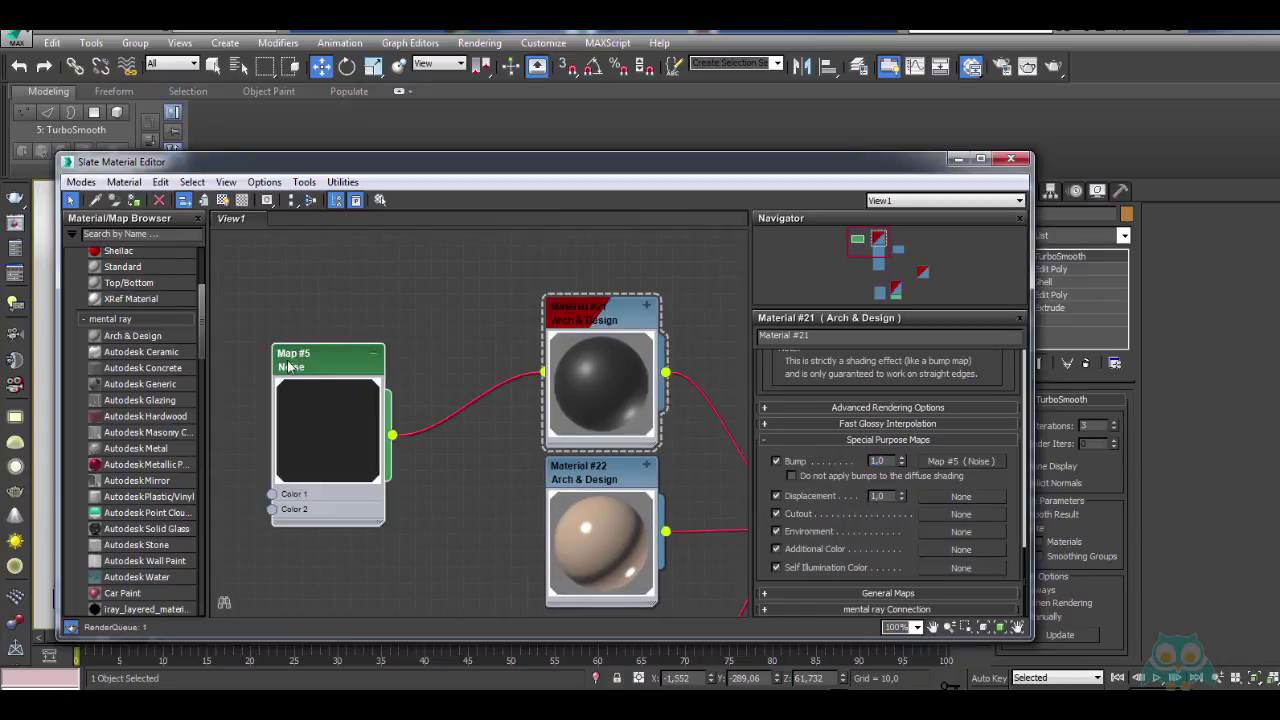
pyautogui.scroll(5, 460, 360)
pyautogui.moveTo(481, 284); pyautogui.dragTo(455, 284)
pyautogui.scroll(1, 459, 390)
pyautogui.scroll(-2, 459, 390)
pyautogui.moveTo(487, 399); pyautogui.dragTo(400, 391, button='middle')
pyautogui.click(588, 275)
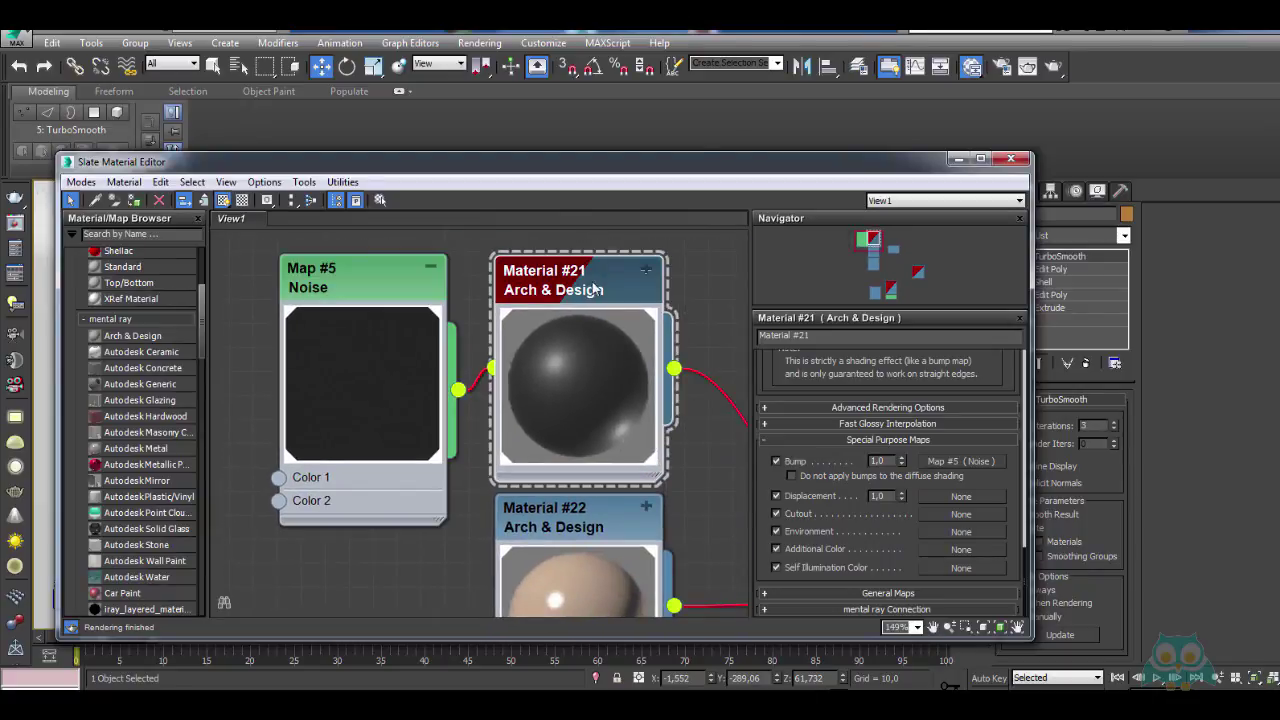
pyautogui.scroll(5, 788, 370)
# Set Color #2 of the Noise map to a dark grey with red, green and blue at 10
pyautogui.doubleClick(357, 261)
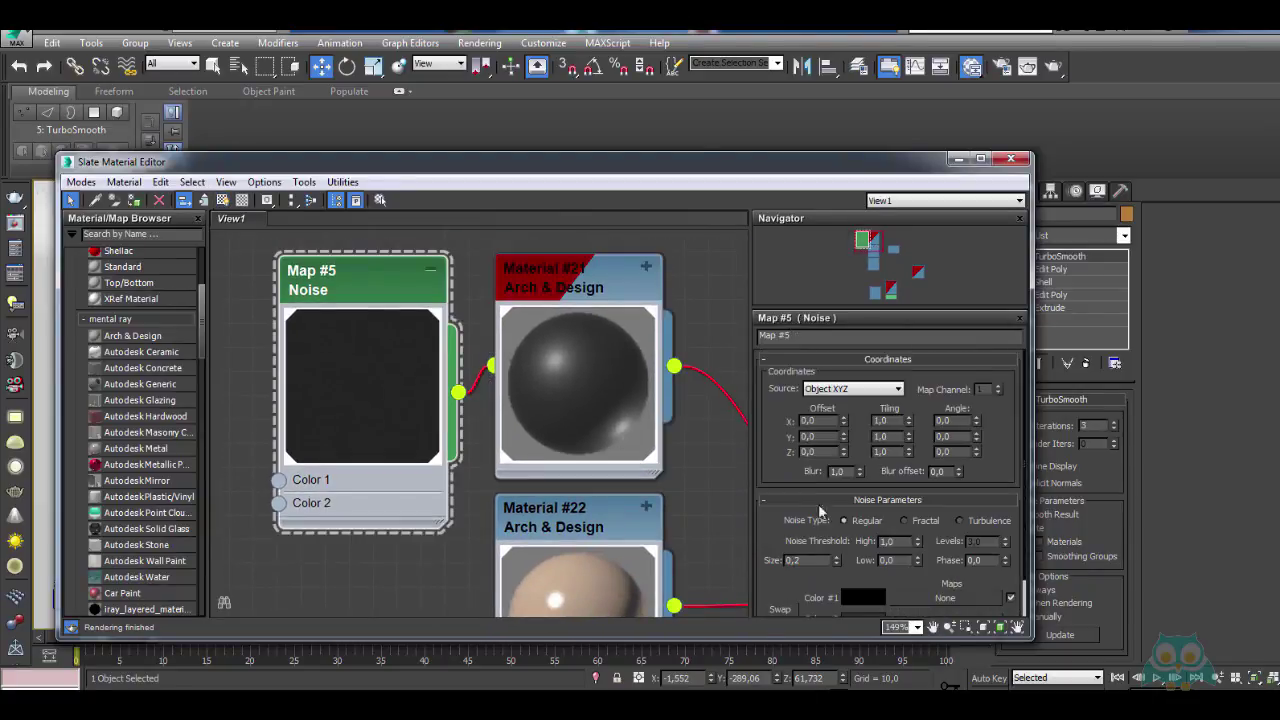
pyautogui.scroll(-2, 786, 456)
pyautogui.click(863, 575)
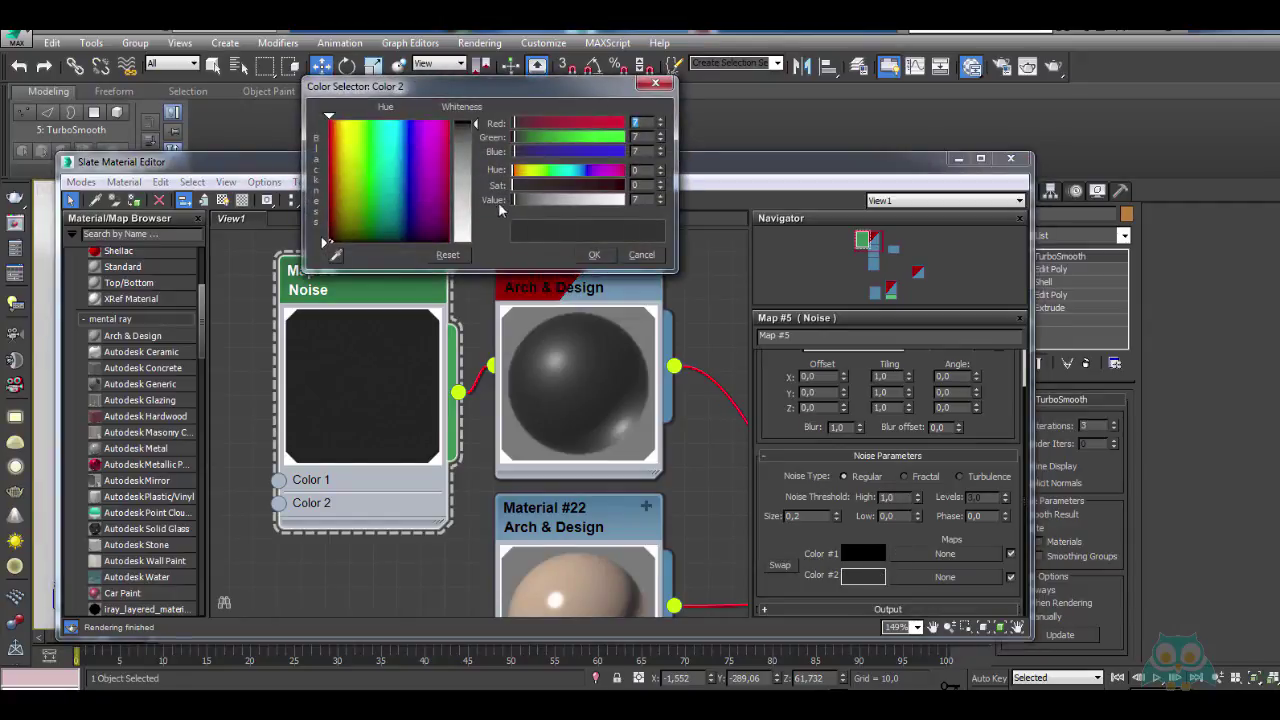
pyautogui.click(661, 198)
pyautogui.click(594, 255)
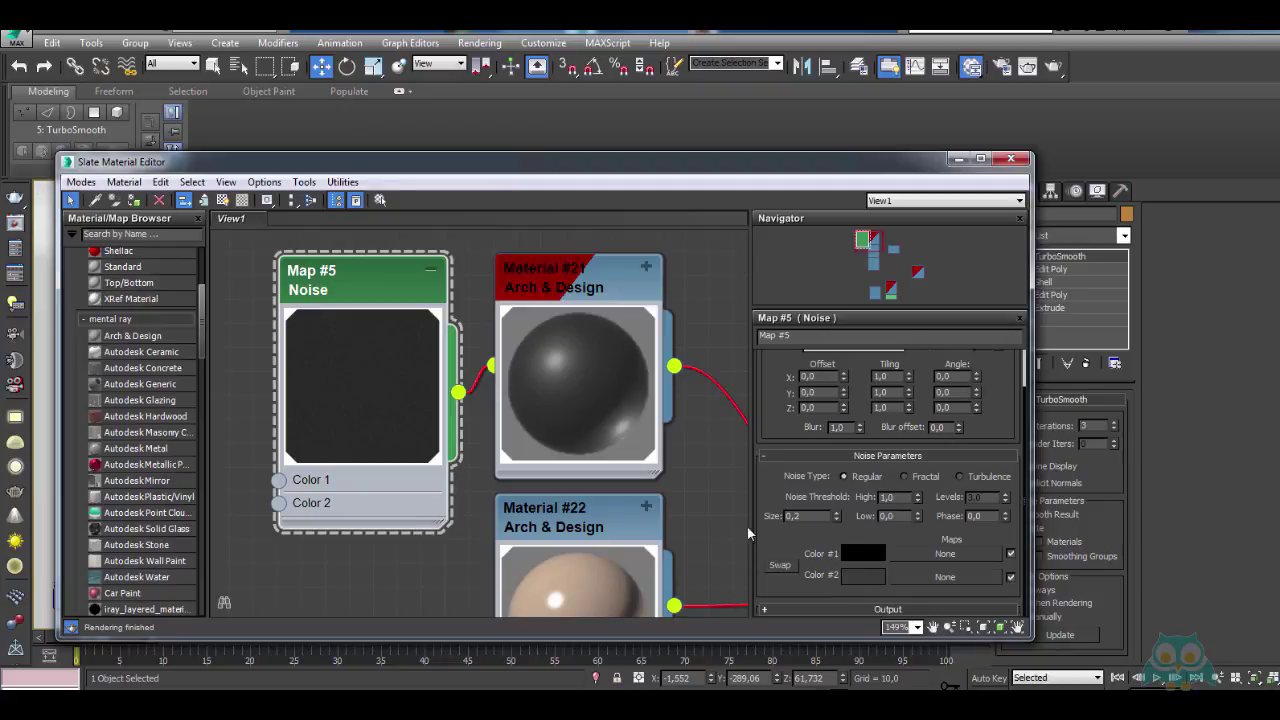
pyautogui.click(860, 577)
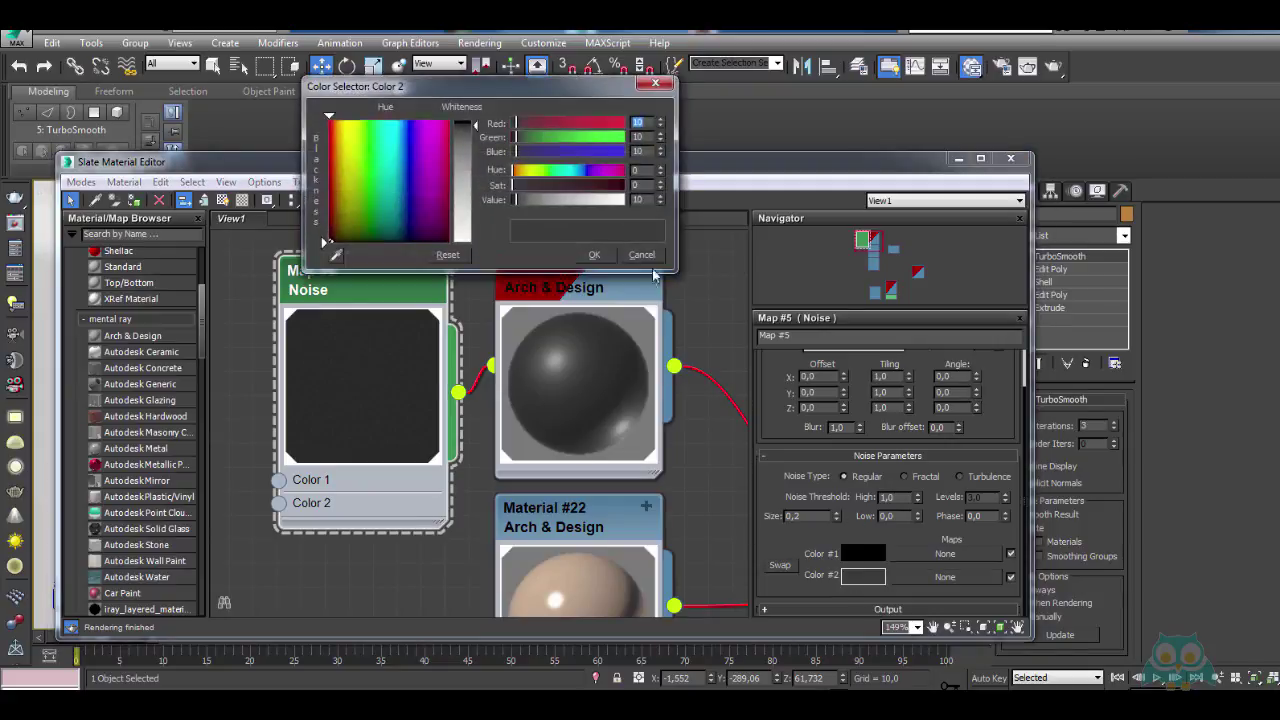
pyautogui.click(594, 255)
pyautogui.scroll(-5, 599, 449)
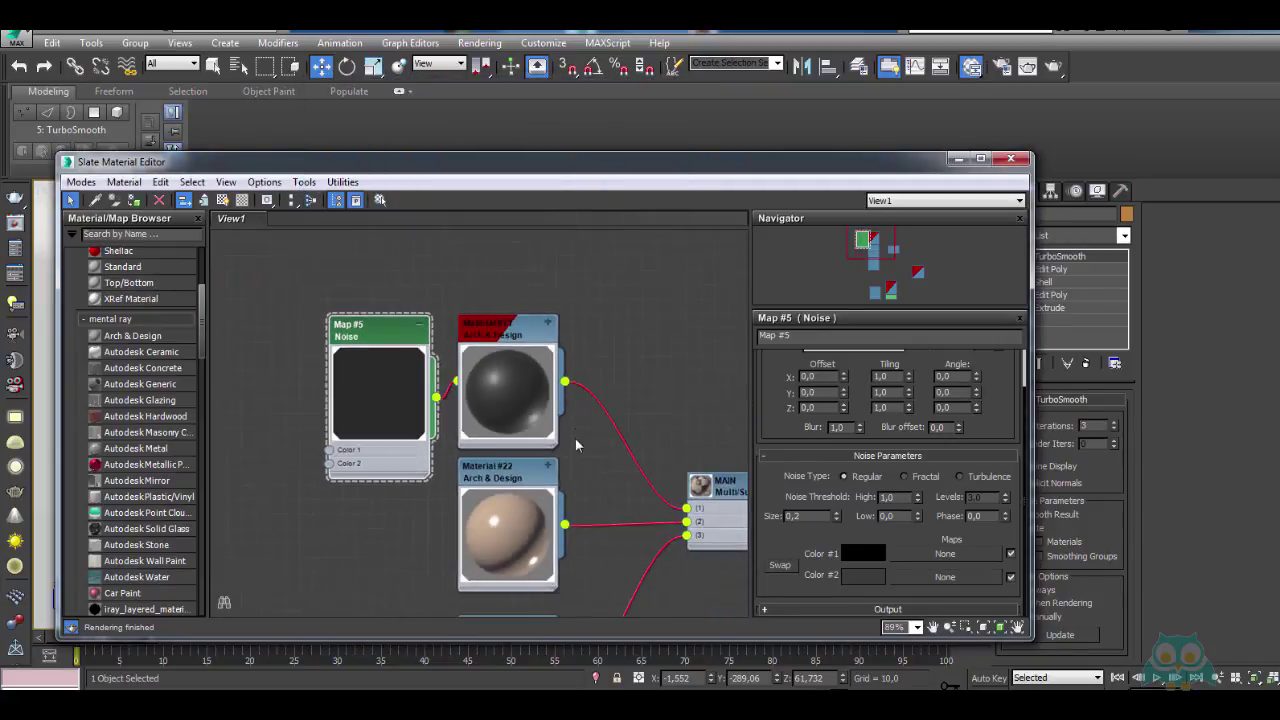
pyautogui.scroll(-1, 599, 449)
pyautogui.scroll(2, 640, 440)
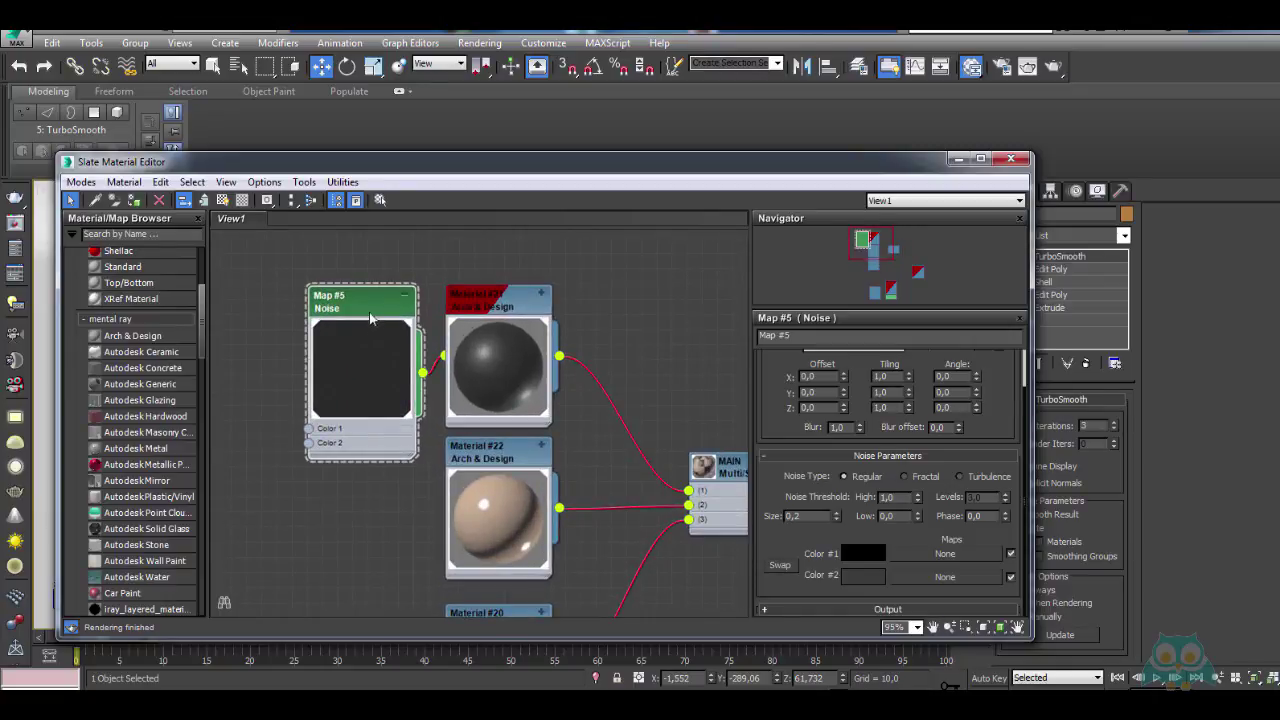
pyautogui.scroll(-4, 551, 409)
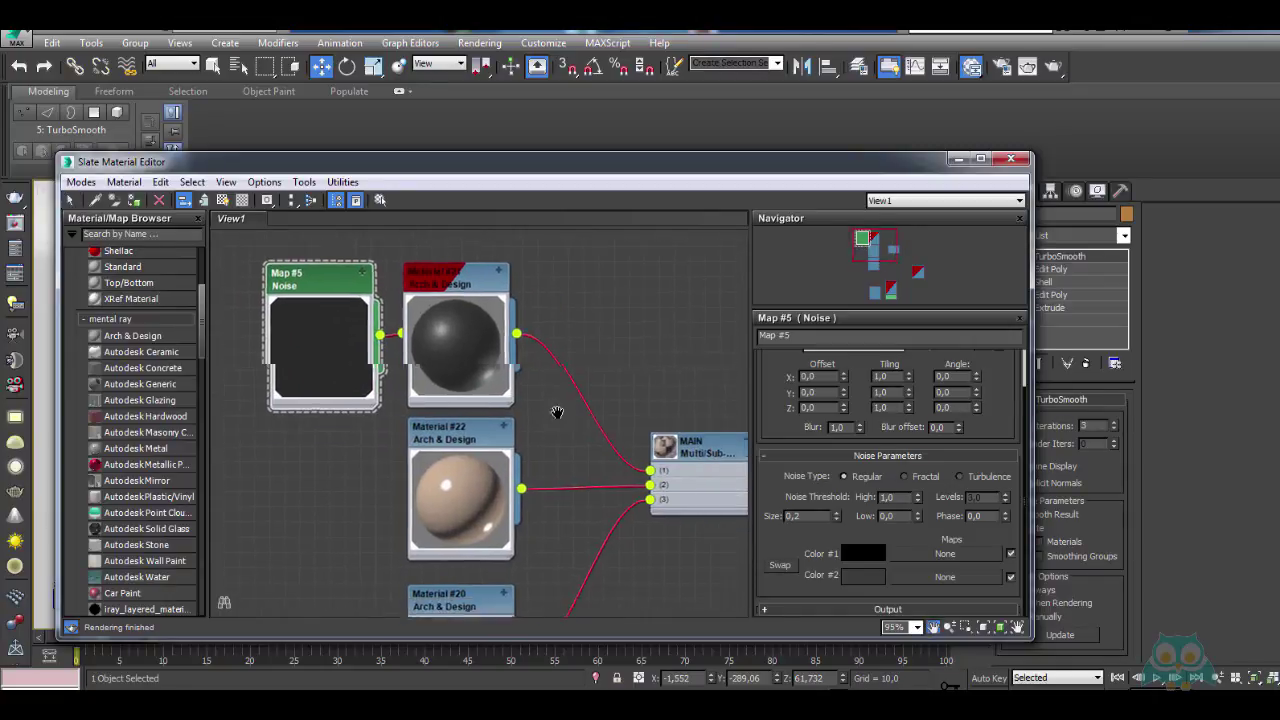
pyautogui.scroll(3, 501, 403)
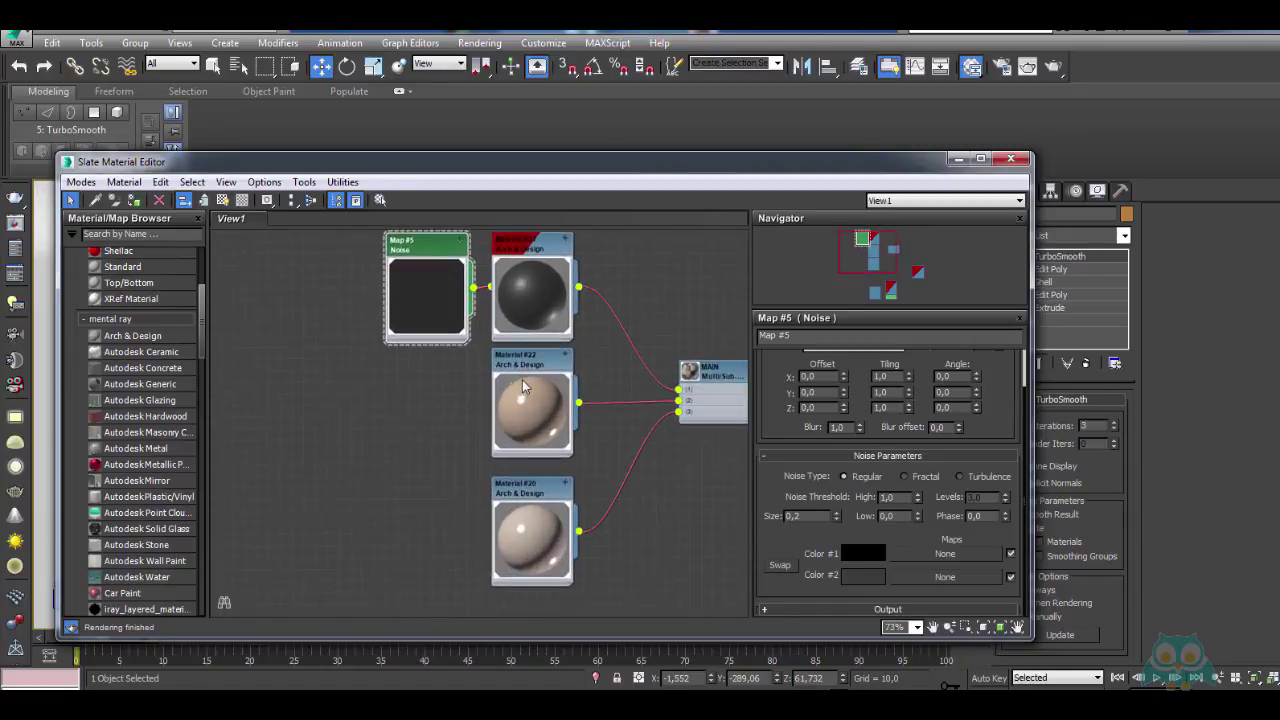
# Duplicate Material #21 together with its connected Noise map and place the copies beside Material #22
pyautogui.moveTo(323, 291); pyautogui.dragTo(566, 430)
pyautogui.moveTo(592, 385); pyautogui.dragTo(586, 305, button='middle')
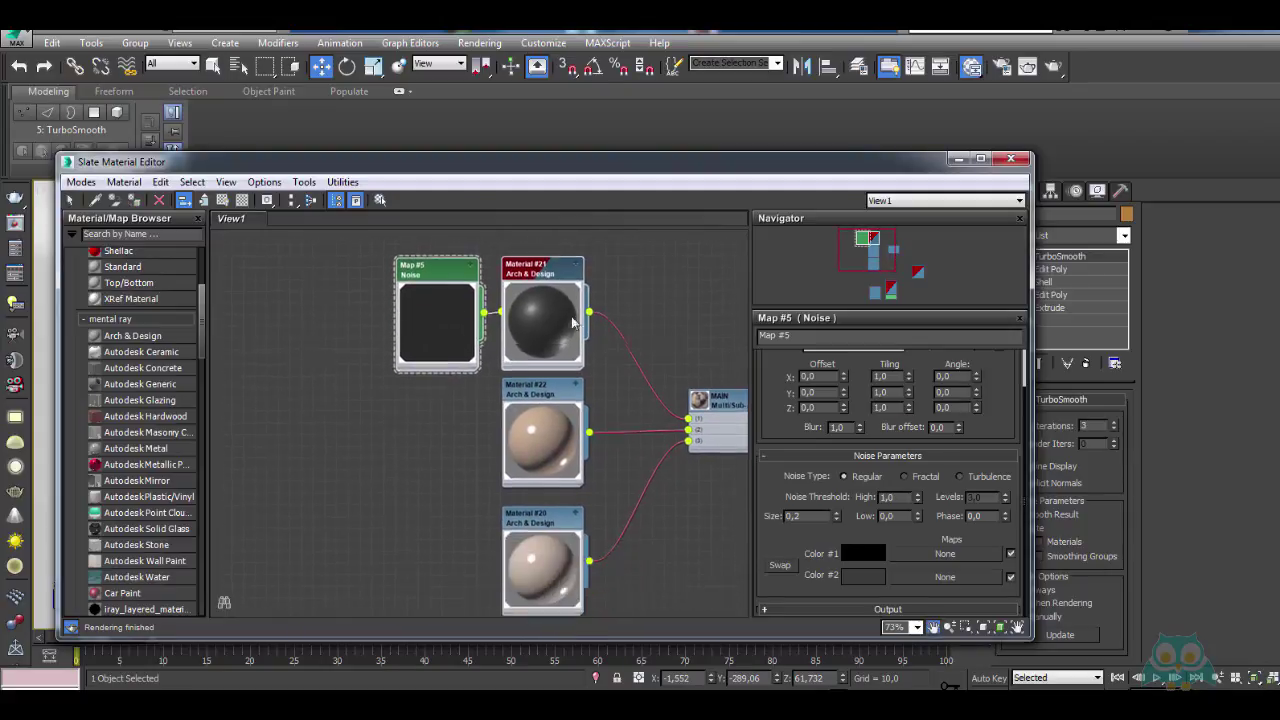
pyautogui.scroll(-2, 586, 305)
pyautogui.moveTo(378, 239); pyautogui.dragTo(577, 346)
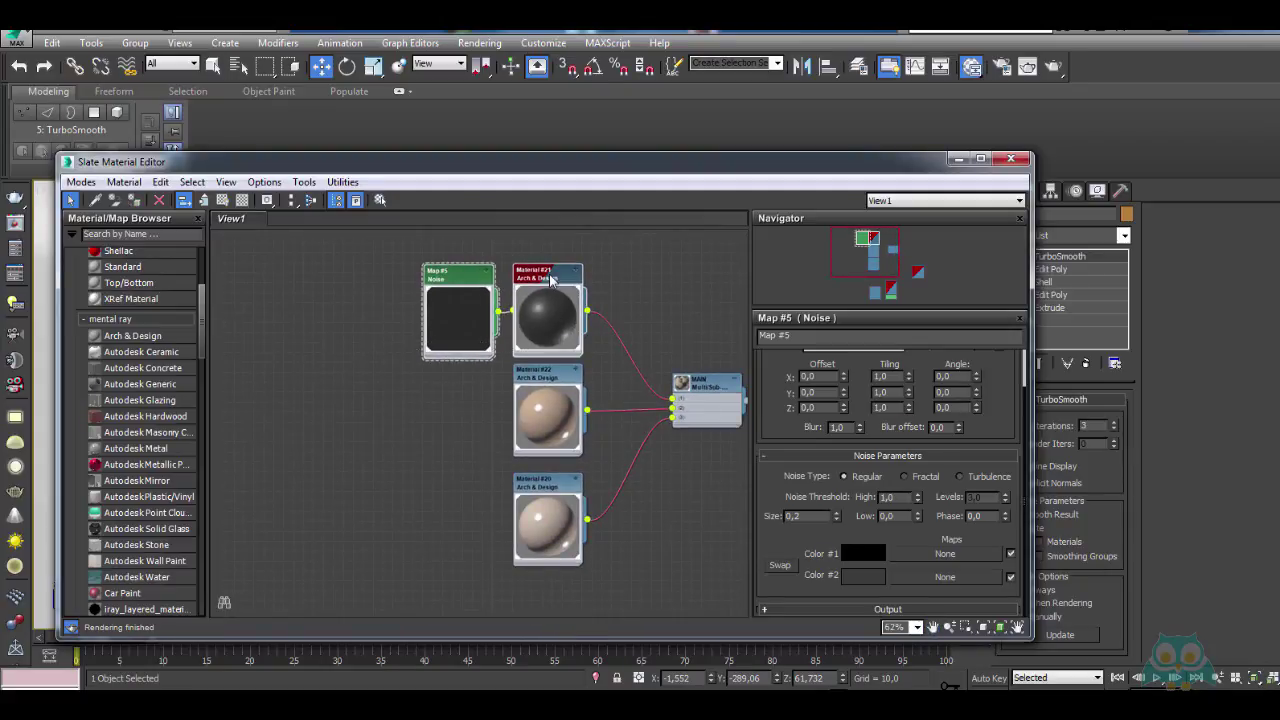
pyautogui.moveTo(550, 280)
pyautogui.keyDown('shift'); pyautogui.mouseDown()
pyautogui.moveTo(429, 400)
pyautogui.moveTo(400, 401)
pyautogui.mouseUp(); pyautogui.keyUp('shift')
pyautogui.moveTo(426, 411); pyautogui.dragTo(419, 389, button='middle')
pyautogui.scroll(2, 420, 389)
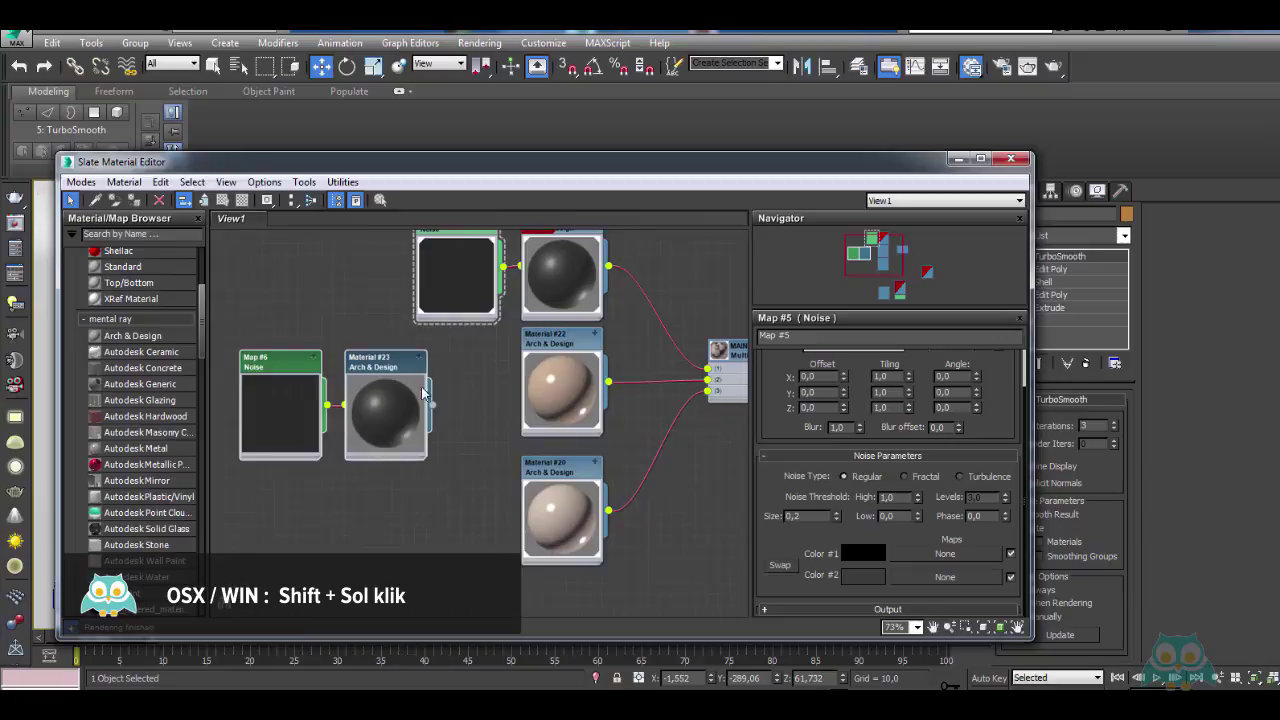
# Copy the diffuse color of Material #22 and paste it into the diffuse color of Material #23
pyautogui.doubleClick(555, 358)
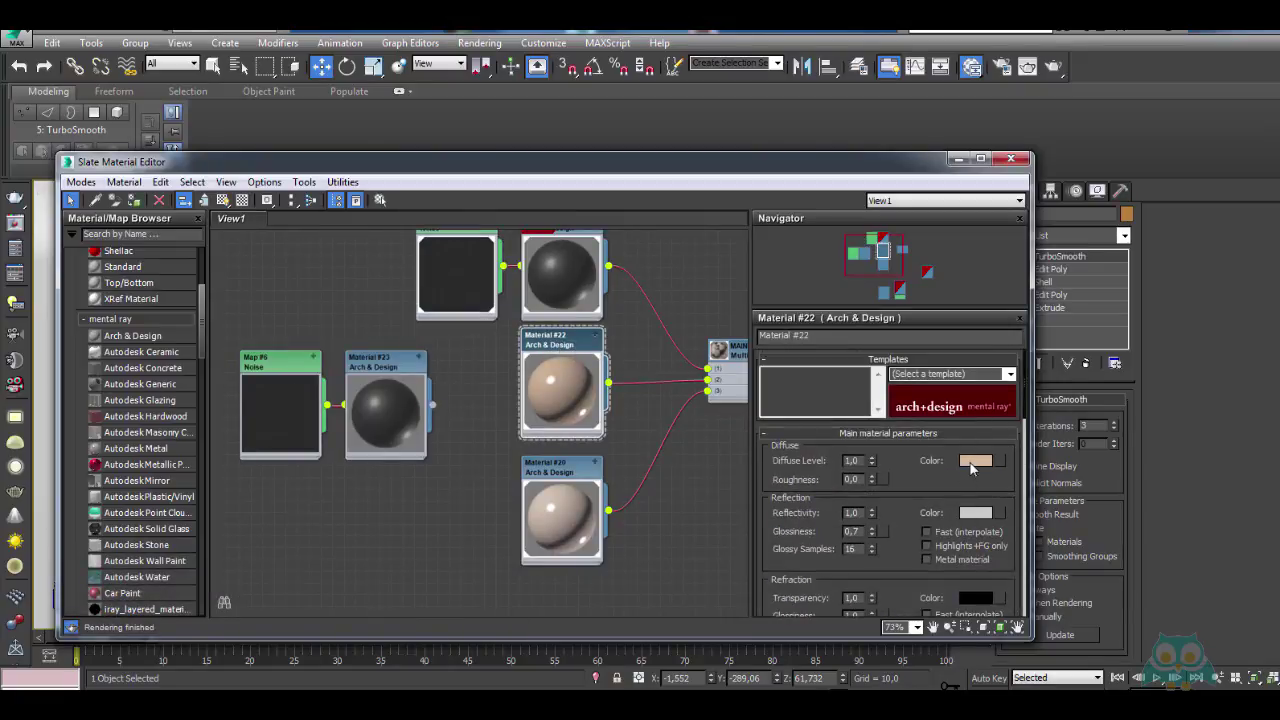
pyautogui.rightClick(970, 462)
pyautogui.click(1000, 477)
pyautogui.moveTo(533, 432); pyautogui.dragTo(630, 414, button='middle')
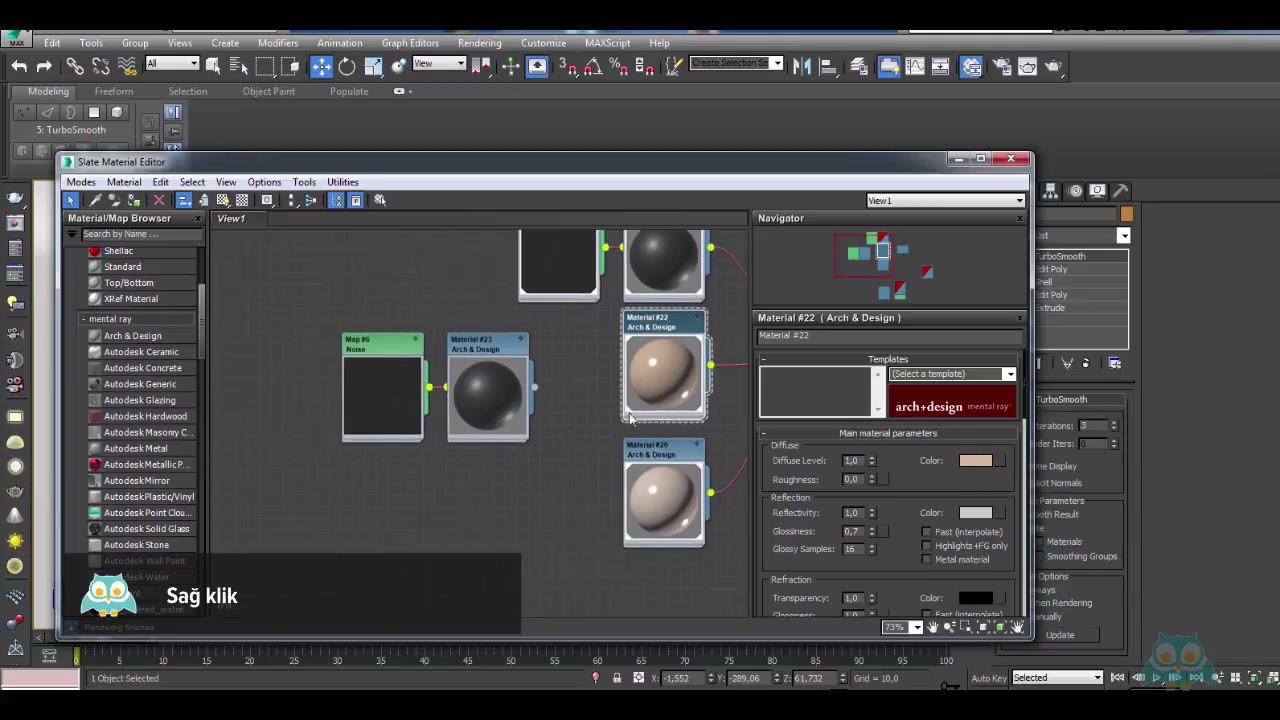
pyautogui.moveTo(500, 403); pyautogui.dragTo(451, 404, button='middle')
pyautogui.doubleClick(437, 347)
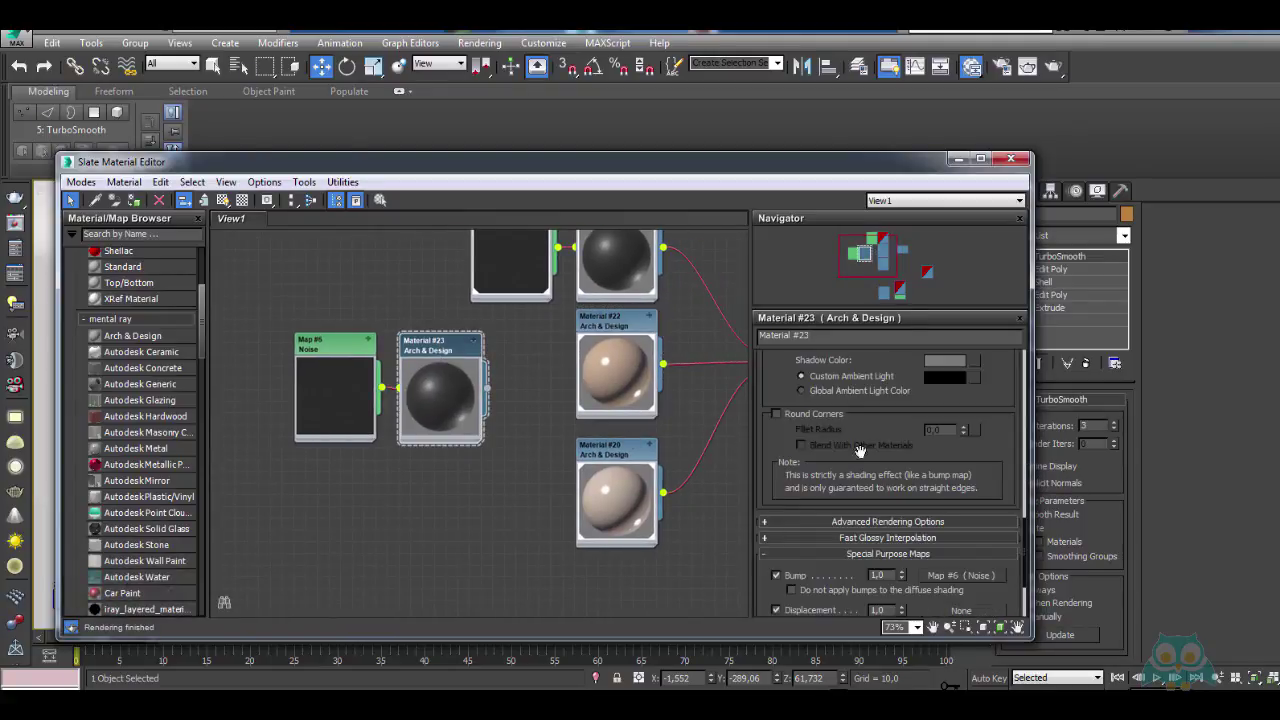
pyautogui.scroll(10, 977, 400)
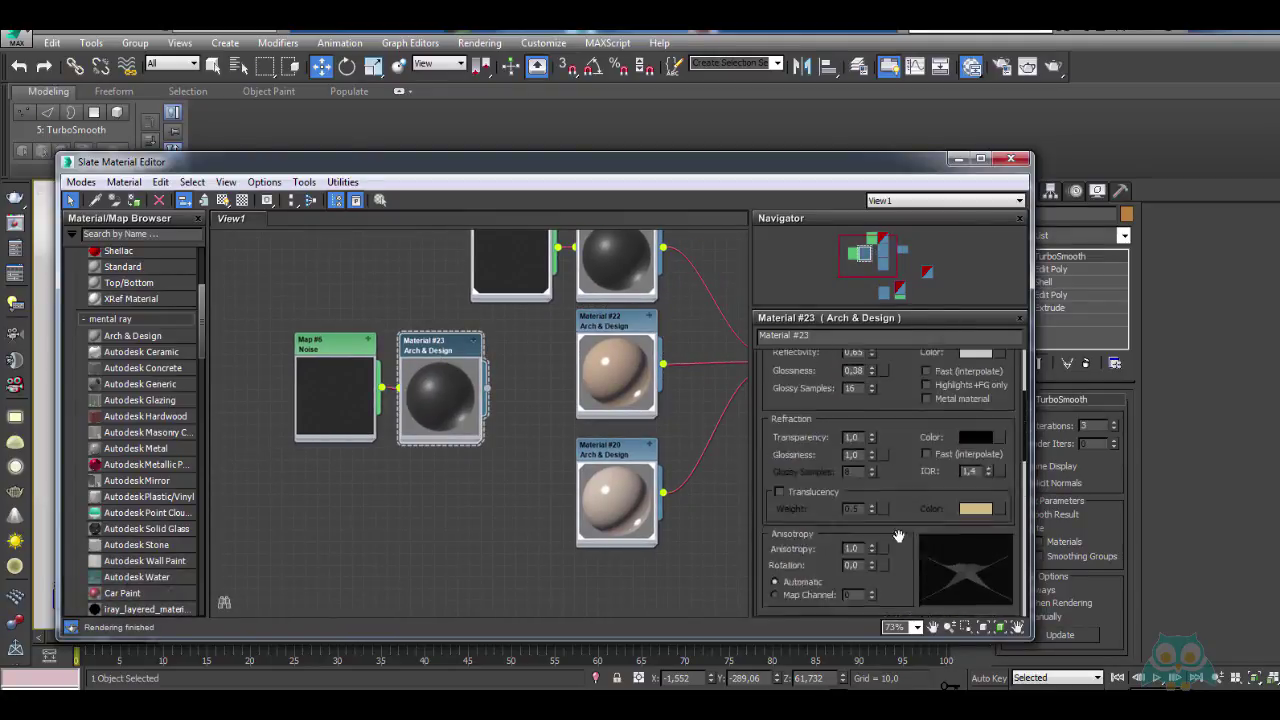
pyautogui.rightClick(975, 371)
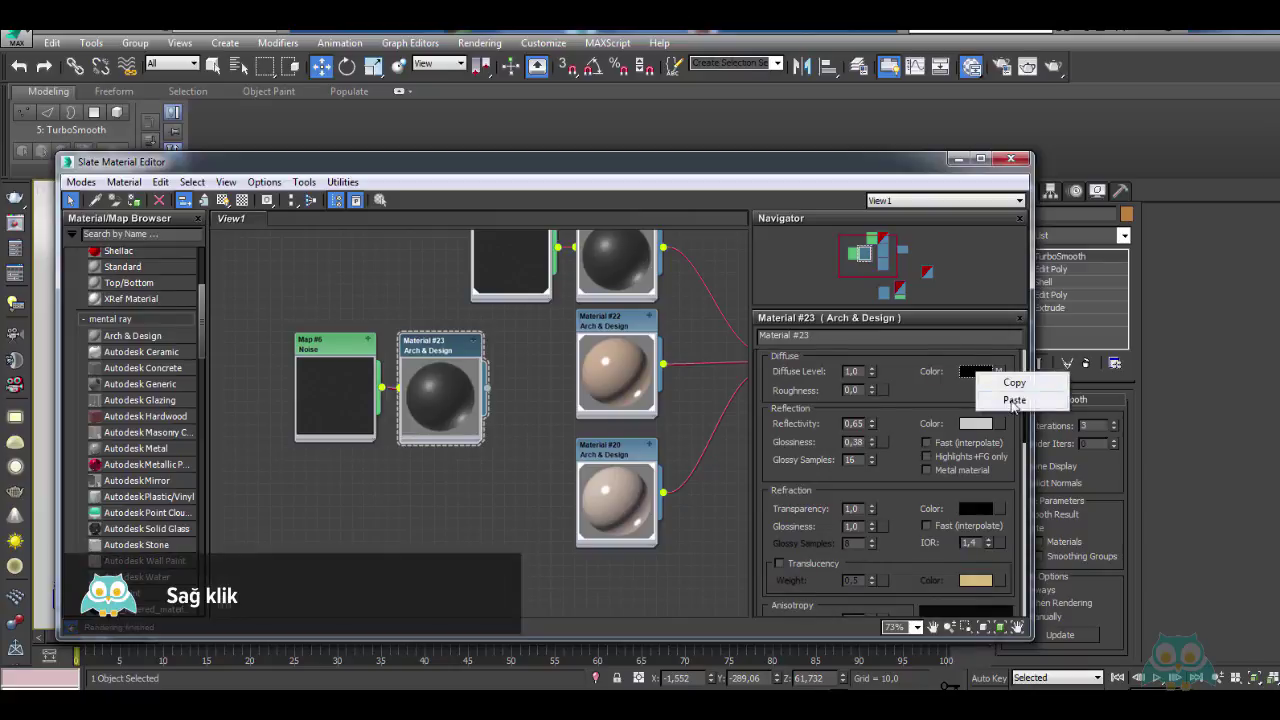
pyautogui.click(1012, 402)
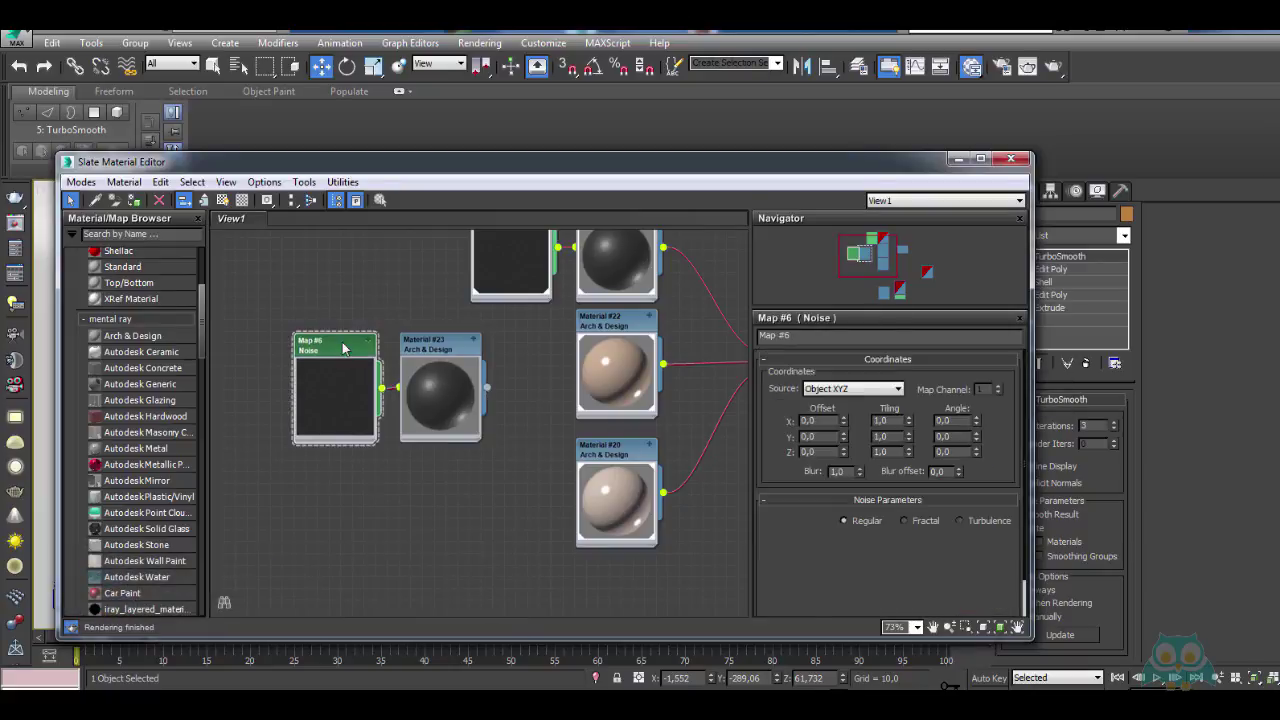
# Paste the copied beige into both Color #1 and Color #2 of the Map #6 Noise map
pyautogui.doubleClick(340, 348)
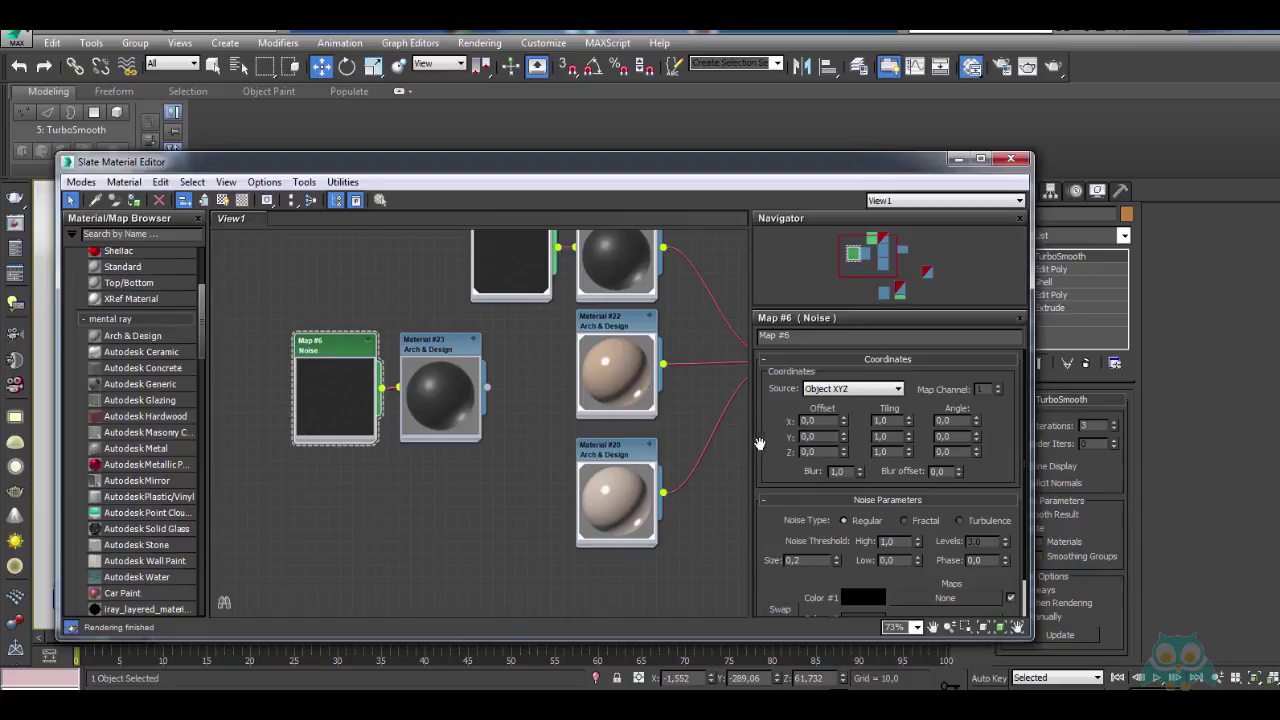
pyautogui.scroll(-2, 812, 408)
pyautogui.rightClick(848, 541)
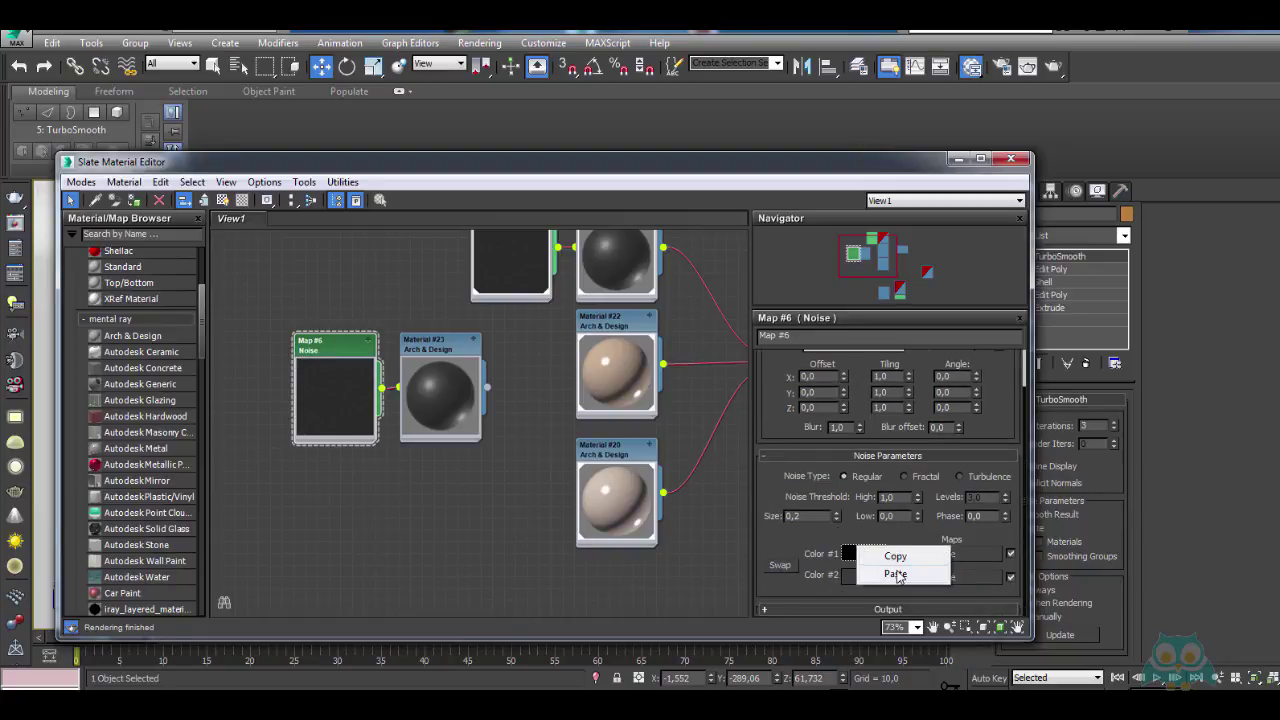
pyautogui.click(876, 581)
pyautogui.click(873, 583)
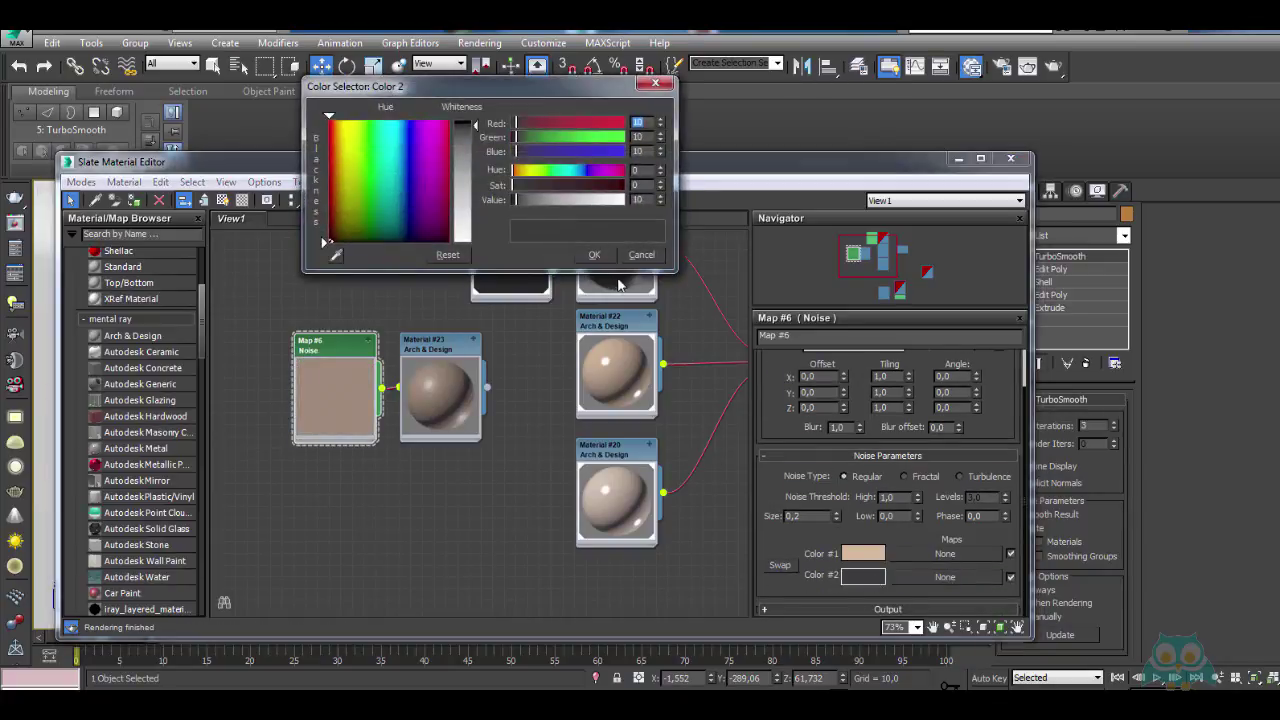
pyautogui.click(642, 256)
pyautogui.rightClick(857, 580)
pyautogui.click(882, 605)
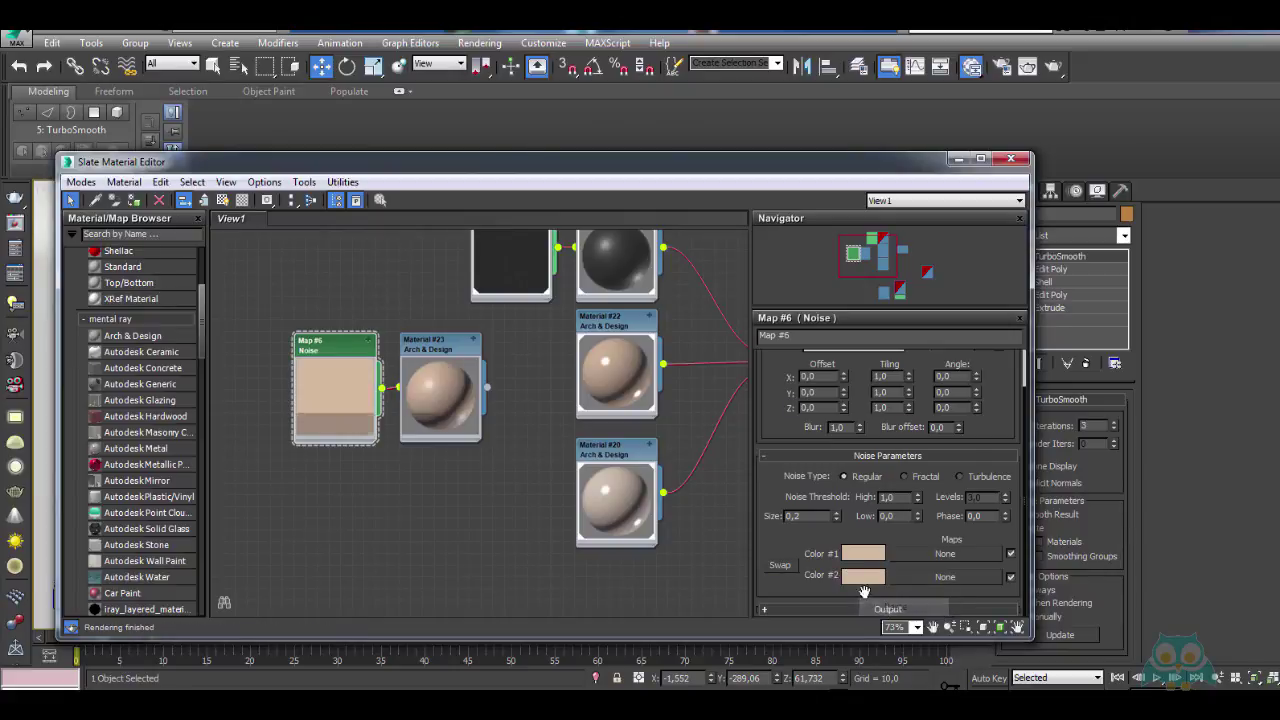
# Lighten Color #2 of the Map #6 Noise map to red 198, green 166 and blue 134
pyautogui.click(863, 577)
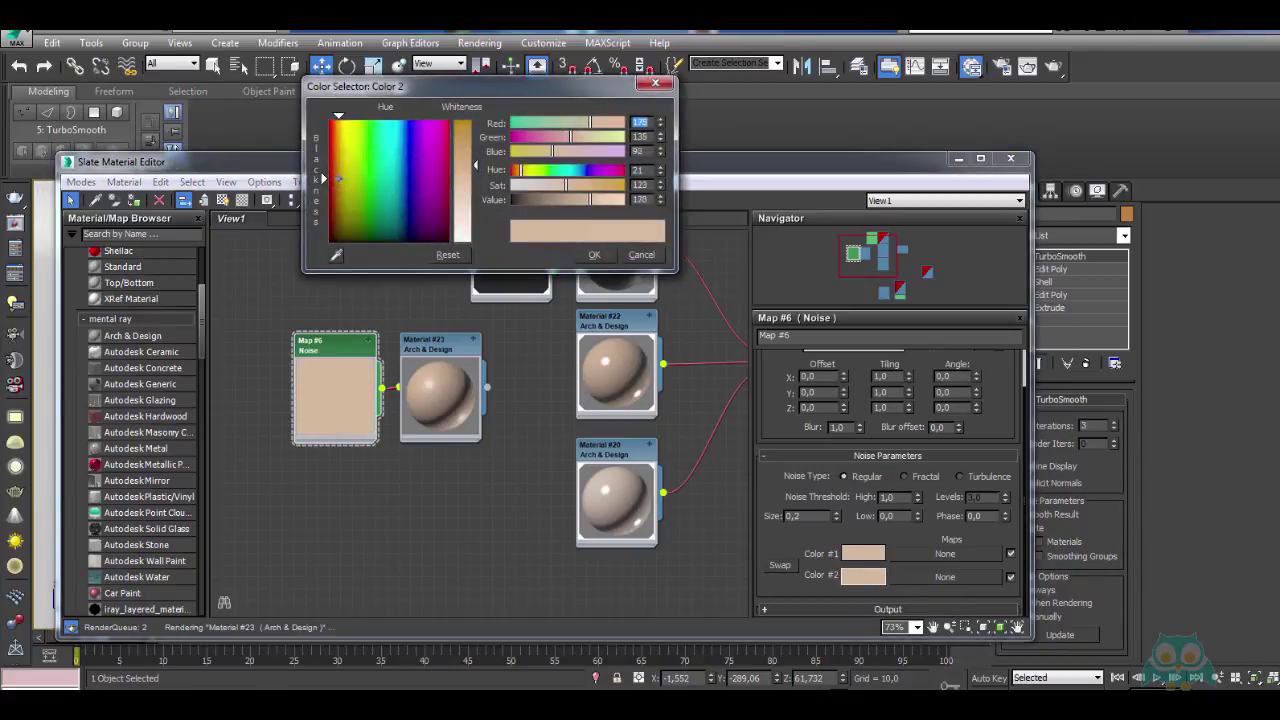
pyautogui.moveTo(475, 163); pyautogui.dragTo(477, 188)
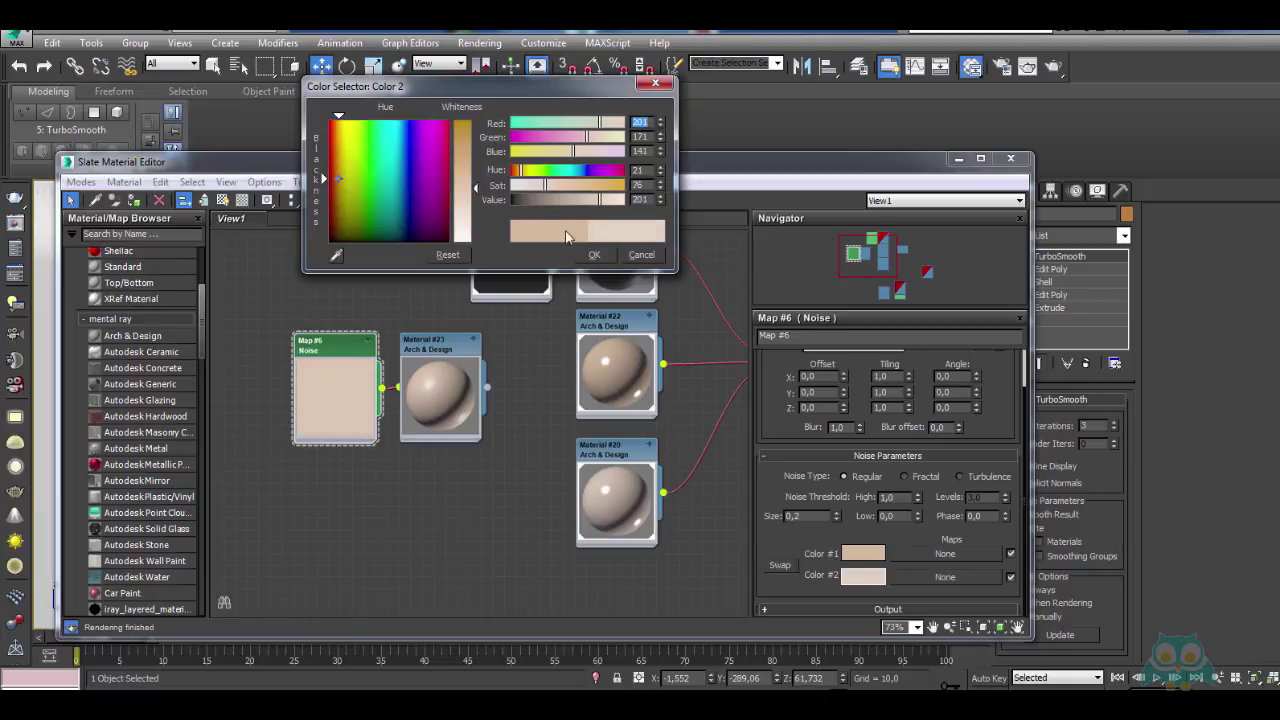
pyautogui.click(593, 254)
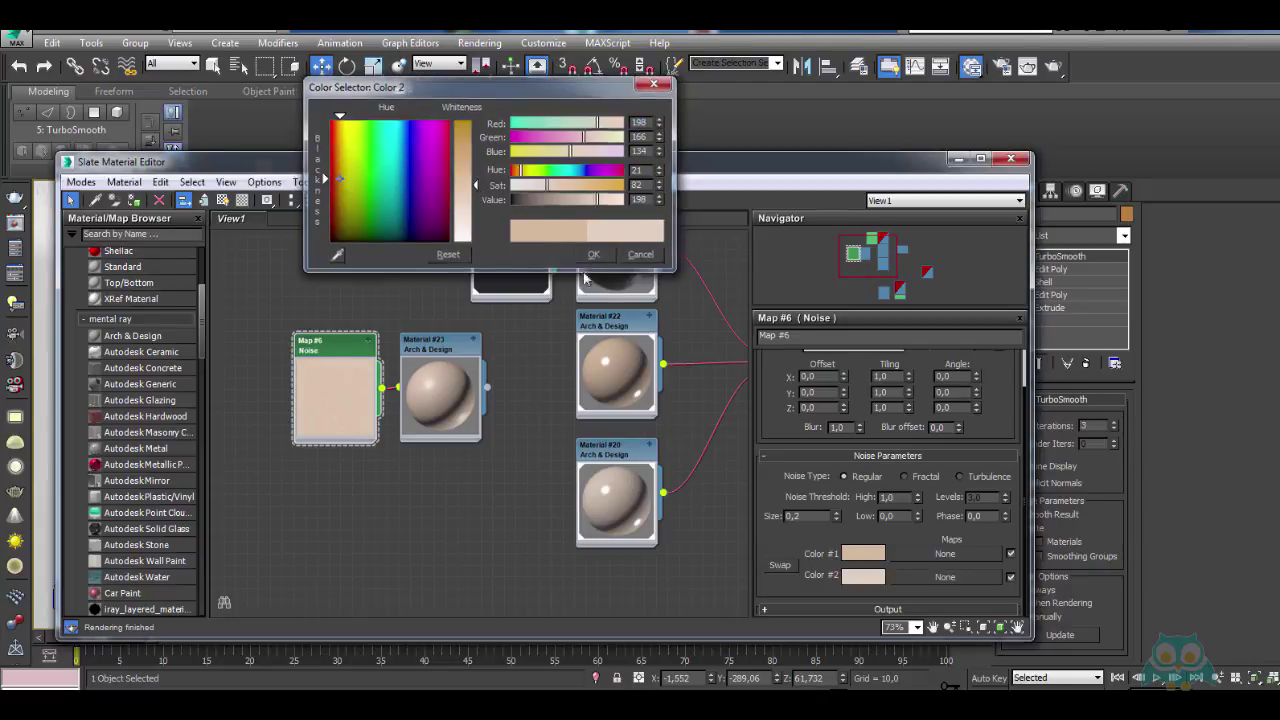
# Replace Material #22 with Material #23 in slot 2 of the MAIN material, deleting the old node and aligning the new pair in its place
pyautogui.moveTo(562, 386); pyautogui.dragTo(476, 389, button='middle')
pyautogui.scroll(-4, 518, 402)
pyautogui.scroll(3, 476, 389)
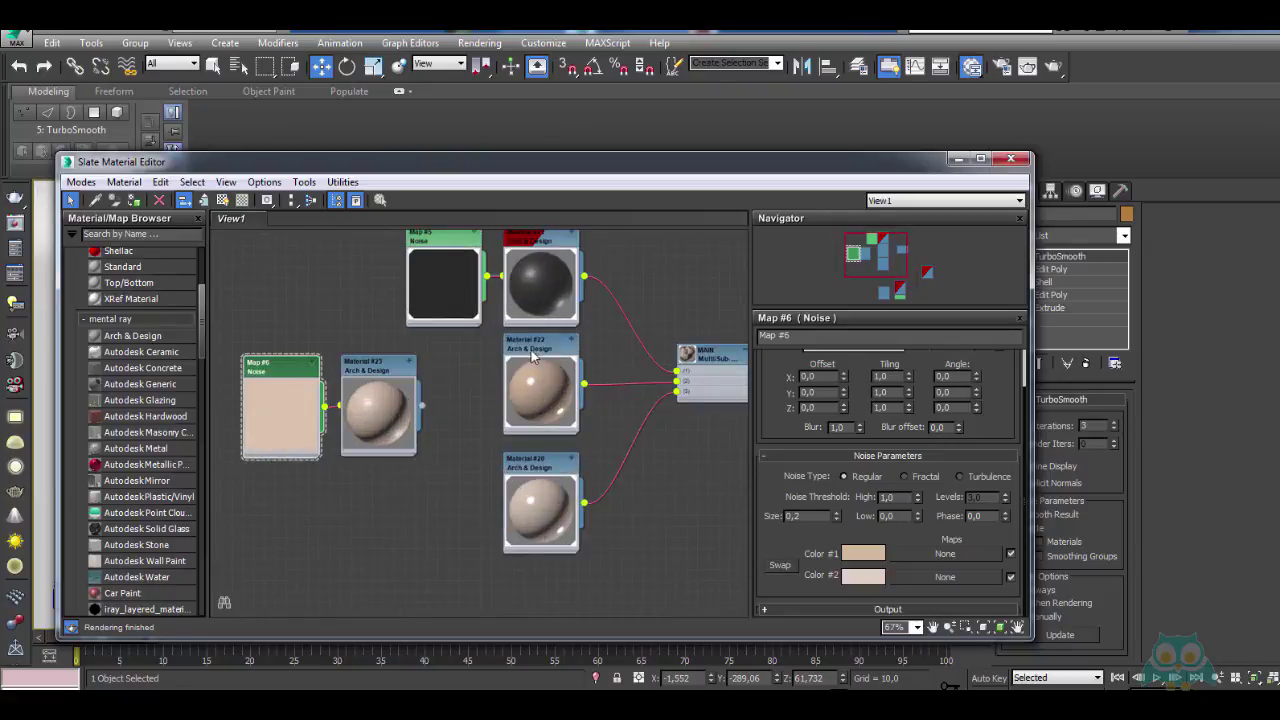
pyautogui.click(536, 354)
pyautogui.click(537, 355)
pyautogui.press('Delete')
pyautogui.moveTo(427, 405); pyautogui.dragTo(557, 395)
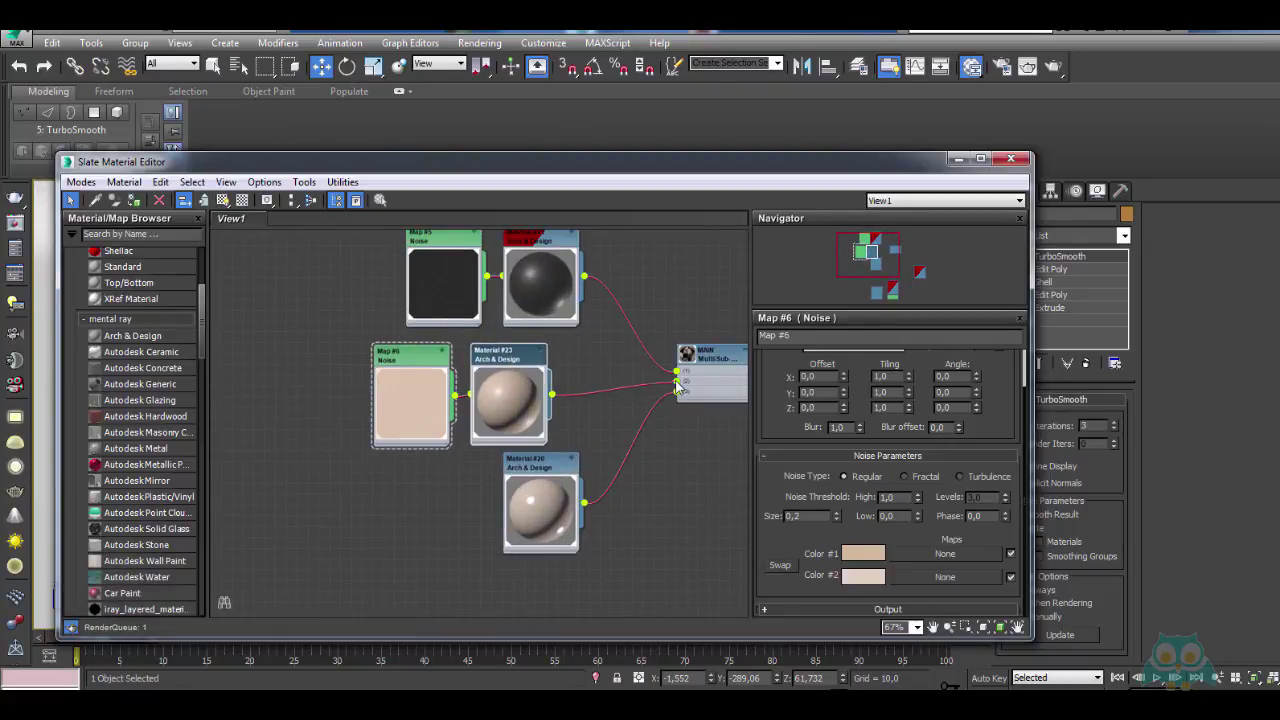
pyautogui.moveTo(522, 352); pyautogui.dragTo(555, 342)
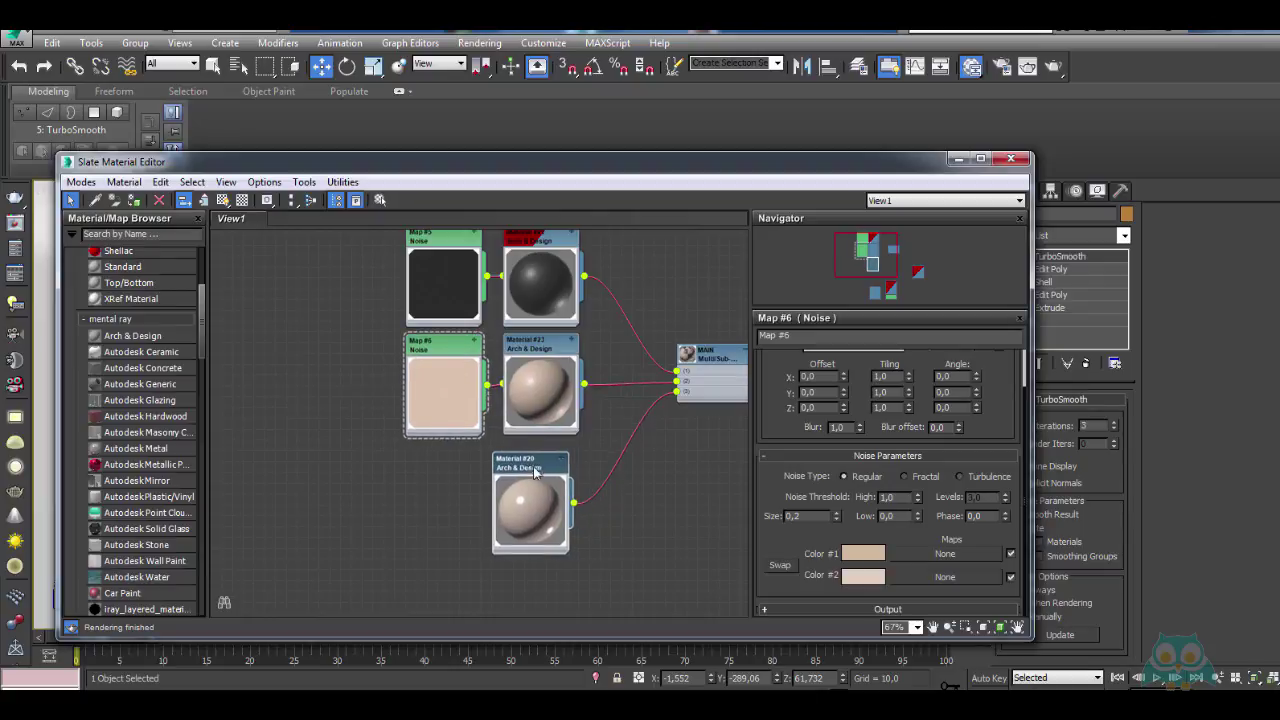
# Copy the diffuse color of Material #20
pyautogui.moveTo(545, 470); pyautogui.dragTo(552, 412, button='middle')
pyautogui.scroll(2, 547, 410)
pyautogui.doubleClick(548, 410)
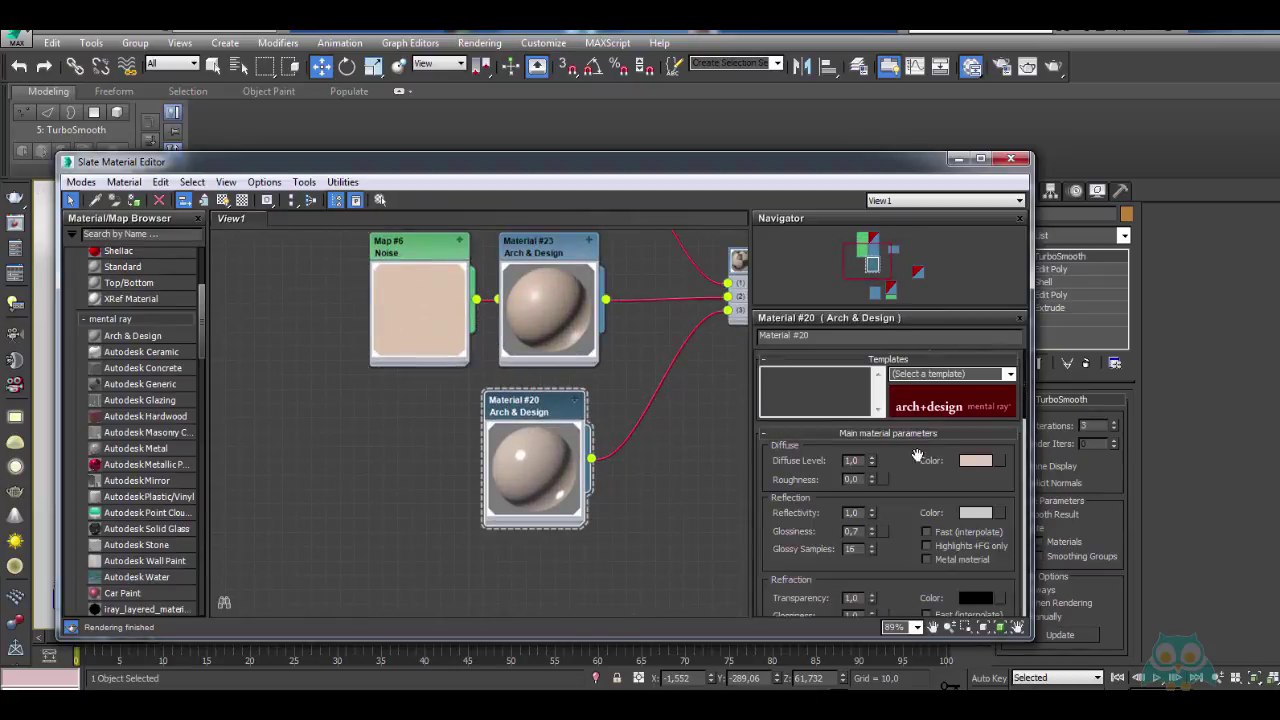
pyautogui.rightClick(966, 466)
pyautogui.click(1008, 490)
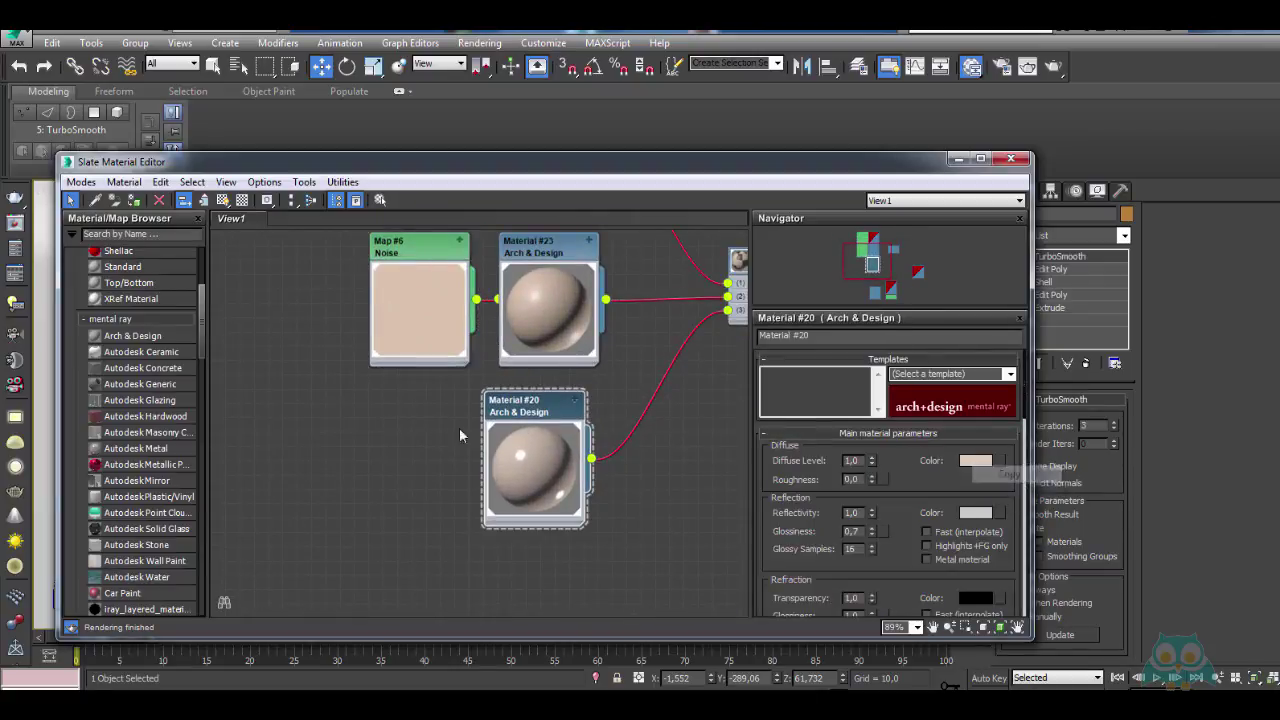
# Duplicate Material #23 together with its Map #6 Noise map and place the copies beside Material #20
pyautogui.scroll(-3, 459, 427)
pyautogui.scroll(1, 463, 401)
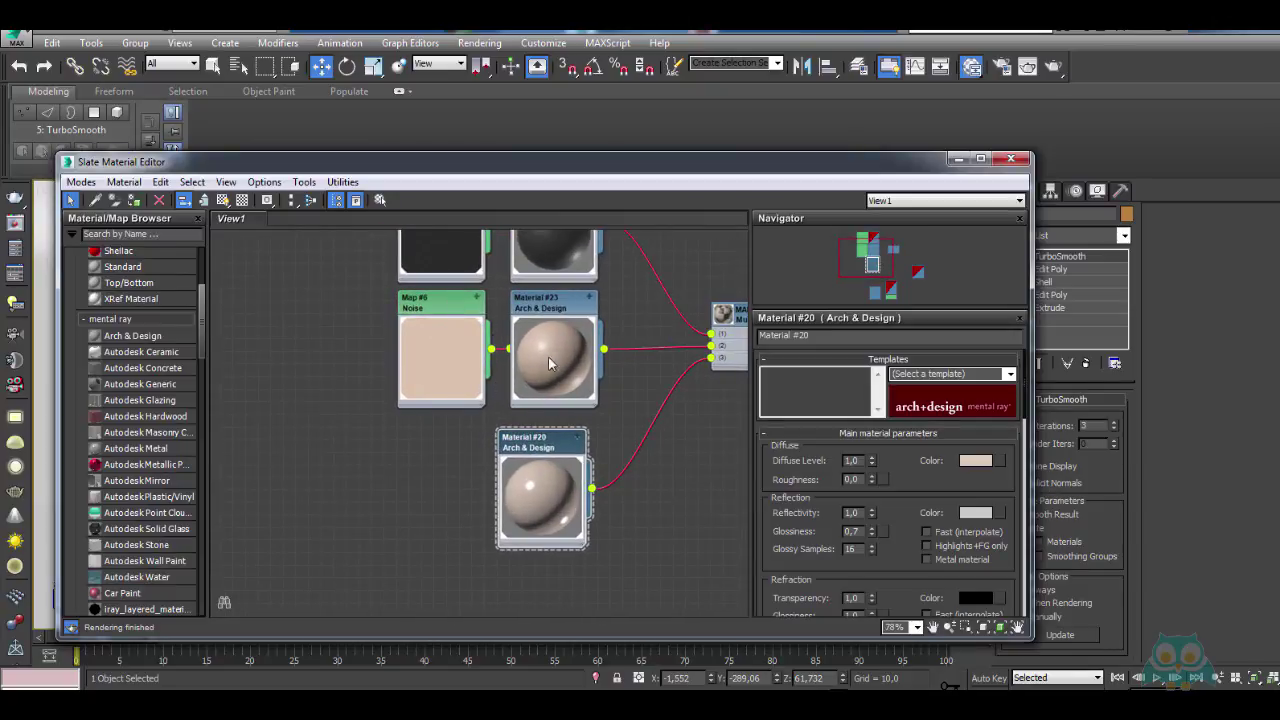
pyautogui.scroll(-2, 540, 366)
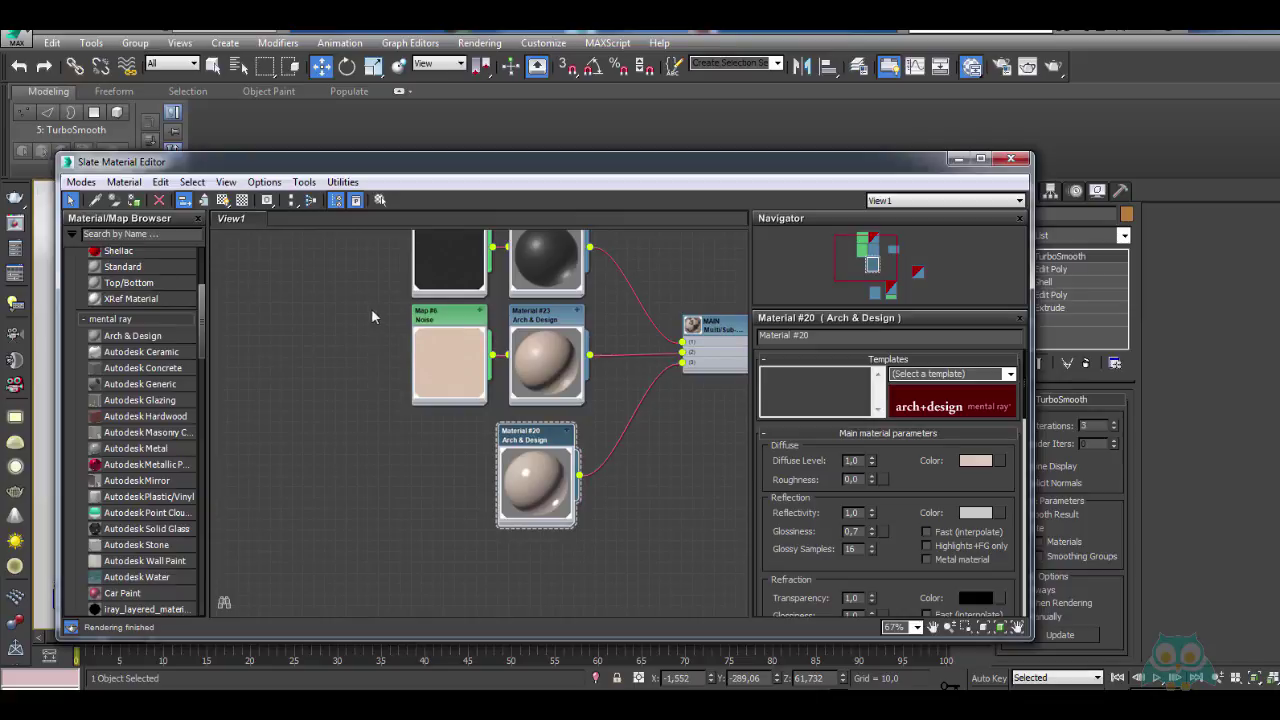
pyautogui.moveTo(371, 316); pyautogui.dragTo(548, 393)
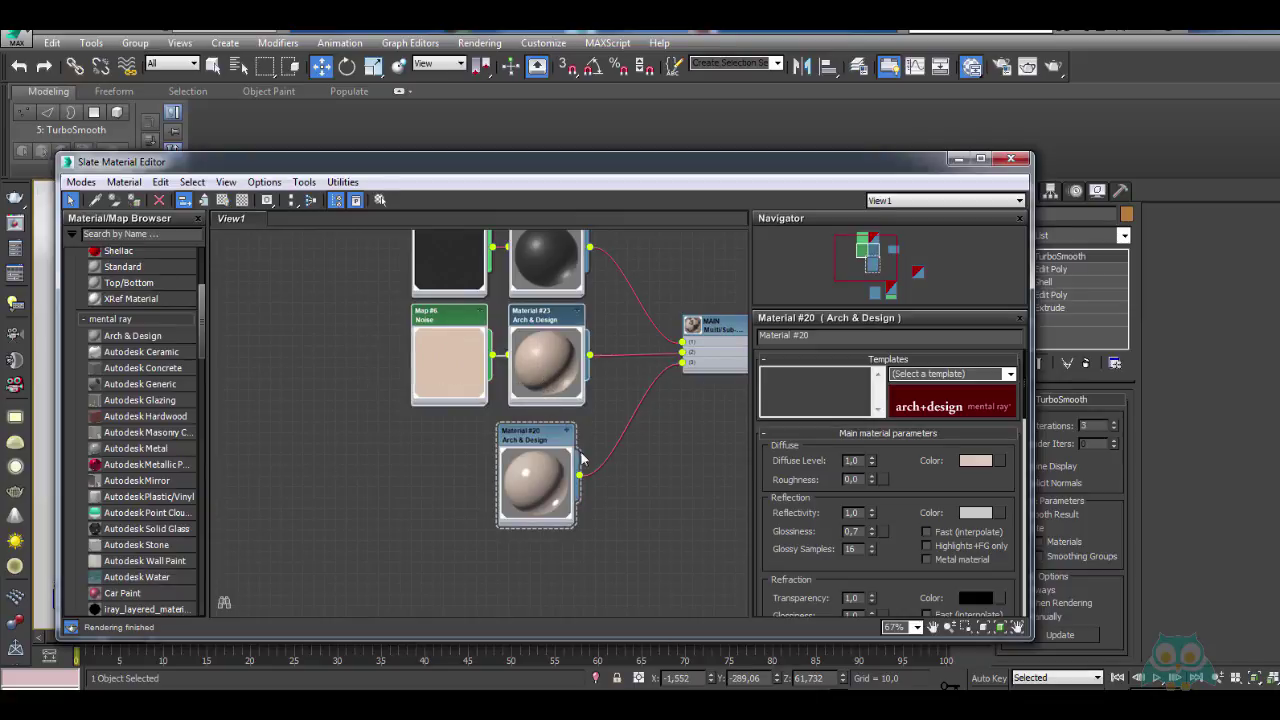
pyautogui.click(411, 439)
pyautogui.moveTo(387, 306); pyautogui.dragTo(546, 397)
pyautogui.keyDown('shift'); pyautogui.moveTo(549, 316); pyautogui.dragTo(399, 478); pyautogui.keyUp('shift')
pyautogui.moveTo(417, 466); pyautogui.dragTo(470, 392, button='middle')
pyautogui.scroll(1, 470, 398)
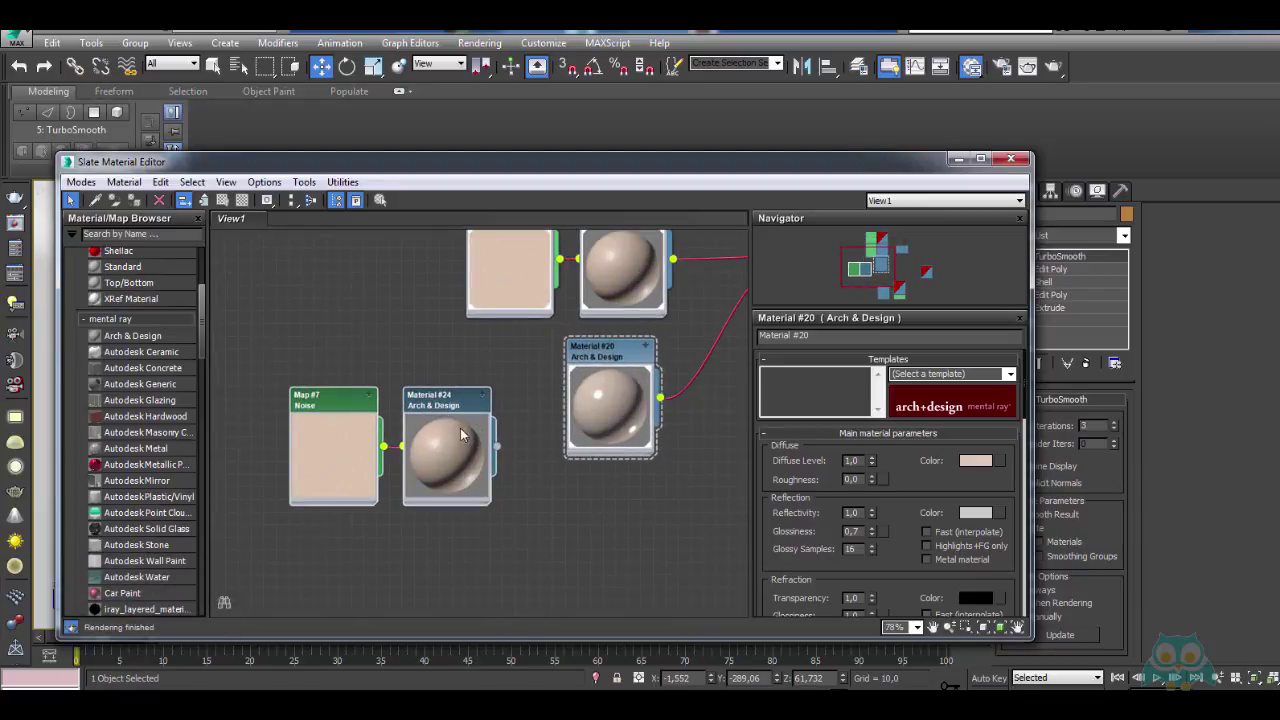
# Paste the color copied from Material #20 into the diffuse color of Material #24
pyautogui.scroll(-2, 438, 410)
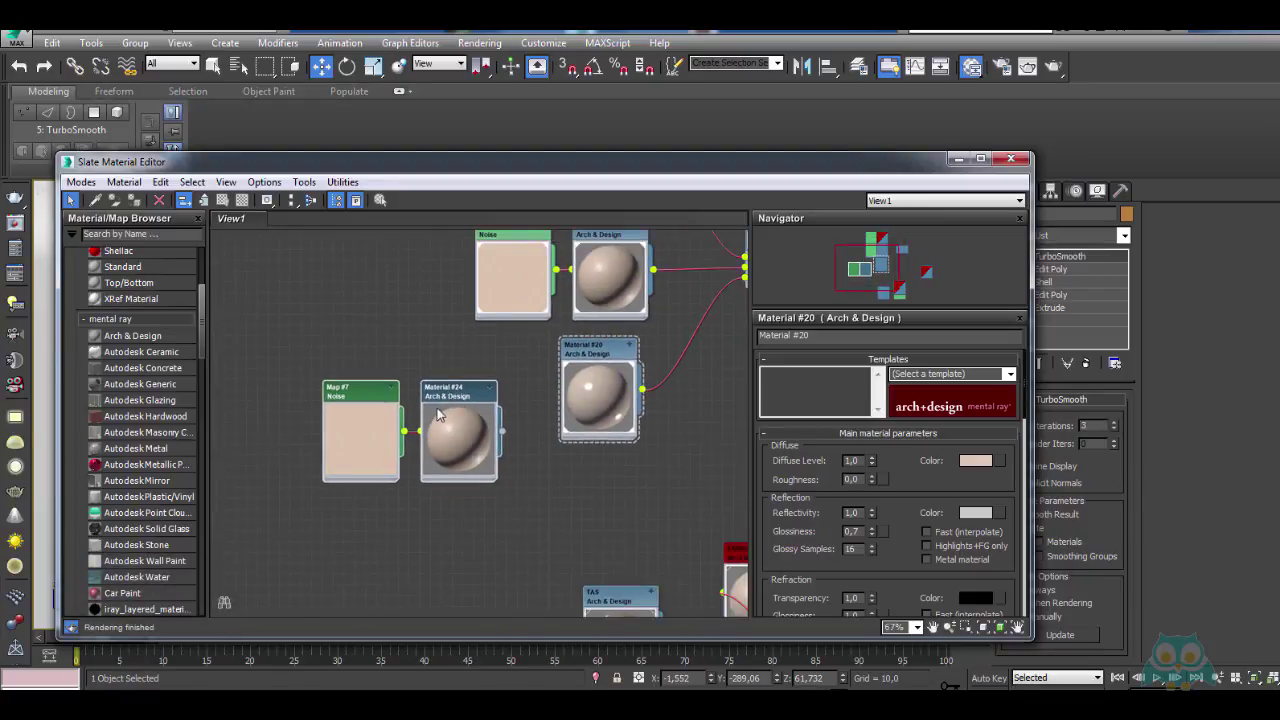
pyautogui.doubleClick(442, 405)
pyautogui.rightClick(969, 375)
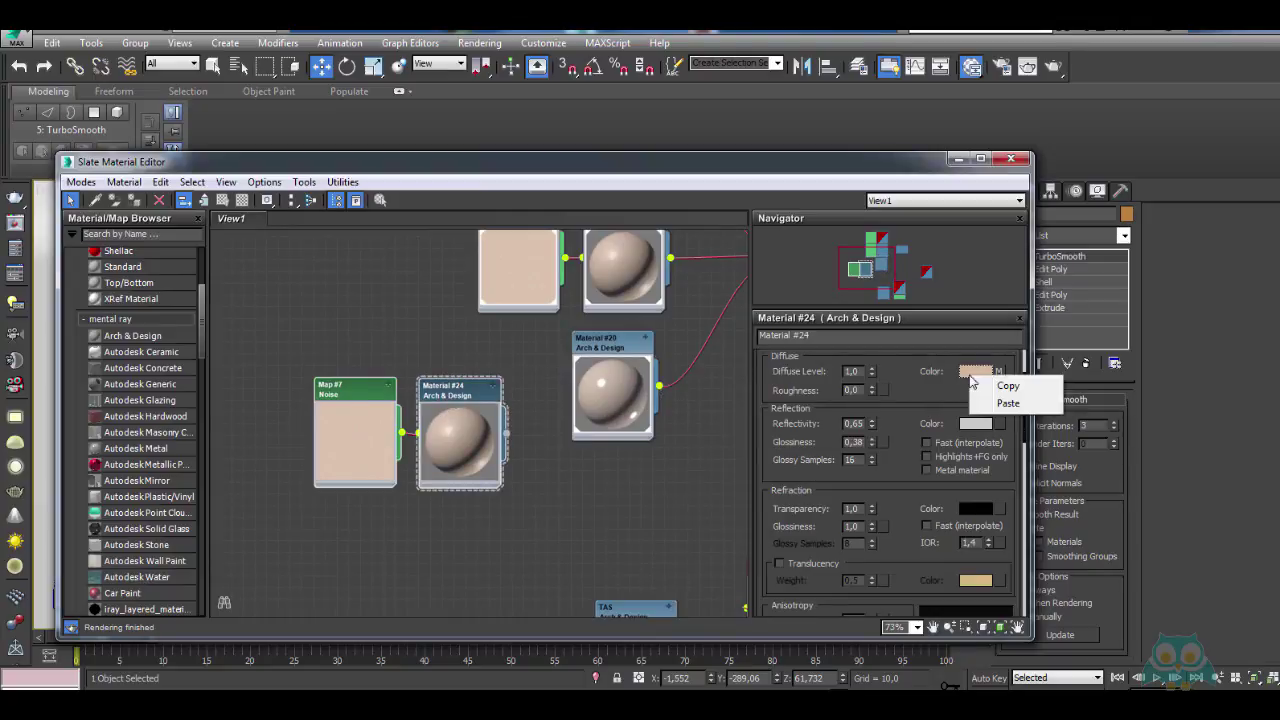
pyautogui.click(999, 406)
# Paste the copied color into Color #1 and Color #2 of the Map #7 Noise map, and lighten Color #2 to off-white
pyautogui.moveTo(436, 423); pyautogui.dragTo(480, 380, button='middle')
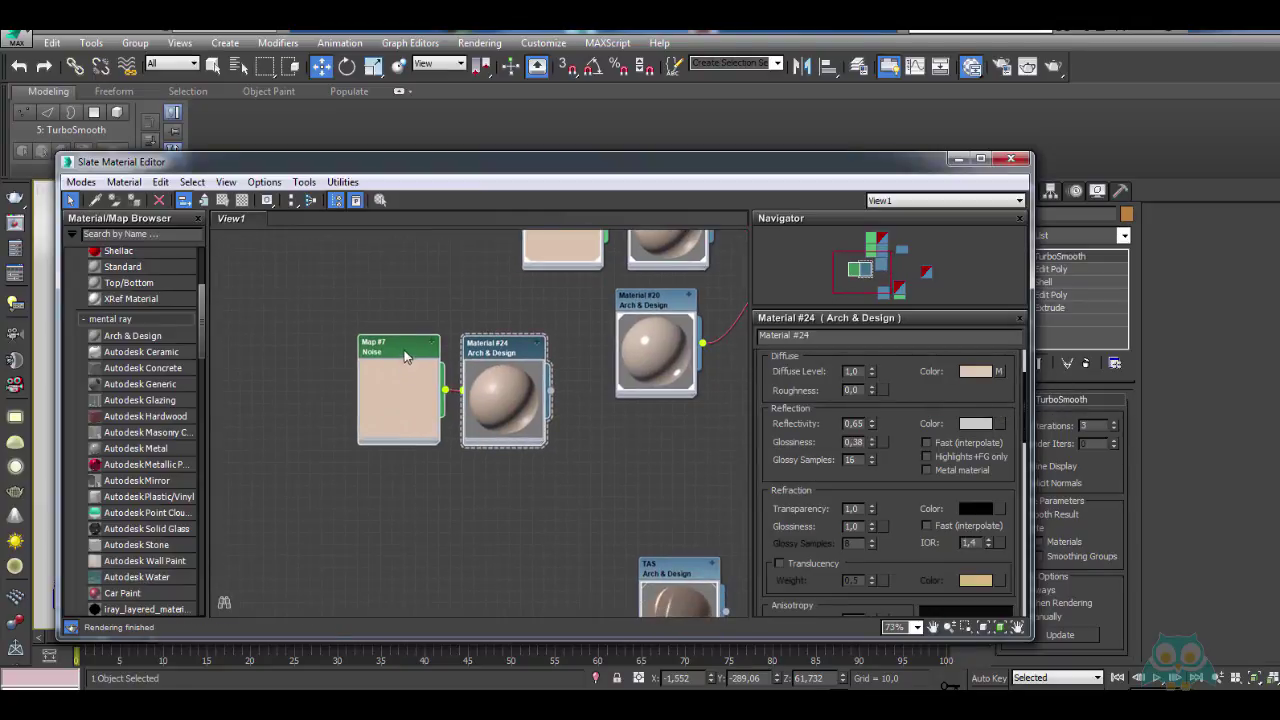
pyautogui.doubleClick(404, 349)
pyautogui.moveTo(799, 487); pyautogui.dragTo(779, 430)
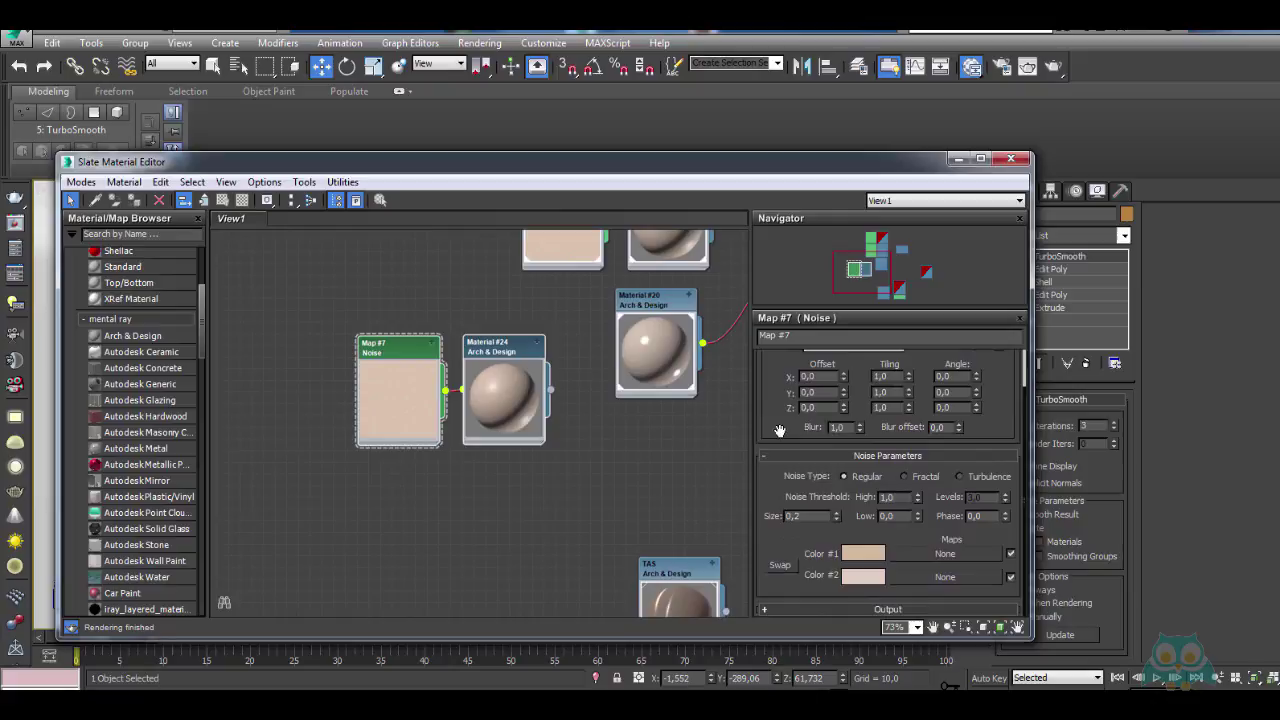
pyautogui.rightClick(846, 554)
pyautogui.click(896, 585)
pyautogui.rightClick(866, 577)
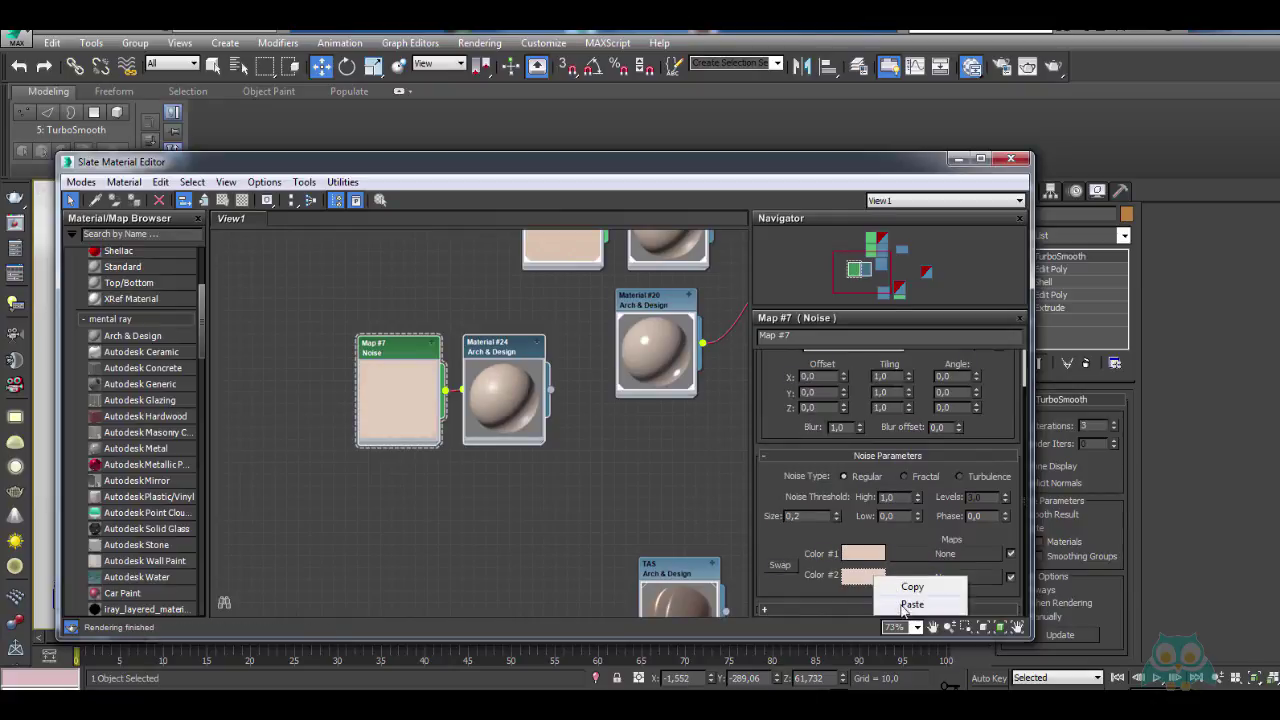
pyautogui.click(950, 605)
pyautogui.click(866, 577)
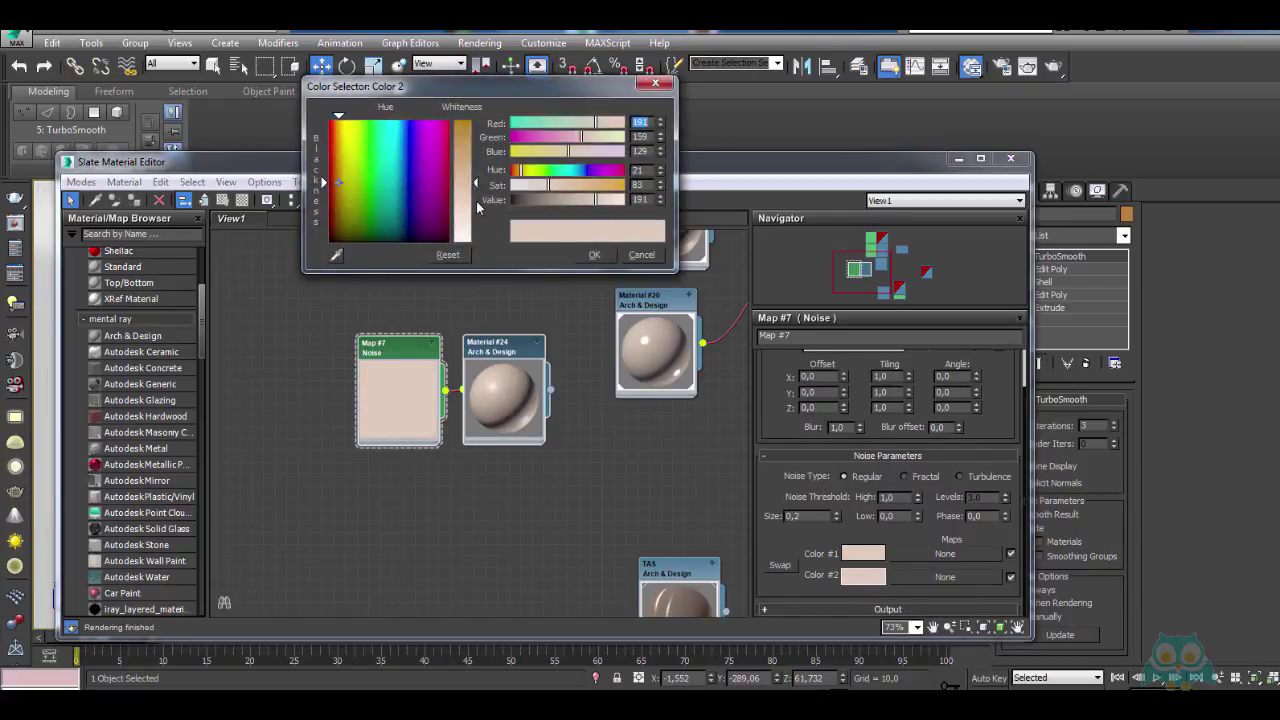
pyautogui.click(594, 254)
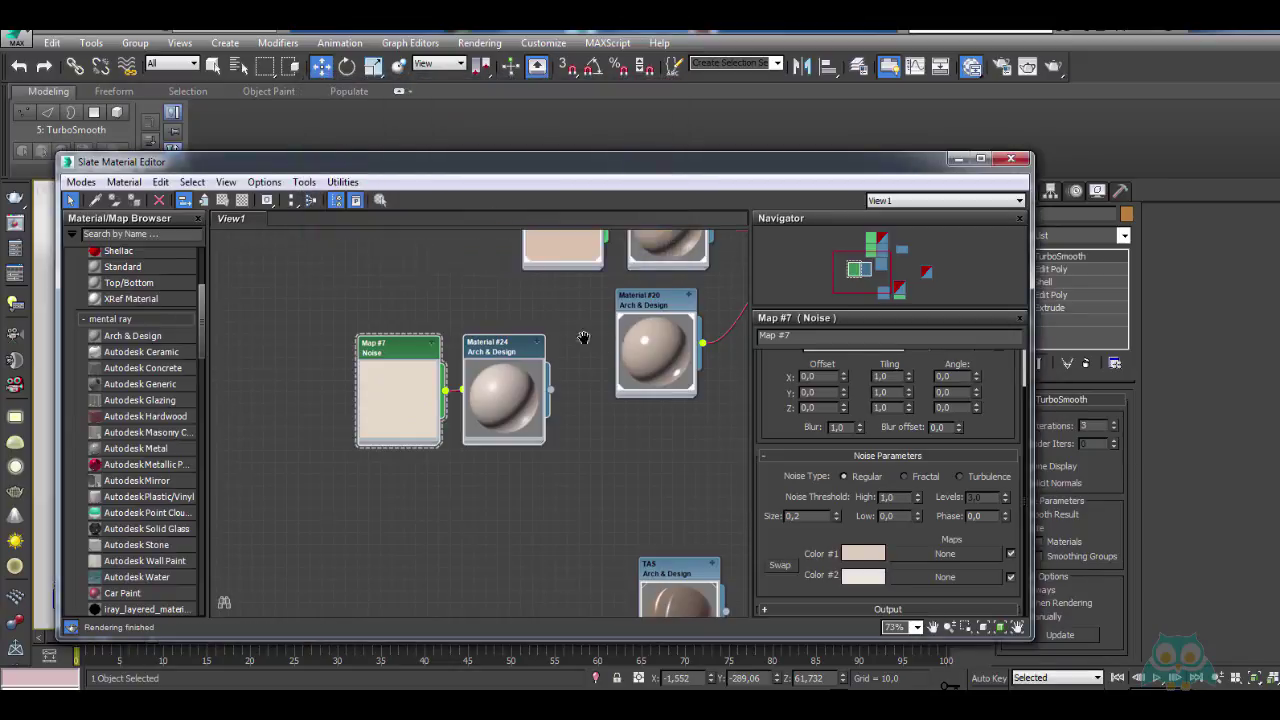
# Replace Material #20 with Material #24 in slot 3 of the MAIN material, deleting the old node and placing the new pair beneath the others
pyautogui.scroll(-3, 410, 422)
pyautogui.moveTo(584, 338); pyautogui.dragTo(460, 417, button='middle')
pyautogui.click(481, 404)
pyautogui.press('Delete')
pyautogui.scroll(2, 460, 417)
pyautogui.moveTo(476, 436); pyautogui.dragTo(607, 380)
pyautogui.moveTo(650, 437); pyautogui.dragTo(580, 473, button='middle')
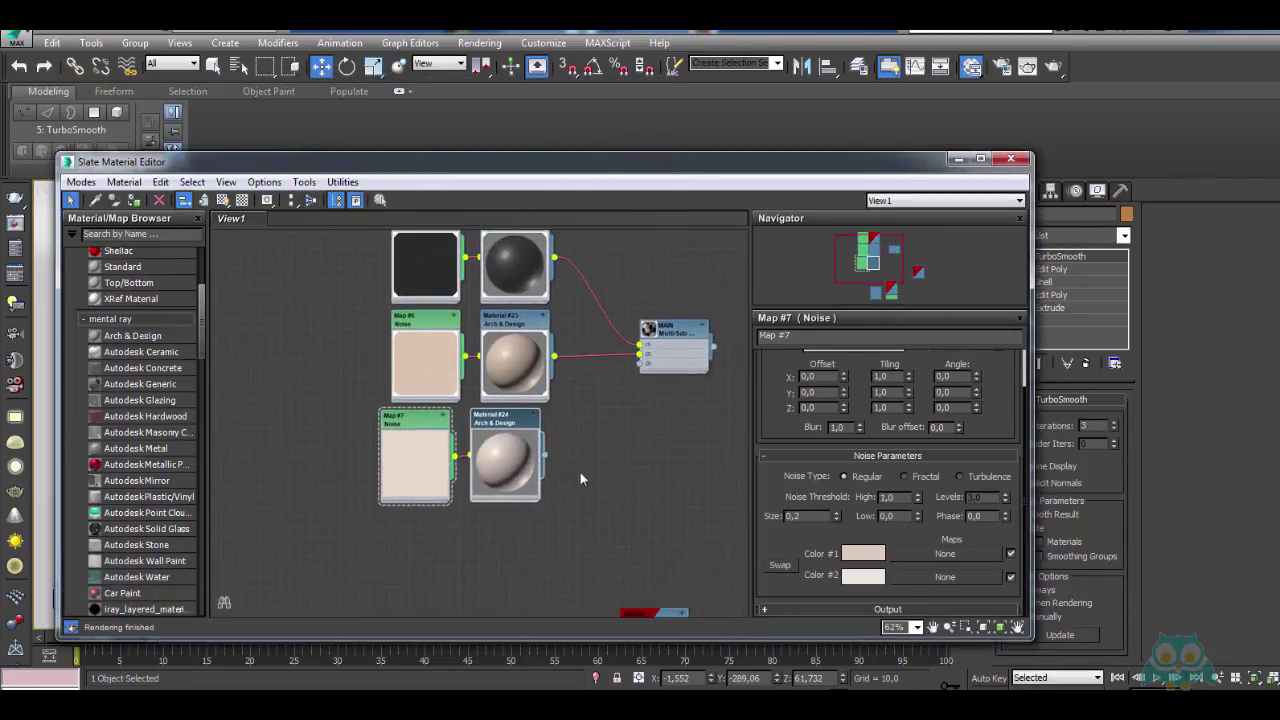
pyautogui.moveTo(640, 373); pyautogui.dragTo(638, 363)
pyautogui.moveTo(638, 363); pyautogui.dragTo(545, 401, button='middle')
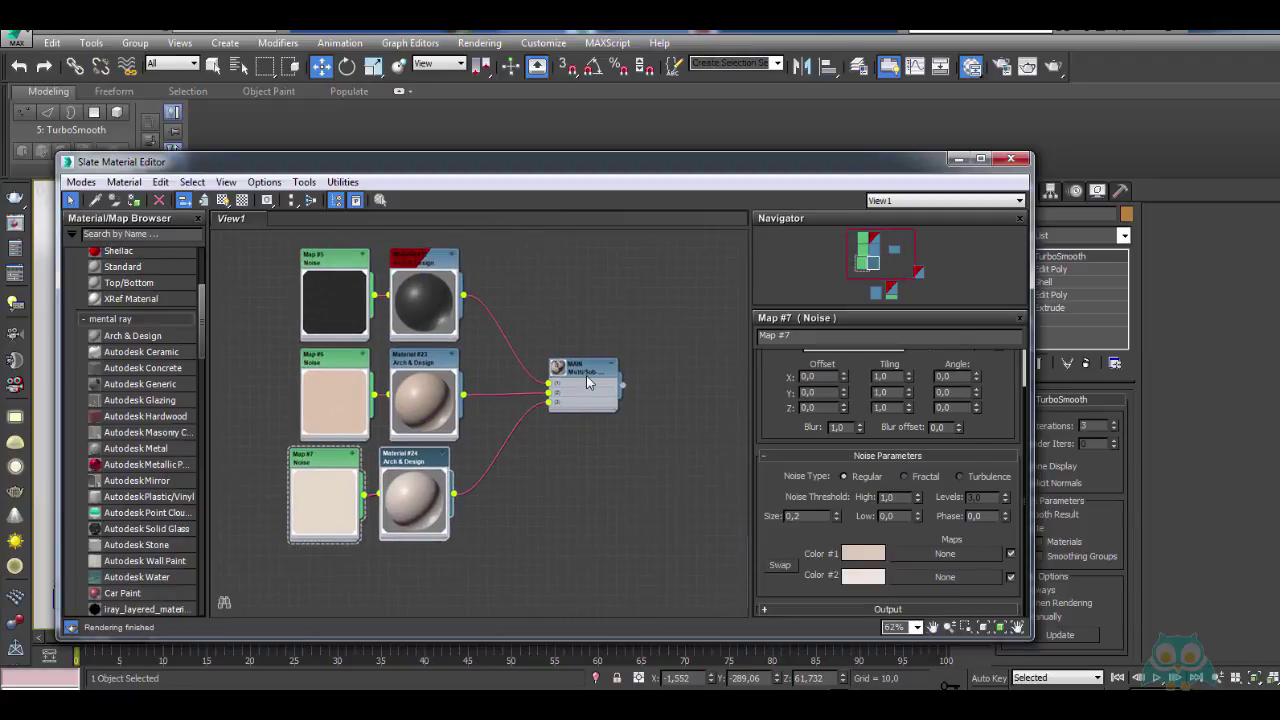
# Show Material #23 and Material #24 as shaded materials in the viewport
pyautogui.doubleClick(590, 384)
pyautogui.click(432, 363)
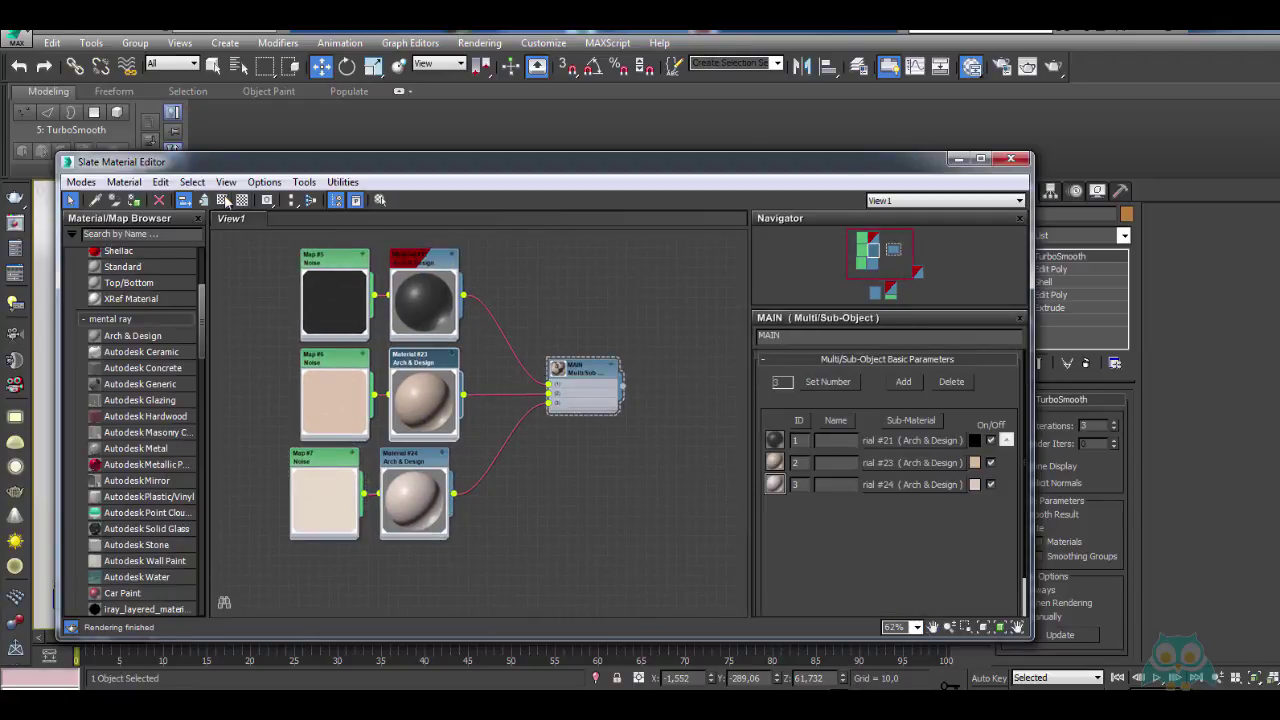
pyautogui.doubleClick(409, 461)
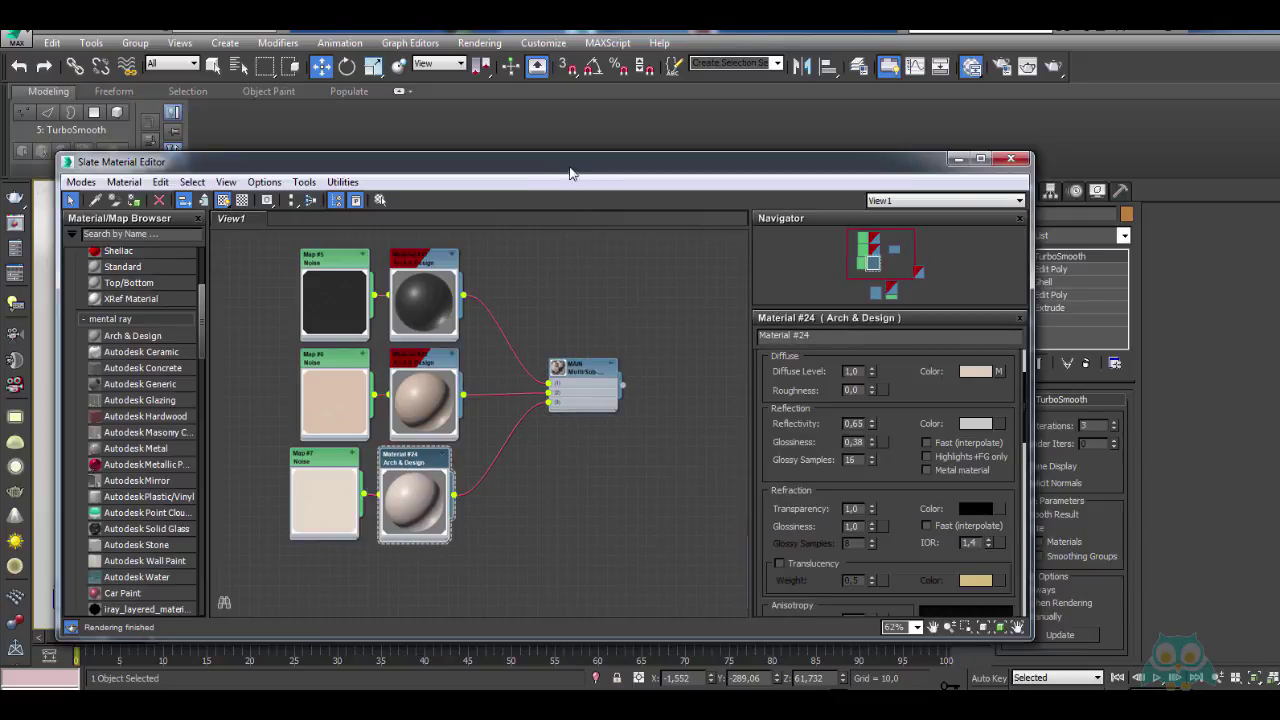
pyautogui.moveTo(570, 173)
pyautogui.mouseDown()
pyautogui.moveTo(545, 489)
pyautogui.moveTo(569, 289)
pyautogui.moveTo(563, 164)
pyautogui.mouseUp()
pyautogui.moveTo(878, 165); pyautogui.dragTo(879, 206)
# Place the TOKA-S material below the MAIN node and assign it to the SARMAL_Y strap on the shoe
pyautogui.moveTo(568, 439); pyautogui.dragTo(504, 392, button='middle')
pyautogui.scroll(-2, 555, 431)
pyautogui.moveTo(623, 456); pyautogui.dragTo(489, 395)
pyautogui.scroll(3, 519, 428)
pyautogui.doubleClick(489, 395)
pyautogui.moveTo(796, 202); pyautogui.dragTo(757, 472)
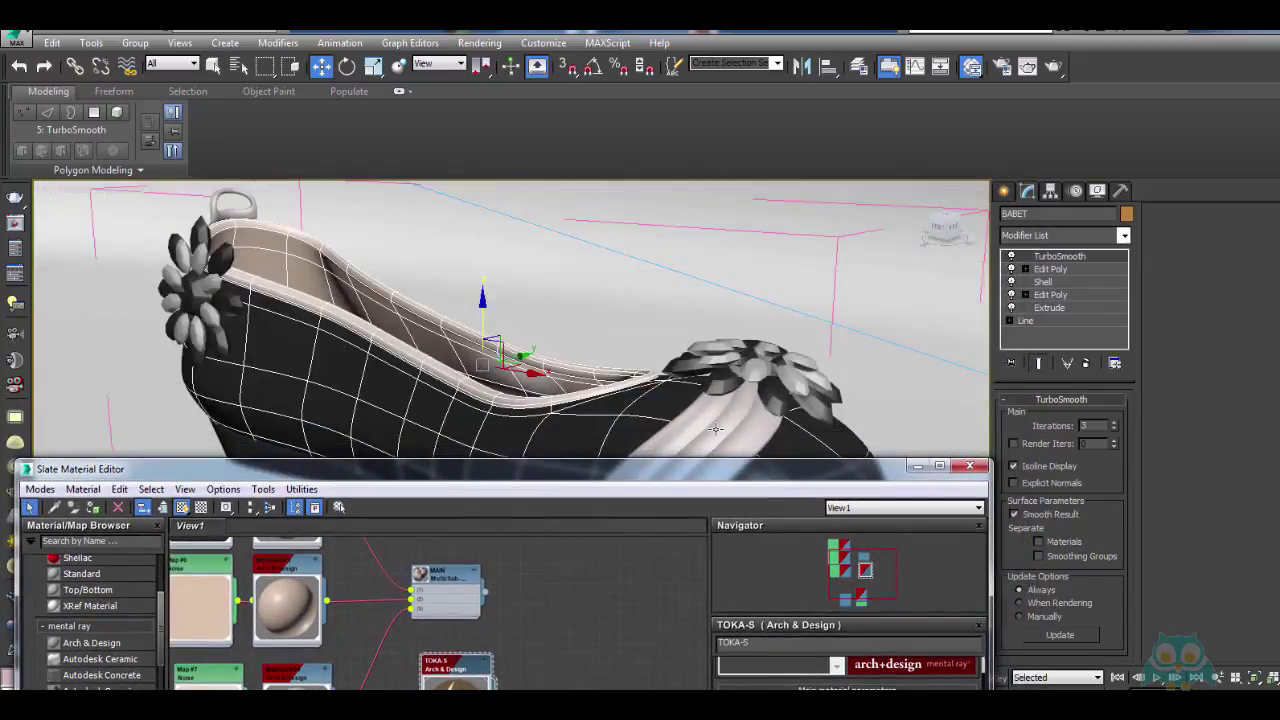
pyautogui.click(752, 457)
pyautogui.click(93, 508)
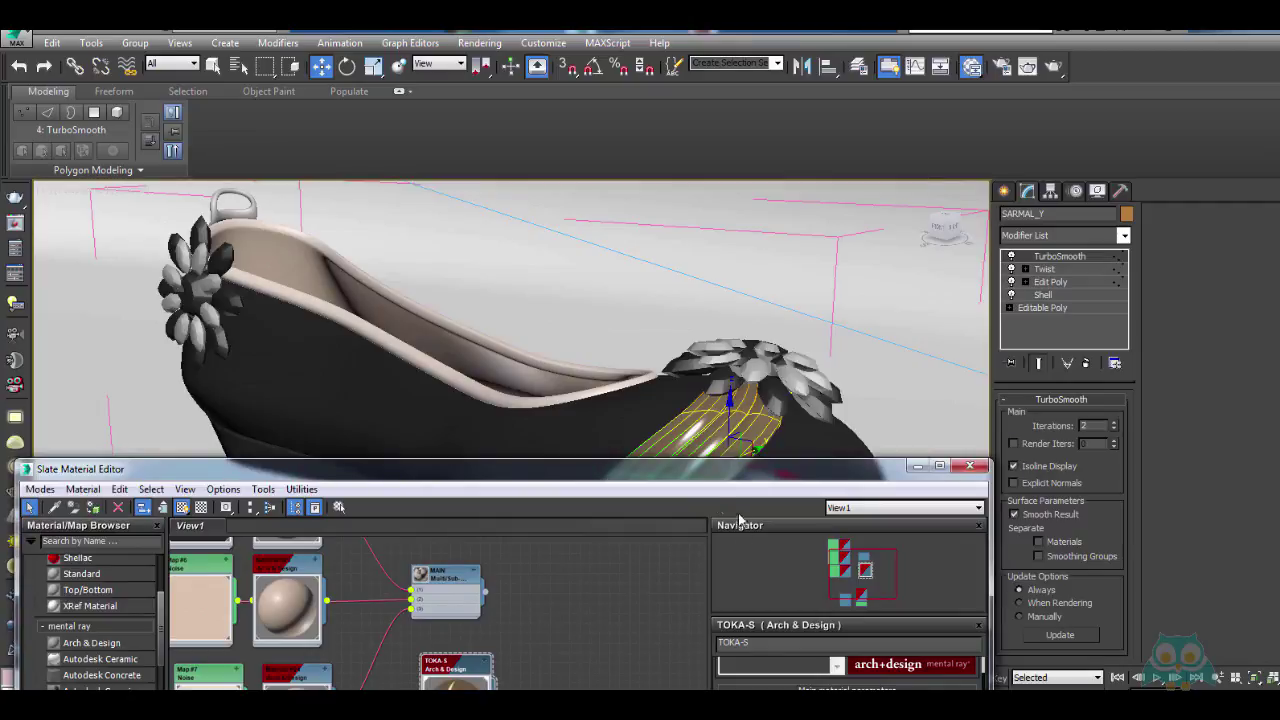
# Nudge the TOKA-S node closer beneath the MAIN node in the material graph
pyautogui.moveTo(708, 478); pyautogui.dragTo(745, 142)
pyautogui.scroll(-3, 623, 443)
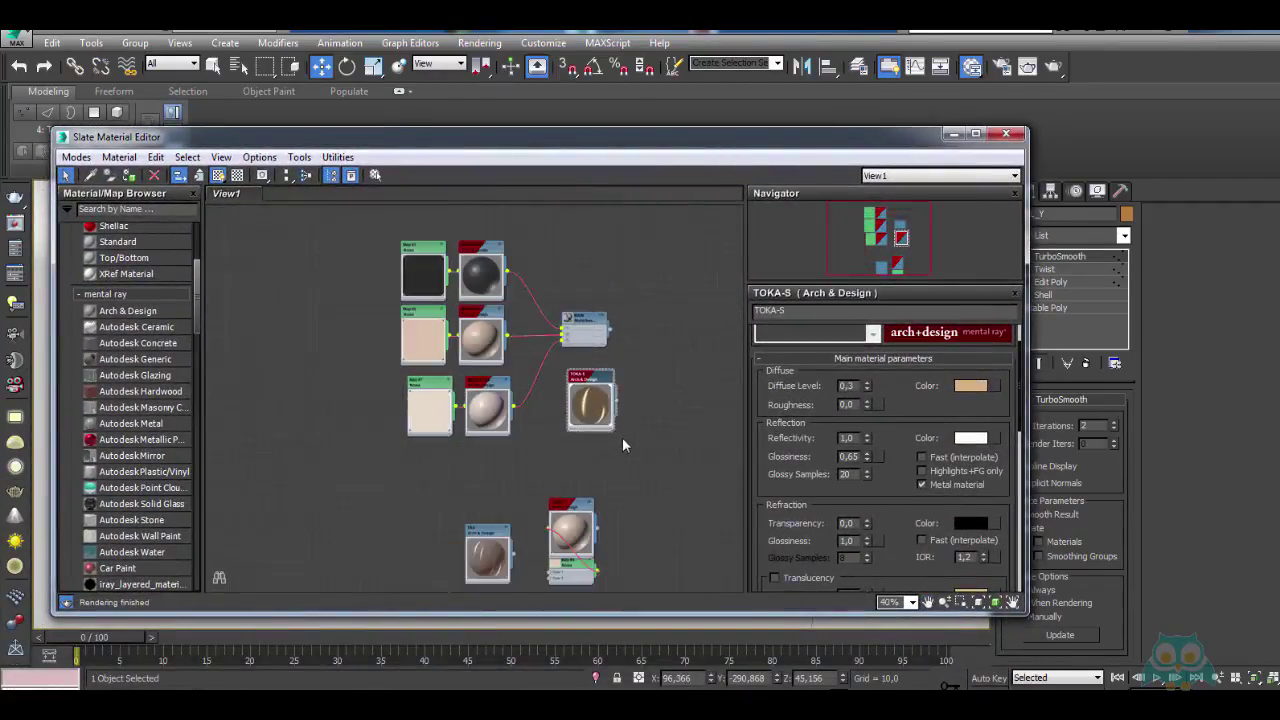
pyautogui.moveTo(590, 380); pyautogui.dragTo(593, 368)
# Delete the Noise map feeding the TABAN material and the separate TAS material
pyautogui.moveTo(625, 526); pyautogui.dragTo(612, 445, button='middle')
pyautogui.scroll(2, 612, 445)
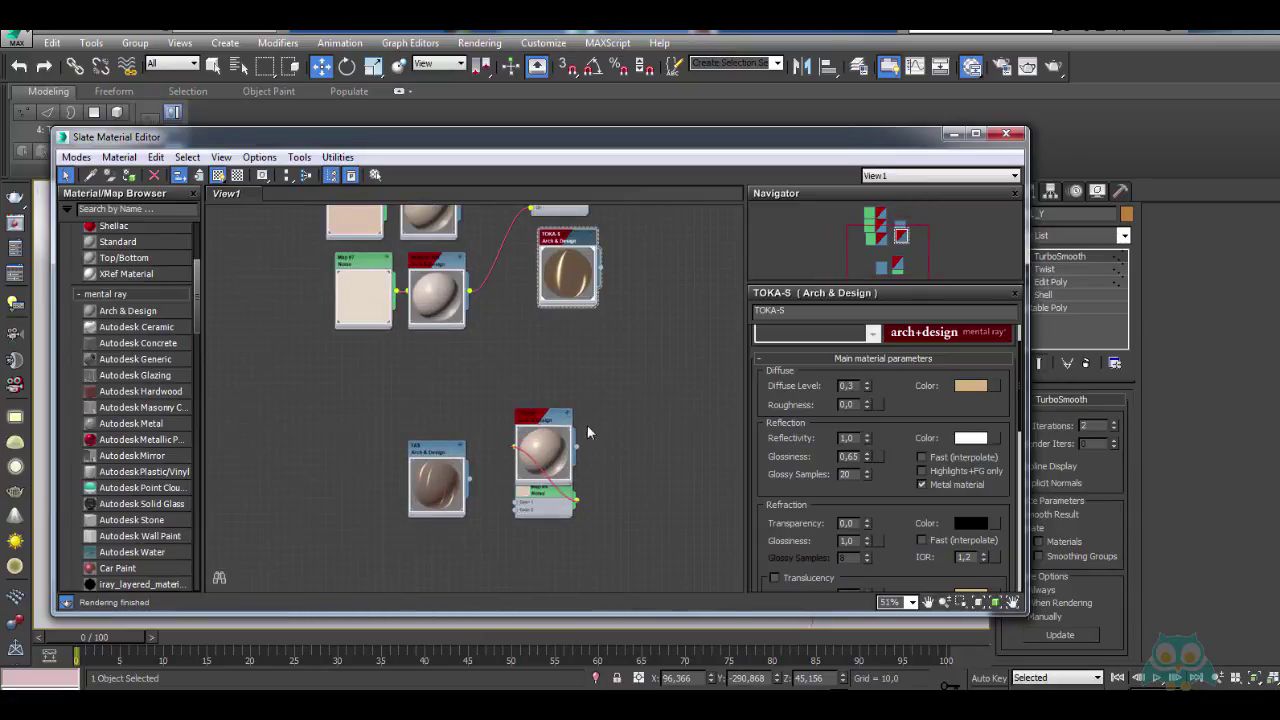
pyautogui.moveTo(354, 409); pyautogui.dragTo(600, 558)
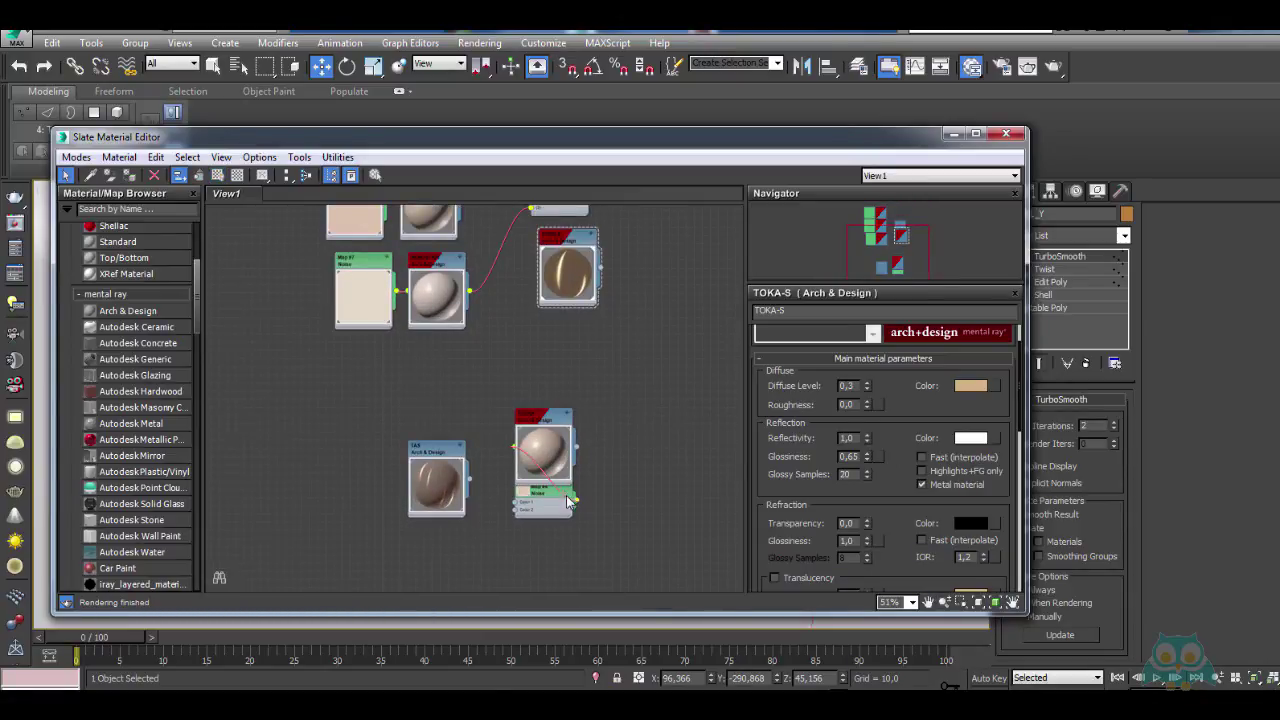
pyautogui.moveTo(548, 501); pyautogui.dragTo(466, 419)
pyautogui.moveTo(532, 417); pyautogui.dragTo(625, 401)
pyautogui.click(553, 408)
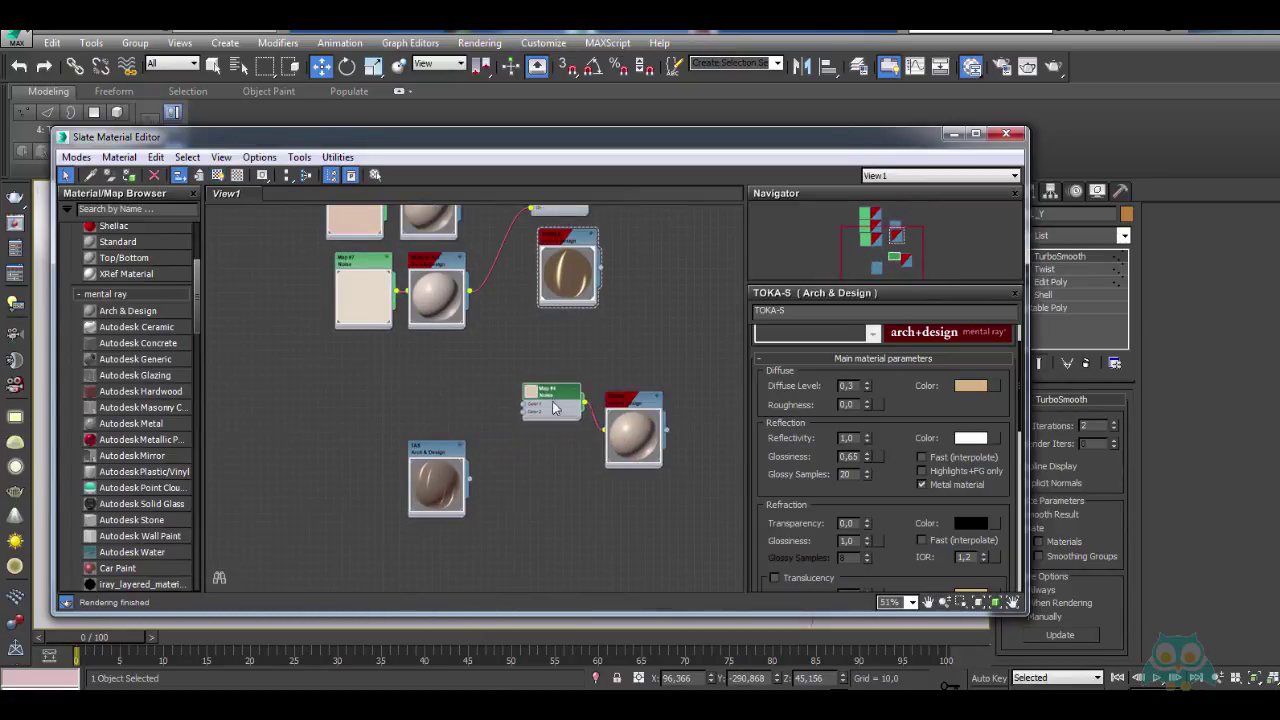
pyautogui.press('Delete')
pyautogui.moveTo(440, 456); pyautogui.dragTo(432, 400)
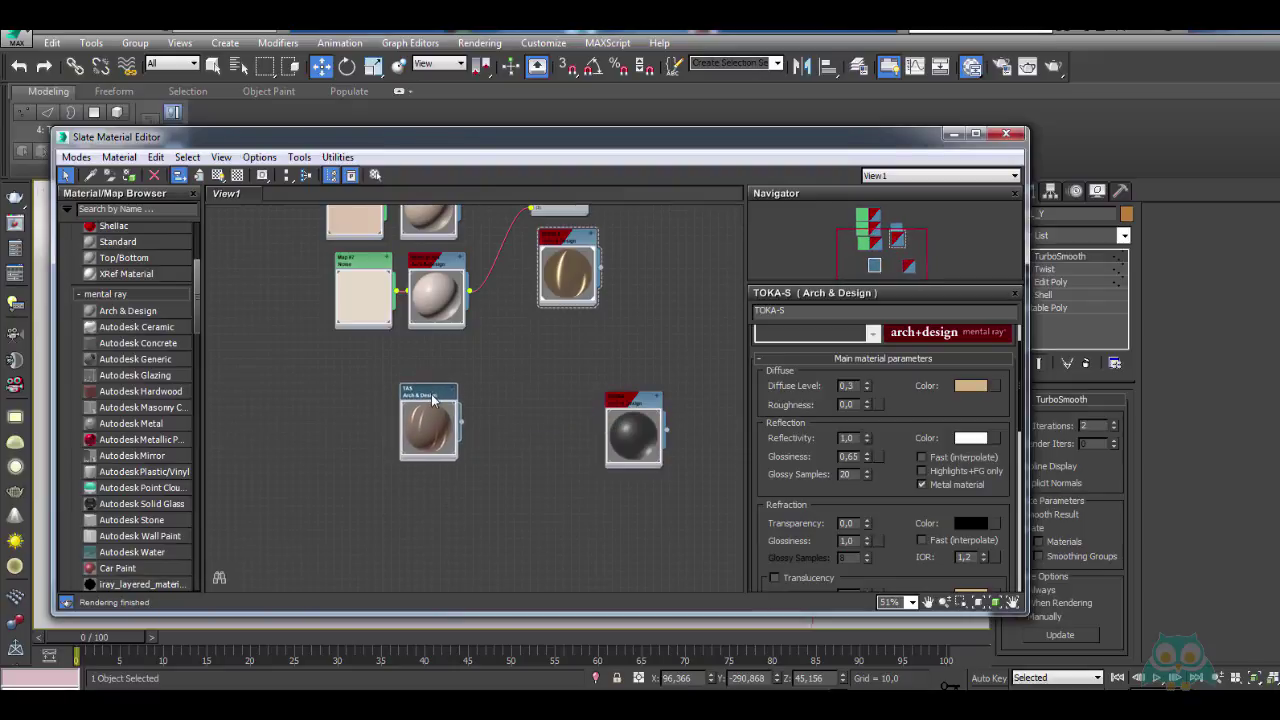
pyautogui.press('Delete')
# Place the TABAN material below TOKA-S and set its reflectivity to 0.7
pyautogui.moveTo(609, 145)
pyautogui.mouseDown()
pyautogui.moveTo(533, 645)
pyautogui.moveTo(591, 143)
pyautogui.moveTo(597, 161)
pyautogui.mouseUp()
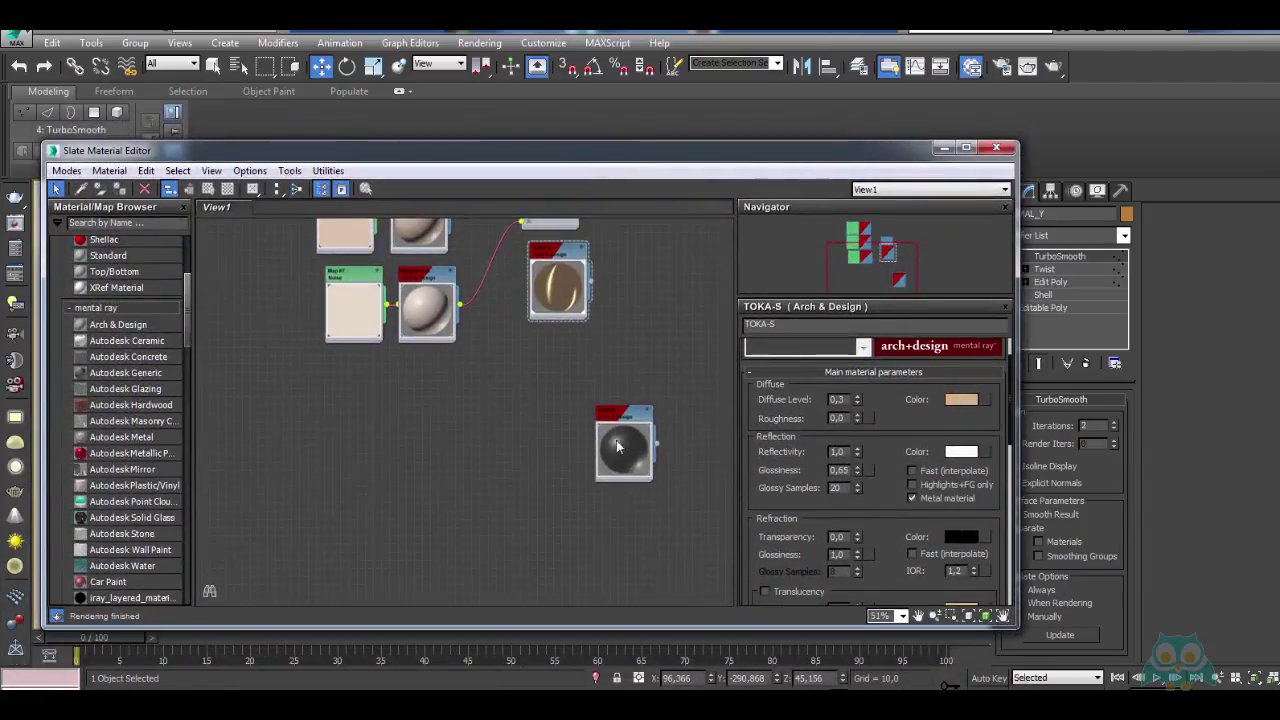
pyautogui.scroll(3, 616, 446)
pyautogui.moveTo(616, 446); pyautogui.dragTo(572, 410, button='middle')
pyautogui.moveTo(584, 375); pyautogui.dragTo(478, 289)
pyautogui.moveTo(484, 299); pyautogui.dragTo(499, 392, button='middle')
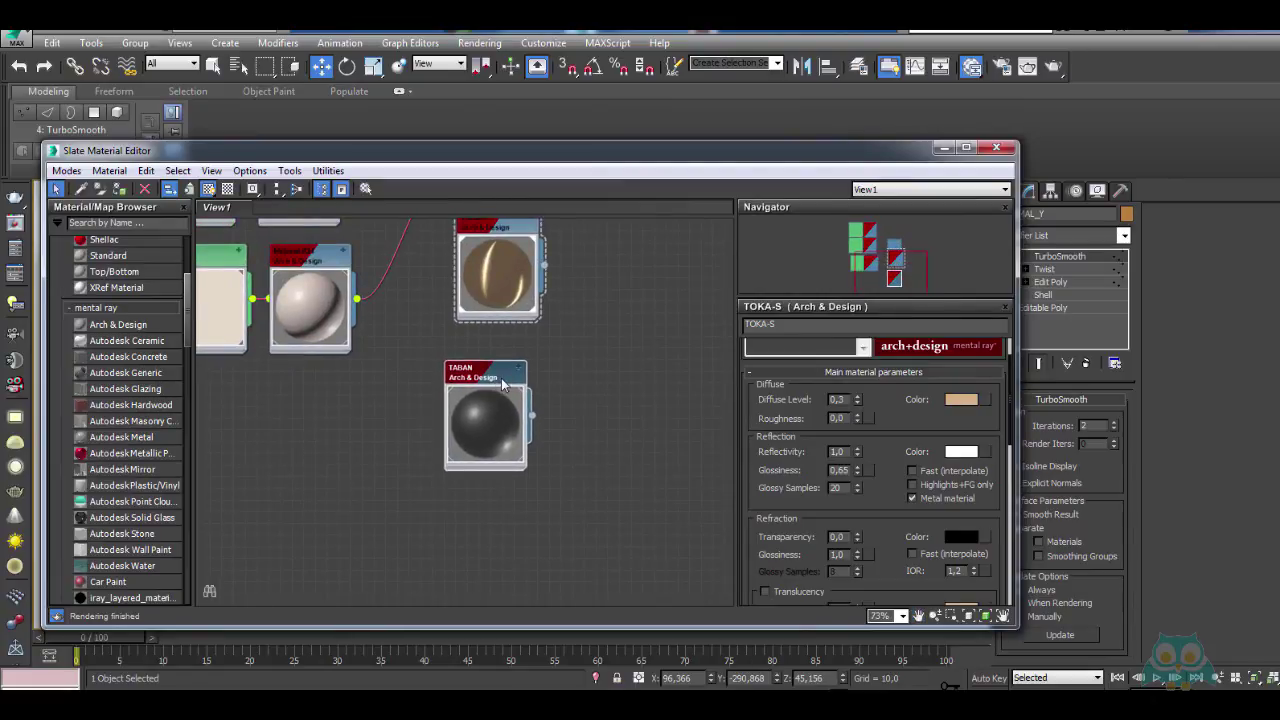
pyautogui.click(503, 385)
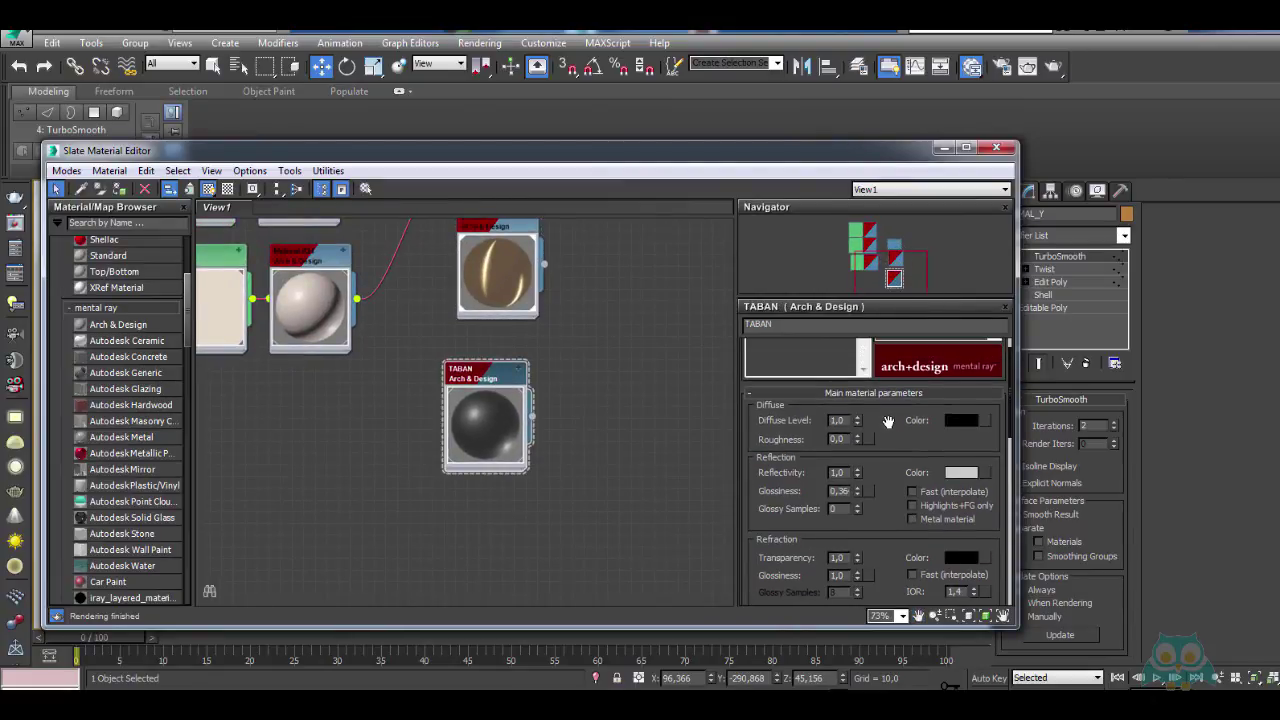
pyautogui.doubleClick(837, 472)
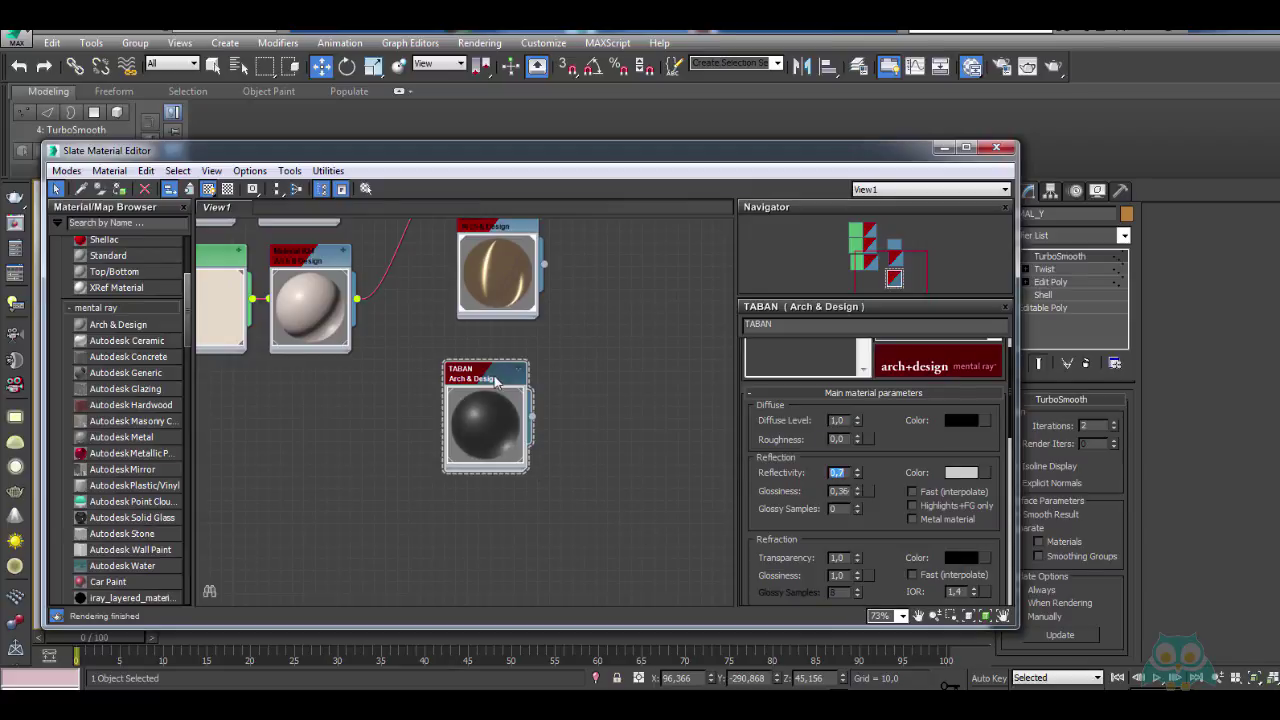
# Set the TABAN material's diffuse color to a near-black grey with a value of about 0.009
pyautogui.moveTo(577, 152); pyautogui.dragTo(578, 487)
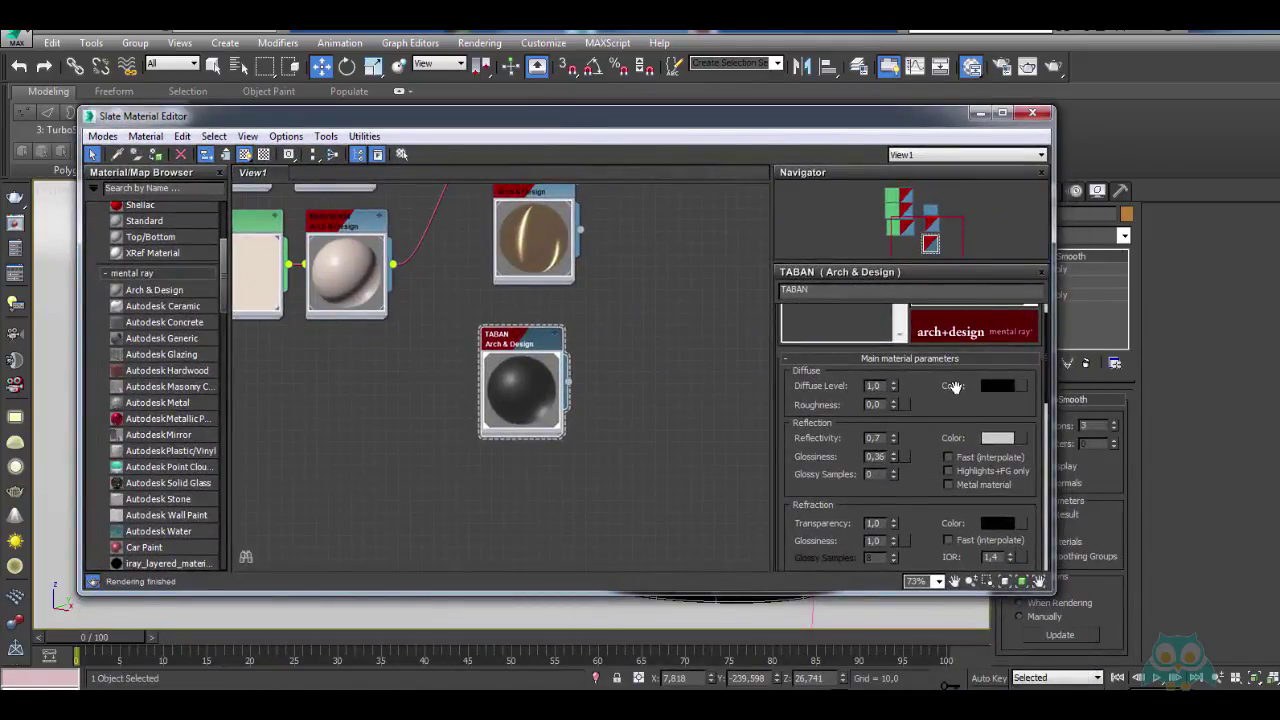
pyautogui.scroll(1, 953, 386)
pyautogui.click(995, 415)
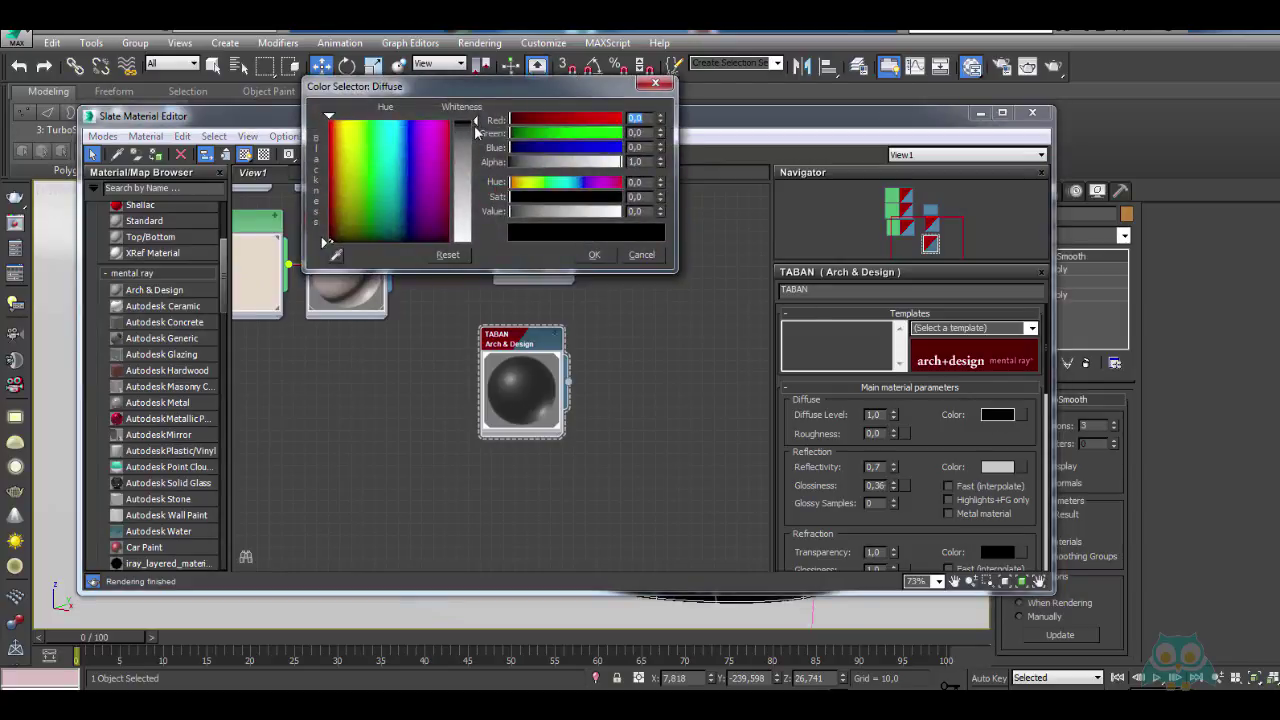
pyautogui.moveTo(474, 125); pyautogui.dragTo(475, 122)
pyautogui.click(605, 251)
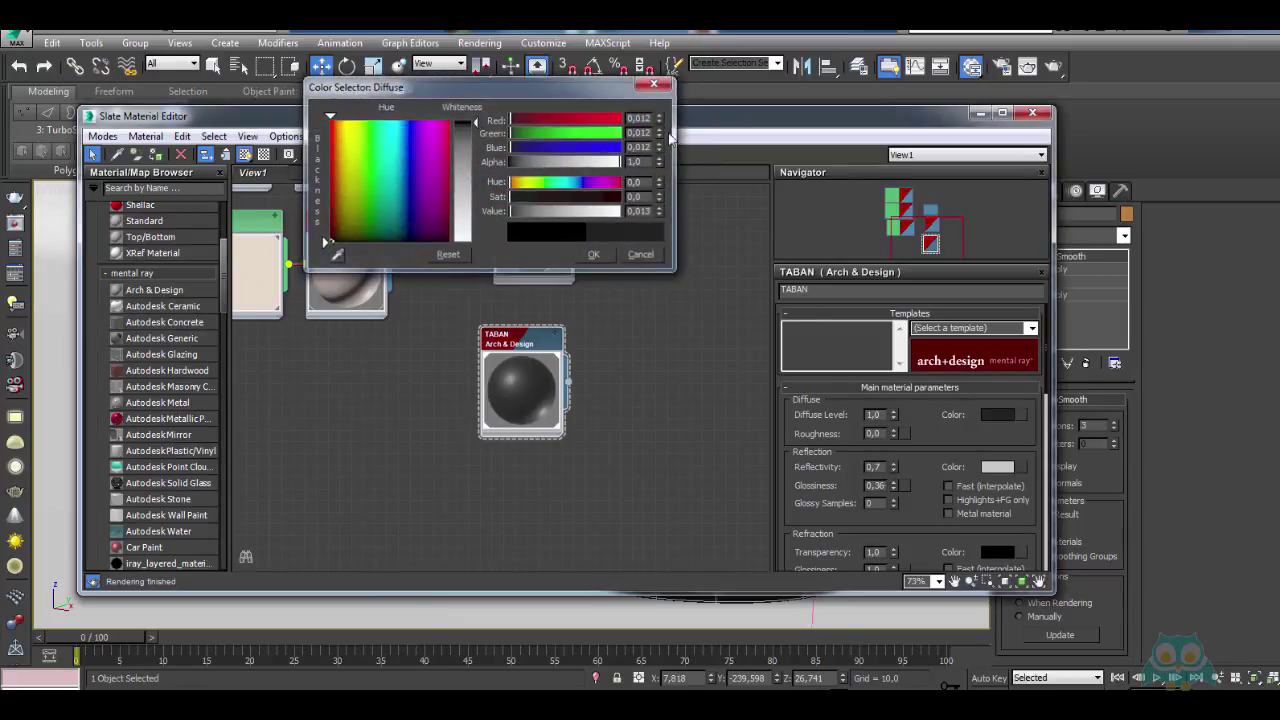
pyautogui.moveTo(674, 111); pyautogui.dragTo(600, 151)
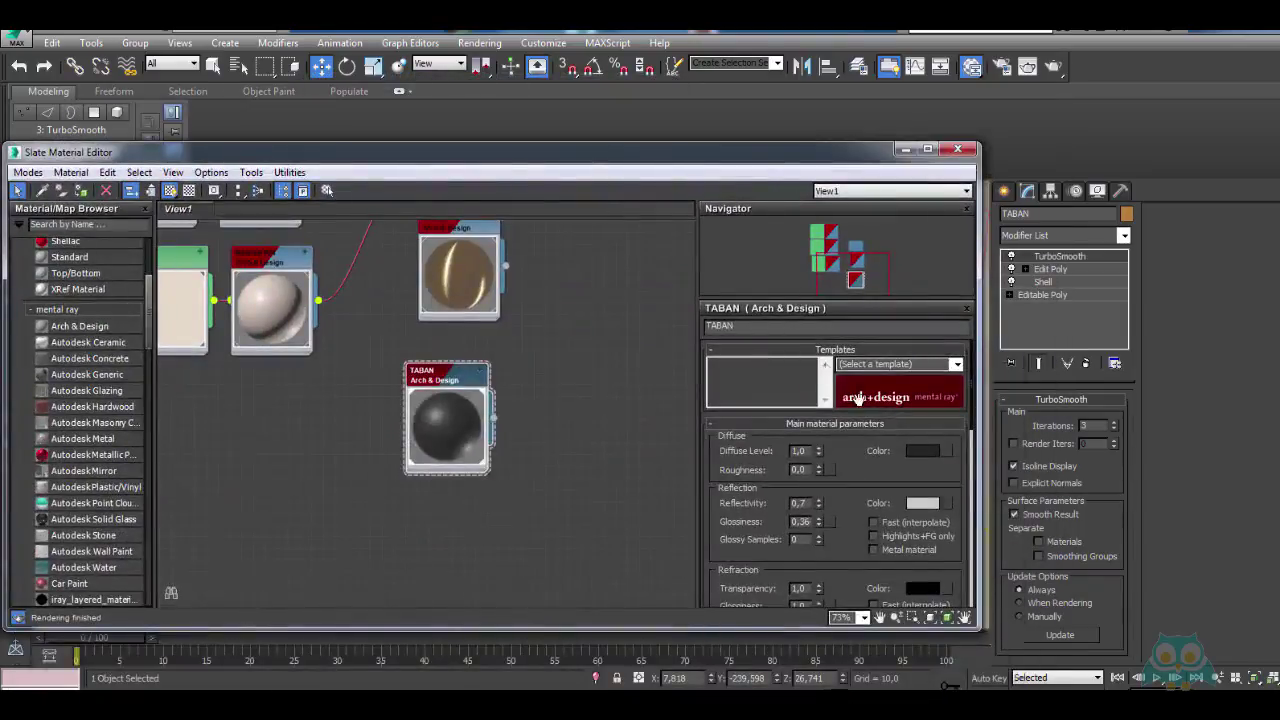
pyautogui.click(920, 452)
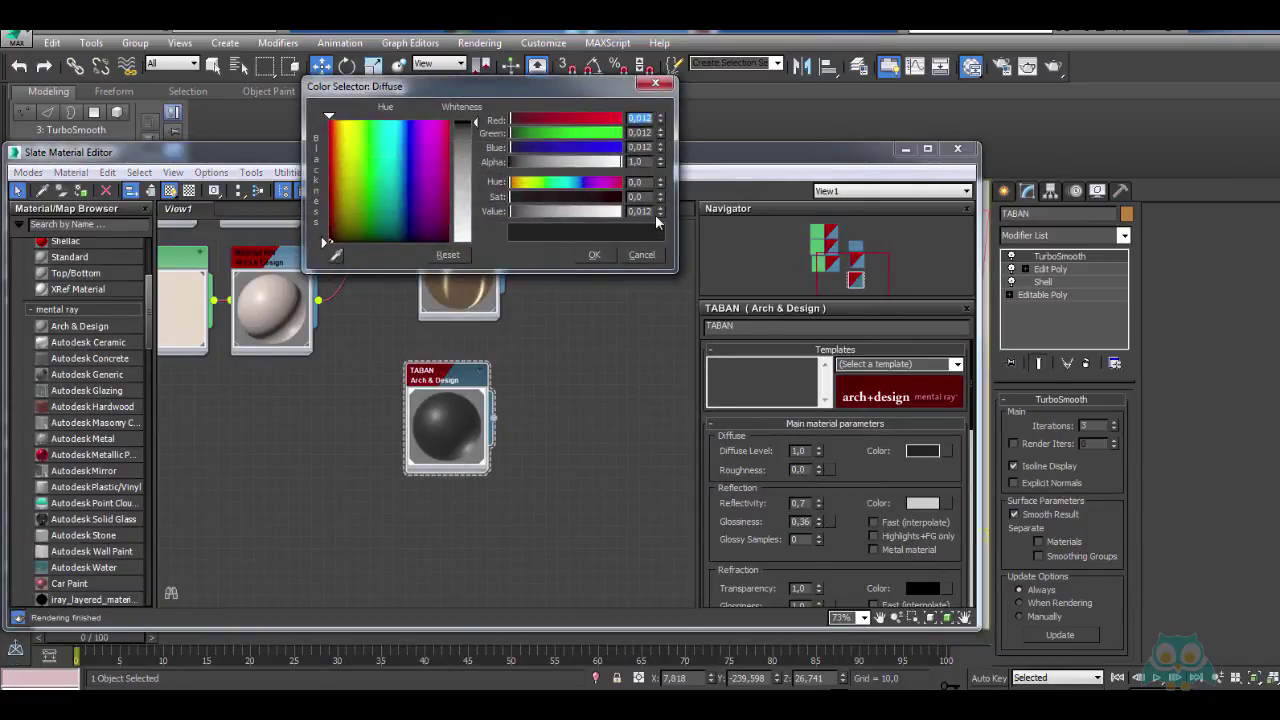
pyautogui.click(658, 216)
pyautogui.click(658, 218)
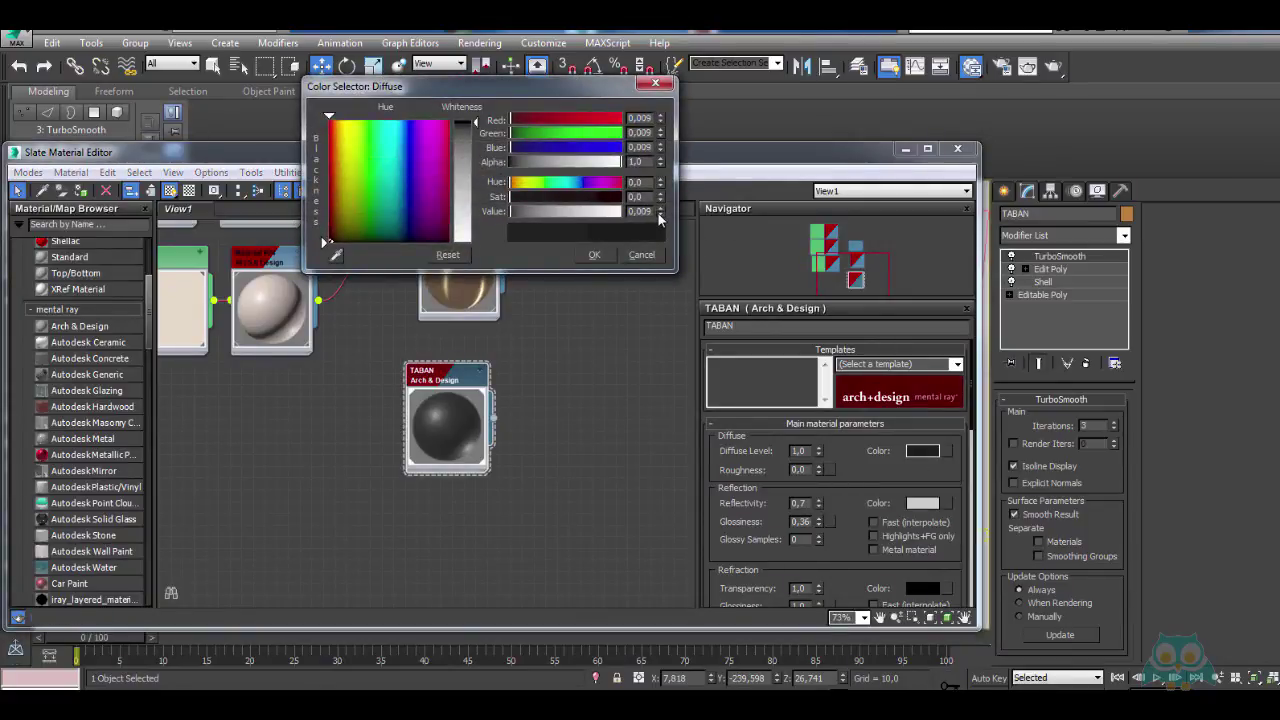
pyautogui.click(658, 210)
pyautogui.click(658, 216)
pyautogui.click(594, 254)
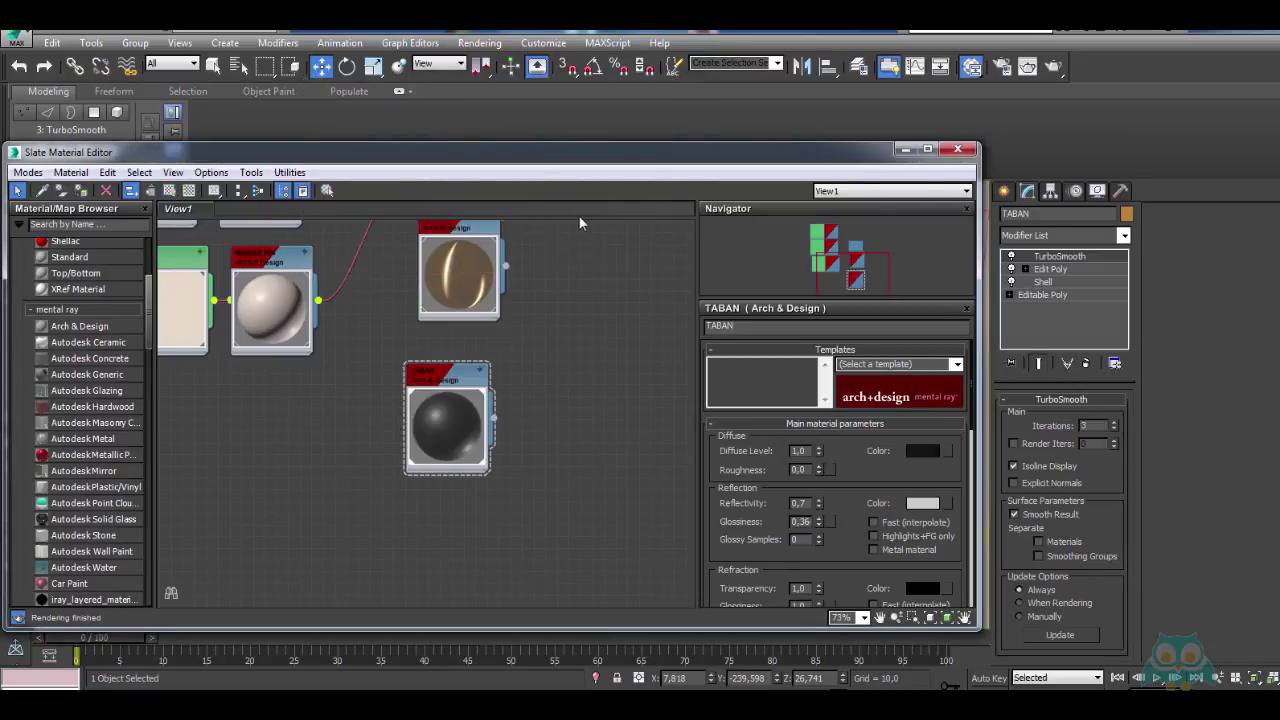
# Align the TABAN node directly beneath TOKA-S and open the TOKA-S parameters
pyautogui.moveTo(579, 216); pyautogui.dragTo(517, 405, button='middle')
pyautogui.scroll(-3, 517, 405)
pyautogui.moveTo(478, 472); pyautogui.dragTo(485, 458)
pyautogui.doubleClick(470, 366)
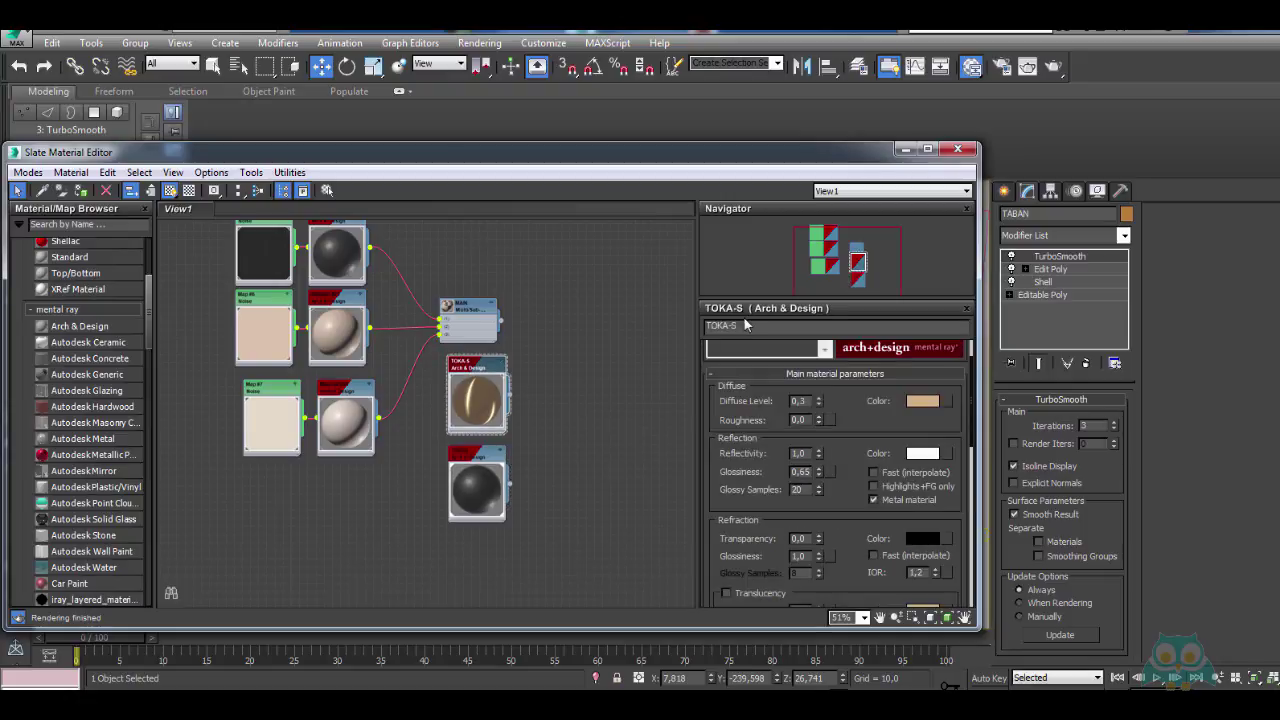
# Open the MAIN material's parameters and select the small loop at the shoe's heel
pyautogui.doubleClick(463, 318)
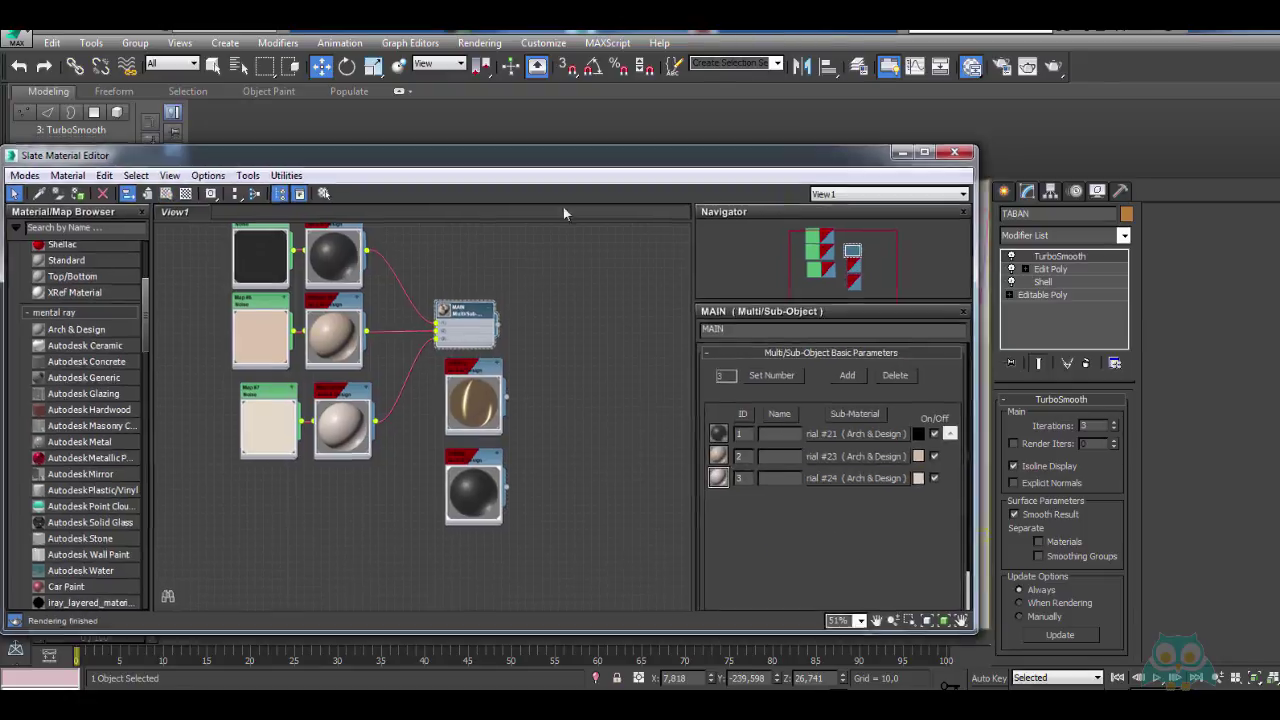
pyautogui.moveTo(570, 152); pyautogui.dragTo(593, 404)
pyautogui.click(245, 198)
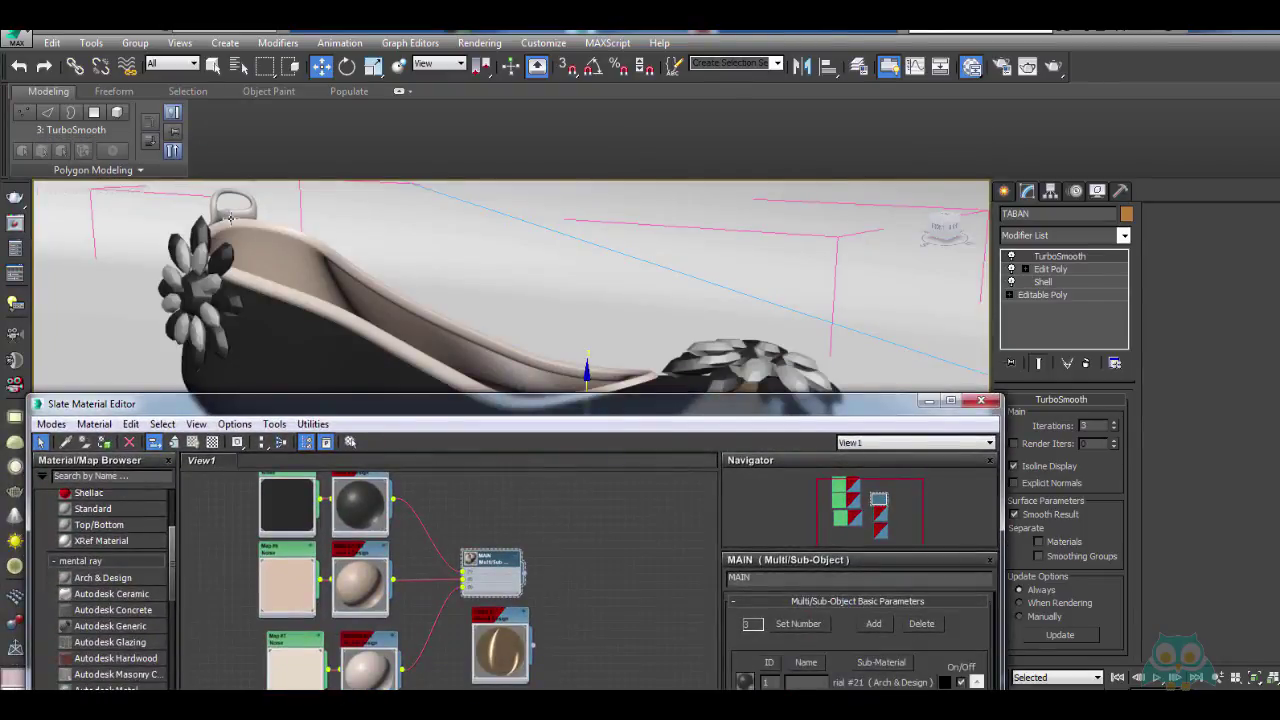
pyautogui.moveTo(429, 409); pyautogui.dragTo(486, 164)
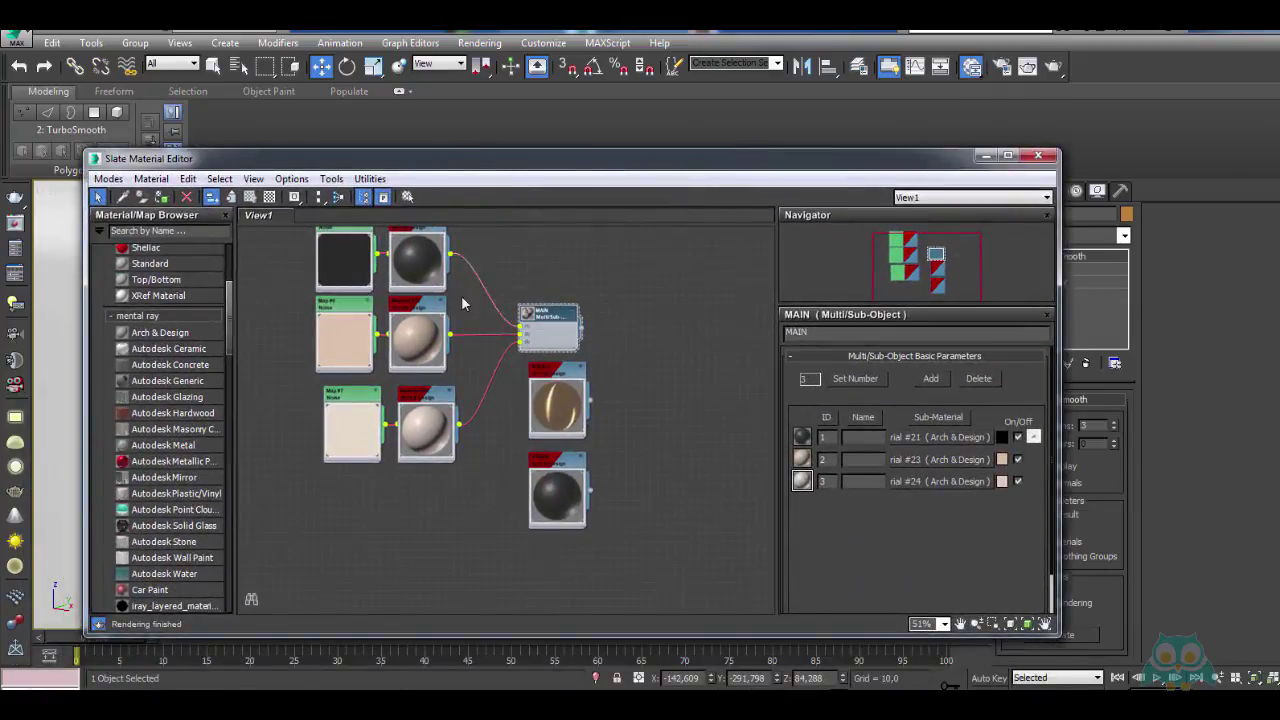
# Move the TOKA-S and TABAN nodes away to the right of the MAIN node
pyautogui.moveTo(463, 305); pyautogui.dragTo(520, 377, button='middle')
pyautogui.scroll(-3, 520, 377)
pyautogui.moveTo(620, 544); pyautogui.dragTo(639, 376)
# Duplicate the MAIN material with its three sub-materials and Noise maps, placing the copy below the original
pyautogui.moveTo(386, 289); pyautogui.dragTo(583, 487)
pyautogui.moveTo(578, 484); pyautogui.dragTo(574, 477, button='middle')
pyautogui.scroll(2, 548, 455)
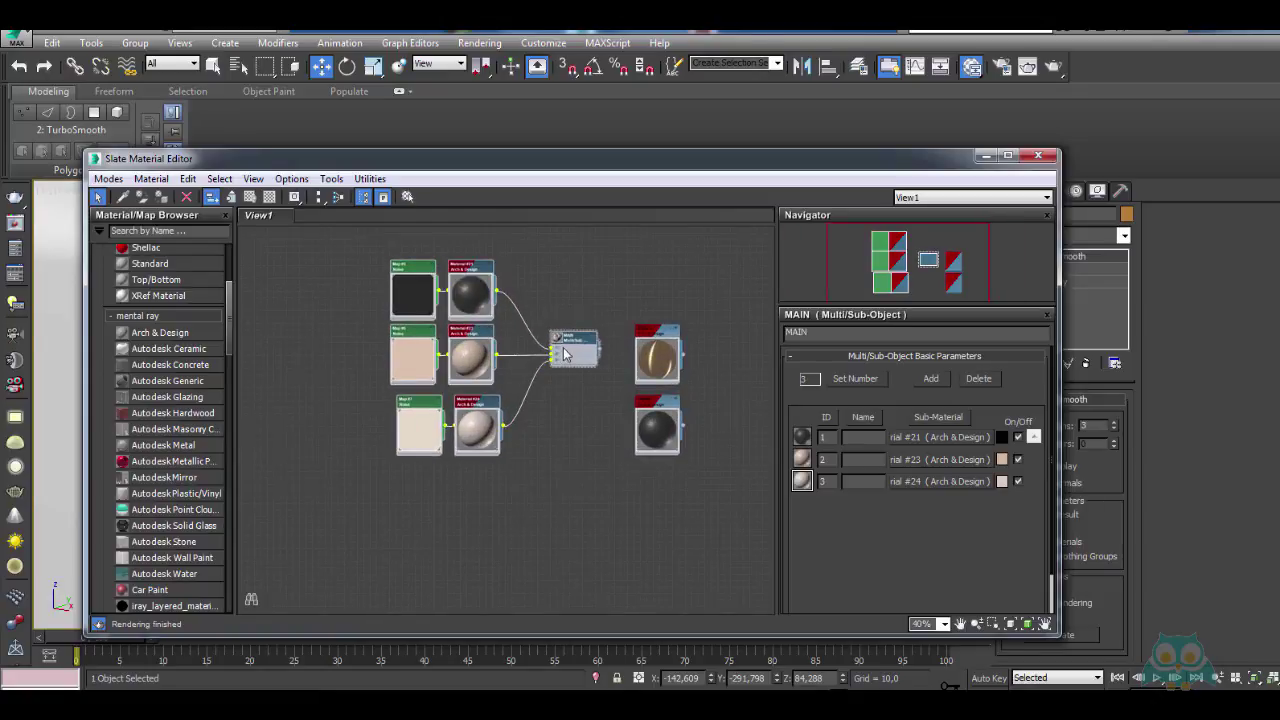
pyautogui.moveTo(568, 350)
pyautogui.keyDown('shift'); pyautogui.mouseDown()
pyautogui.moveTo(540, 538)
pyautogui.moveTo(451, 537)
pyautogui.mouseUp(); pyautogui.keyUp('shift')
pyautogui.moveTo(460, 494)
pyautogui.mouseDown(button='middle')
pyautogui.moveTo(586, 352)
pyautogui.moveTo(622, 333)
pyautogui.mouseUp(button='middle')
pyautogui.scroll(3, 563, 394)
pyautogui.moveTo(563, 394); pyautogui.dragTo(505, 455, button='middle')
pyautogui.click(559, 505)
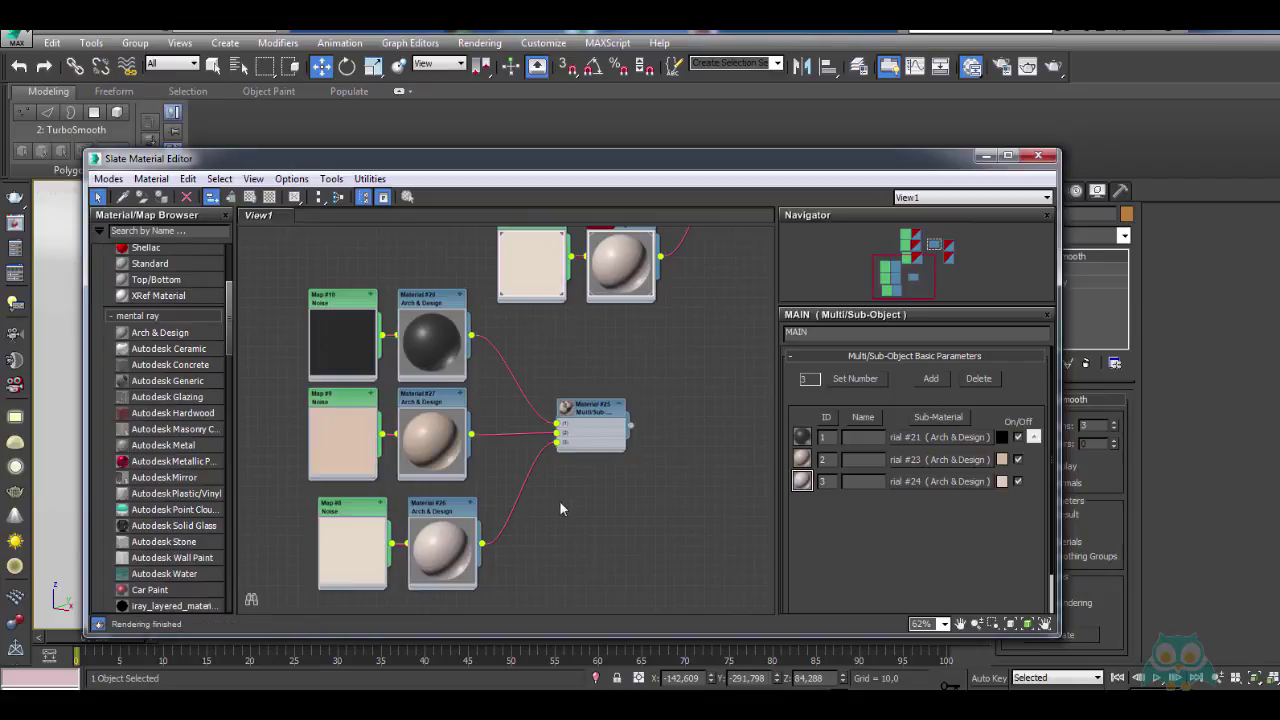
# Delete Material #26 and its Map #8 Noise map from the third slot of the copied Multi/Sub-Object material
pyautogui.moveTo(477, 374); pyautogui.dragTo(478, 392, button='middle')
pyautogui.moveTo(478, 155); pyautogui.dragTo(510, 124)
pyautogui.moveTo(492, 377); pyautogui.dragTo(507, 293, button='middle')
pyautogui.scroll(-1, 497, 318)
pyautogui.moveTo(500, 305); pyautogui.dragTo(503, 323)
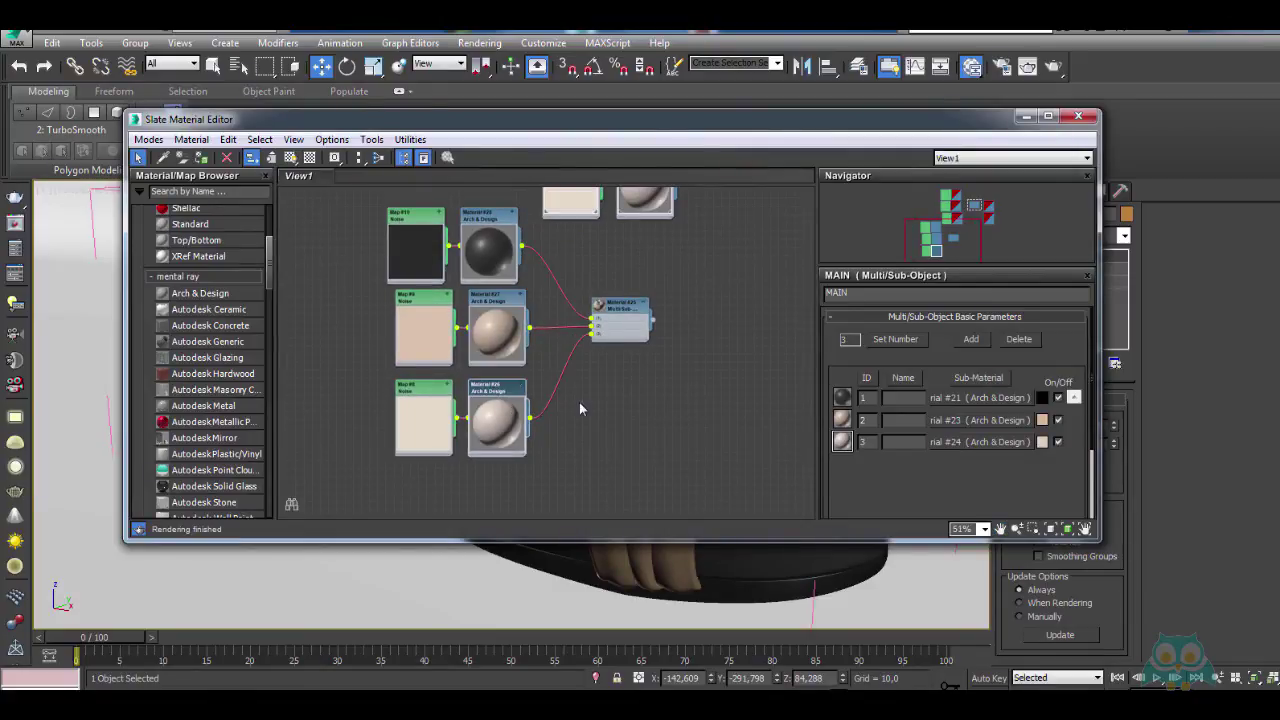
pyautogui.moveTo(584, 448); pyautogui.dragTo(390, 378)
pyautogui.press('Delete')
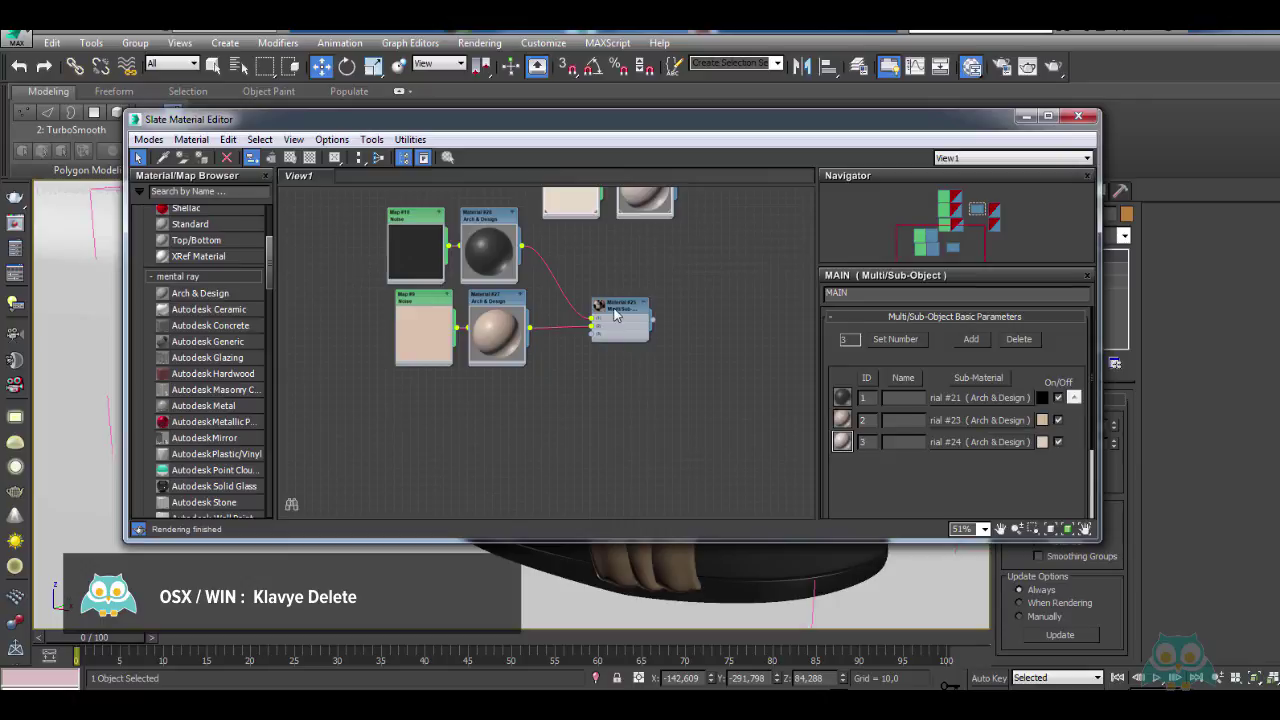
# Remove the empty third slot from the copied Multi/Sub-Object material and rename the material TUT
pyautogui.doubleClick(616, 314)
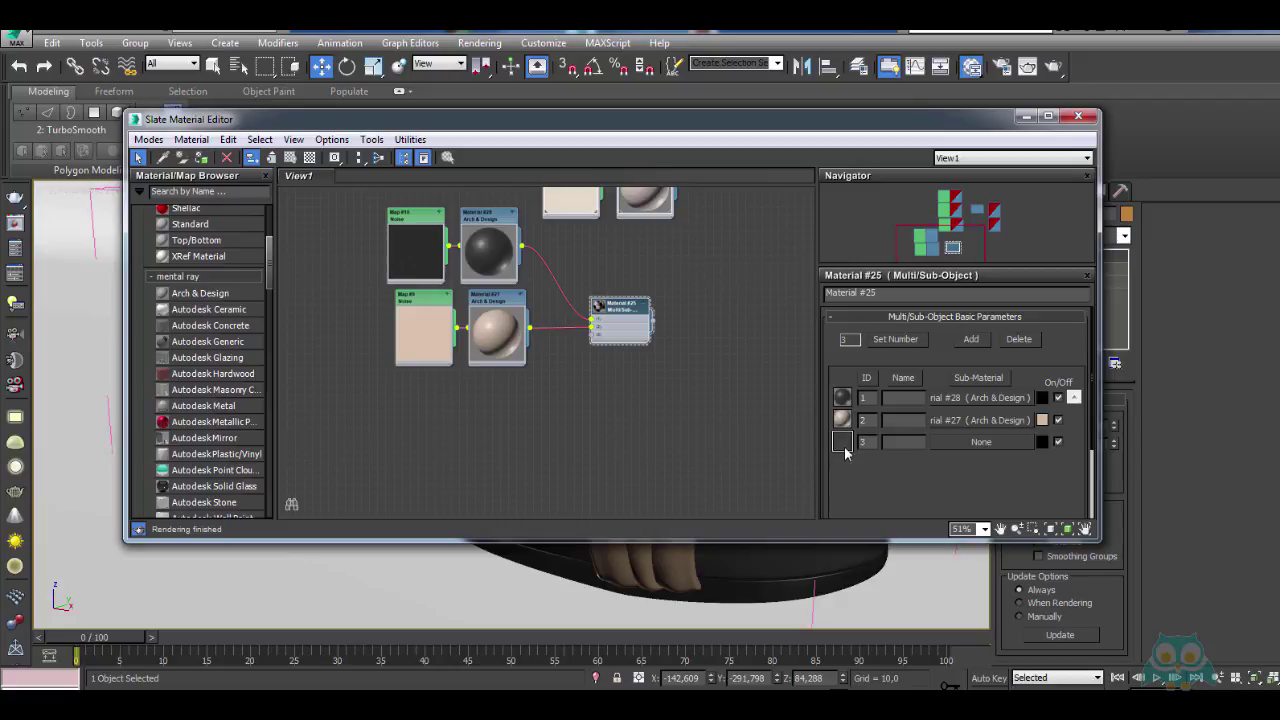
pyautogui.click(1018, 339)
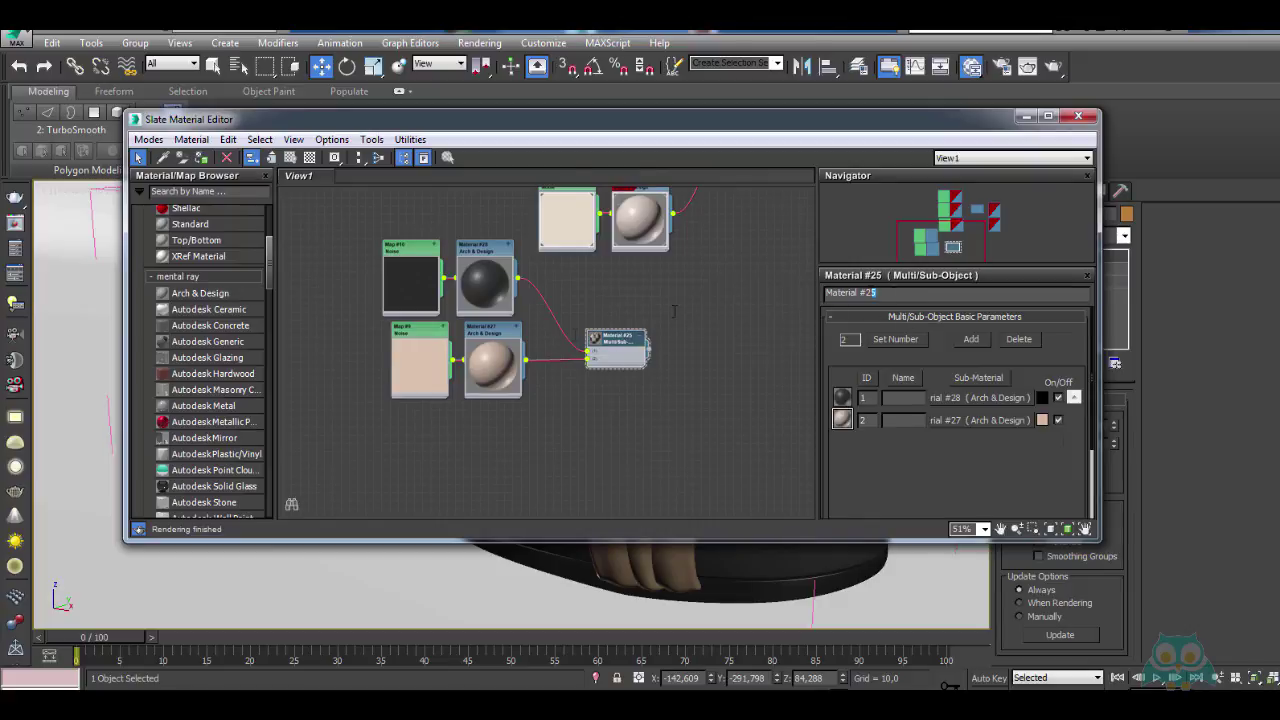
pyautogui.write('TUT')
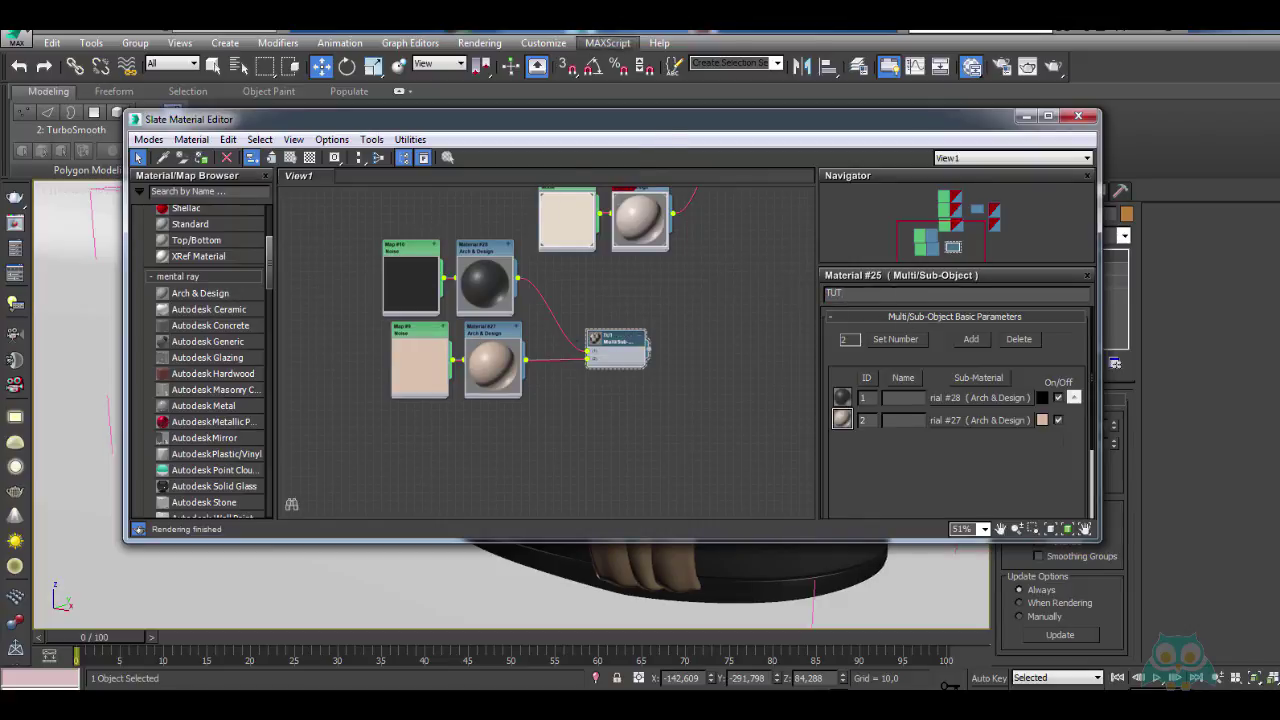
# Lower the Slate Material Editor window to uncover the shoe's heel loop, and align Material #27 and its Noise map beneath the Material #28 nodes
pyautogui.moveTo(498, 114); pyautogui.dragTo(476, 329)
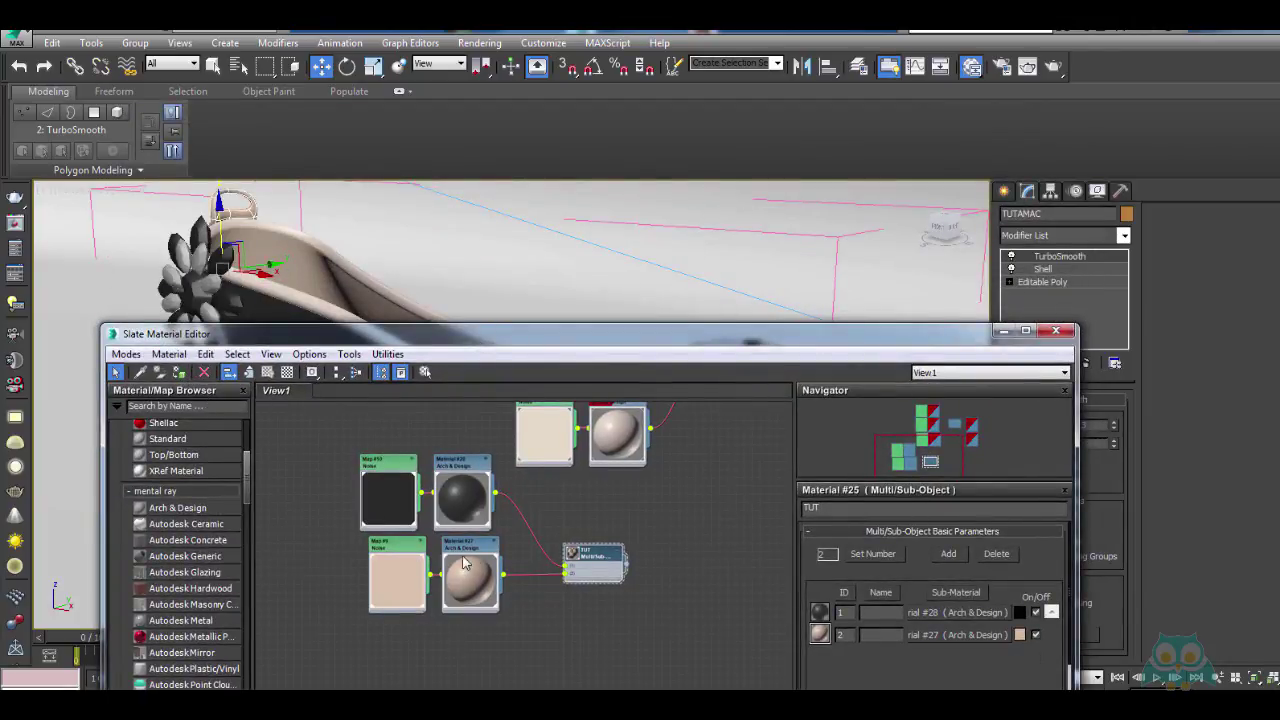
pyautogui.moveTo(477, 552)
pyautogui.mouseDown()
pyautogui.moveTo(454, 550)
pyautogui.moveTo(469, 550)
pyautogui.mouseUp()
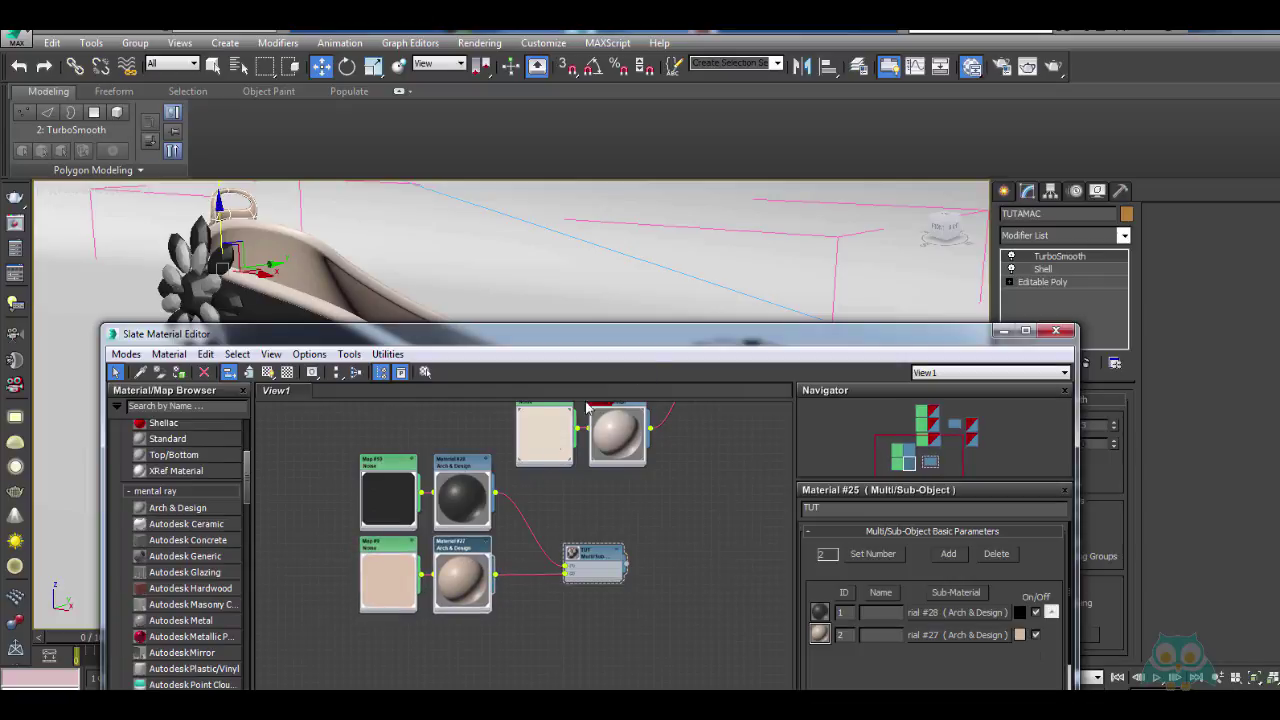
pyautogui.moveTo(692, 344); pyautogui.dragTo(694, 279)
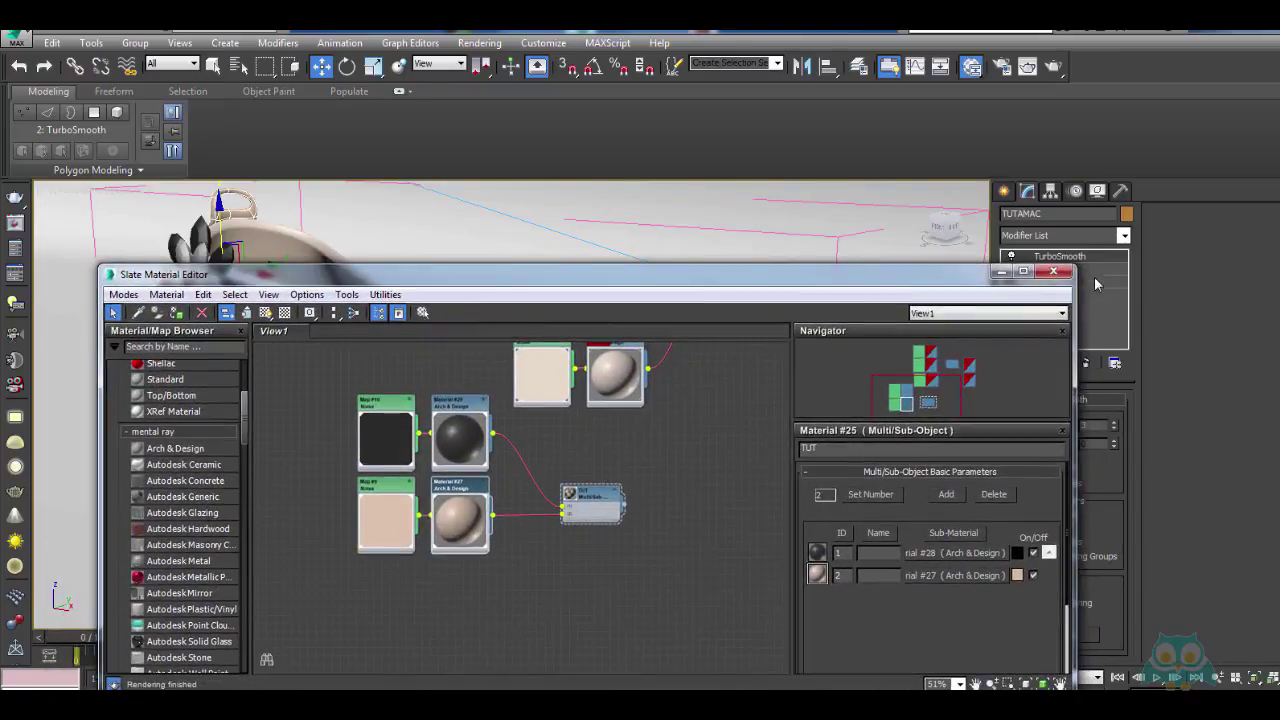
pyautogui.moveTo(476, 496); pyautogui.dragTo(466, 566, button='middle')
pyautogui.scroll(-2, 468, 564)
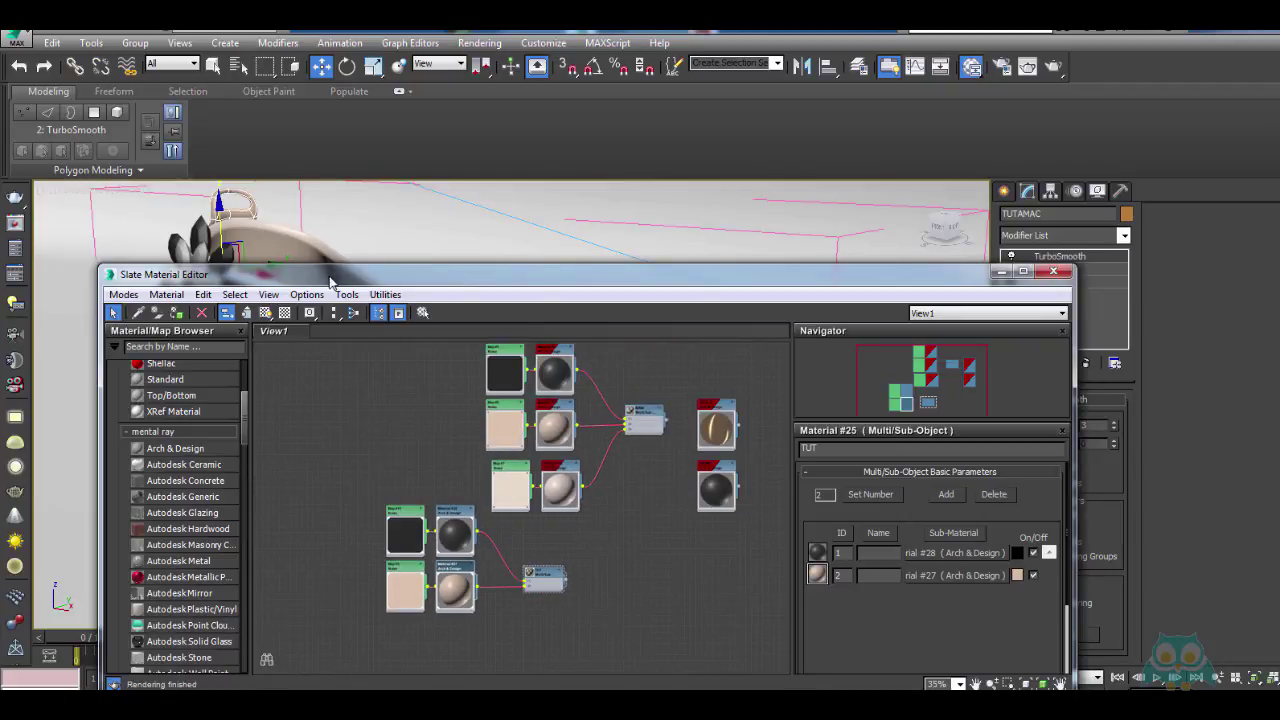
# Duplicate the light beige Arch & Design Material #24 together with its Noise map in the node view
pyautogui.moveTo(330, 280); pyautogui.dragTo(321, 349)
pyautogui.click(262, 223)
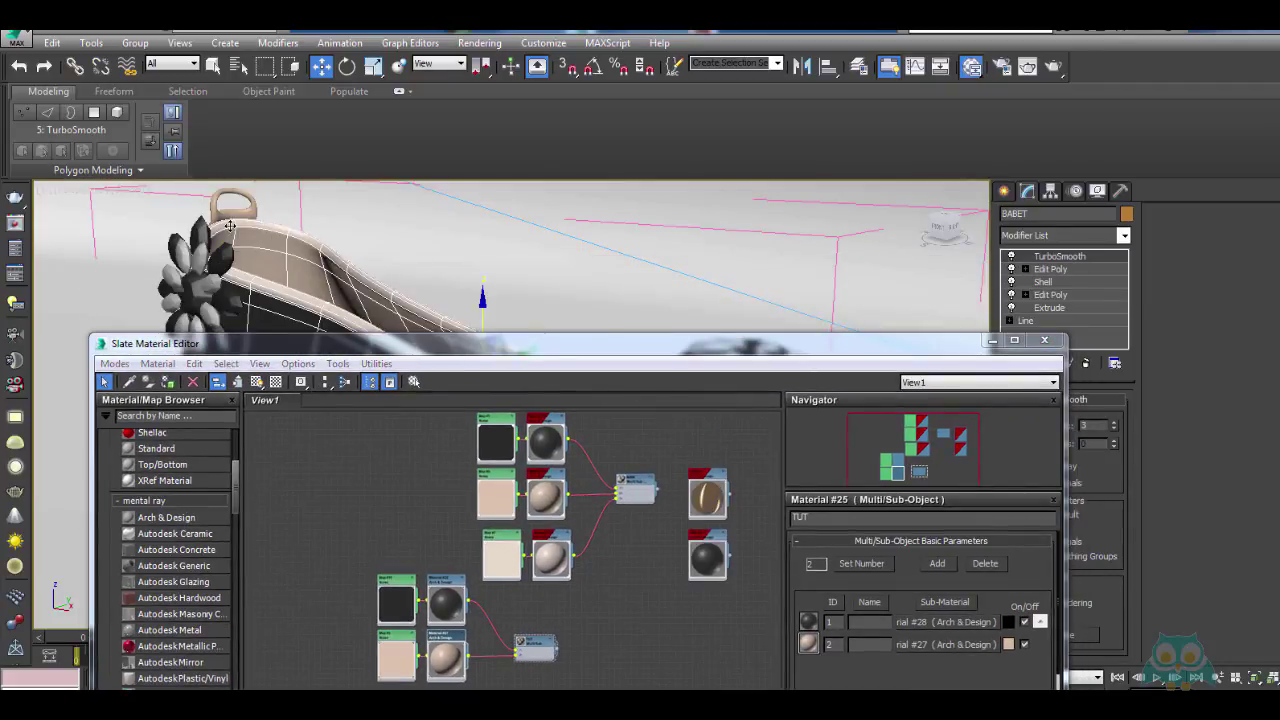
pyautogui.doubleClick(545, 553)
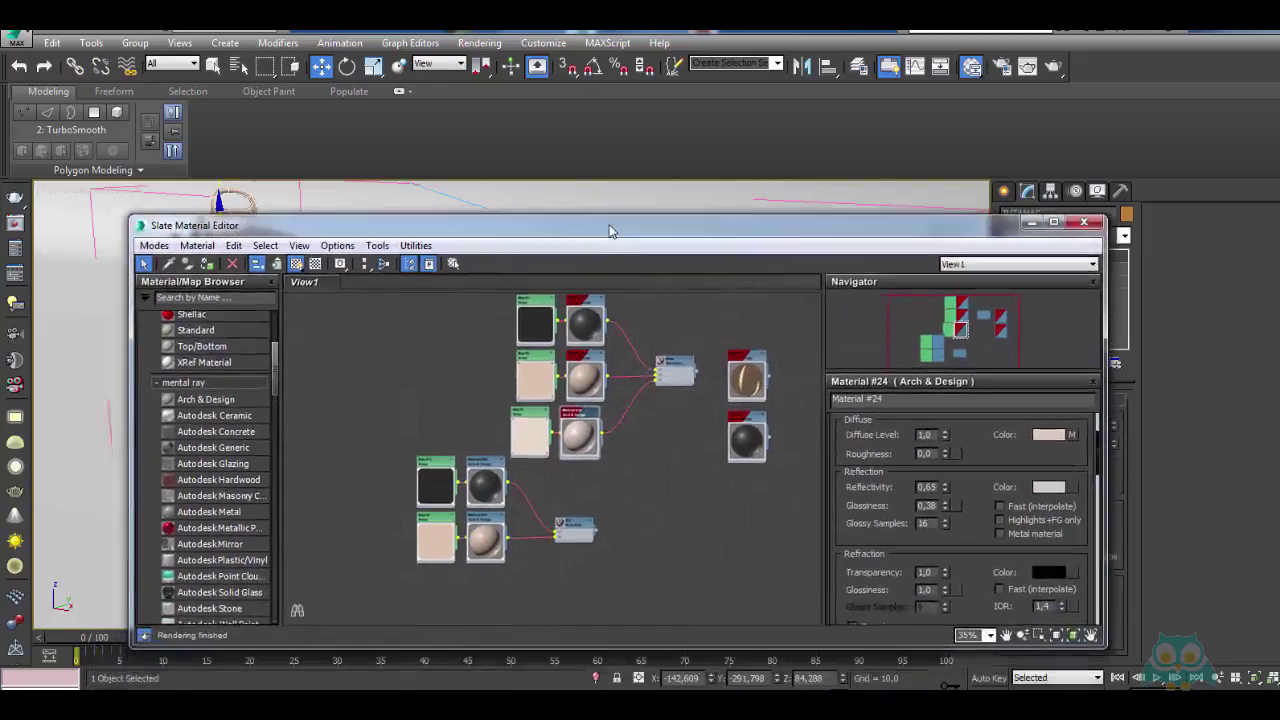
pyautogui.scroll(3, 600, 408)
pyautogui.scroll(-3, 640, 460)
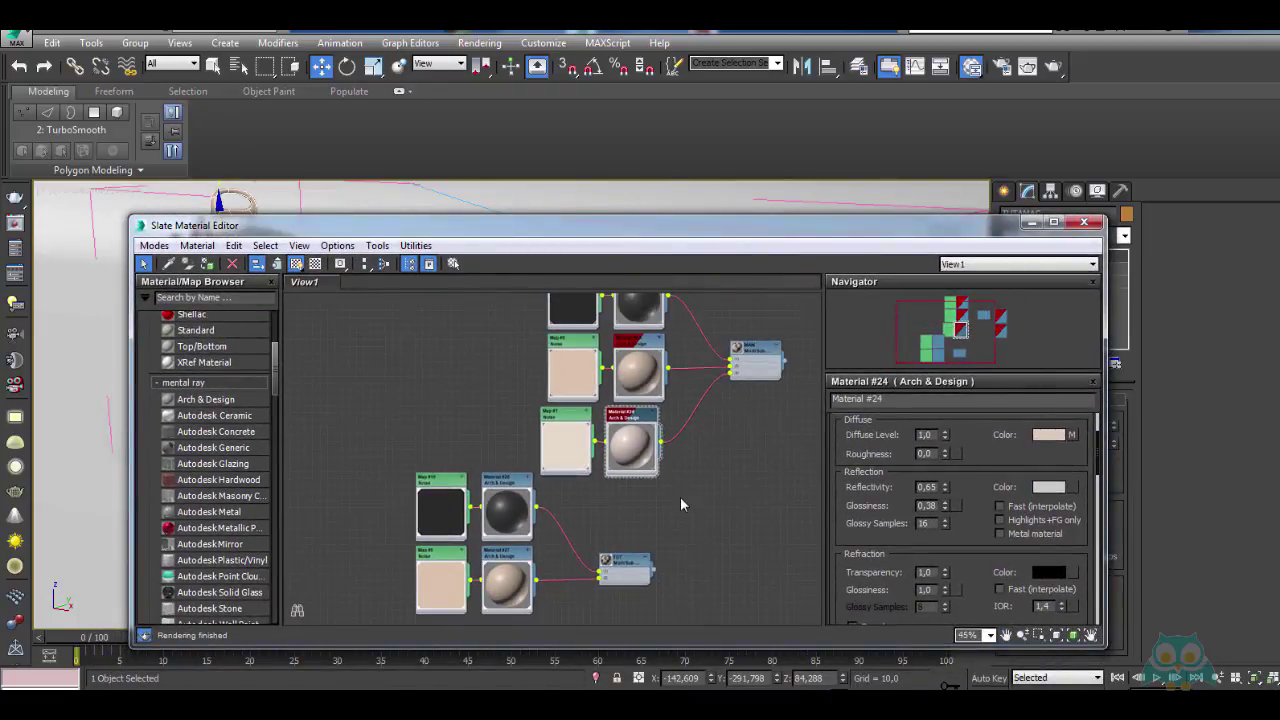
pyautogui.moveTo(680, 500); pyautogui.dragTo(546, 410)
pyautogui.scroll(-2, 600, 420)
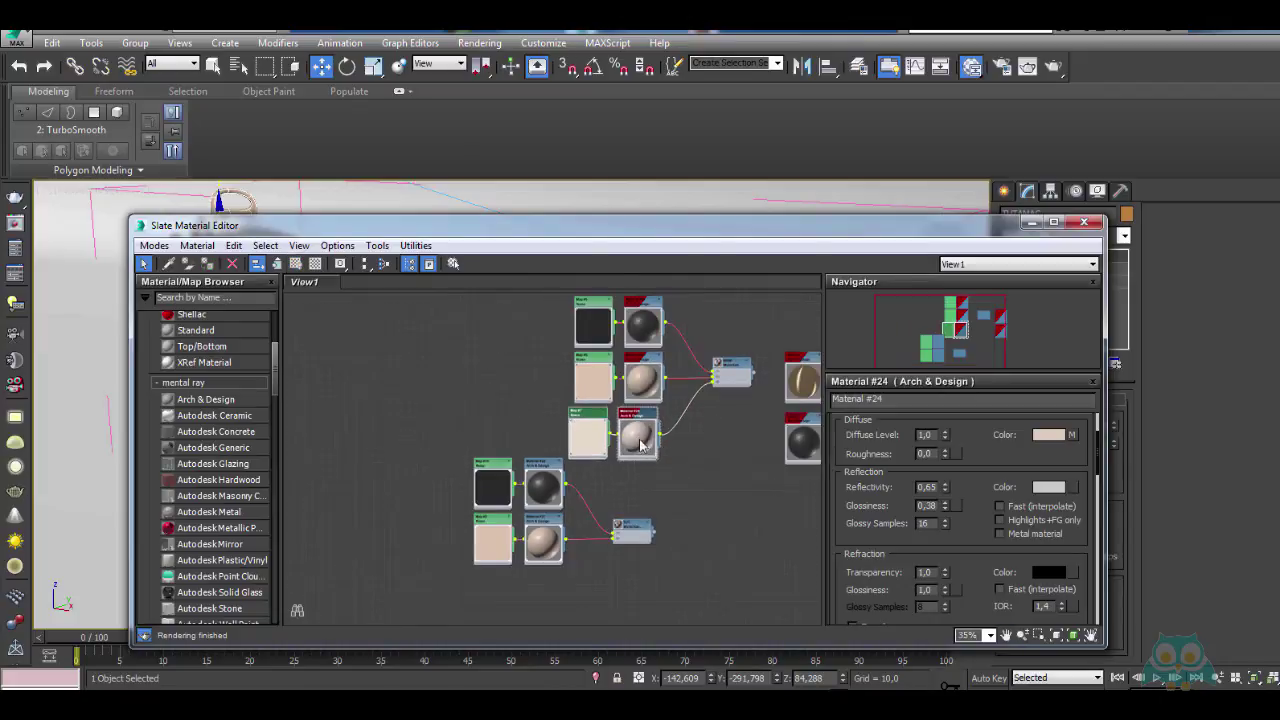
pyautogui.keyDown('shift'); pyautogui.moveTo(638, 420); pyautogui.dragTo(473, 393); pyautogui.keyUp('shift')
pyautogui.scroll(2, 483, 440)
pyautogui.moveTo(483, 440); pyautogui.dragTo(491, 396, button='middle')
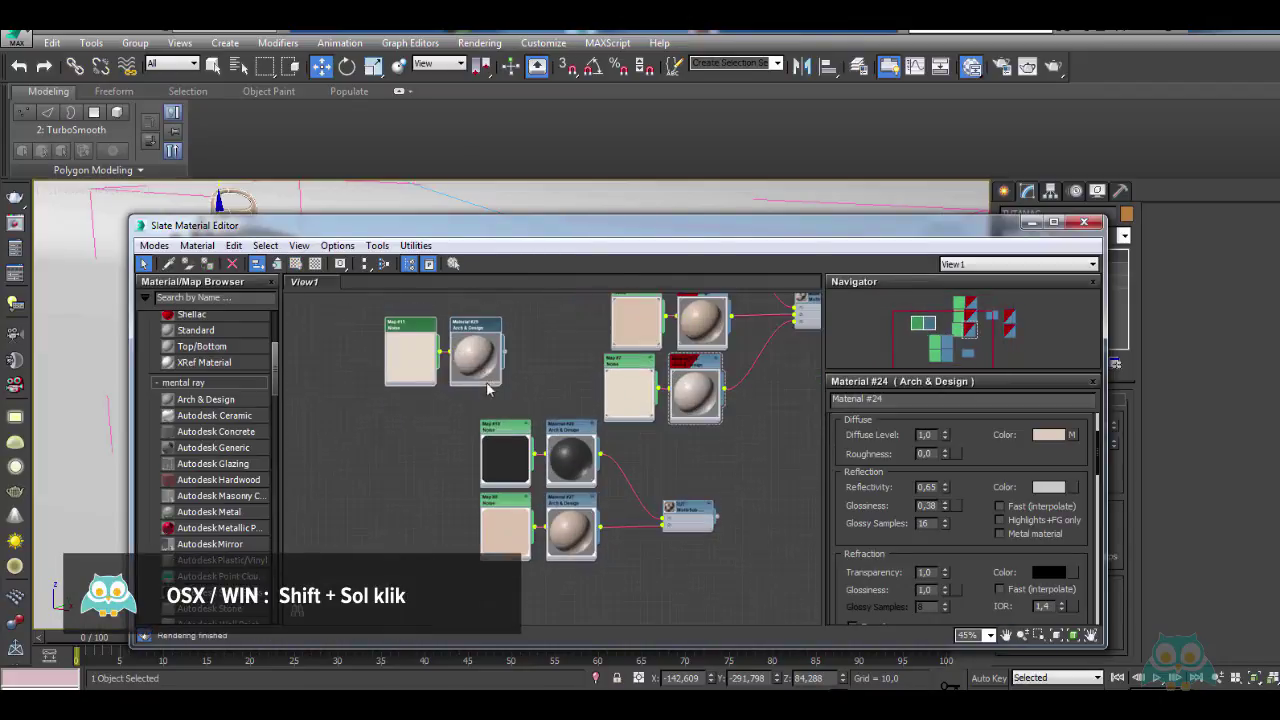
# Place the duplicated material pair below the TUT nodes and connect it to the TUT material's second slot
pyautogui.moveTo(474, 352); pyautogui.dragTo(540, 615)
pyautogui.moveTo(583, 564); pyautogui.dragTo(533, 395, button='middle')
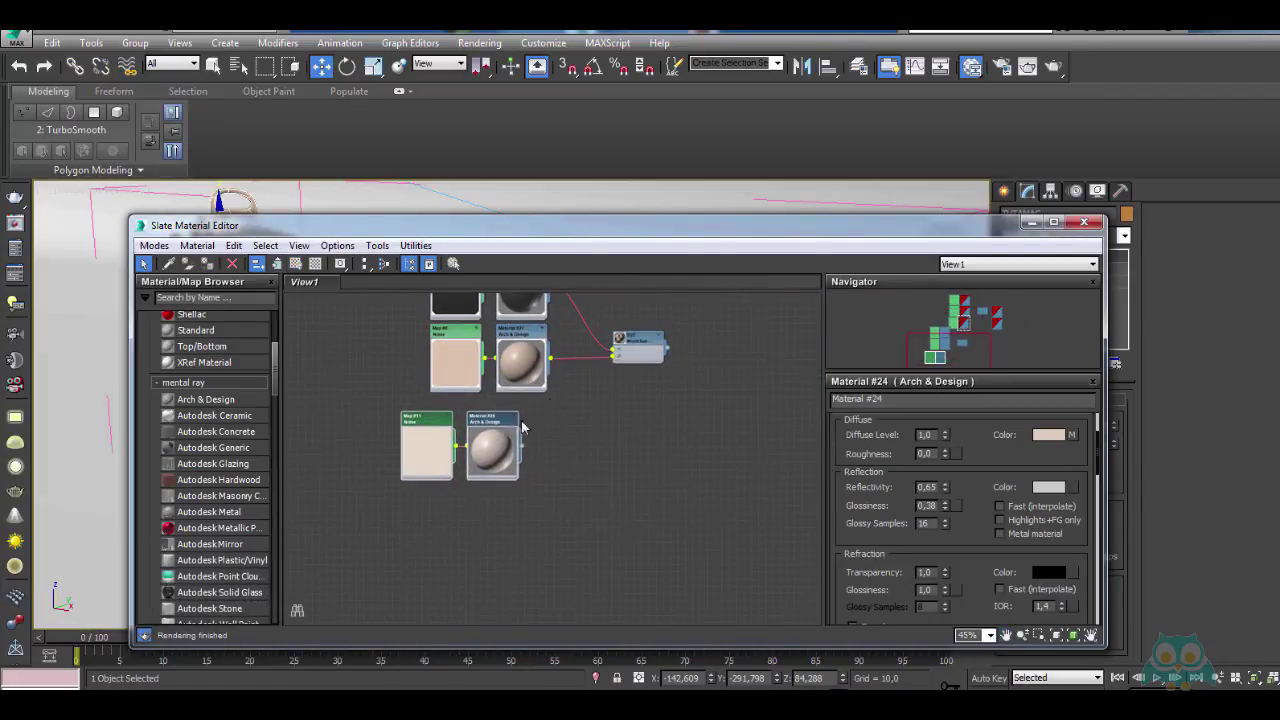
pyautogui.moveTo(522, 447); pyautogui.dragTo(612, 355)
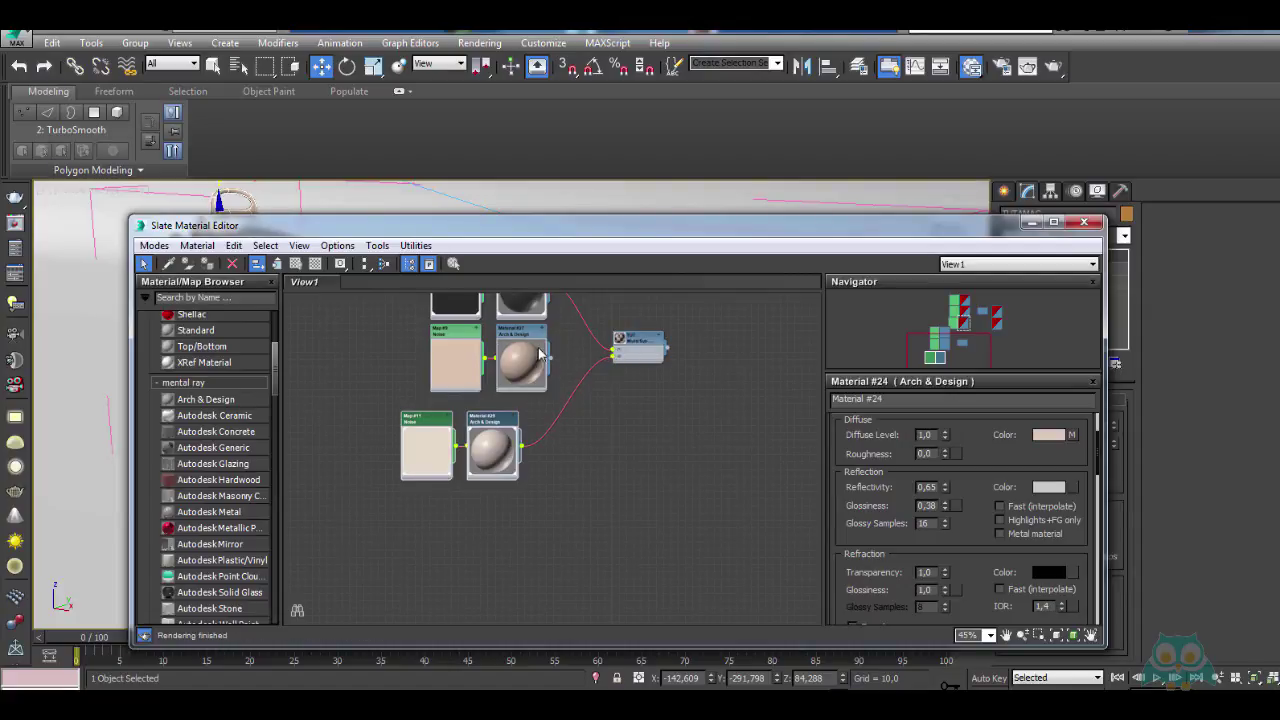
# Delete the disconnected Material #27 and its Noise map from the node view
pyautogui.moveTo(530, 342); pyautogui.dragTo(676, 481)
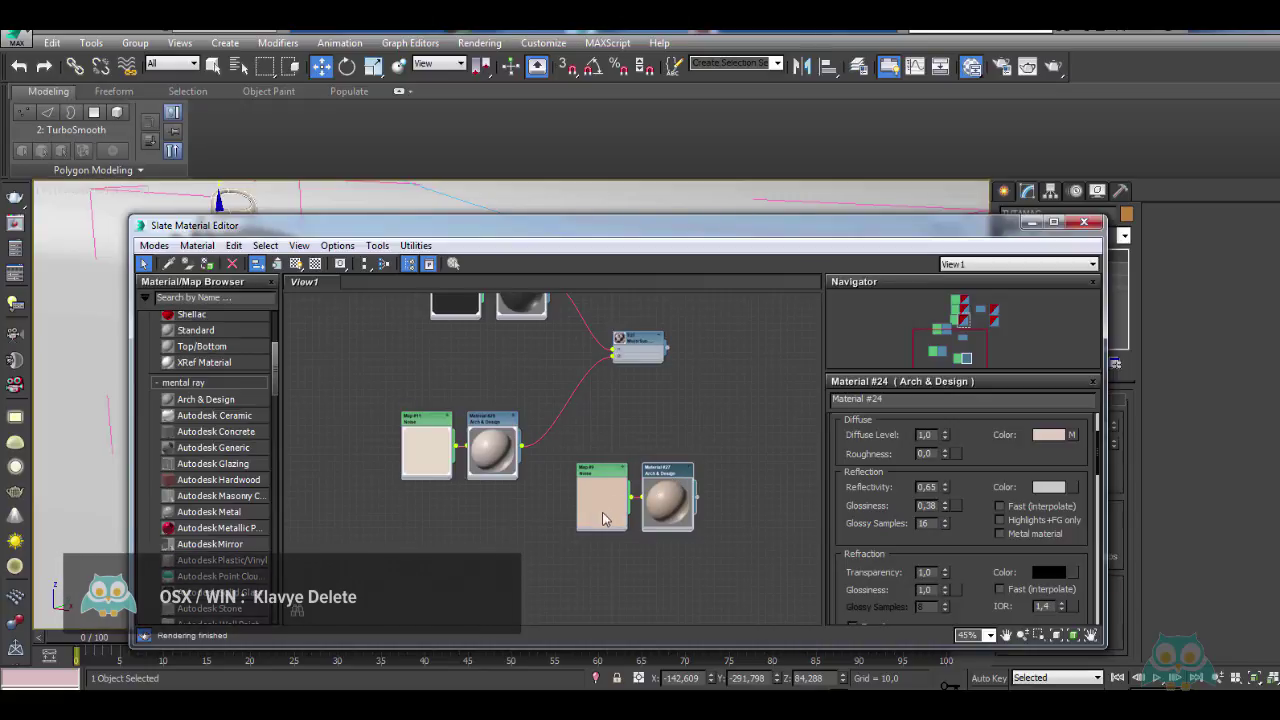
pyautogui.press('Delete')
pyautogui.moveTo(651, 450); pyautogui.dragTo(561, 574)
pyautogui.press('Delete')
pyautogui.moveTo(544, 510); pyautogui.dragTo(590, 590, button='middle')
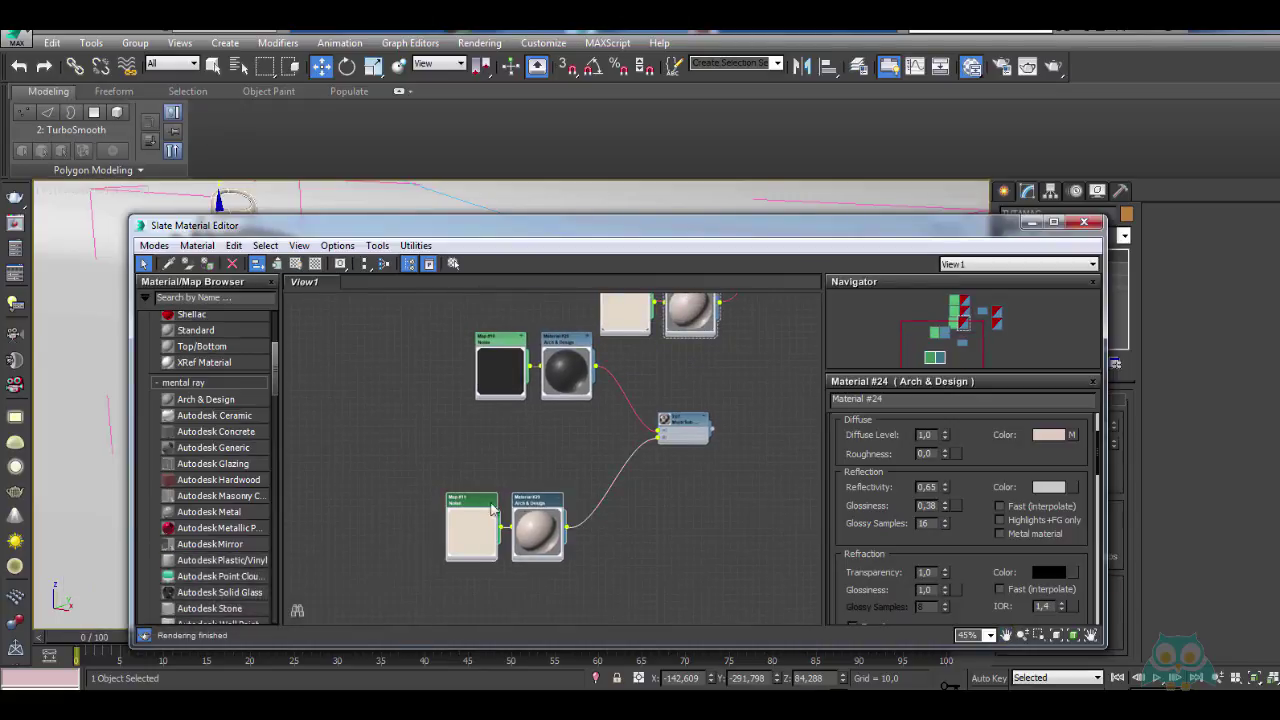
# Arrange the TUT material and its two material and map pairs in neat rows directly below the MAIN network
pyautogui.moveTo(543, 510); pyautogui.dragTo(565, 436)
pyautogui.moveTo(690, 421); pyautogui.dragTo(665, 395)
pyautogui.moveTo(697, 369); pyautogui.dragTo(649, 520, button='middle')
pyautogui.scroll(-2, 649, 520)
pyautogui.moveTo(630, 546); pyautogui.dragTo(747, 585)
pyautogui.moveTo(726, 550); pyautogui.dragTo(660, 486, button='middle')
pyautogui.scroll(3, 634, 487)
pyautogui.moveTo(572, 446); pyautogui.dragTo(564, 446)
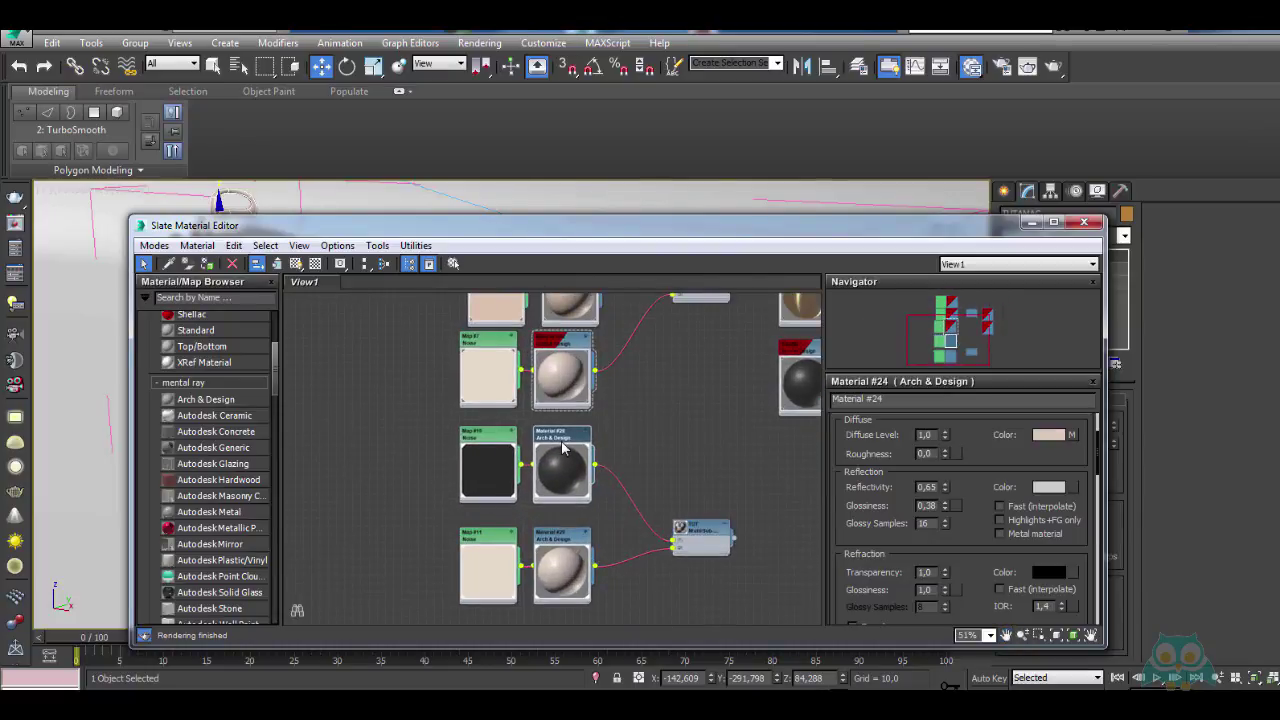
pyautogui.moveTo(563, 539); pyautogui.dragTo(563, 531)
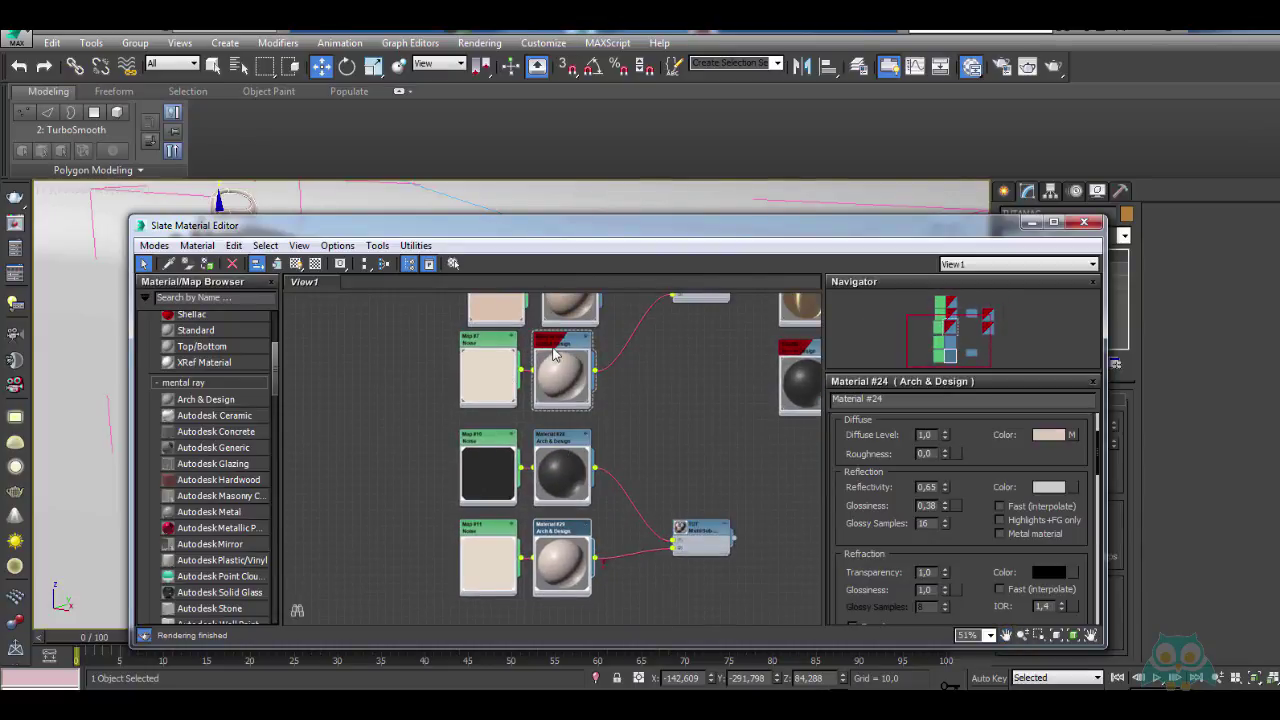
pyautogui.scroll(-4, 600, 390)
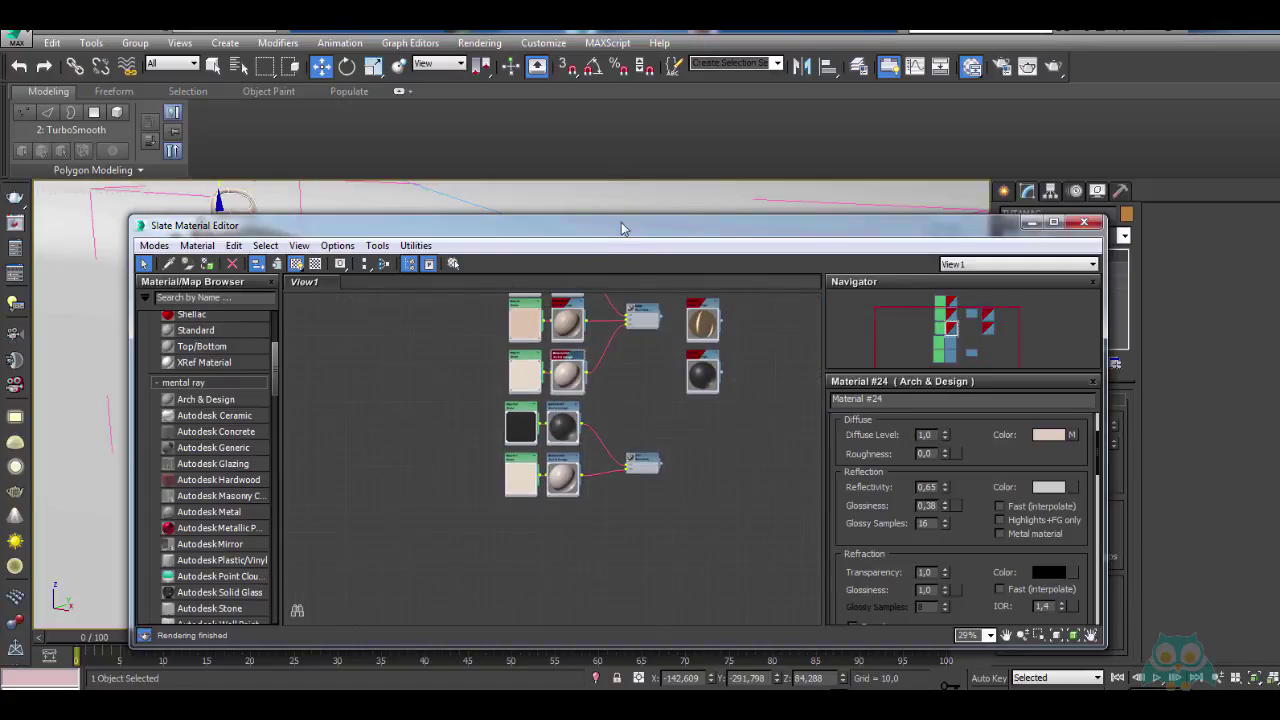
# Delete the flower ornament group at the heel of the shoe
pyautogui.moveTo(621, 229); pyautogui.dragTo(550, 491)
pyautogui.click(731, 370)
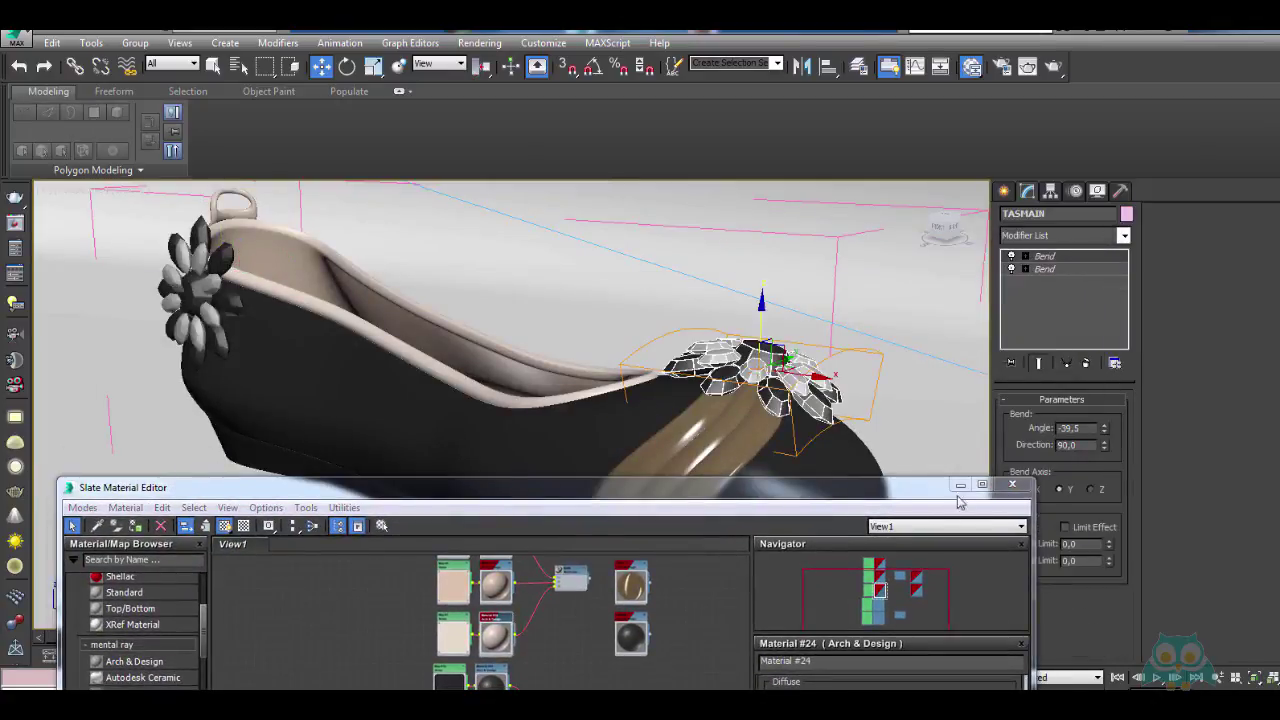
pyautogui.click(960, 485)
pyautogui.click(206, 270)
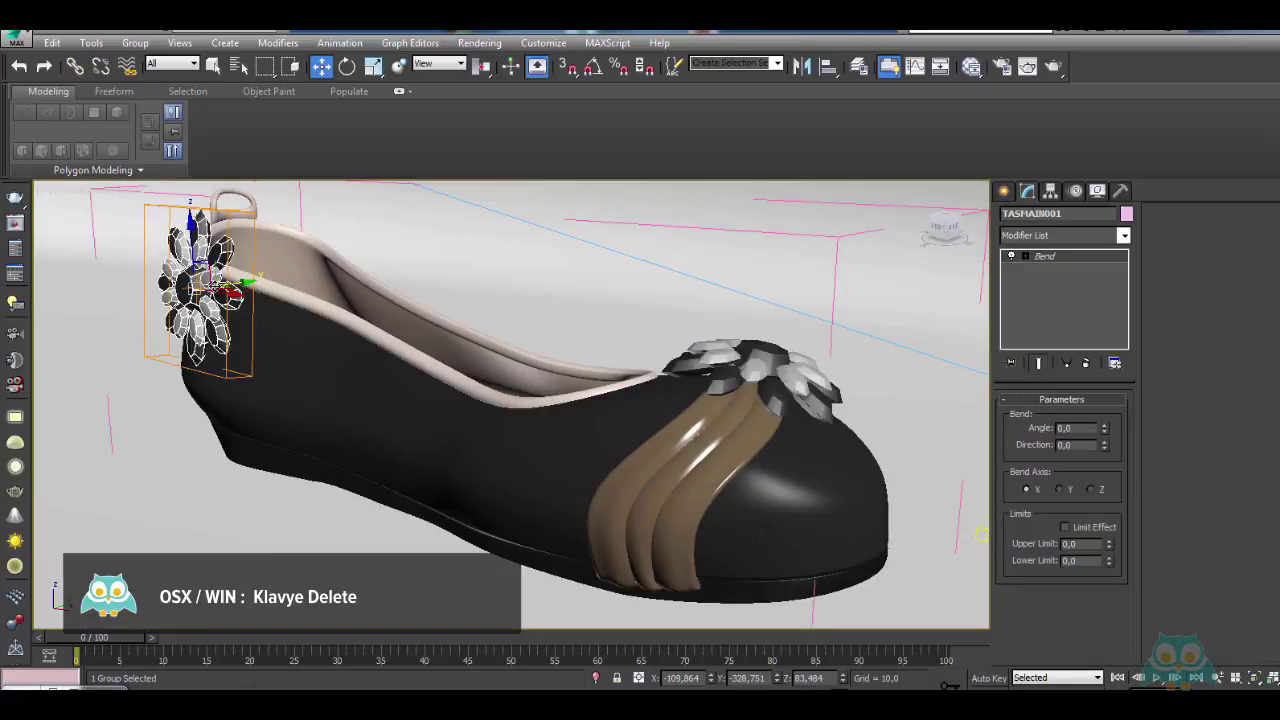
pyautogui.press('Delete')
# Assign the light beige Arch & Design Material #24 to the insole inside the shoe
pyautogui.keyDown('alt'); pyautogui.moveTo(310, 360); pyautogui.dragTo(548, 310, button='middle'); pyautogui.keyUp('alt')
pyautogui.scroll(2, 652, 401)
pyautogui.click(683, 375)
pyautogui.scroll(-4, 565, 375)
pyautogui.scroll(5, 546, 306)
pyautogui.click(557, 337)
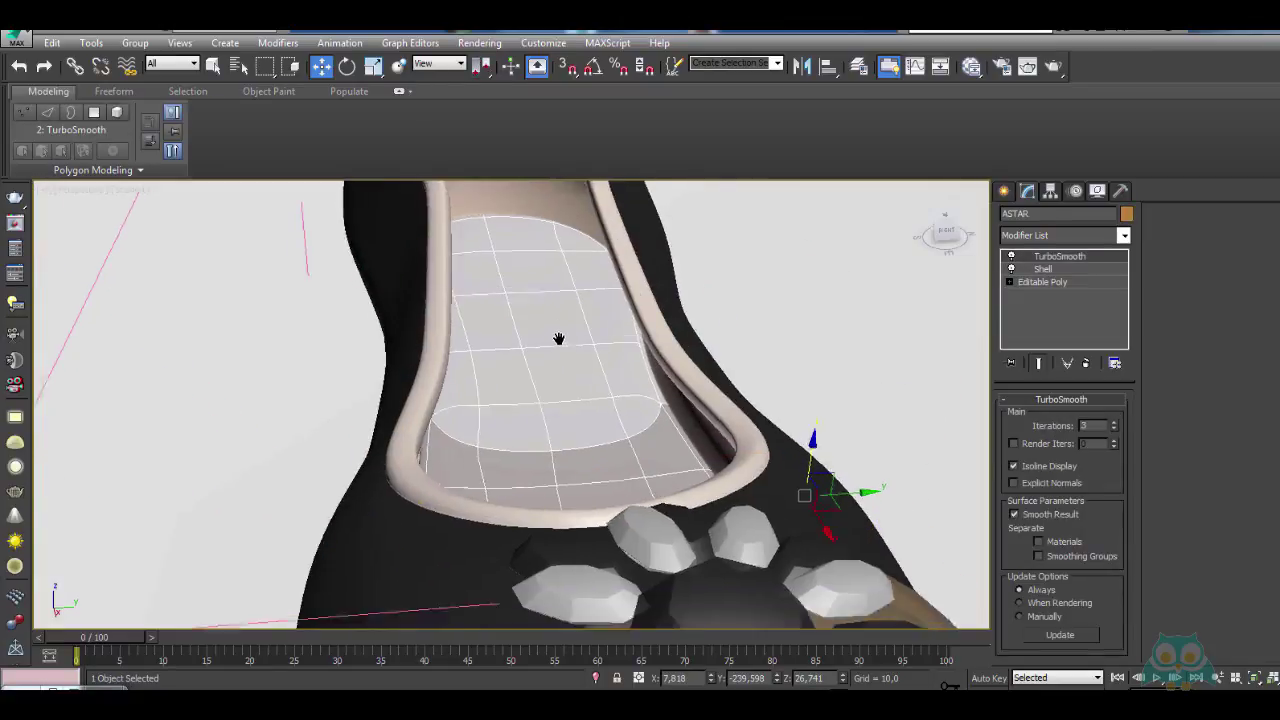
pyautogui.scroll(-5, 556, 326)
pyautogui.press('m')
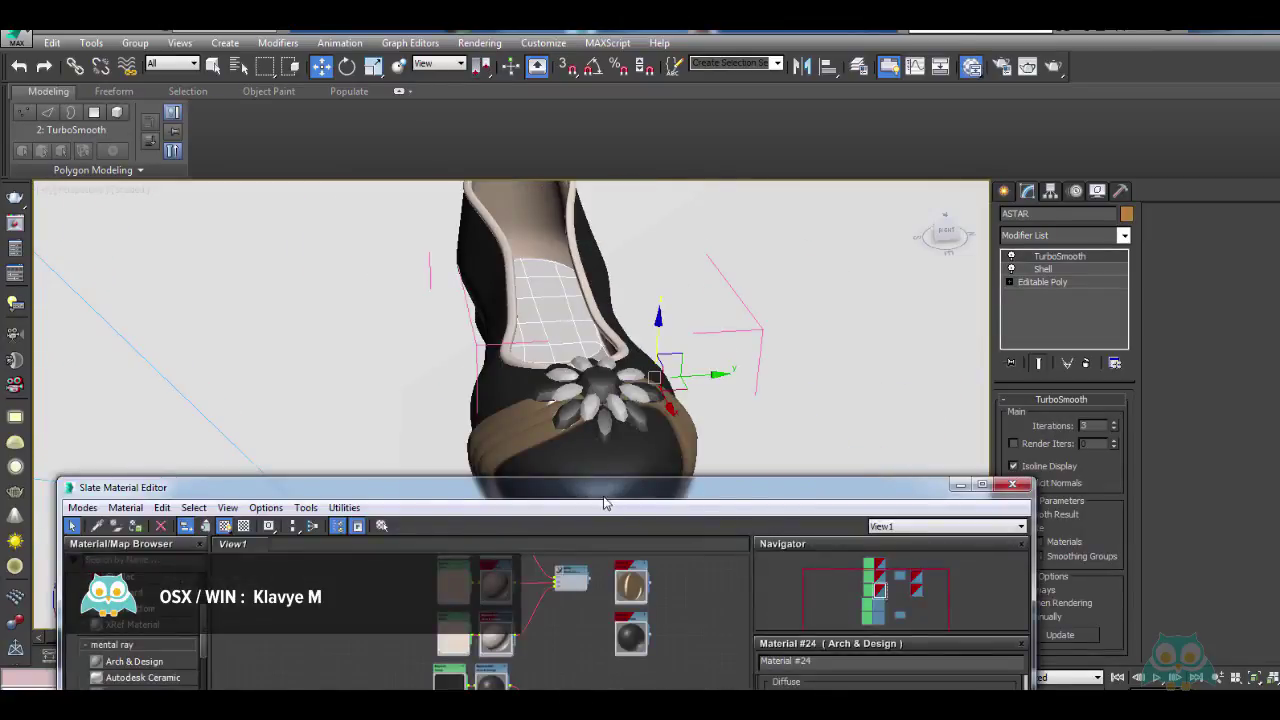
pyautogui.moveTo(604, 490); pyautogui.dragTo(619, 176)
pyautogui.scroll(3, 511, 364)
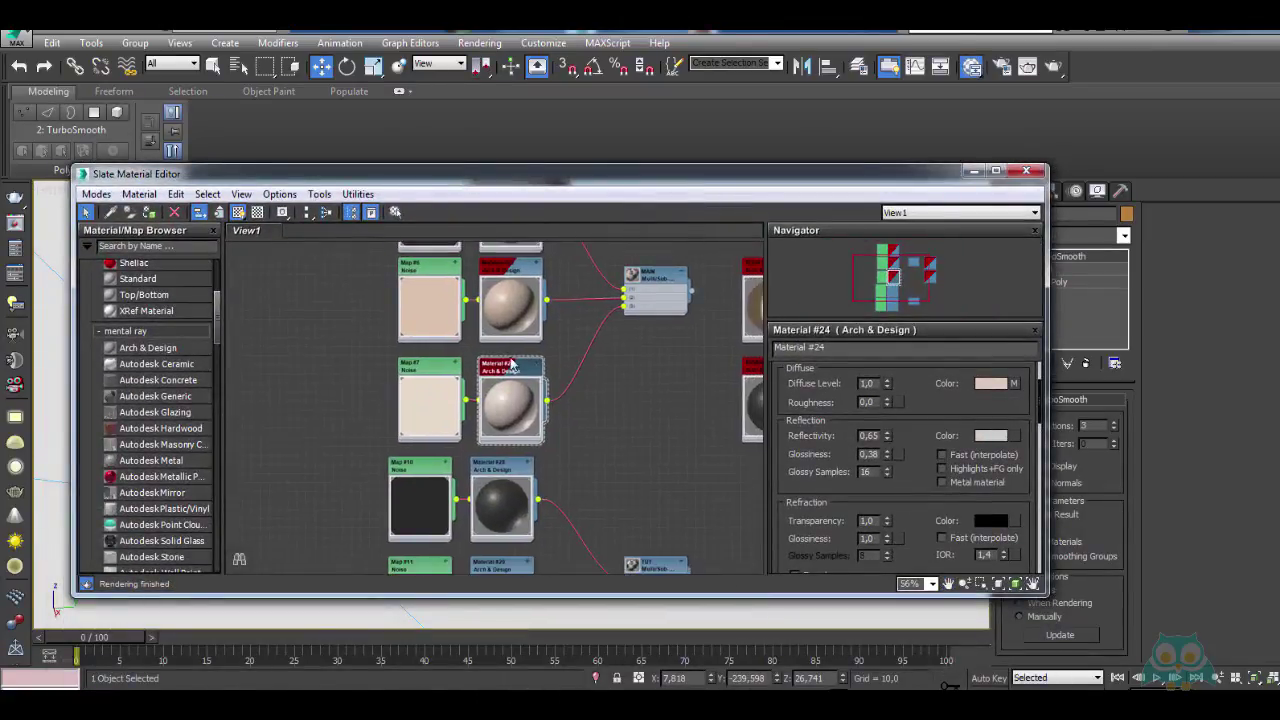
pyautogui.scroll(2, 511, 364)
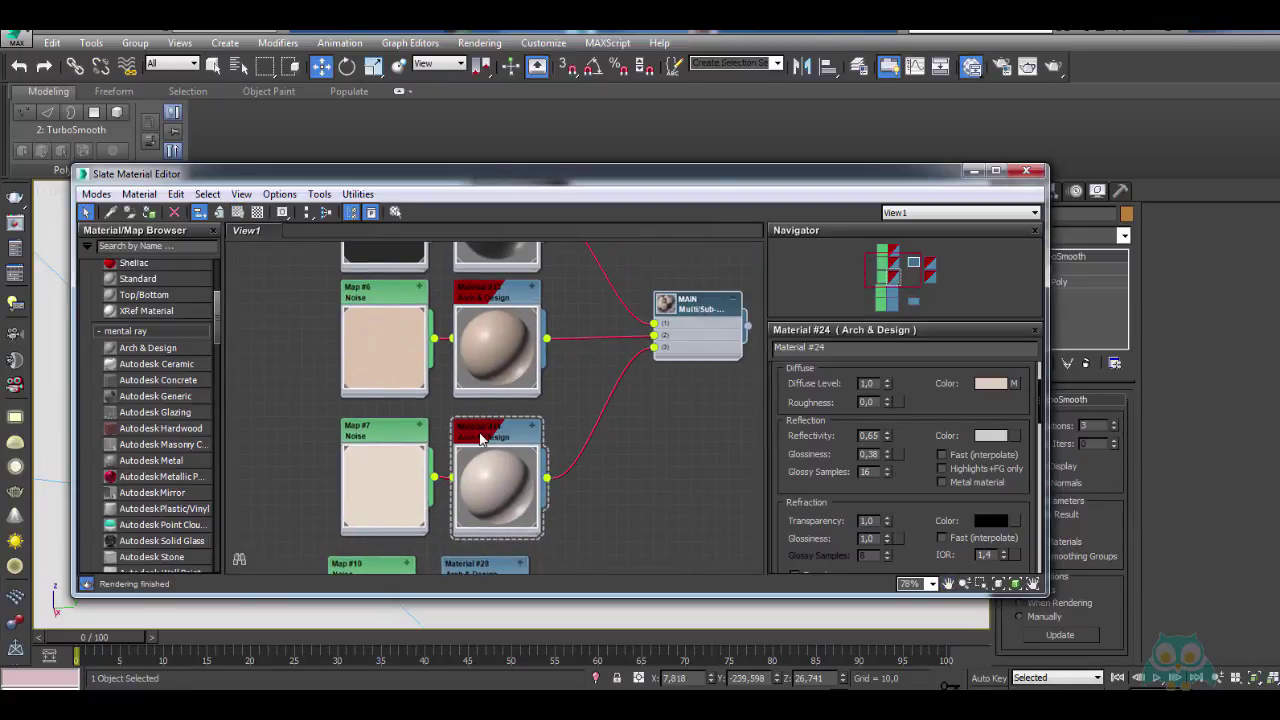
pyautogui.click(481, 438)
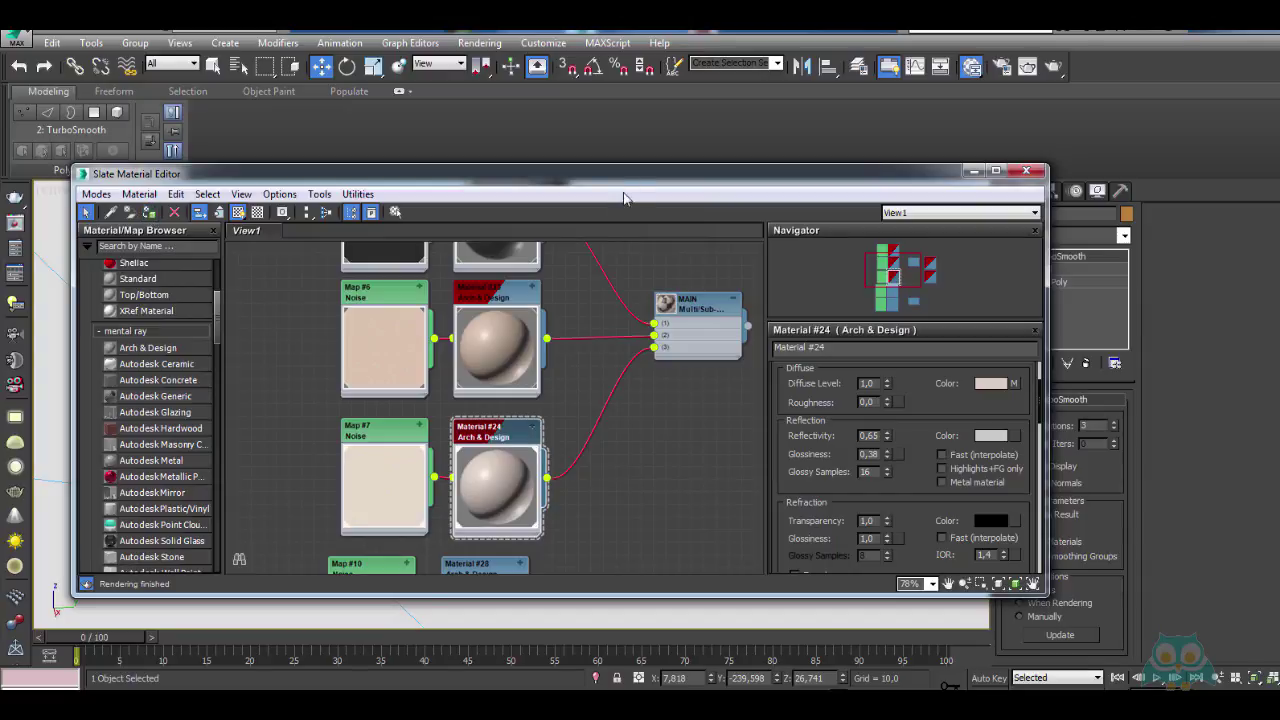
pyautogui.moveTo(624, 197); pyautogui.dragTo(589, 410)
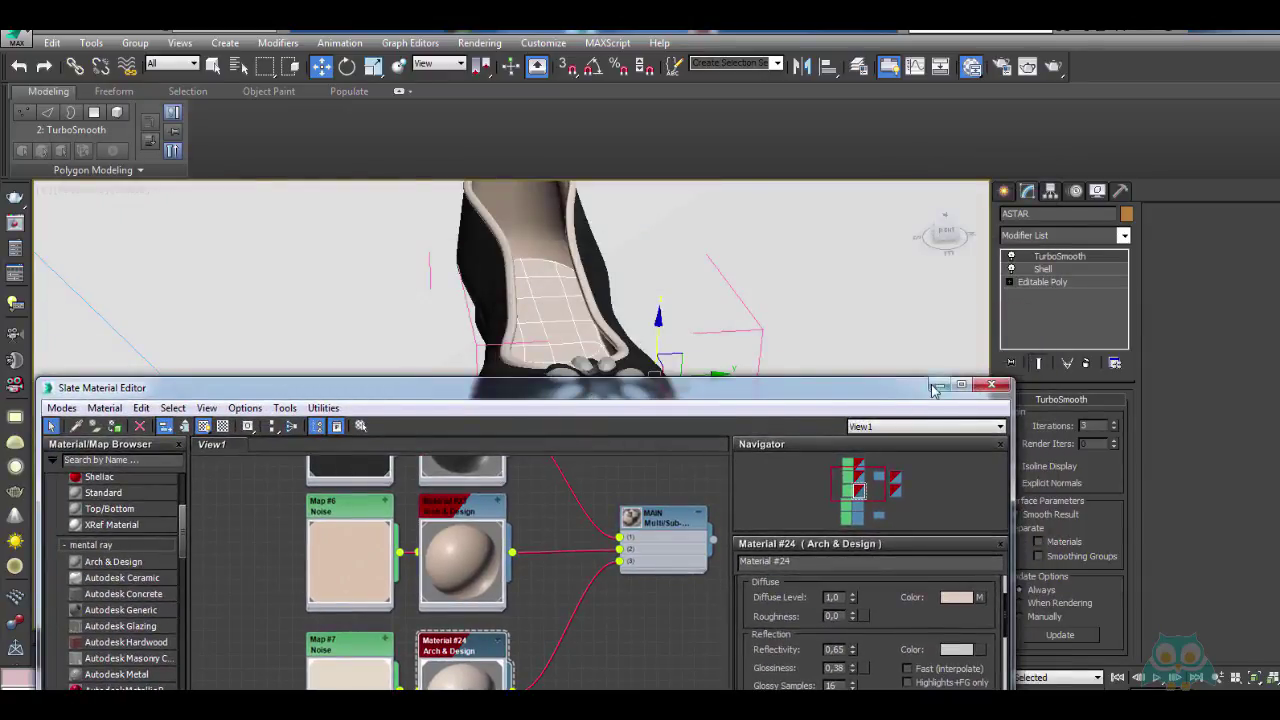
# Move the standalone bronze and black materials to the left of the MAIN network's Noise maps
pyautogui.moveTo(786, 390); pyautogui.dragTo(772, 180)
pyautogui.scroll(-5, 467, 493)
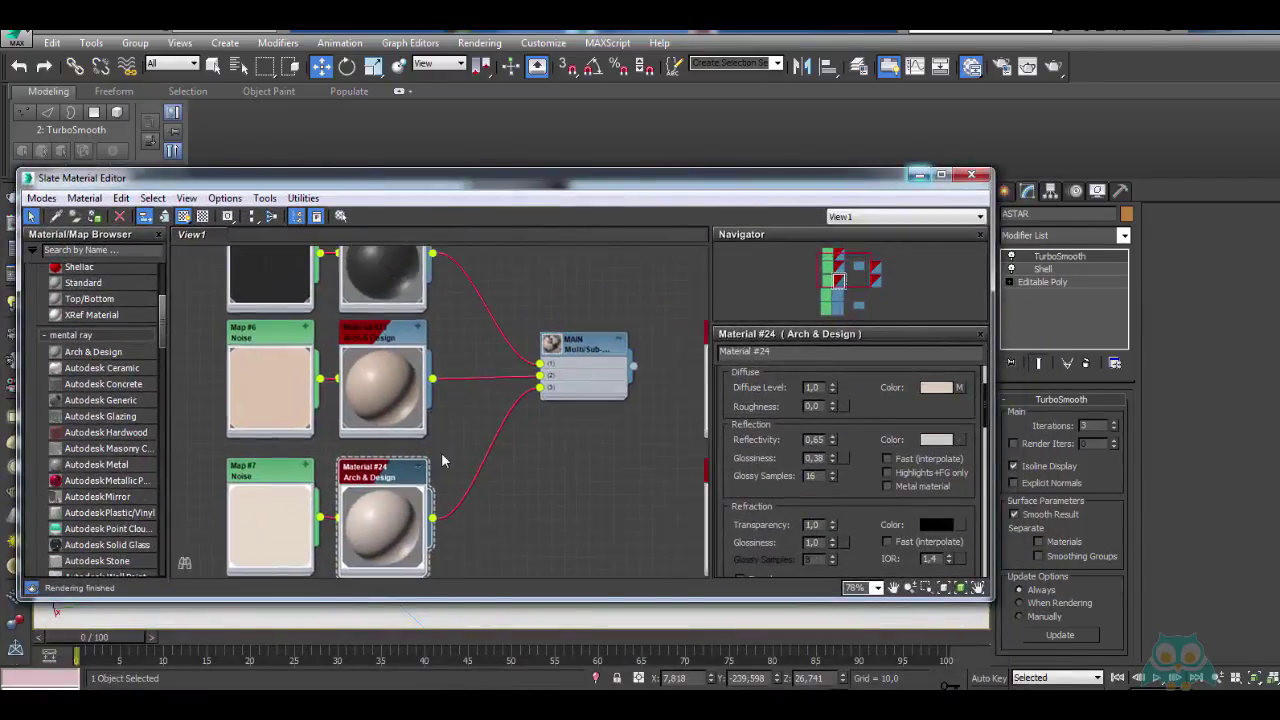
pyautogui.moveTo(519, 499); pyautogui.dragTo(505, 415, button='middle')
pyautogui.scroll(5, 517, 384)
pyautogui.moveTo(598, 309); pyautogui.dragTo(512, 481)
pyautogui.moveTo(517, 423); pyautogui.dragTo(523, 393, button='middle')
pyautogui.scroll(-2, 580, 276)
pyautogui.moveTo(569, 286); pyautogui.dragTo(286, 269)
pyautogui.moveTo(336, 311); pyautogui.dragTo(403, 383, button='middle')
pyautogui.scroll(2, 405, 383)
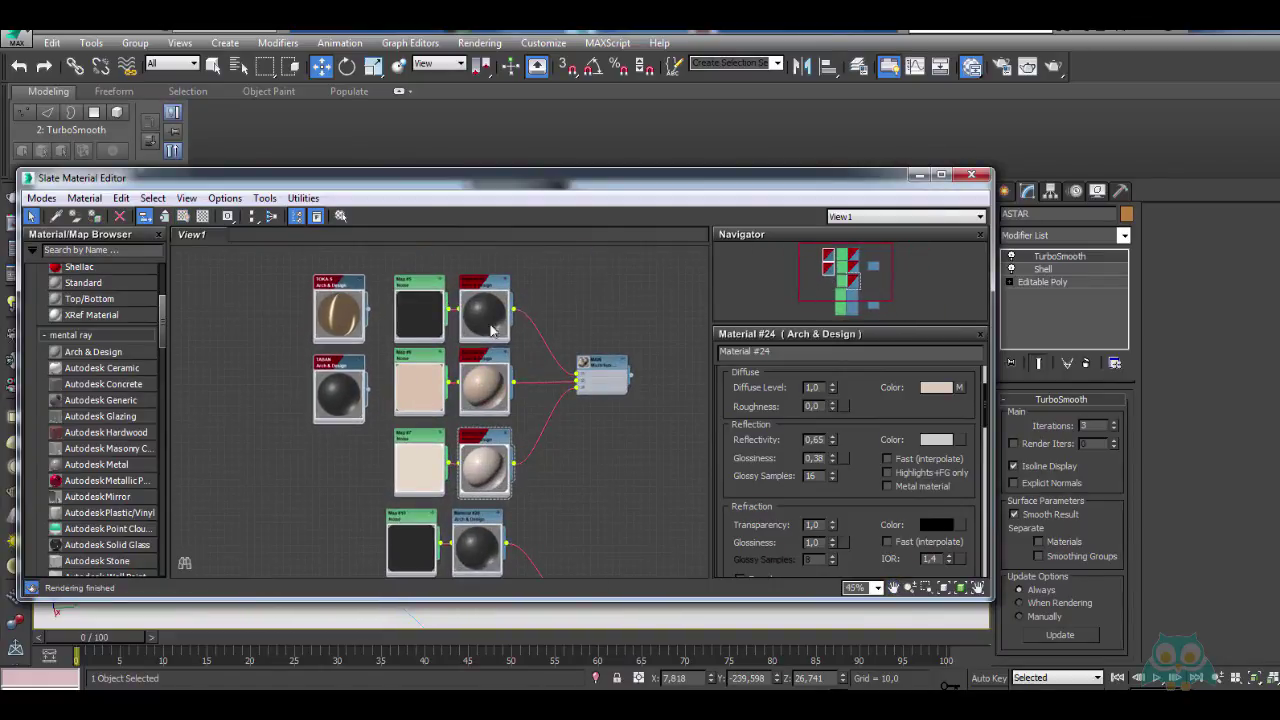
pyautogui.scroll(-3, 512, 367)
pyautogui.moveTo(542, 365); pyautogui.dragTo(437, 380, button='middle')
pyautogui.scroll(2, 513, 377)
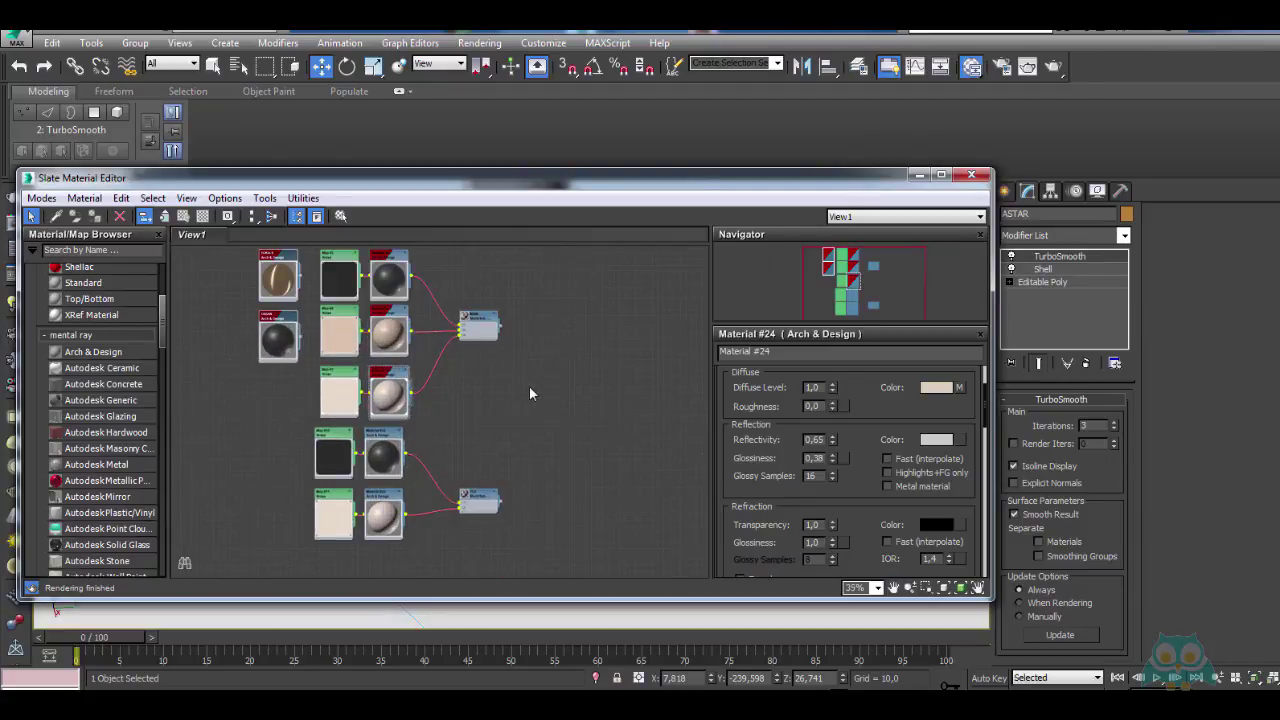
pyautogui.moveTo(573, 363); pyautogui.dragTo(563, 386, button='middle')
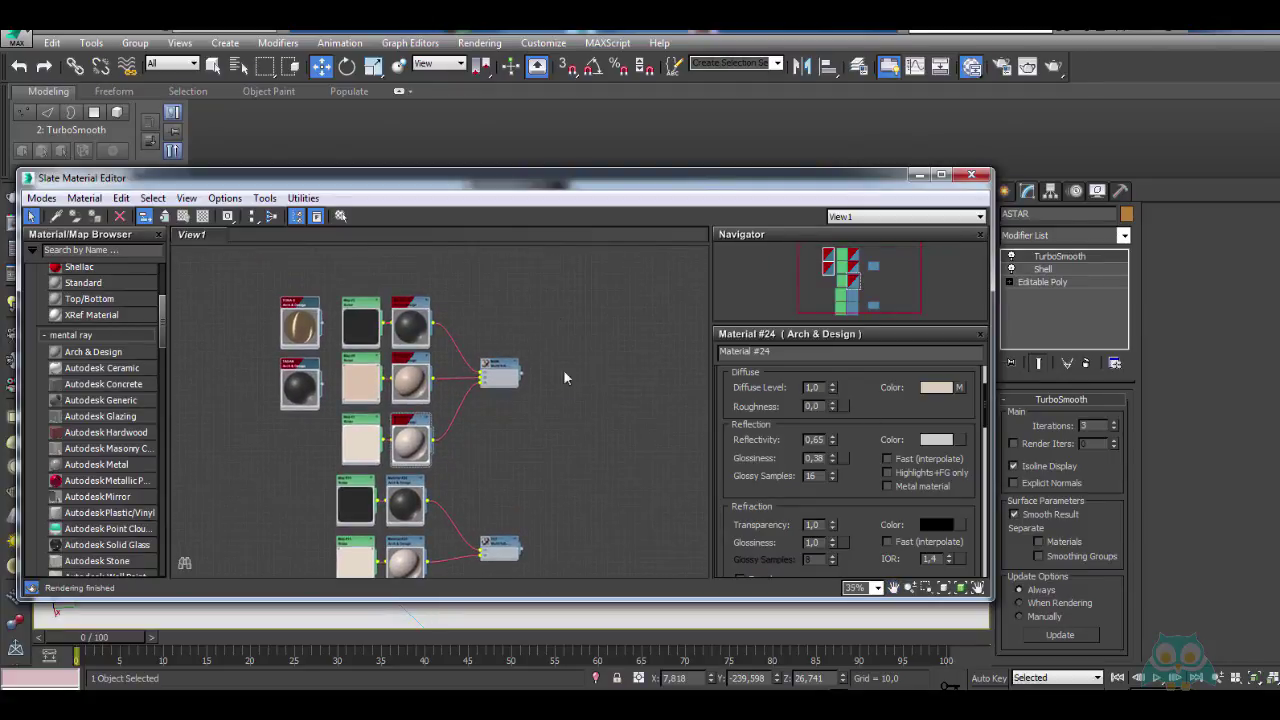
# Create a new mental ray Arch & Design material in the empty area beside the MAIN node
pyautogui.rightClick(537, 284)
pyautogui.moveTo(612, 292)
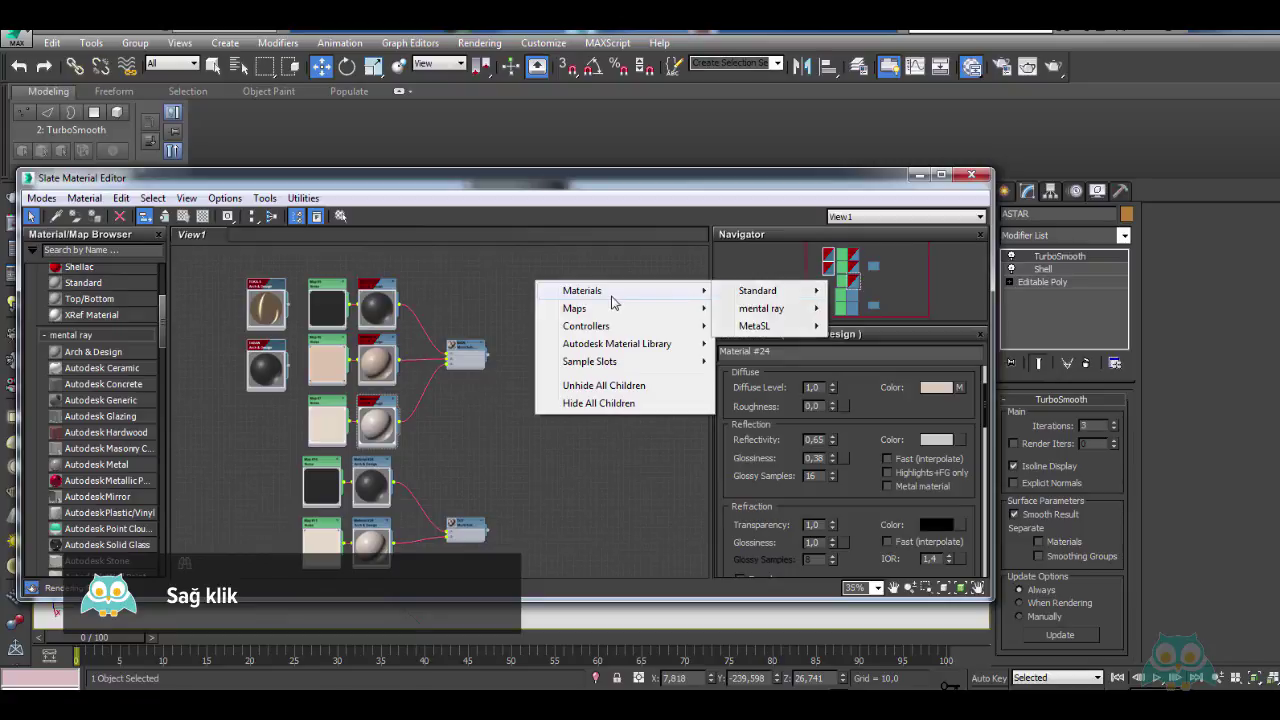
pyautogui.moveTo(753, 316)
pyautogui.click(872, 307)
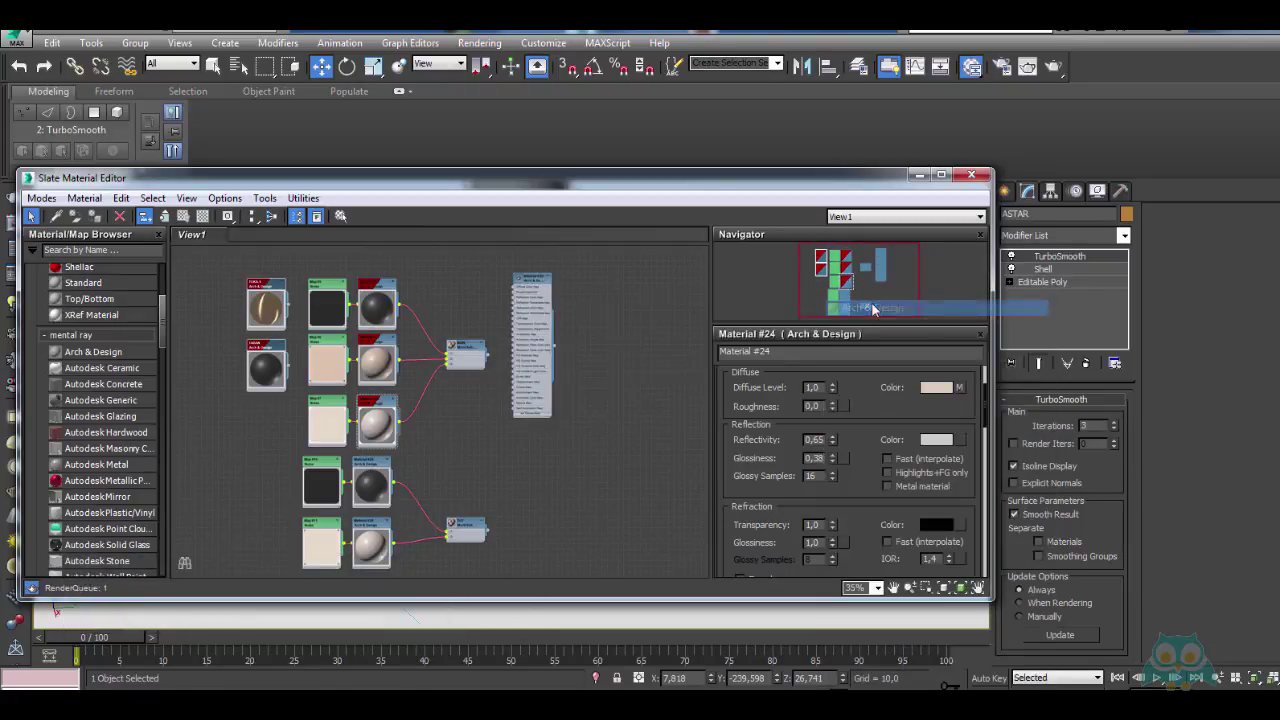
pyautogui.scroll(3, 507, 332)
pyautogui.doubleClick(505, 332)
pyautogui.moveTo(504, 333); pyautogui.dragTo(544, 334)
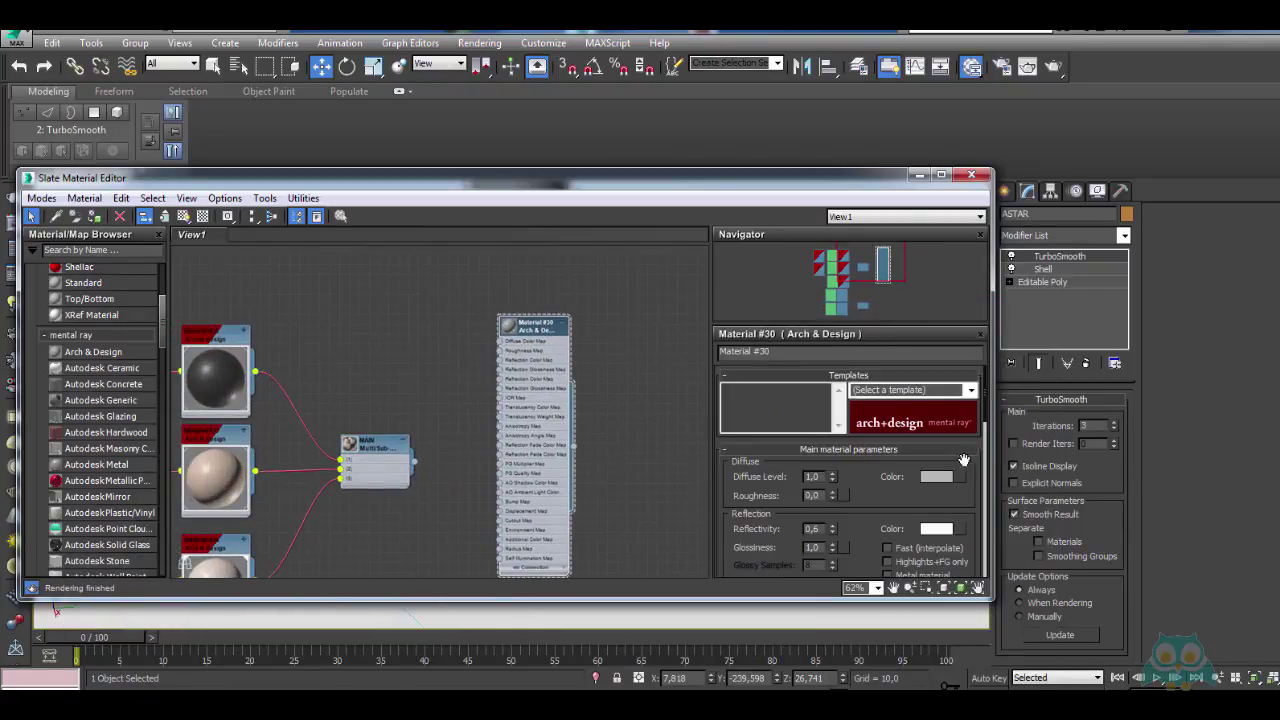
# Apply the Glass (Physical) template to the new Arch & Design material and collapse its node to an enlarged preview
pyautogui.click(970, 391)
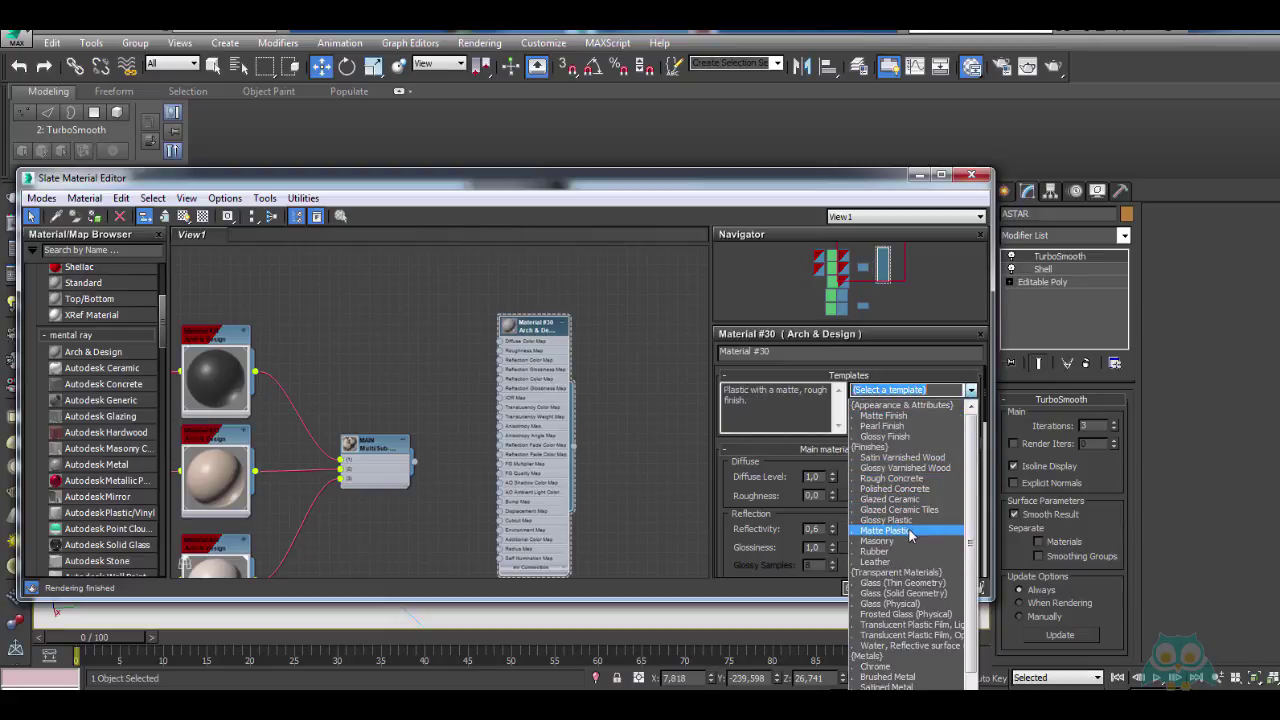
pyautogui.click(895, 605)
pyautogui.scroll(2, 538, 350)
pyautogui.click(570, 330)
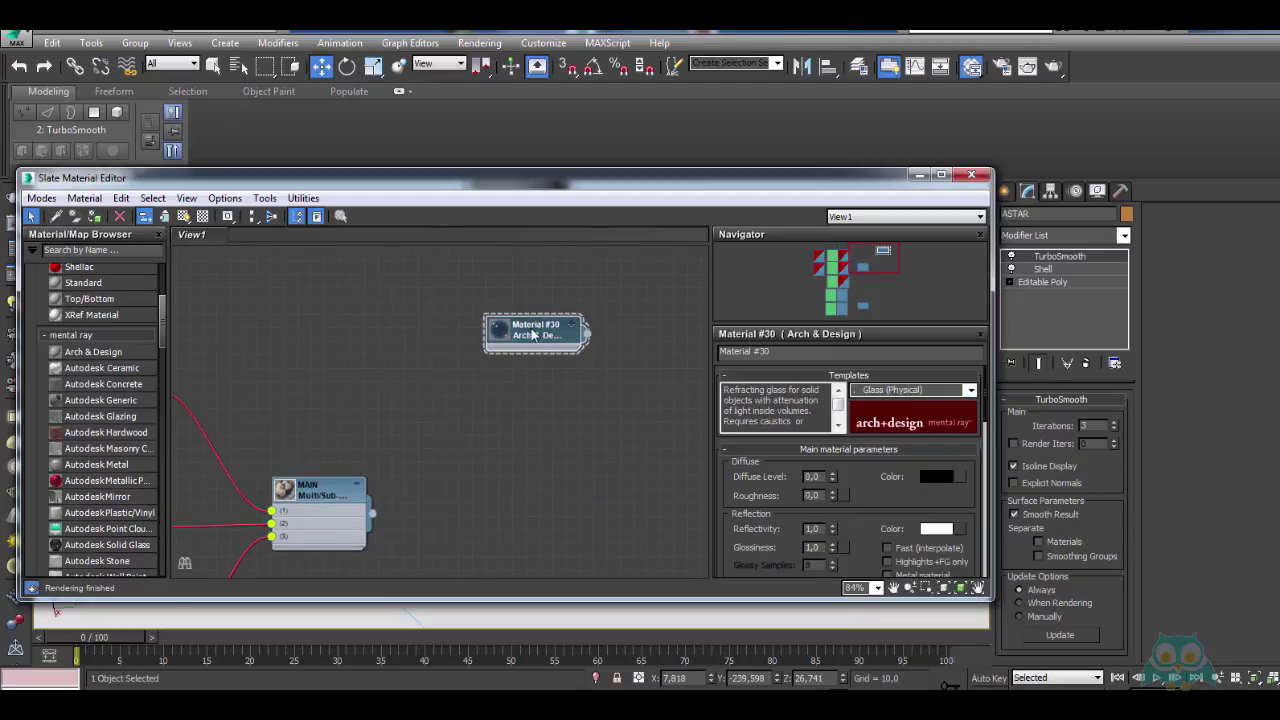
pyautogui.scroll(3, 520, 360)
pyautogui.doubleClick(488, 382)
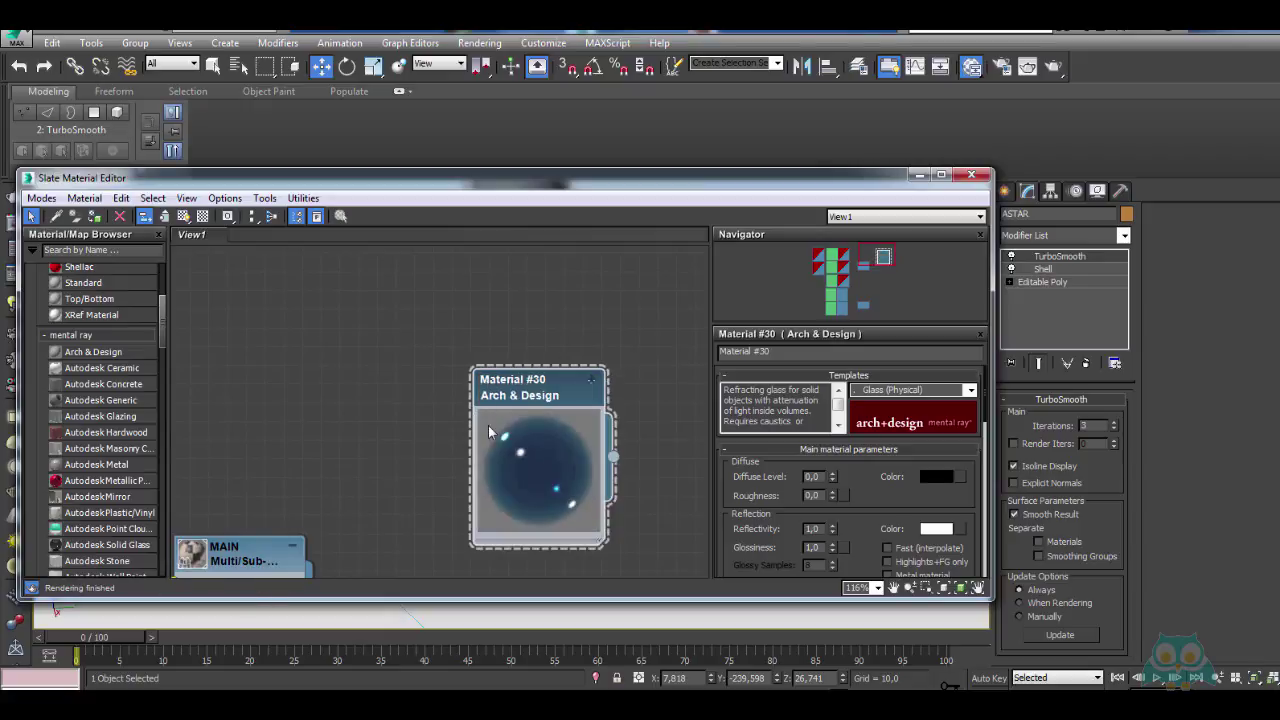
pyautogui.scroll(-6, 494, 400)
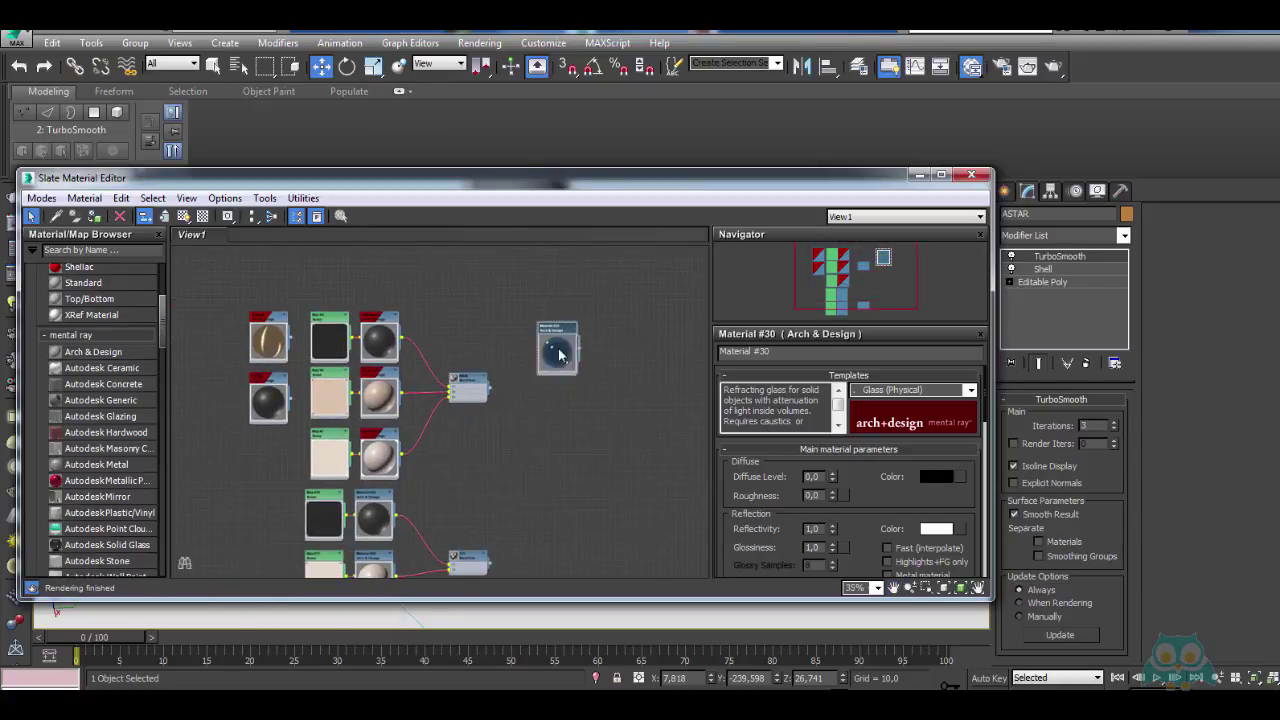
pyautogui.scroll(3, 500, 420)
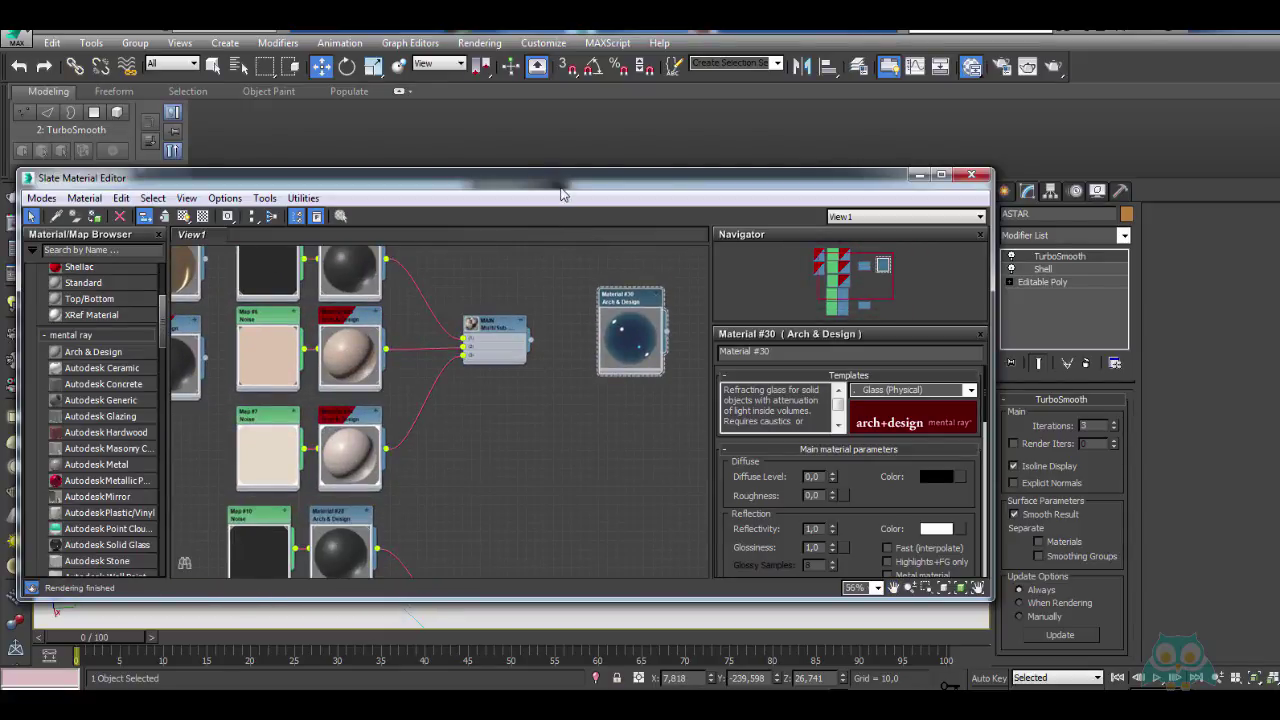
pyautogui.moveTo(562, 193); pyautogui.dragTo(516, 526)
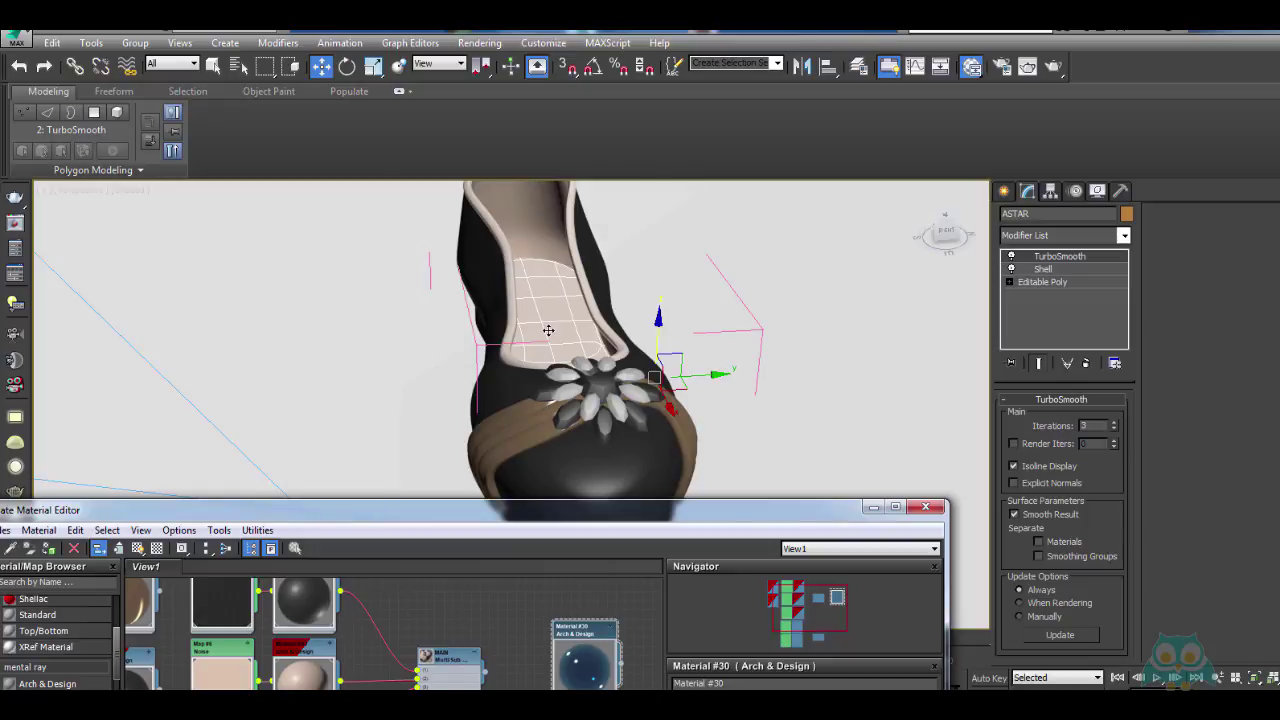
pyautogui.moveTo(510, 512); pyautogui.dragTo(567, 199)
pyautogui.moveTo(643, 335); pyautogui.dragTo(446, 381, button='middle')
pyautogui.scroll(2, 446, 381)
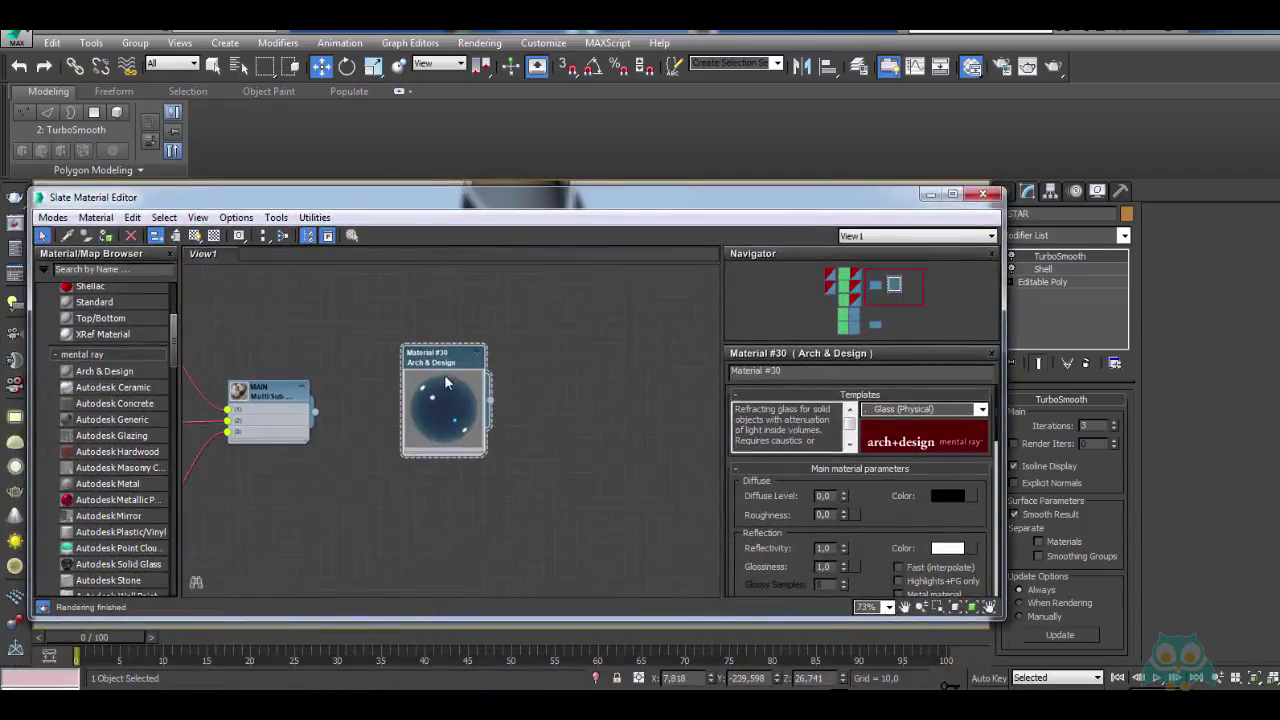
pyautogui.scroll(-3, 420, 379)
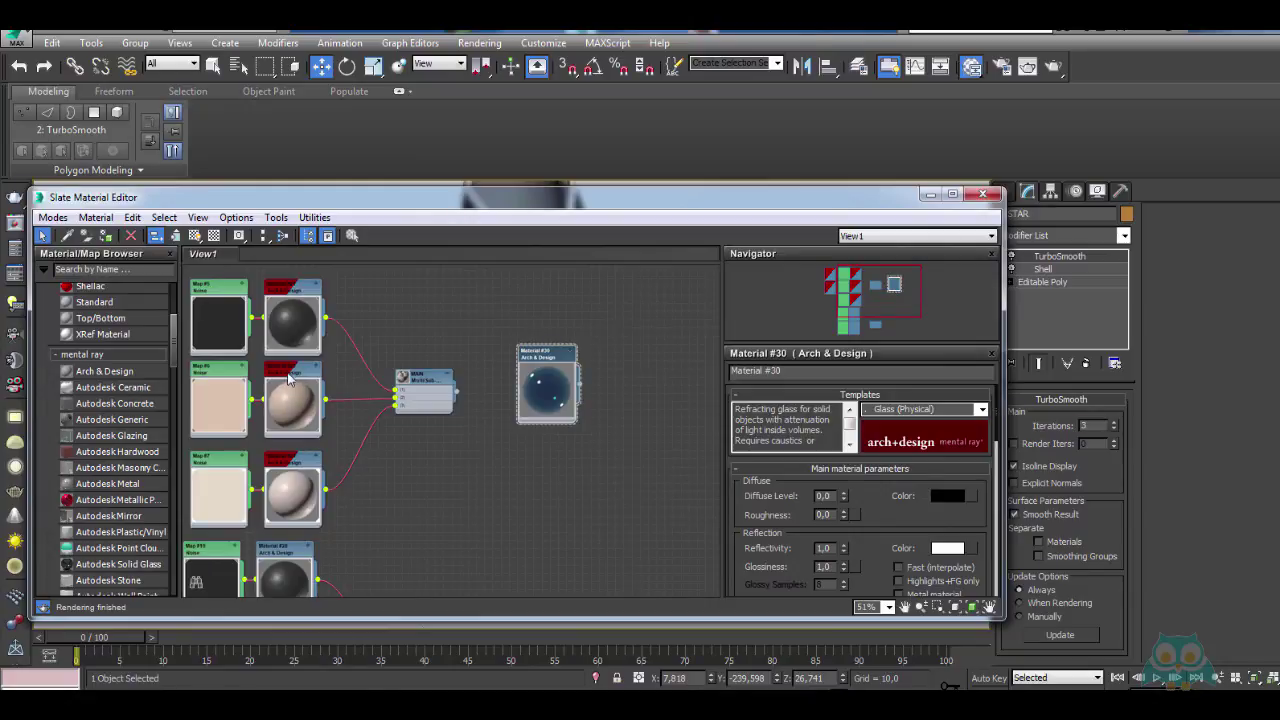
# Copy the beige diffuse color of Material #23 into the diffuse color of Material #30
pyautogui.doubleClick(288, 377)
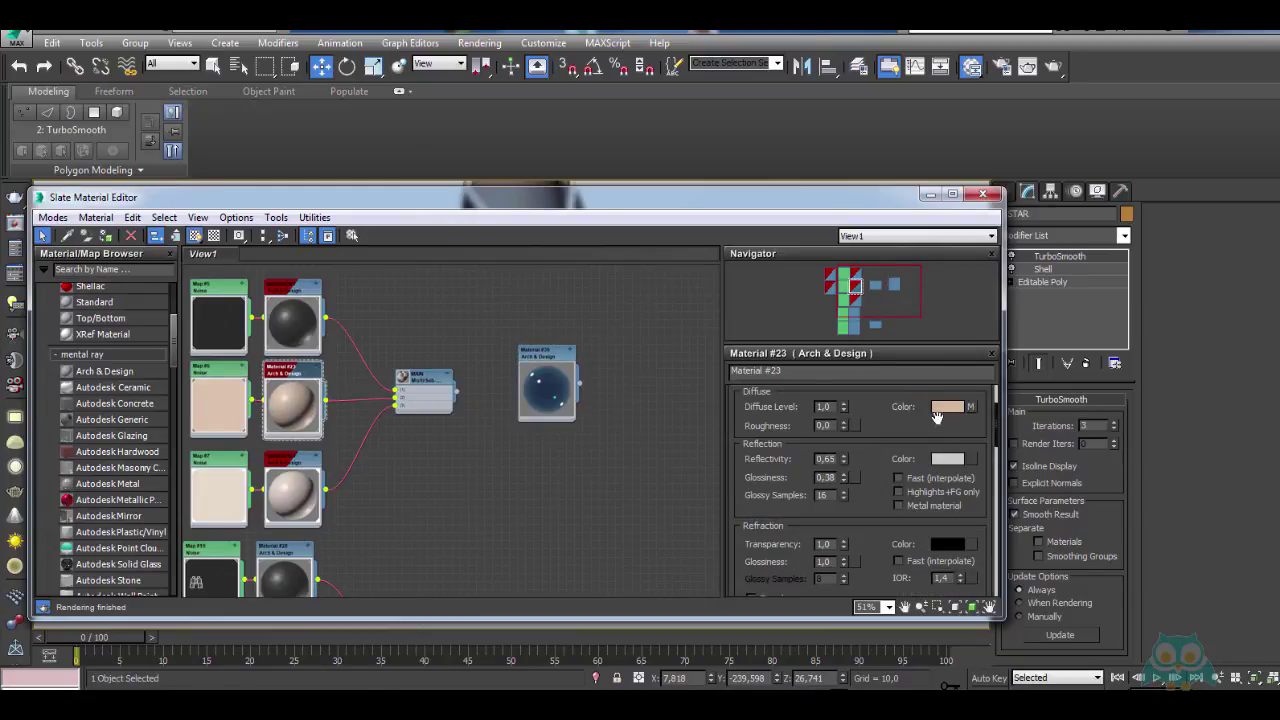
pyautogui.rightClick(950, 414)
pyautogui.click(990, 437)
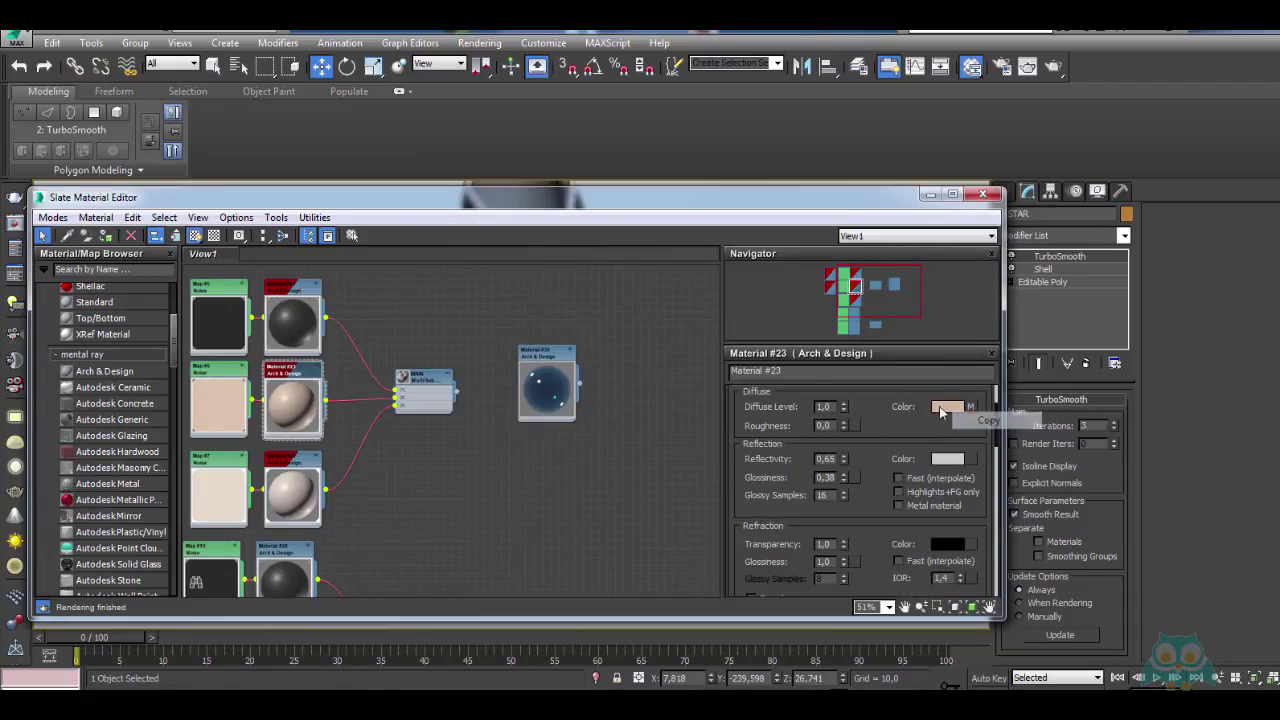
pyautogui.doubleClick(546, 360)
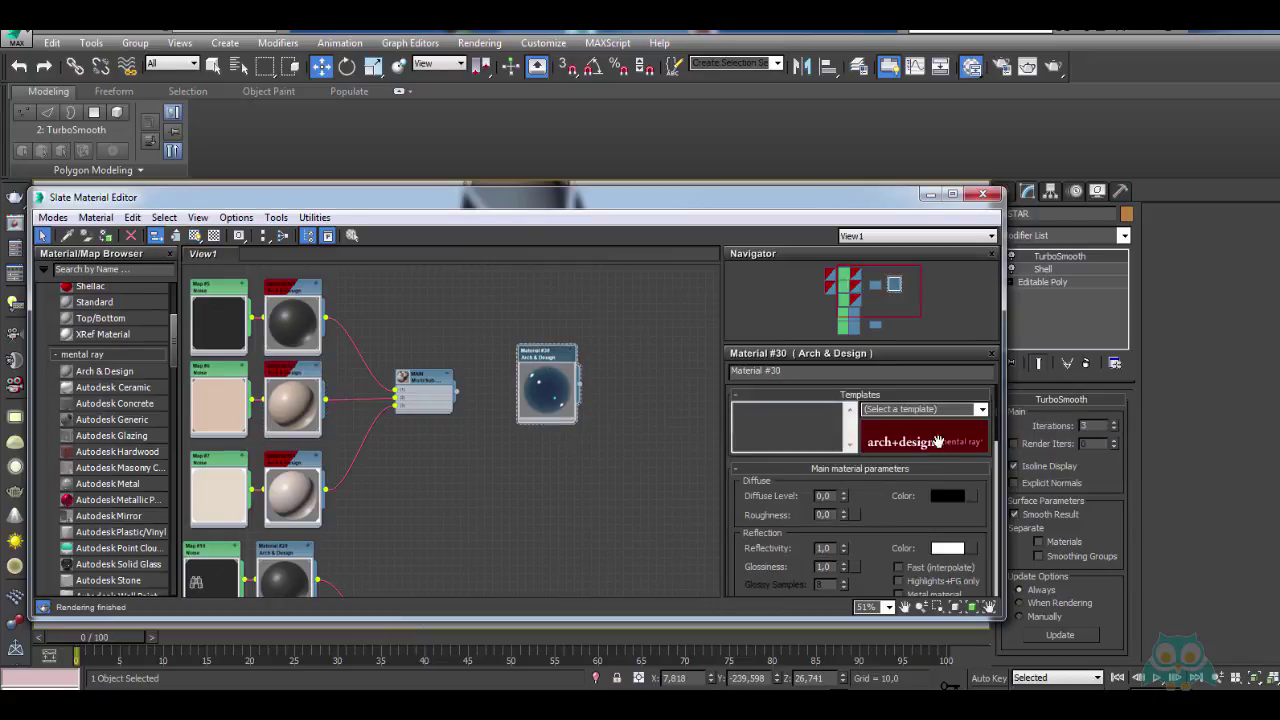
pyautogui.rightClick(942, 500)
pyautogui.click(985, 522)
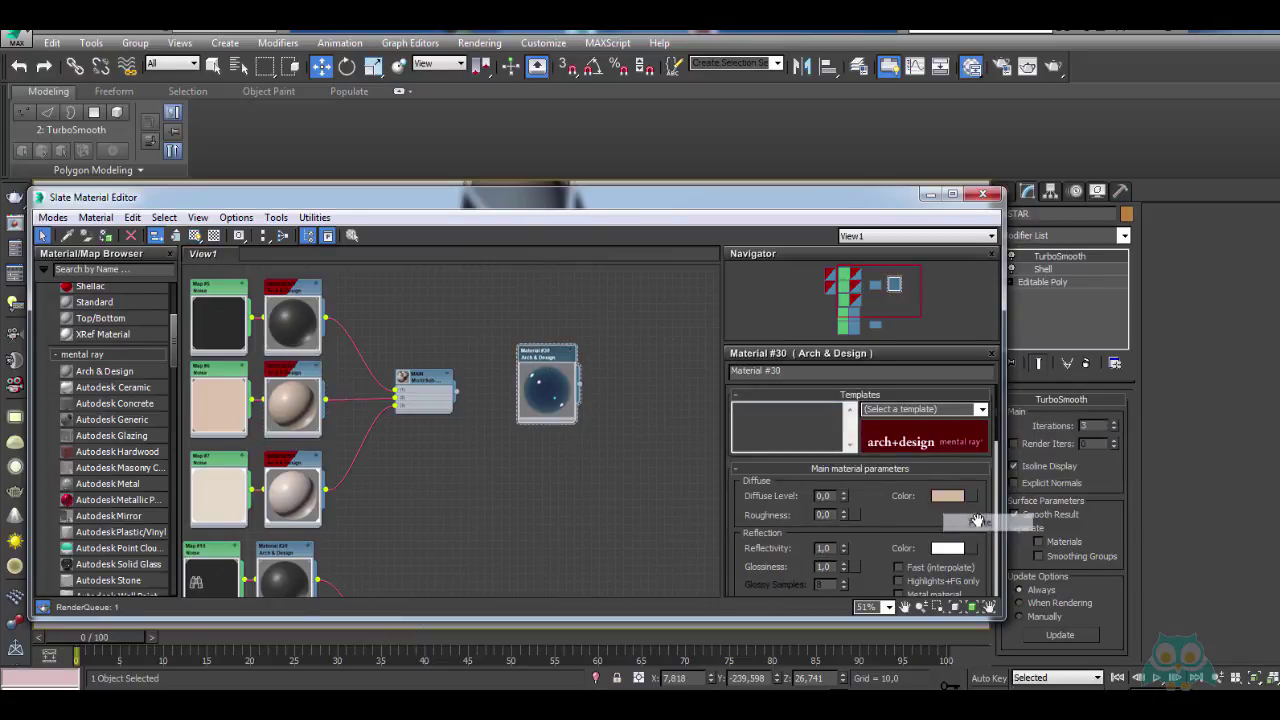
# Paste the copied beige into Material #30's refraction Color at Max Distance in the advanced rendering options
pyautogui.scroll(2, 645, 478)
pyautogui.scroll(1, 520, 335)
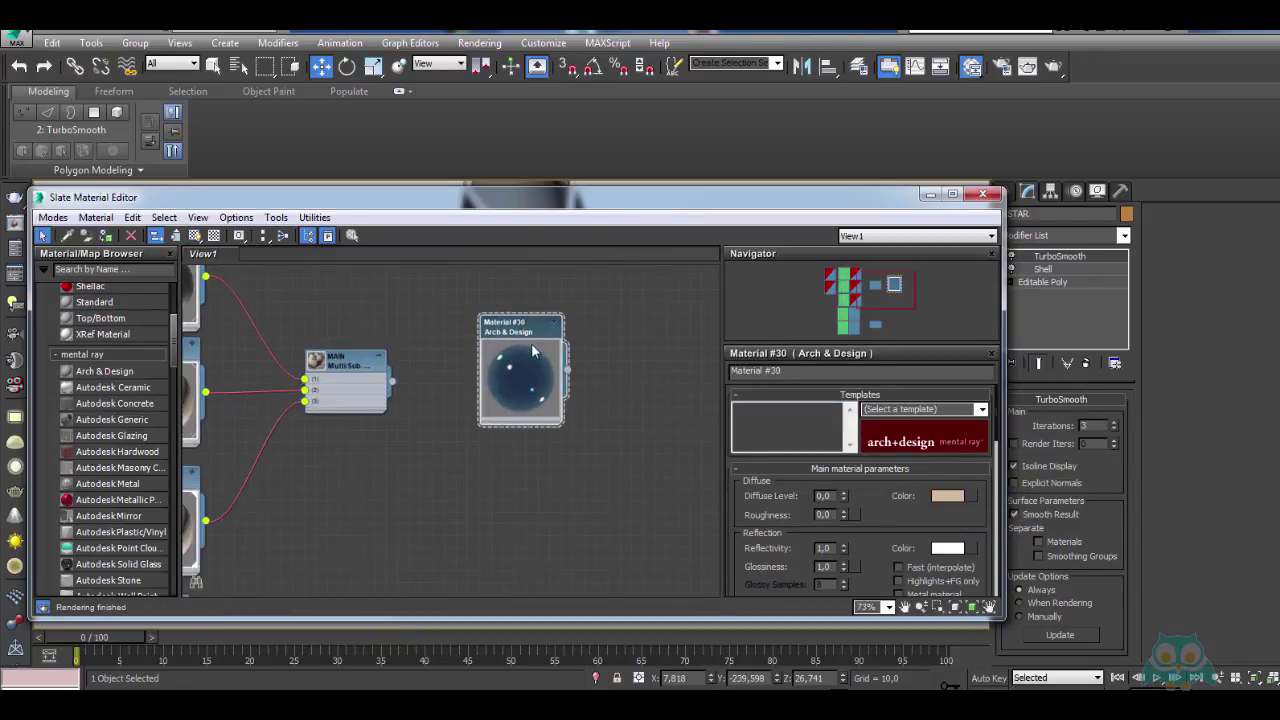
pyautogui.moveTo(532, 350); pyautogui.dragTo(512, 378, button='middle')
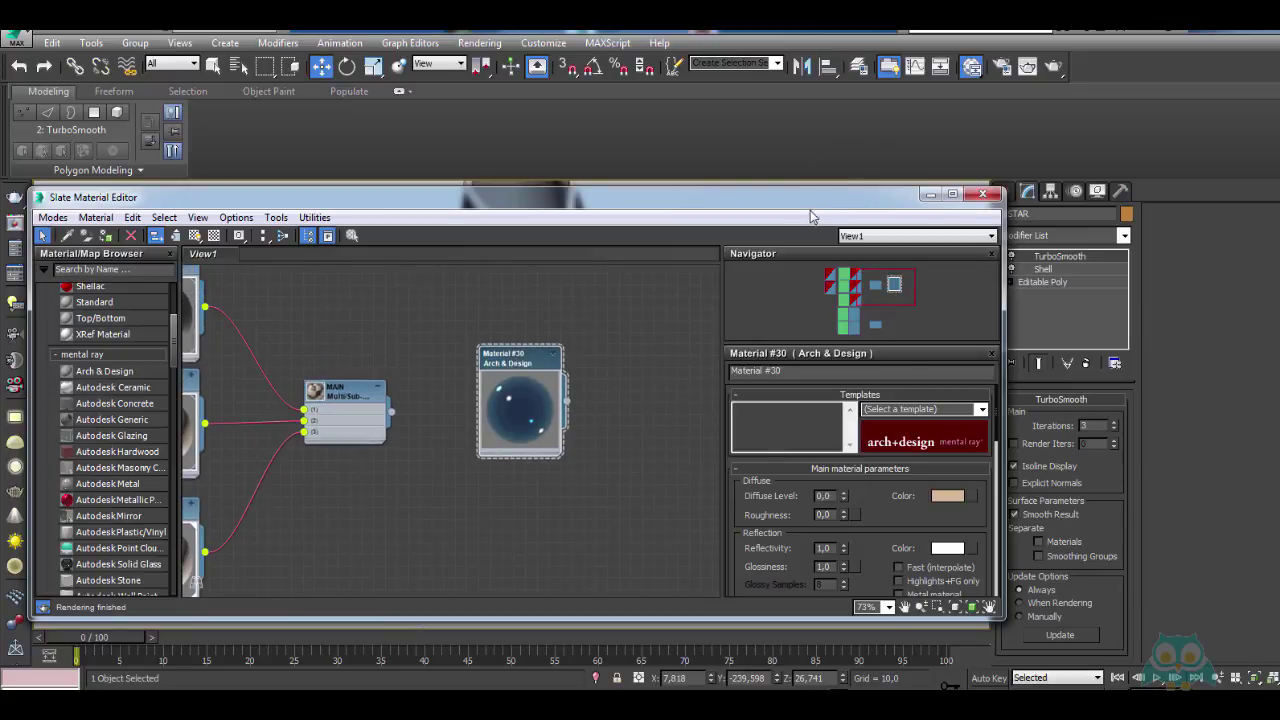
pyautogui.moveTo(811, 208); pyautogui.dragTo(801, 128)
pyautogui.moveTo(701, 538); pyautogui.dragTo(701, 615)
pyautogui.scroll(-10, 878, 449)
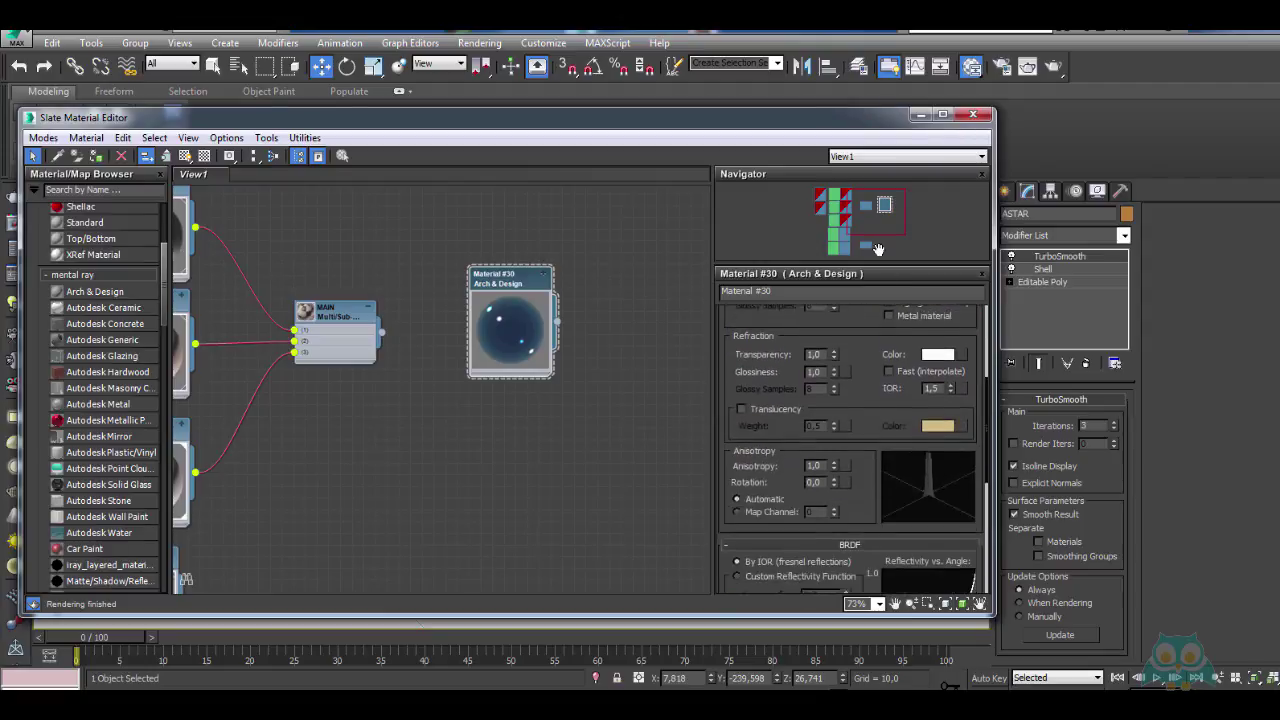
pyautogui.moveTo(738, 463); pyautogui.dragTo(723, 291)
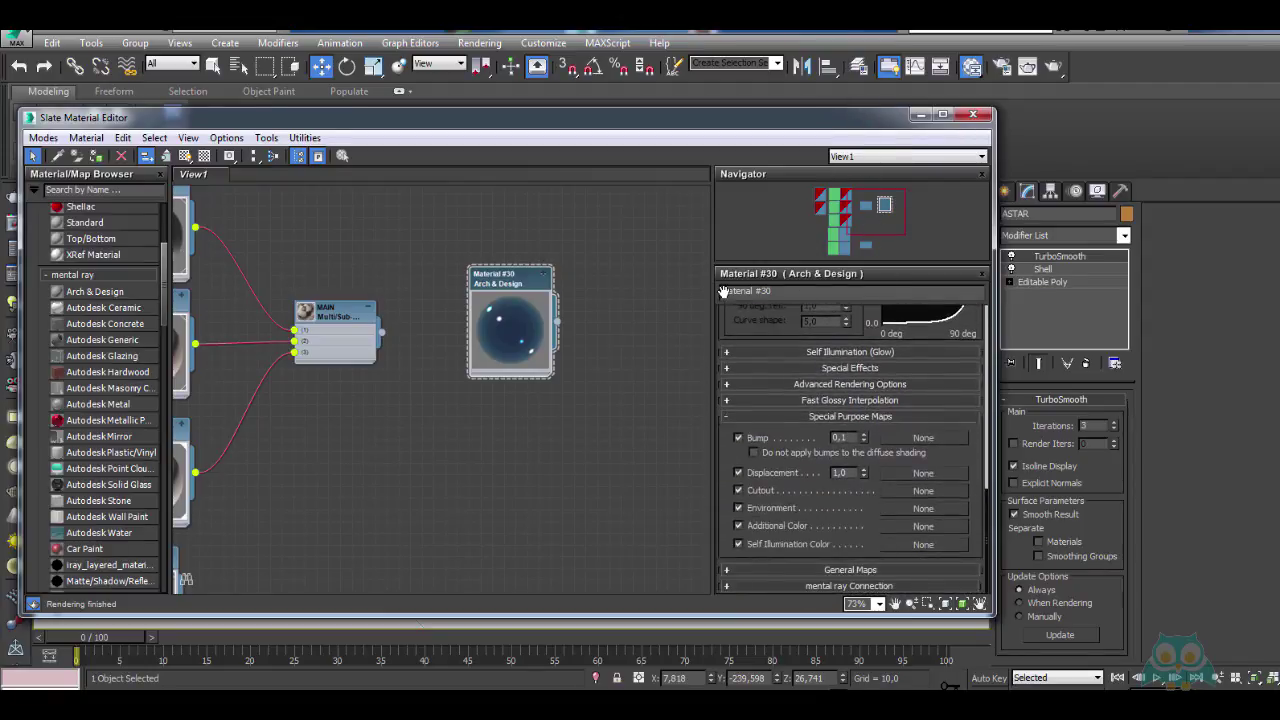
pyautogui.click(787, 417)
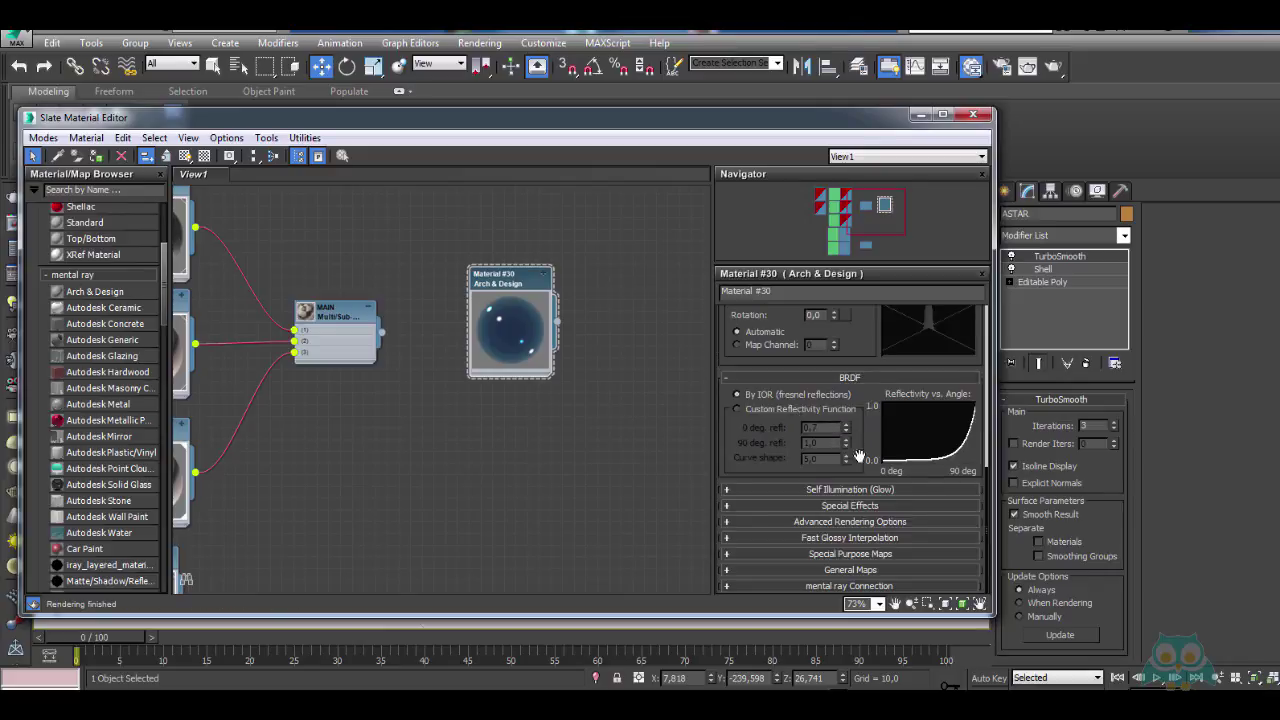
pyautogui.click(807, 522)
pyautogui.scroll(1, 828, 406)
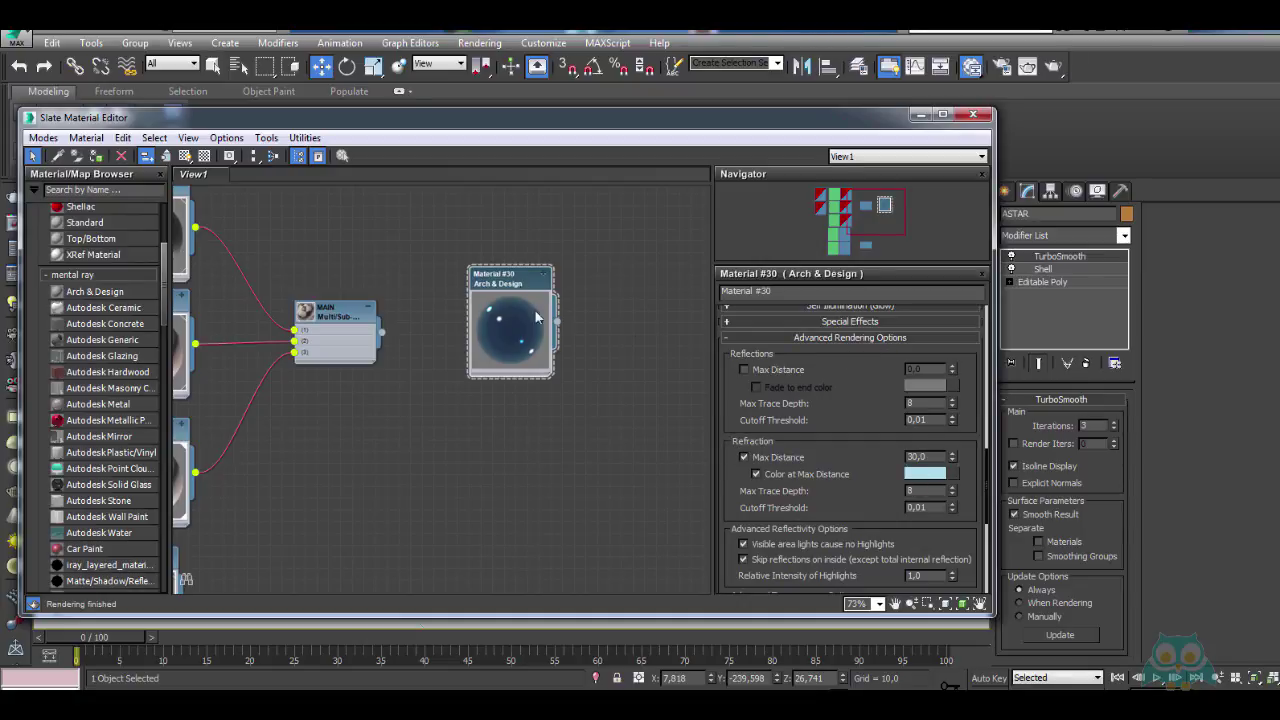
pyautogui.rightClick(913, 483)
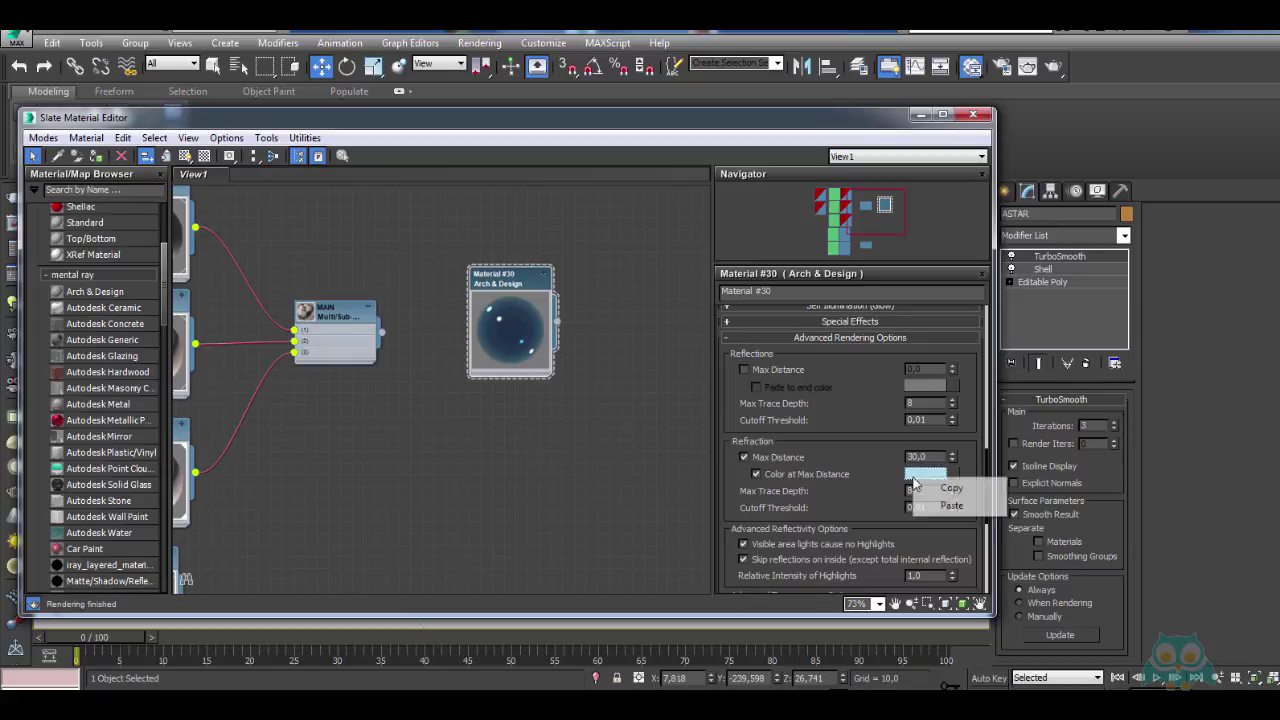
pyautogui.click(945, 504)
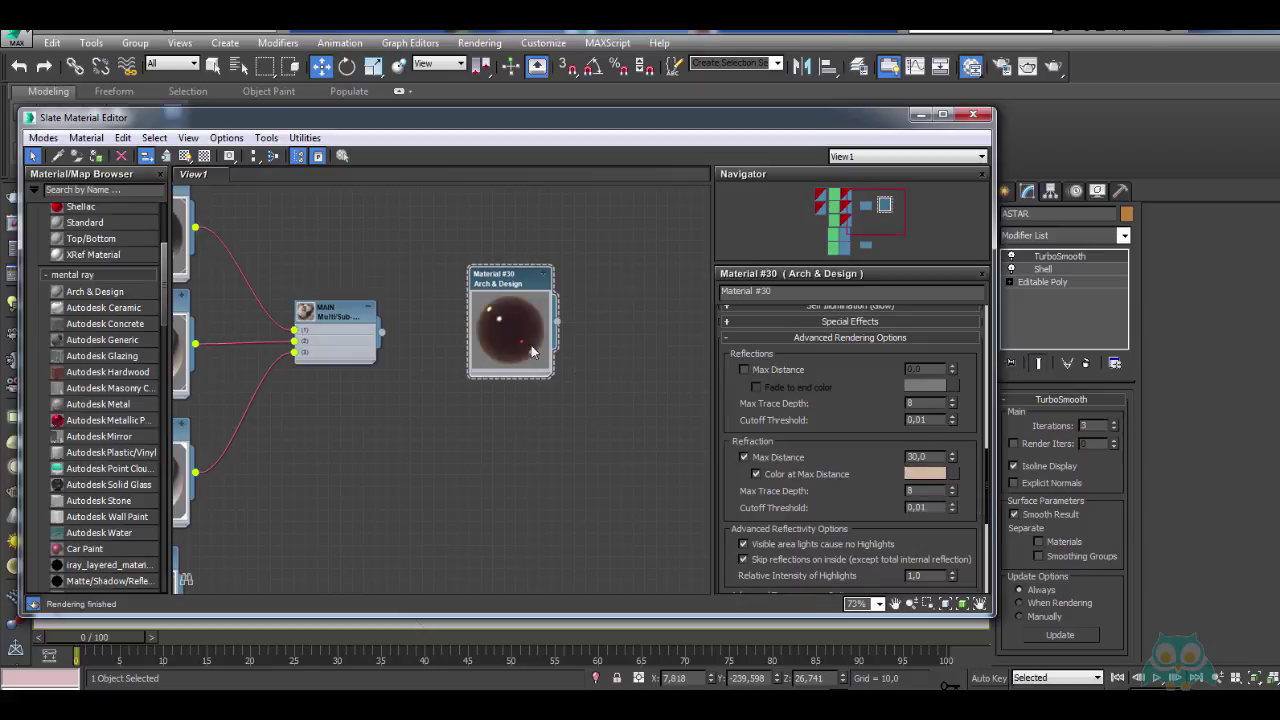
# Lighten Material #30's refraction max-distance color slightly and set its diffuse color to black
pyautogui.click(940, 478)
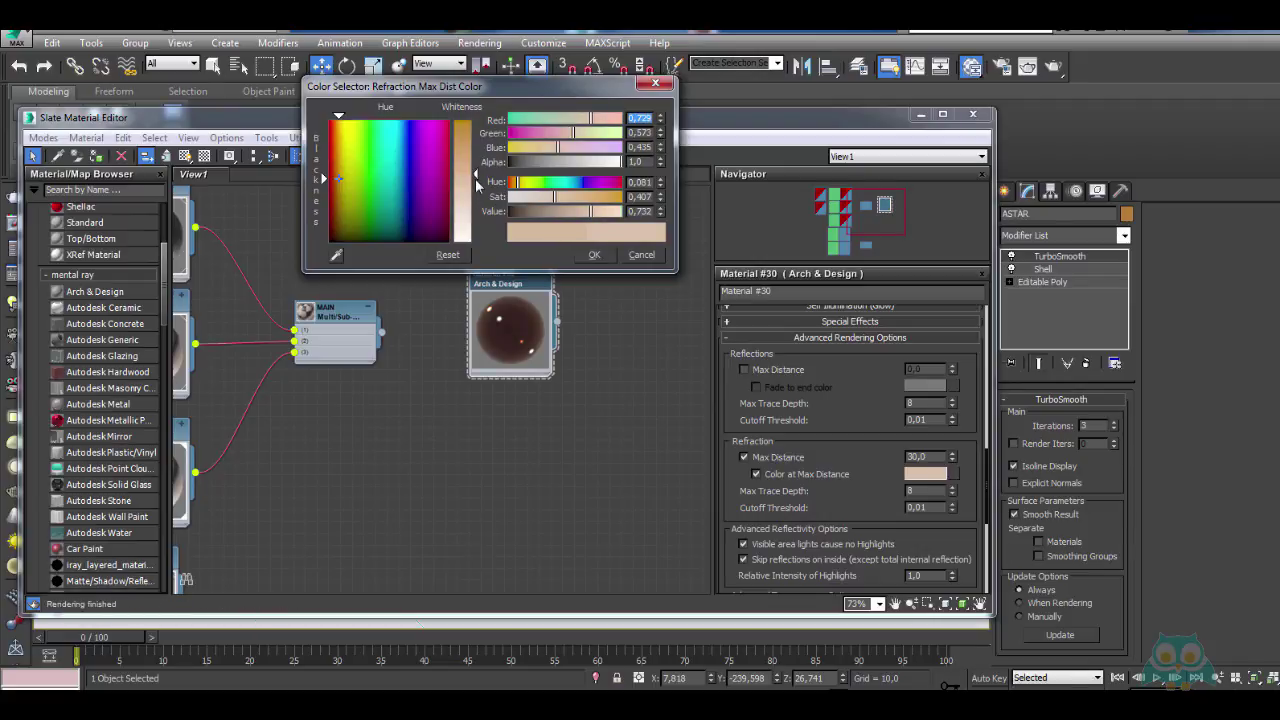
pyautogui.click(594, 254)
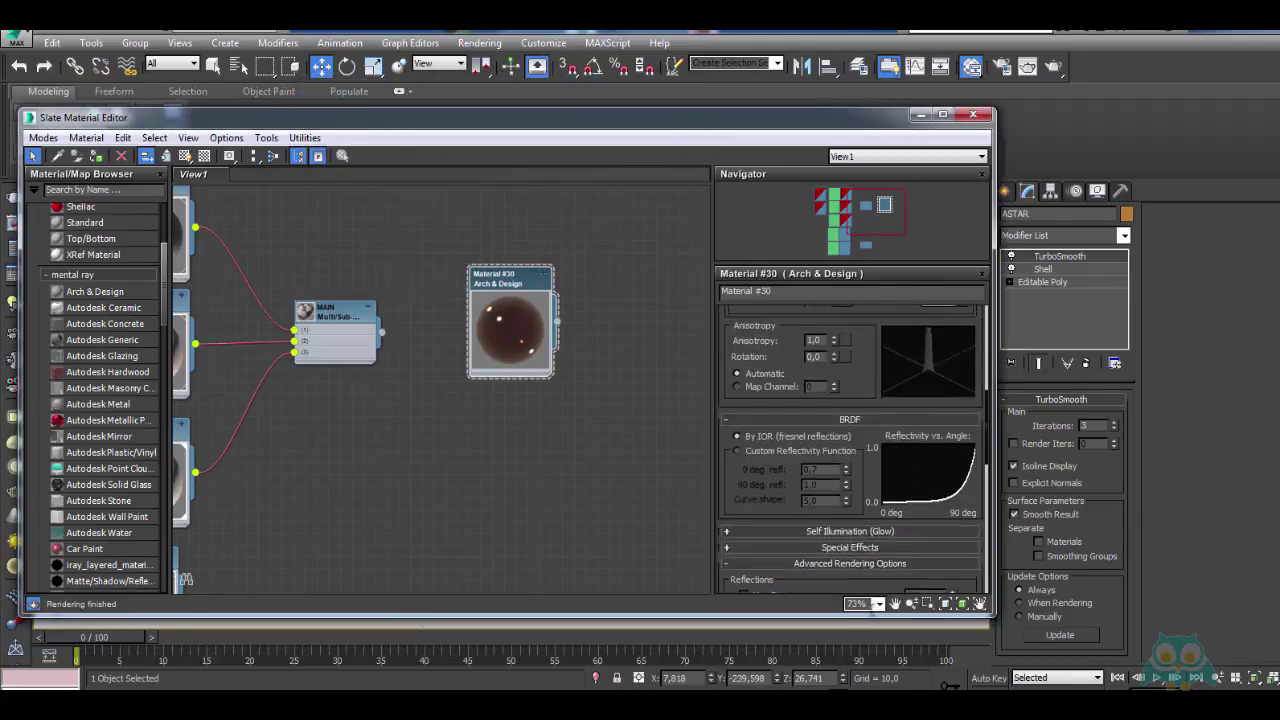
pyautogui.scroll(5, 867, 350)
pyautogui.click(944, 351)
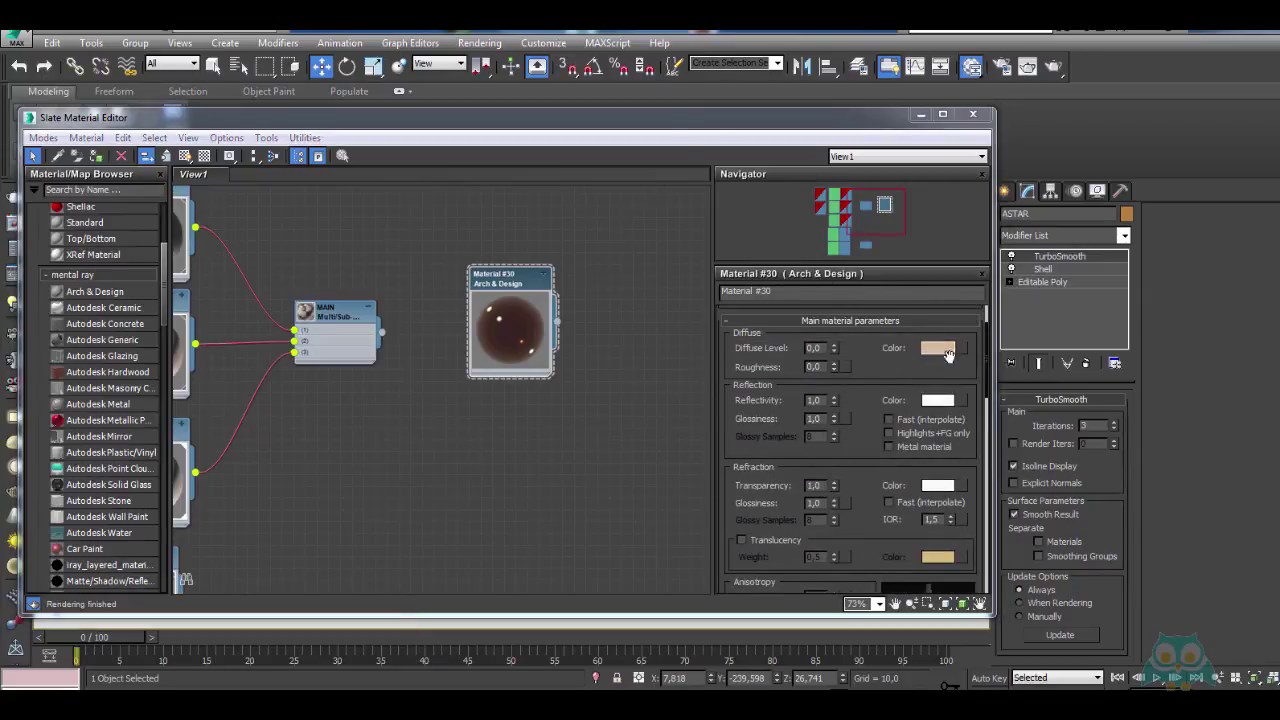
pyautogui.moveTo(460, 163); pyautogui.dragTo(460, 114)
pyautogui.click(333, 241)
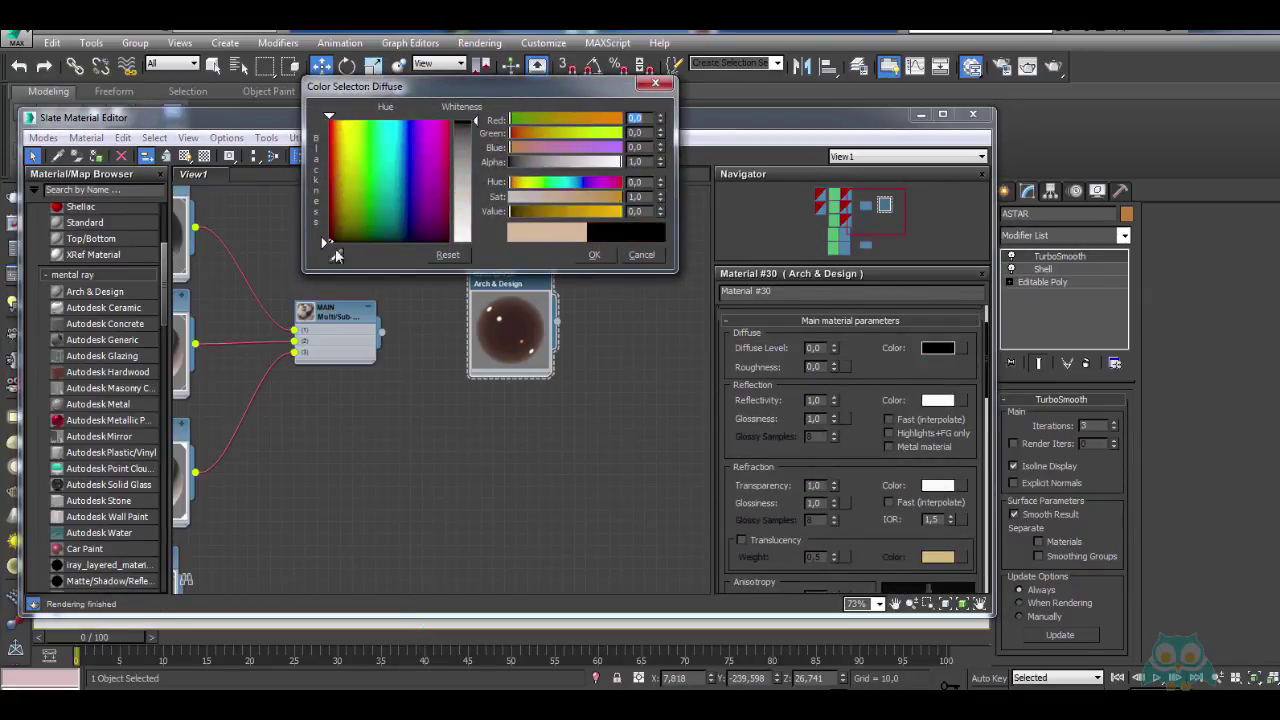
pyautogui.click(594, 254)
pyautogui.scroll(-2, 860, 340)
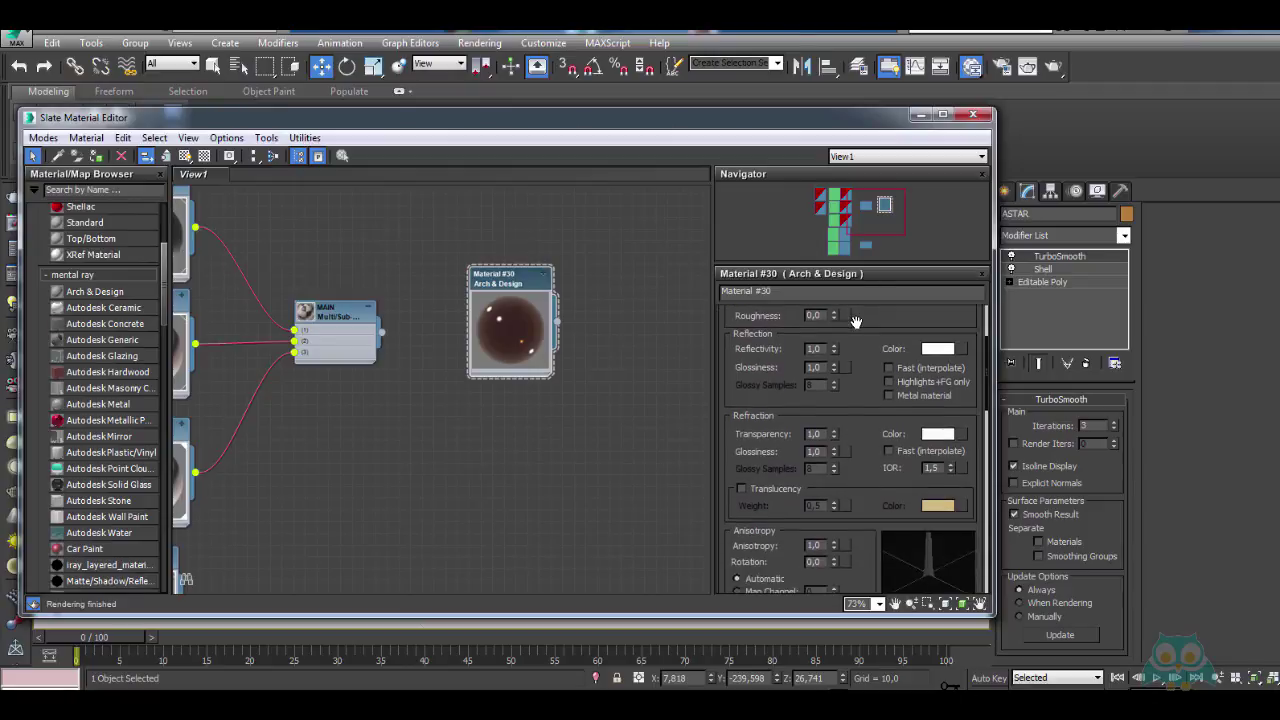
pyautogui.scroll(3, 851, 349)
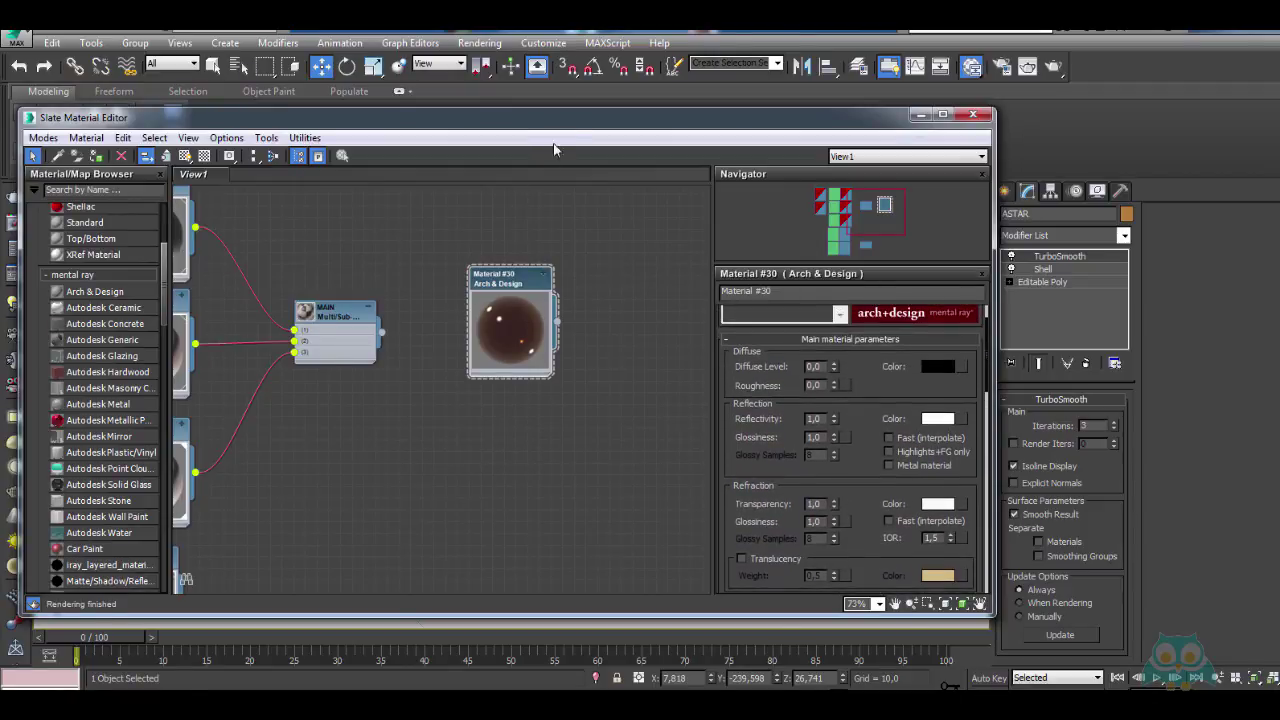
# Select the flower ornament group on the shoe's toe and open the group for editing its individual gems
pyautogui.moveTo(555, 118); pyautogui.dragTo(558, 486)
pyautogui.click(593, 412)
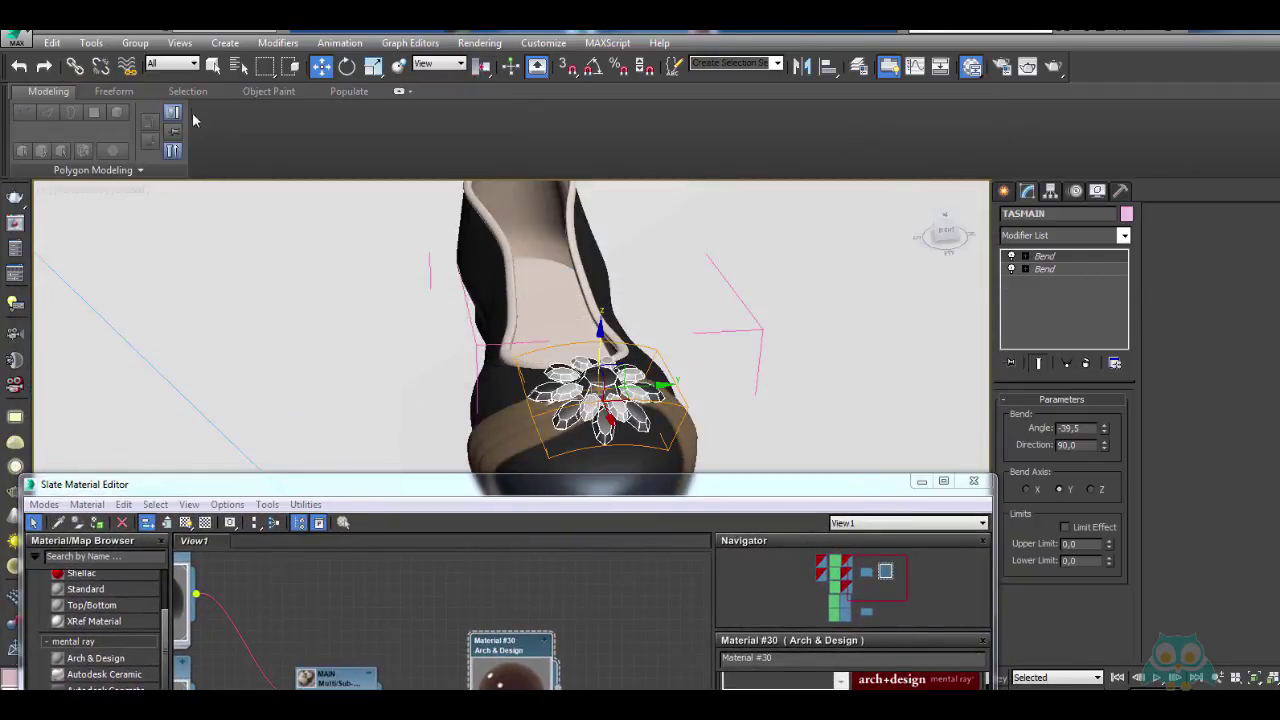
pyautogui.click(921, 481)
pyautogui.press('z')
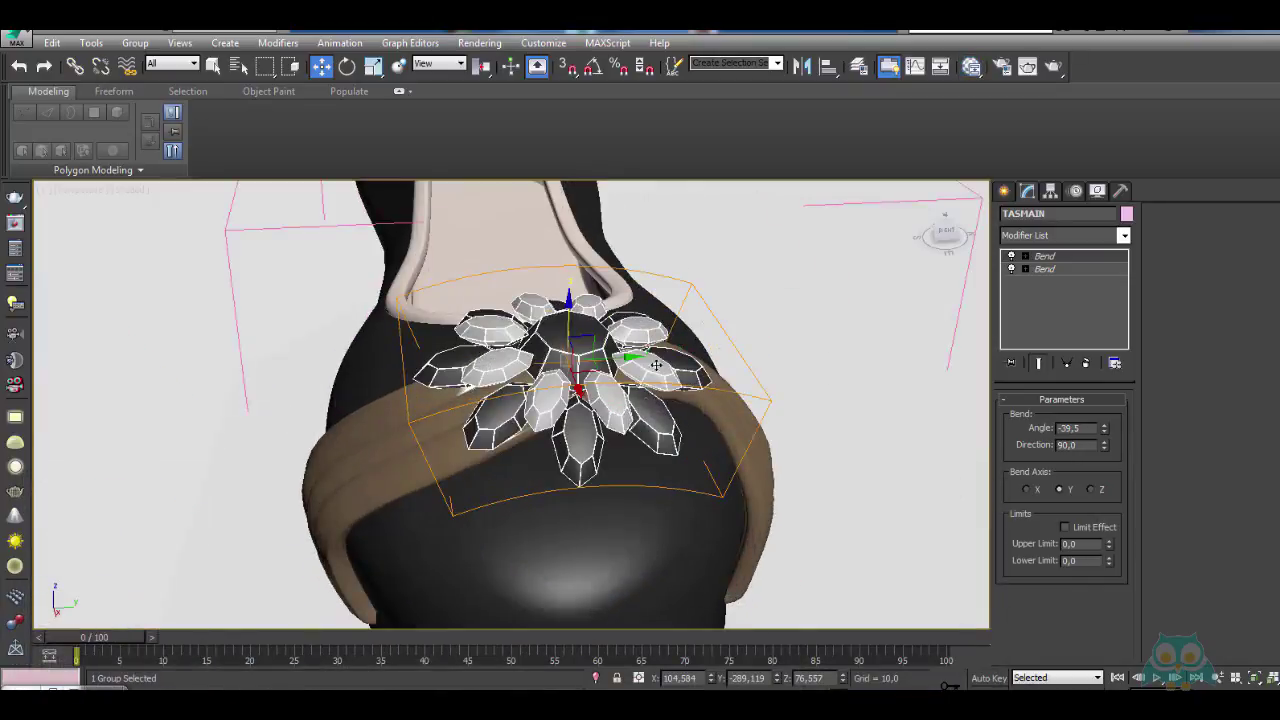
pyautogui.click(145, 44)
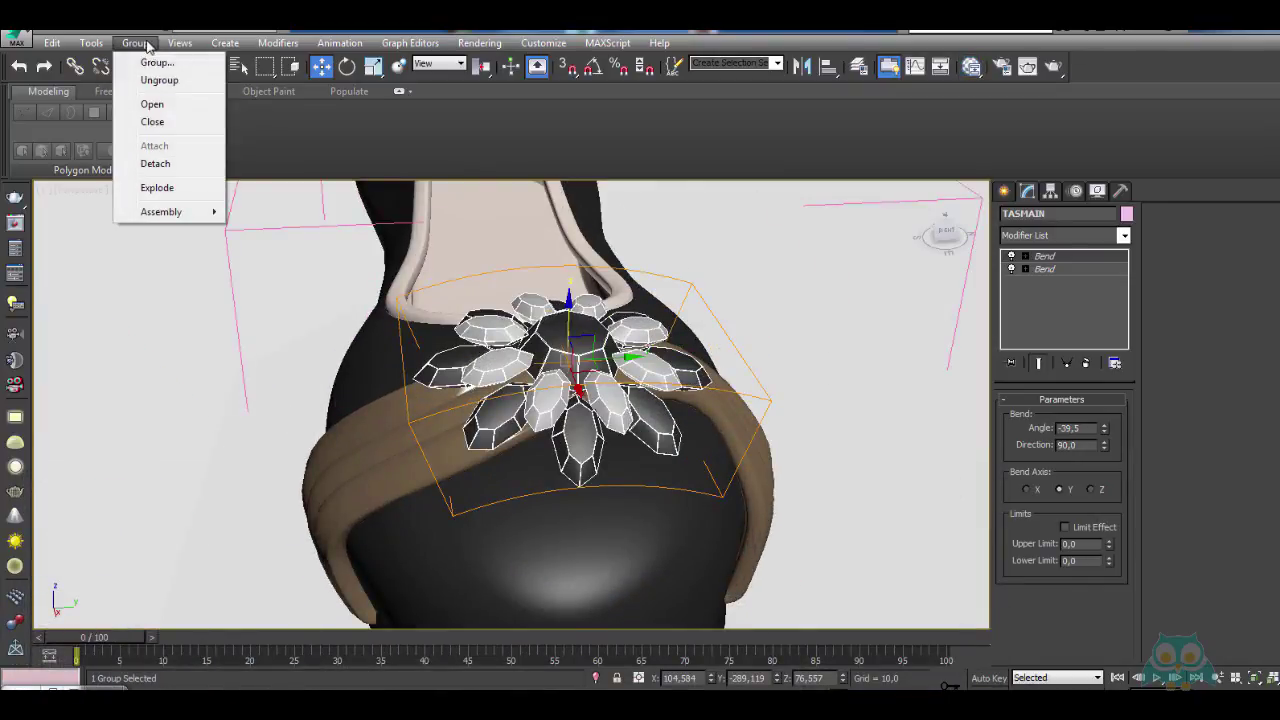
pyautogui.click(152, 104)
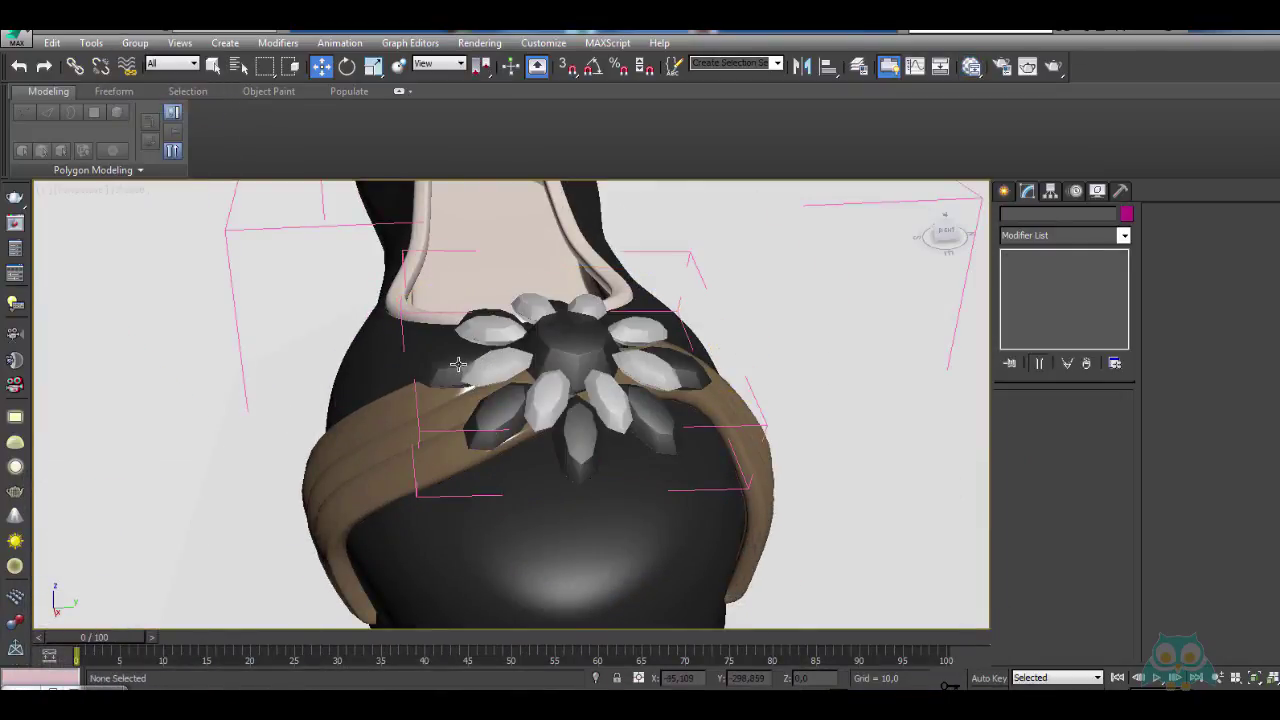
# Select the dark outer gems and the central stone of the flower ornament and assign Material #30 to them
pyautogui.click(457, 364)
pyautogui.keyDown('alt'); pyautogui.moveTo(457, 364); pyautogui.dragTo(620, 390, button='middle'); pyautogui.keyUp('alt')
pyautogui.keyDown('ctrl'); pyautogui.click(430, 300); pyautogui.keyUp('ctrl')
pyautogui.keyDown('ctrl'); pyautogui.click(455, 250); pyautogui.keyUp('ctrl')
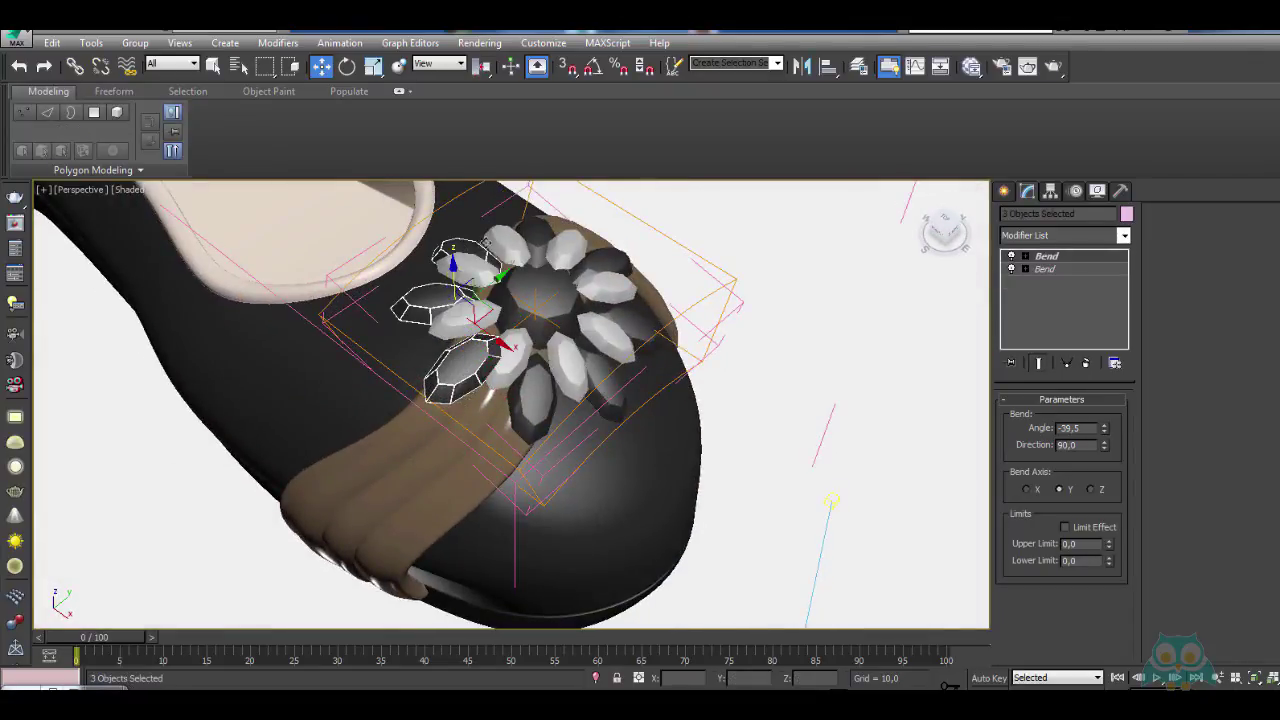
pyautogui.keyDown('ctrl'); pyautogui.click(538, 232); pyautogui.keyUp('ctrl')
pyautogui.keyDown('ctrl'); pyautogui.click(600, 258); pyautogui.keyUp('ctrl')
pyautogui.keyDown('ctrl'); pyautogui.click(636, 335); pyautogui.keyUp('ctrl')
pyautogui.keyDown('ctrl'); pyautogui.click(543, 400); pyautogui.keyUp('ctrl')
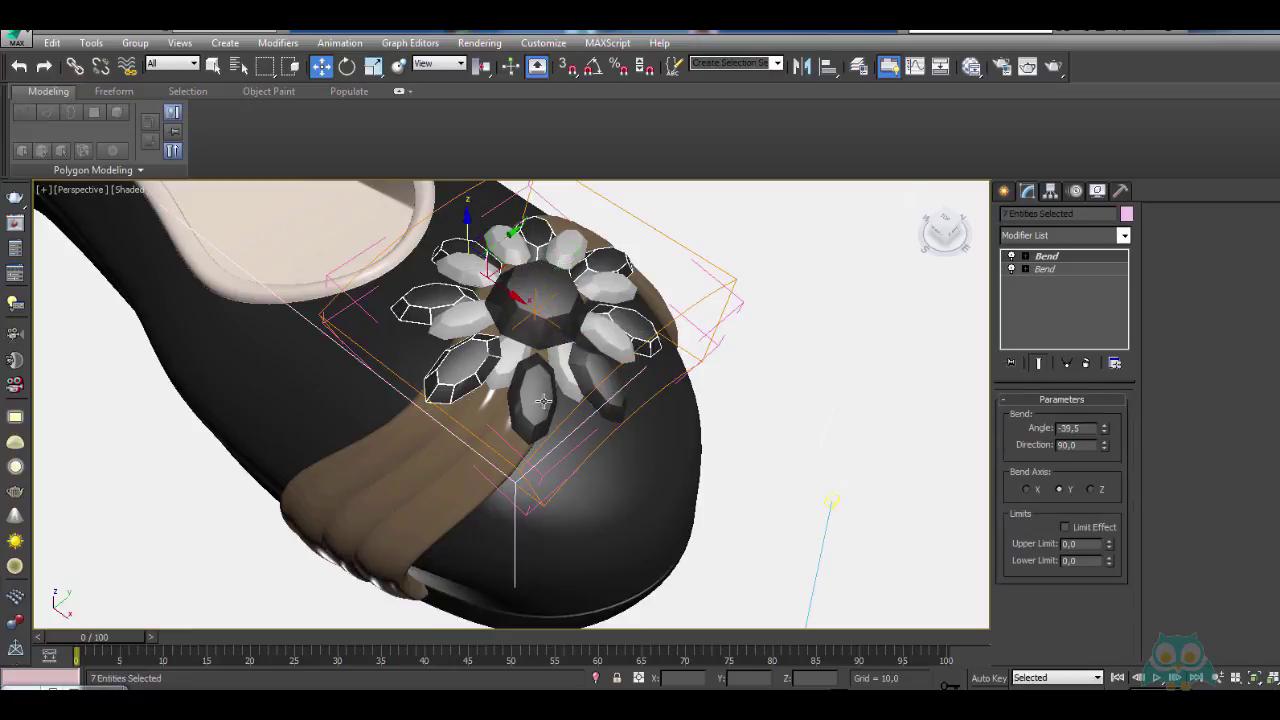
pyautogui.keyDown('ctrl'); pyautogui.click(543, 400); pyautogui.keyUp('ctrl')
pyautogui.keyDown('ctrl'); pyautogui.click(566, 371); pyautogui.keyUp('ctrl')
pyautogui.press('m')
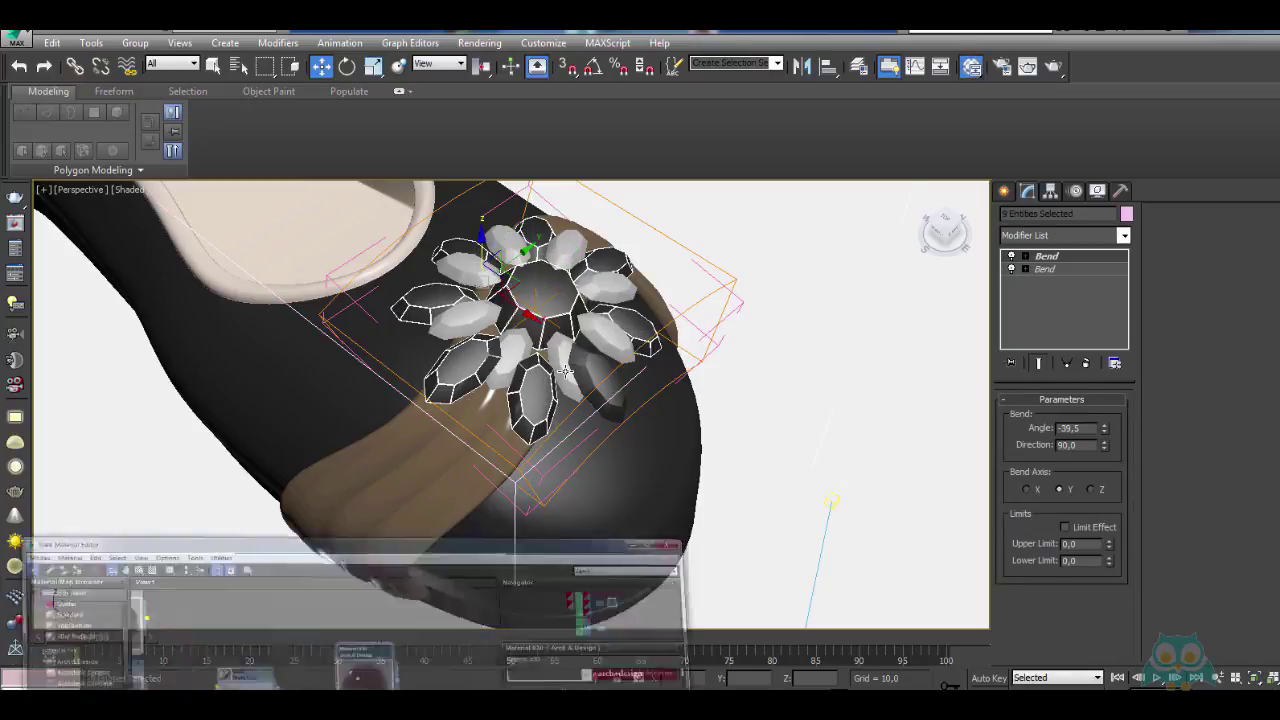
pyautogui.moveTo(509, 494); pyautogui.dragTo(568, 401)
# Select the remaining dark gems around the flower ornament and assign Material #30 to them
pyautogui.click(466, 314)
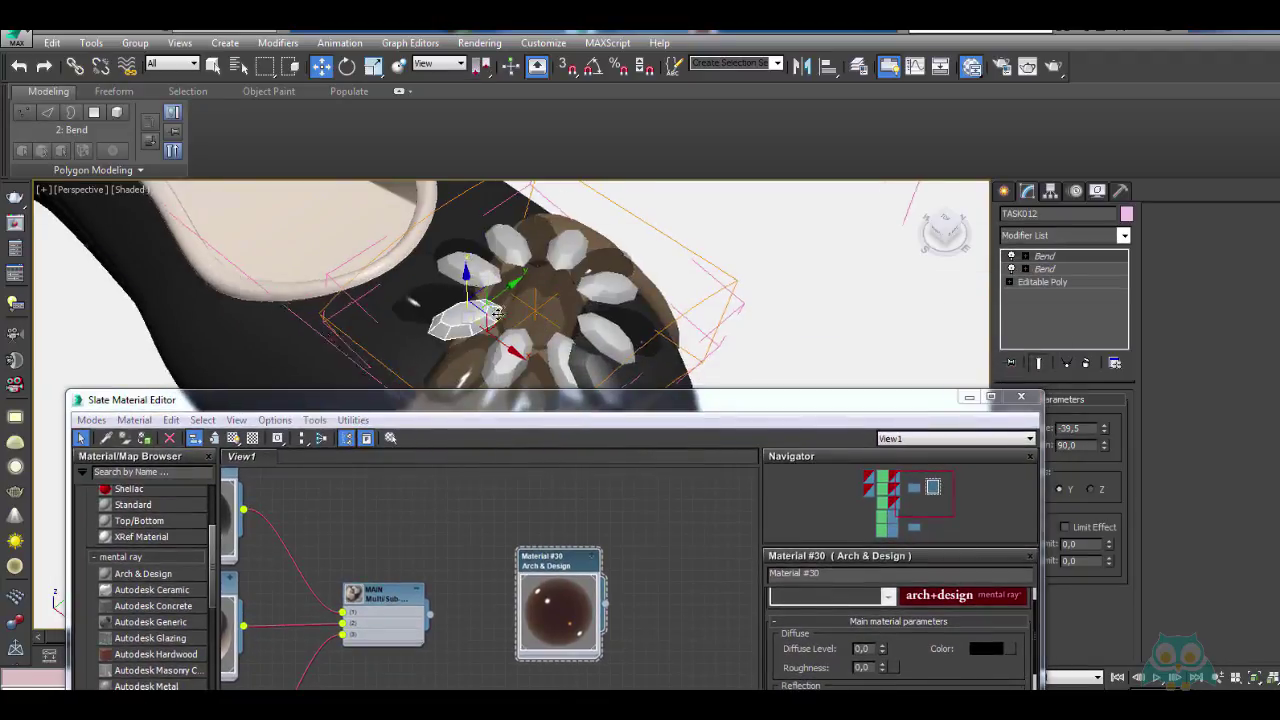
pyautogui.keyDown('alt'); pyautogui.moveTo(466, 312); pyautogui.dragTo(467, 258, button='middle'); pyautogui.keyUp('alt')
pyautogui.keyDown('ctrl'); pyautogui.click(467, 258); pyautogui.keyUp('ctrl')
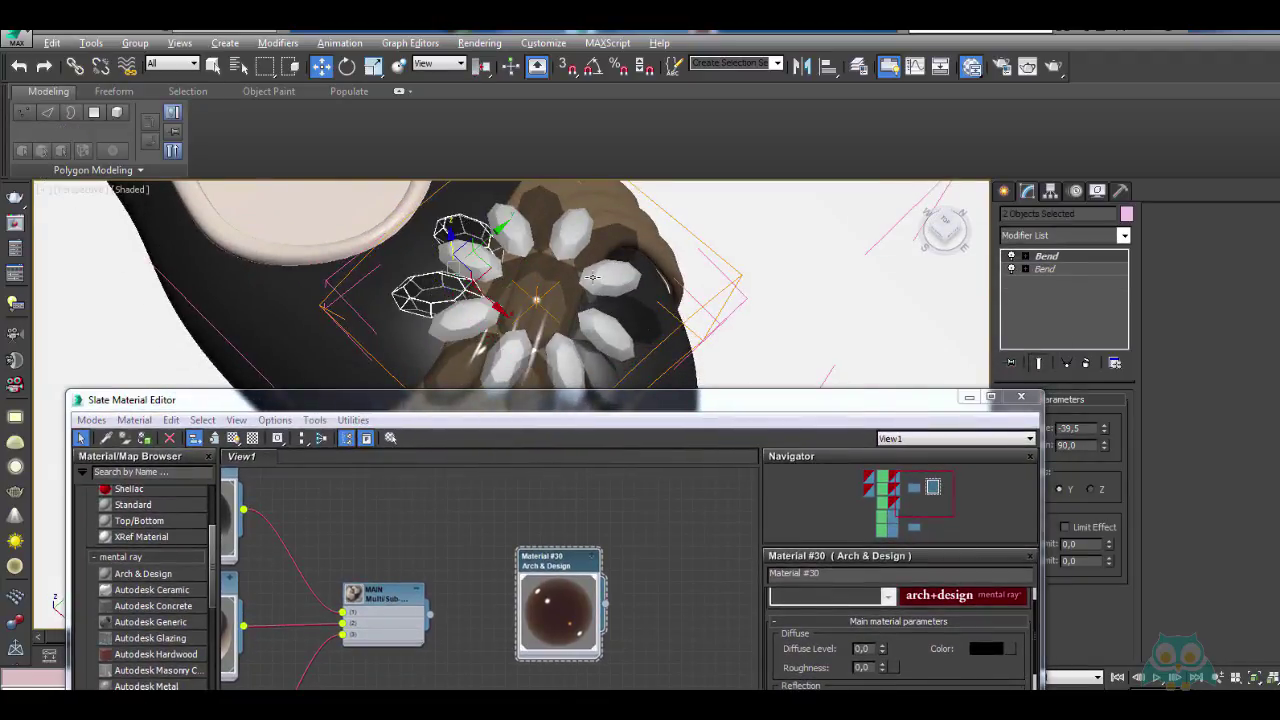
pyautogui.keyDown('alt'); pyautogui.moveTo(592, 277); pyautogui.dragTo(527, 282, button='middle'); pyautogui.keyUp('alt')
pyautogui.keyDown('ctrl'); pyautogui.click(468, 355); pyautogui.keyUp('ctrl')
pyautogui.keyDown('ctrl'); pyautogui.click(538, 369); pyautogui.keyUp('ctrl')
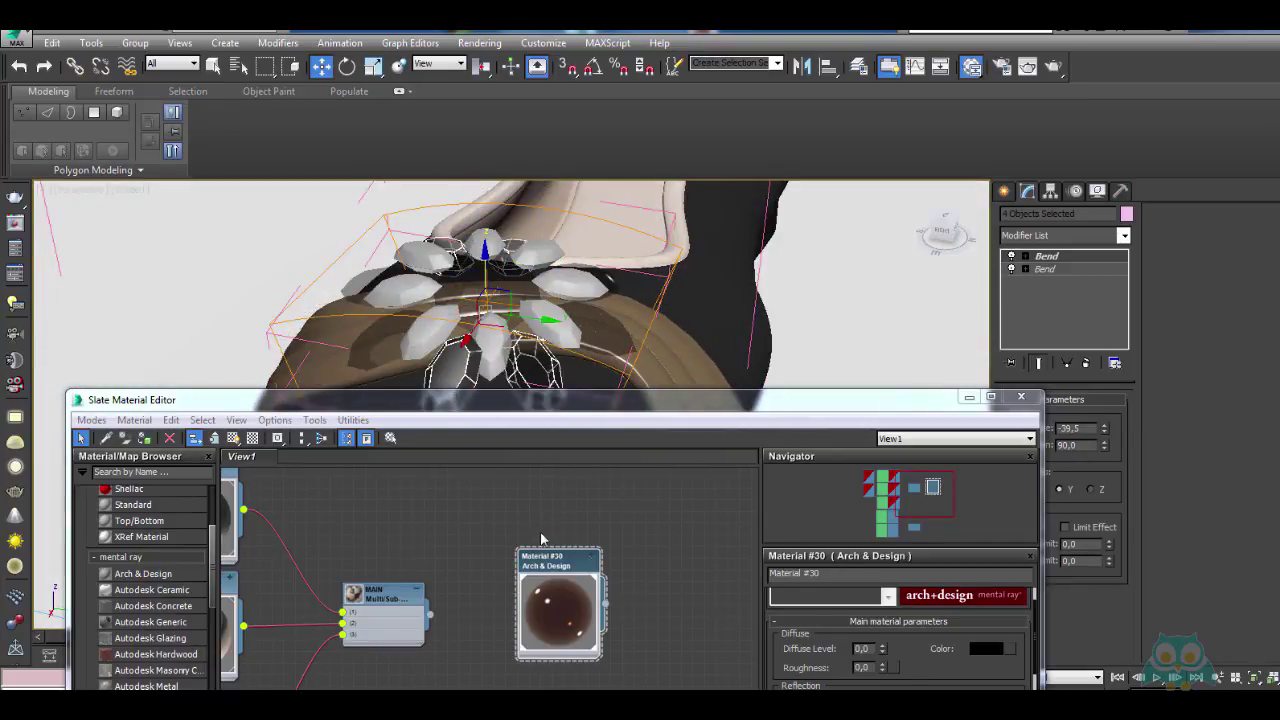
pyautogui.click(145, 441)
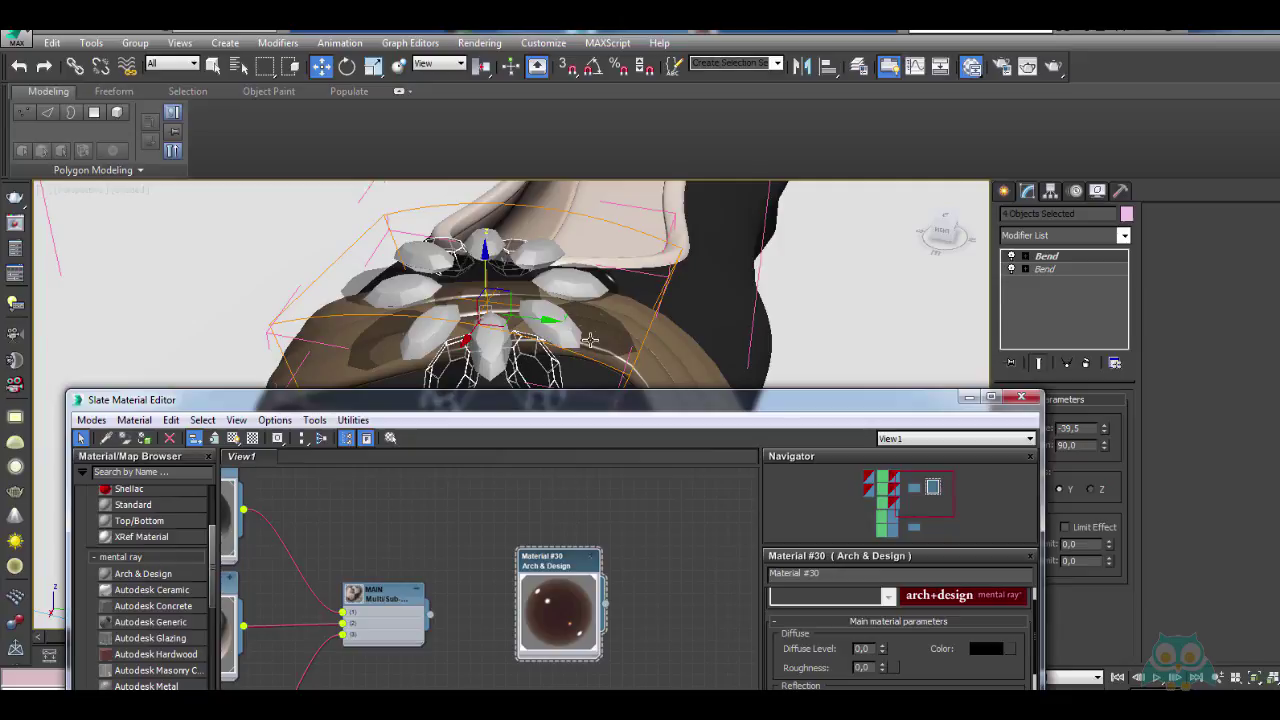
# Select all eight light inner gems of the flower ornament
pyautogui.keyDown('alt'); pyautogui.moveTo(590, 340); pyautogui.dragTo(569, 354, button='middle'); pyautogui.keyUp('alt')
pyautogui.moveTo(583, 402); pyautogui.dragTo(553, 371)
pyautogui.click(258, 318)
pyautogui.keyDown('alt'); pyautogui.moveTo(570, 330); pyautogui.dragTo(472, 259, button='middle'); pyautogui.keyUp('alt')
pyautogui.click(449, 260)
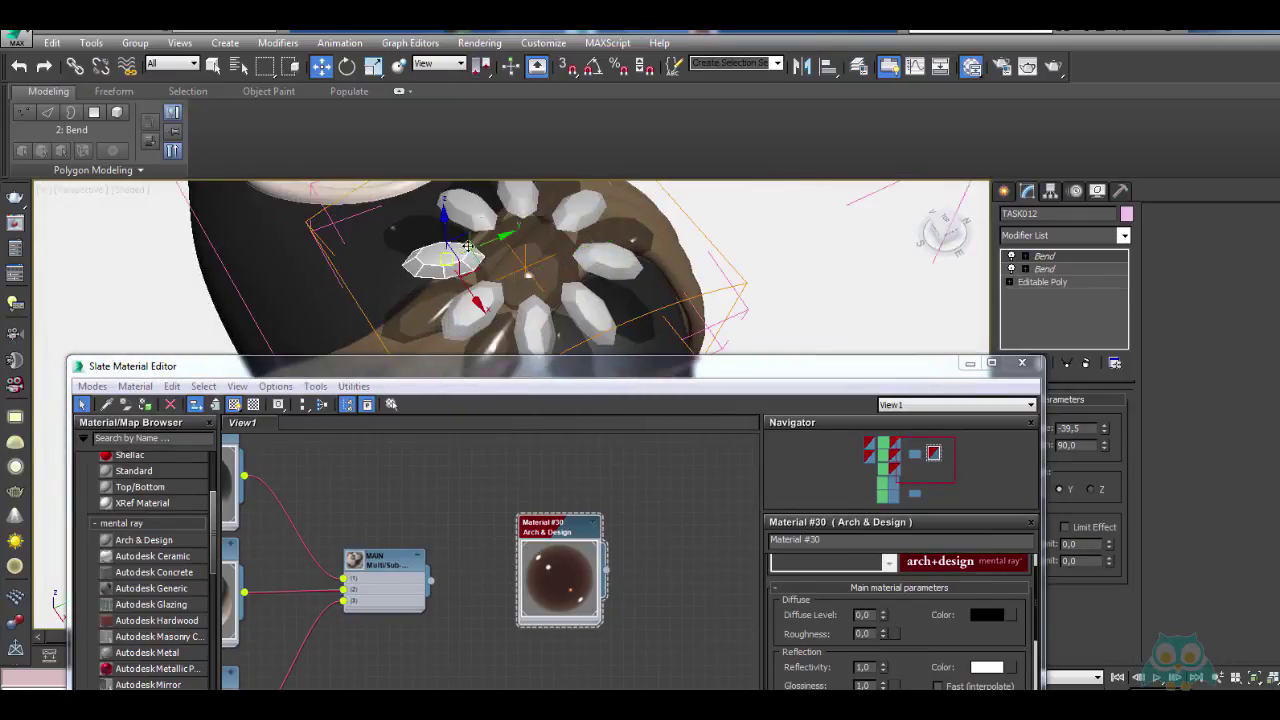
pyautogui.keyDown('ctrl'); pyautogui.click(476, 205); pyautogui.keyUp('ctrl')
pyautogui.keyDown('ctrl'); pyautogui.click(524, 197); pyautogui.keyUp('ctrl')
pyautogui.keyDown('ctrl'); pyautogui.click(590, 219); pyautogui.keyUp('ctrl')
pyautogui.keyDown('ctrl'); pyautogui.click(612, 272); pyautogui.keyUp('ctrl')
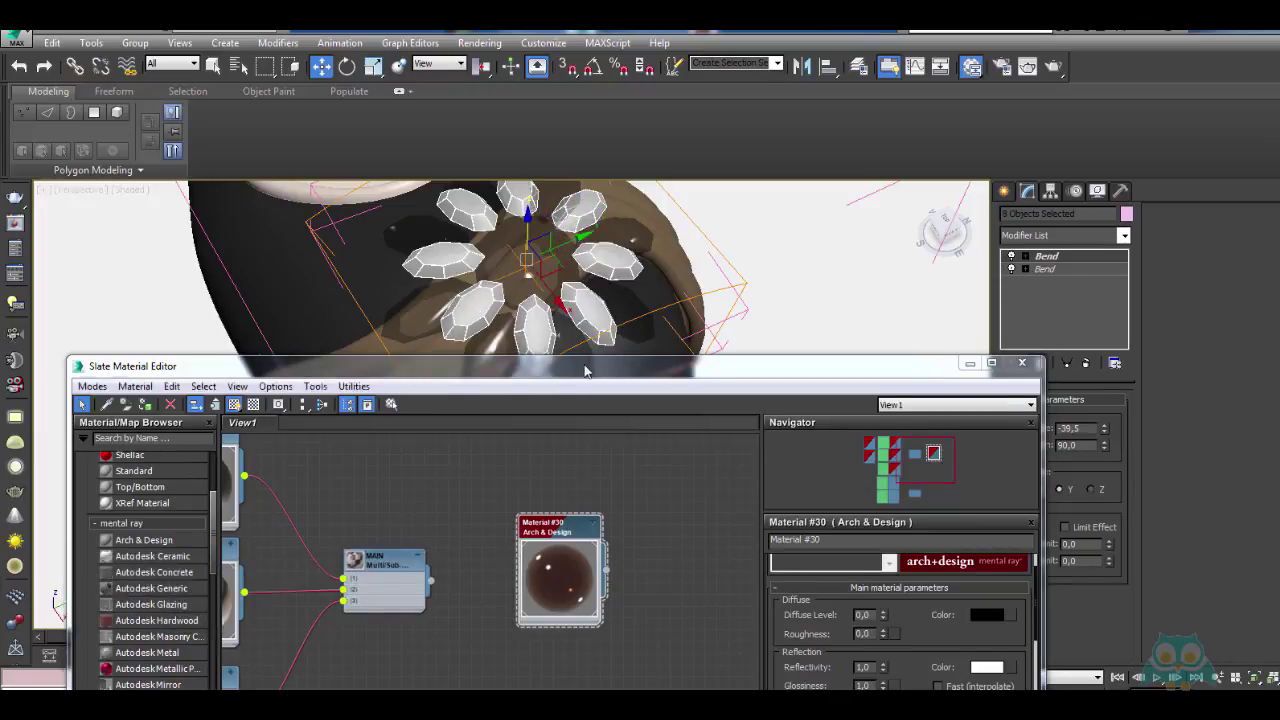
# Create a new mental ray Arch & Design material beside Material #30 and apply the Glass (Physical) template to it
pyautogui.moveTo(583, 368); pyautogui.dragTo(560, 146)
pyautogui.scroll(-3, 520, 320)
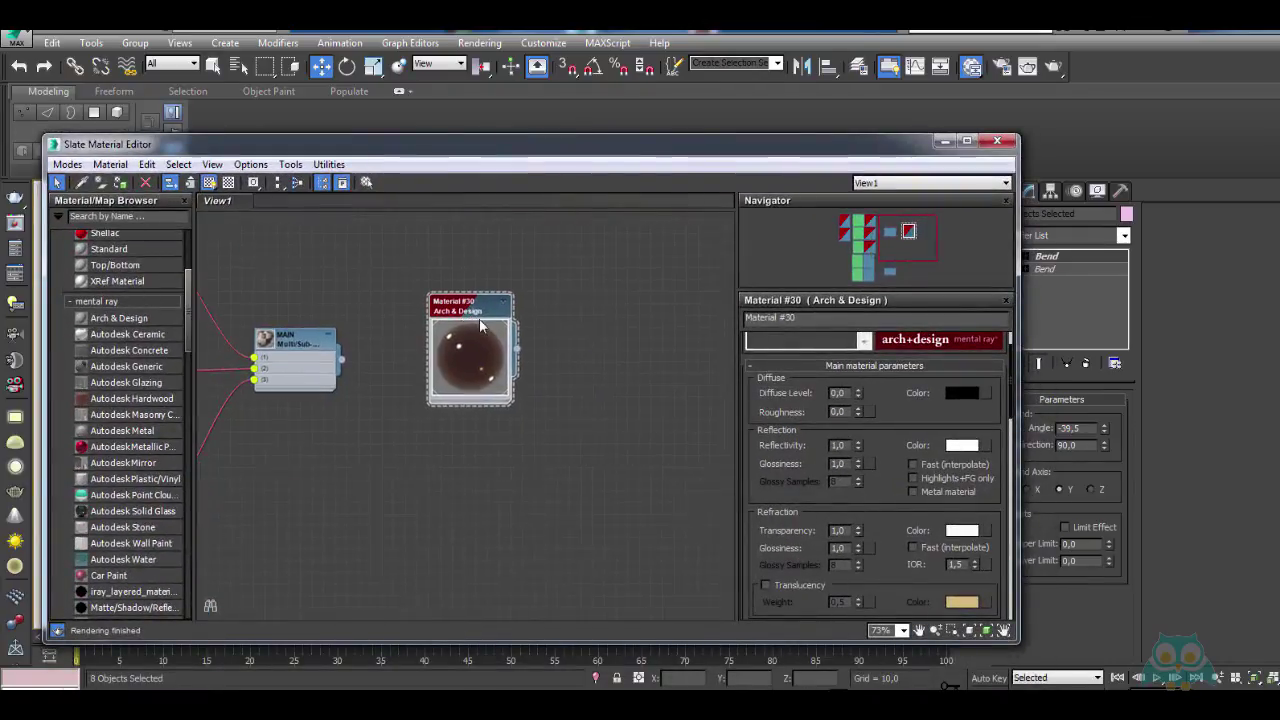
pyautogui.rightClick(529, 299)
pyautogui.moveTo(593, 311)
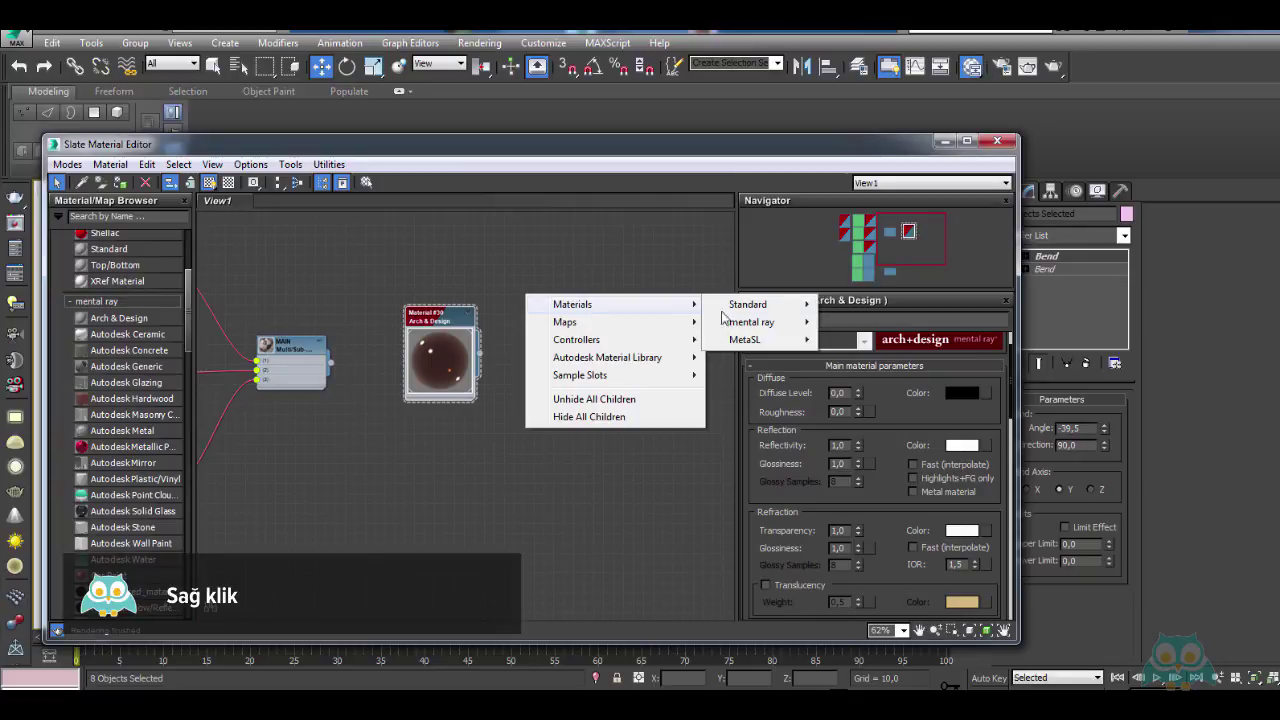
pyautogui.moveTo(750, 322)
pyautogui.click(860, 321)
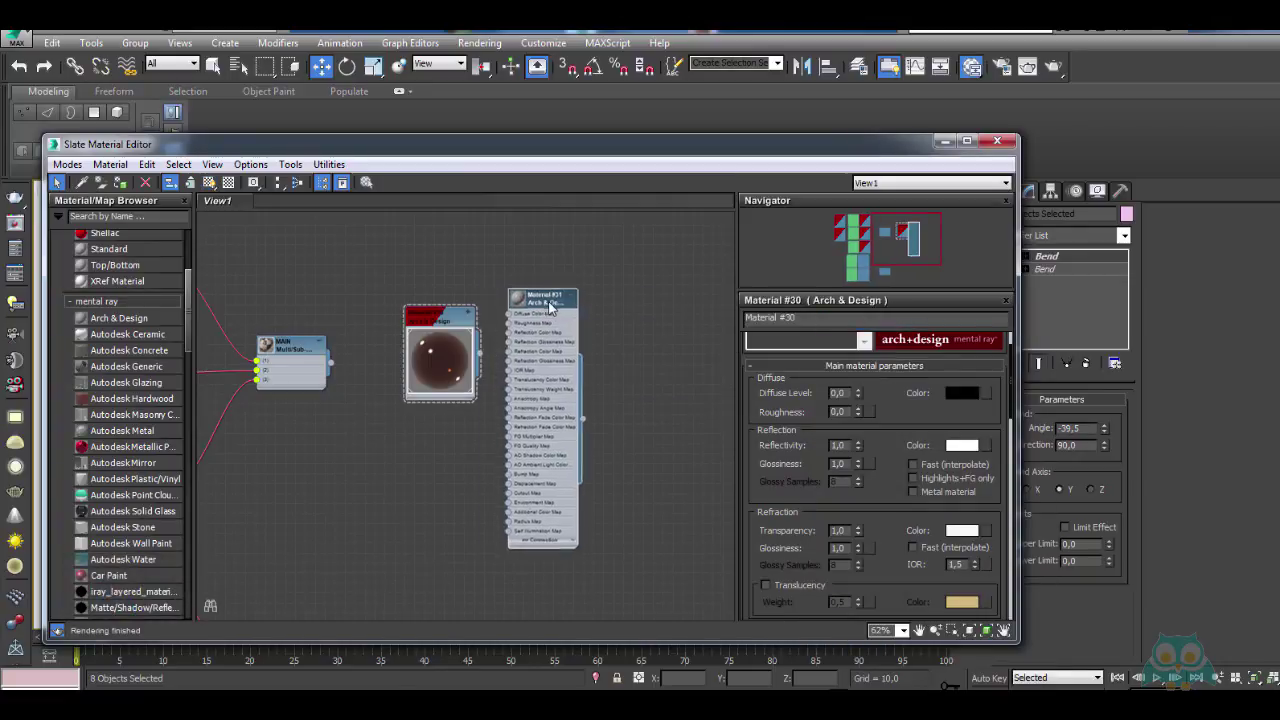
pyautogui.doubleClick(548, 308)
pyautogui.click(997, 357)
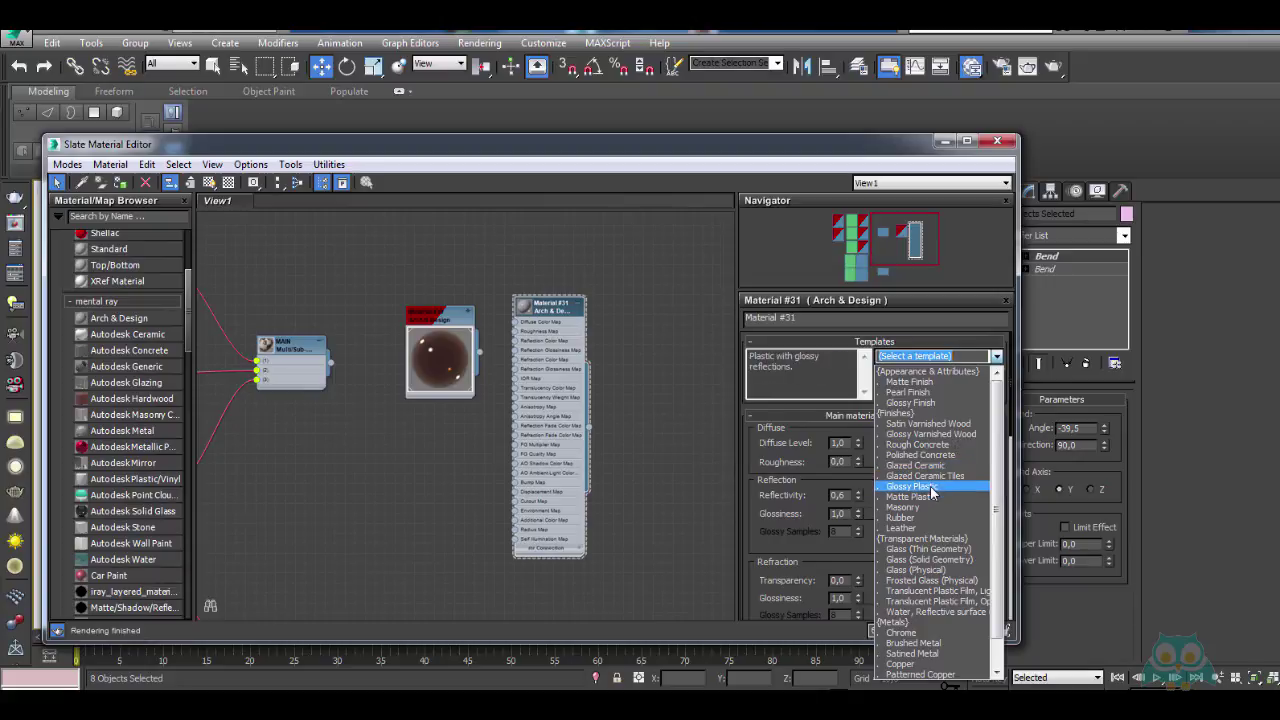
pyautogui.click(946, 571)
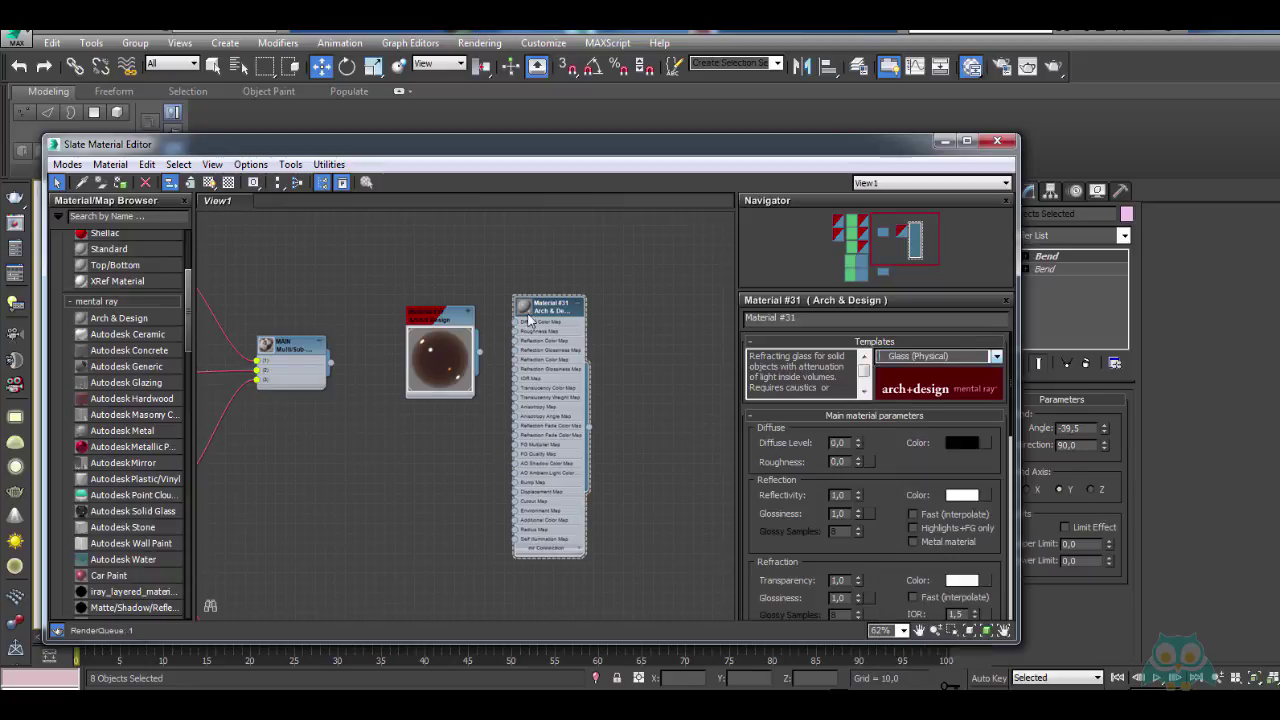
# Collapse the Material #31 node's map slots, assign the material to the eight selected gems and minimize the material editor
pyautogui.click(576, 307)
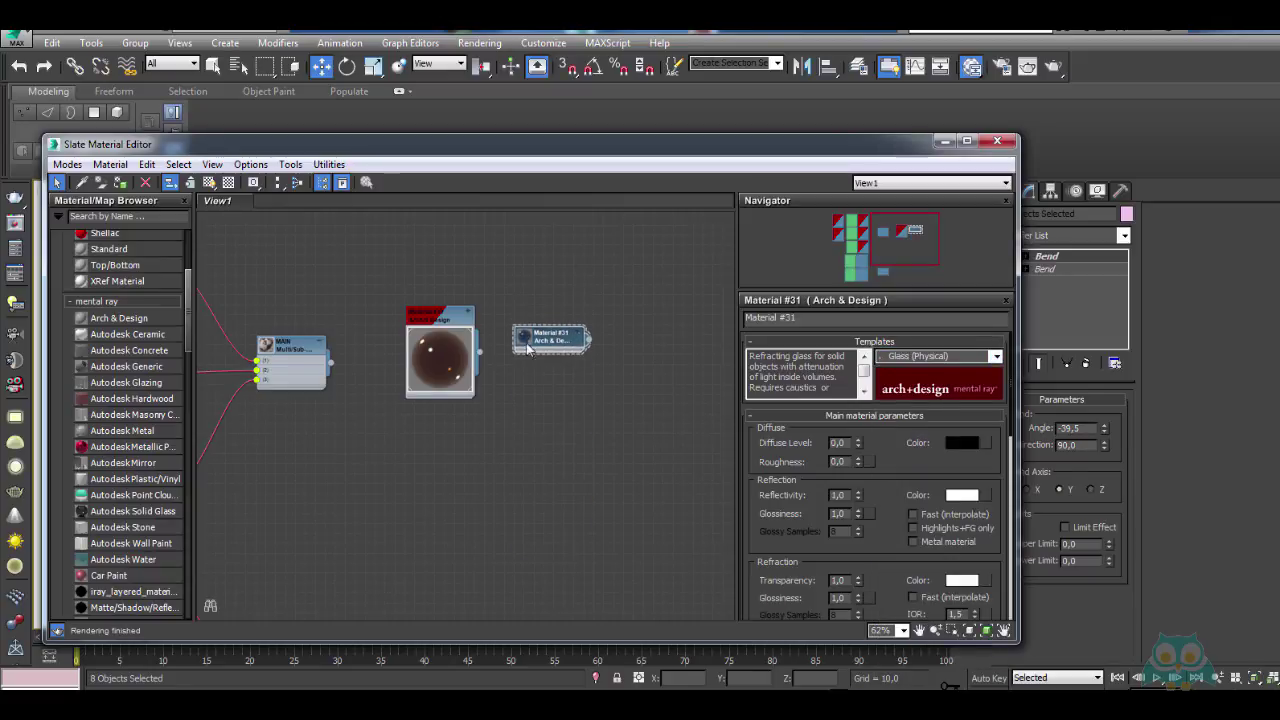
pyautogui.moveTo(540, 144); pyautogui.dragTo(866, 281)
pyautogui.click(131, 444)
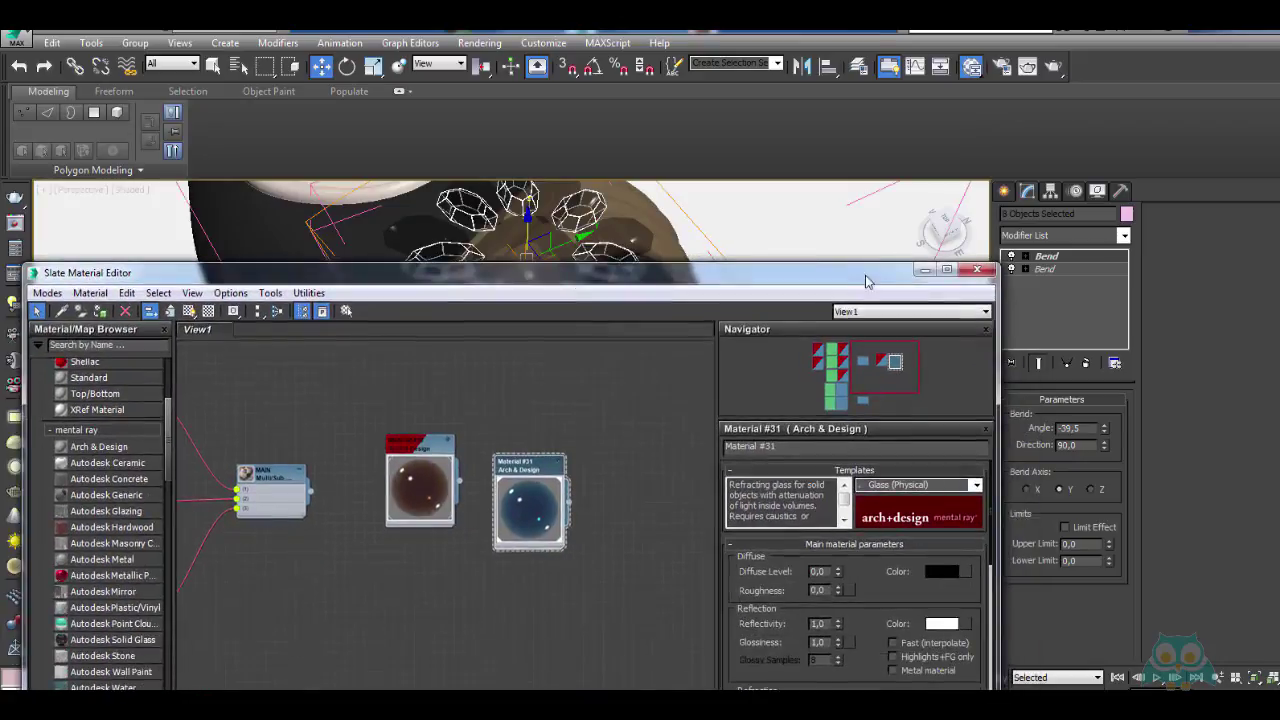
pyautogui.click(922, 271)
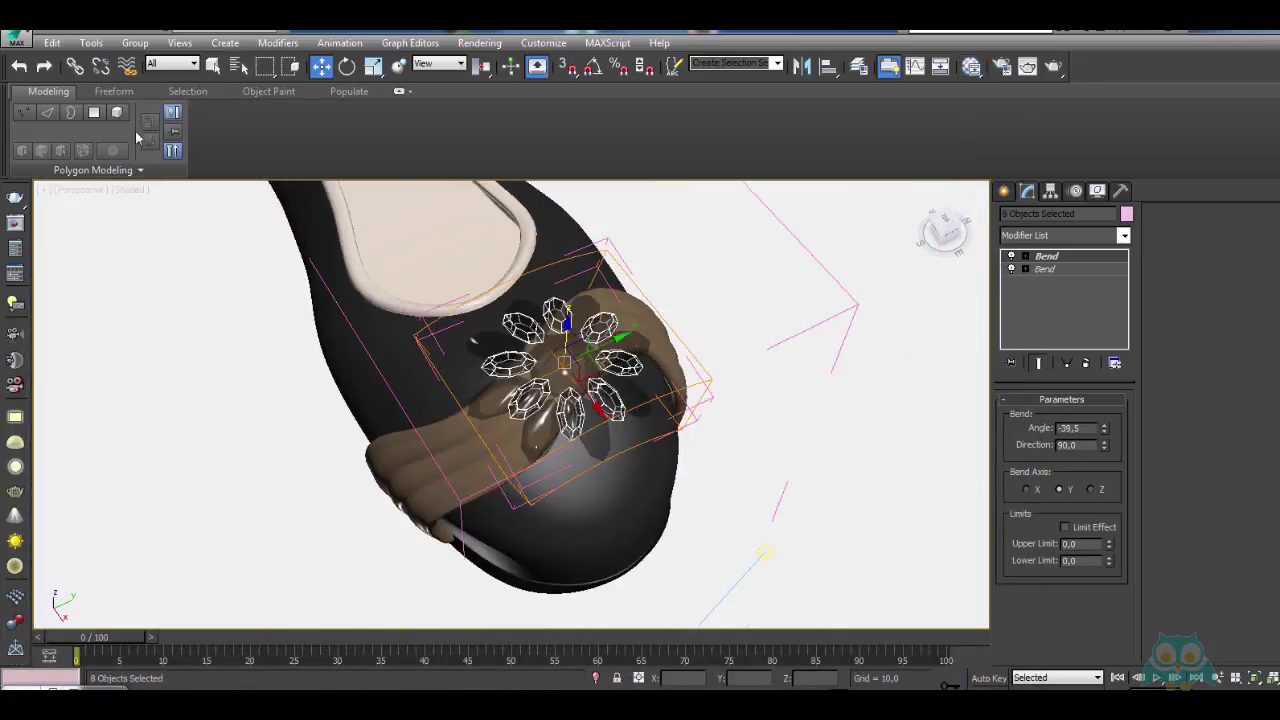
# Close the open flower ornament group and the open group that holds the whole shoe
pyautogui.click(135, 43)
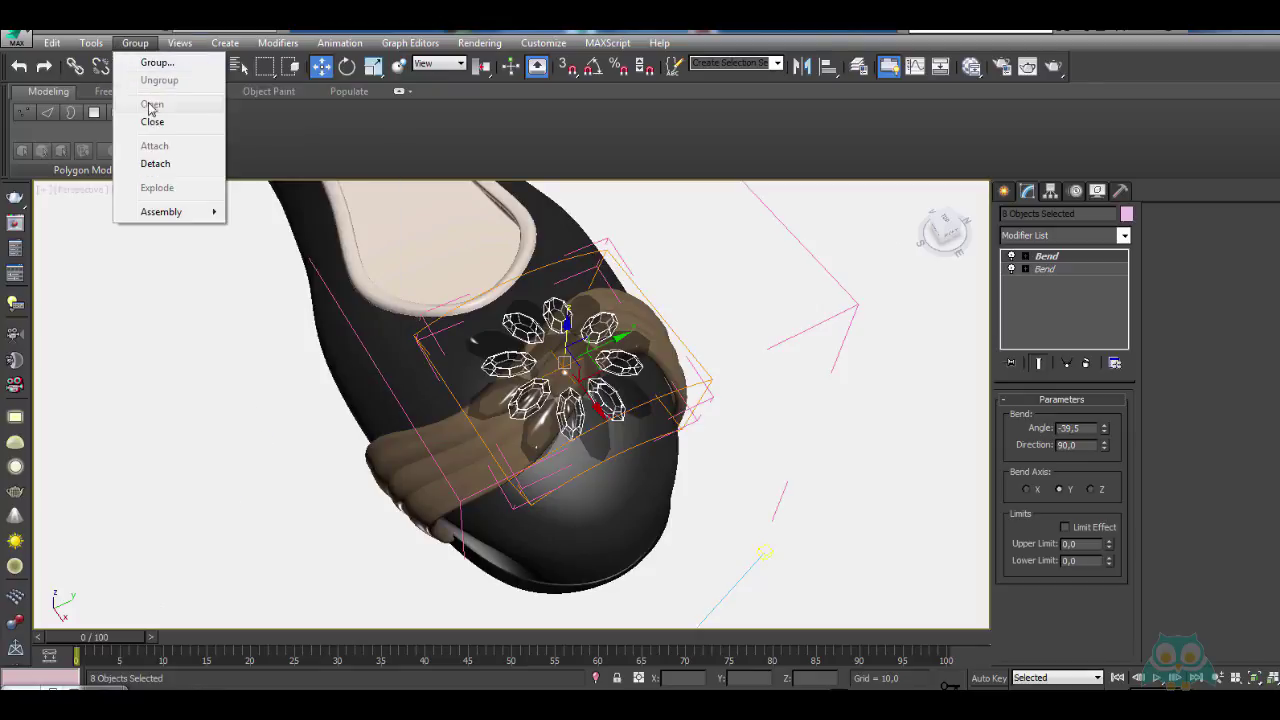
pyautogui.click(152, 121)
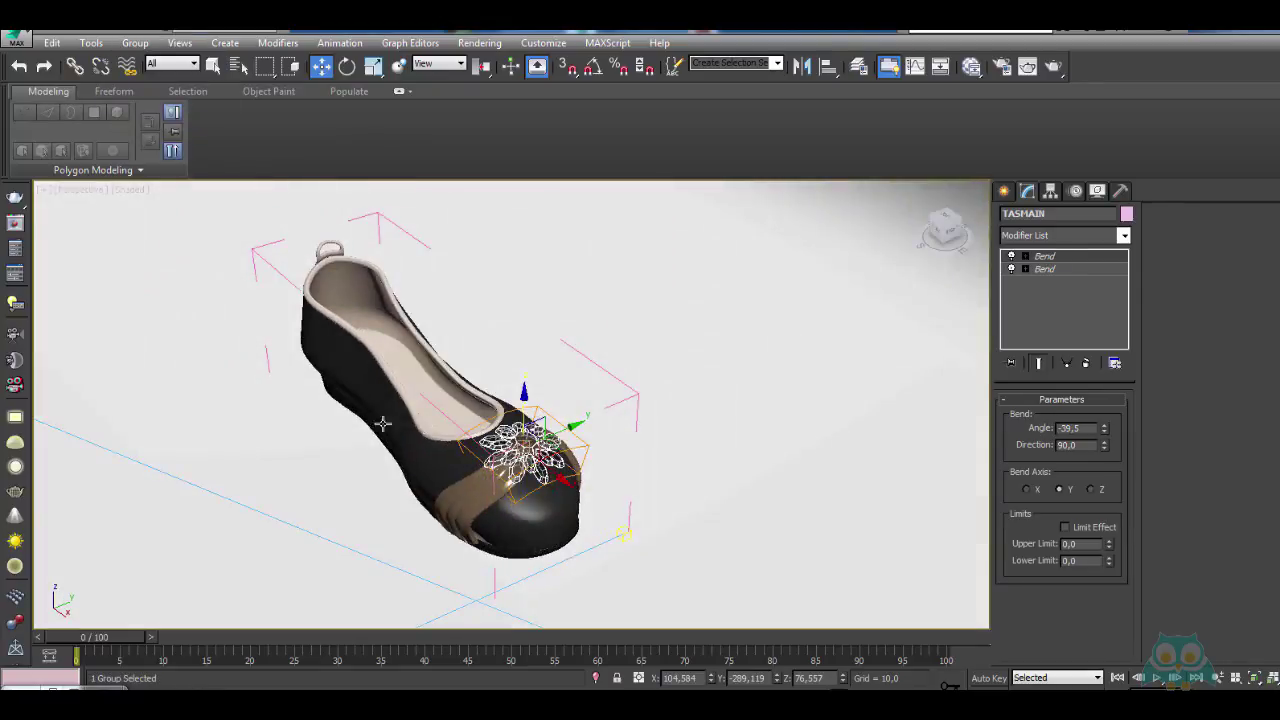
pyautogui.click(362, 383)
pyautogui.click(135, 43)
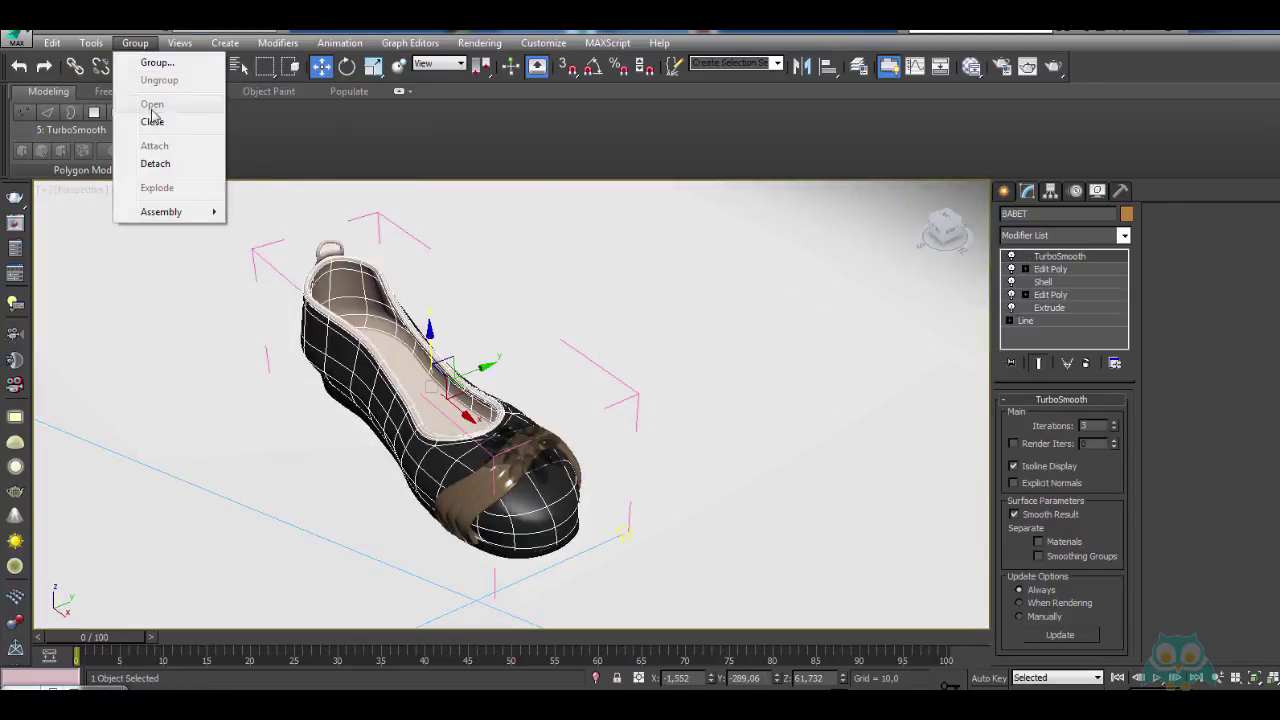
pyautogui.click(149, 117)
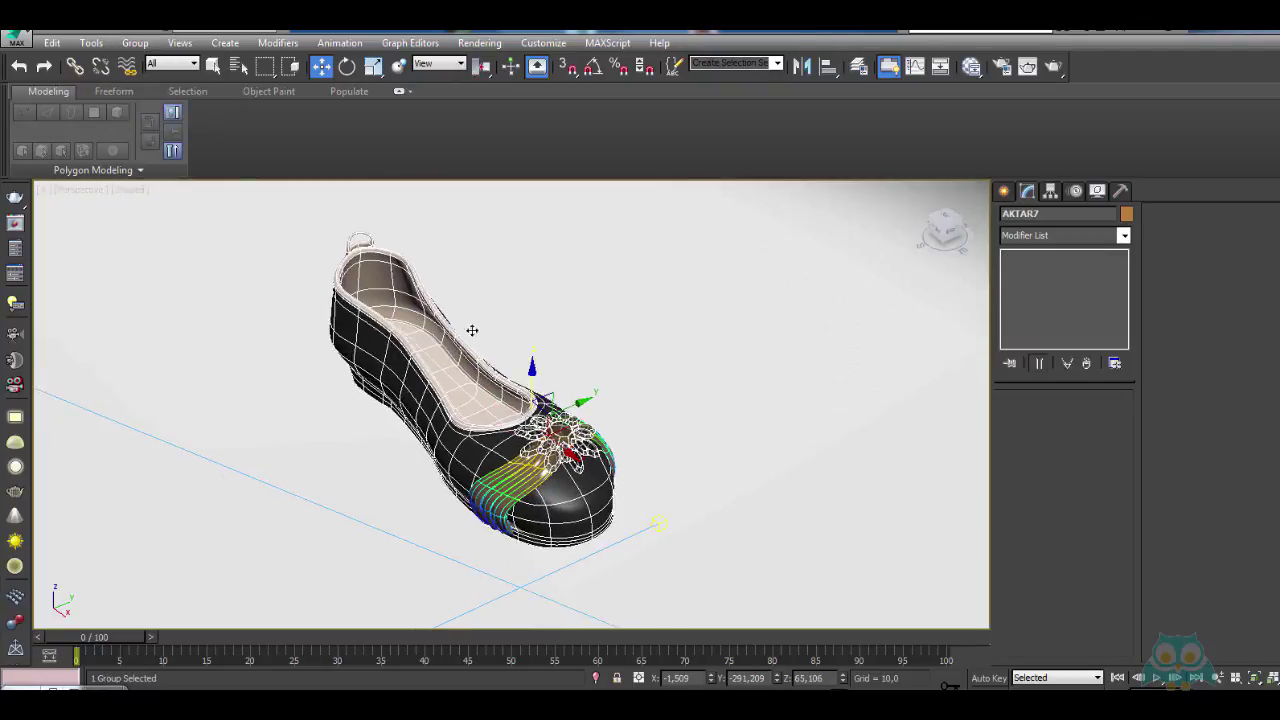
# Examine the closed shoe group from the front and the side at different distances
pyautogui.keyDown('alt'); pyautogui.moveTo(472, 330); pyautogui.dragTo(496, 352, button='middle'); pyautogui.keyUp('alt')
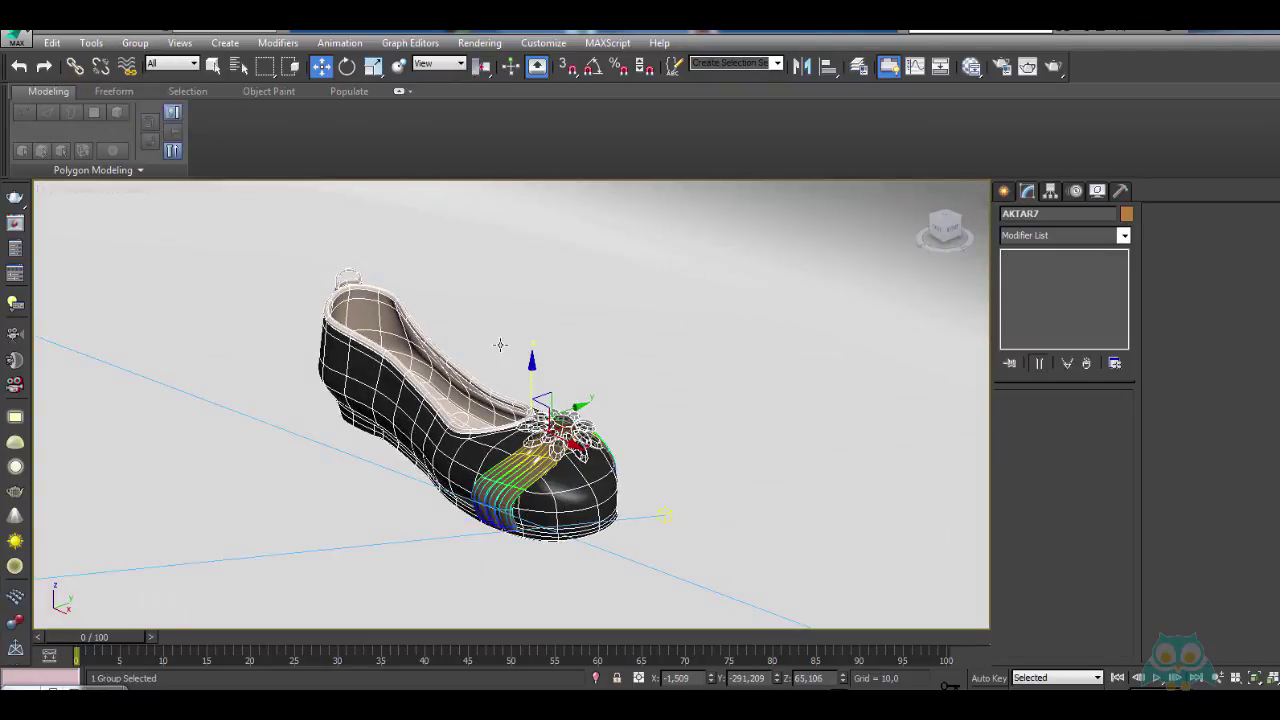
pyautogui.moveTo(638, 408); pyautogui.dragTo(650, 360, button='middle')
pyautogui.scroll(4, 590, 360)
pyautogui.scroll(-4, 560, 360)
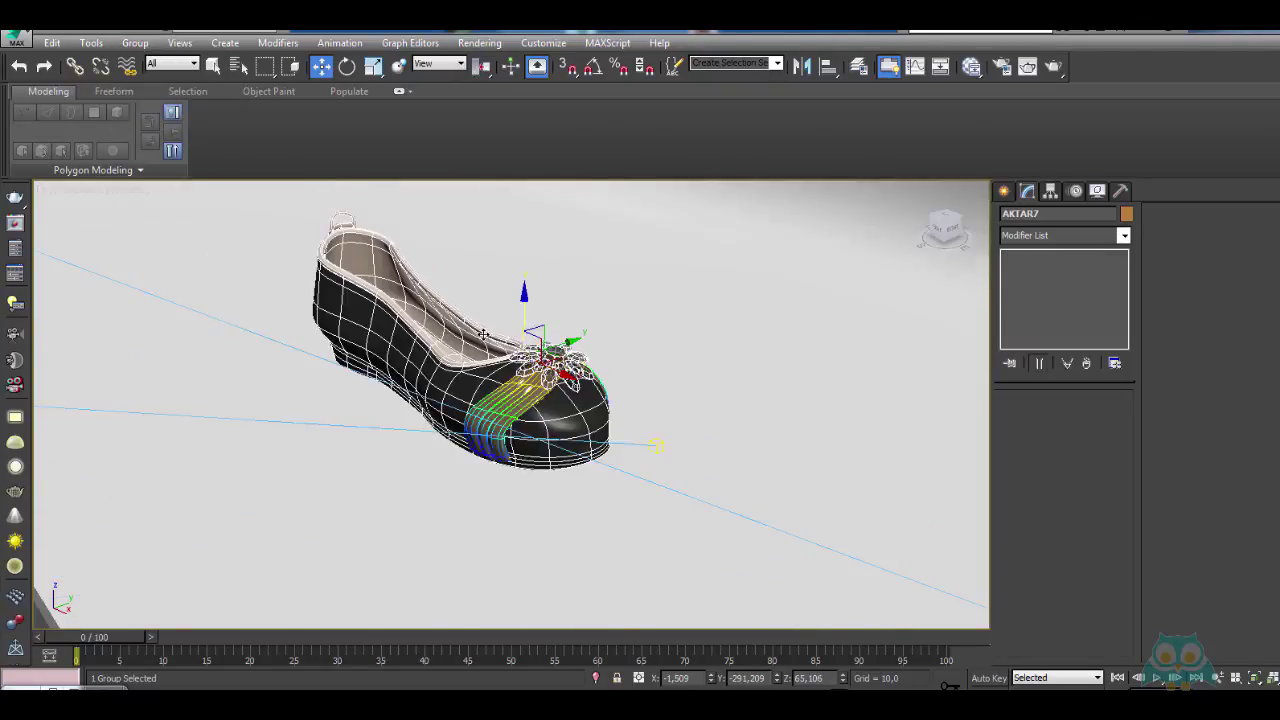
pyautogui.scroll(3, 512, 384)
pyautogui.keyDown('alt'); pyautogui.moveTo(511, 384); pyautogui.dragTo(544, 247, button='middle'); pyautogui.keyUp('alt')
pyautogui.moveTo(554, 320); pyautogui.dragTo(499, 316, button='middle')
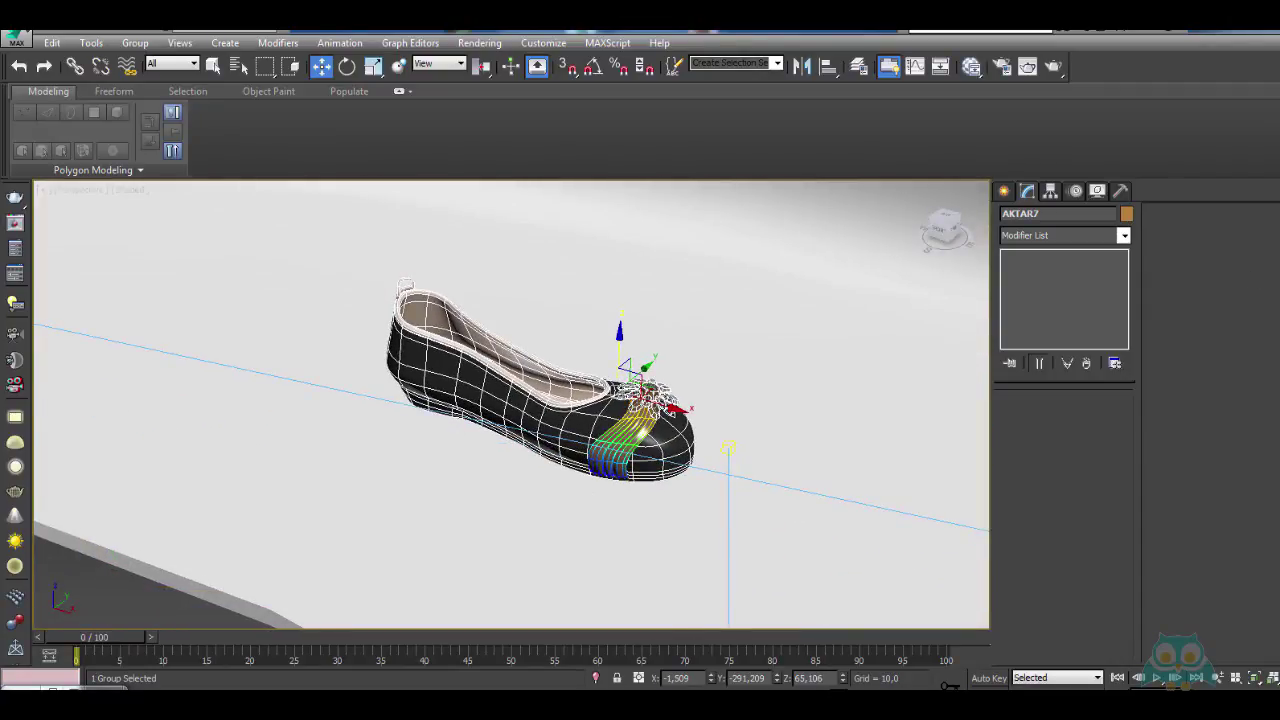
pyautogui.keyDown('alt'); pyautogui.moveTo(465, 347); pyautogui.dragTo(392, 205, button='middle'); pyautogui.keyUp('alt')
# Turn on angle snap and rotate the shoe group by -180 degrees about the Z axis
pyautogui.click(346, 66)
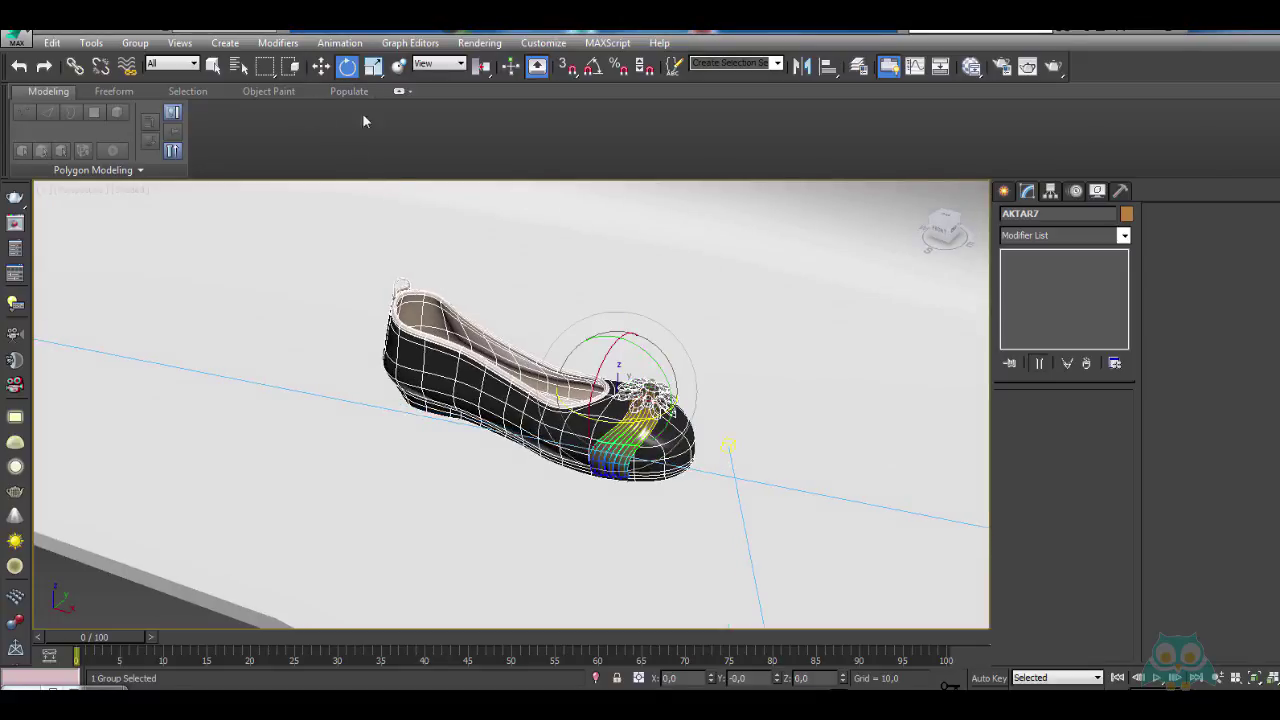
pyautogui.scroll(3, 558, 450)
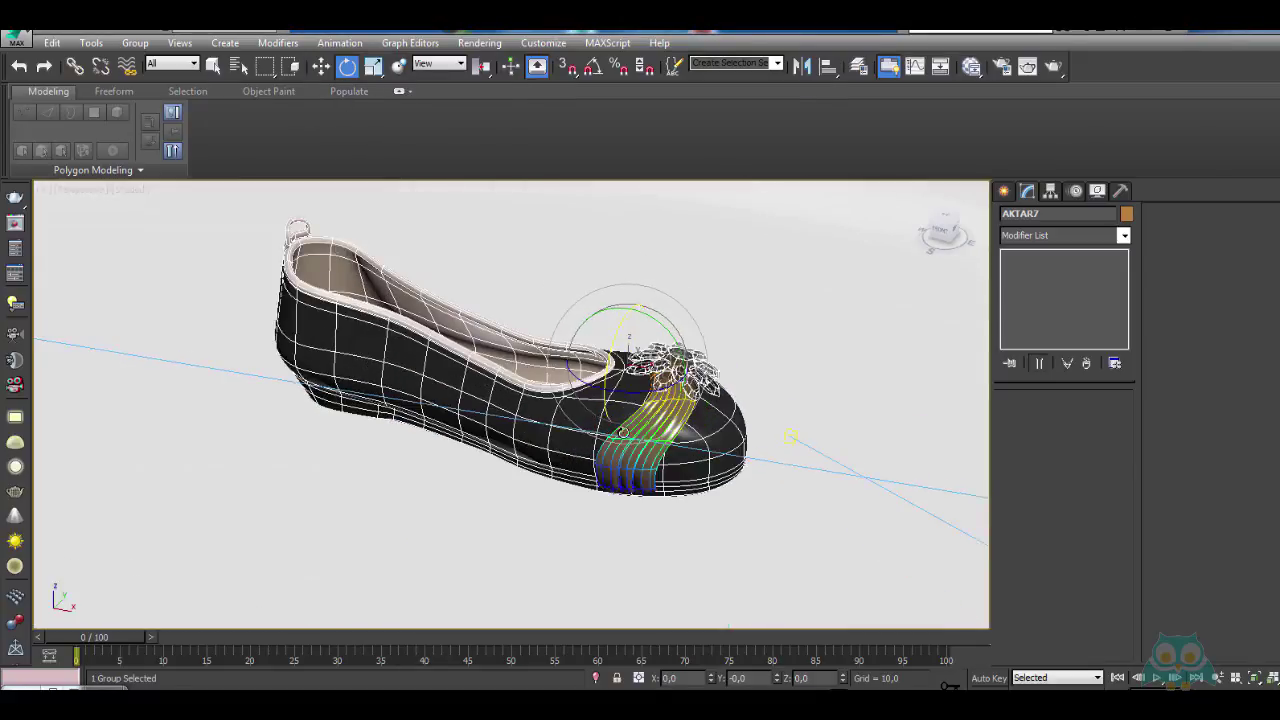
pyautogui.click(593, 70)
pyautogui.moveTo(570, 330); pyautogui.dragTo(584, 368, button='middle')
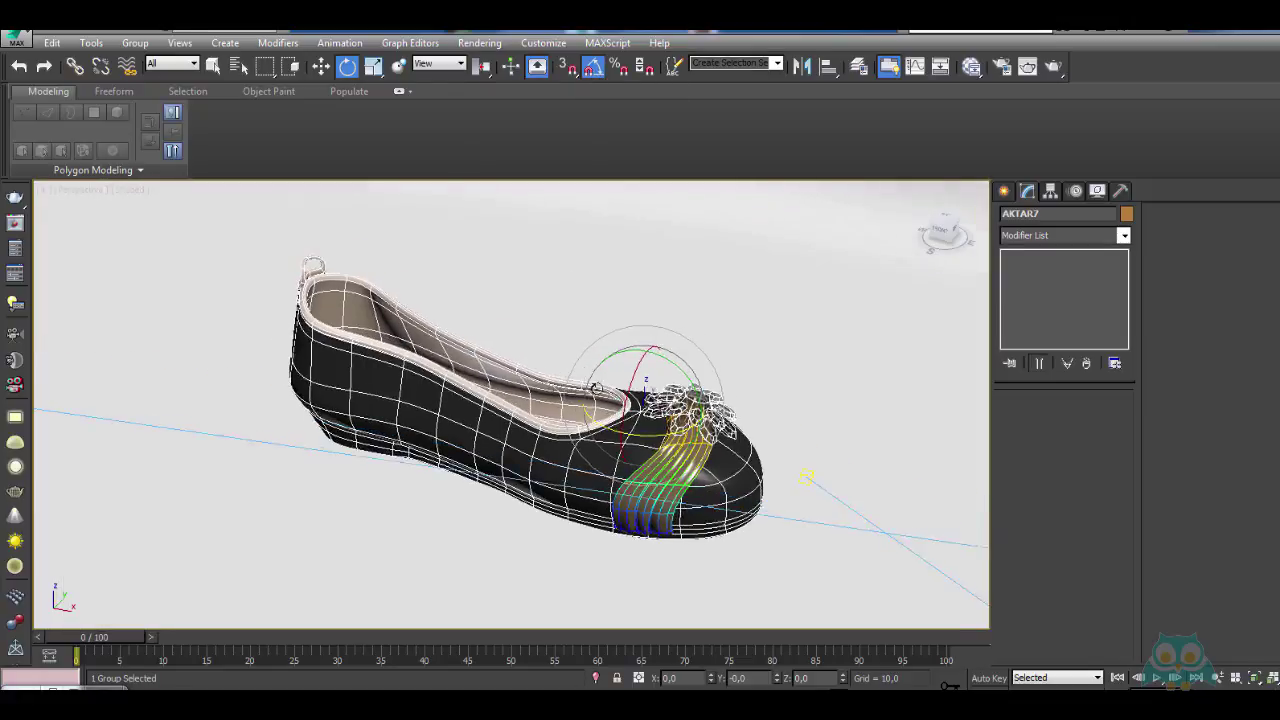
pyautogui.scroll(3, 584, 368)
pyautogui.scroll(-3, 645, 440)
pyautogui.moveTo(620, 445); pyautogui.dragTo(534, 437)
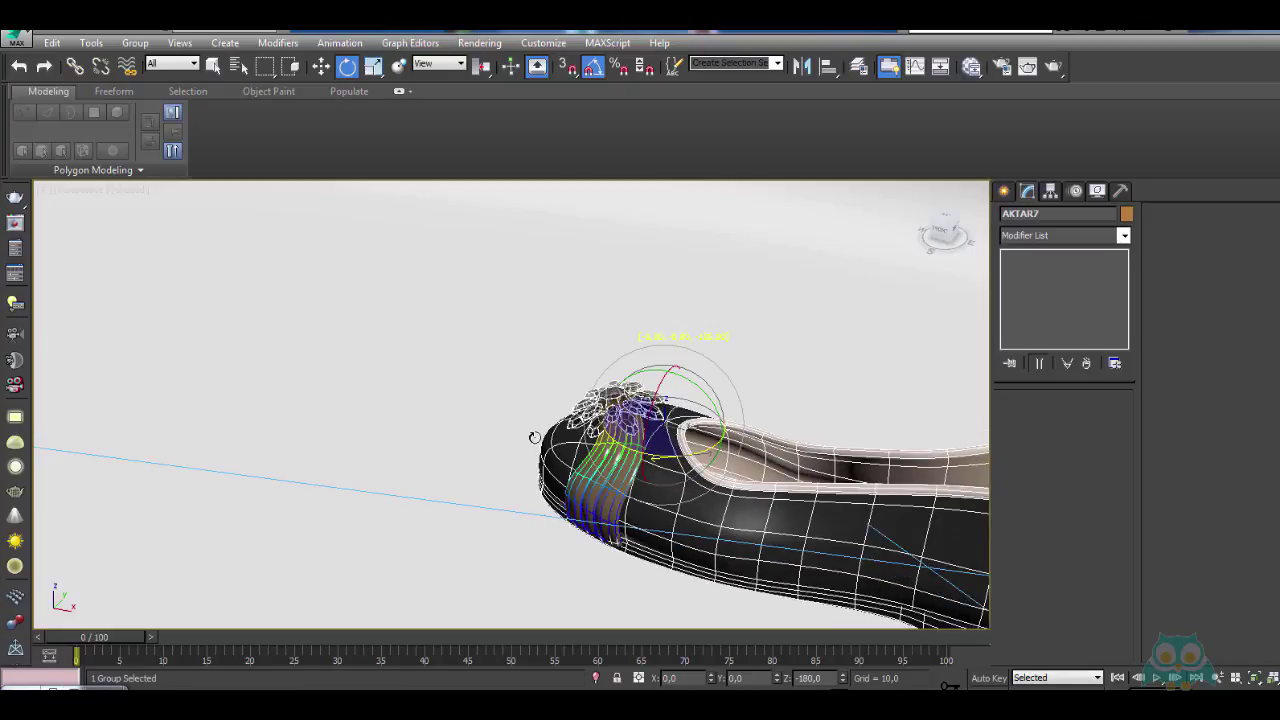
# Try moving the rotated shoe group along the X axis, and undo the last four actions
pyautogui.press('w')
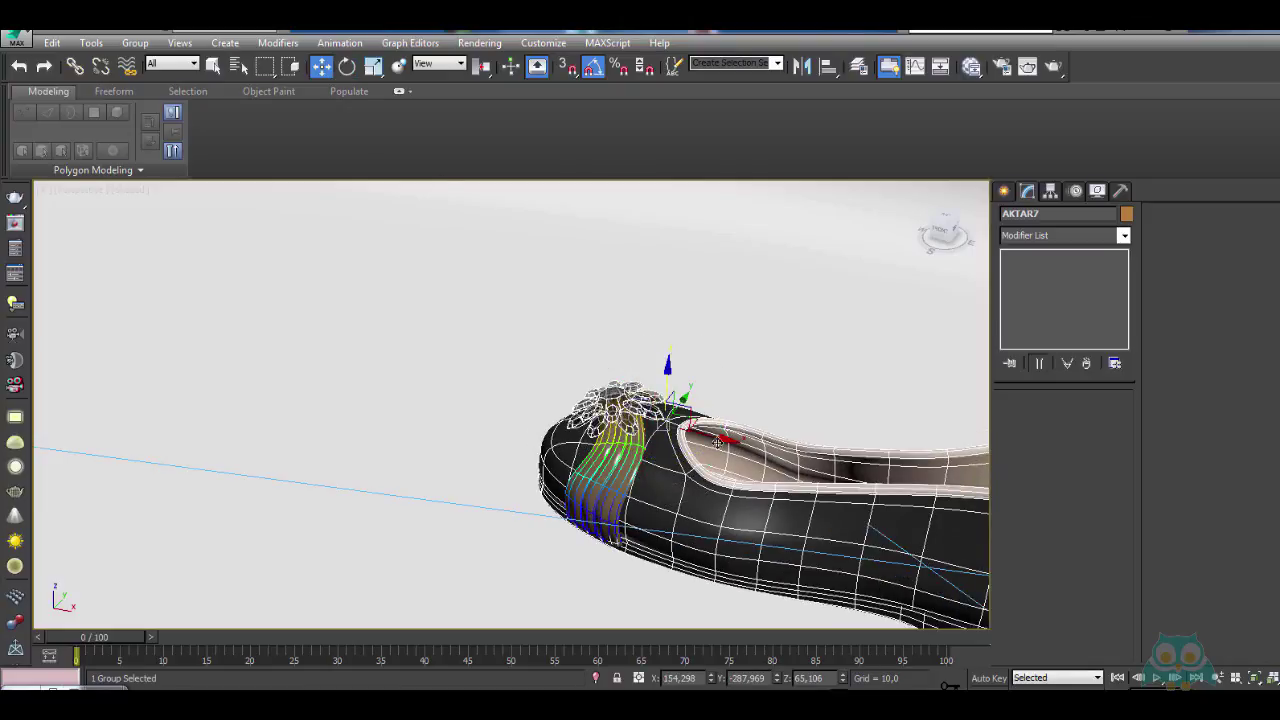
pyautogui.moveTo(717, 442); pyautogui.dragTo(529, 360)
pyautogui.keyDown('alt'); pyautogui.moveTo(606, 437); pyautogui.dragTo(805, 498, button='middle'); pyautogui.keyUp('alt')
pyautogui.hotkey('ctrl', 'z')
pyautogui.hotkey('ctrl', 'z')
pyautogui.hotkey('ctrl', 'z')
pyautogui.hotkey('ctrl', 'z')
# Close the shoe's open group again so that the whole shoe is handled as one group
pyautogui.click(134, 43)
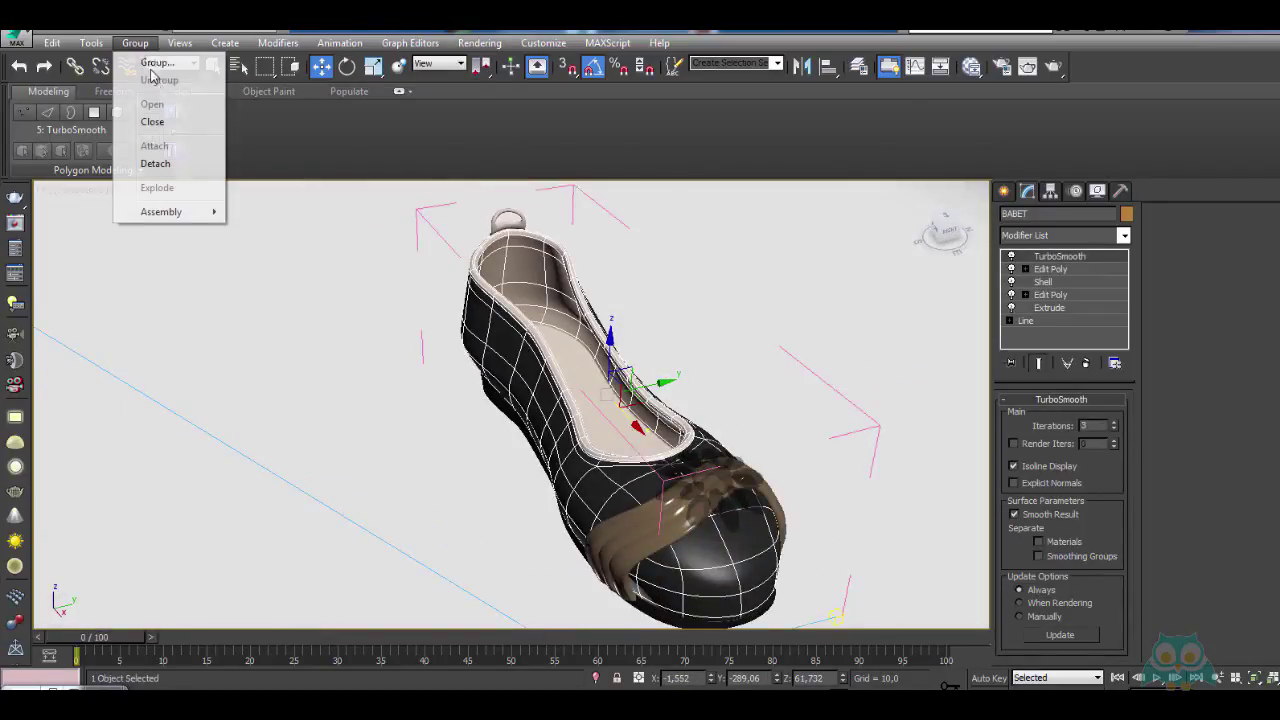
pyautogui.click(163, 124)
pyautogui.keyDown('alt'); pyautogui.moveTo(640, 430); pyautogui.dragTo(800, 405, button='middle'); pyautogui.keyUp('alt')
pyautogui.scroll(2, 621, 443)
pyautogui.scroll(-5, 575, 423)
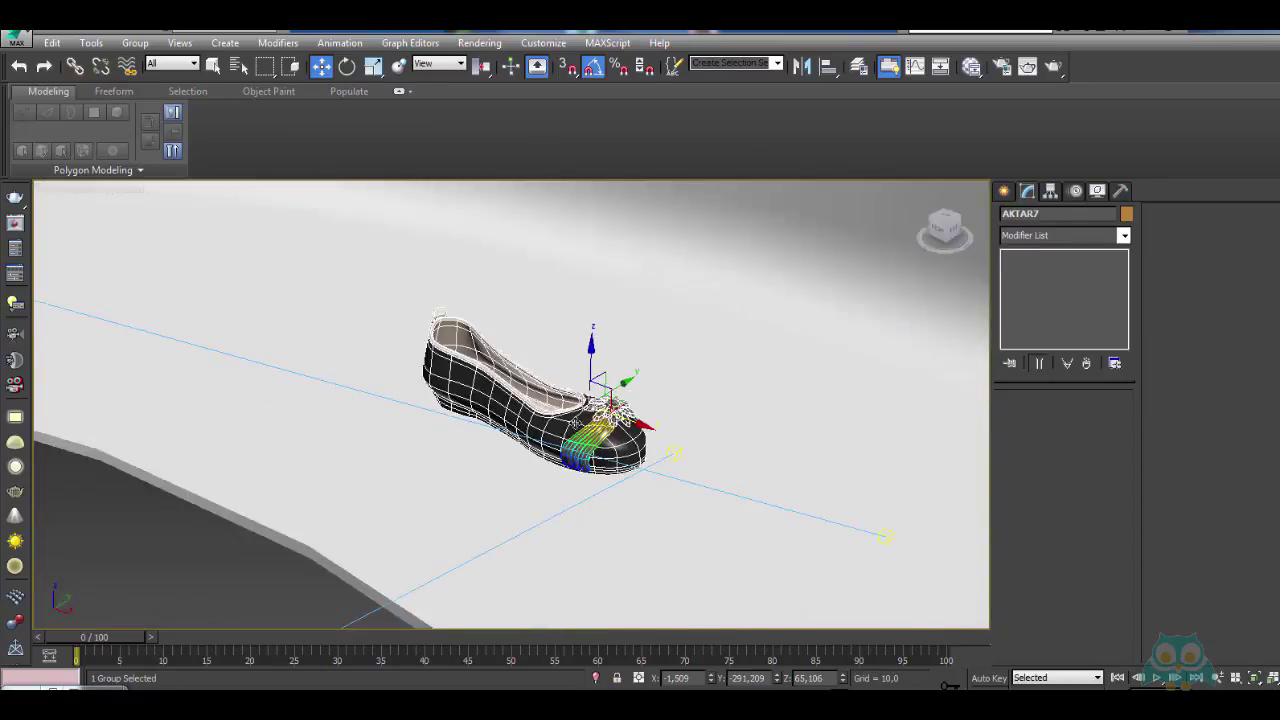
pyautogui.keyDown('alt'); pyautogui.moveTo(575, 423); pyautogui.dragTo(607, 446, button='middle'); pyautogui.keyUp('alt')
pyautogui.scroll(-7, 607, 446)
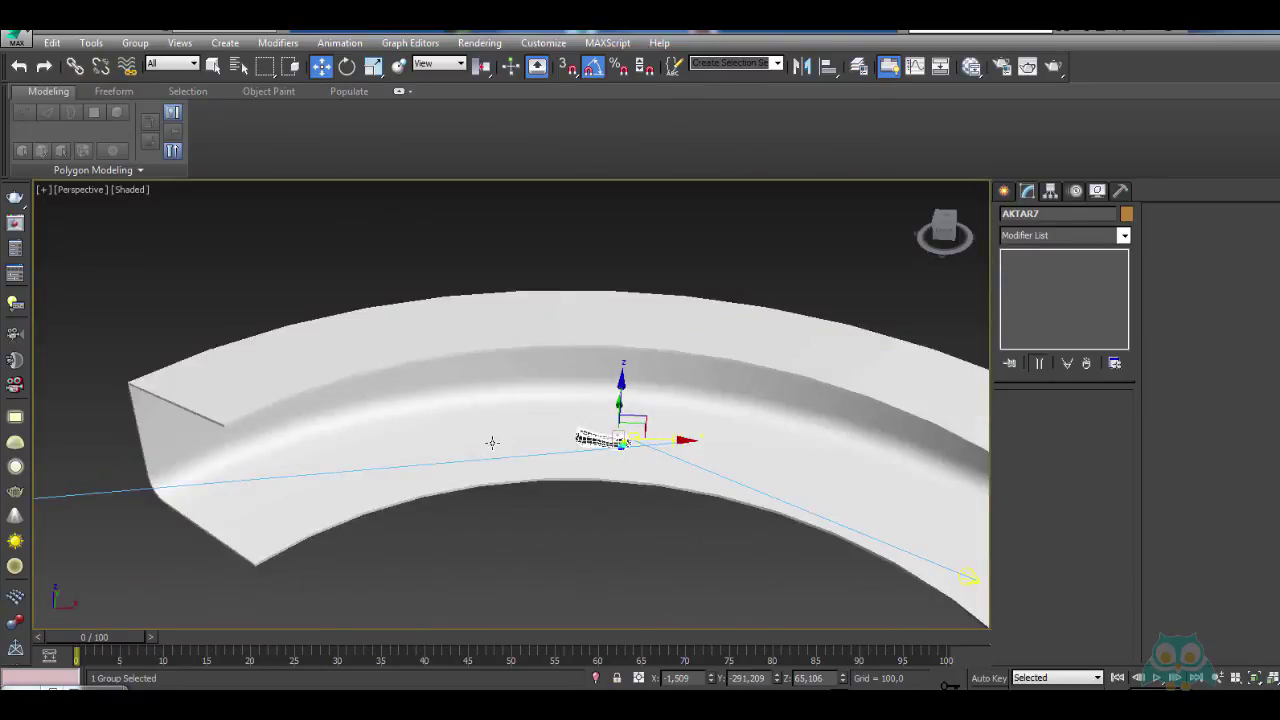
# Select the spot area light miAreaLight001 beside the curved backdrop and switch the perspective view's shading to Realistic
pyautogui.scroll(-3, 492, 443)
pyautogui.moveTo(492, 443); pyautogui.dragTo(621, 412, button='middle')
pyautogui.click(302, 437)
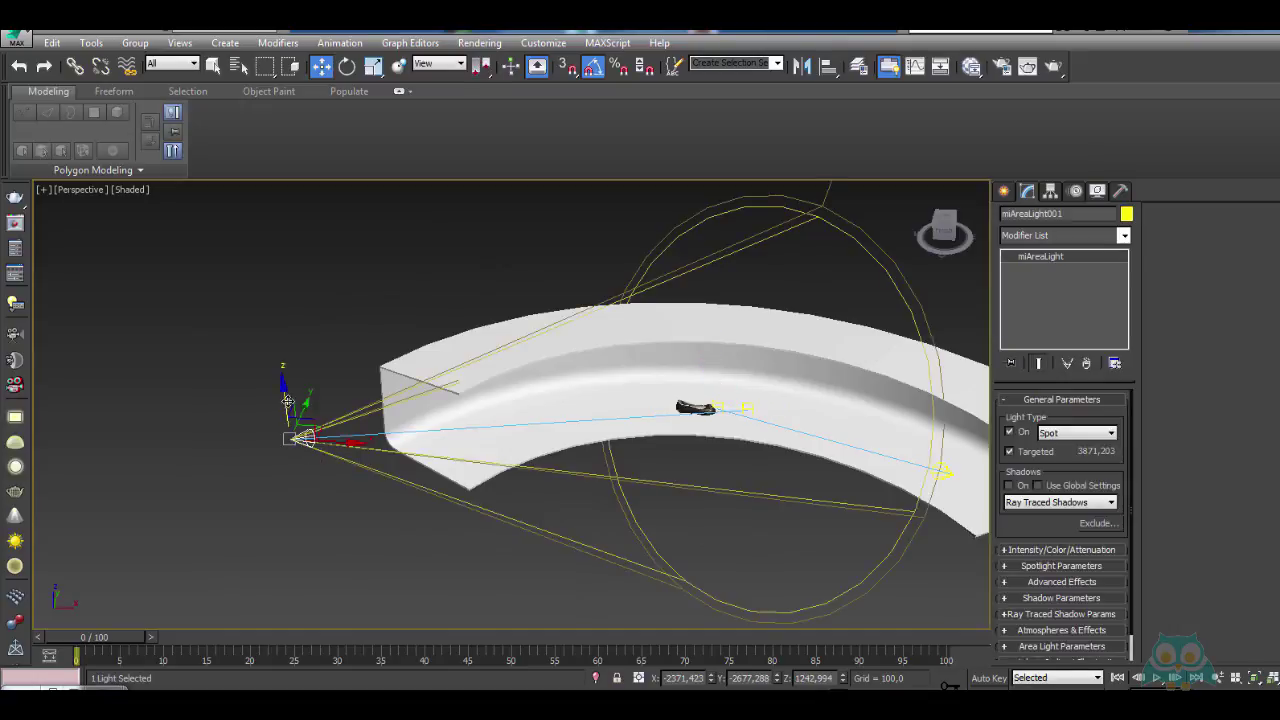
pyautogui.click(140, 191)
pyautogui.click(152, 208)
# Raise the selected area light to about Z 1325 and light the viewport with the scene lights
pyautogui.keyDown('alt'); pyautogui.moveTo(242, 383); pyautogui.dragTo(279, 395, button='middle'); pyautogui.keyUp('alt')
pyautogui.moveTo(300, 392); pyautogui.dragTo(300, 378)
pyautogui.hotkey('ctrl', 'l')
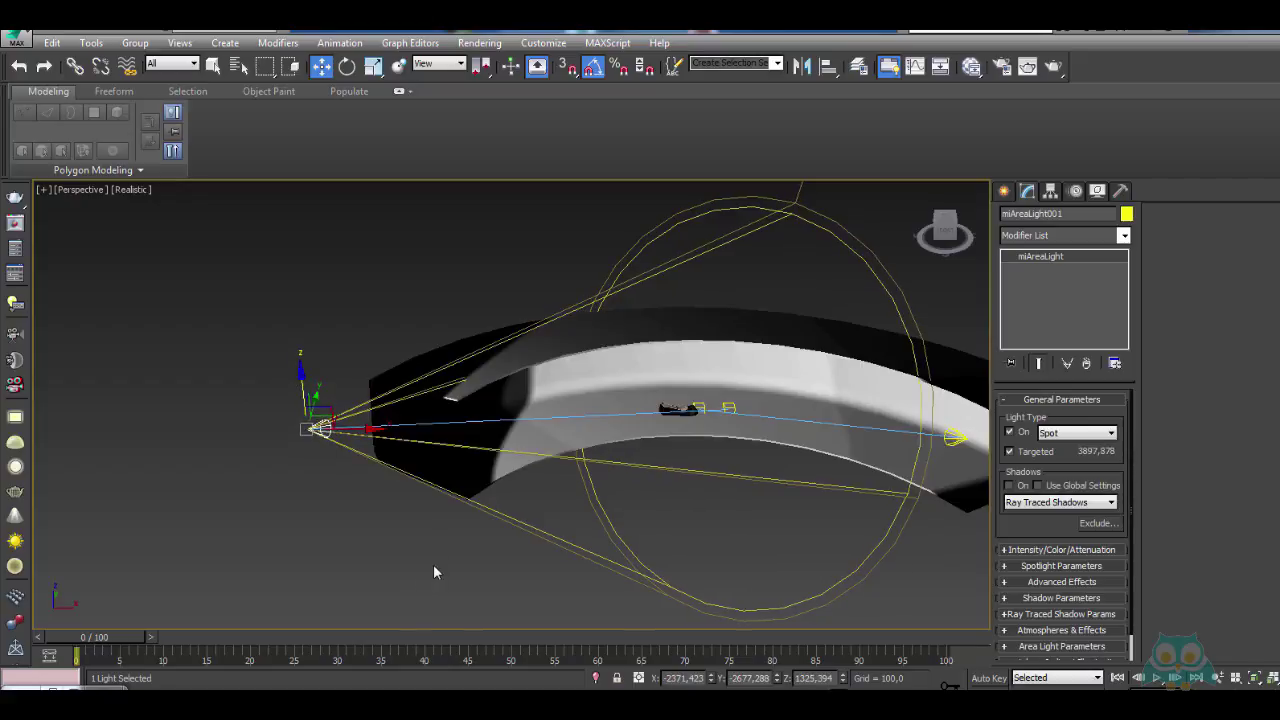
pyautogui.moveTo(808, 434); pyautogui.dragTo(704, 416, button='middle')
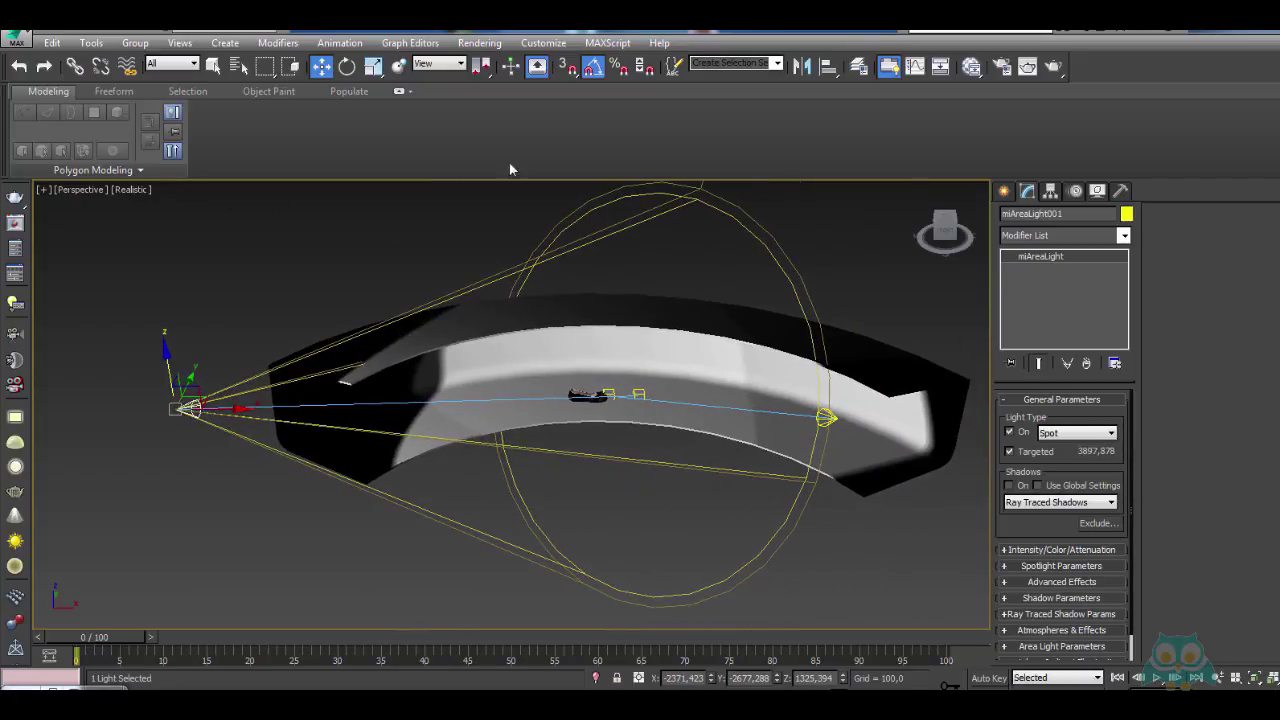
# Set the second mental ray area light's multiplier to 0,3 in the Light Lister
pyautogui.click(91, 42)
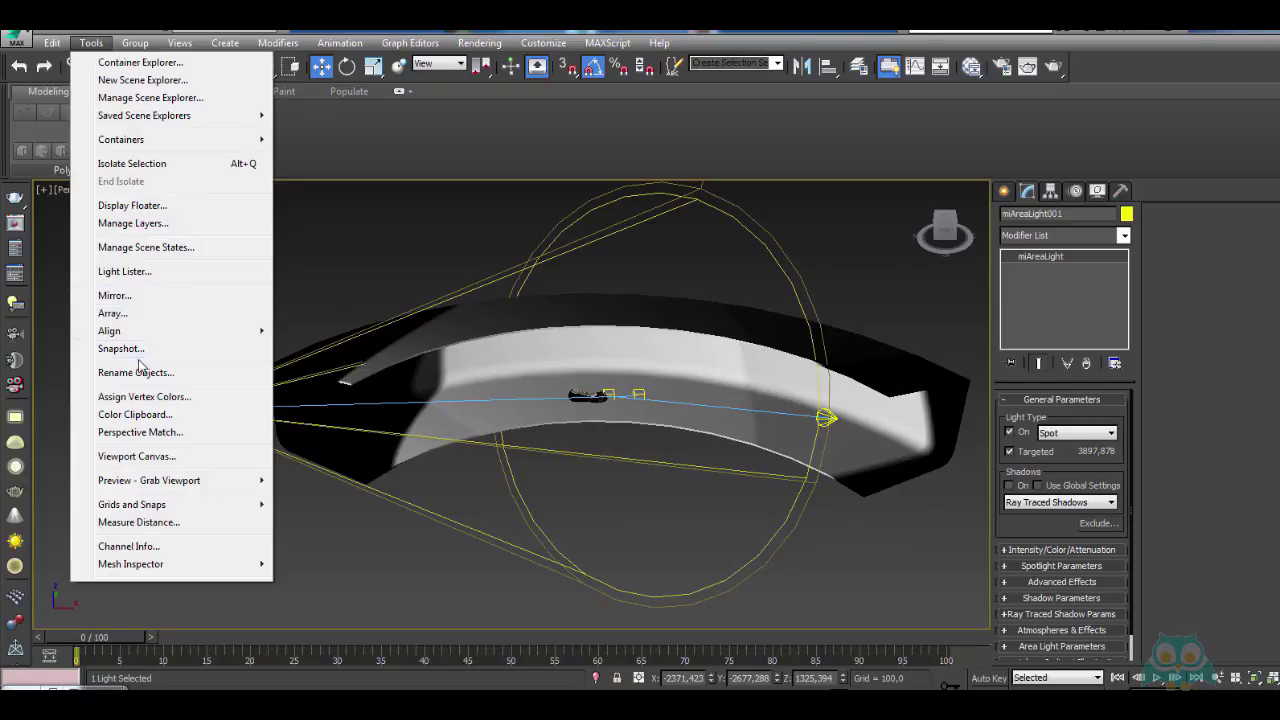
pyautogui.click(124, 271)
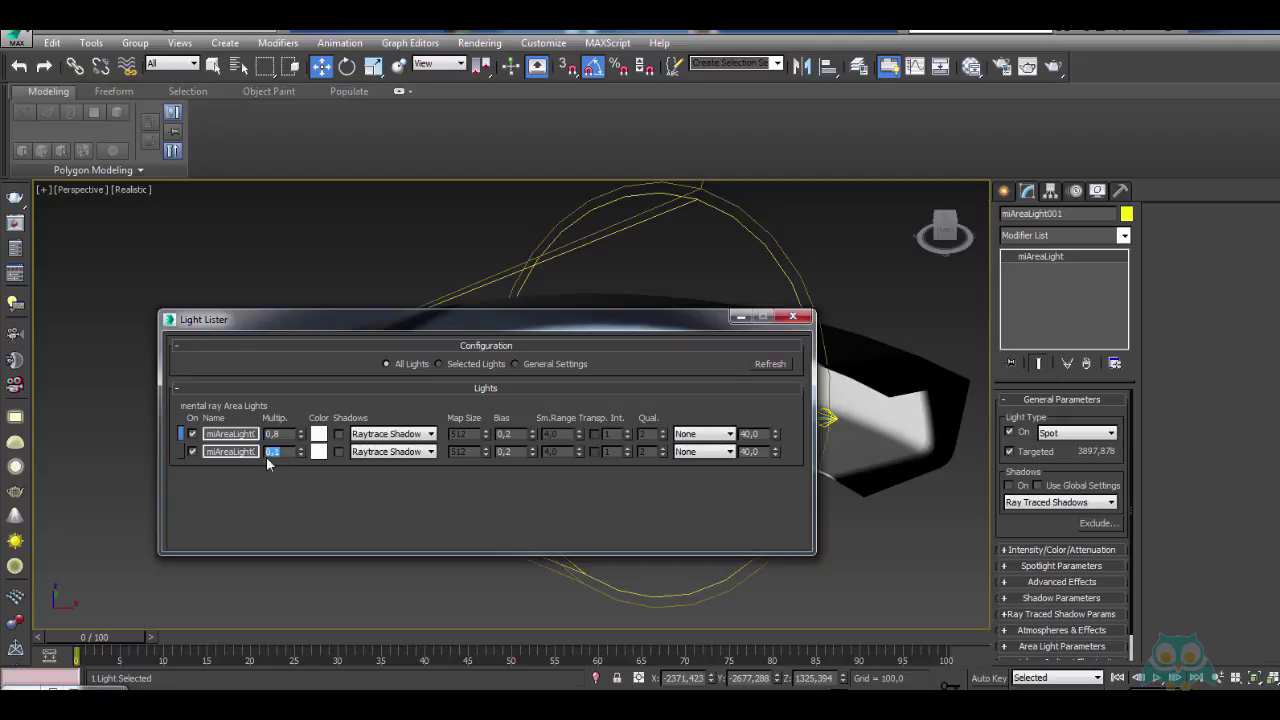
pyautogui.click(266, 456)
pyautogui.write('0,3')
pyautogui.press('Return')
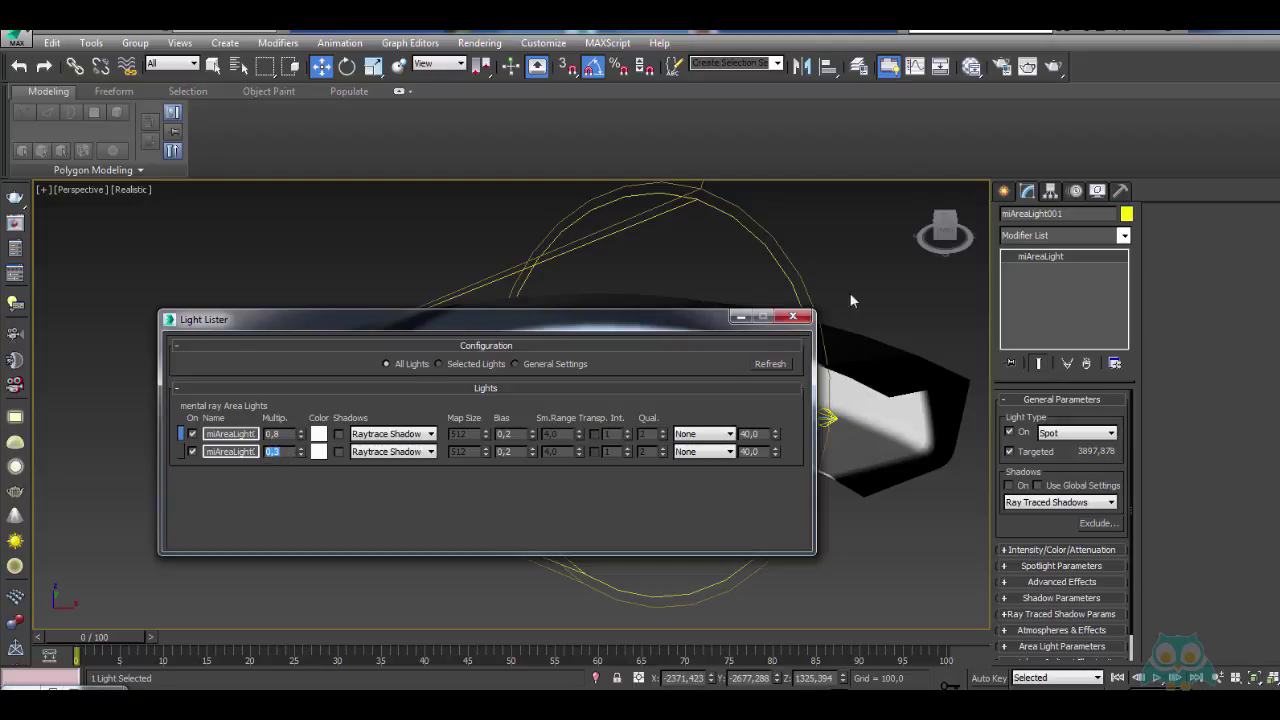
pyautogui.click(797, 317)
# Select the shoe group and frame it closely in the perspective view from the front
pyautogui.scroll(10, 563, 394)
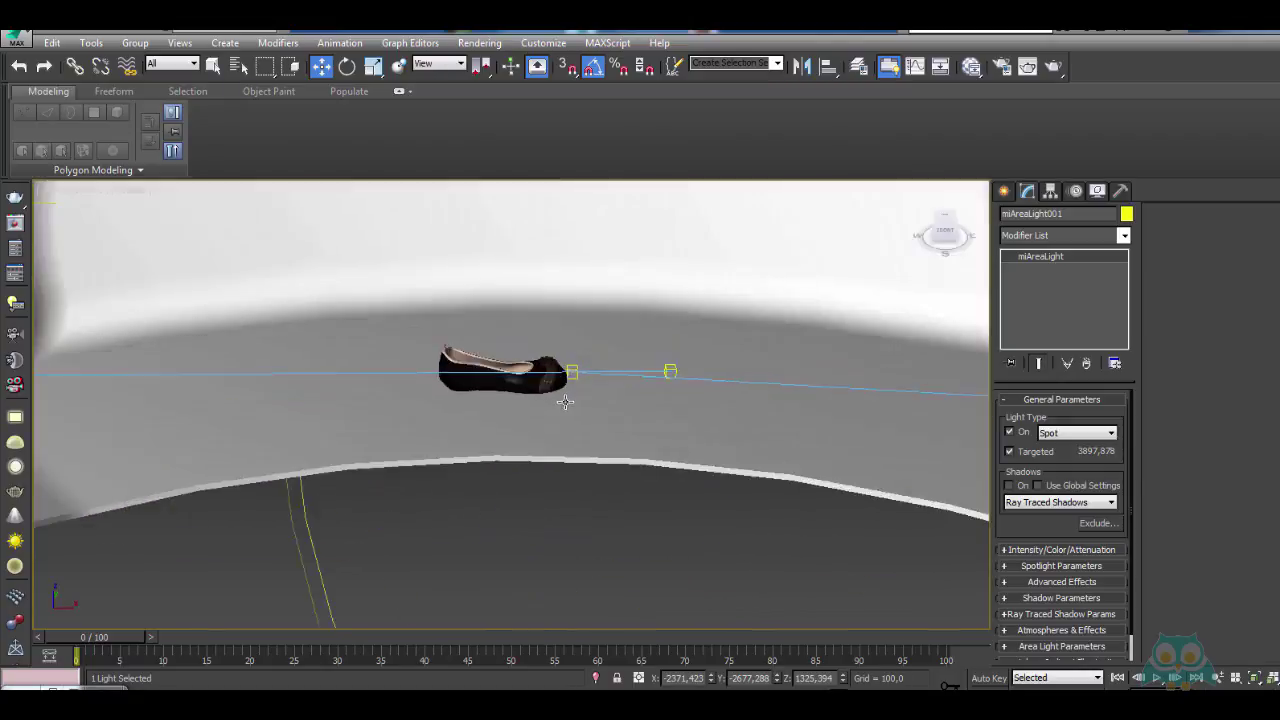
pyautogui.scroll(5, 535, 361)
pyautogui.keyDown('alt'); pyautogui.moveTo(563, 419); pyautogui.dragTo(551, 417, button='middle'); pyautogui.keyUp('alt')
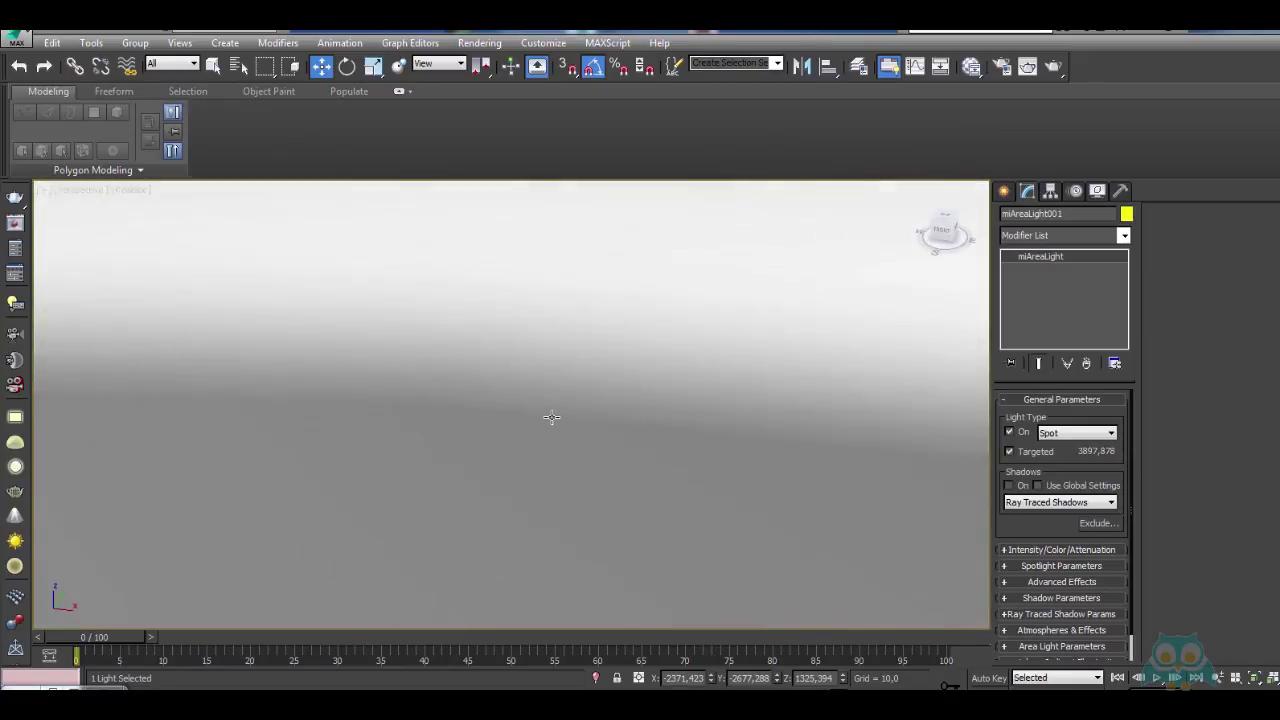
pyautogui.press('z')
pyautogui.scroll(5, 566, 396)
pyautogui.click(612, 415)
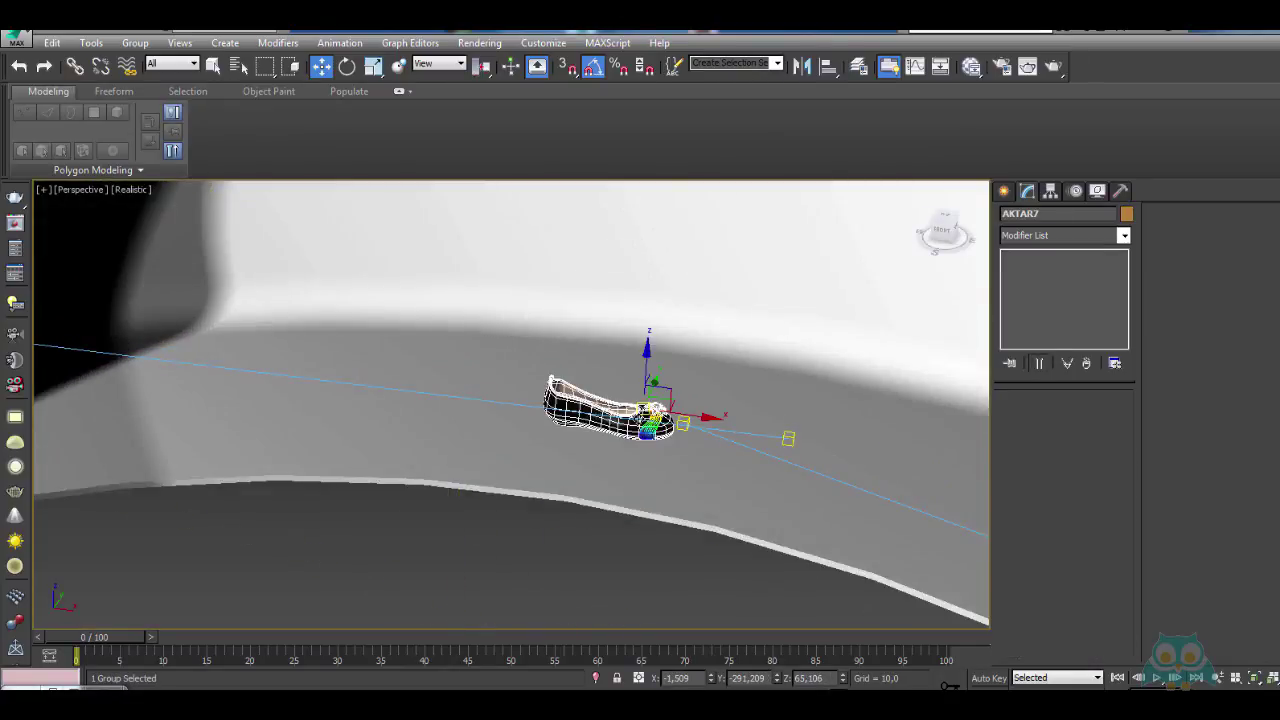
pyautogui.press('z')
pyautogui.moveTo(666, 419); pyautogui.dragTo(553, 361, button='middle')
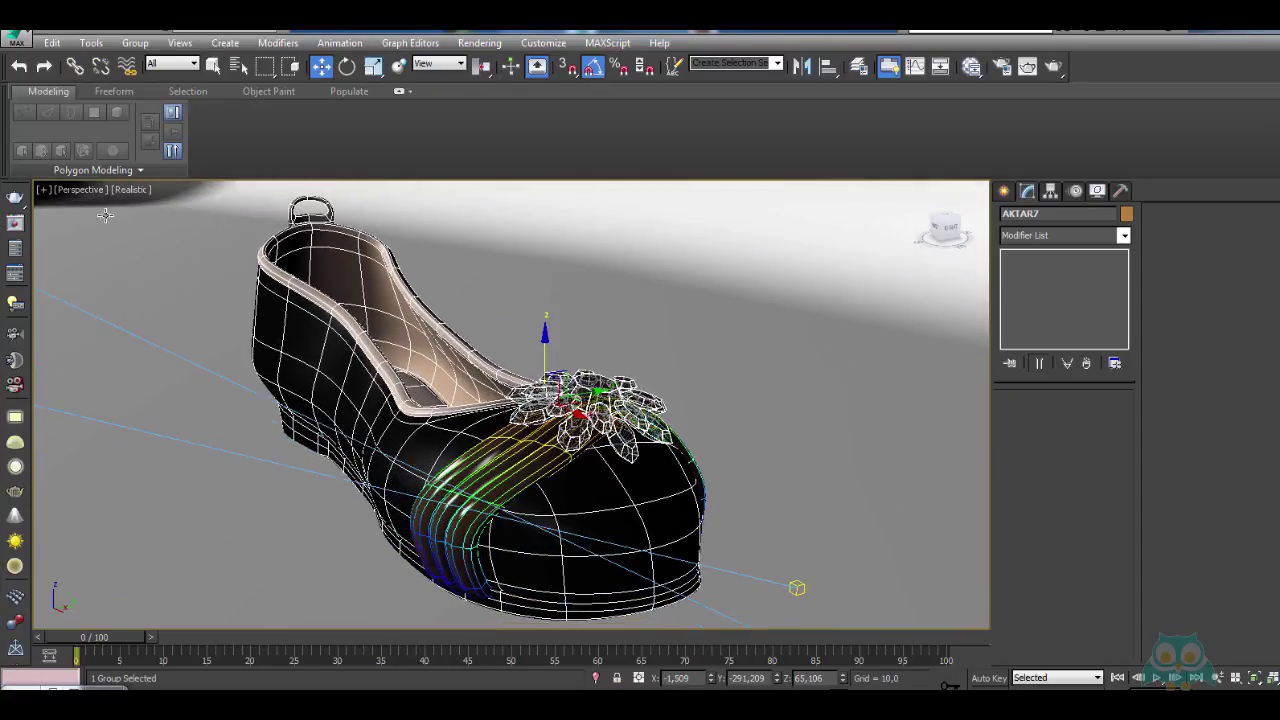
# Return the perspective view to Shaded display and open the Render Setup for mental ray
pyautogui.click(130, 190)
pyautogui.click(158, 226)
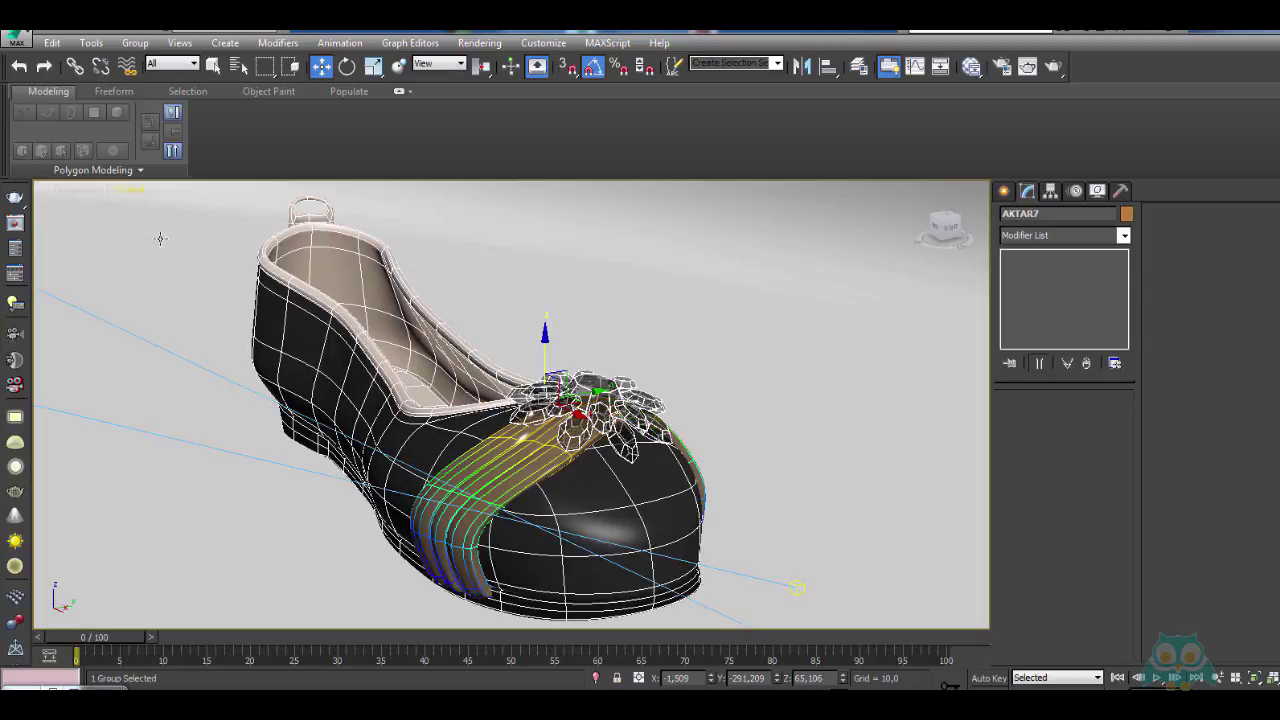
pyautogui.click(1002, 67)
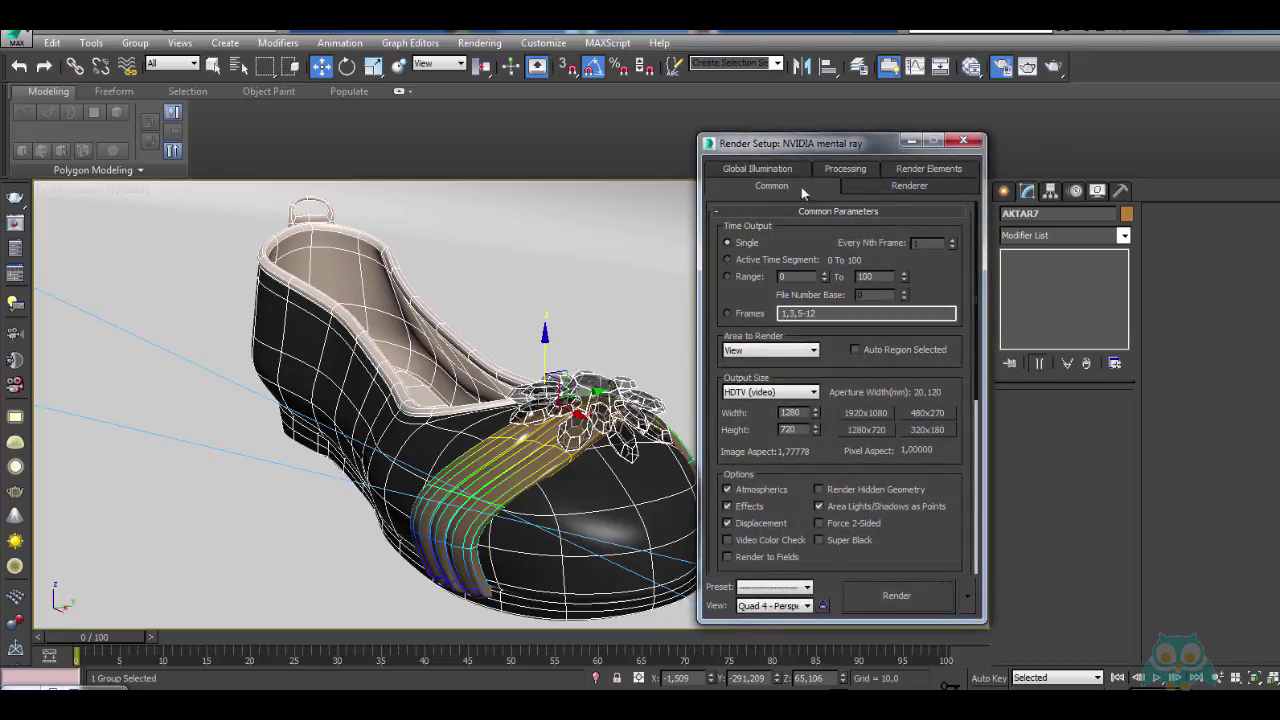
# Set the render output size to Custom 720 × 486 and show safe frames in the perspective view
pyautogui.click(765, 393)
pyautogui.scroll(2, 765, 420)
pyautogui.click(760, 401)
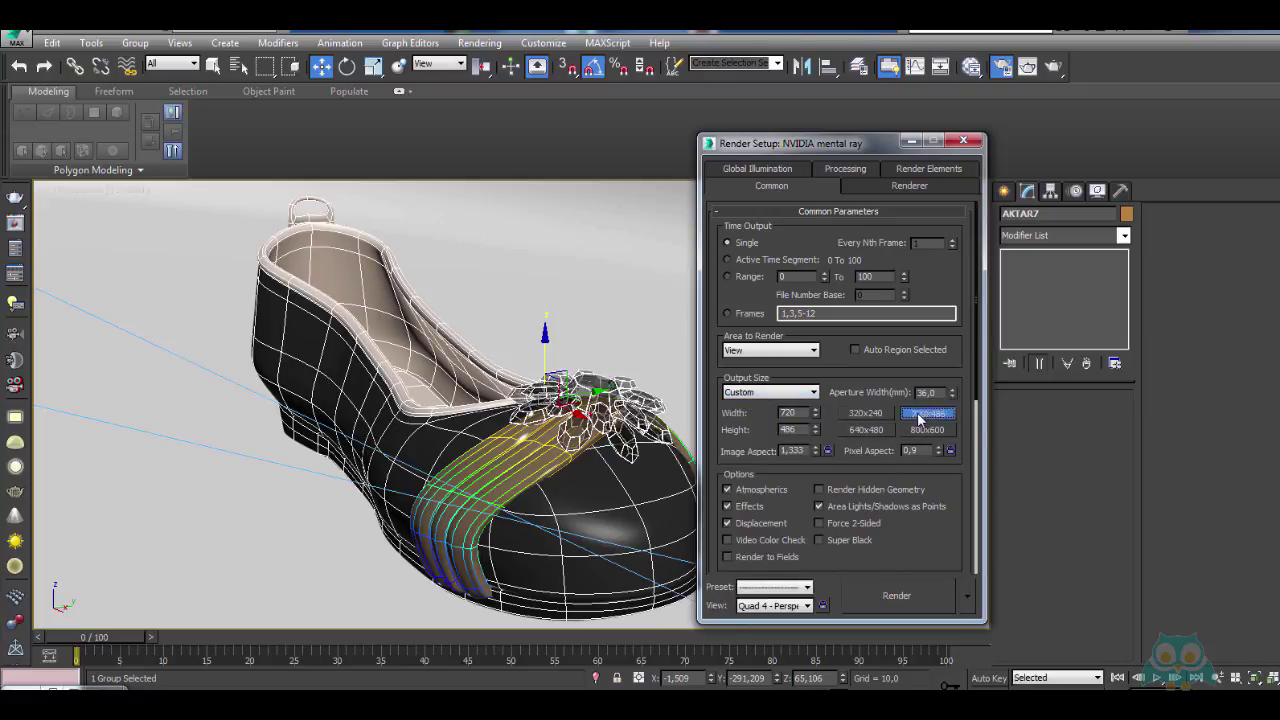
pyautogui.click(920, 418)
pyautogui.click(962, 142)
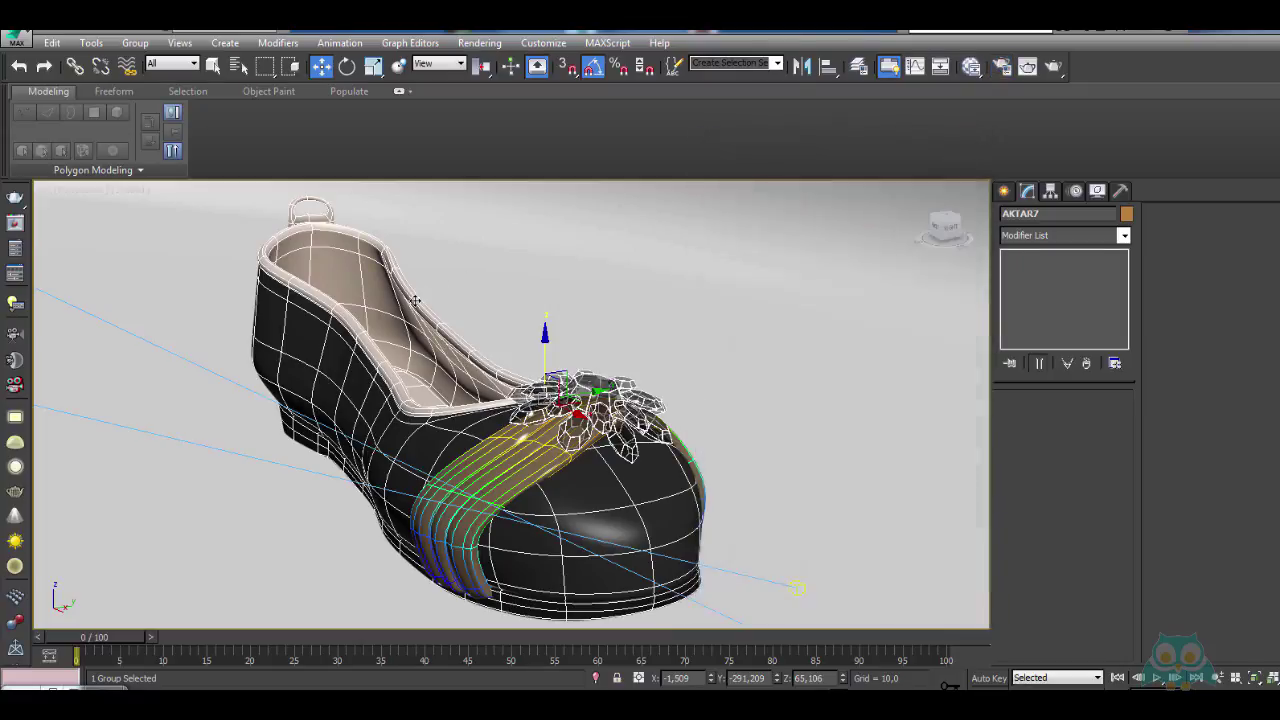
pyautogui.hotkey('shift', 'f')
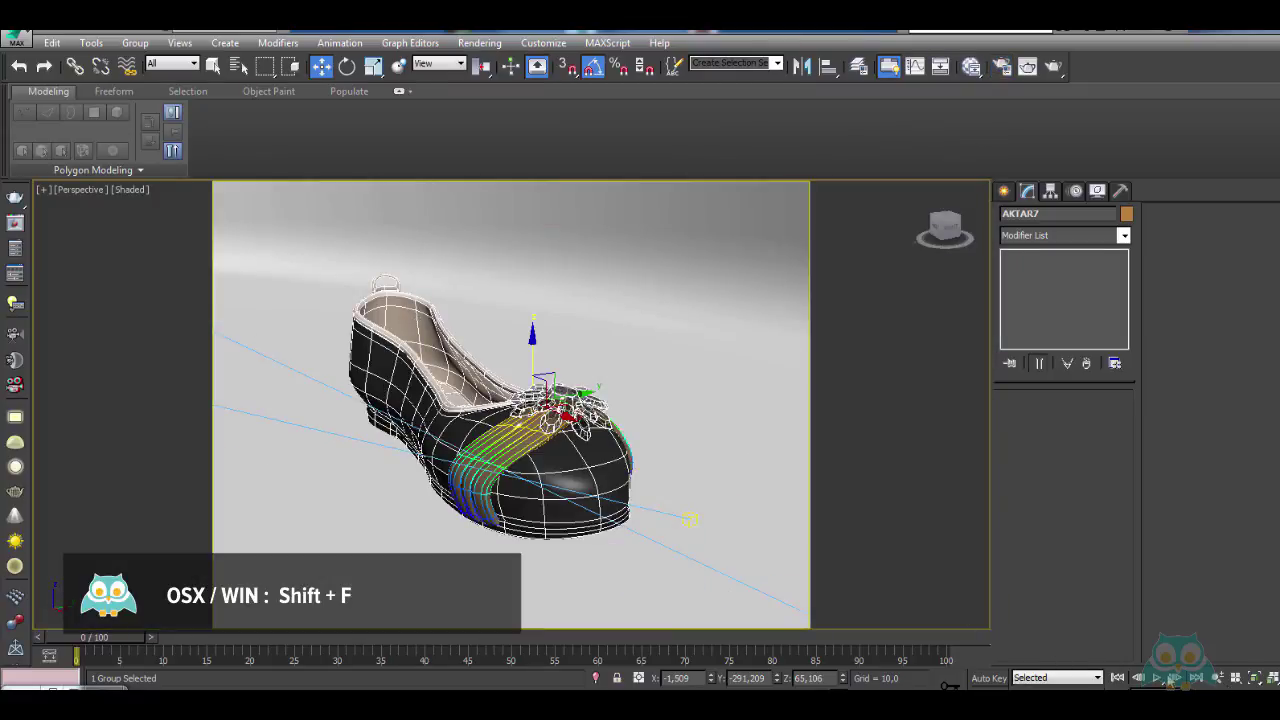
# Create a camera from the perspective view with the shoe filling the safe frame, and name it ON
pyautogui.scroll(6, 438, 437)
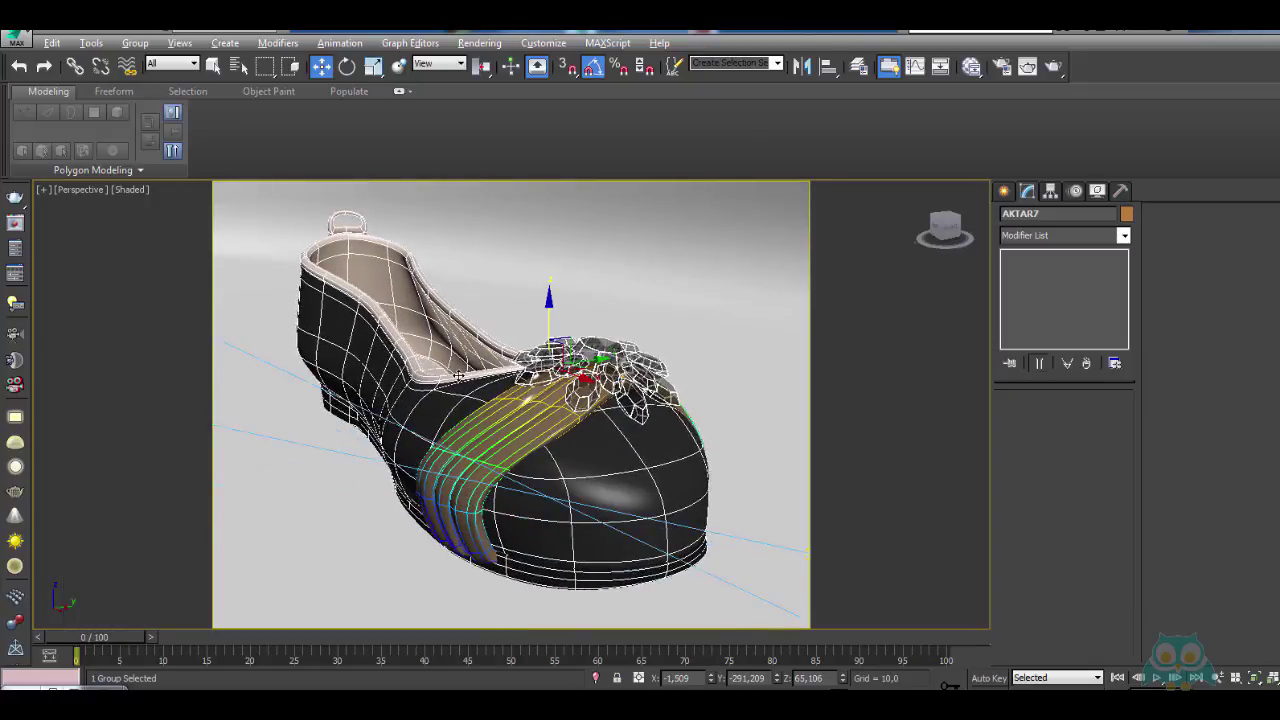
pyautogui.scroll(1, 465, 390)
pyautogui.scroll(-3, 465, 390)
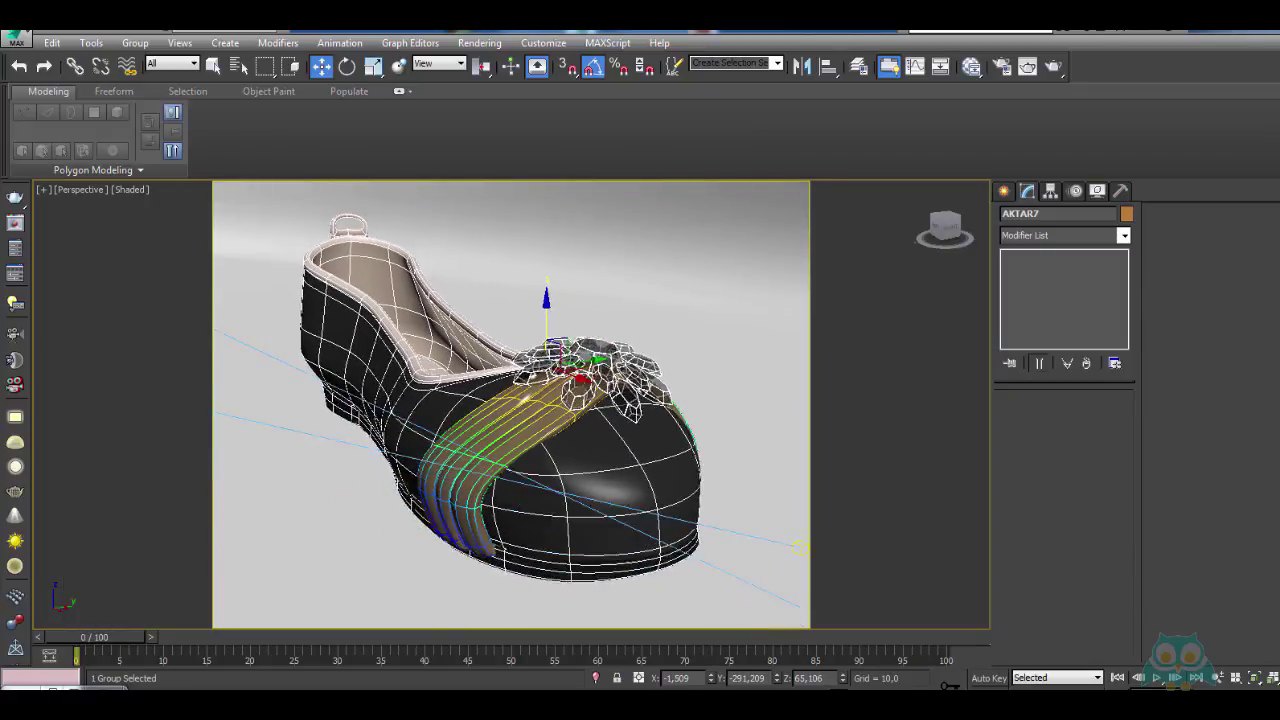
pyautogui.scroll(2, 465, 390)
pyautogui.scroll(-1, 465, 390)
pyautogui.scroll(1, 462, 385)
pyautogui.scroll(-3, 462, 385)
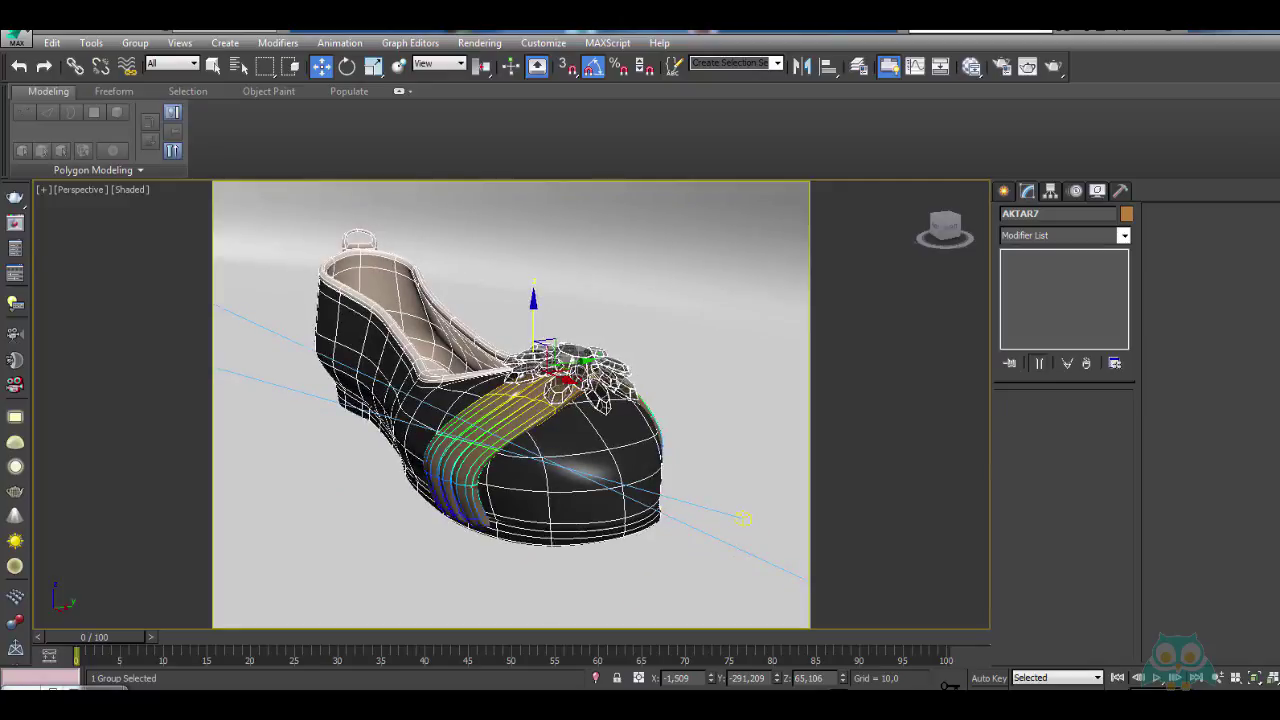
pyautogui.scroll(1, 462, 385)
pyautogui.scroll(-2, 462, 385)
pyautogui.scroll(5, 462, 385)
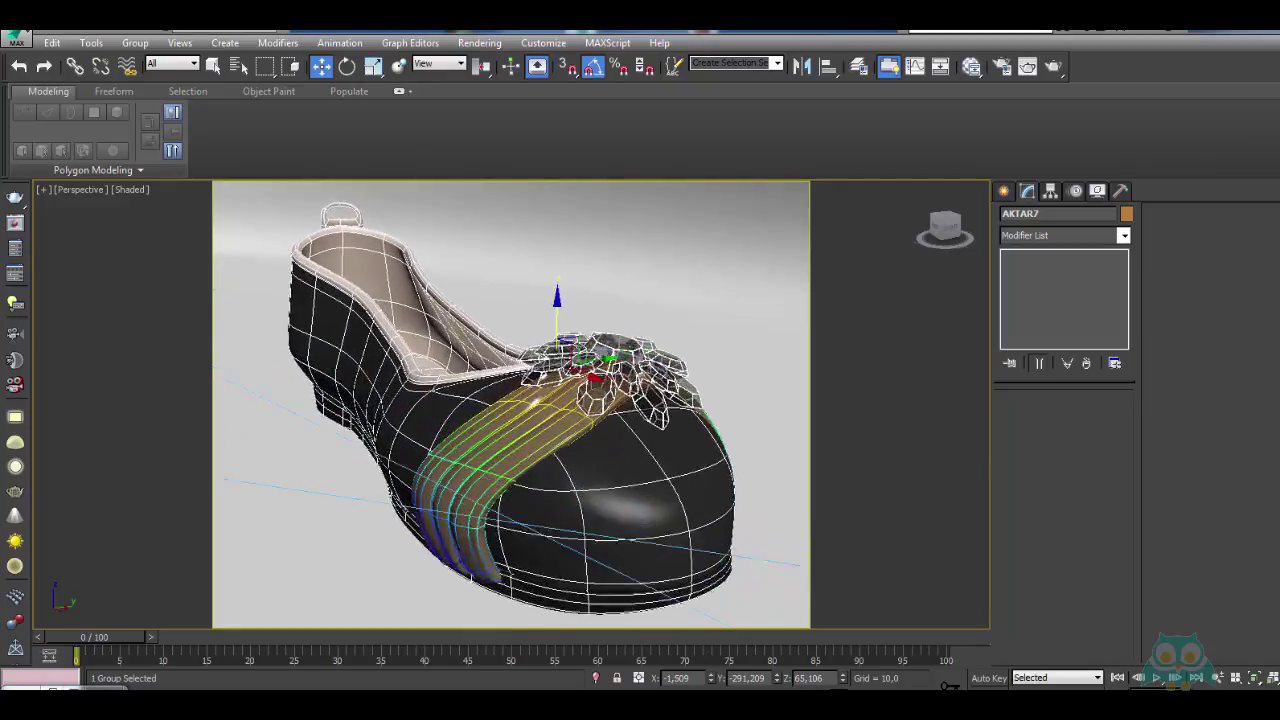
pyautogui.scroll(-6, 460, 388)
pyautogui.scroll(4, 460, 388)
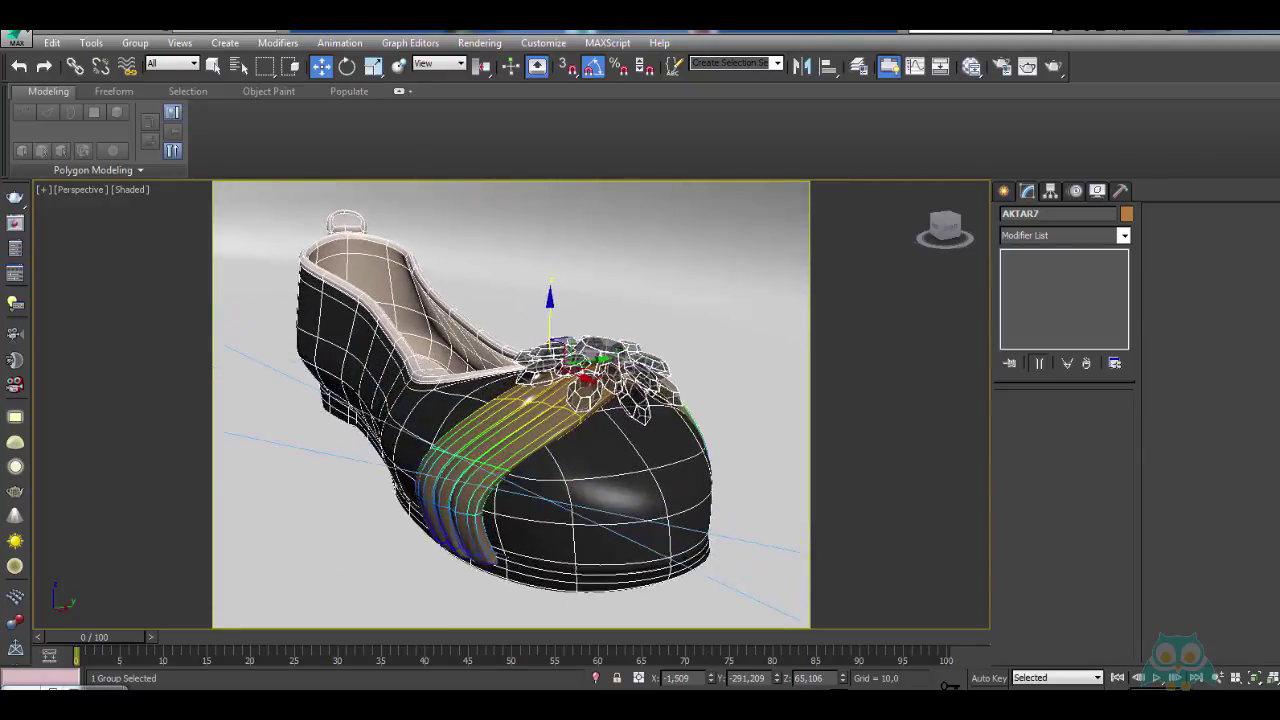
pyautogui.scroll(-1, 460, 388)
pyautogui.moveTo(462, 438)
pyautogui.keyDown('alt'); pyautogui.mouseDown(button='middle')
pyautogui.moveTo(478, 437)
pyautogui.moveTo(465, 438)
pyautogui.mouseUp(button='middle'); pyautogui.keyUp('alt')
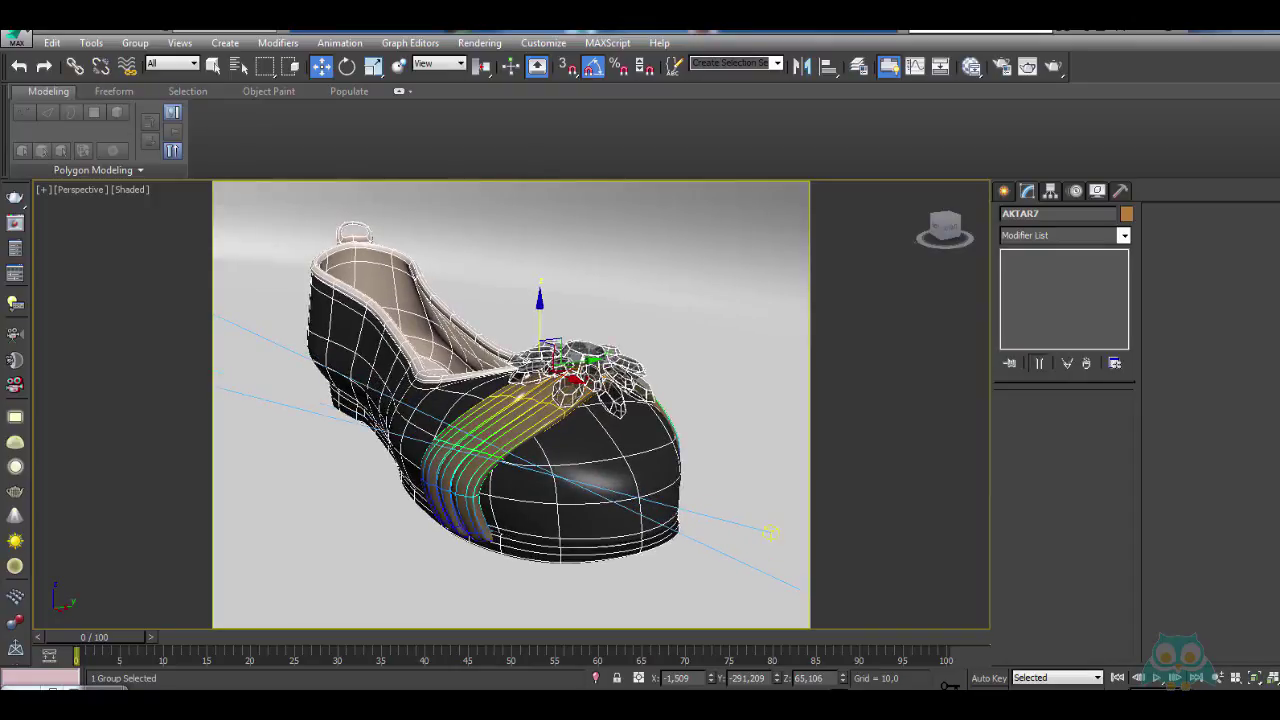
pyautogui.scroll(1, 460, 383)
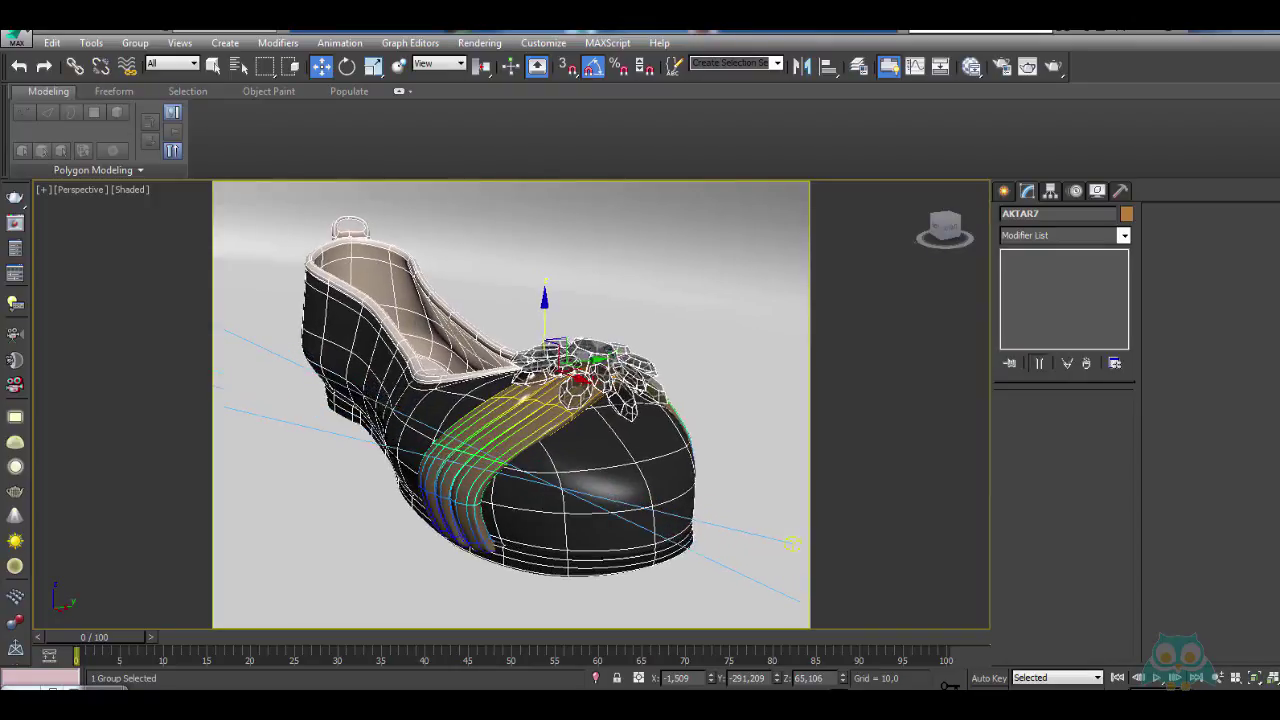
pyautogui.scroll(-3, 460, 383)
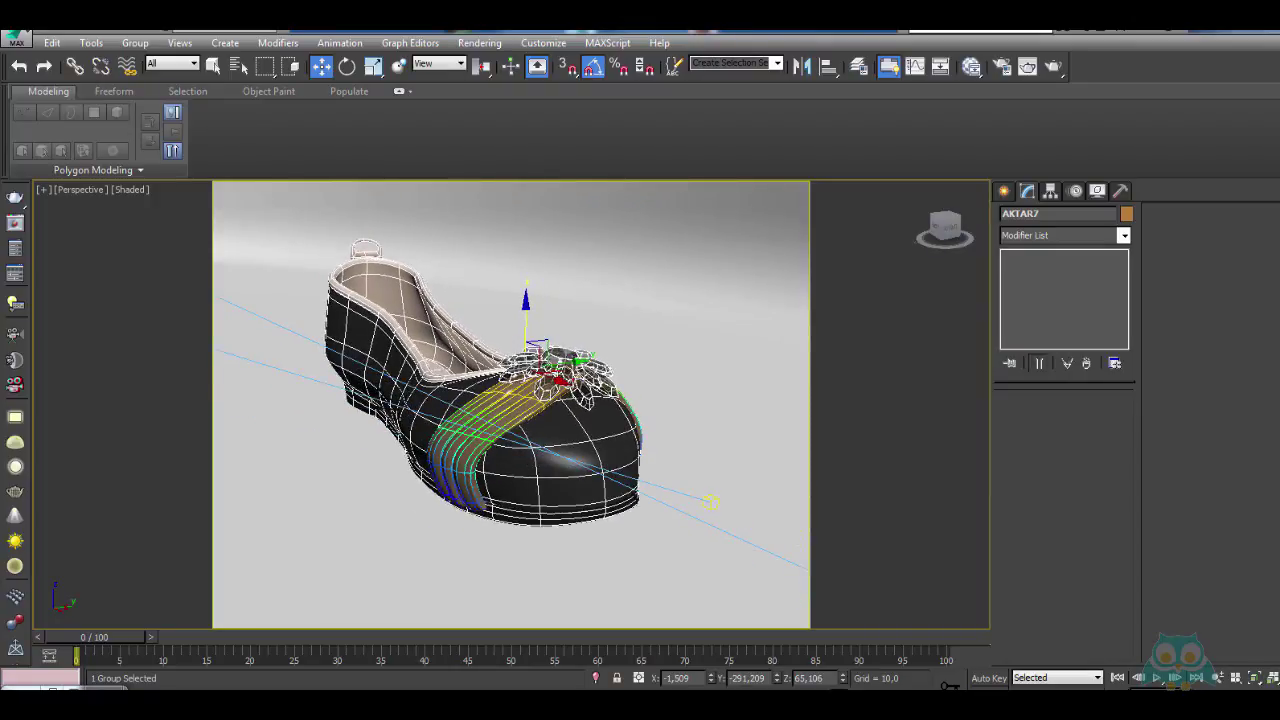
pyautogui.scroll(3, 460, 383)
pyautogui.scroll(-4, 460, 383)
pyautogui.scroll(1, 460, 383)
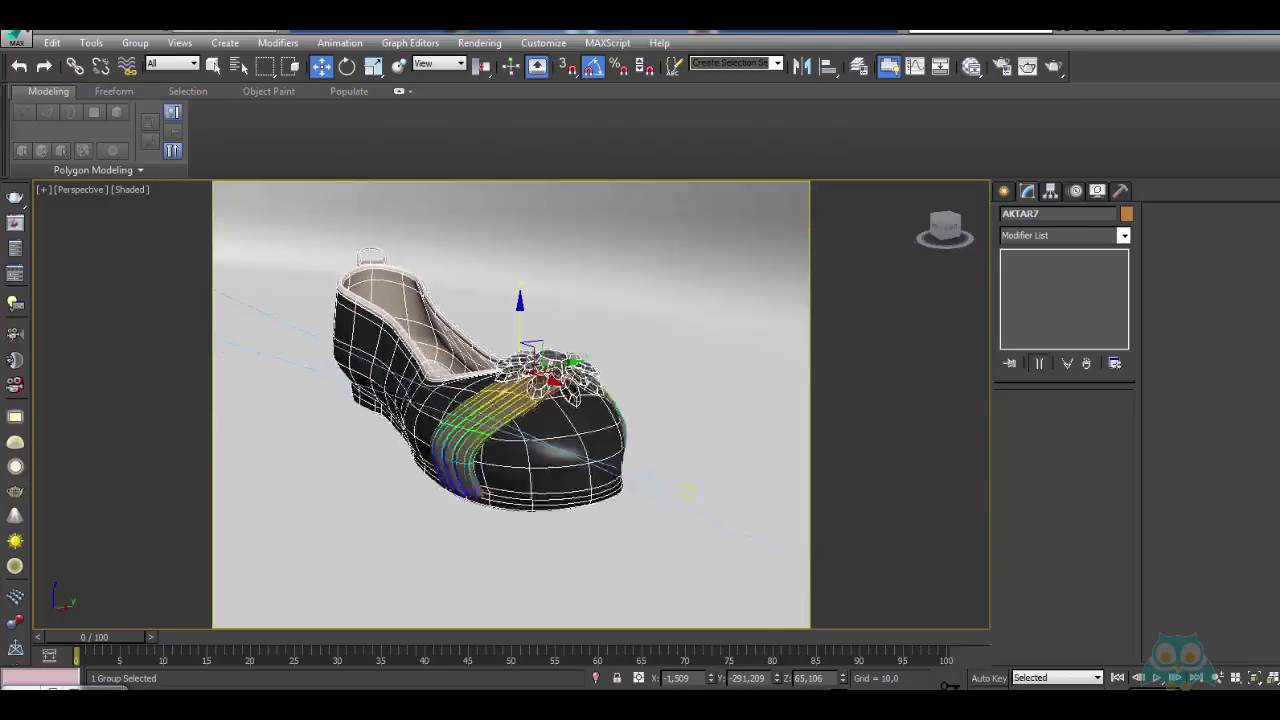
pyautogui.scroll(5, 460, 383)
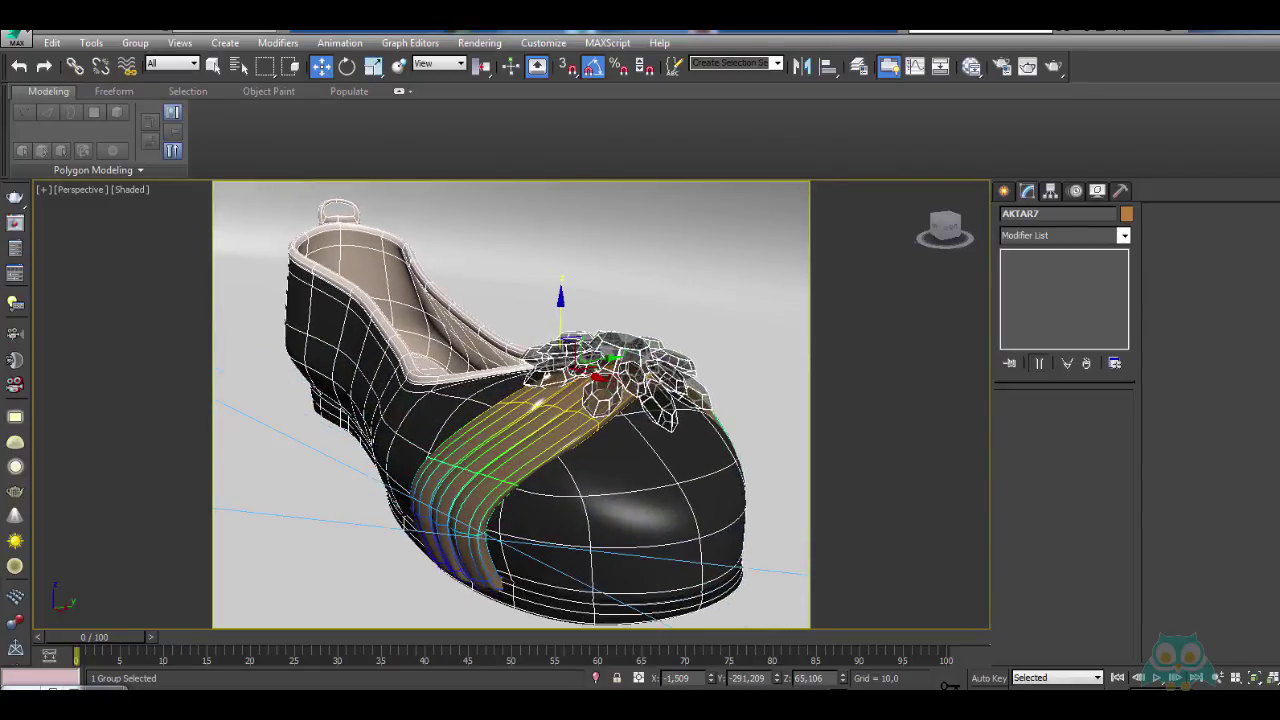
pyautogui.moveTo(455, 390)
pyautogui.keyDown('alt'); pyautogui.mouseDown(button='middle')
pyautogui.moveTo(452, 378)
pyautogui.moveTo(453, 404)
pyautogui.mouseUp(button='middle'); pyautogui.keyUp('alt')
pyautogui.hotkey('ctrl', 'c')
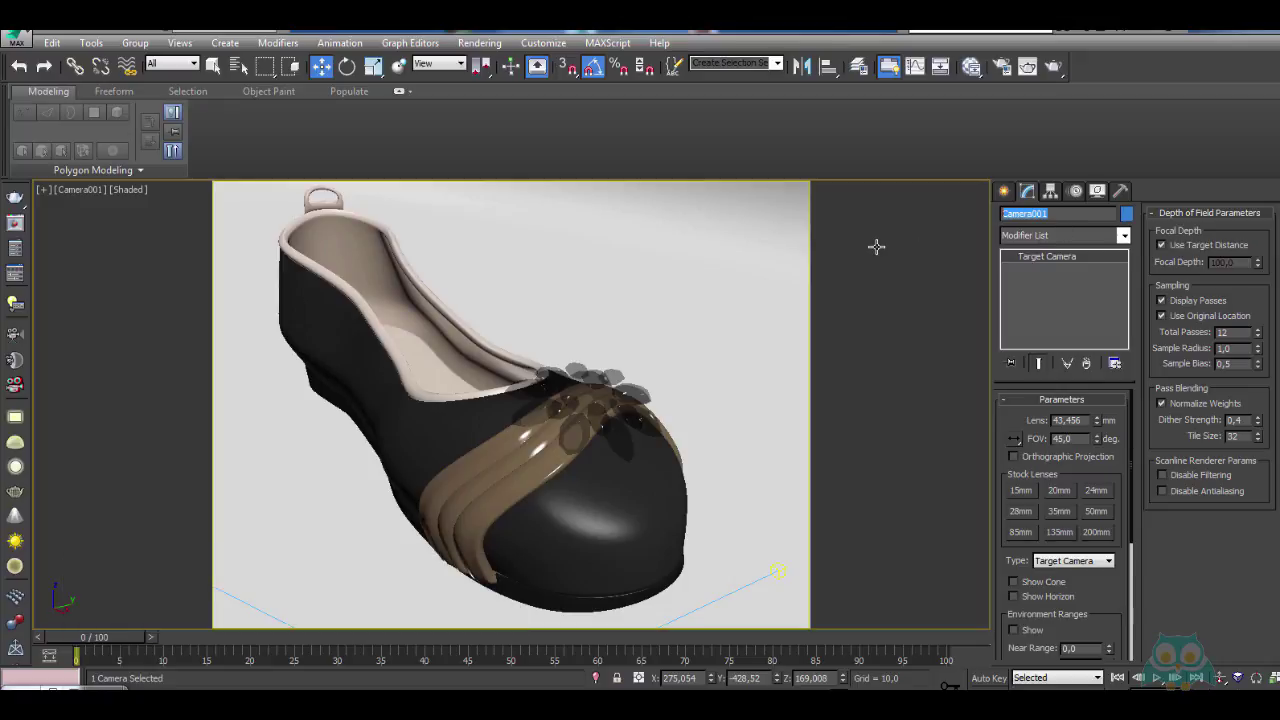
pyautogui.click(1002, 191)
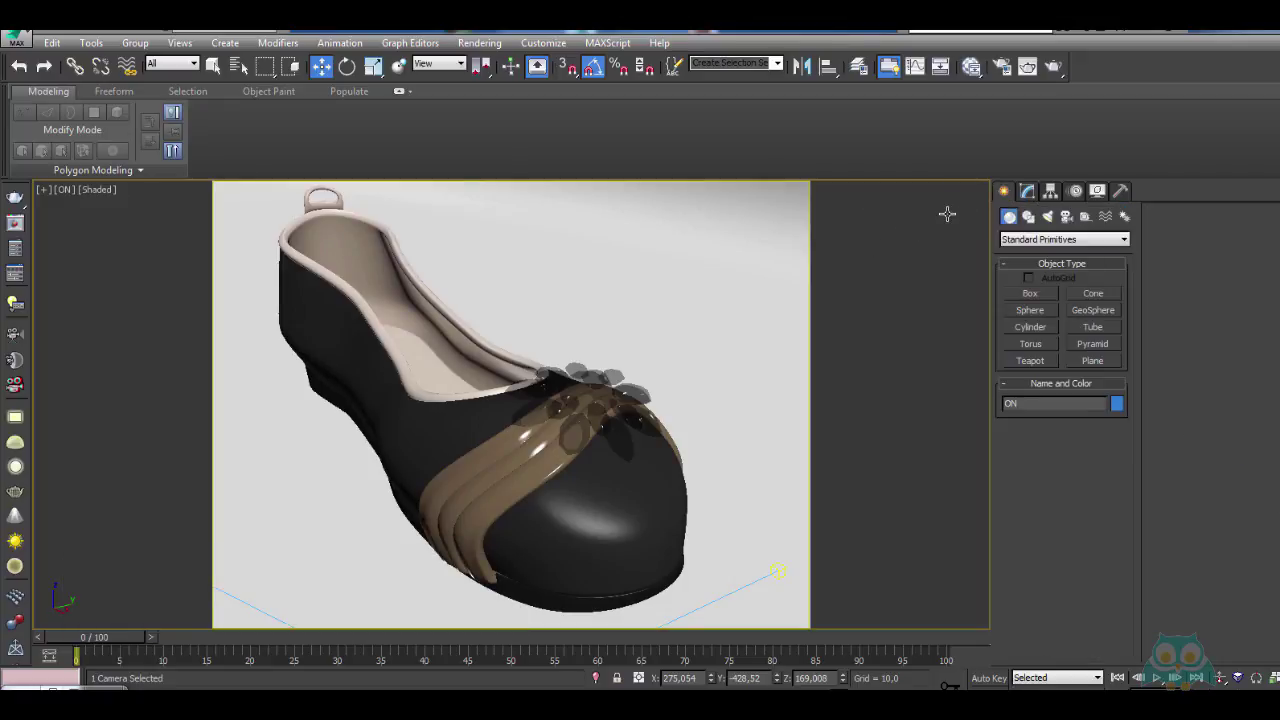
# In the Rendered Frame Window, set image precision to Draft (Min 1.0, Quality 0.1) and glossy reflections and refractions to 0.1X - Draft
pyautogui.click(1027, 67)
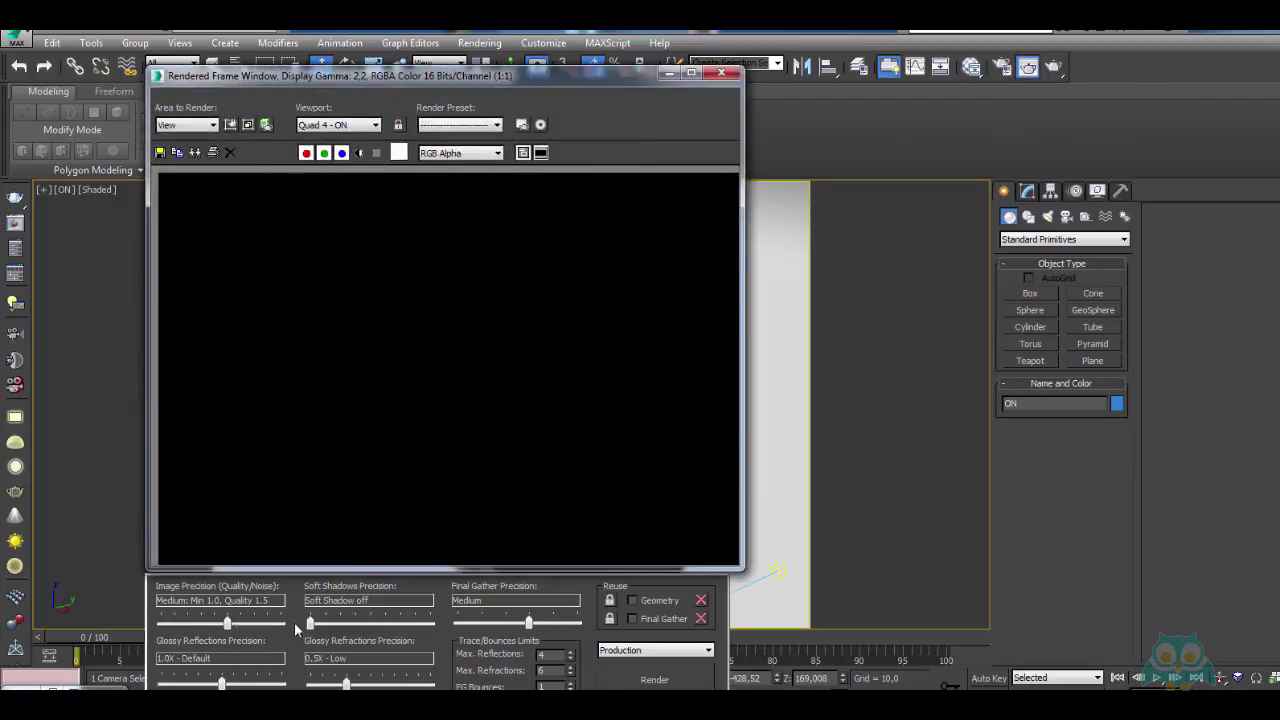
pyautogui.click(181, 624)
pyautogui.click(181, 624)
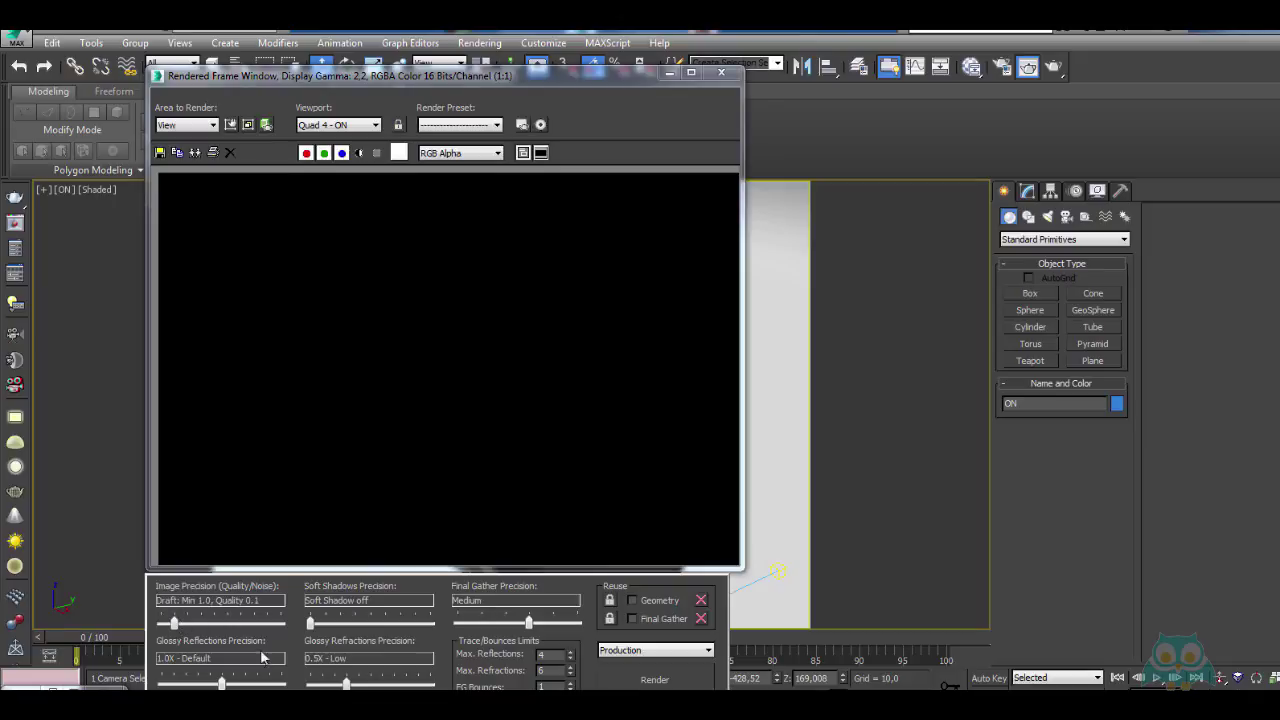
pyautogui.click(199, 684)
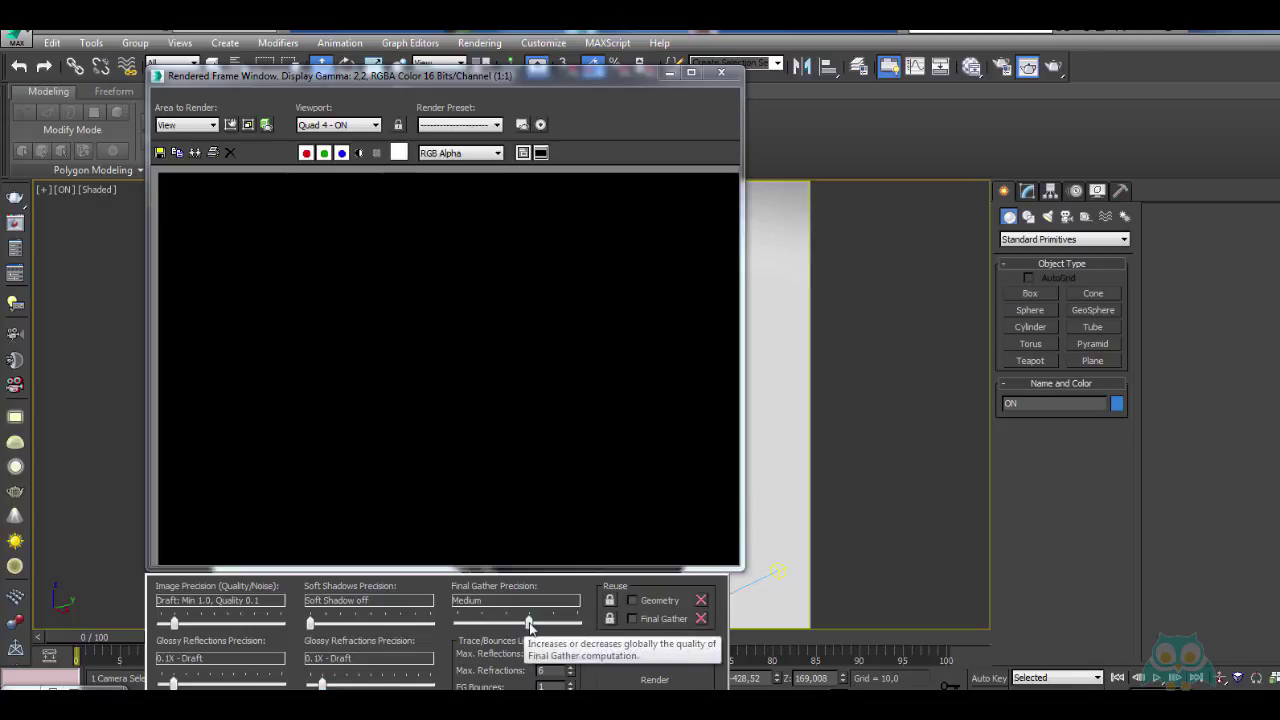
# Lower the final gather precision to Draft and reposition the Rendered Frame Window so all its render settings fit on screen
pyautogui.click(505, 622)
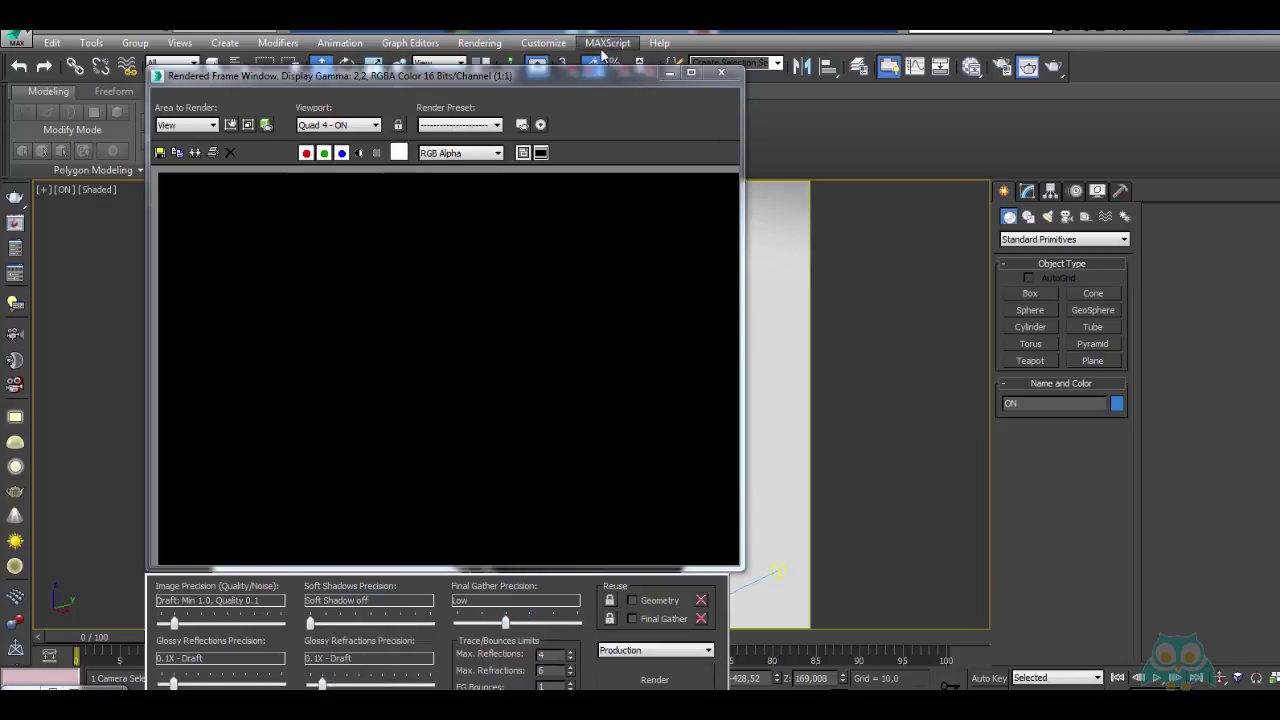
pyautogui.moveTo(607, 76)
pyautogui.mouseDown()
pyautogui.moveTo(632, 494)
pyautogui.moveTo(578, 240)
pyautogui.moveTo(596, 83)
pyautogui.mouseUp()
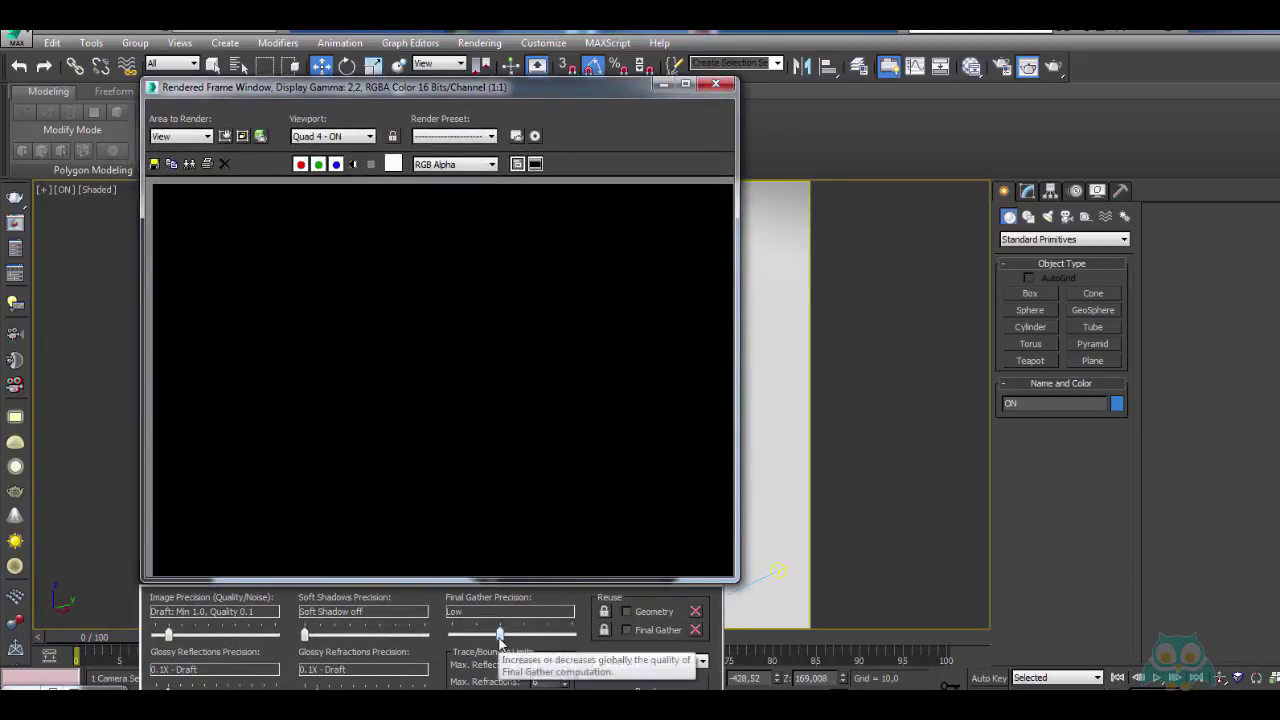
pyautogui.moveTo(495, 636); pyautogui.dragTo(482, 640)
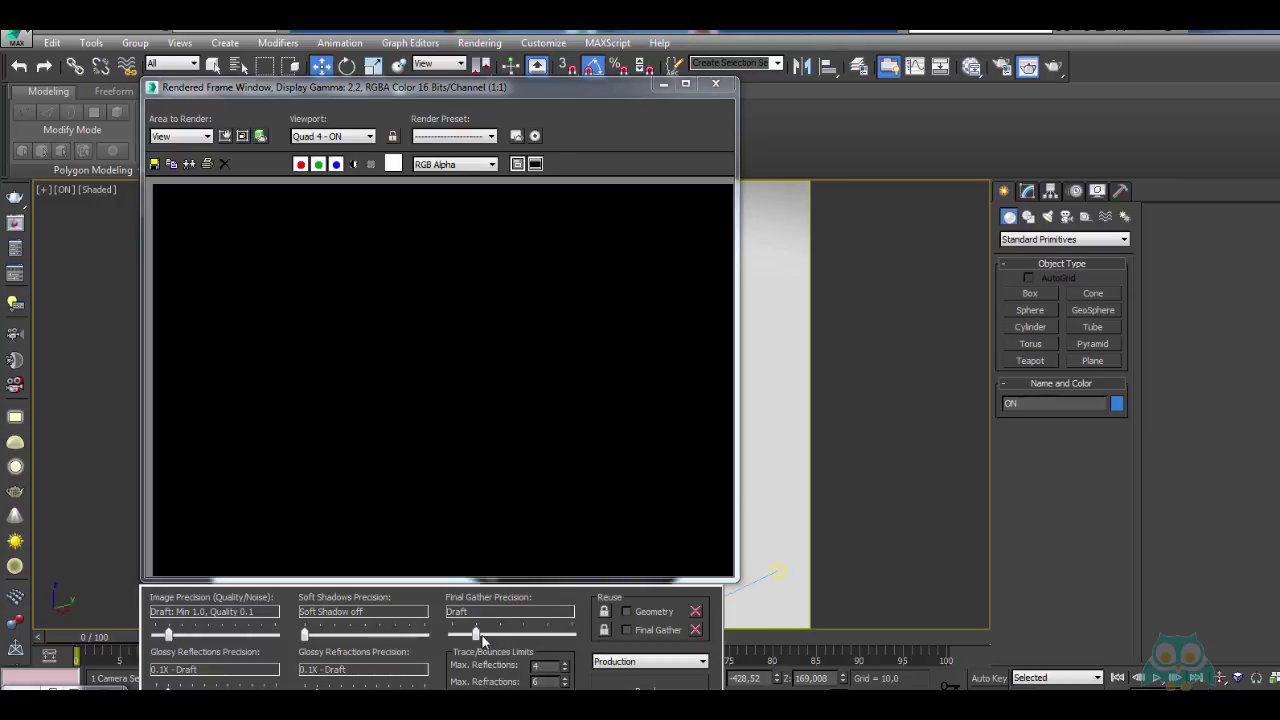
pyautogui.moveTo(540, 91); pyautogui.dragTo(540, 56)
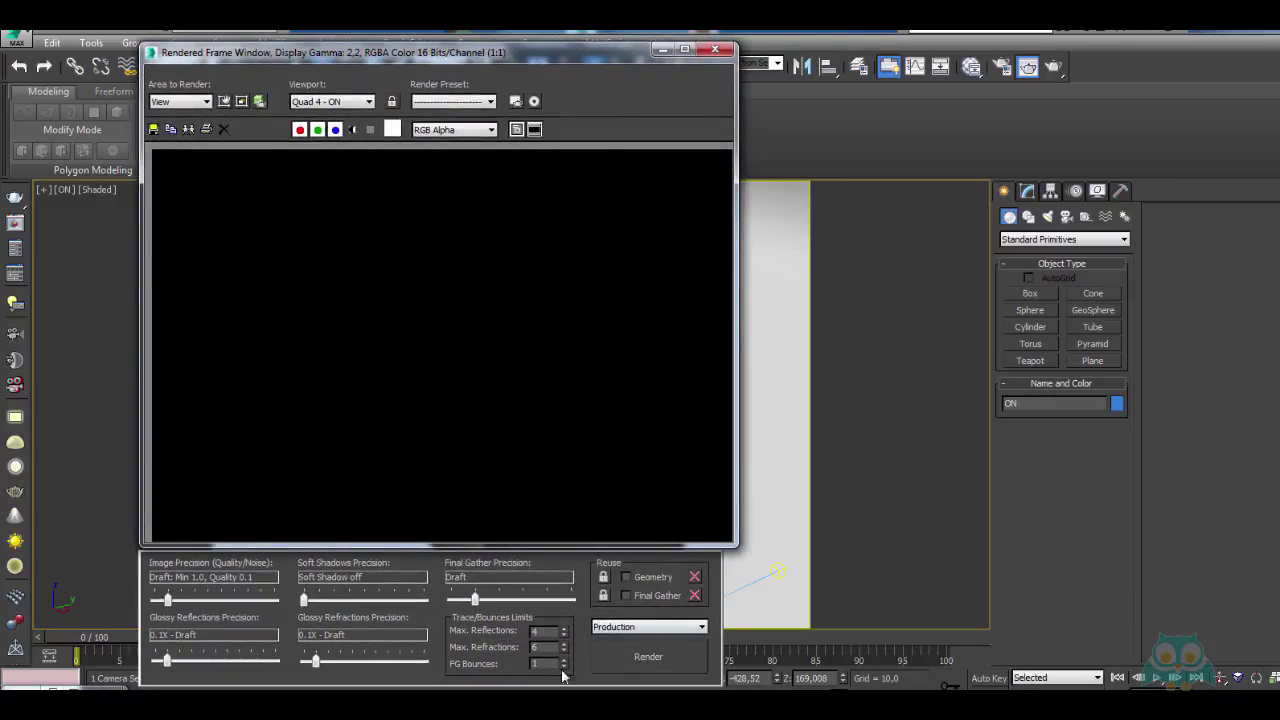
# Render the ON camera view with the draft settings and close the rendered image
pyautogui.moveTo(545, 662); pyautogui.dragTo(478, 673)
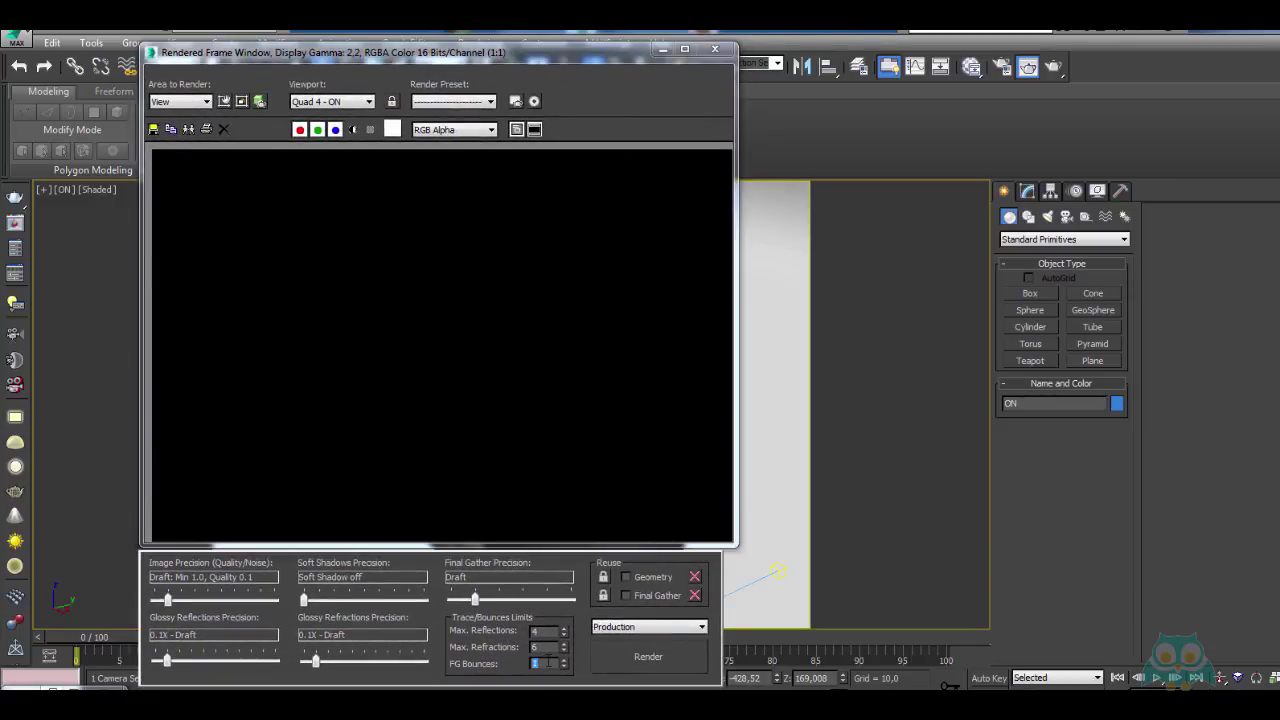
pyautogui.click(650, 656)
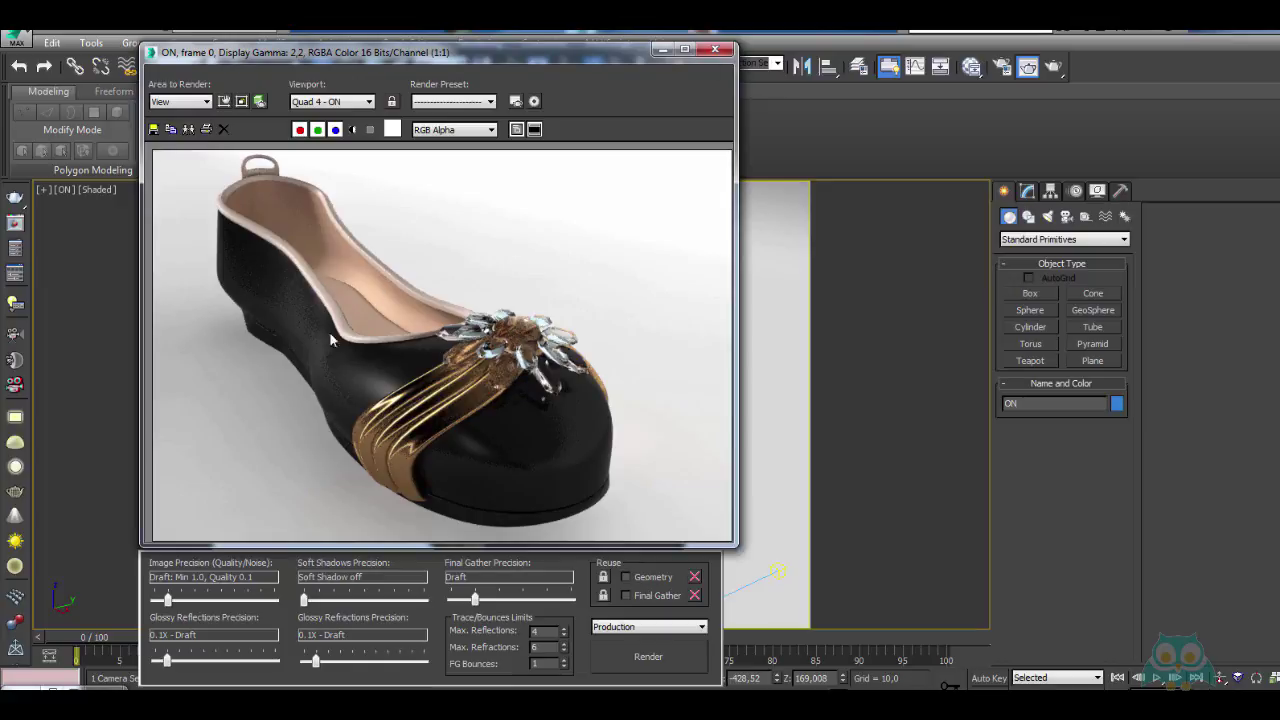
pyautogui.click(714, 50)
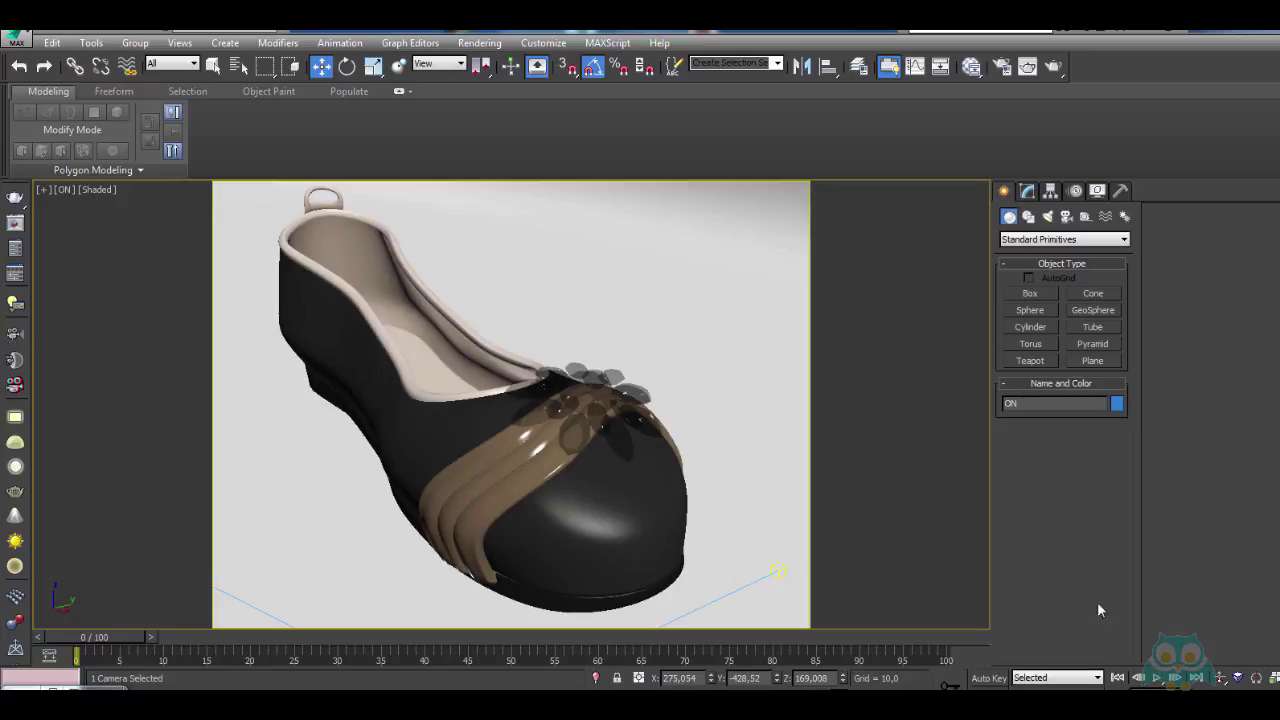
# Orbit the ON camera to a lower angle and bring it closer so the shoe fills the frame
pyautogui.click(1254, 687)
pyautogui.moveTo(636, 440); pyautogui.dragTo(557, 389)
pyautogui.click(1220, 677)
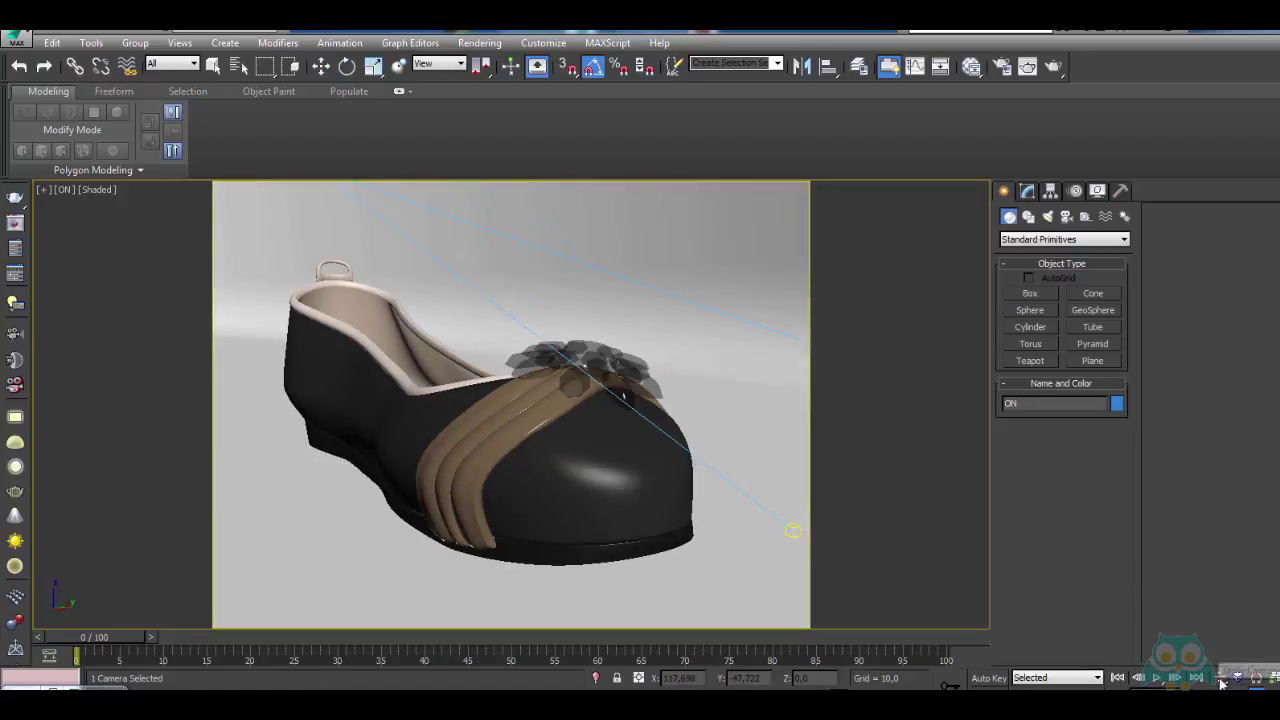
pyautogui.moveTo(473, 420); pyautogui.dragTo(395, 383)
pyautogui.moveTo(395, 383); pyautogui.dragTo(432, 382, button='middle')
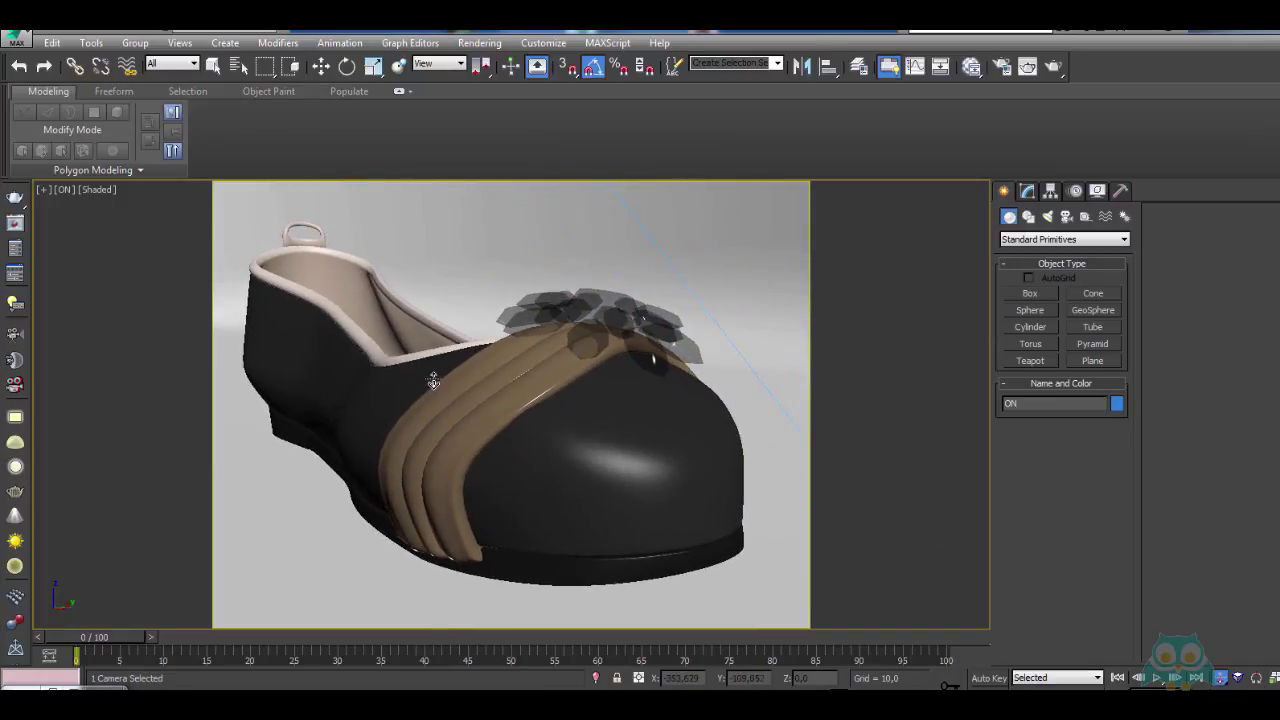
pyautogui.moveTo(432, 382); pyautogui.dragTo(432, 374)
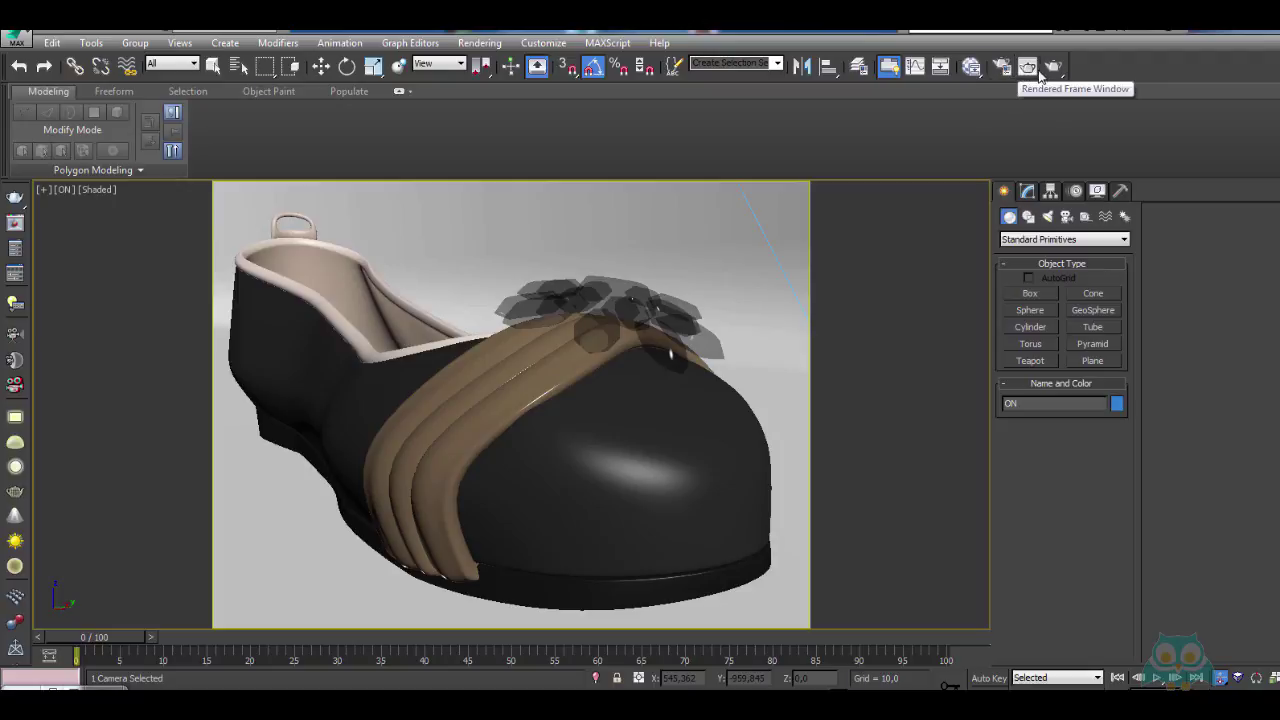
# Start and cancel a render of the new camera angle, and place a render region over the toe and strap edge
pyautogui.click(1004, 70)
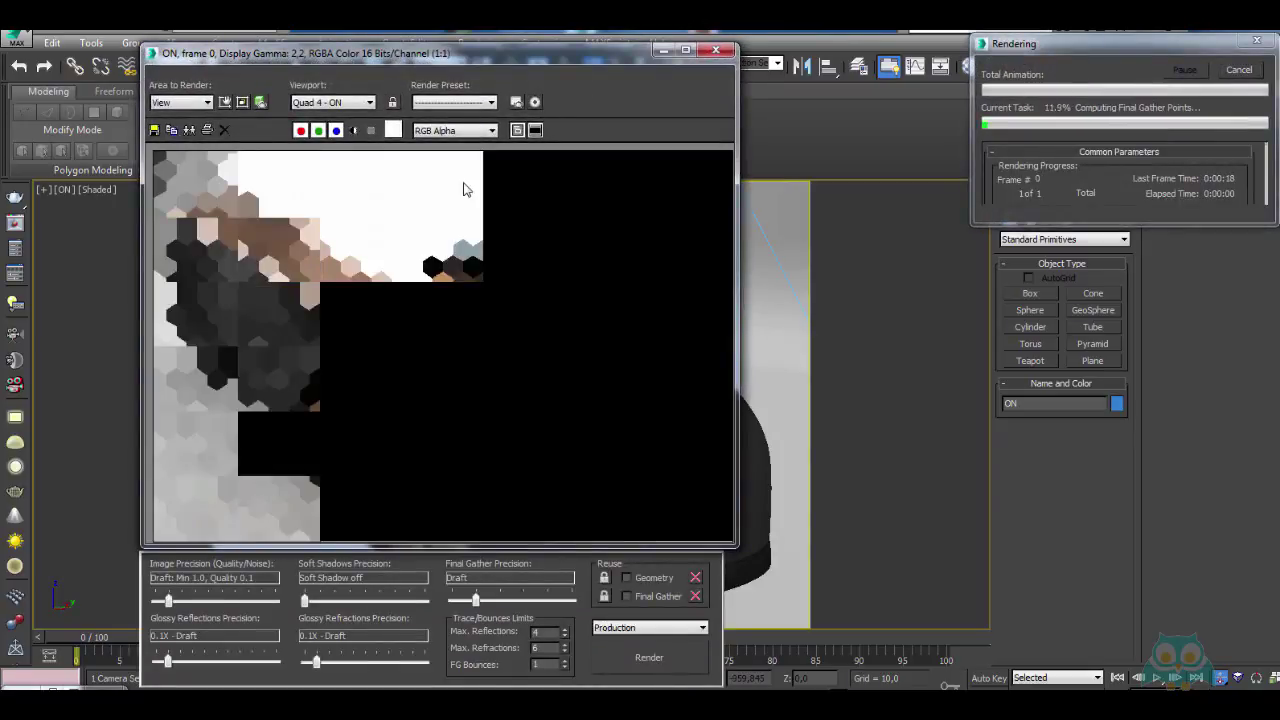
pyautogui.click(1113, 85)
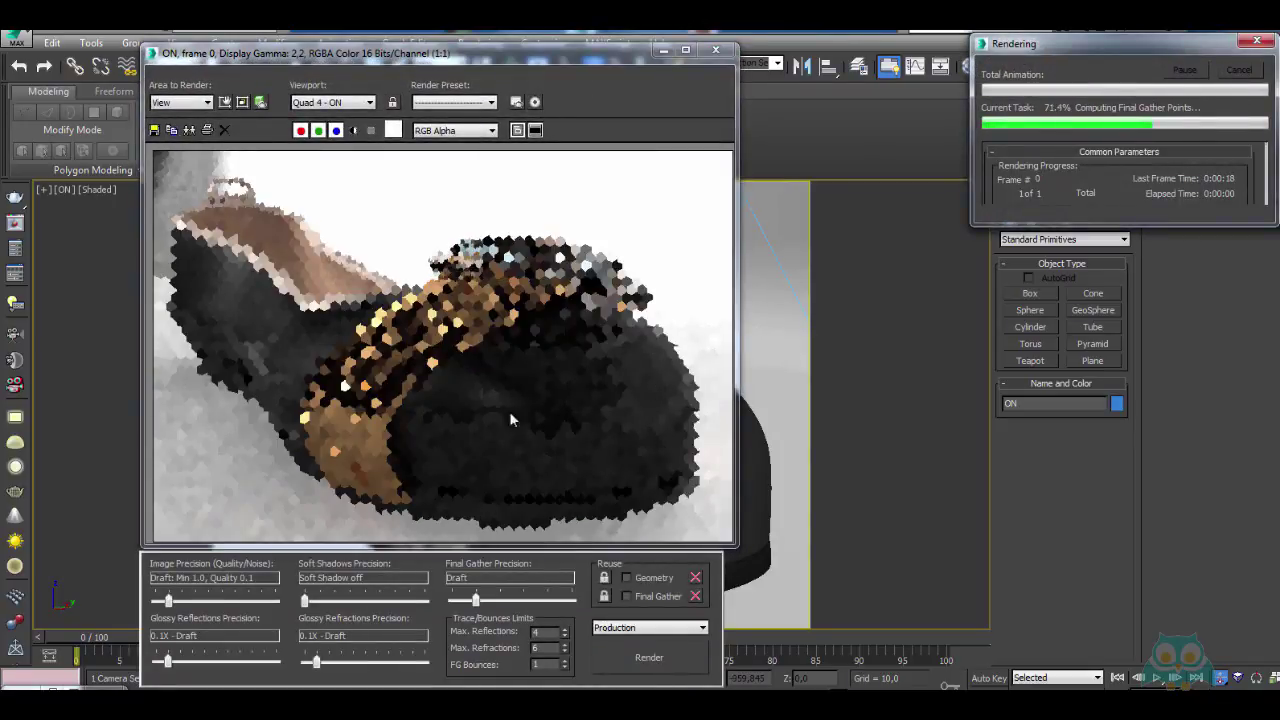
pyautogui.click(225, 102)
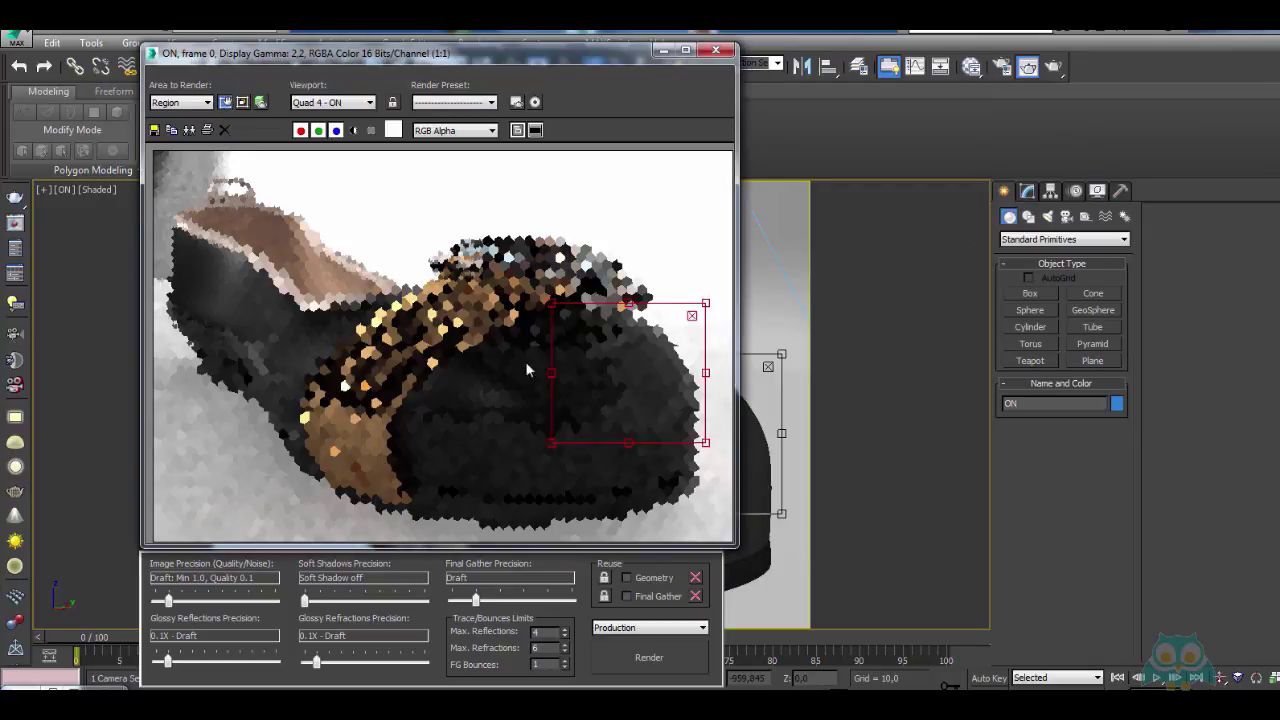
pyautogui.moveTo(585, 377); pyautogui.dragTo(410, 423)
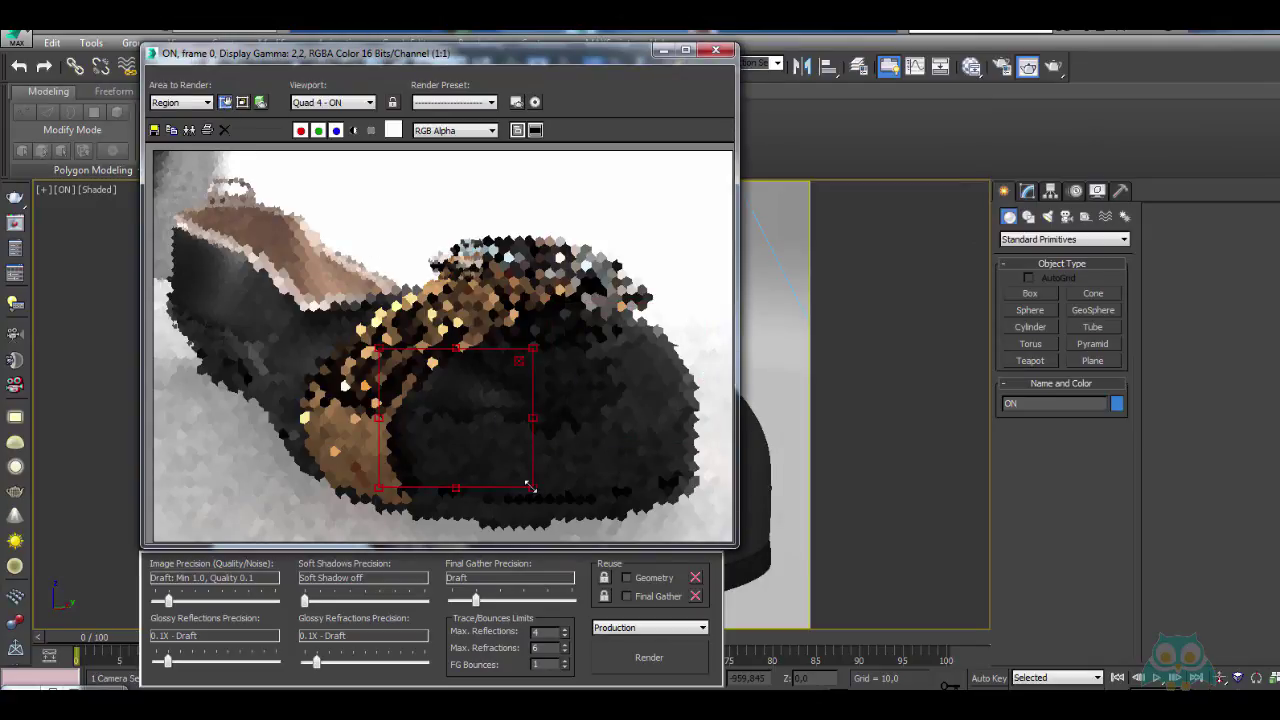
pyautogui.moveTo(529, 486); pyautogui.dragTo(549, 510)
# Render the region with Medium image precision (Min 1.0, Quality 1.0), Low final gather and 1.0X - Default glossy reflections
pyautogui.moveTo(475, 600); pyautogui.dragTo(523, 600)
pyautogui.moveTo(168, 600); pyautogui.dragTo(207, 600)
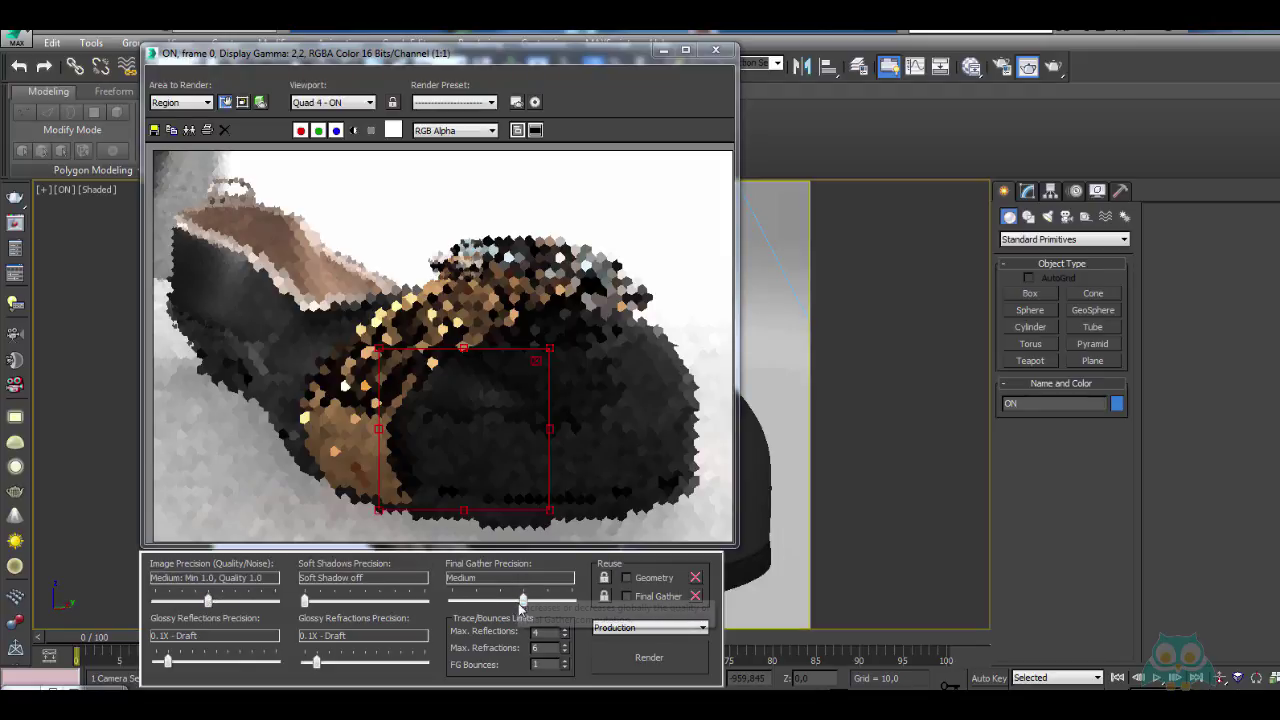
pyautogui.moveTo(521, 599); pyautogui.dragTo(500, 600)
pyautogui.moveTo(167, 660); pyautogui.dragTo(215, 664)
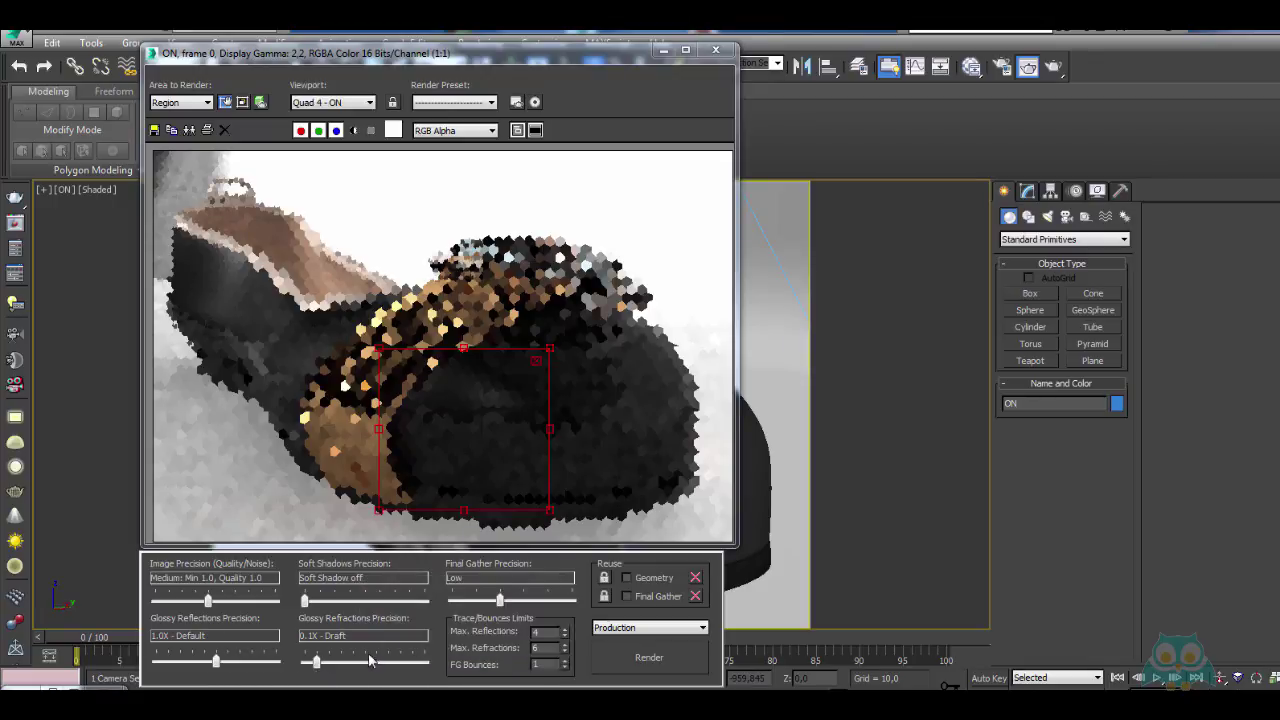
pyautogui.click(649, 657)
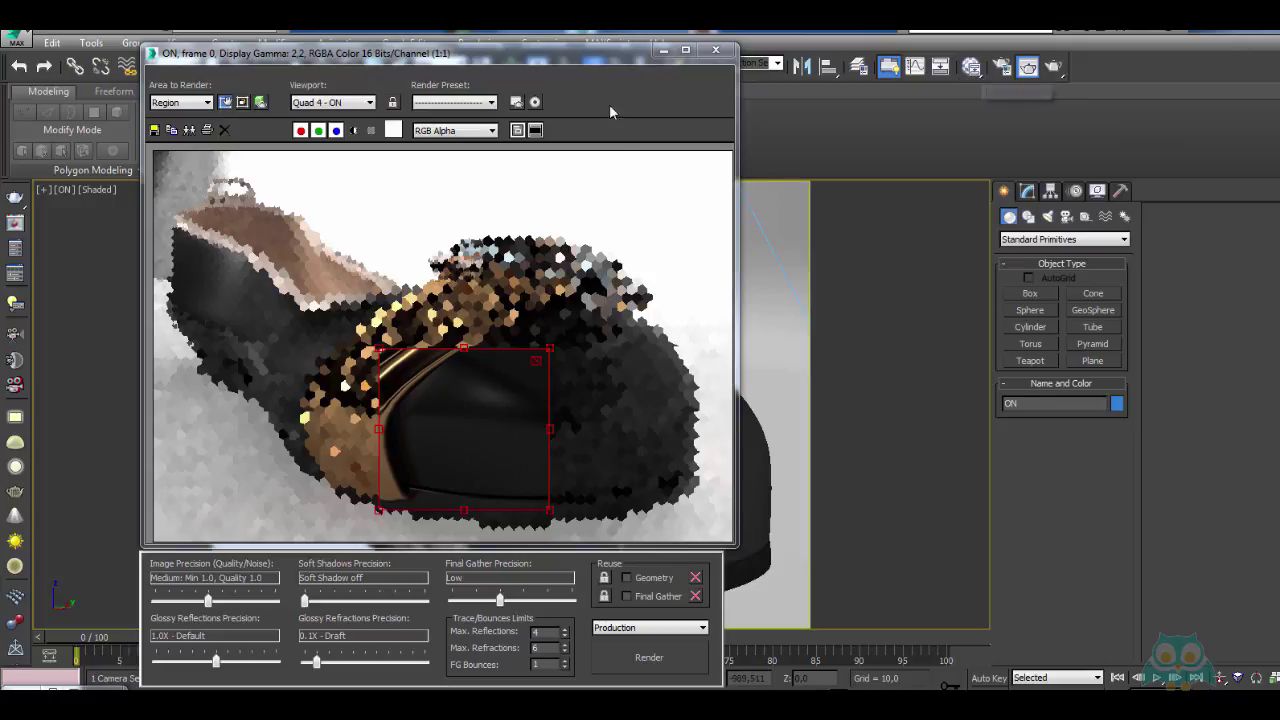
# Open the black leather Material #21 (Arch & Design) in the Slate Material Editor and switch off its Noise bump map
pyautogui.click(972, 67)
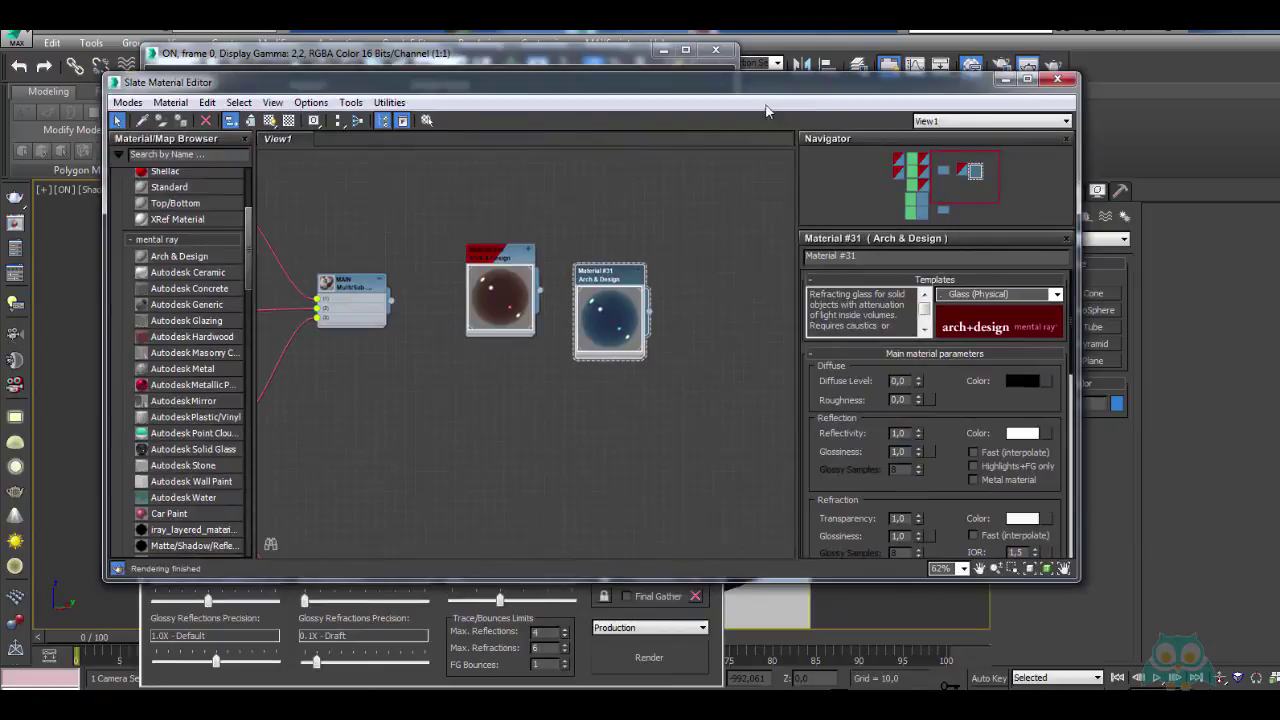
pyautogui.moveTo(551, 318); pyautogui.dragTo(629, 349, button='middle')
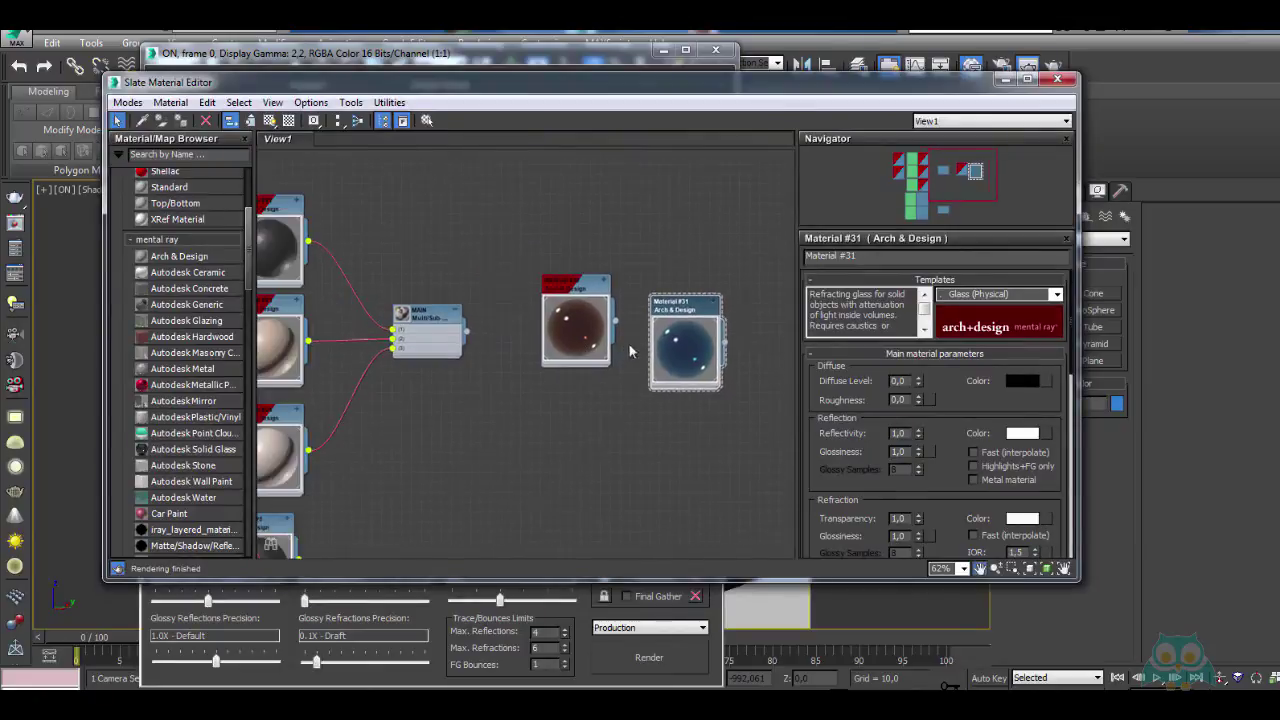
pyautogui.scroll(-2, 625, 352)
pyautogui.scroll(1, 430, 374)
pyautogui.moveTo(418, 356); pyautogui.dragTo(502, 349, button='middle')
pyautogui.moveTo(646, 360); pyautogui.dragTo(522, 376, button='middle')
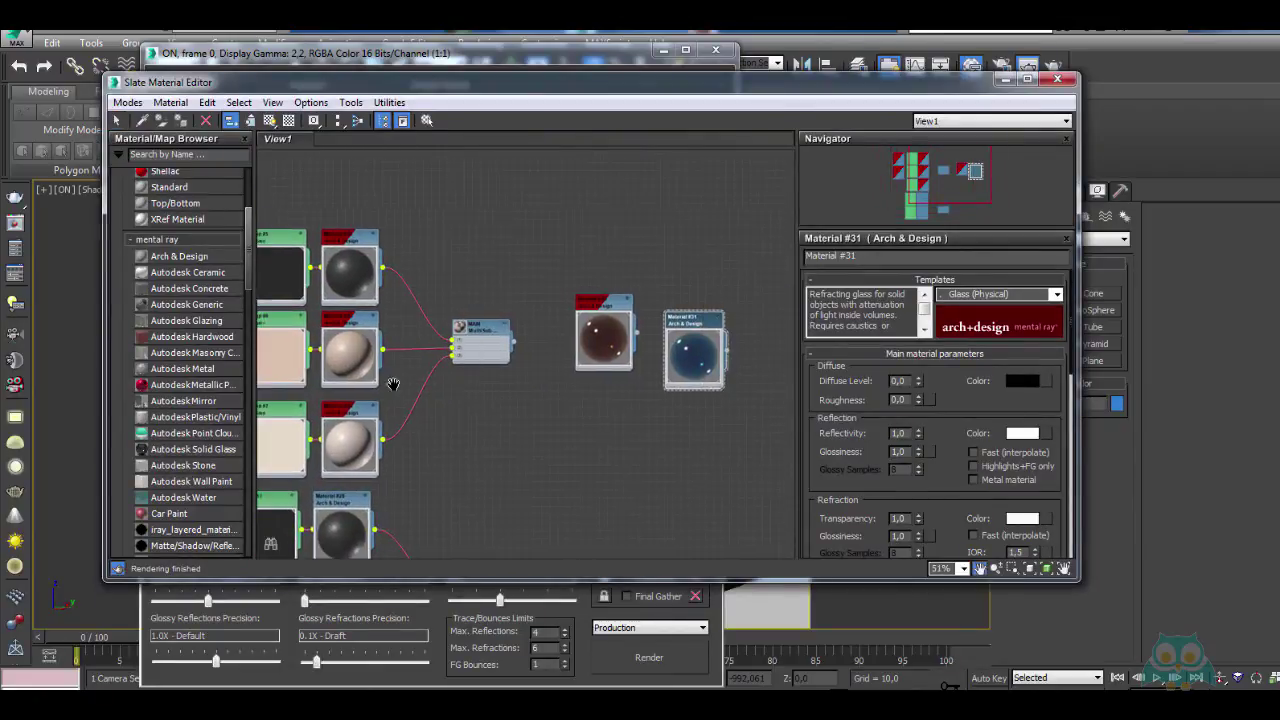
pyautogui.moveTo(394, 383); pyautogui.dragTo(539, 395, button='middle')
pyautogui.doubleClick(490, 256)
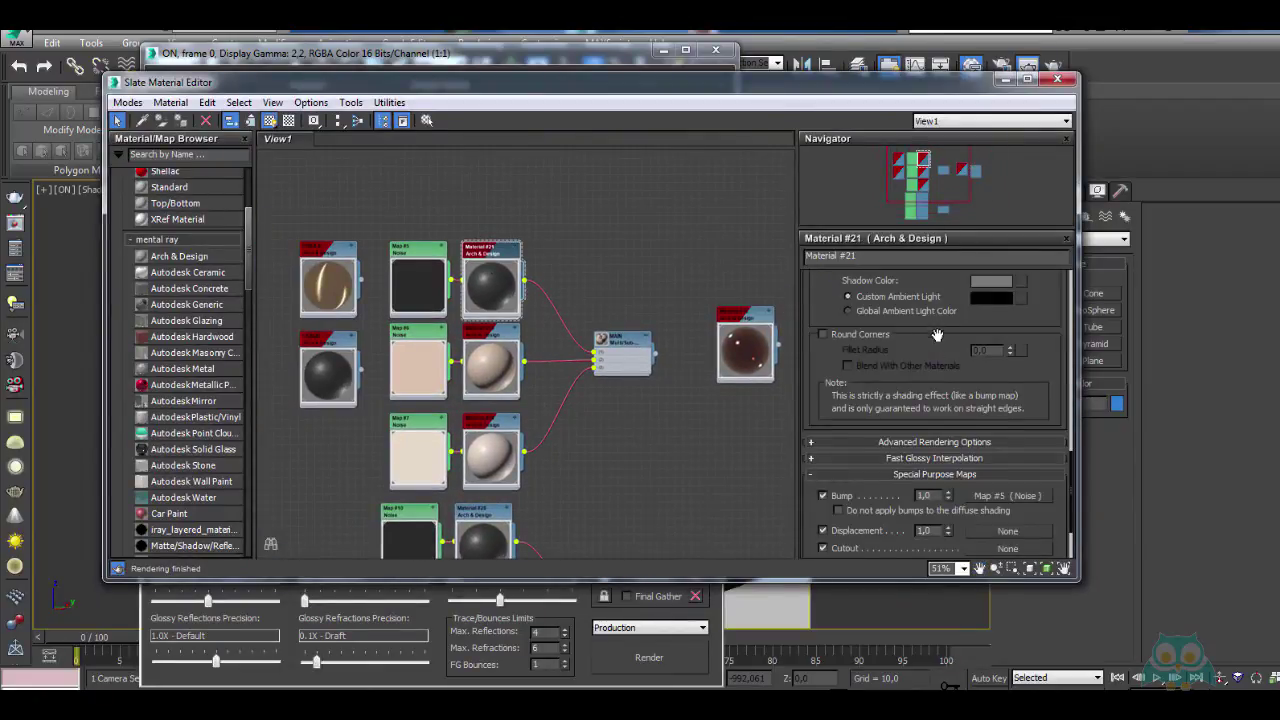
pyautogui.moveTo(936, 336); pyautogui.dragTo(918, 215)
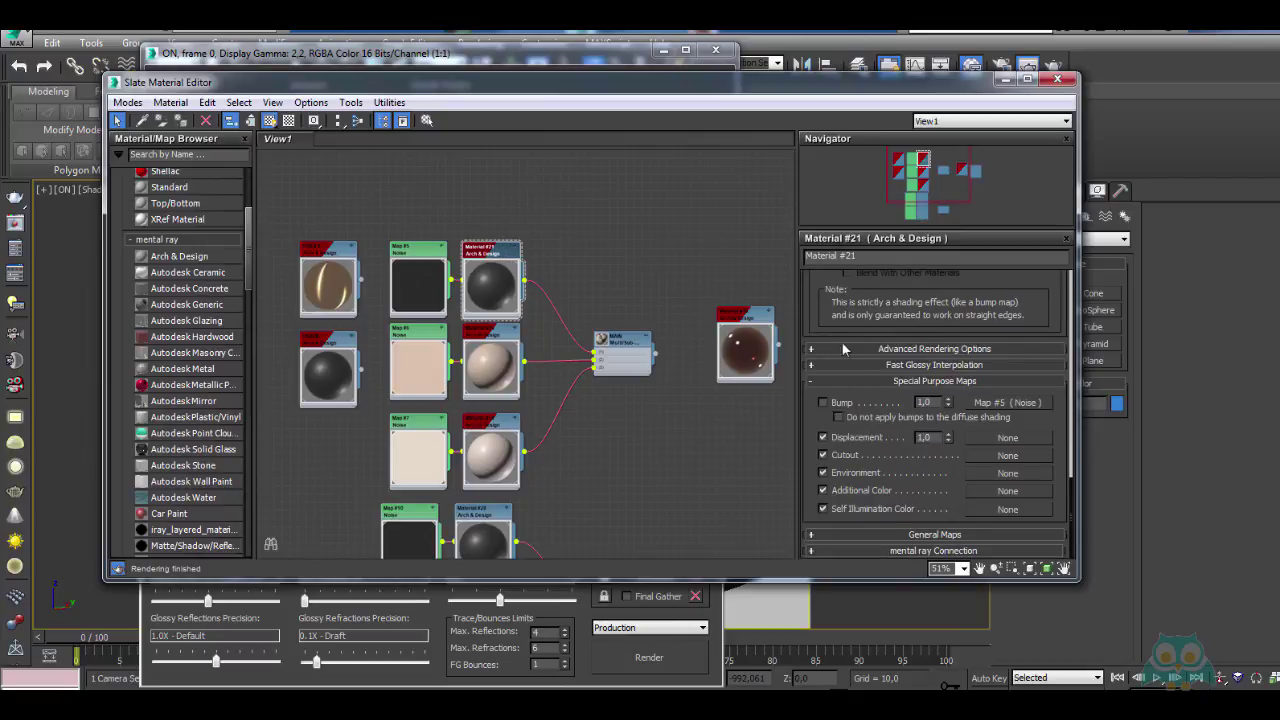
# Set the reflection Glossy Samples of Material #21 to 24
pyautogui.scroll(5, 932, 301)
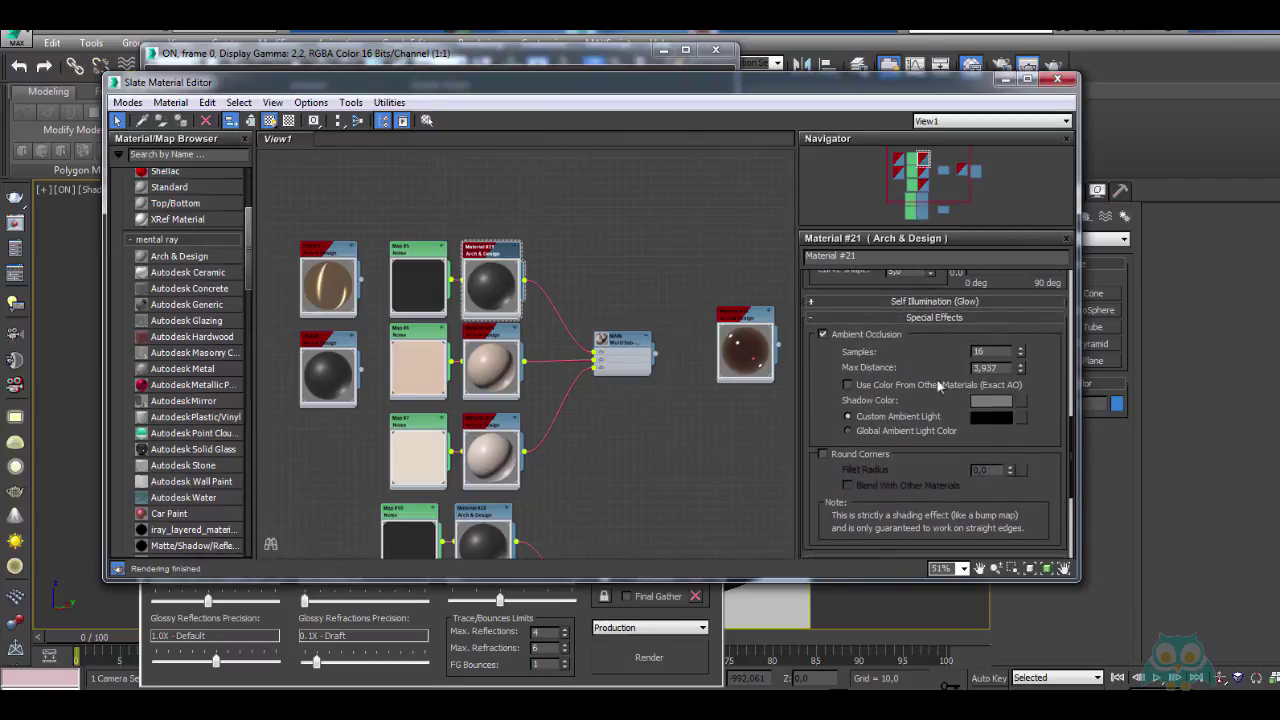
pyautogui.scroll(3, 927, 428)
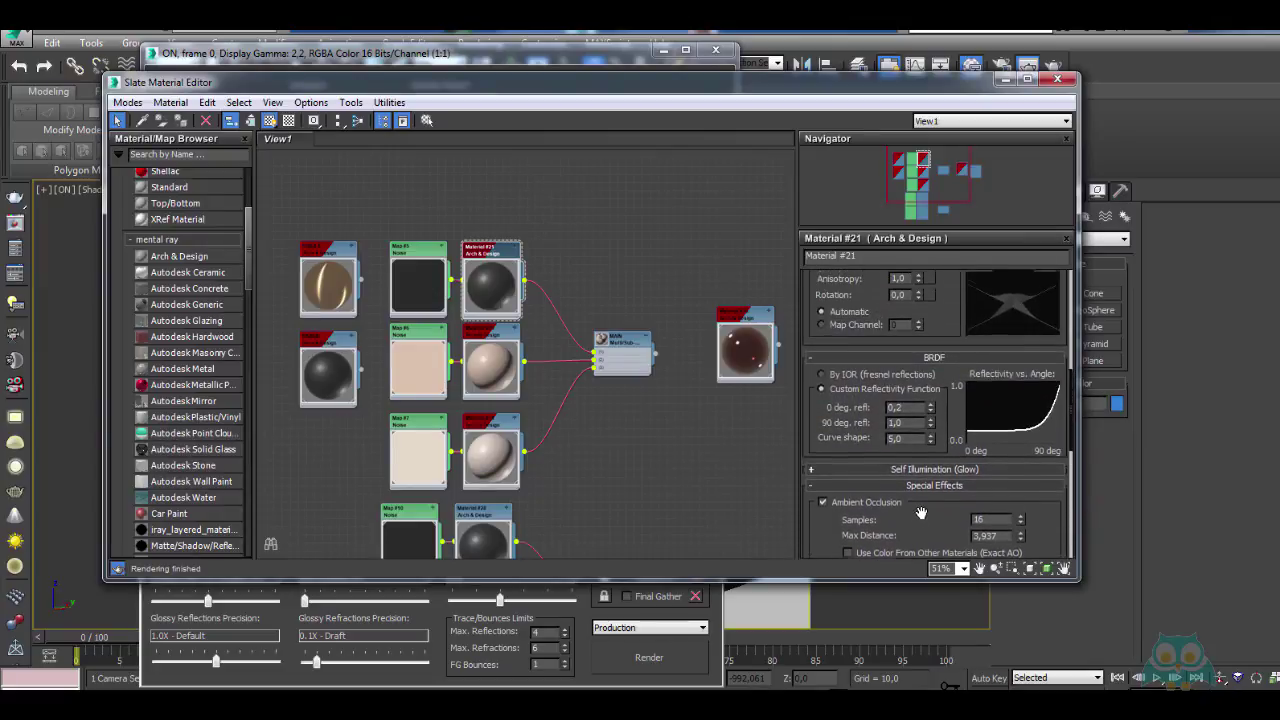
pyautogui.scroll(3, 943, 315)
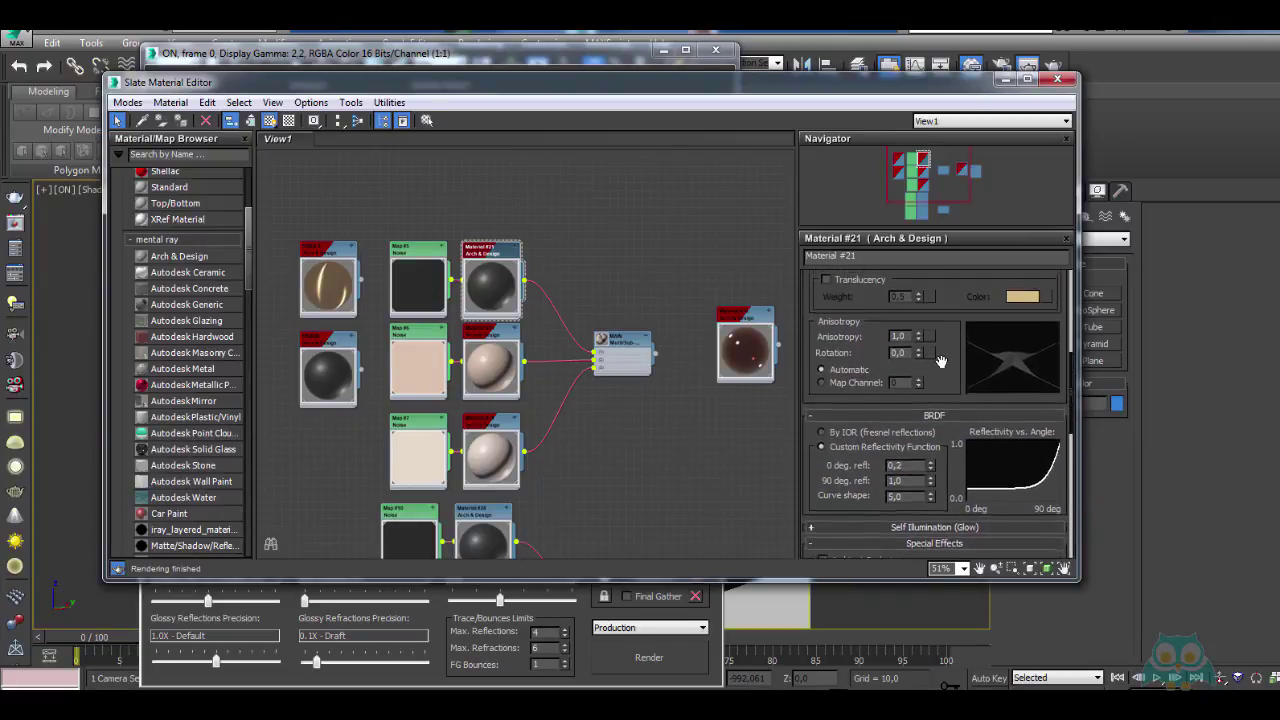
pyautogui.moveTo(932, 443); pyautogui.dragTo(932, 474)
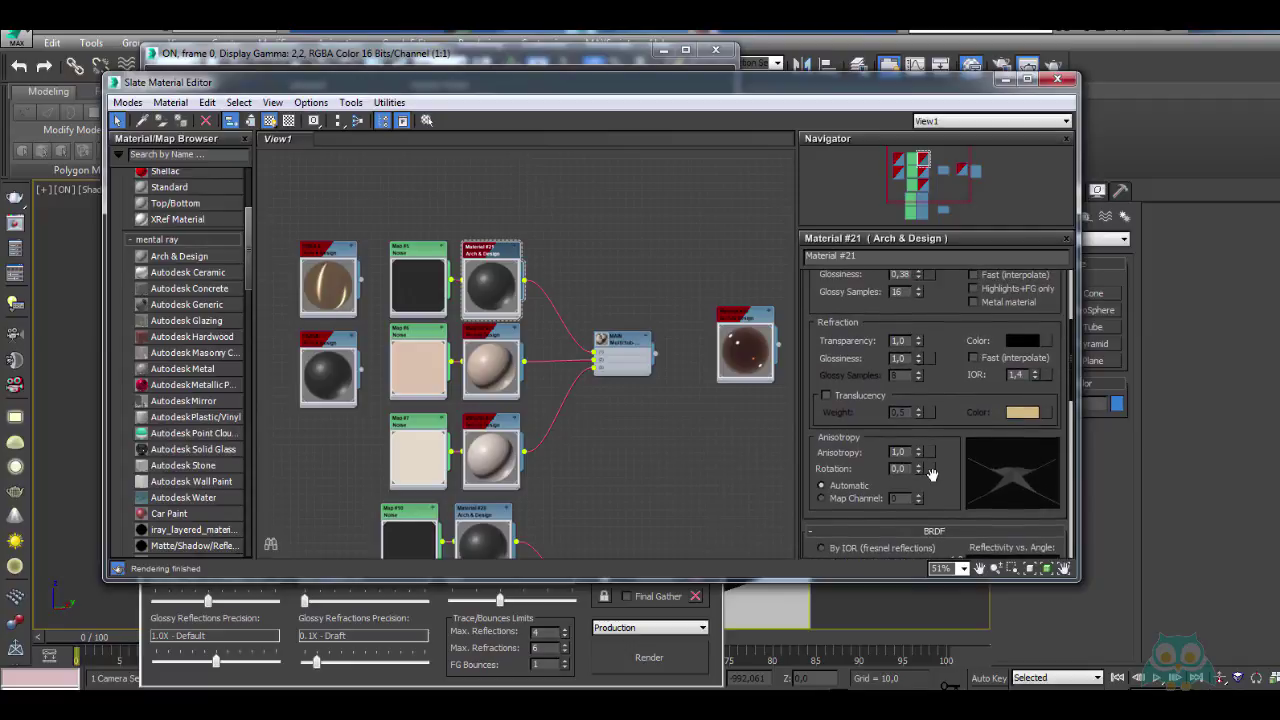
pyautogui.moveTo(950, 325); pyautogui.dragTo(950, 461)
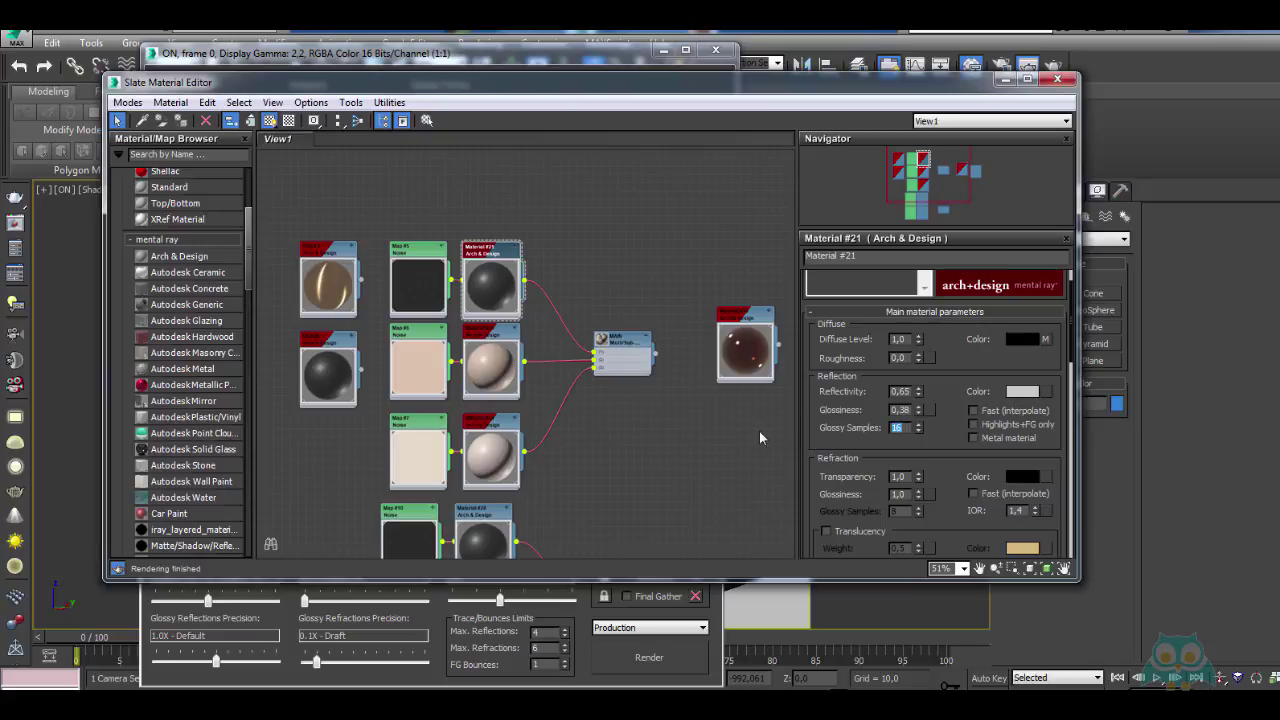
pyautogui.write('24')
pyautogui.press('Return')
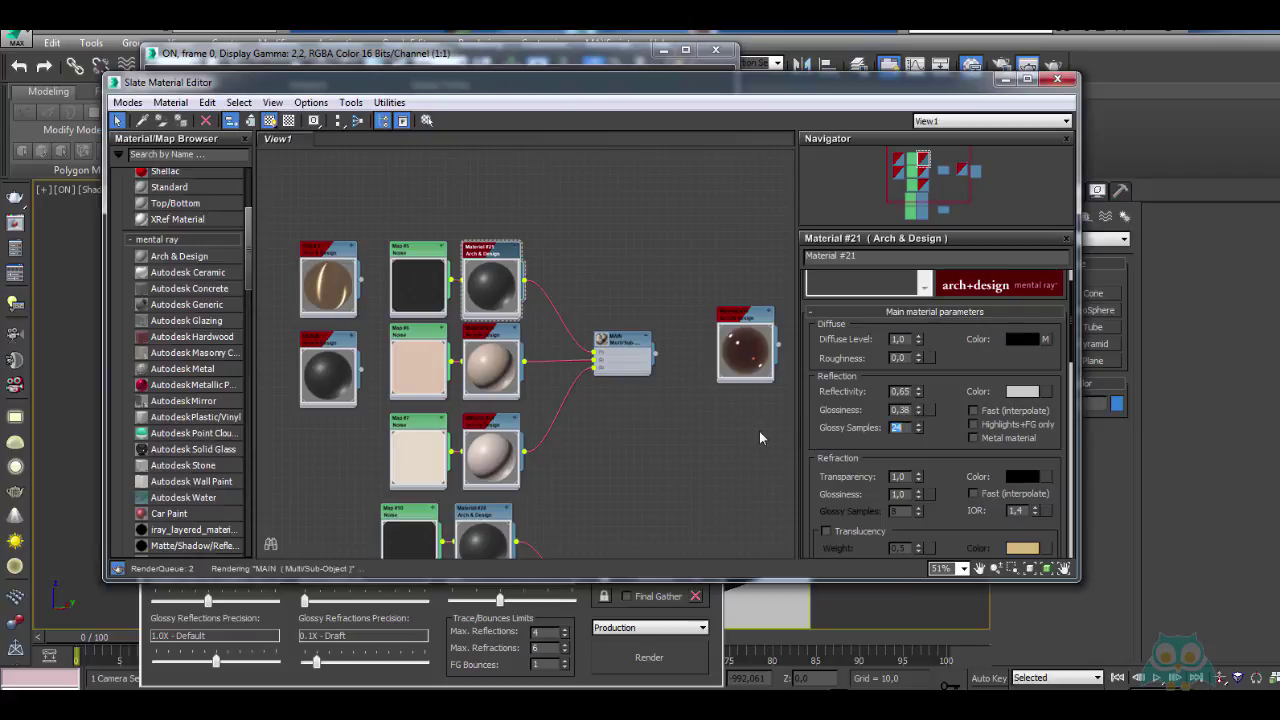
pyautogui.click(559, 72)
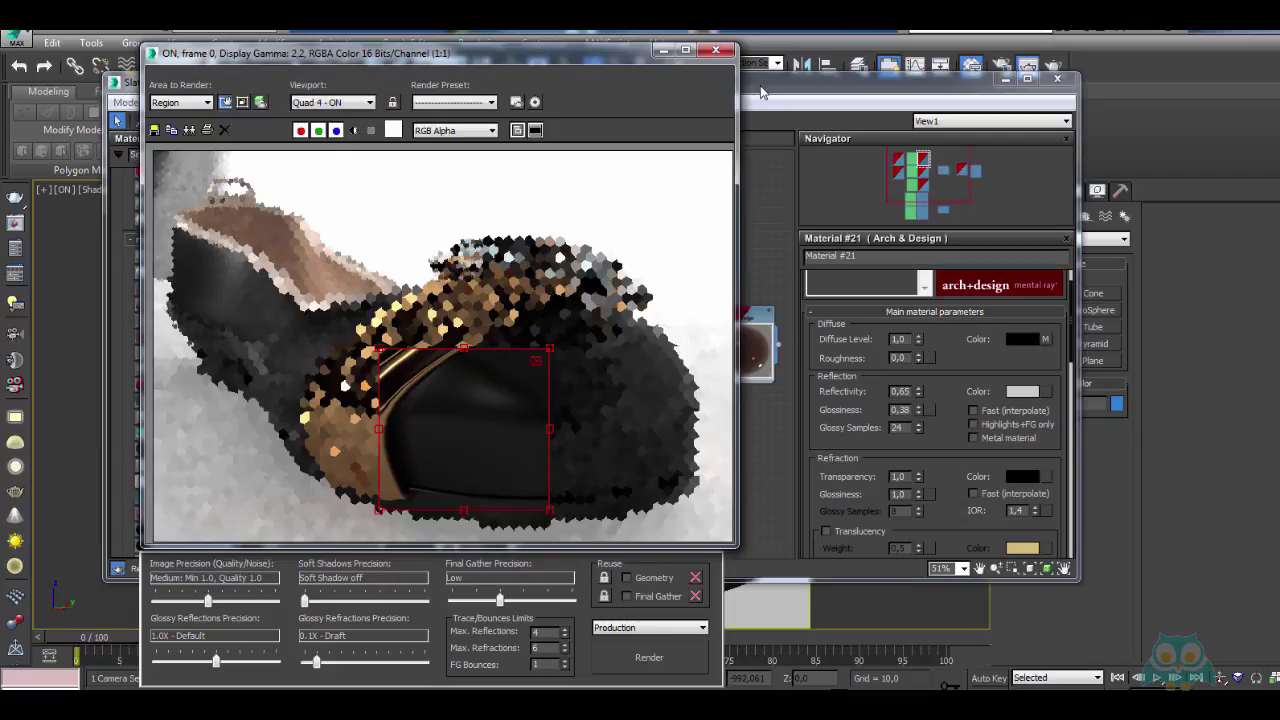
pyautogui.click(760, 92)
pyautogui.click(568, 63)
pyautogui.doubleClick(900, 427)
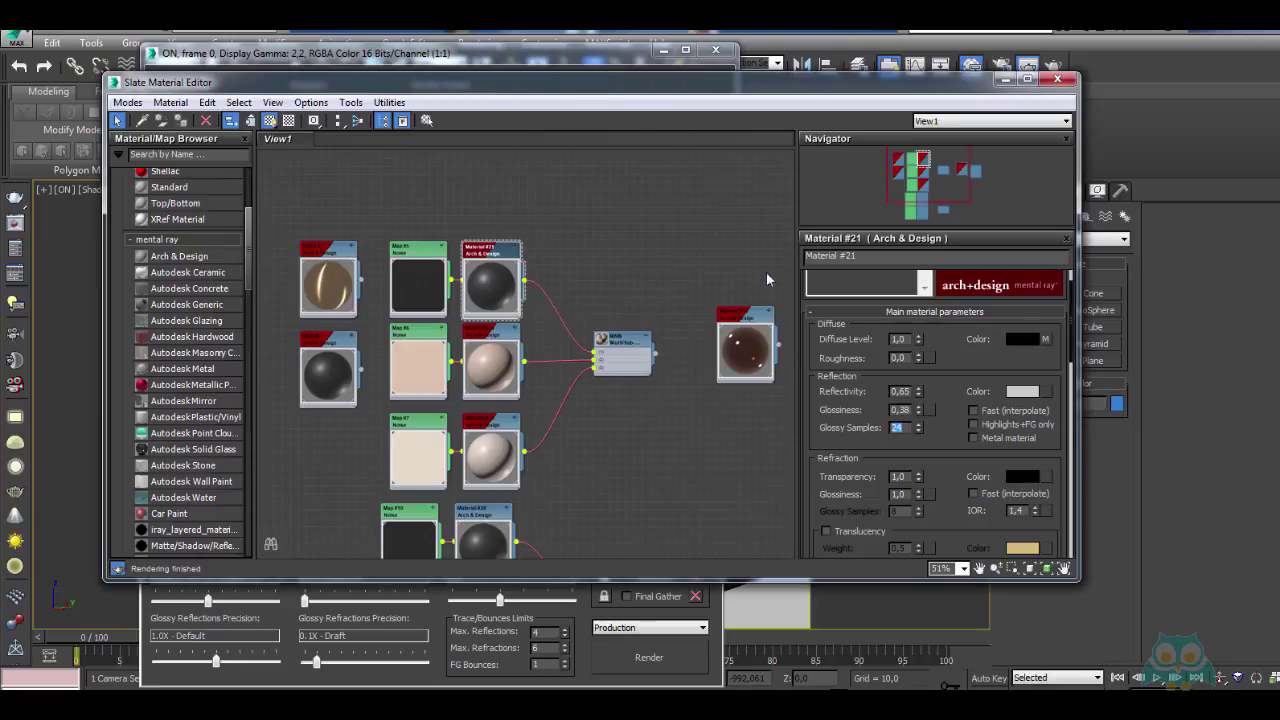
# Set the area to render back to View, and close the rendered image and the material editor
pyautogui.click(576, 74)
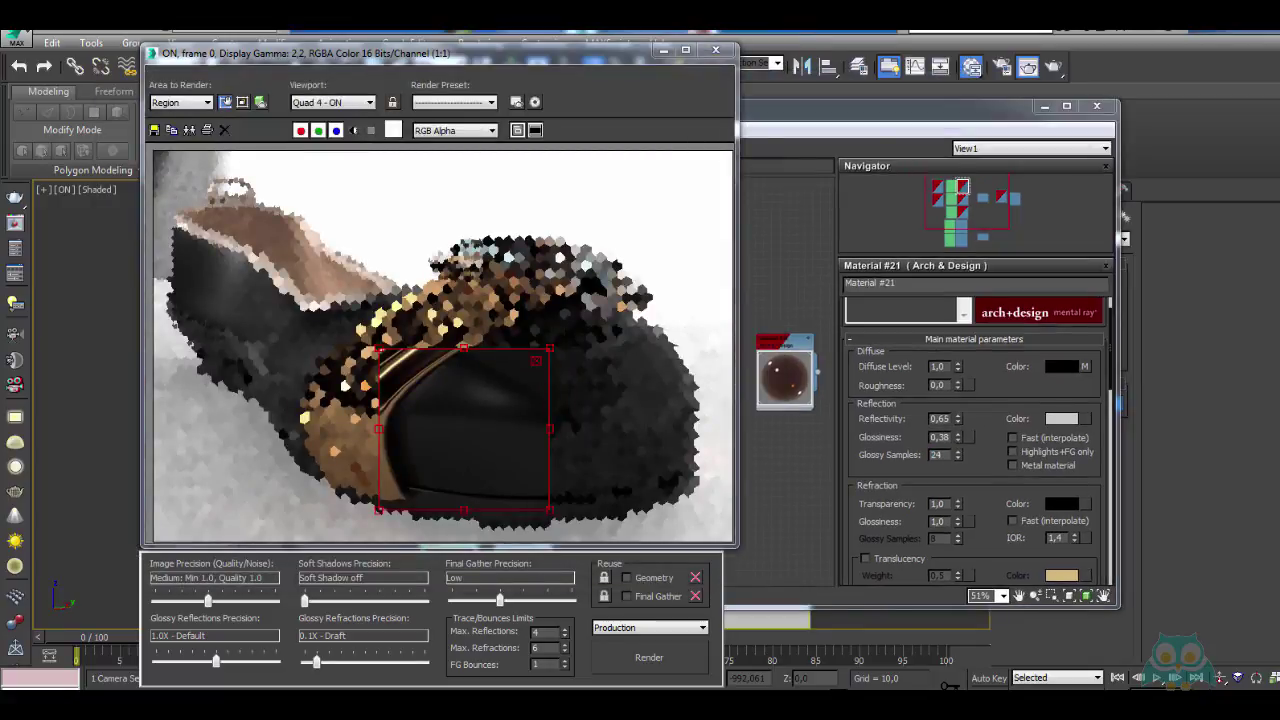
pyautogui.click(160, 105)
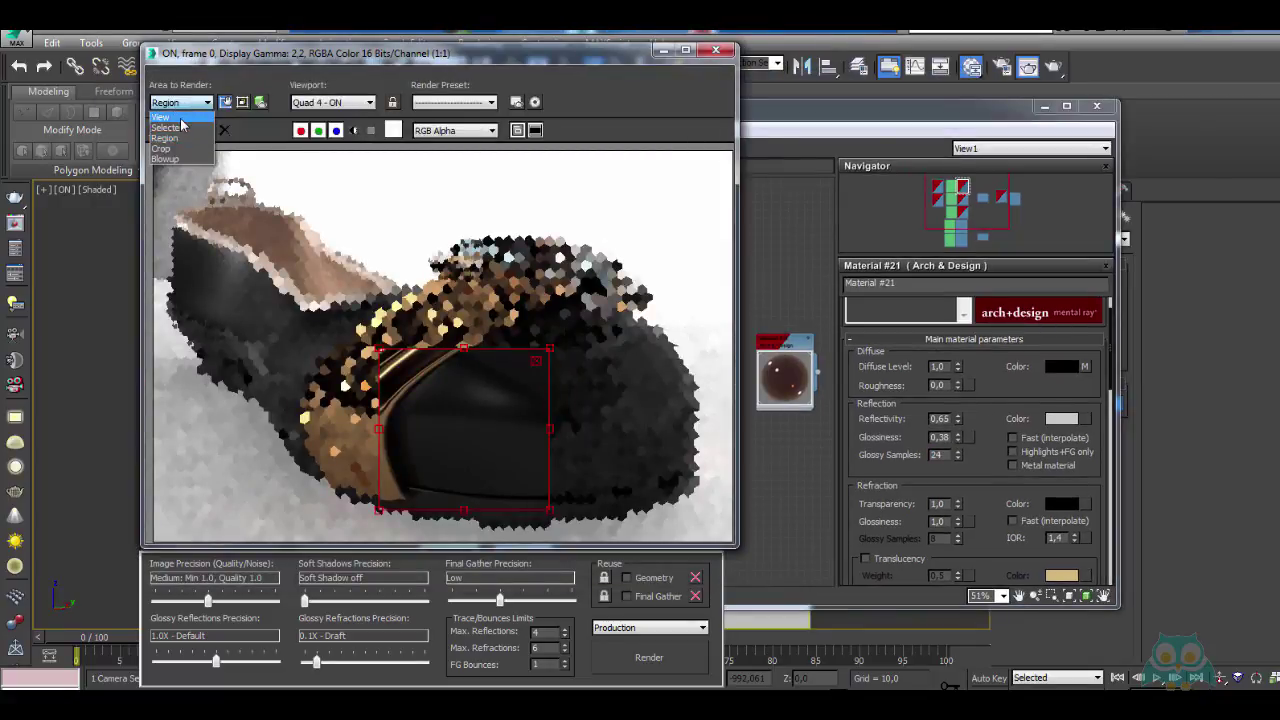
pyautogui.click(182, 118)
pyautogui.click(714, 51)
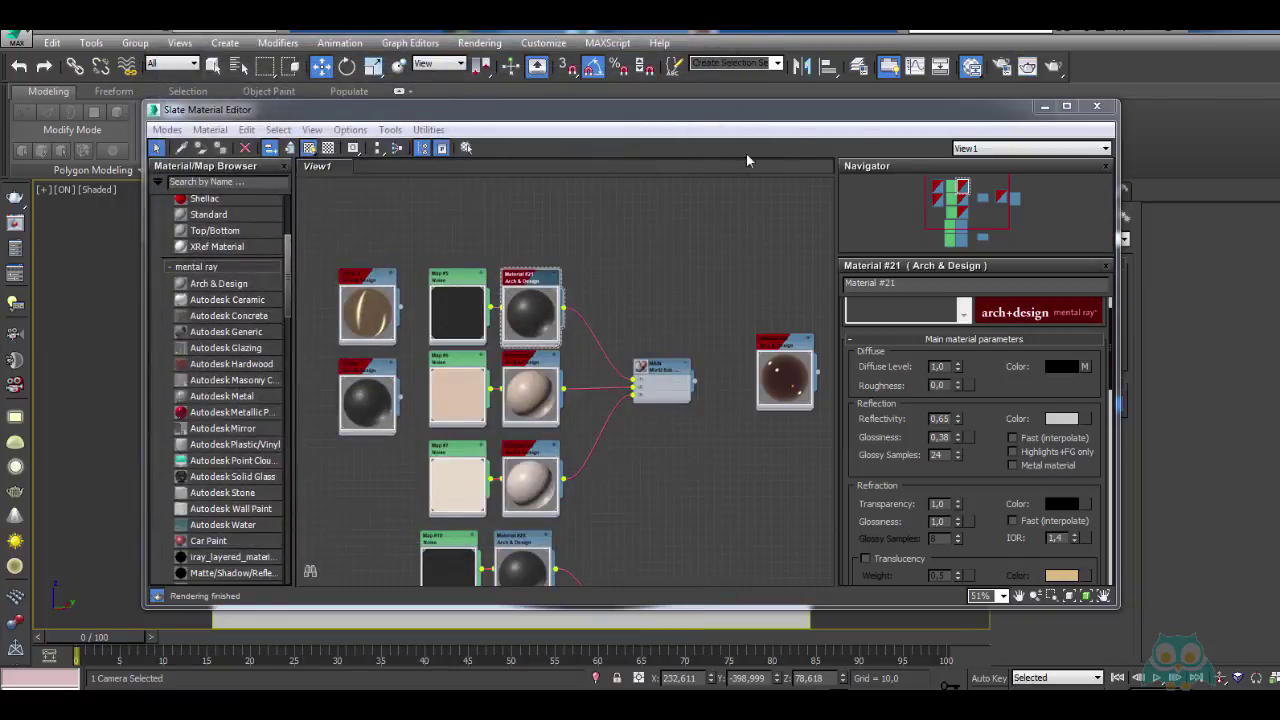
pyautogui.click(1096, 105)
# Move and turn the ON camera so it frames the shoe's heel and side opening up close
pyautogui.moveTo(320, 368); pyautogui.dragTo(338, 356, button='middle')
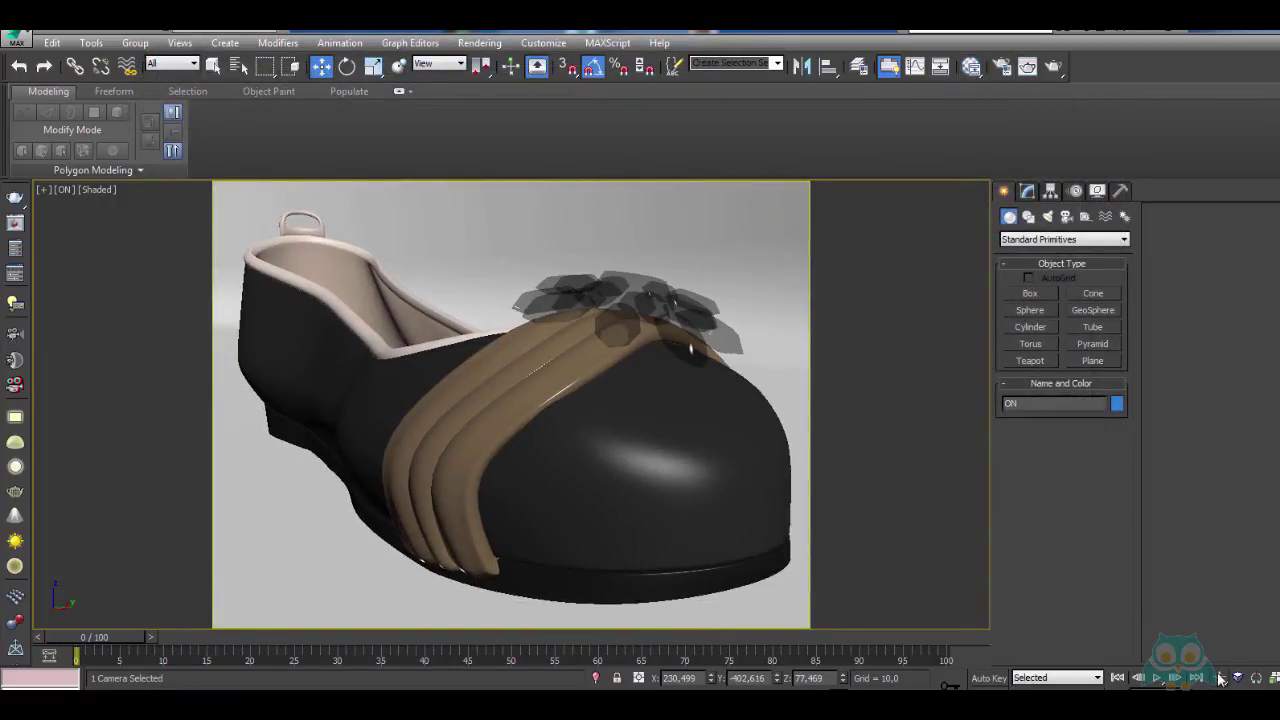
pyautogui.click(1219, 678)
pyautogui.moveTo(270, 337); pyautogui.dragTo(265, 321)
pyautogui.moveTo(224, 348); pyautogui.dragTo(392, 392, button='middle')
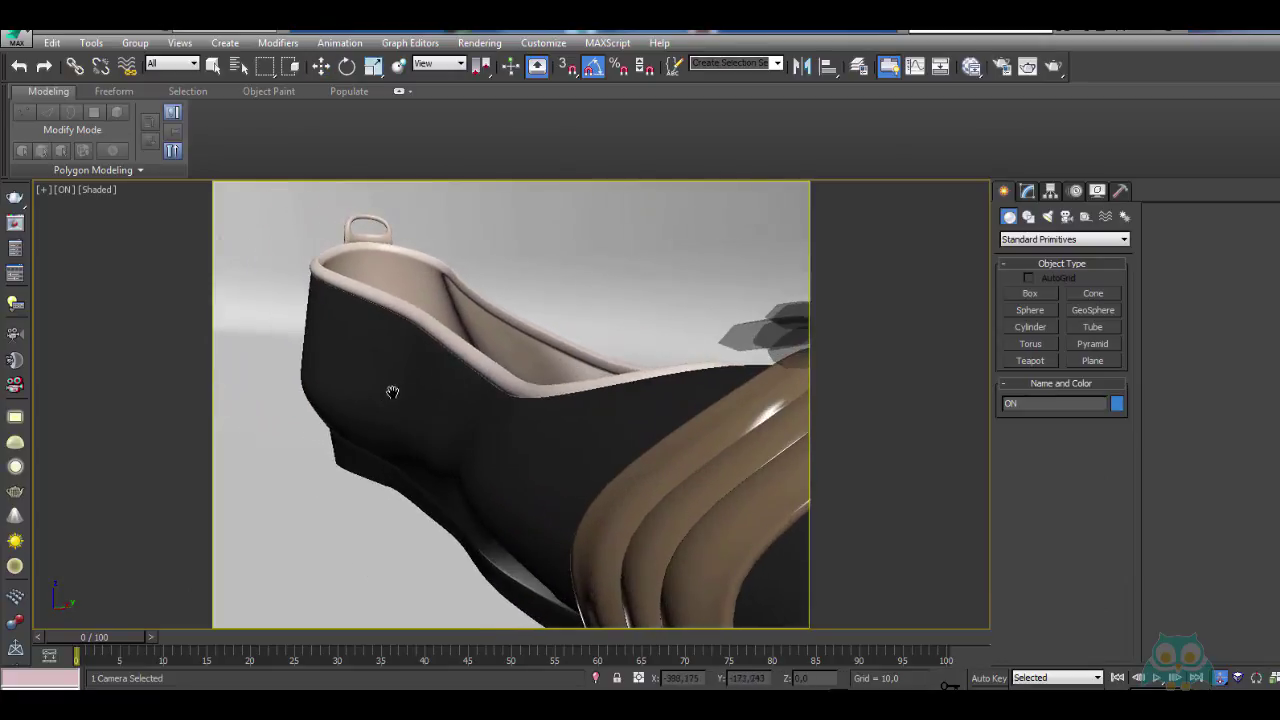
pyautogui.moveTo(373, 365); pyautogui.dragTo(329, 337)
pyautogui.moveTo(329, 337); pyautogui.dragTo(349, 381, button='middle')
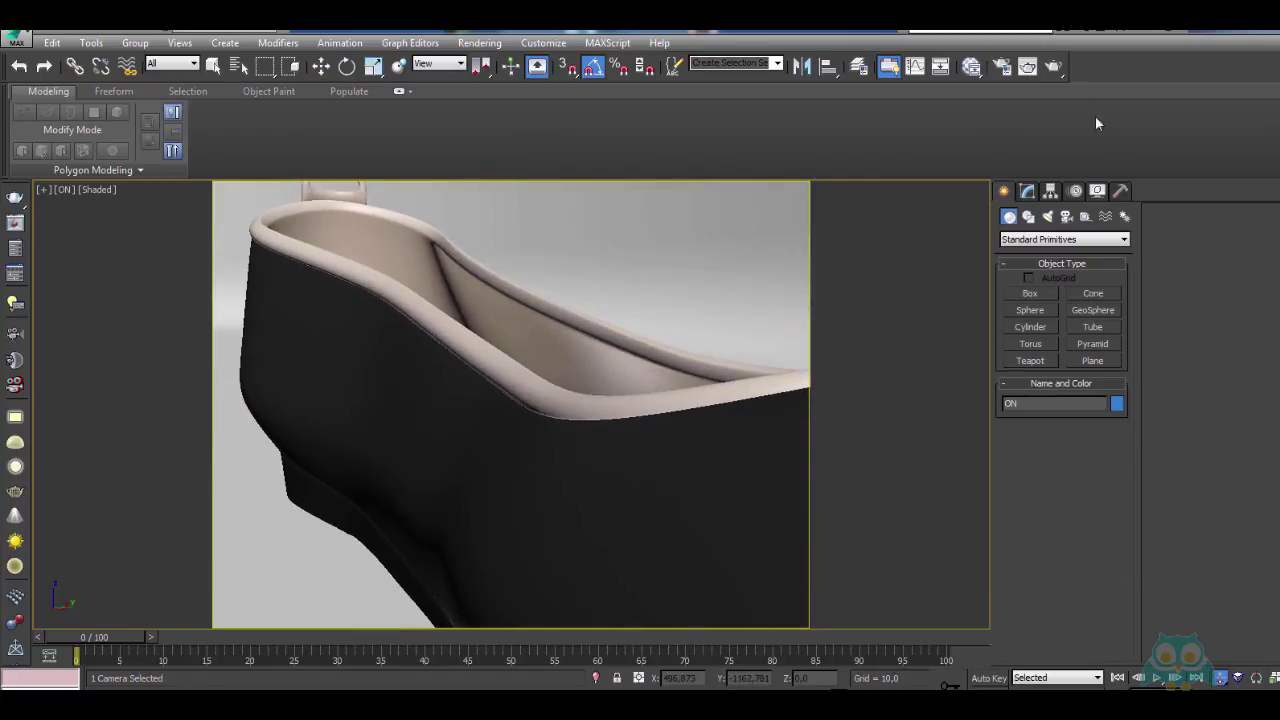
# Preview the heel view with a test render, cancel it during final gather and close the rendered image
pyautogui.click(1053, 67)
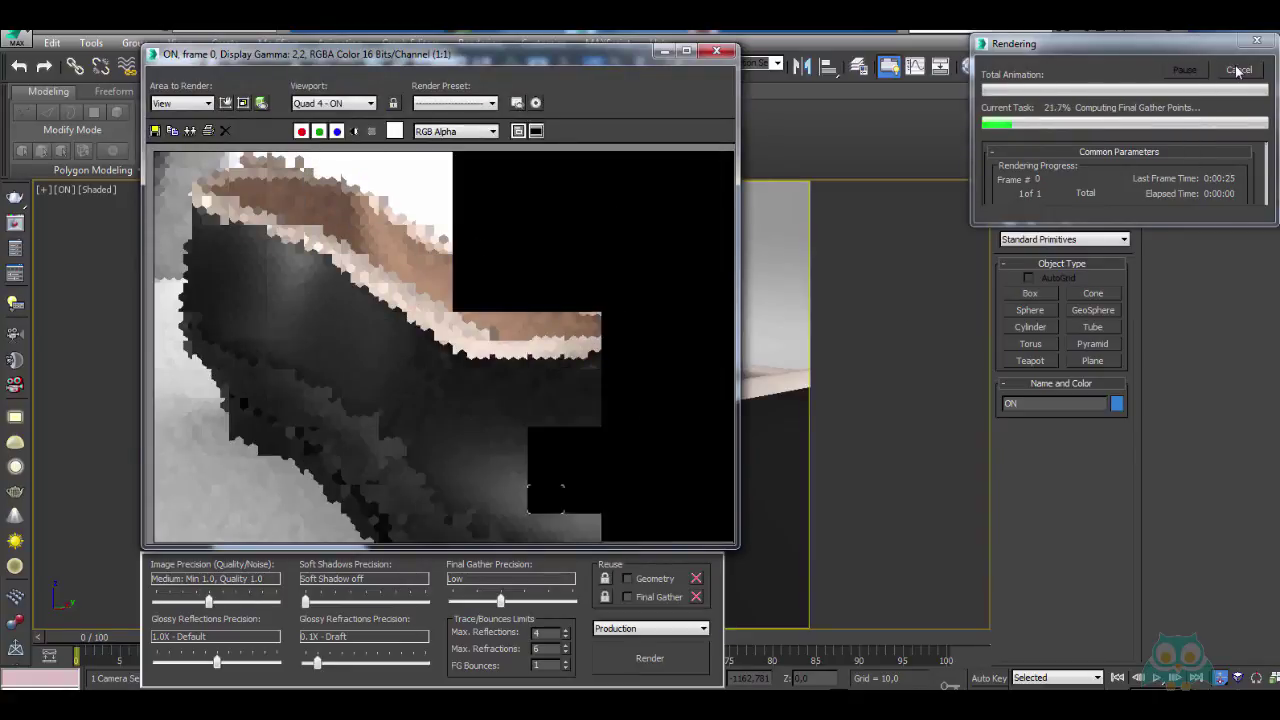
pyautogui.press('Escape')
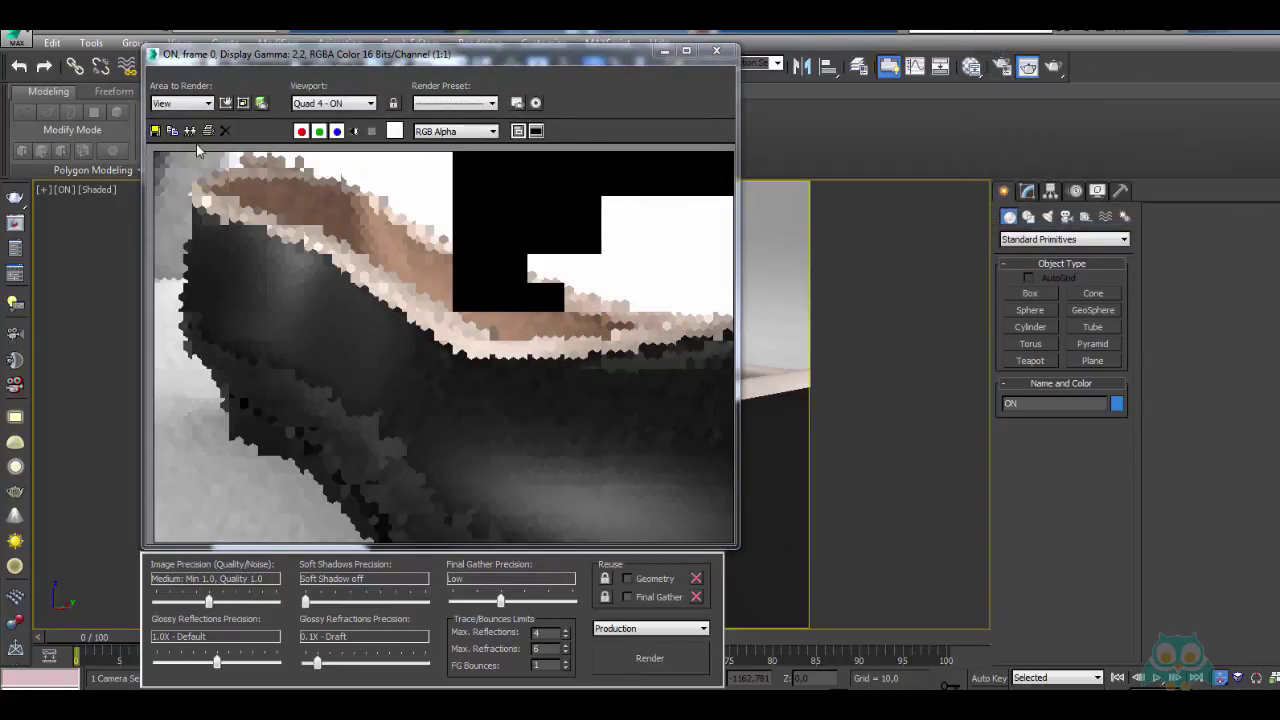
pyautogui.click(716, 50)
# Reframe the ON camera more tightly on the heel's black outer side, and start and cancel a render of it
pyautogui.moveTo(257, 318); pyautogui.dragTo(397, 337, button='middle')
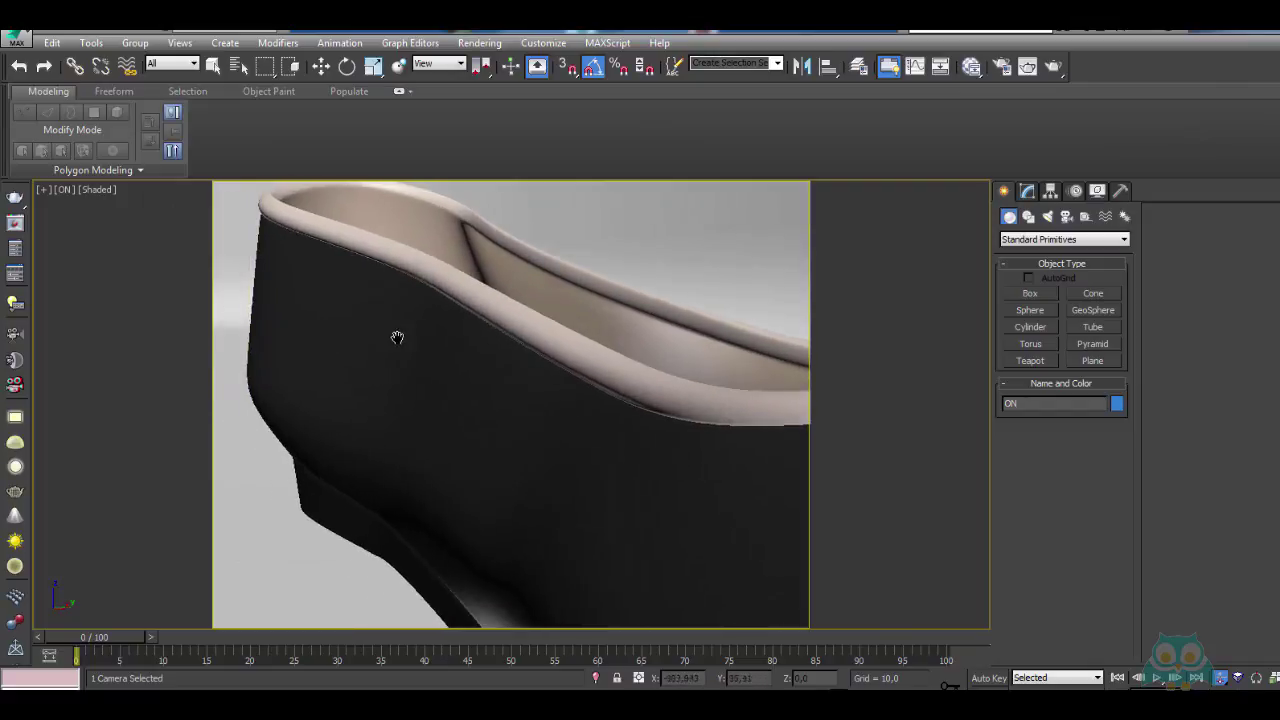
pyautogui.moveTo(397, 337); pyautogui.dragTo(374, 311)
pyautogui.click(1052, 67)
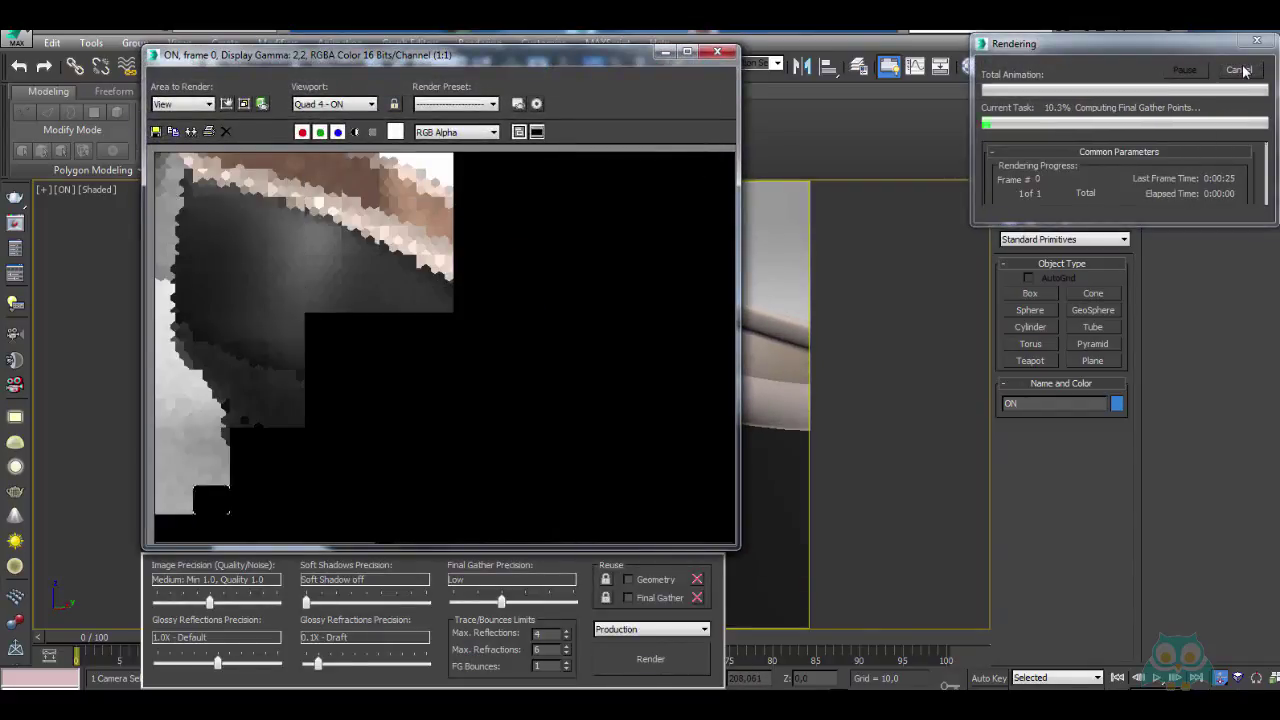
pyautogui.press('Escape')
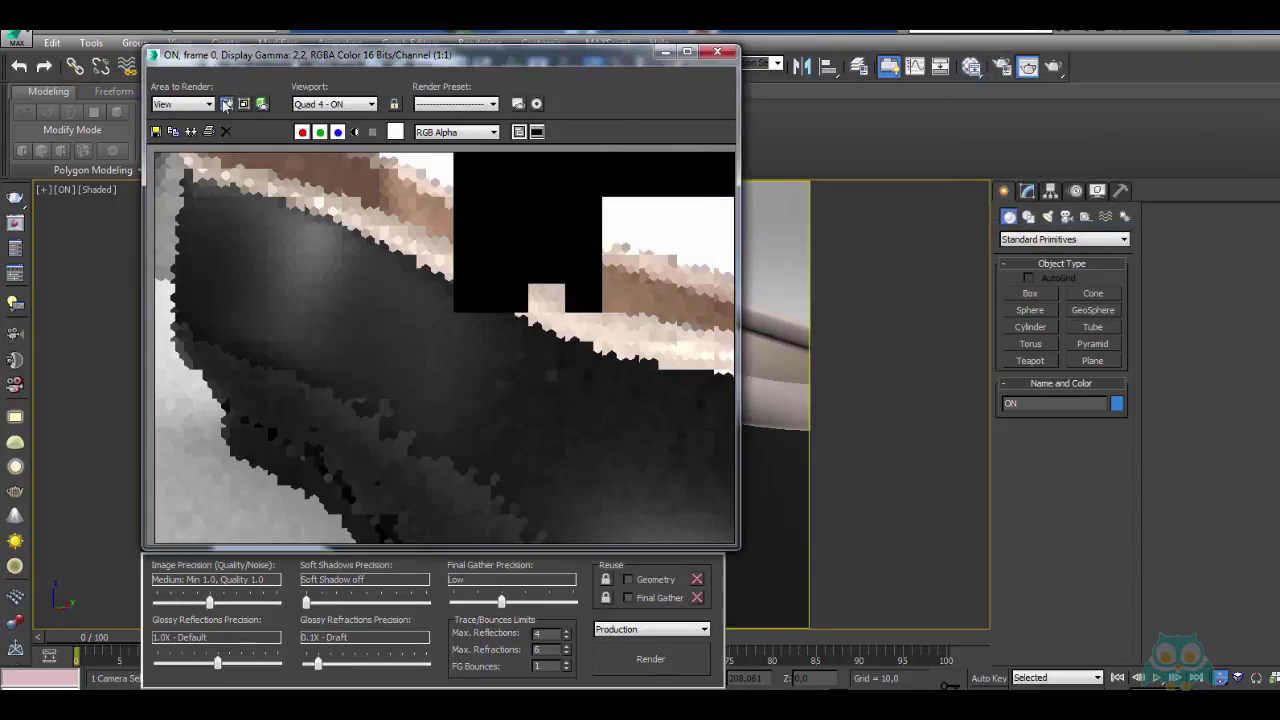
# Place and enlarge a render region over the heel's black side and rim, and render that region
pyautogui.click(227, 104)
pyautogui.moveTo(392, 423); pyautogui.dragTo(225, 264)
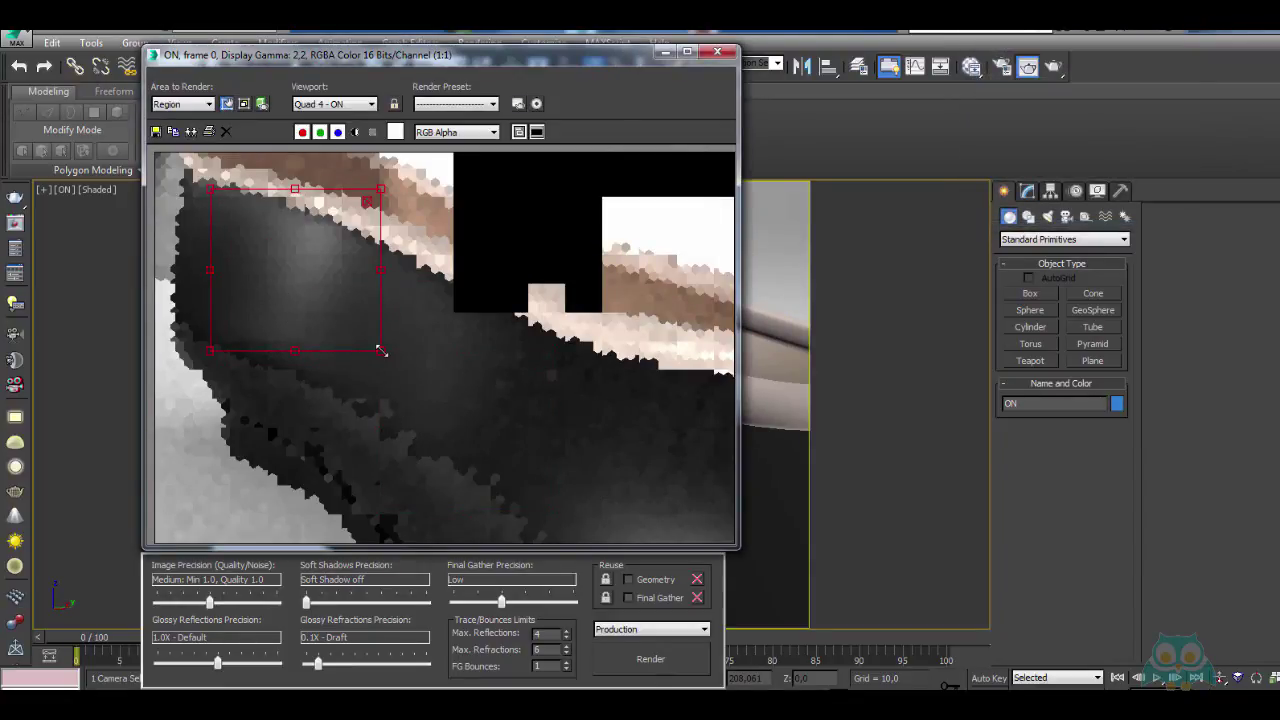
pyautogui.moveTo(381, 350); pyautogui.dragTo(476, 433)
pyautogui.click(650, 659)
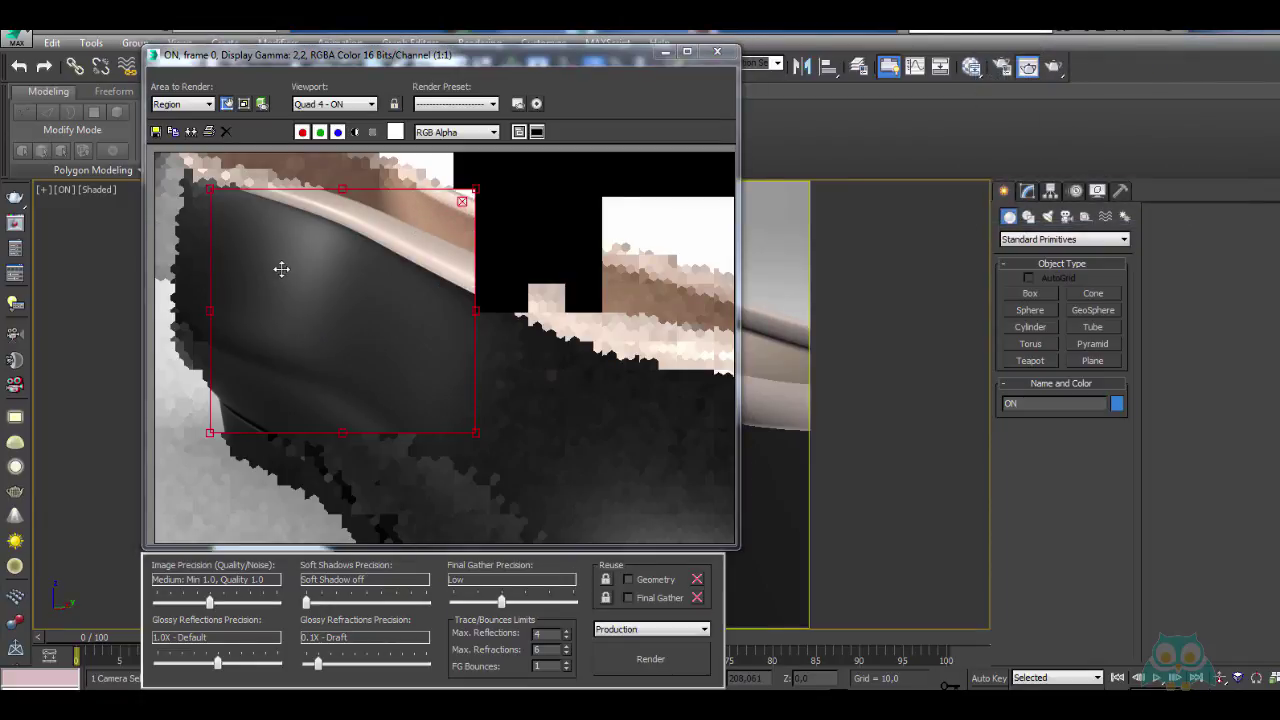
# Switch the area to render from Region to View and close the rendered heel image
pyautogui.click(183, 98)
pyautogui.click(172, 114)
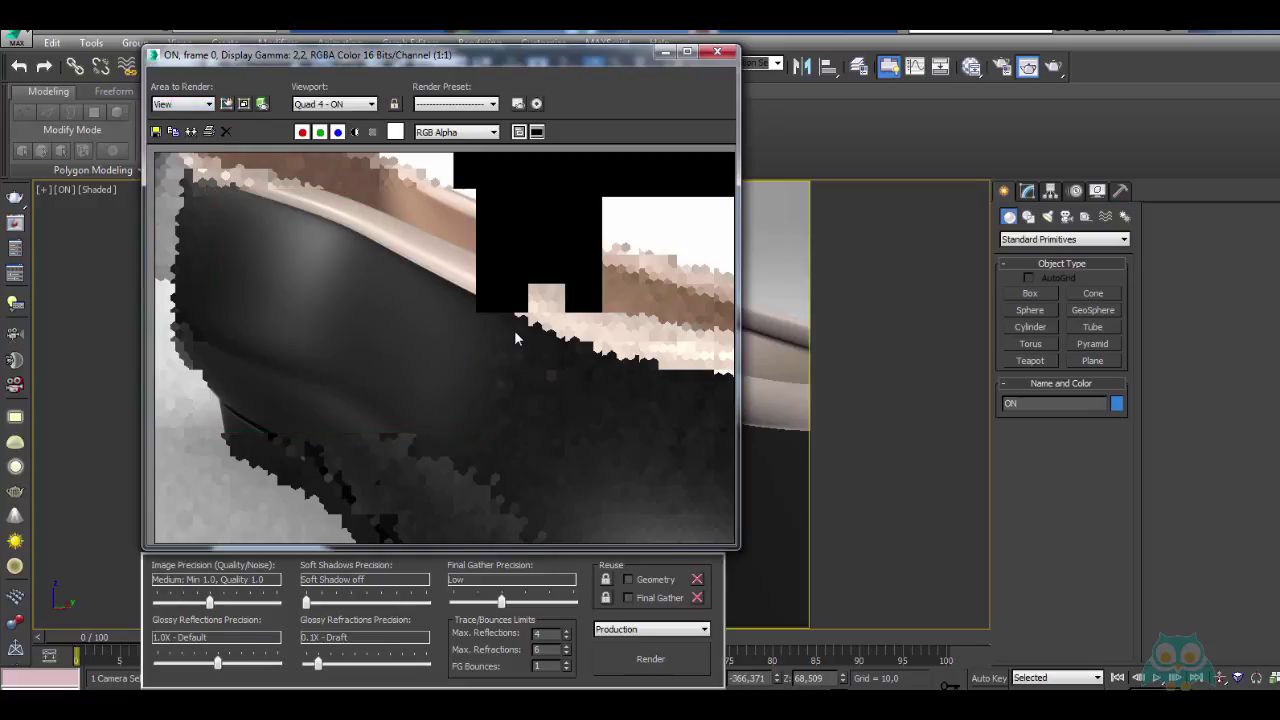
pyautogui.click(717, 51)
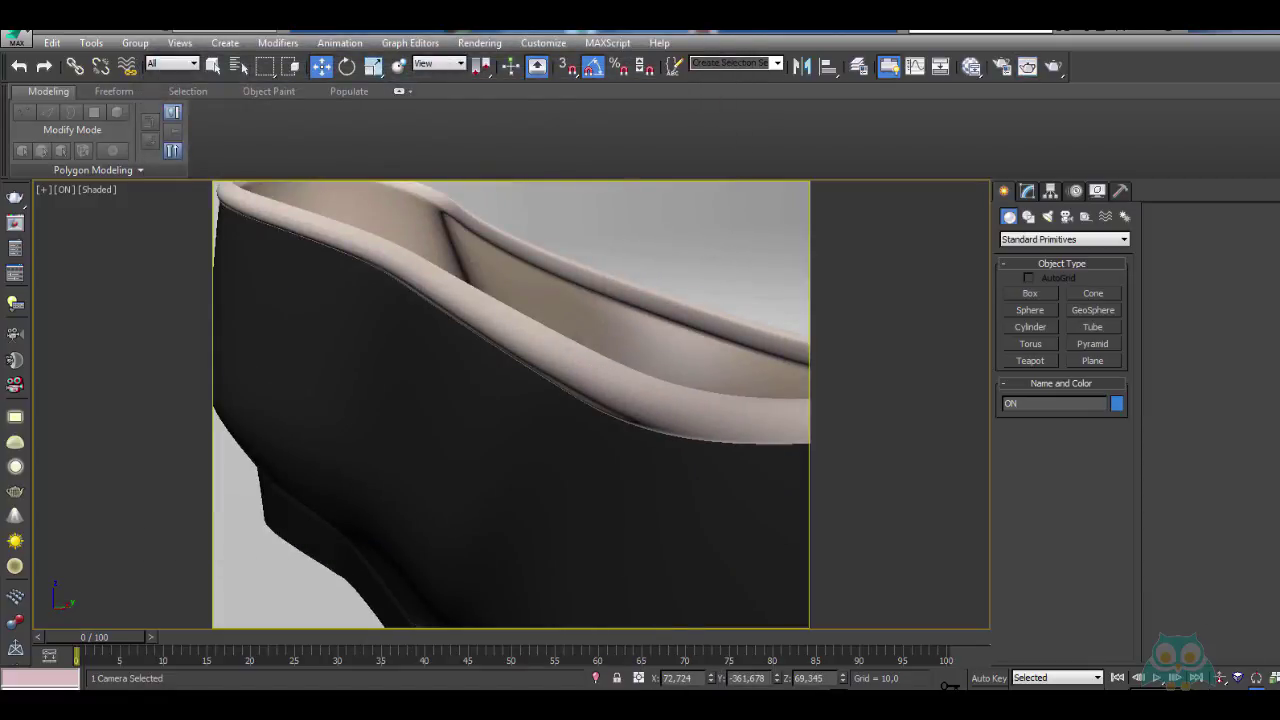
# Orbit and pan the ON camera to look down into the shoe at the insole, and start and cancel a test render
pyautogui.keyDown('alt'); pyautogui.moveTo(557, 382); pyautogui.dragTo(523, 389, button='middle'); pyautogui.keyUp('alt')
pyautogui.moveTo(629, 322); pyautogui.dragTo(431, 346, button='middle')
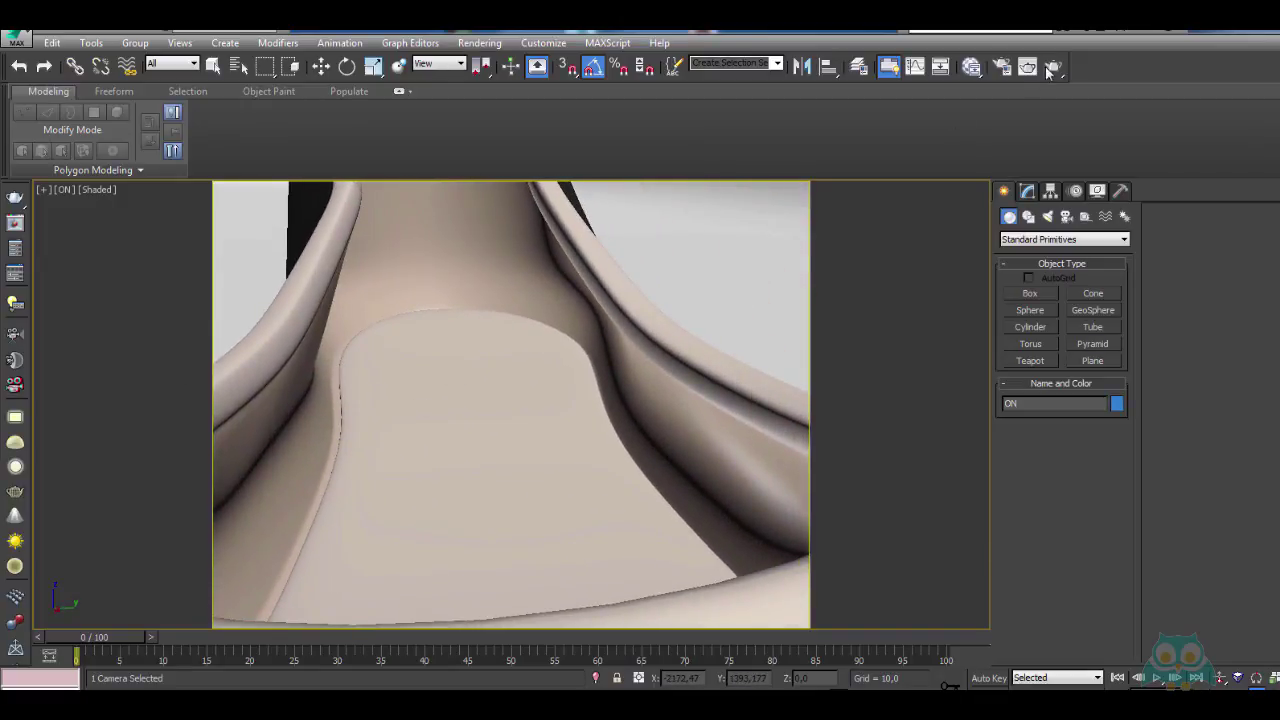
pyautogui.click(1050, 67)
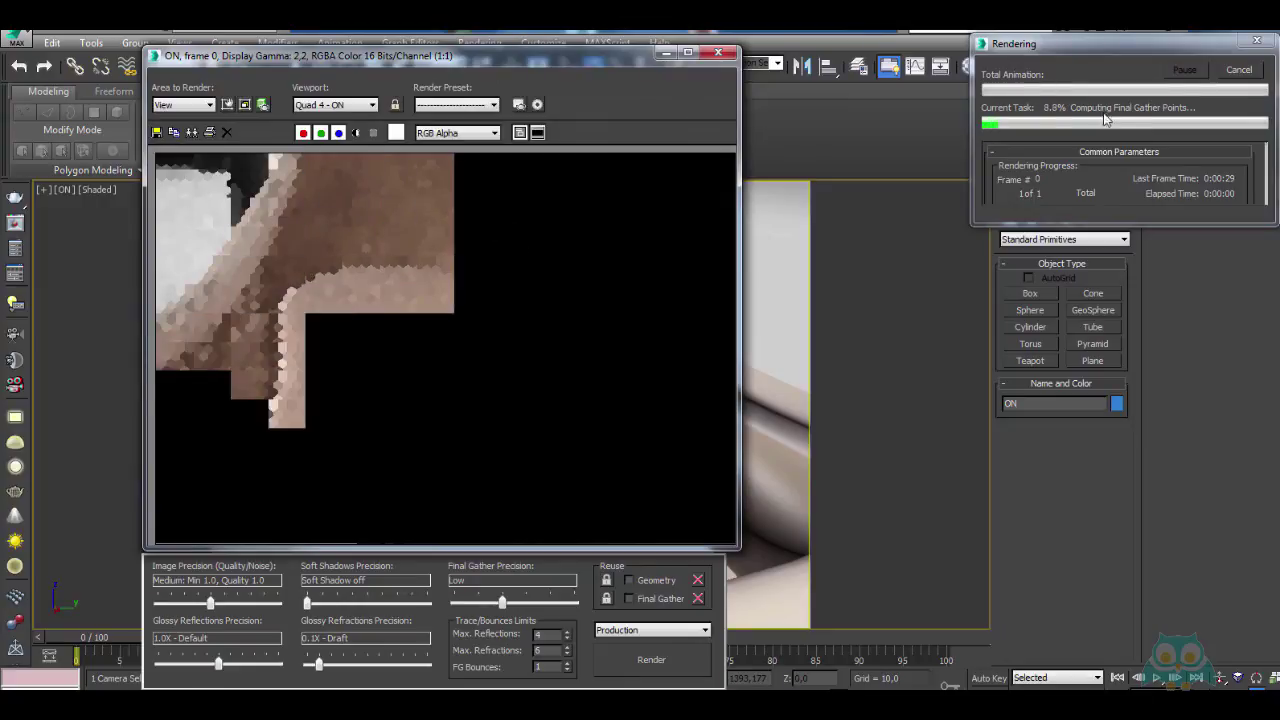
pyautogui.click(1243, 72)
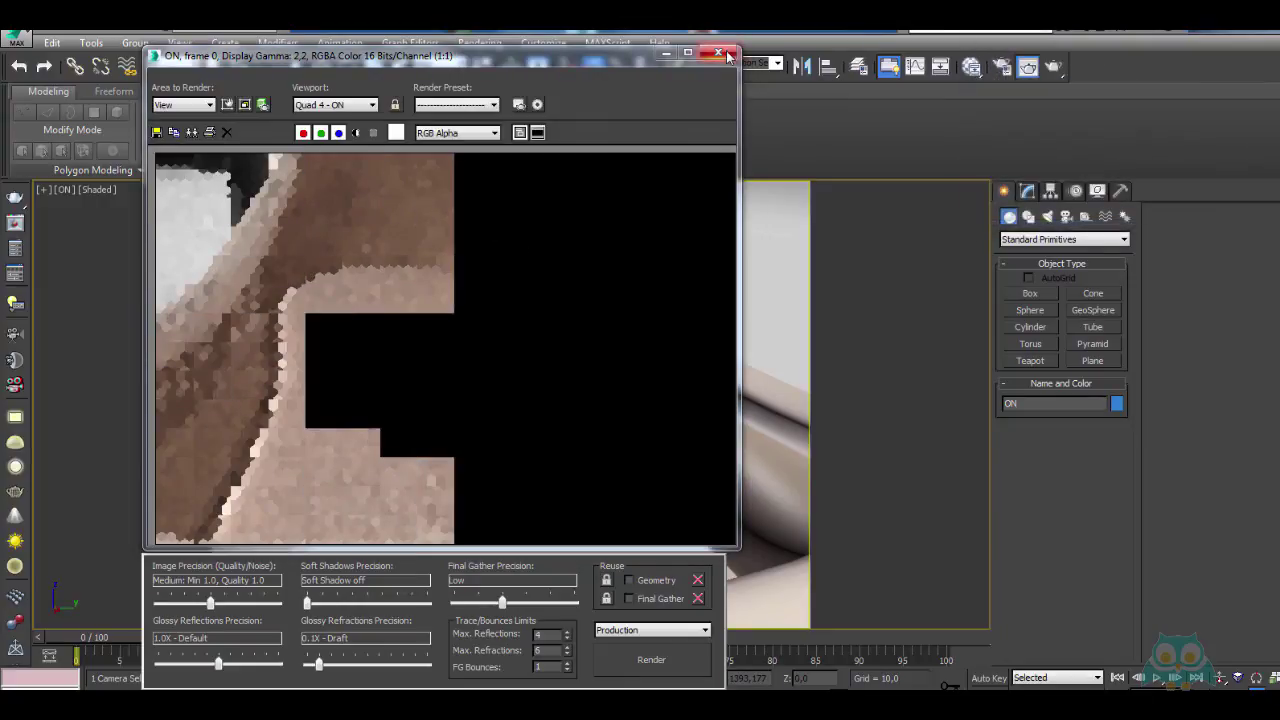
pyautogui.click(728, 56)
# Pan the ON camera along the insole, start and cancel a render, and render a widened region over the insole's heel end and rims
pyautogui.moveTo(451, 263); pyautogui.dragTo(451, 423, button='middle')
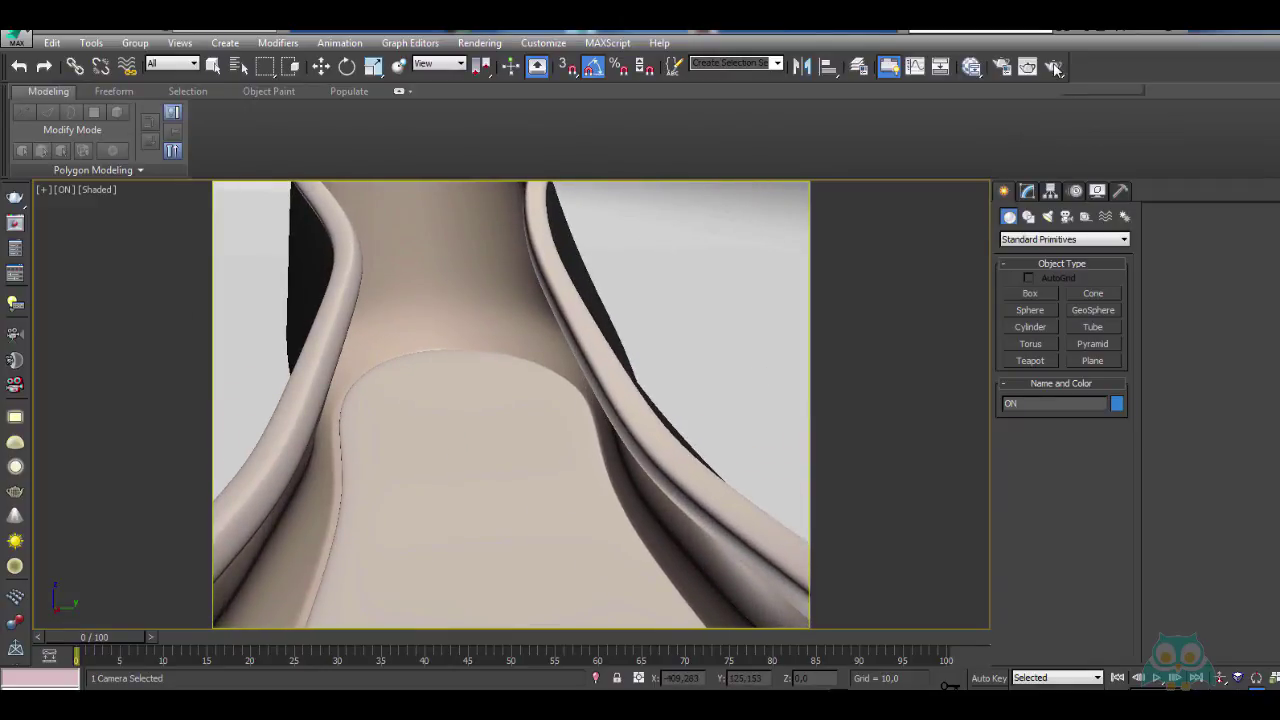
pyautogui.click(1055, 67)
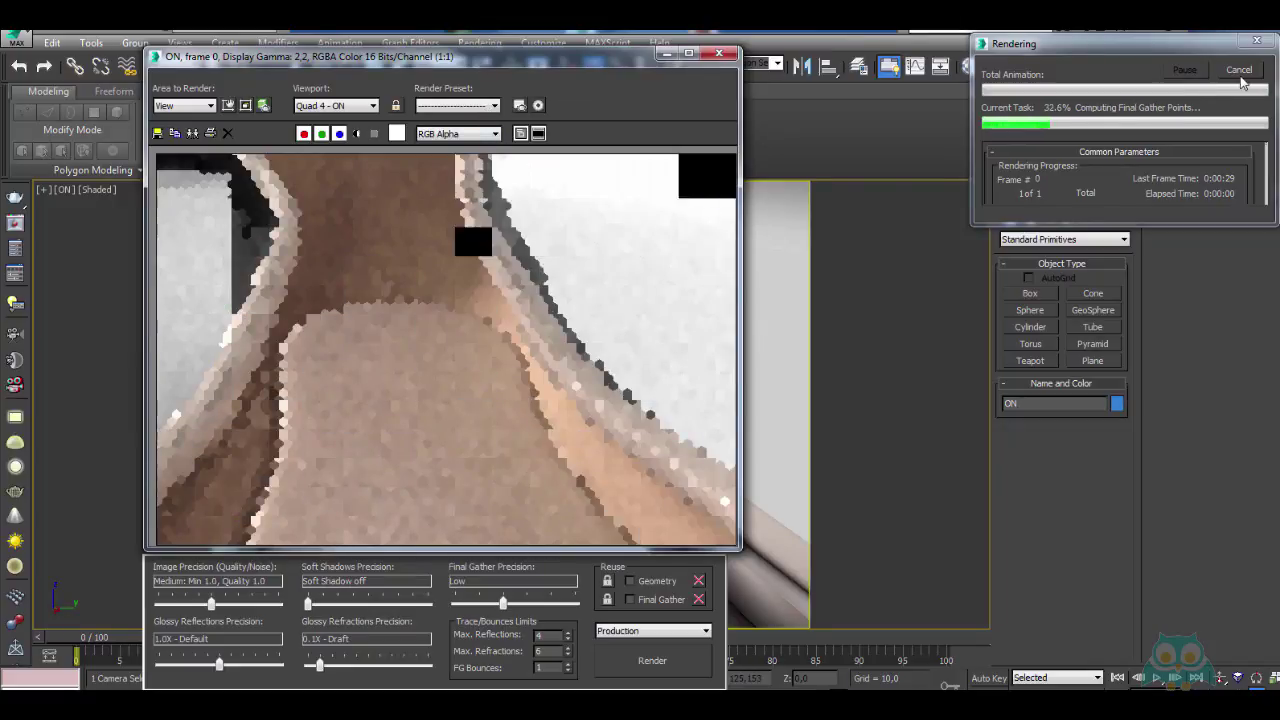
pyautogui.click(162, 133)
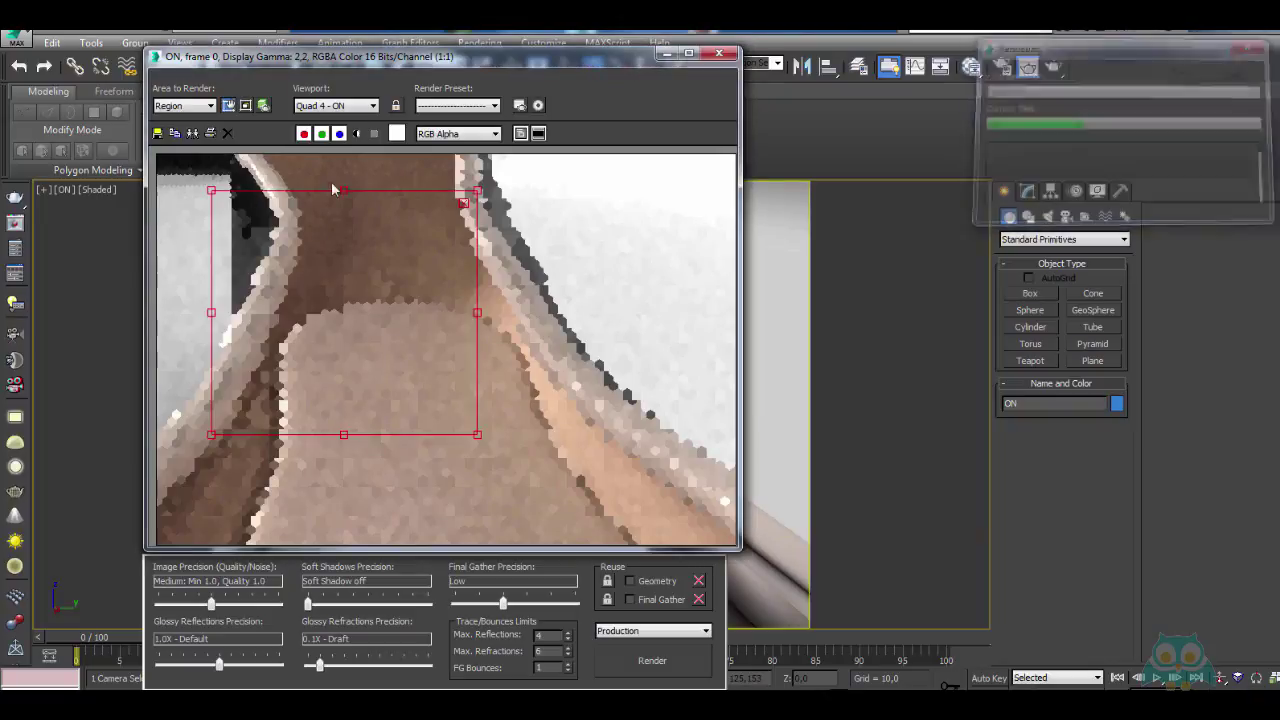
pyautogui.moveTo(408, 267); pyautogui.dragTo(409, 228)
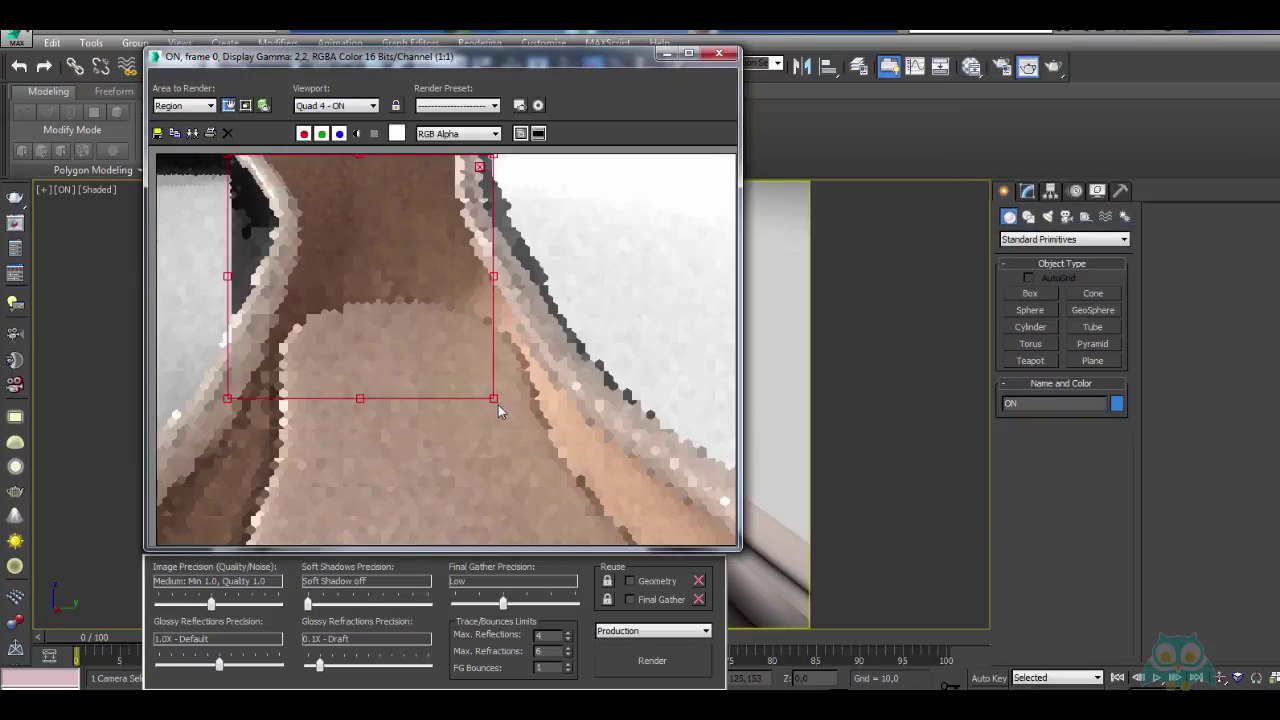
pyautogui.moveTo(494, 399); pyautogui.dragTo(586, 396)
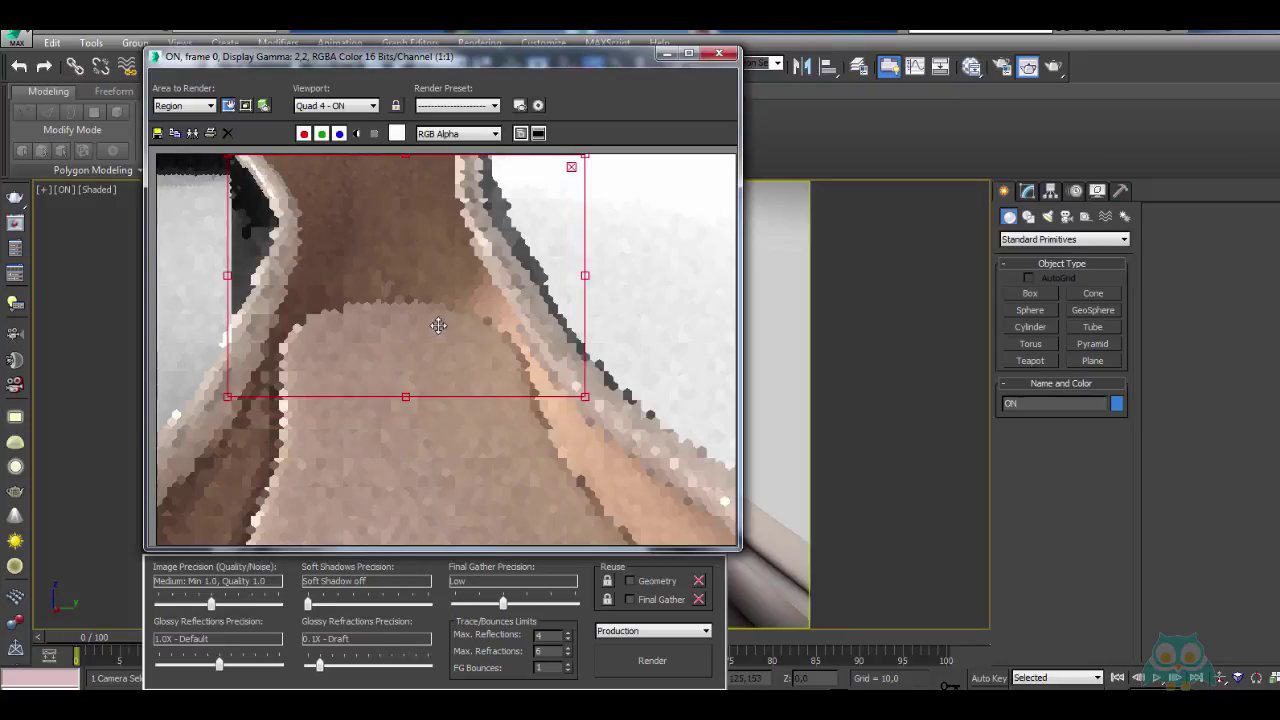
pyautogui.moveTo(443, 321); pyautogui.dragTo(428, 325)
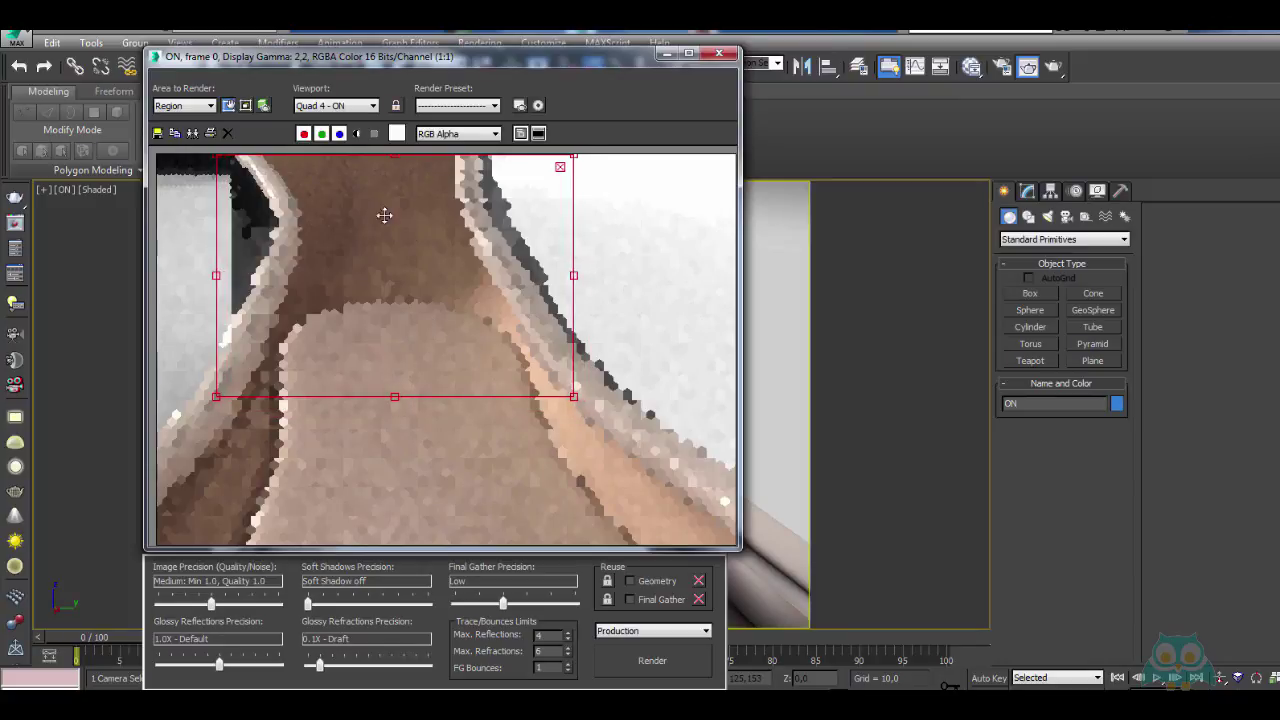
pyautogui.click(662, 660)
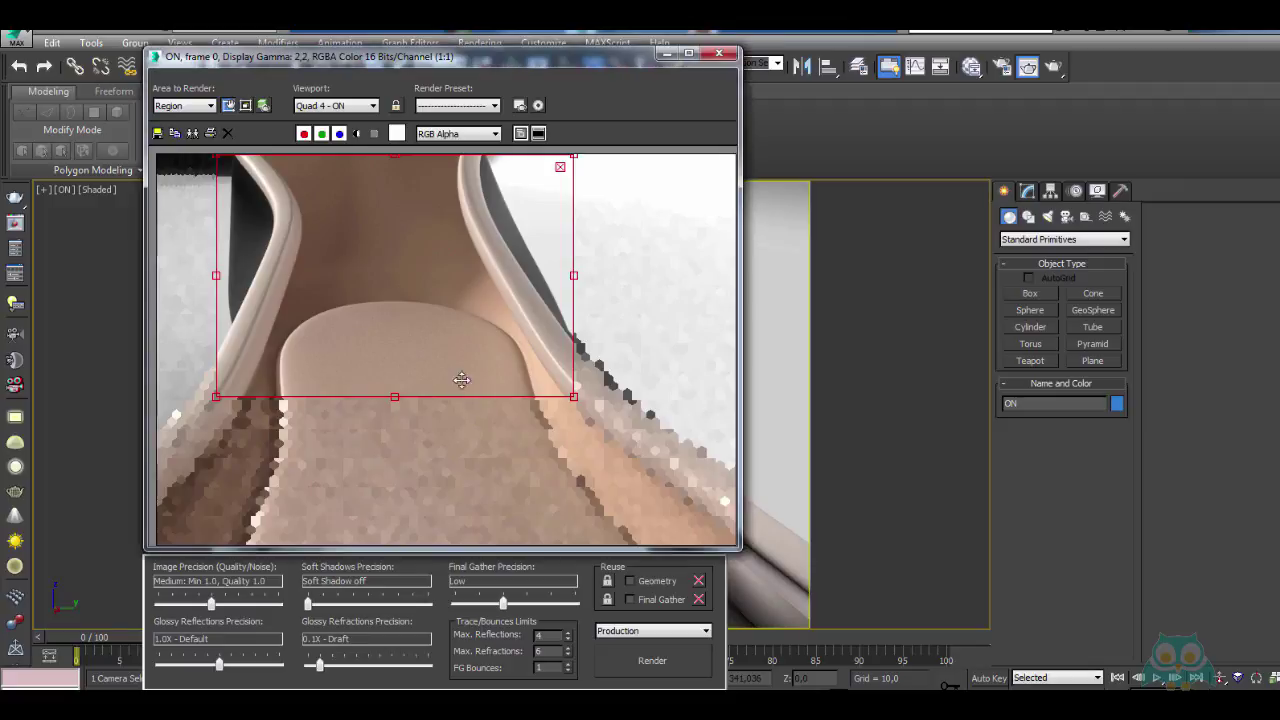
# Set the area to render back to View and close the rendered insole image
pyautogui.click(195, 106)
pyautogui.click(172, 118)
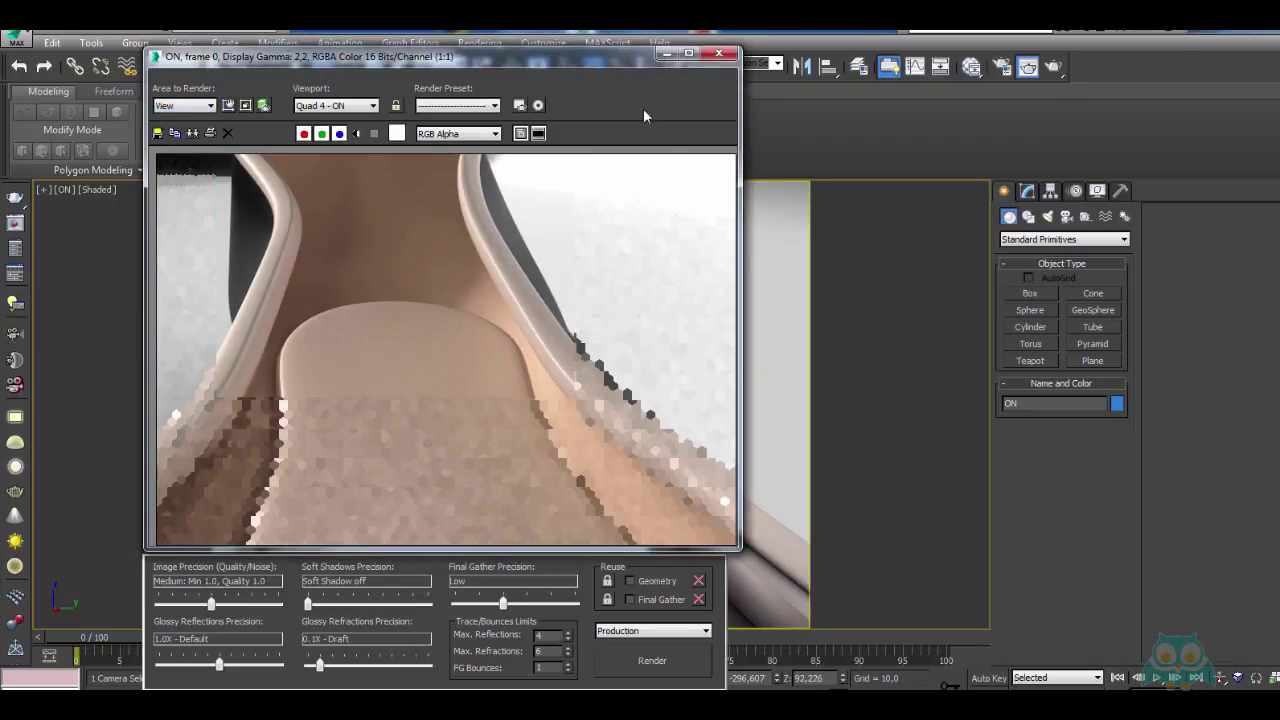
pyautogui.click(719, 55)
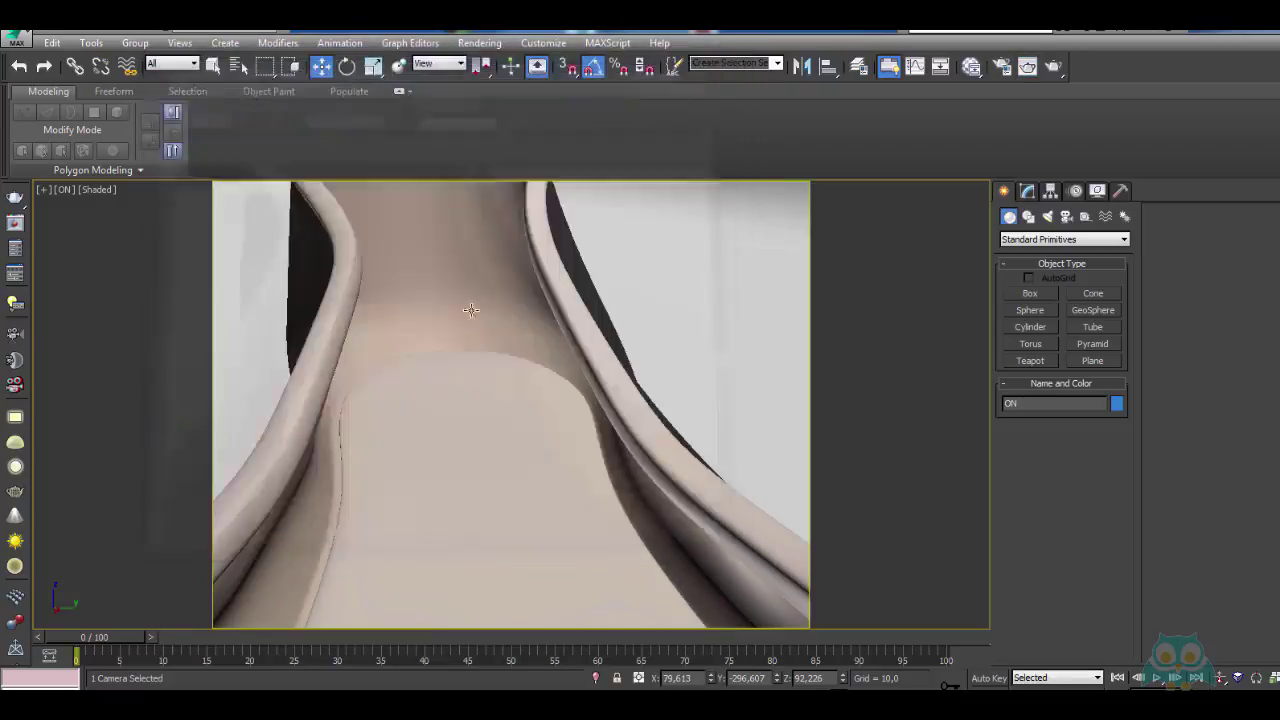
# Orbit the ON camera toward the inner heel lining and one rim, and start and cancel a test render
pyautogui.click(1221, 678)
pyautogui.moveTo(457, 329); pyautogui.dragTo(422, 372)
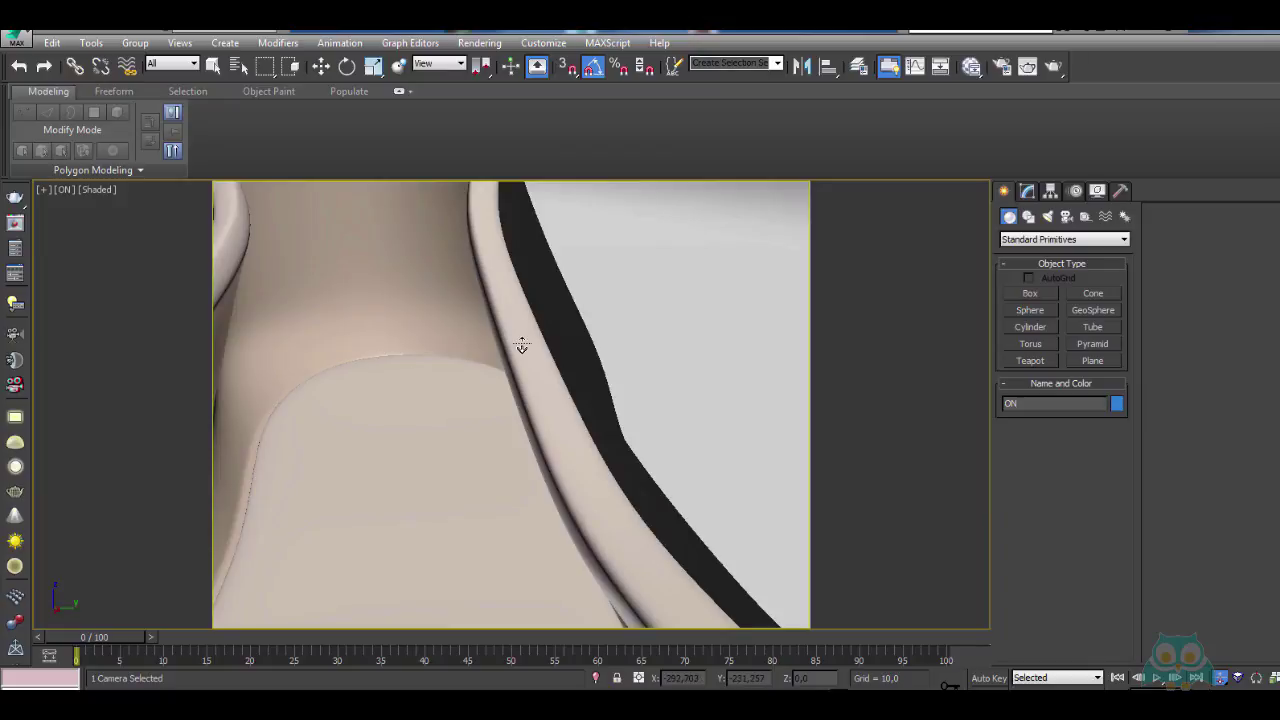
pyautogui.moveTo(522, 345); pyautogui.dragTo(571, 414)
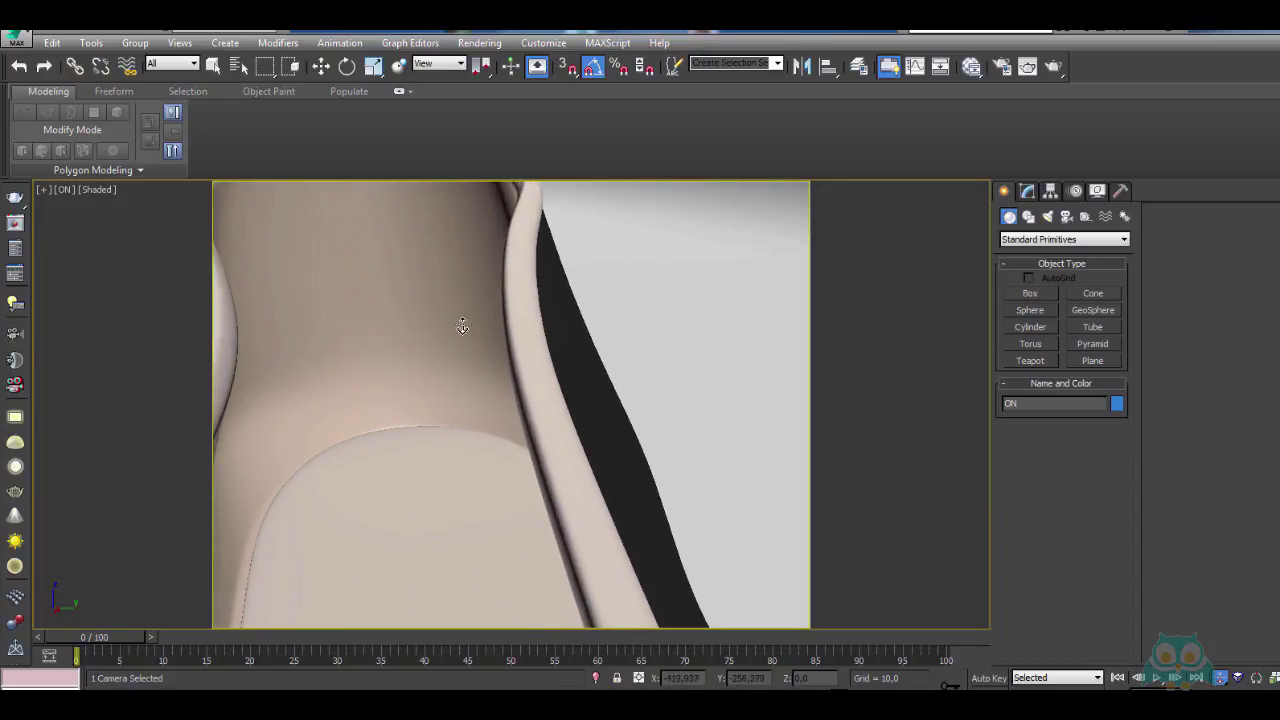
pyautogui.moveTo(462, 326); pyautogui.dragTo(483, 298)
pyautogui.click(1055, 67)
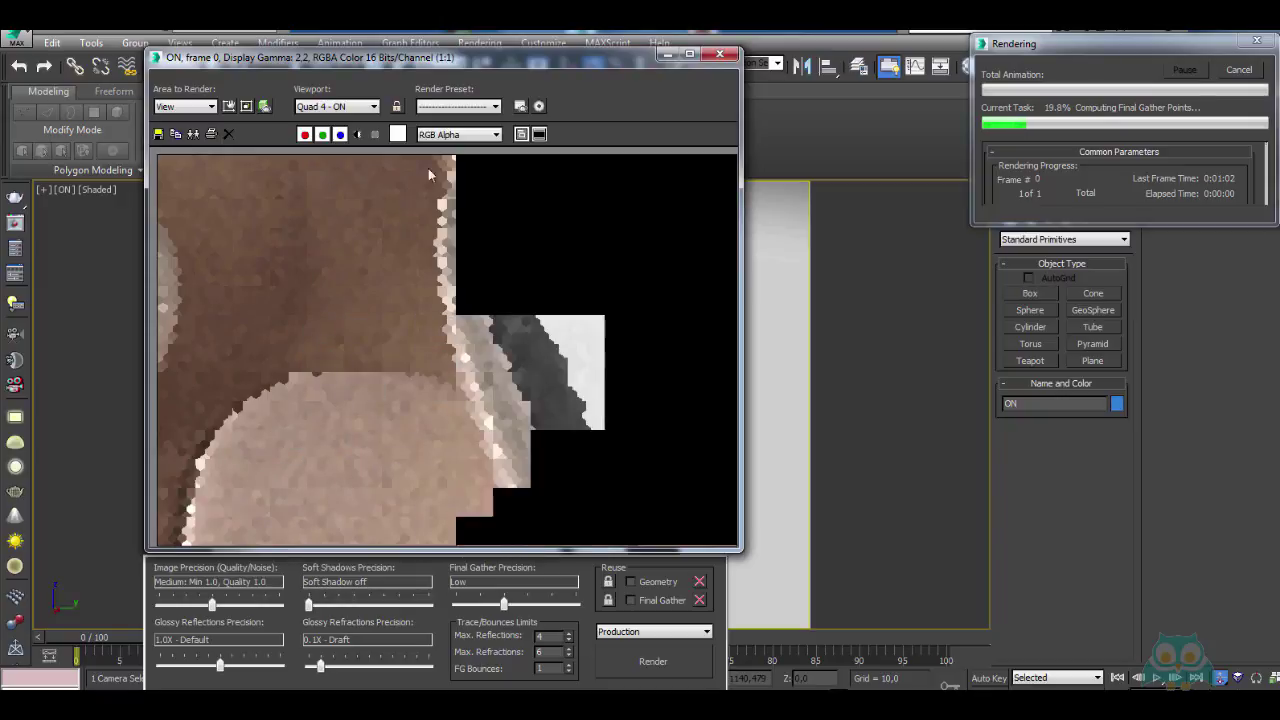
pyautogui.click(1239, 71)
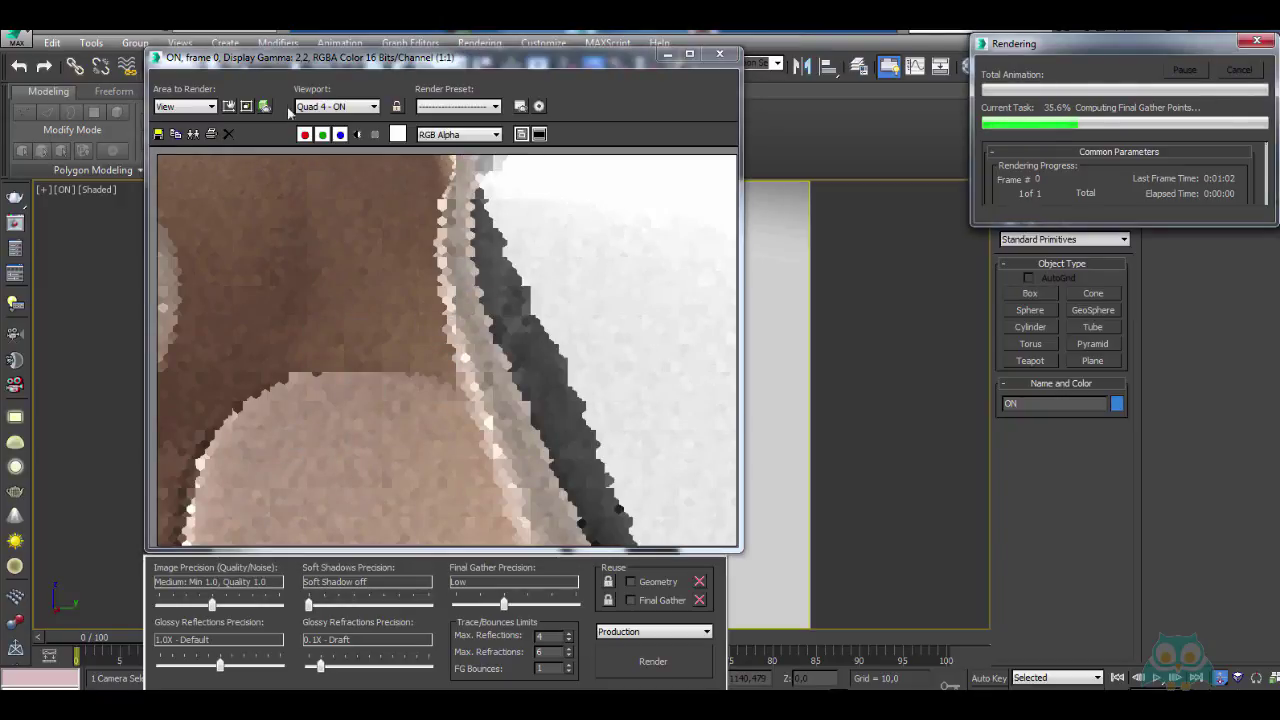
# Move and narrow the render region over the inner lining and rim, render it, and set the area to render back to View
pyautogui.click(228, 108)
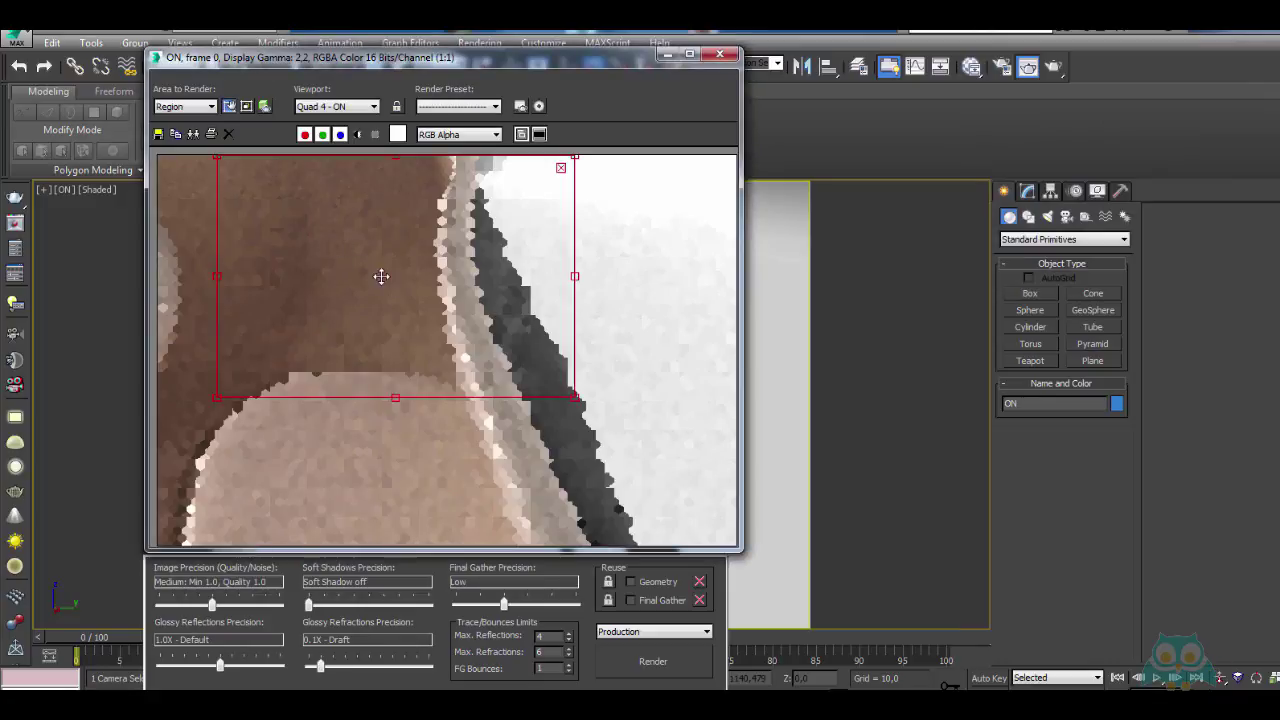
pyautogui.moveTo(380, 274); pyautogui.dragTo(376, 316)
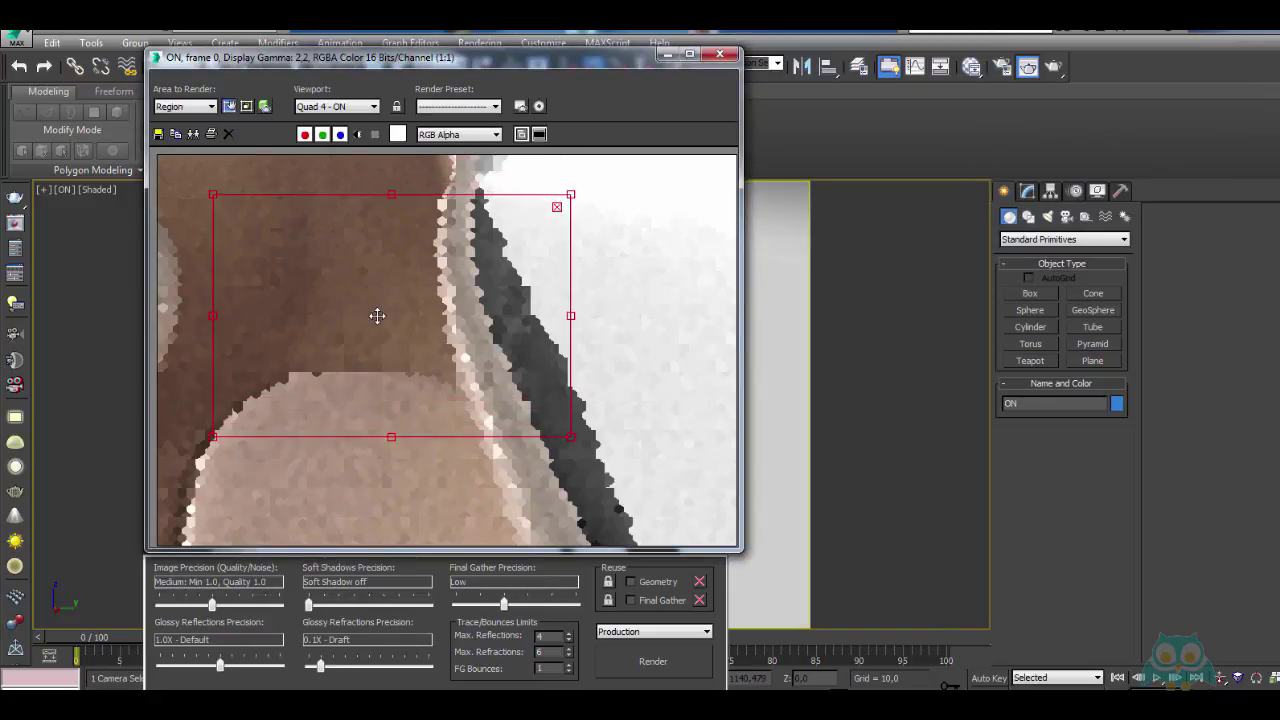
pyautogui.moveTo(572, 437); pyautogui.dragTo(493, 427)
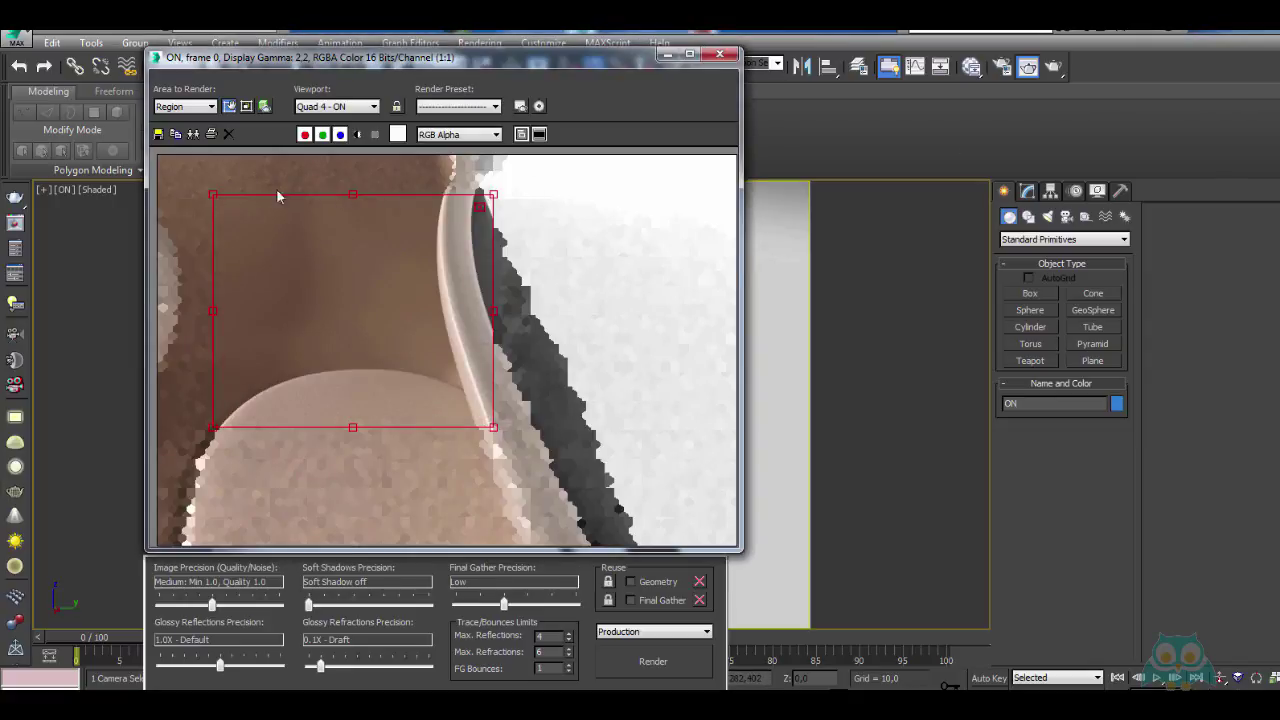
pyautogui.click(190, 107)
pyautogui.click(175, 120)
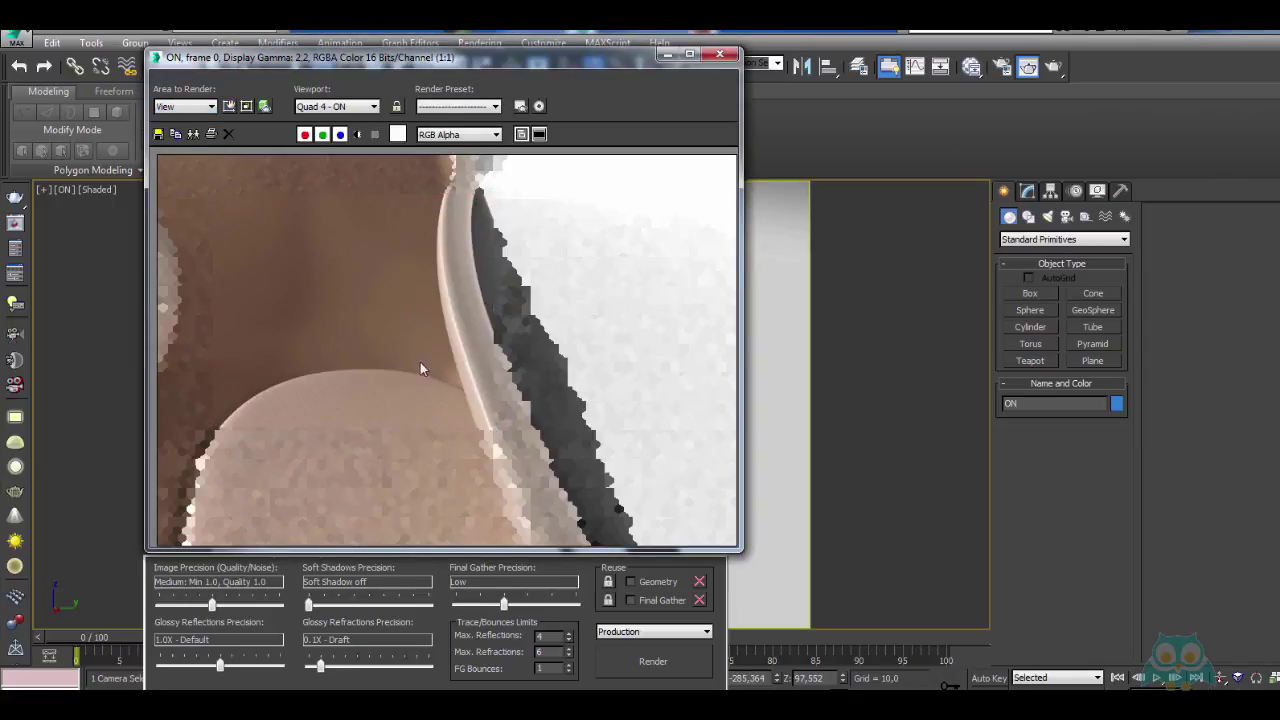
# Examine the rendered insole edge and rim up close at up to 4:1 zoom, and close the rendered image
pyautogui.scroll(1, 311, 400)
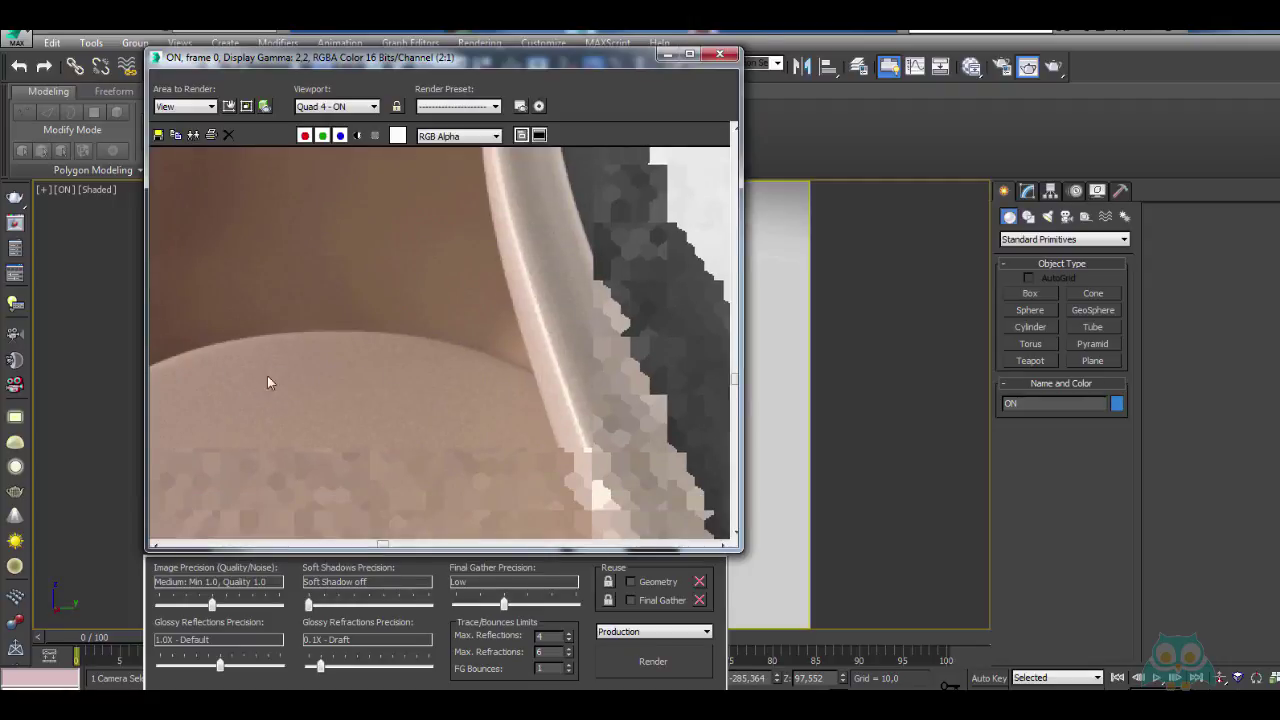
pyautogui.scroll(1, 455, 320)
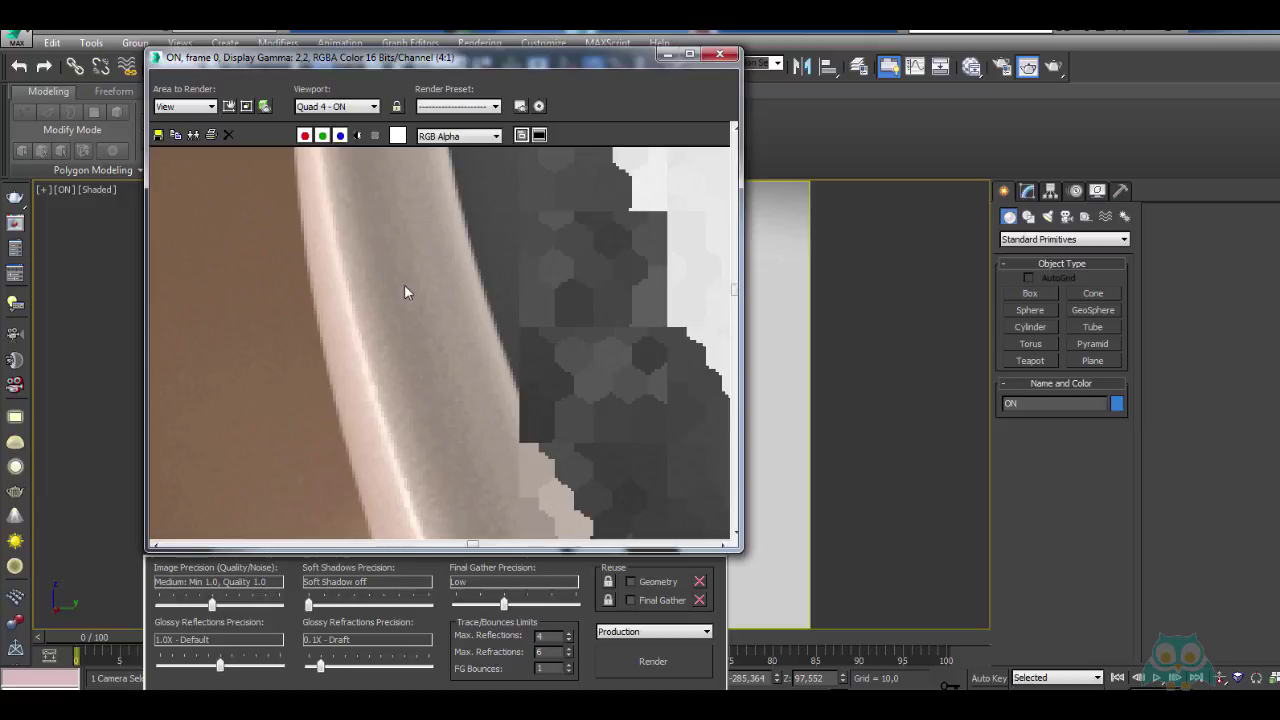
pyautogui.scroll(-1, 404, 286)
pyautogui.scroll(-1, 400, 296)
pyautogui.scroll(-1, 357, 334)
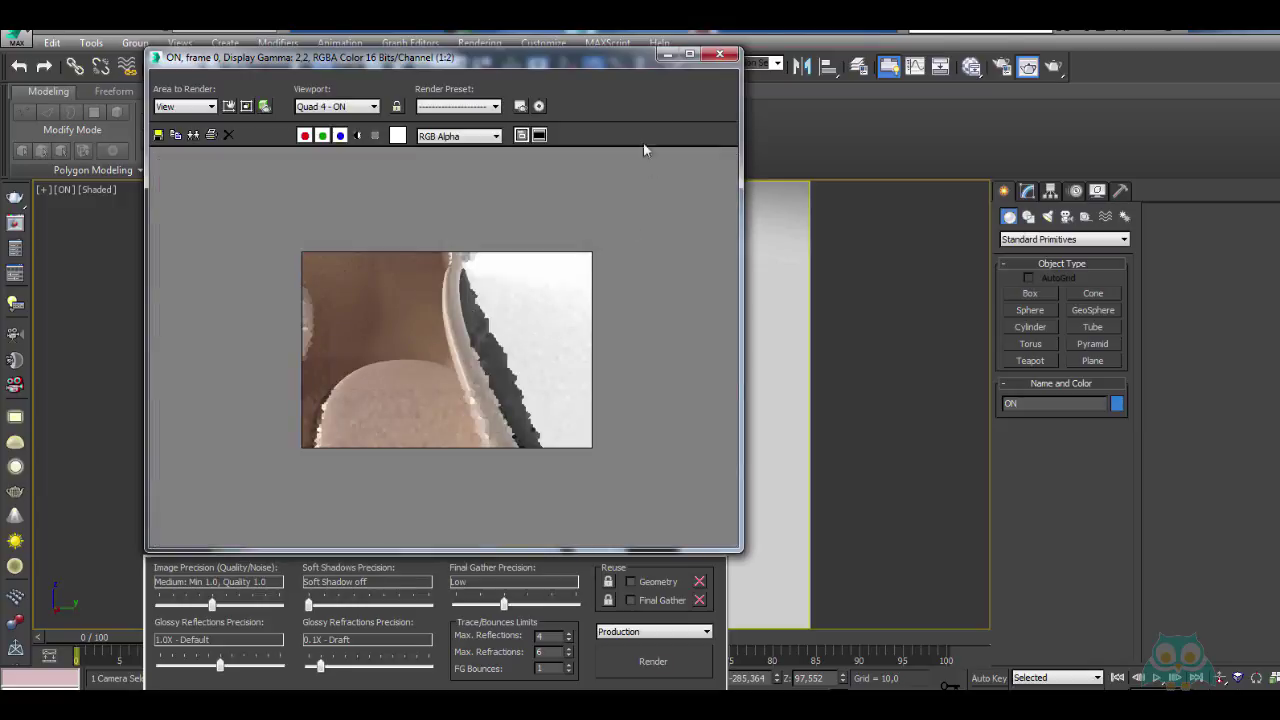
pyautogui.click(718, 56)
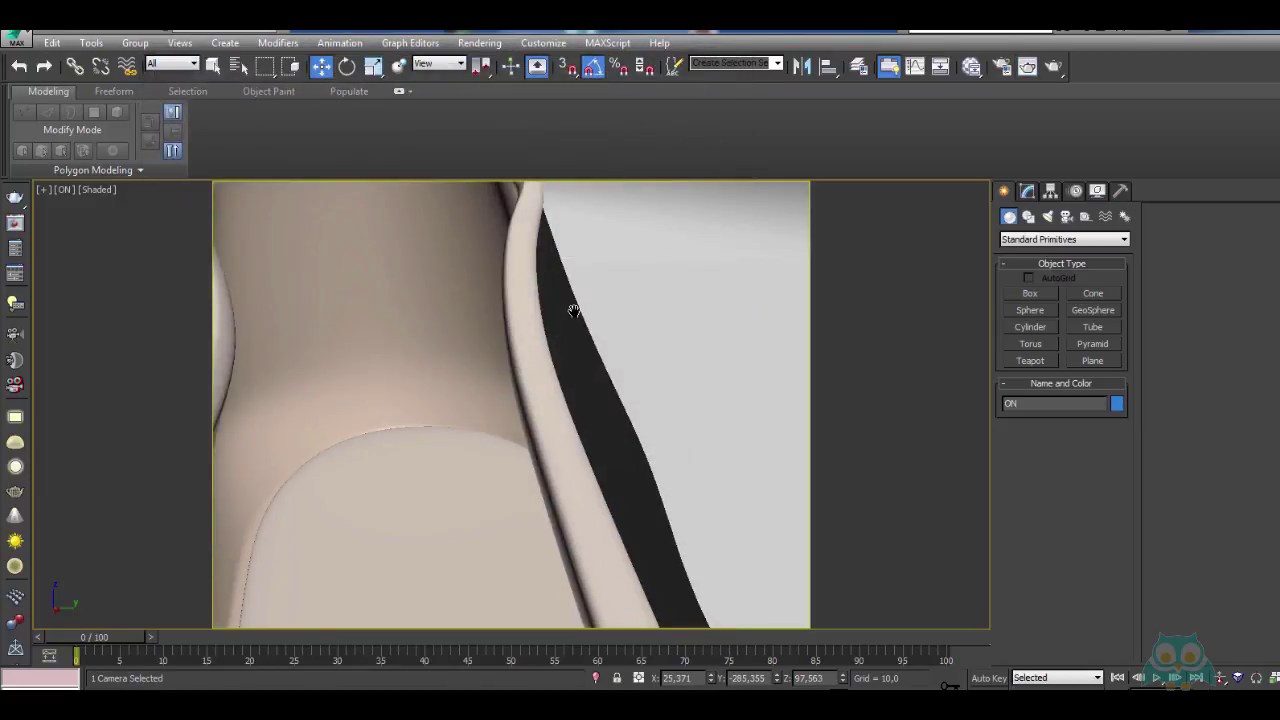
# Switch to the Perspective view, frame the shoe's toe and flower ornament, and select the shoe group
pyautogui.press('p')
pyautogui.scroll(-5, 571, 310)
pyautogui.keyDown('alt'); pyautogui.moveTo(574, 308); pyautogui.dragTo(593, 363, button='middle'); pyautogui.keyUp('alt')
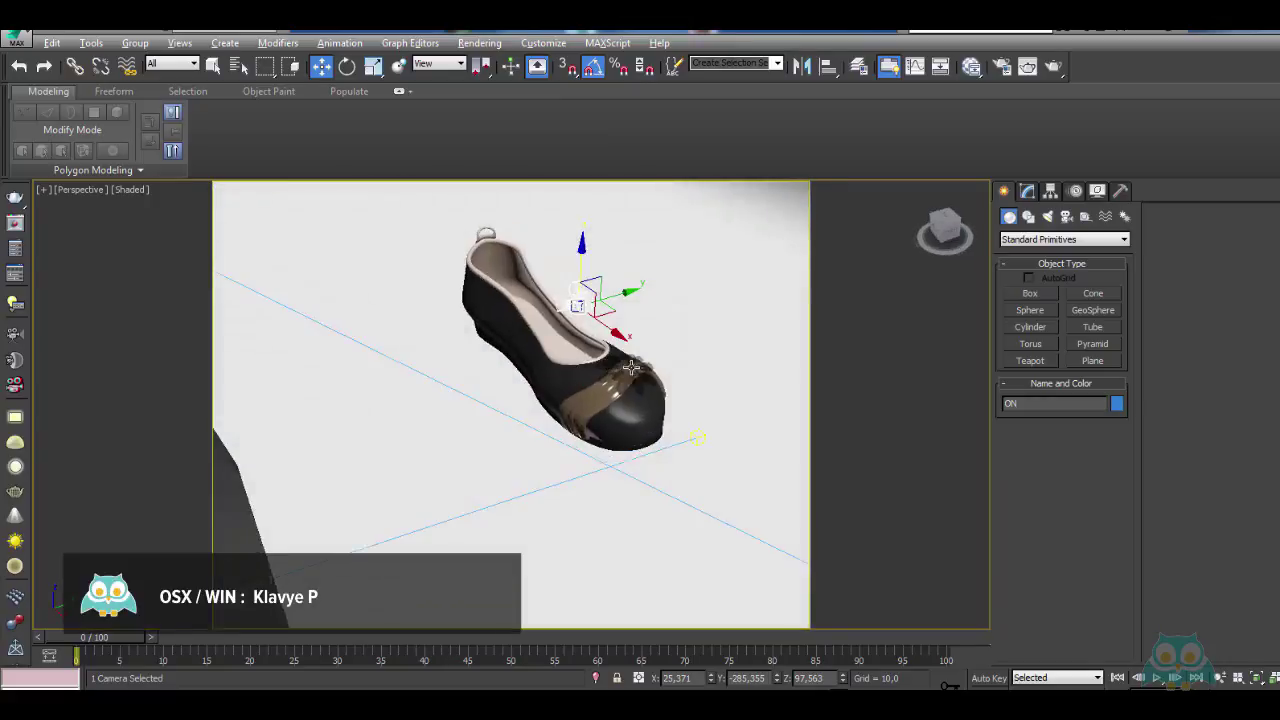
pyautogui.scroll(2, 593, 363)
pyautogui.scroll(4, 593, 363)
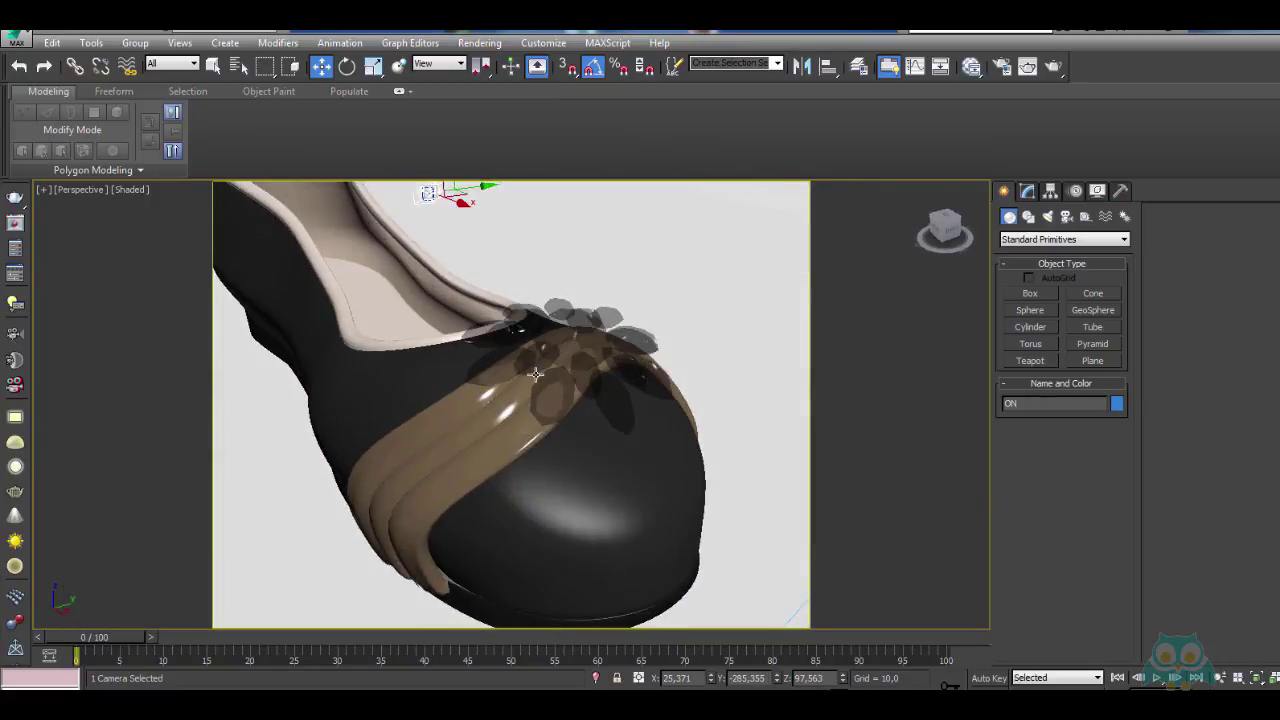
pyautogui.click(537, 373)
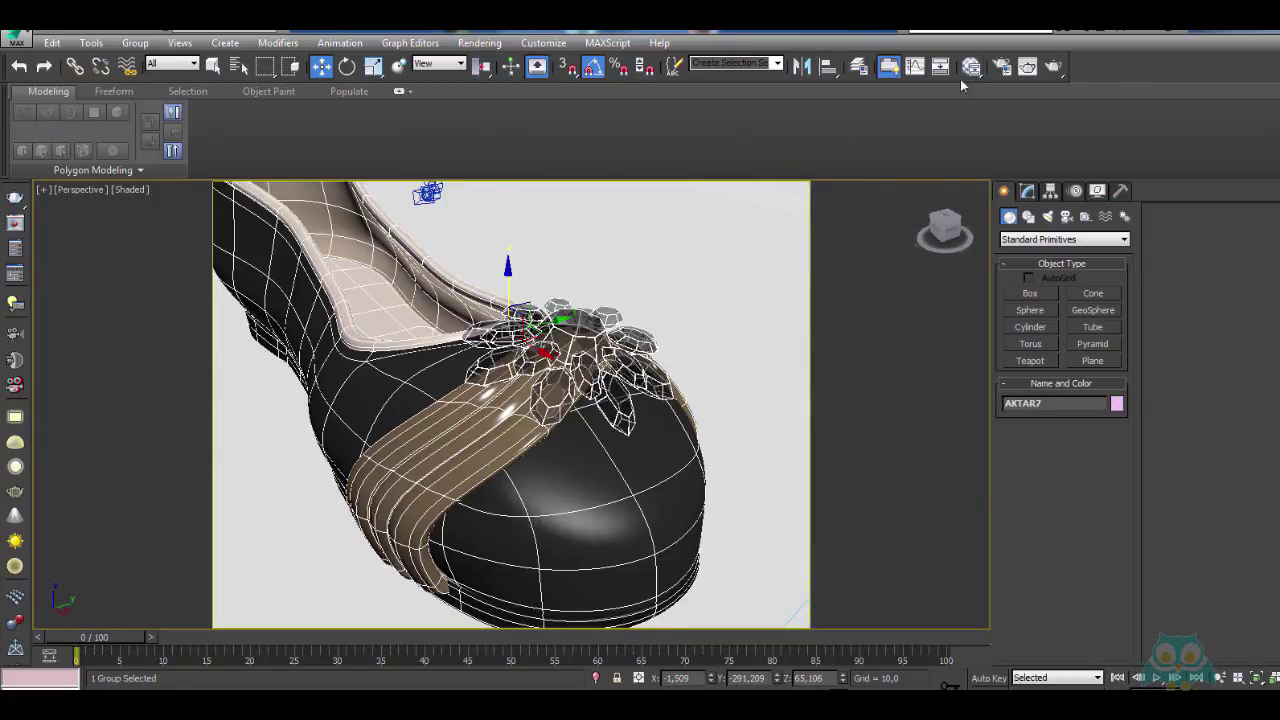
# Darken Material #30's refraction Color at Max Distance to red 0.651, green 0.451 and blue 0.275 in the Slate Material Editor
pyautogui.click(970, 67)
pyautogui.scroll(3, 594, 294)
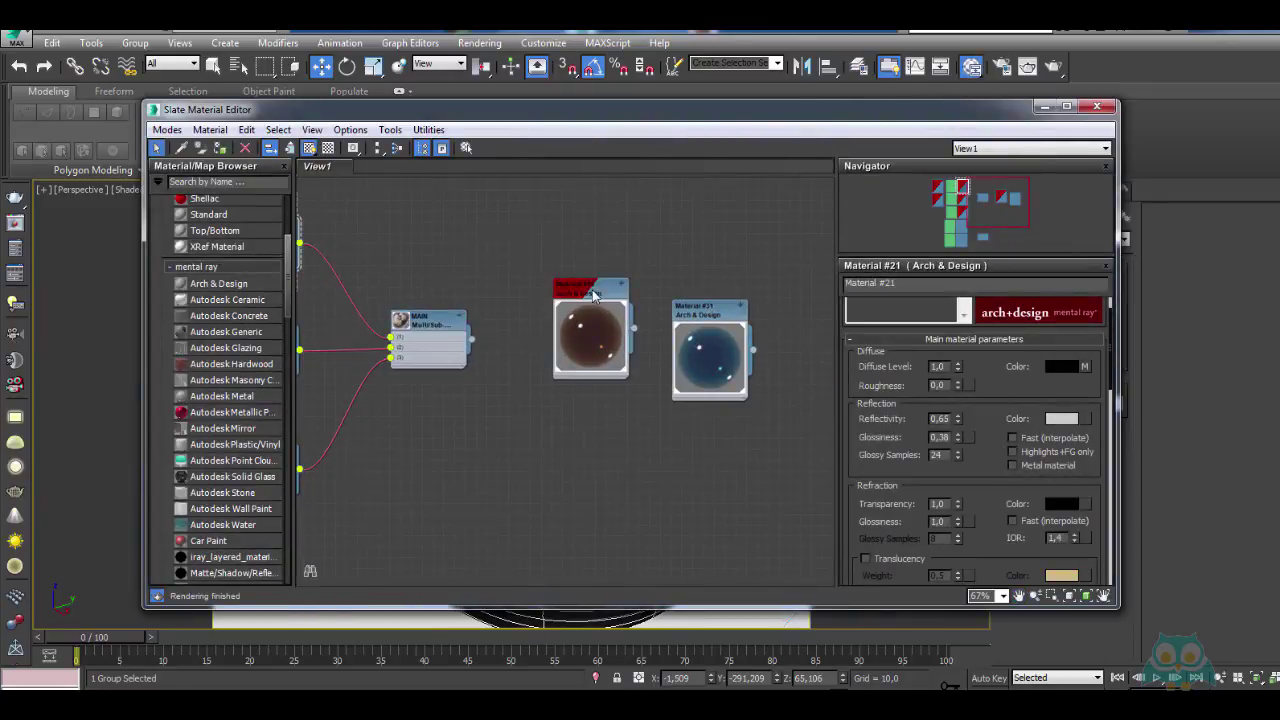
pyautogui.doubleClick(593, 294)
pyautogui.scroll(-5, 975, 440)
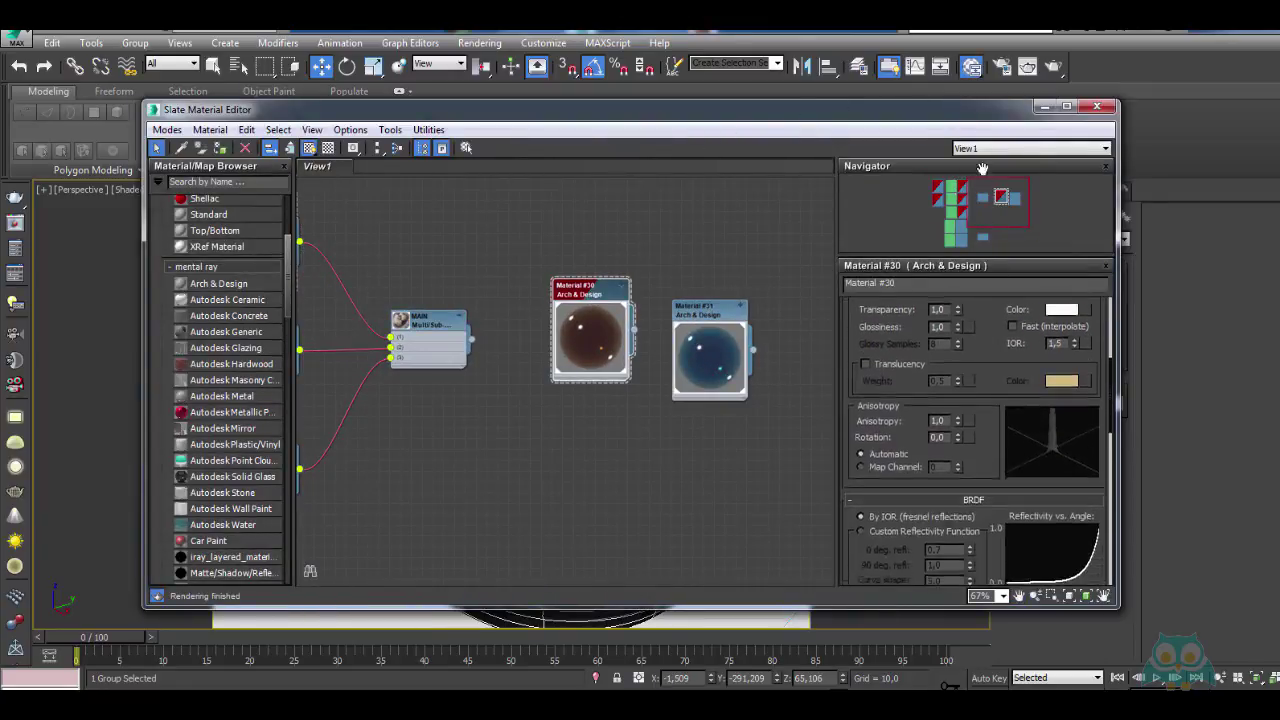
pyautogui.scroll(-2, 975, 424)
pyautogui.scroll(-4, 866, 449)
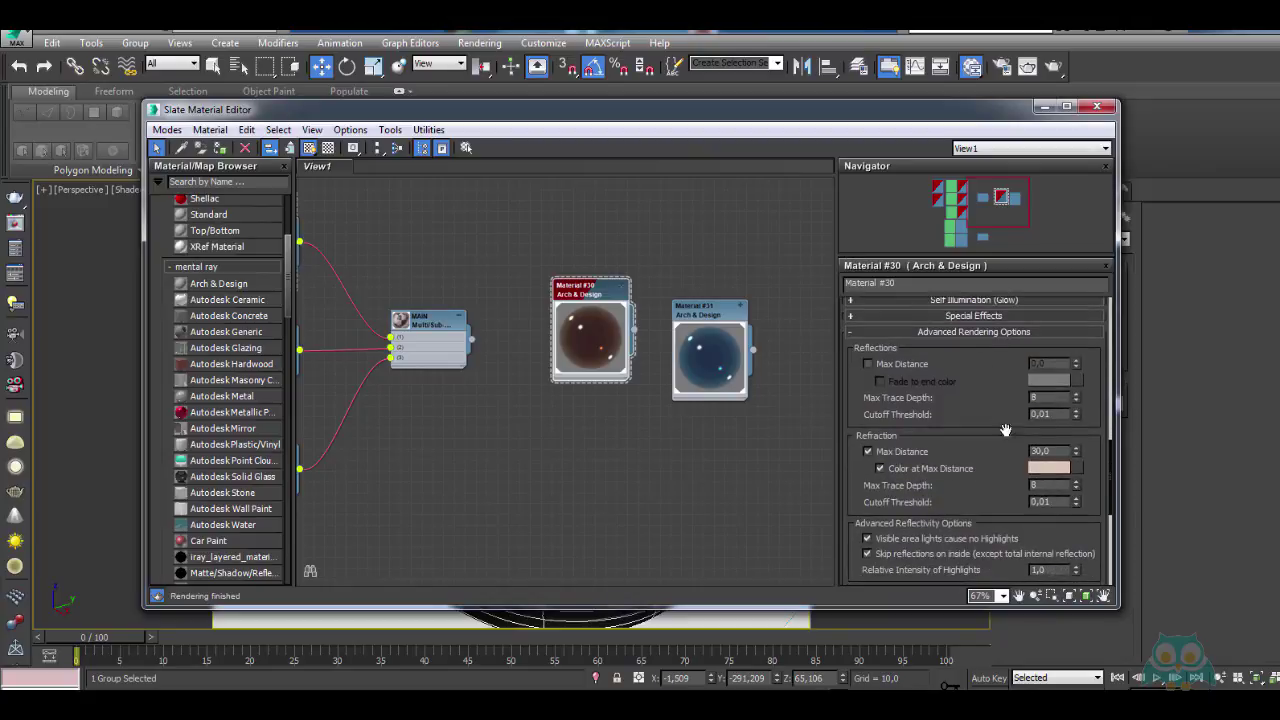
pyautogui.scroll(-2, 990, 390)
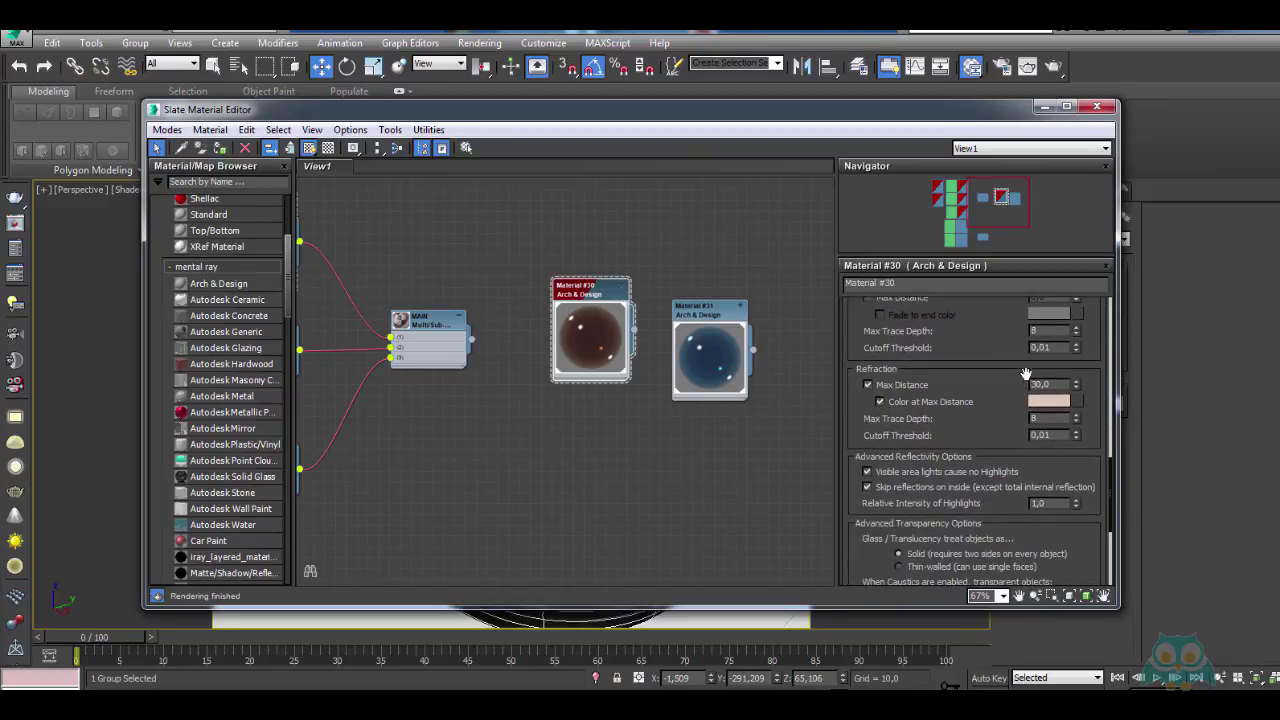
pyautogui.click(1048, 401)
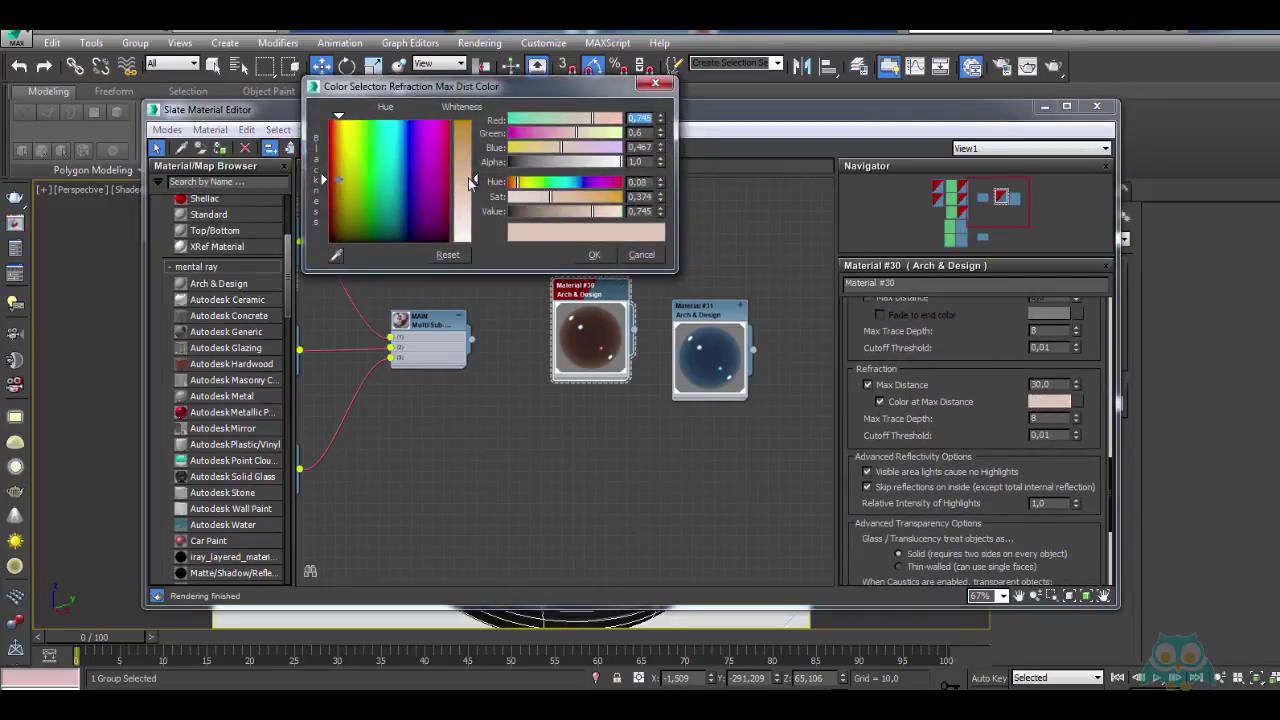
pyautogui.moveTo(470, 181); pyautogui.dragTo(472, 155)
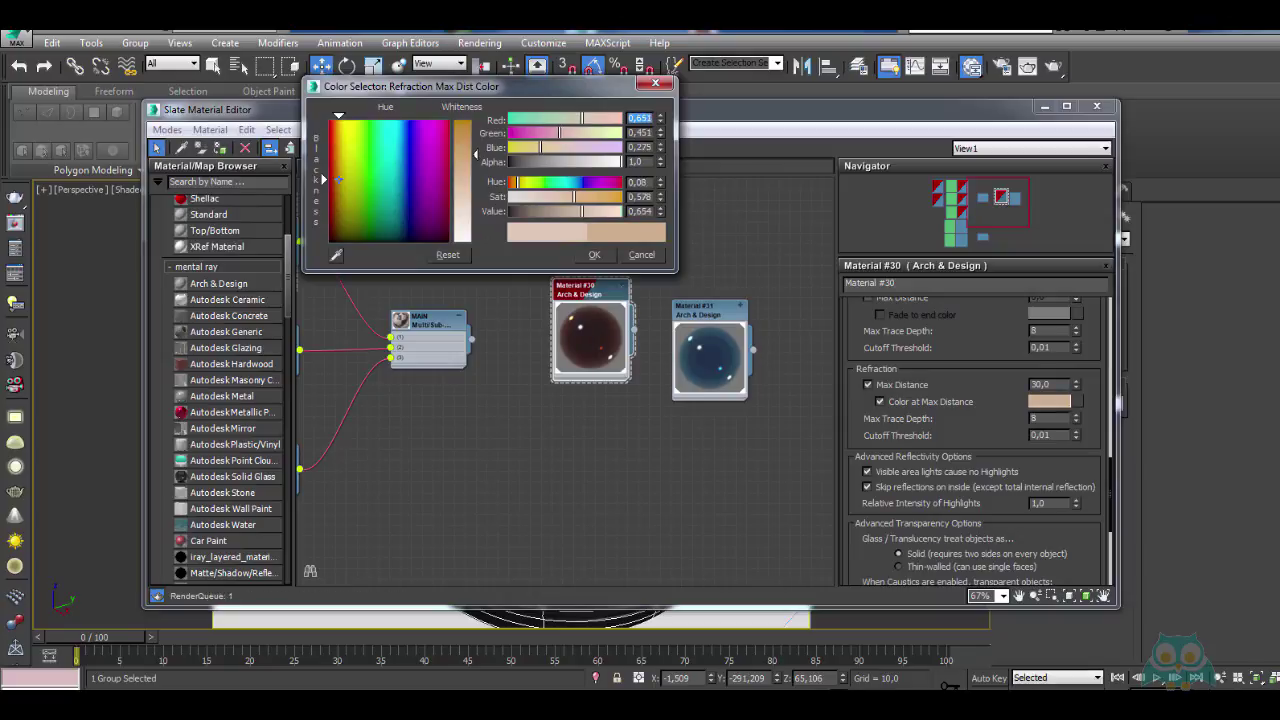
pyautogui.click(594, 256)
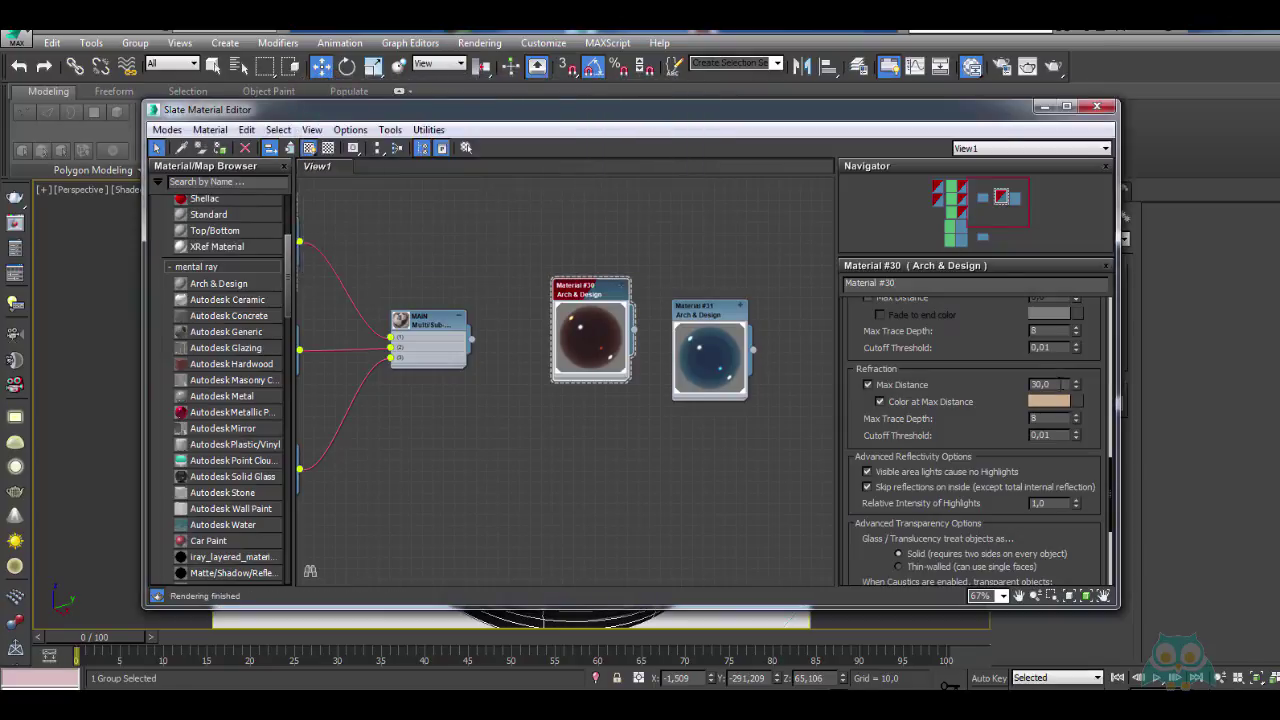
# Check Material #30's refraction max distance color in the color selector, and close the selector and the Slate Material Editor
pyautogui.click(1049, 401)
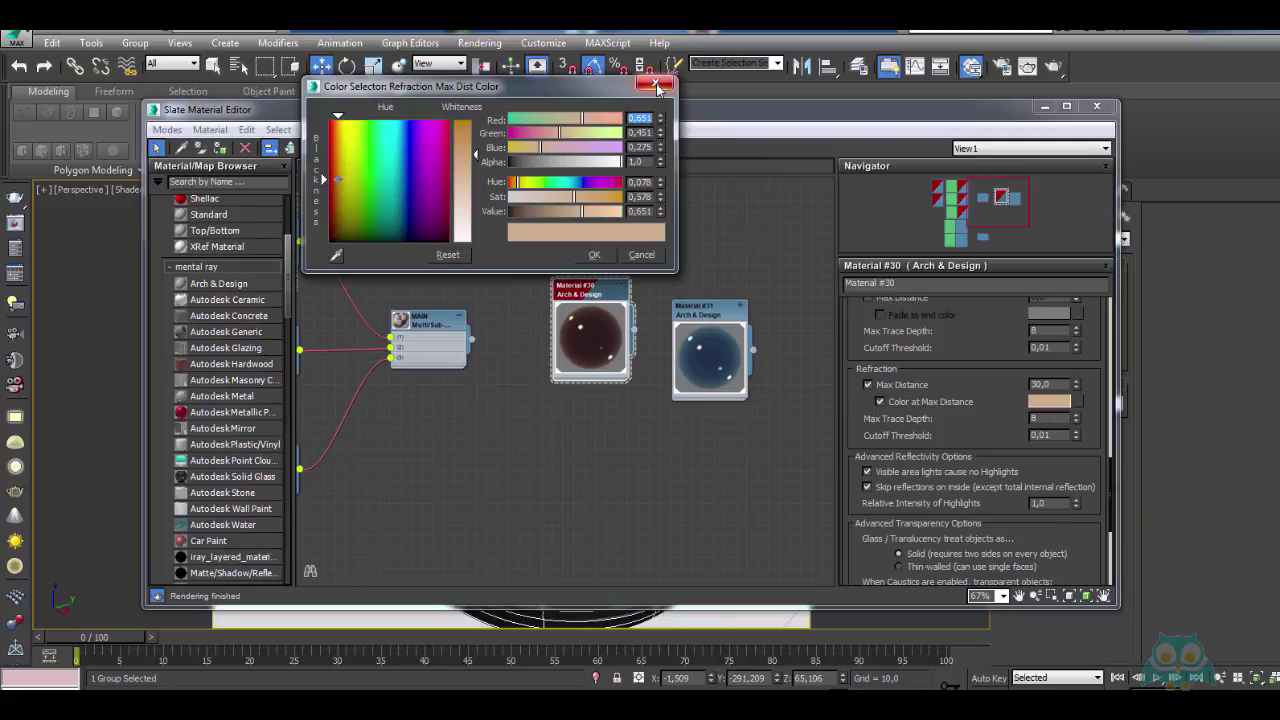
pyautogui.click(655, 85)
pyautogui.click(1096, 106)
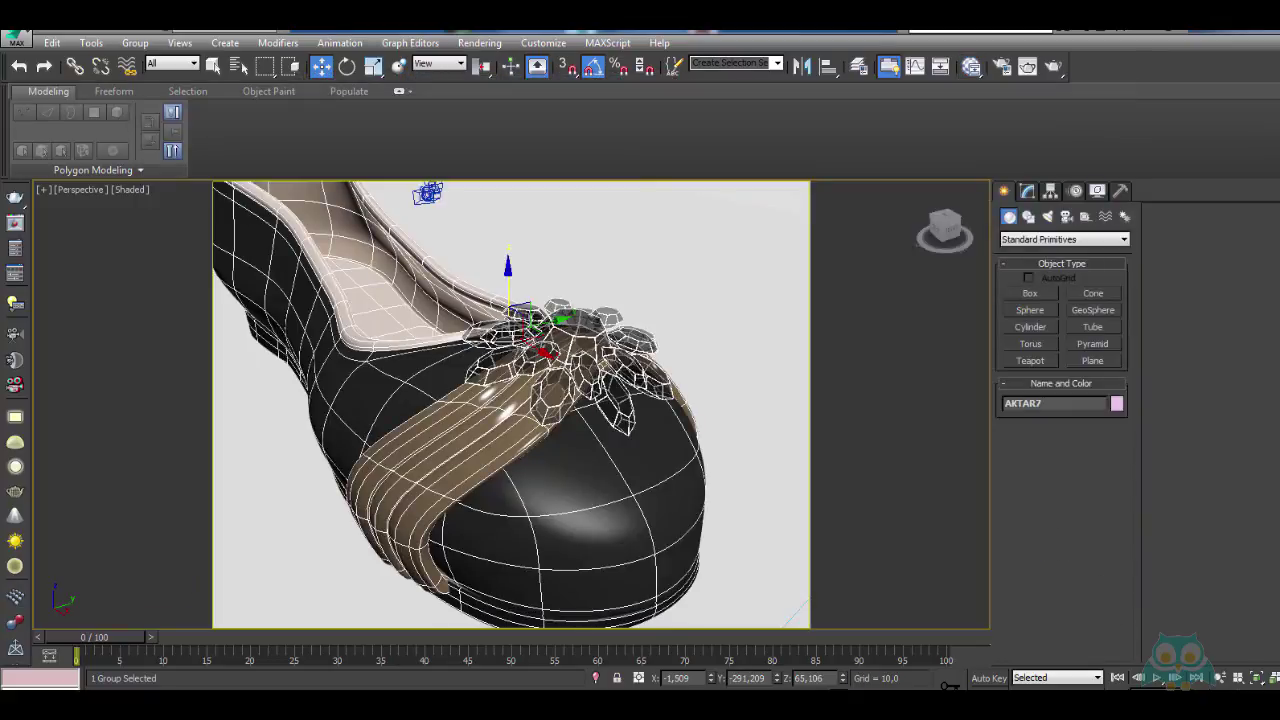
# Return to the ON camera view and reframe it from above the toe to show the flower ornament and the shoe's opening
pyautogui.press('c')
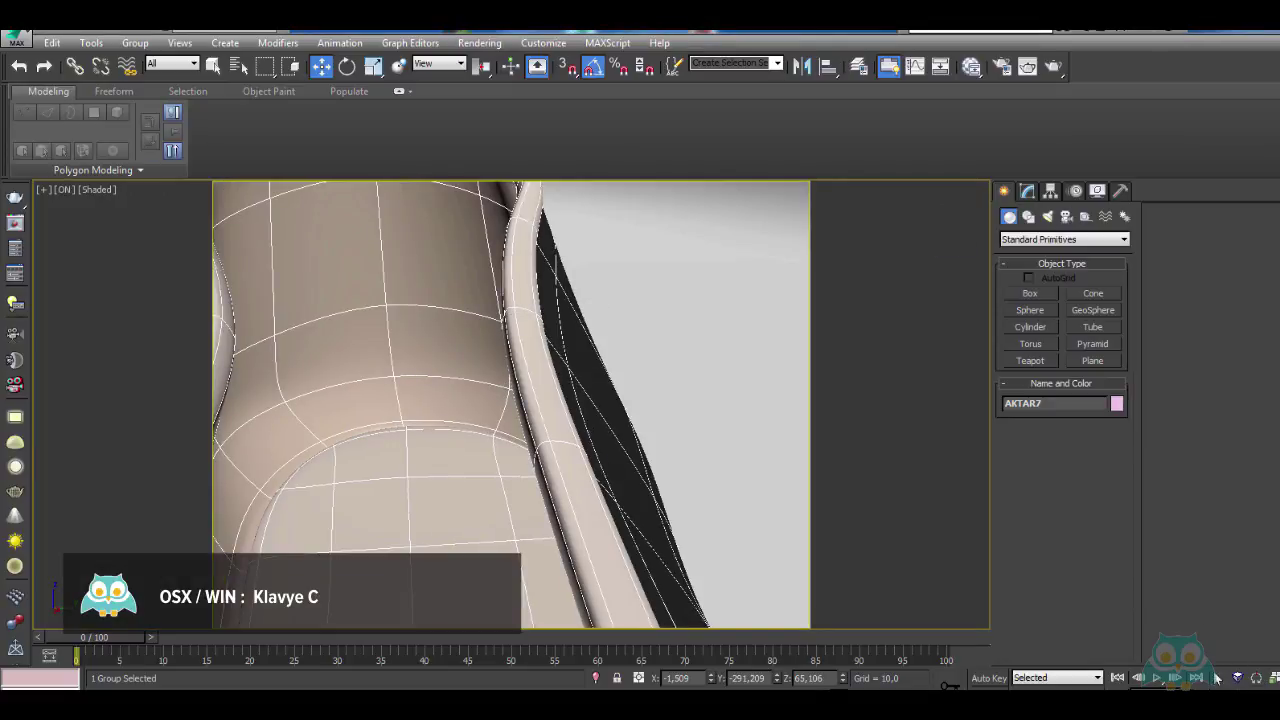
pyautogui.click(1218, 678)
pyautogui.moveTo(560, 403); pyautogui.dragTo(560, 543)
pyautogui.moveTo(560, 543); pyautogui.dragTo(510, 430, button='middle')
pyautogui.moveTo(510, 430); pyautogui.dragTo(522, 483)
pyautogui.moveTo(502, 440); pyautogui.dragTo(504, 400, button='middle')
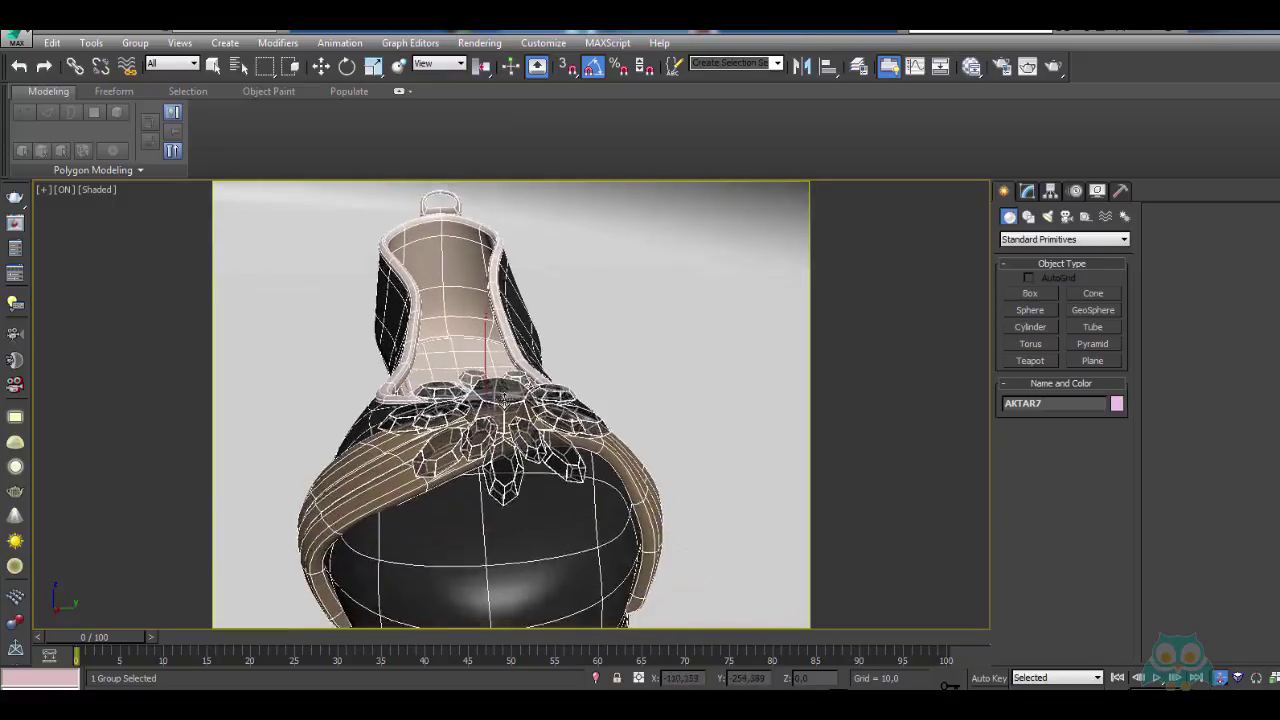
# Test render a close-up of the flower ornament from the ON camera, and cancel the render early
pyautogui.moveTo(504, 398); pyautogui.dragTo(494, 358)
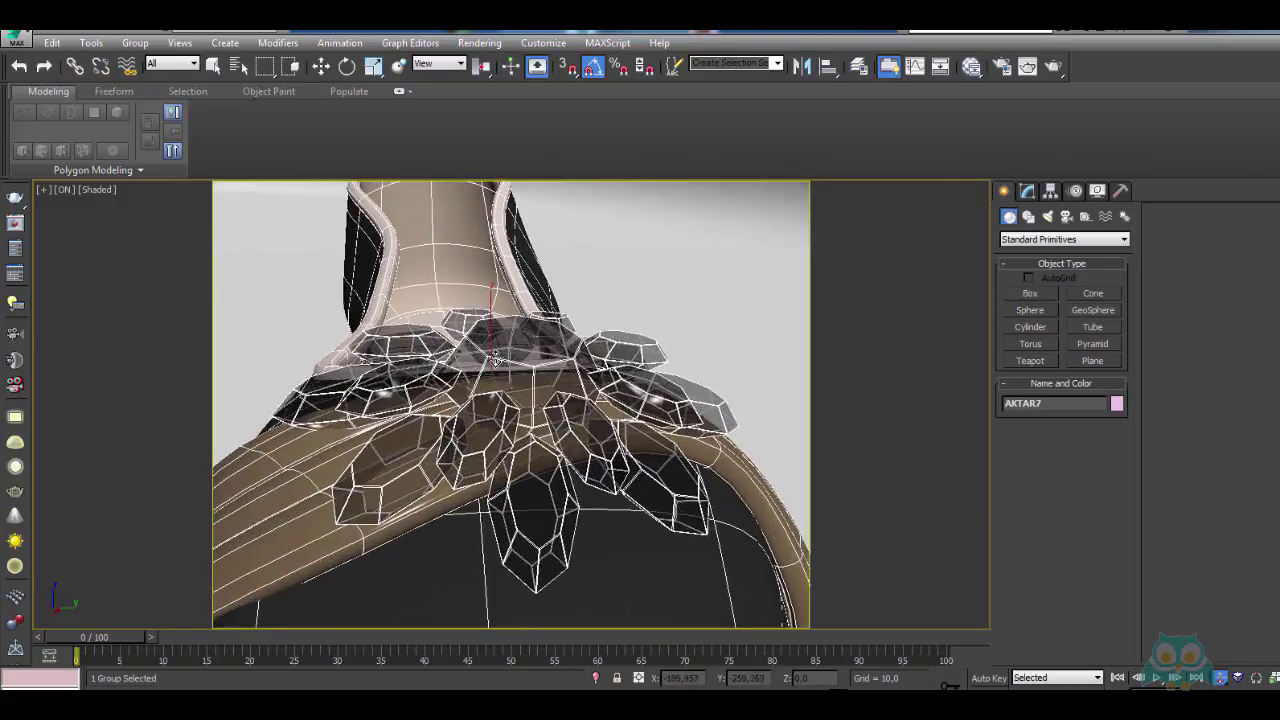
pyautogui.click(1053, 67)
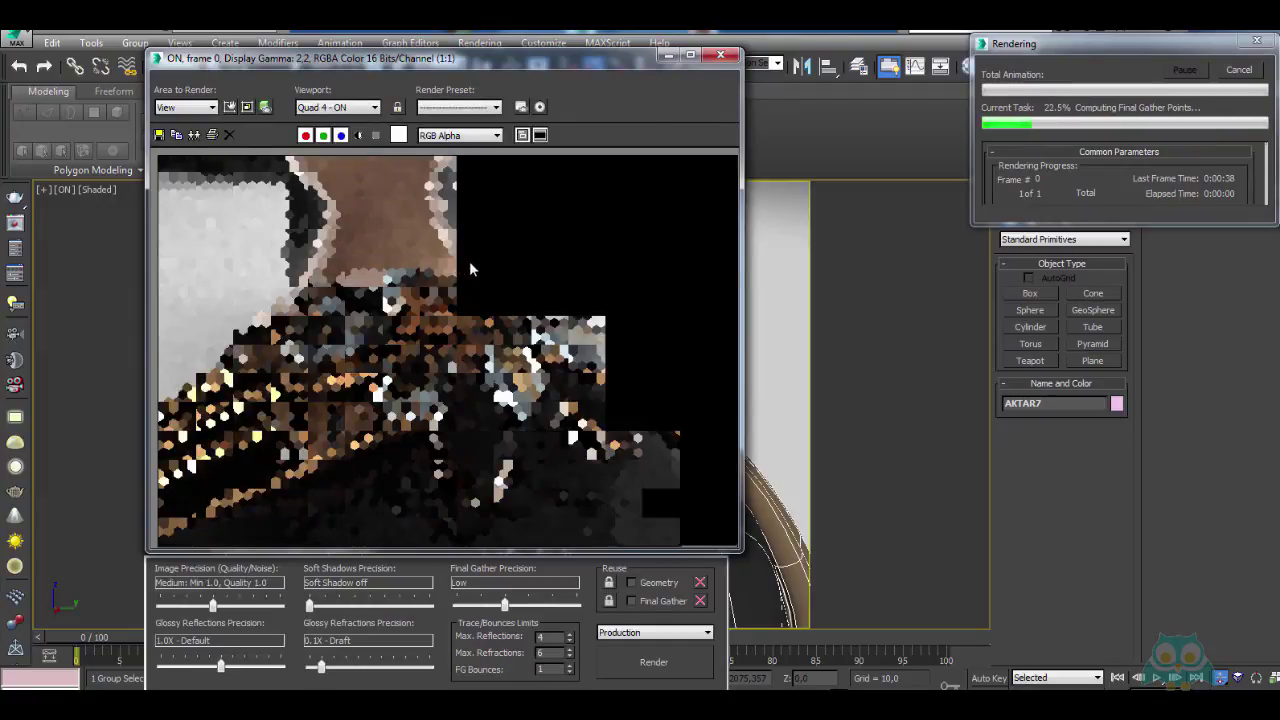
pyautogui.click(1238, 70)
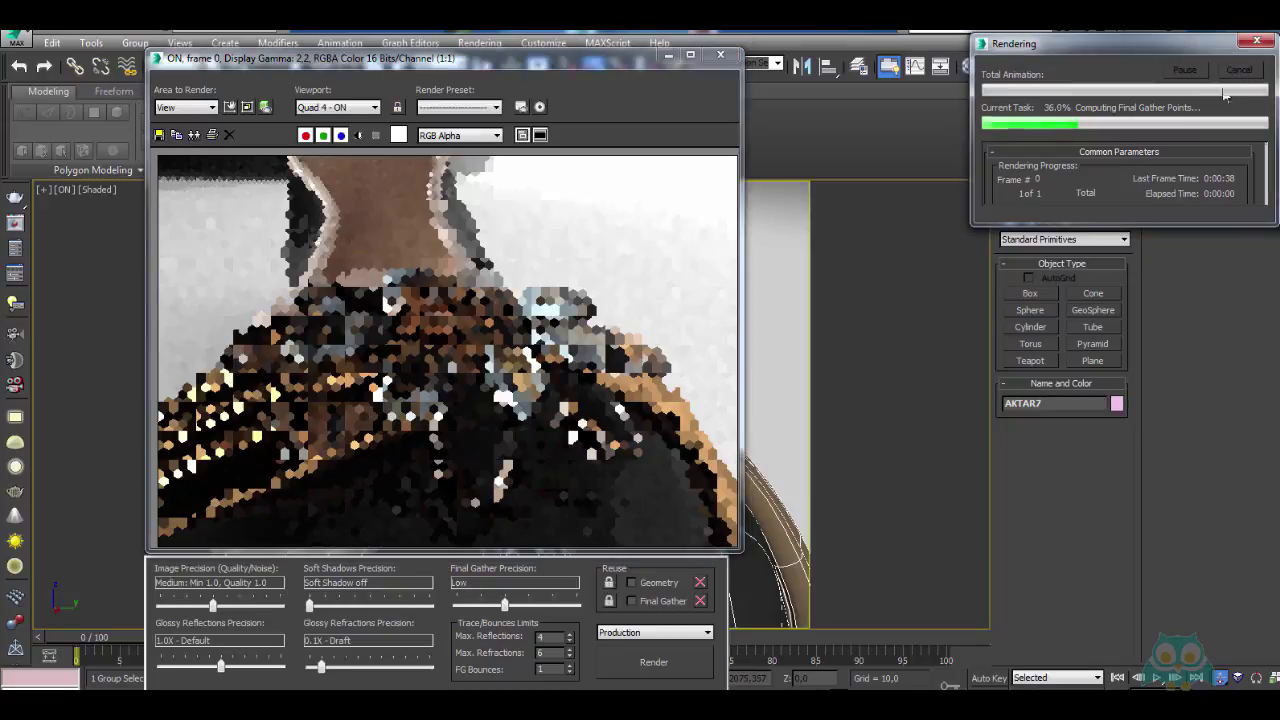
# Copy Material #30's refraction Color at Max Distance into its diffuse and reflection colors in the Slate Material Editor
pyautogui.click(970, 67)
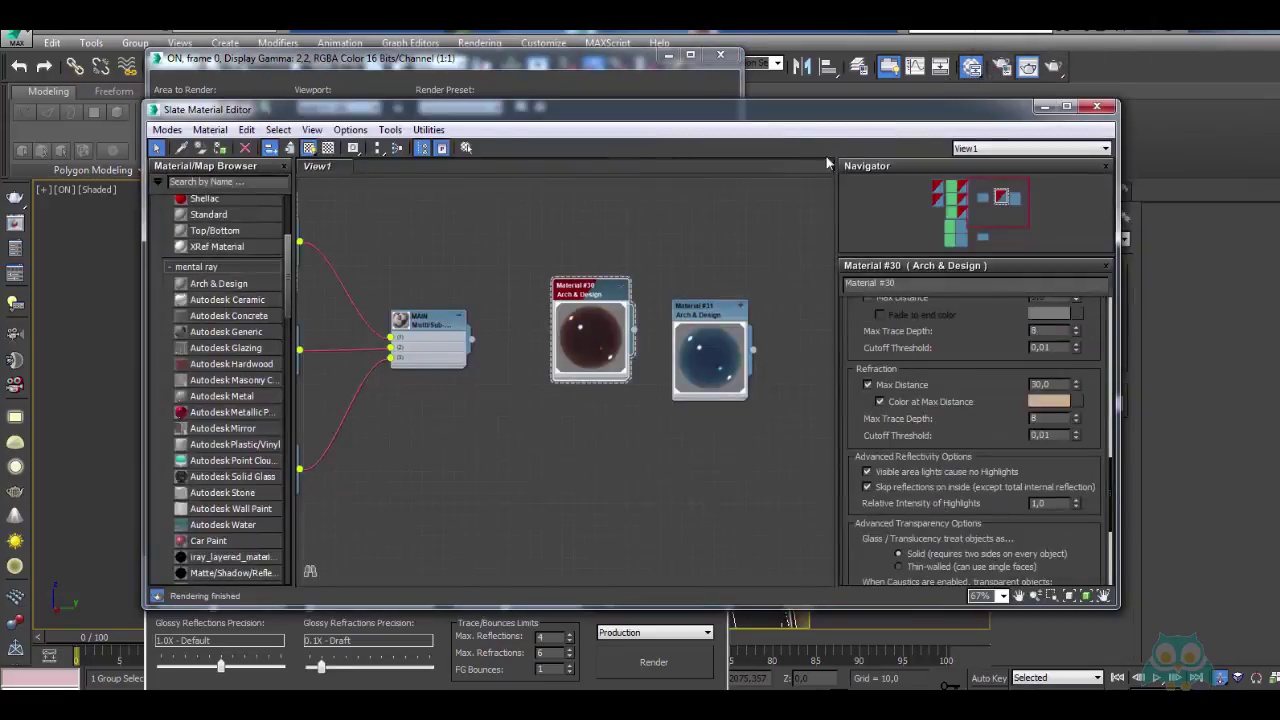
pyautogui.moveTo(661, 350); pyautogui.dragTo(634, 355, button='middle')
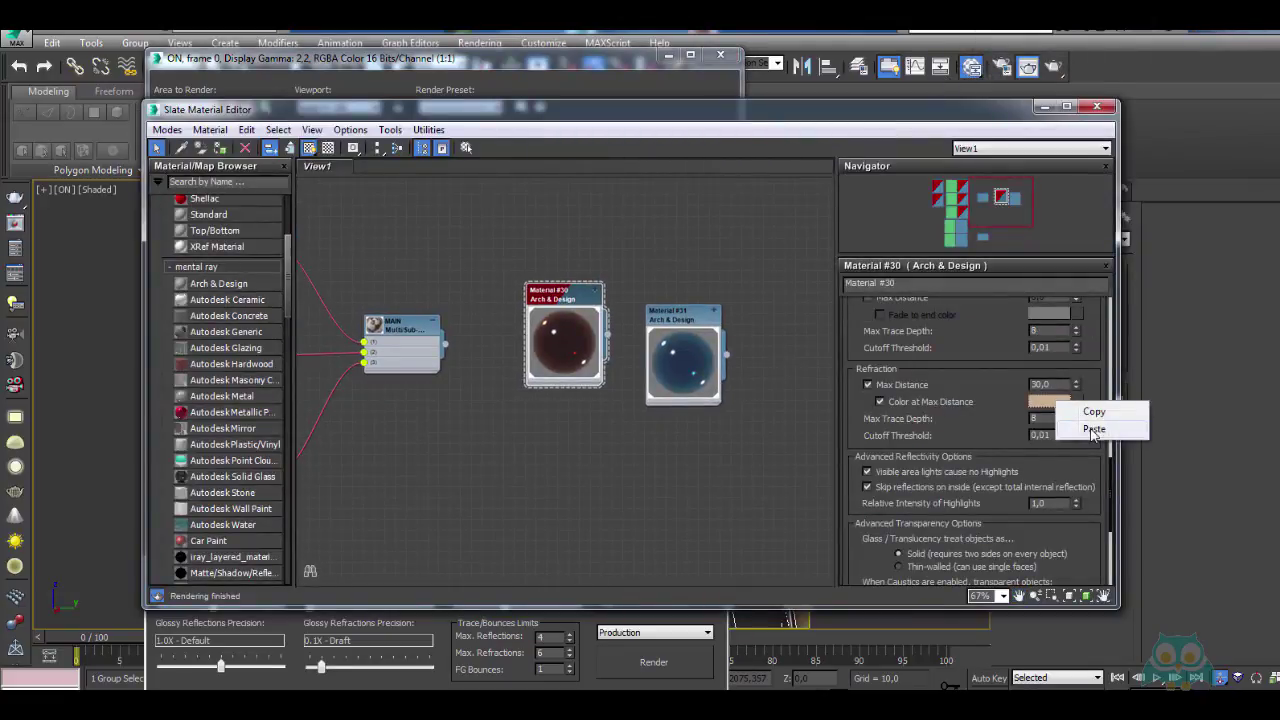
pyautogui.rightClick(1045, 401)
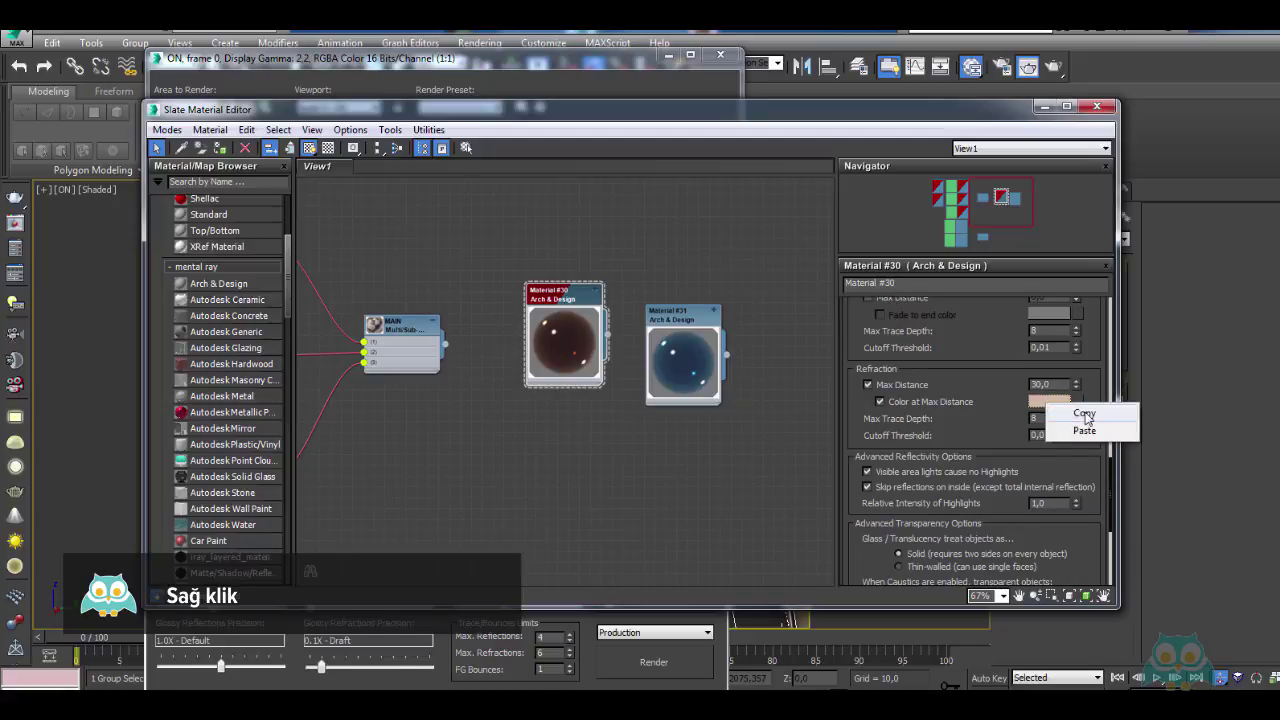
pyautogui.click(1075, 413)
pyautogui.scroll(10, 970, 315)
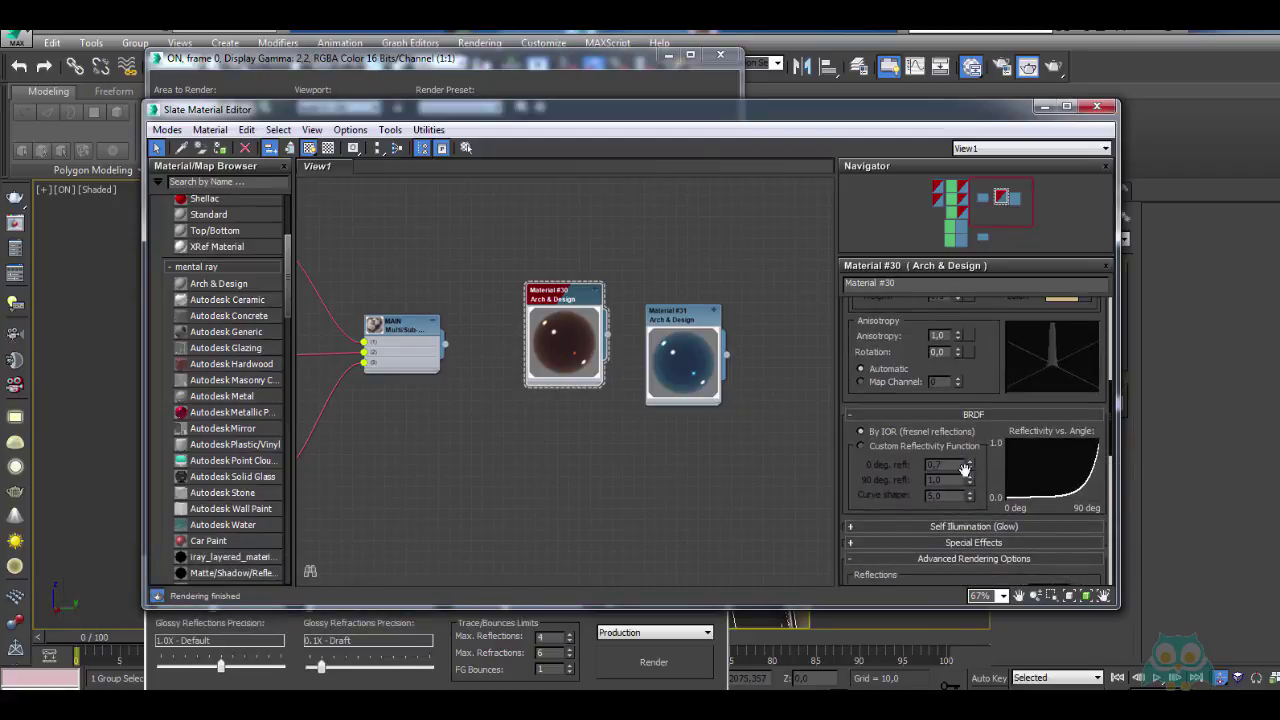
pyautogui.scroll(6, 958, 530)
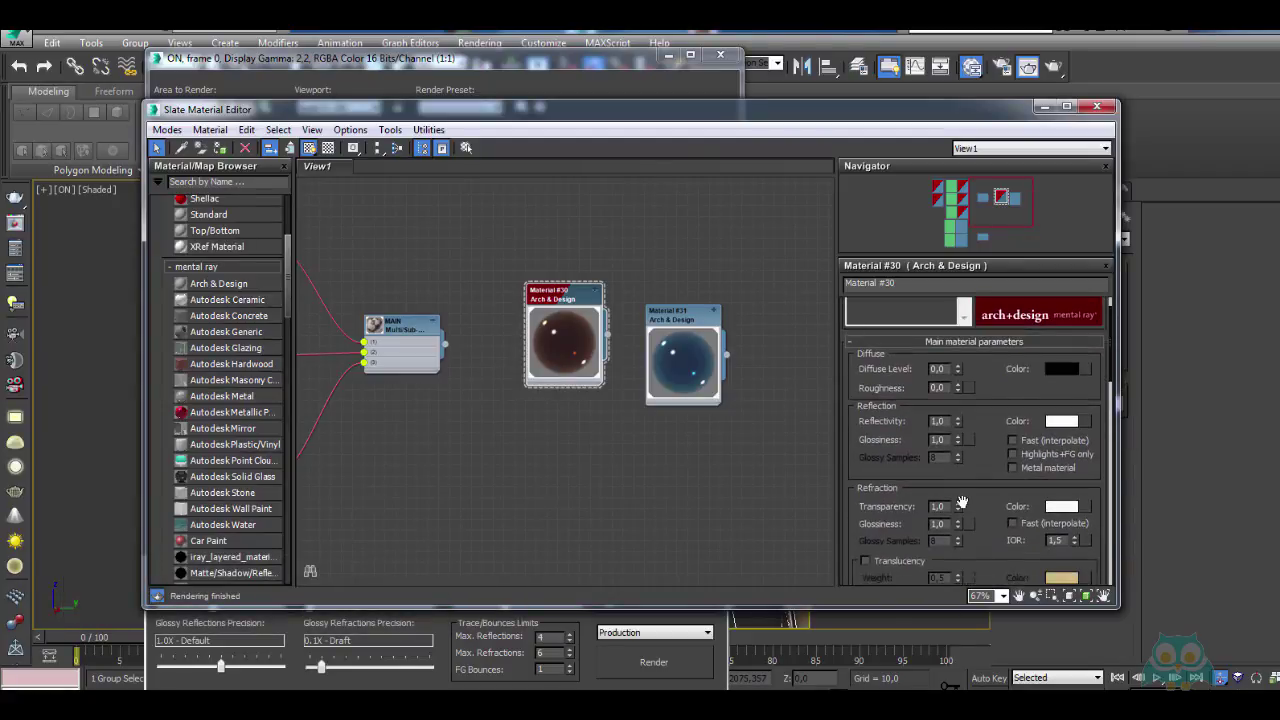
pyautogui.rightClick(1078, 369)
pyautogui.click(1092, 397)
pyautogui.moveTo(989, 477); pyautogui.dragTo(976, 409)
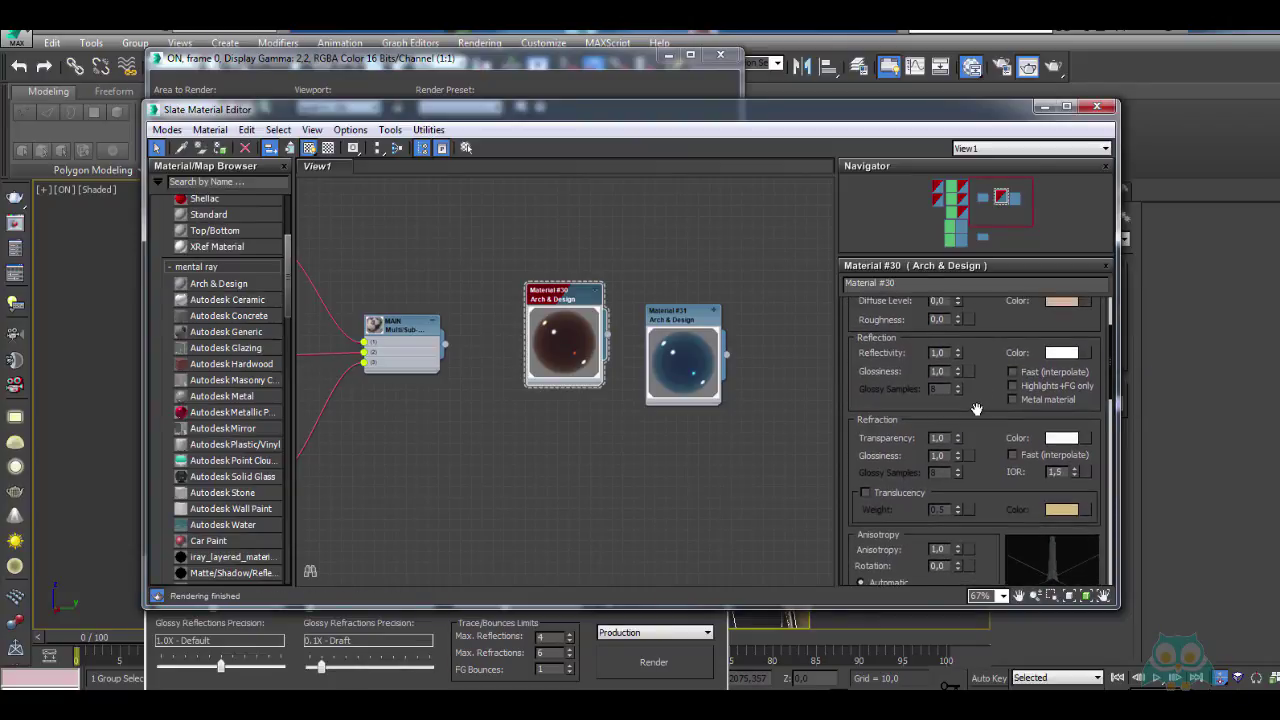
pyautogui.rightClick(1062, 352)
pyautogui.click(1085, 381)
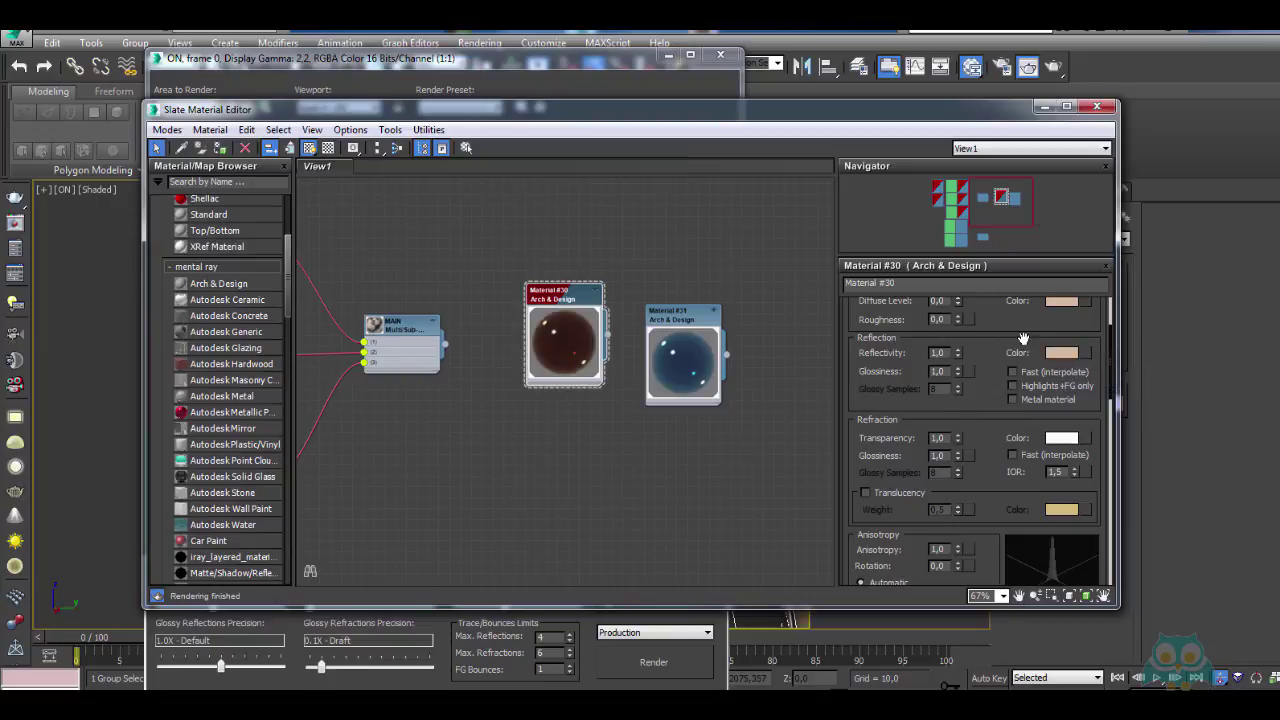
# Set Material #30's diffuse color back to black
pyautogui.scroll(3, 1006, 344)
pyautogui.click(1050, 409)
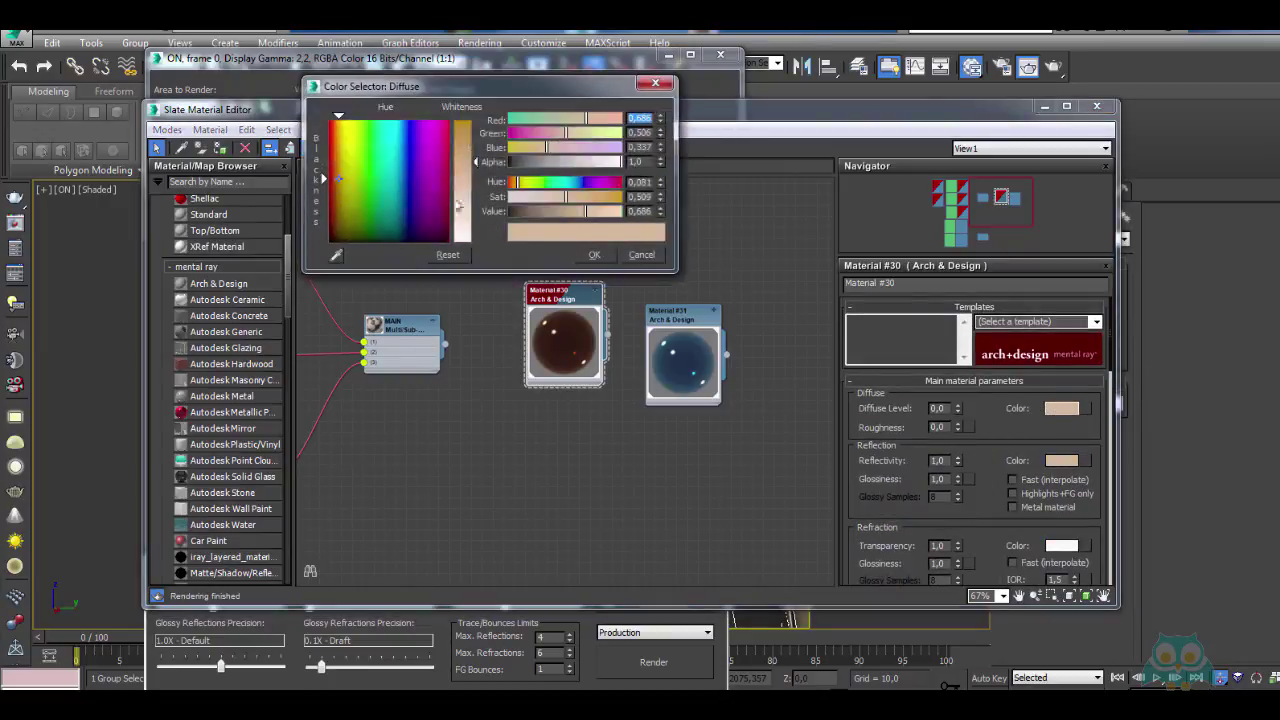
pyautogui.moveTo(342, 188); pyautogui.dragTo(326, 243)
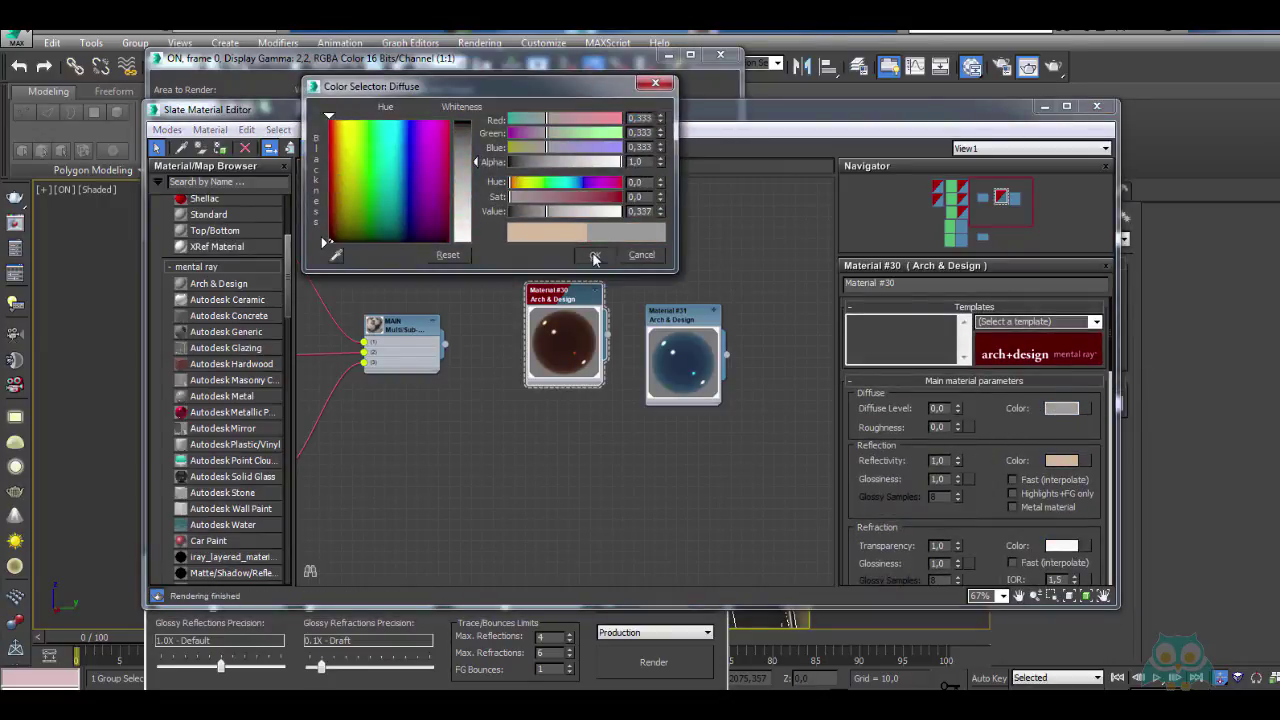
pyautogui.click(594, 256)
pyautogui.click(1061, 409)
pyautogui.click(508, 210)
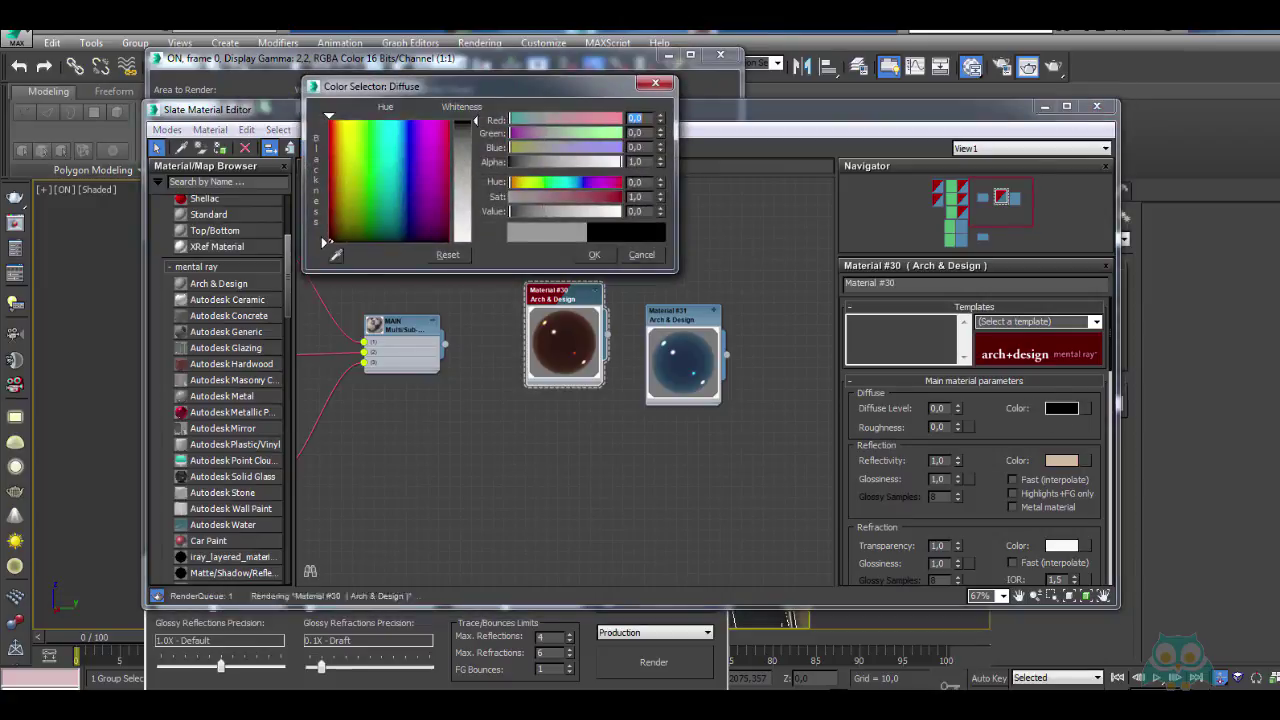
pyautogui.click(591, 255)
# Lighten Material #30's reflection color to a pale beige, and close the Slate Material Editor
pyautogui.click(1062, 460)
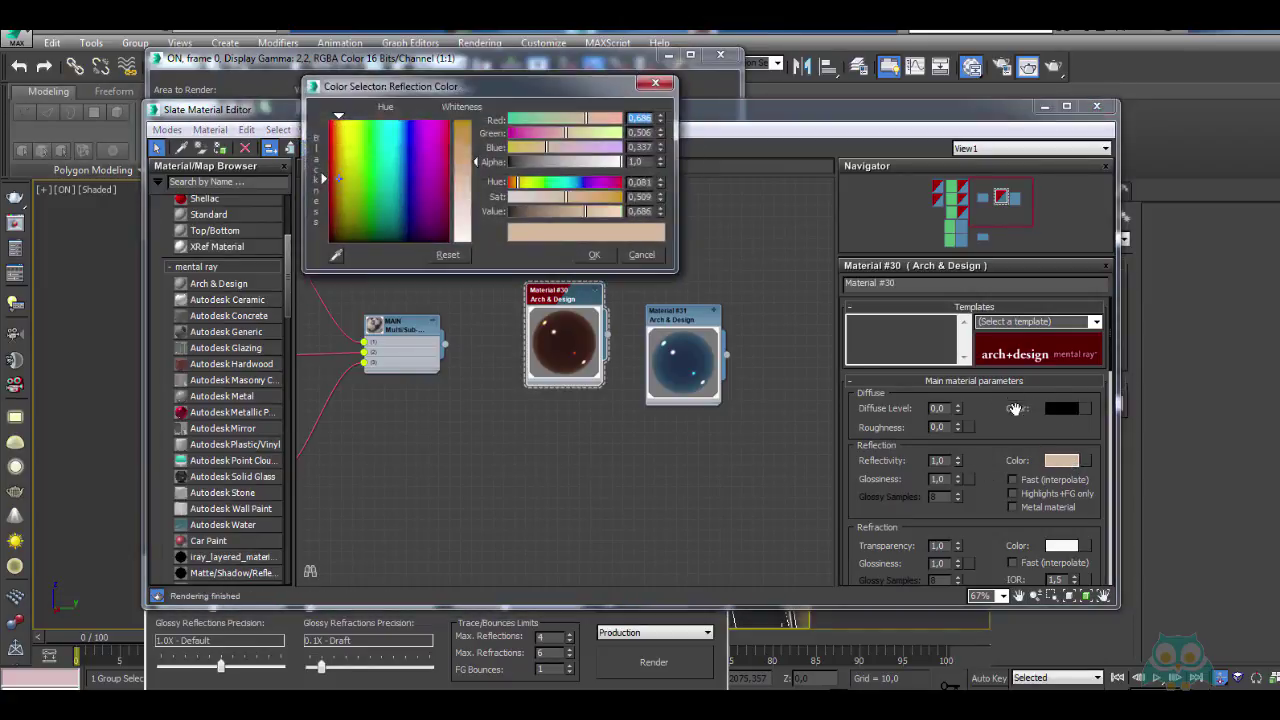
pyautogui.moveTo(487, 170); pyautogui.dragTo(477, 180)
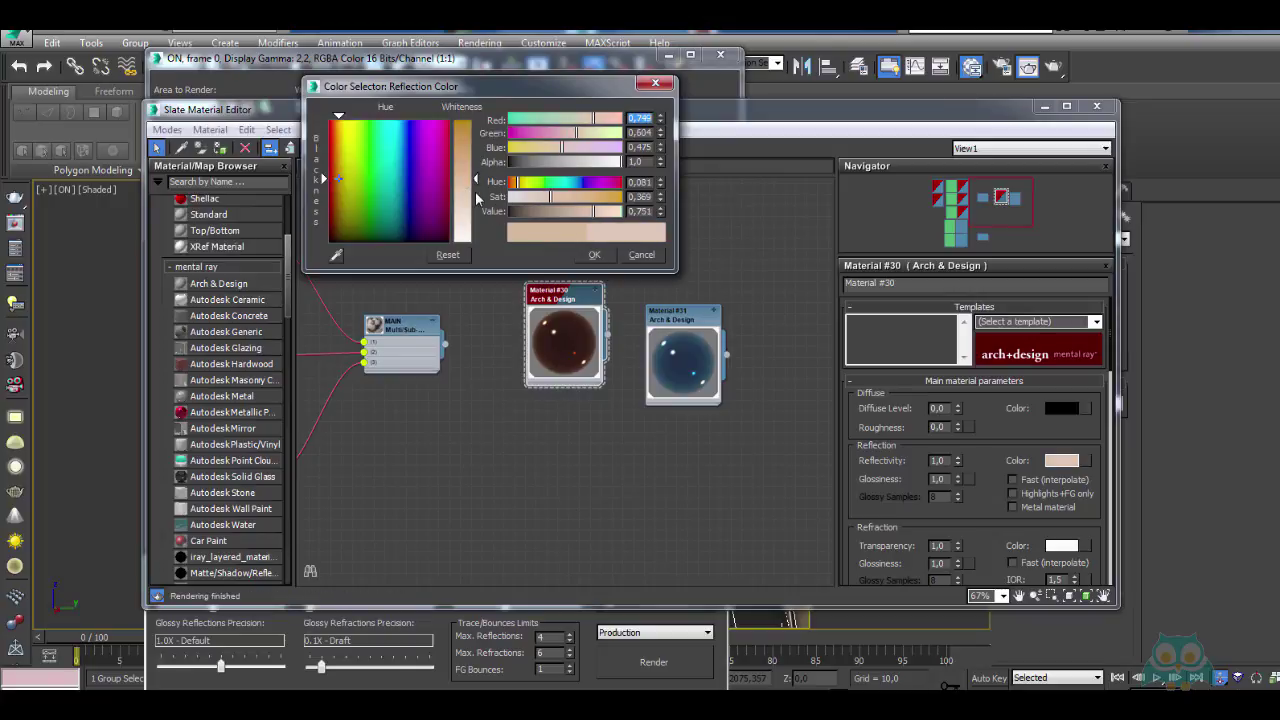
pyautogui.click(476, 193)
pyautogui.click(594, 256)
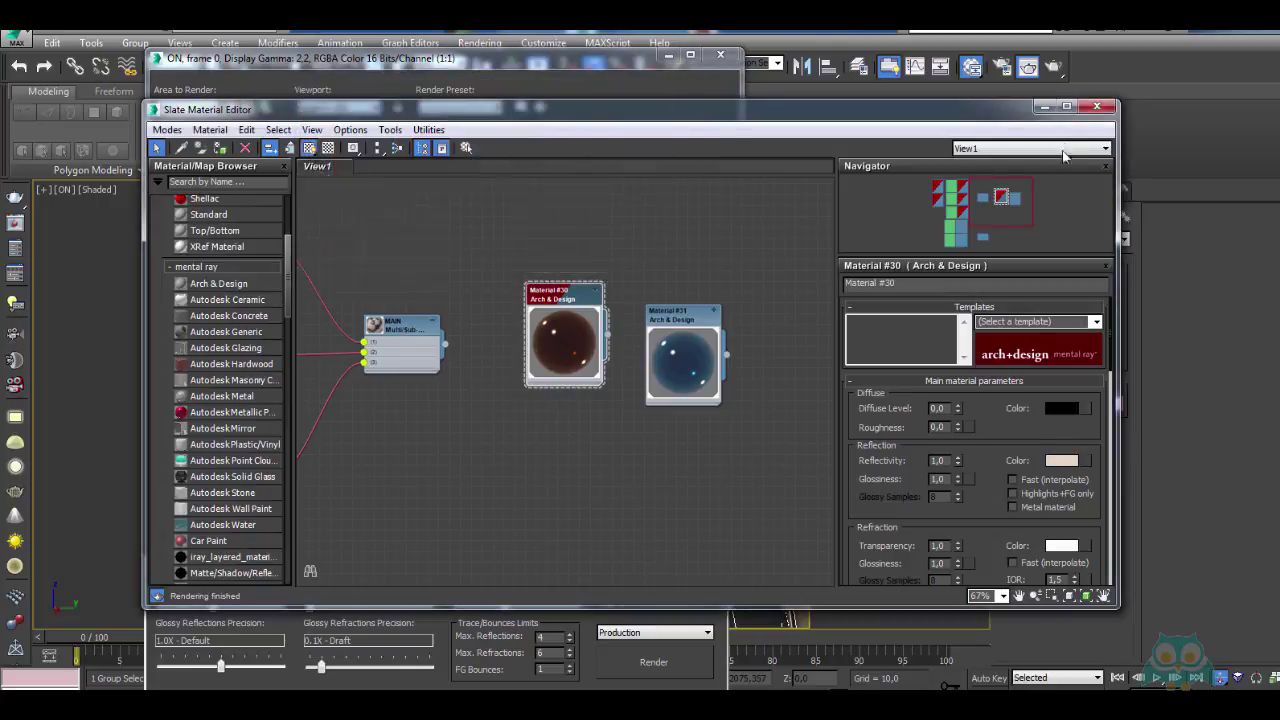
pyautogui.scroll(-5, 990, 519)
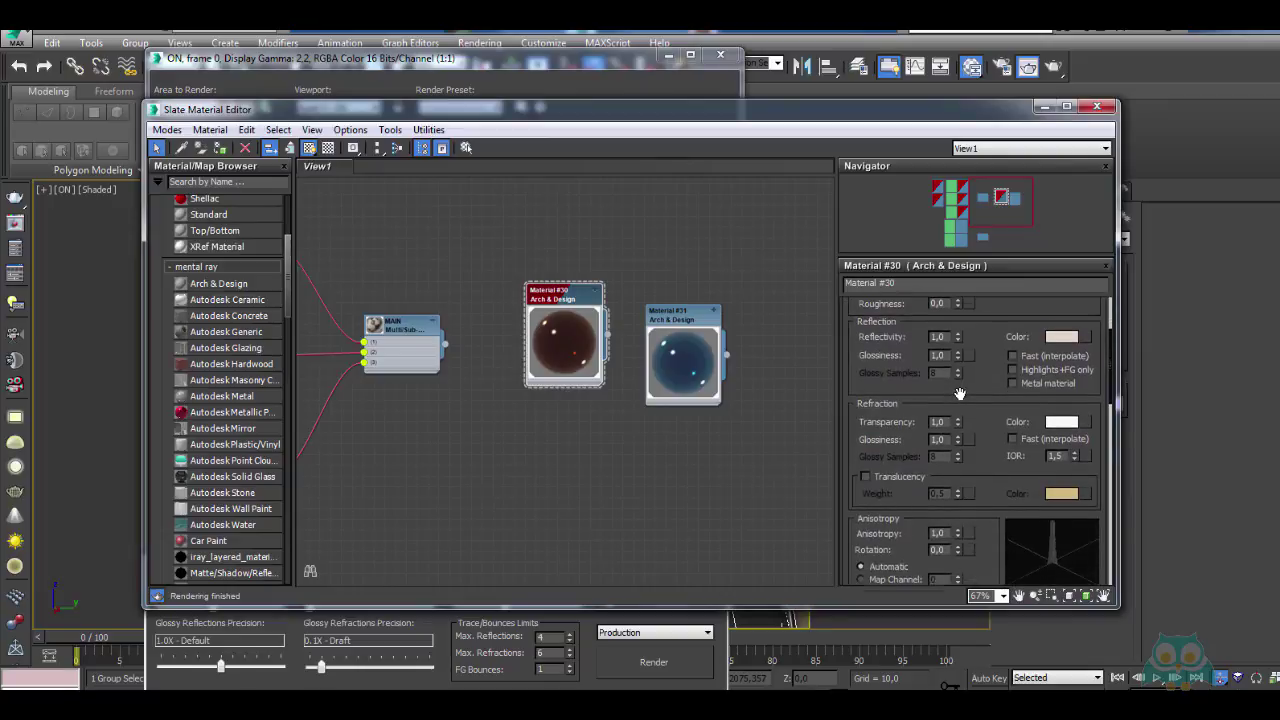
pyautogui.click(1100, 107)
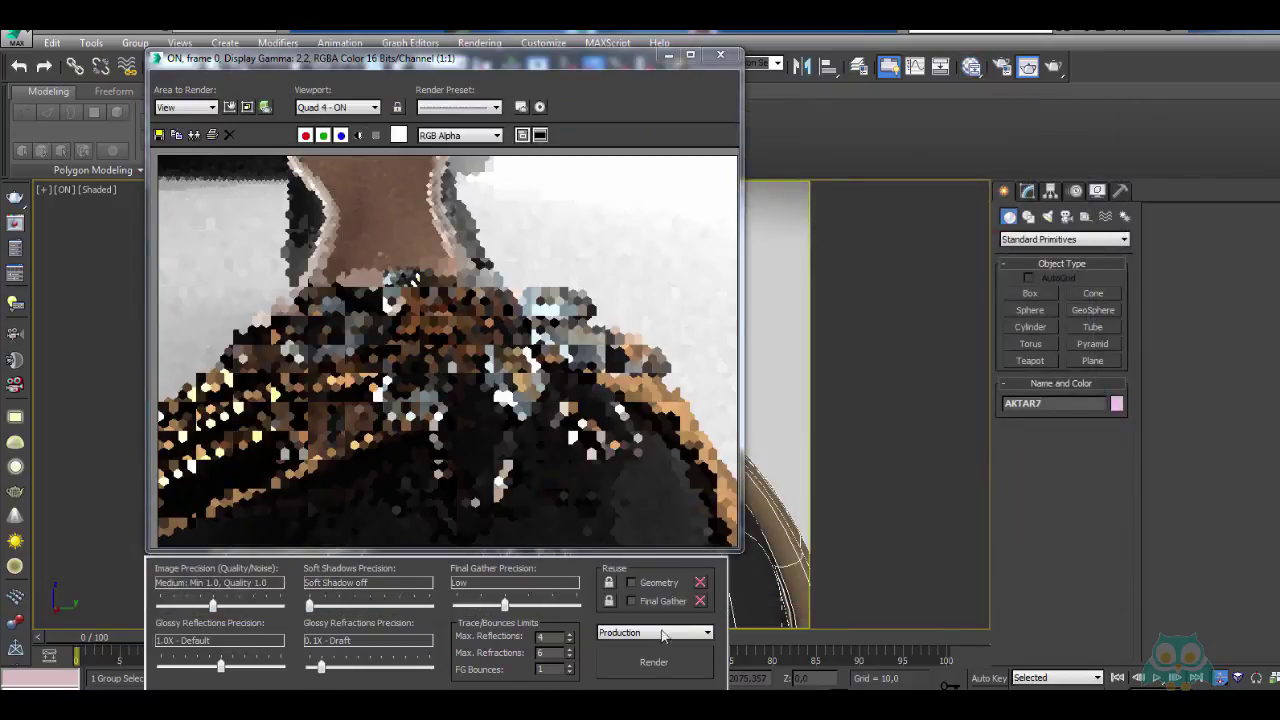
# Render only a region over the flower ornament, with image, glossy reflections and final gather precision lowered to Draft
pyautogui.click(229, 108)
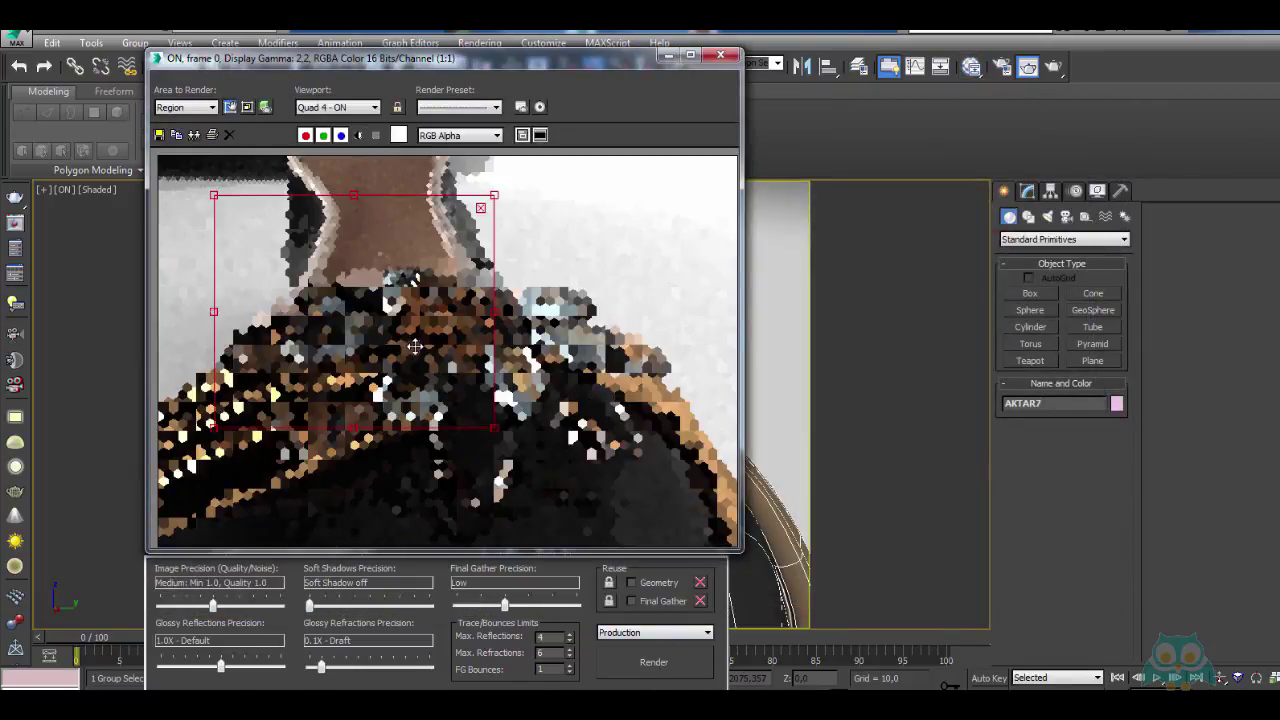
pyautogui.moveTo(381, 336); pyautogui.dragTo(424, 382)
pyautogui.click(602, 668)
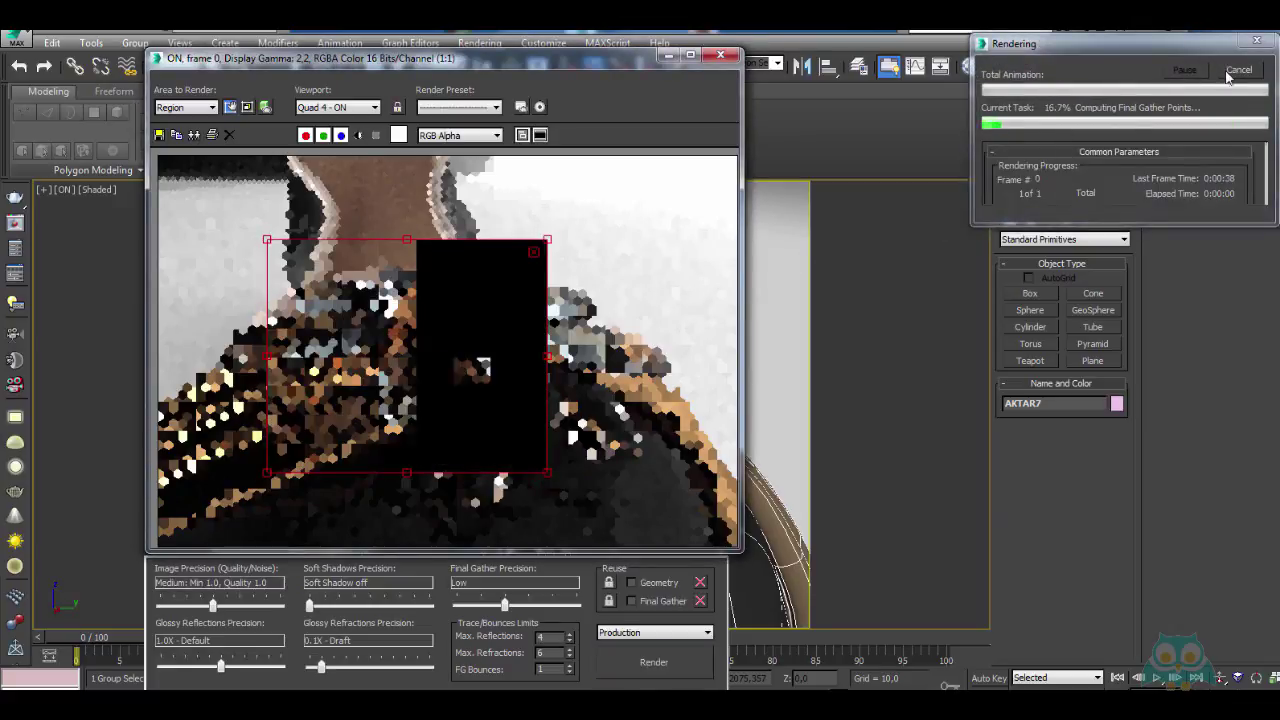
pyautogui.moveTo(212, 606); pyautogui.dragTo(174, 606)
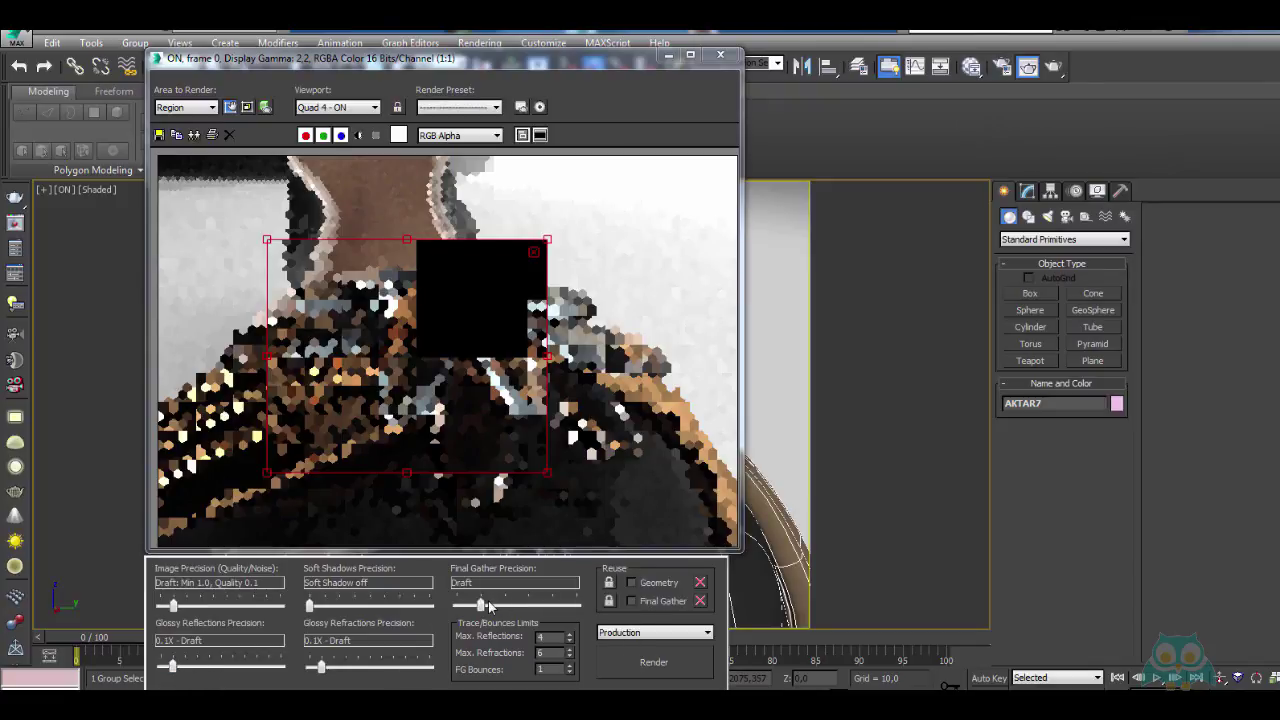
pyautogui.click(665, 657)
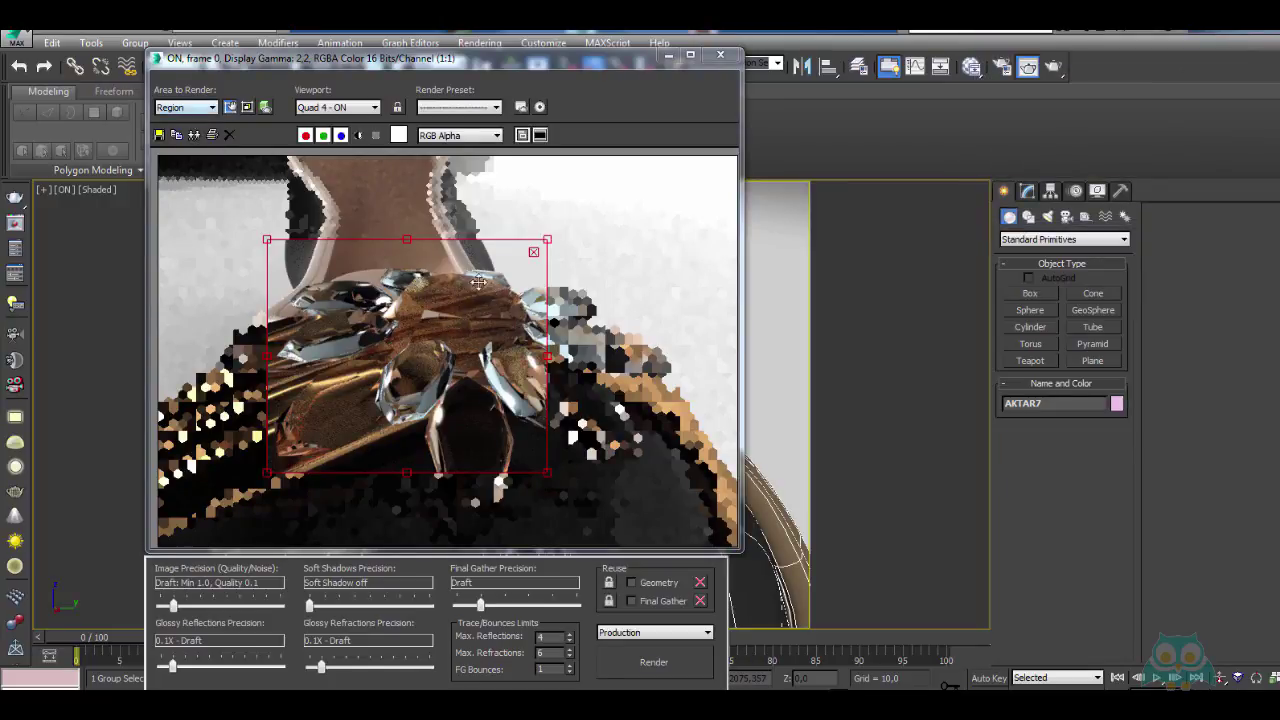
# Set the area to render back to View, and close the rendered frame window
pyautogui.click(186, 107)
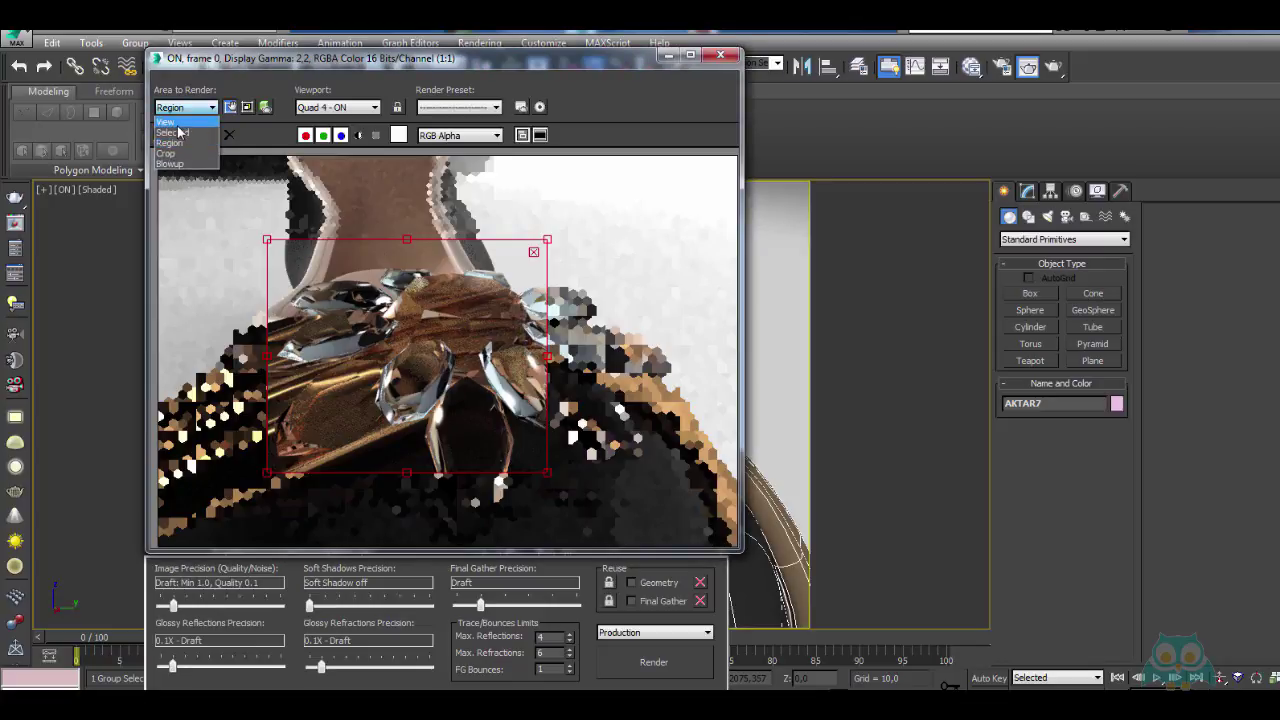
pyautogui.click(180, 120)
pyautogui.click(717, 57)
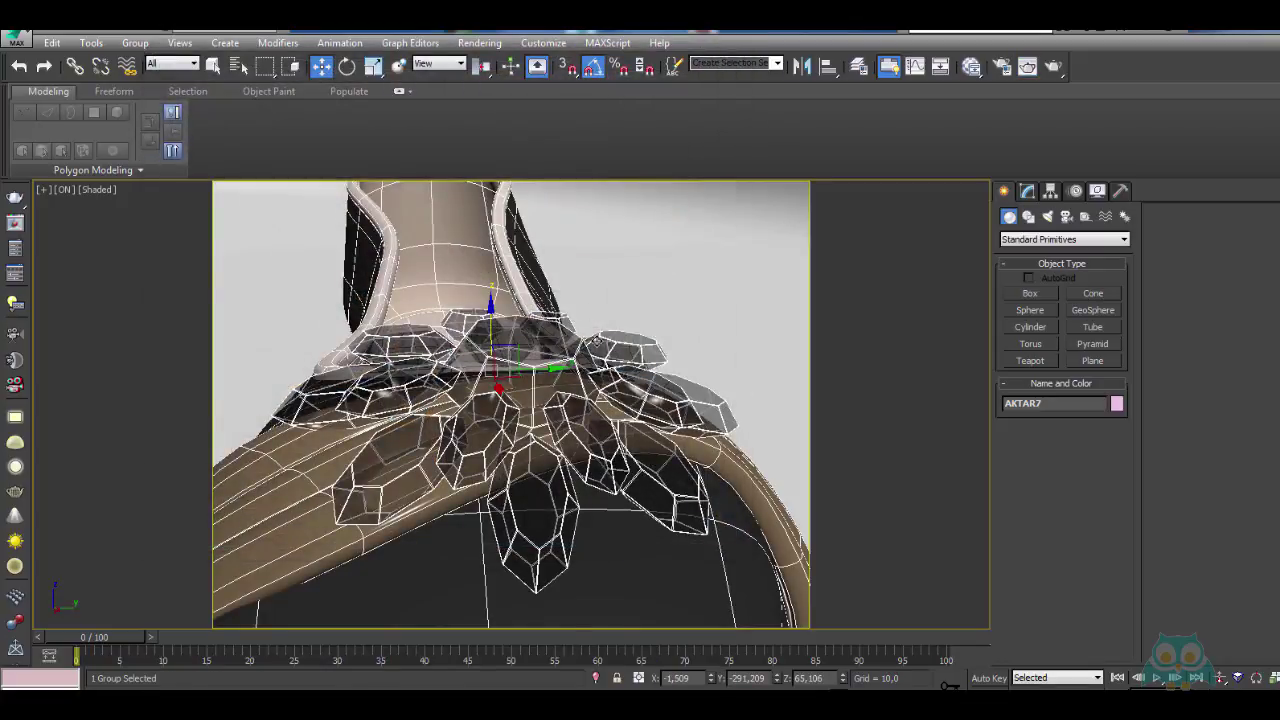
# Reframe the ON camera to a raised three-quarter view showing the whole shoe
pyautogui.click(1220, 678)
pyautogui.moveTo(576, 349); pyautogui.dragTo(494, 370)
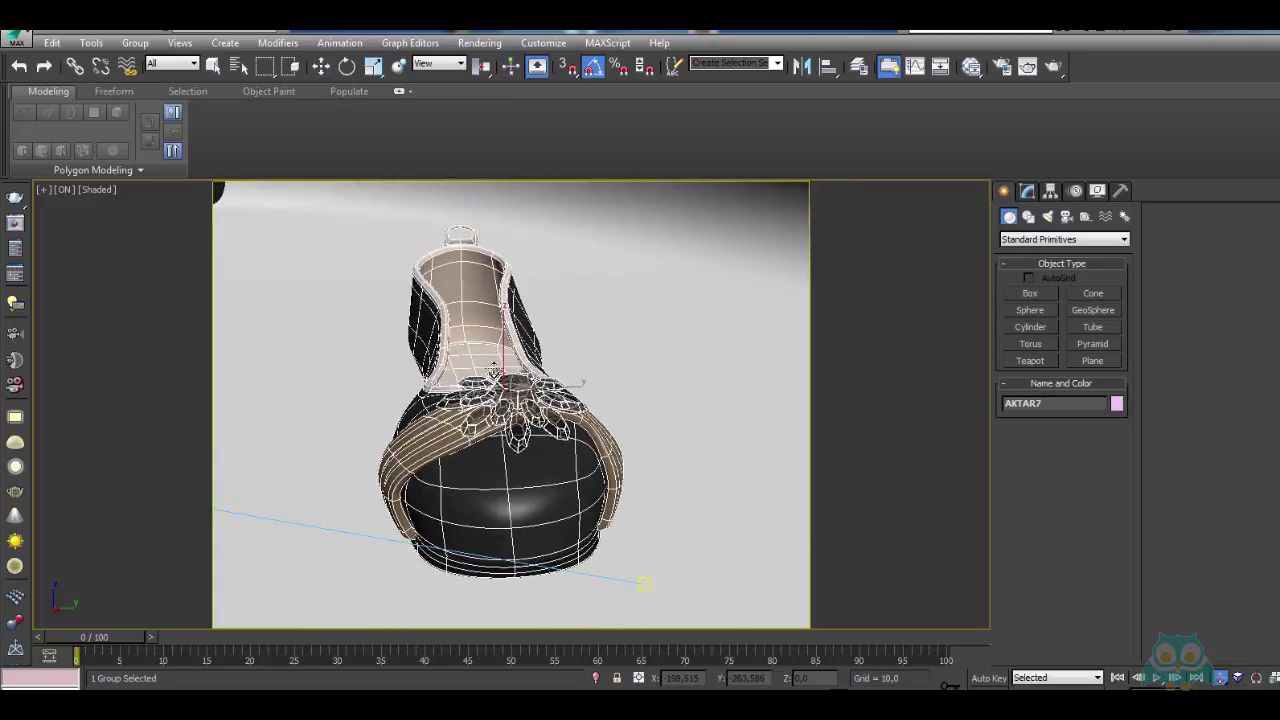
pyautogui.moveTo(448, 440); pyautogui.dragTo(521, 456)
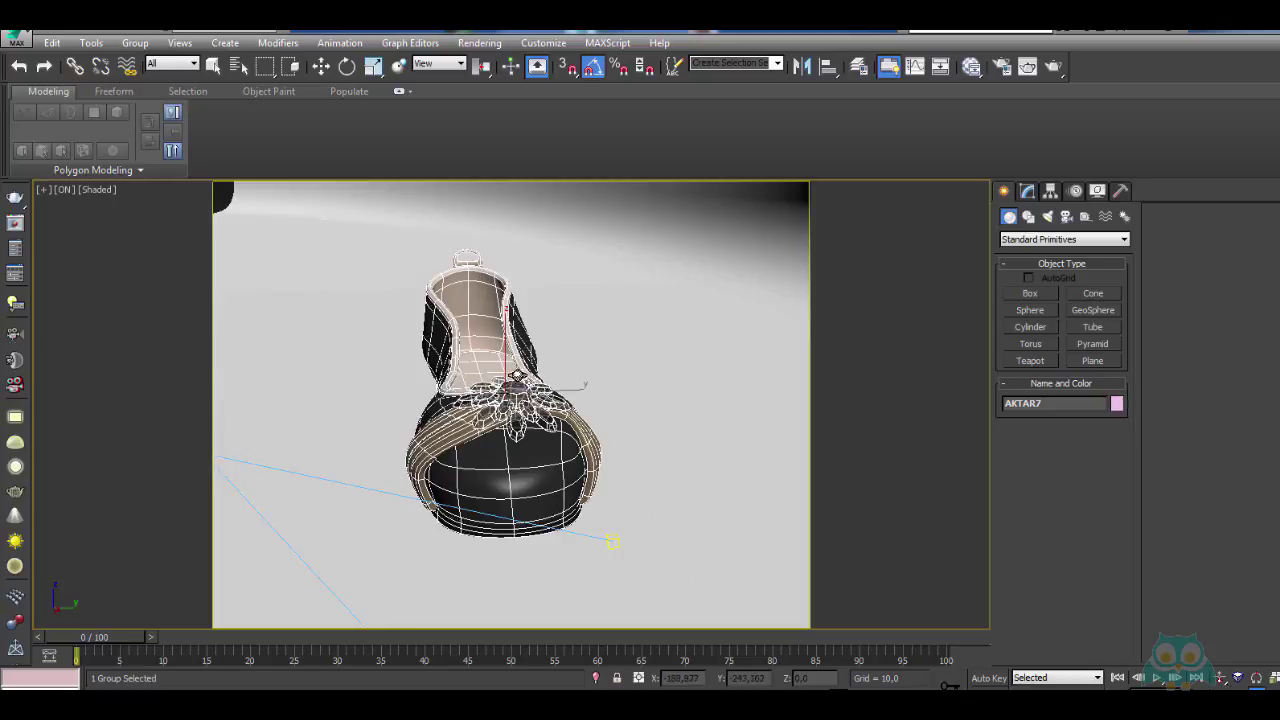
pyautogui.moveTo(517, 375); pyautogui.dragTo(417, 346)
pyautogui.click(320, 67)
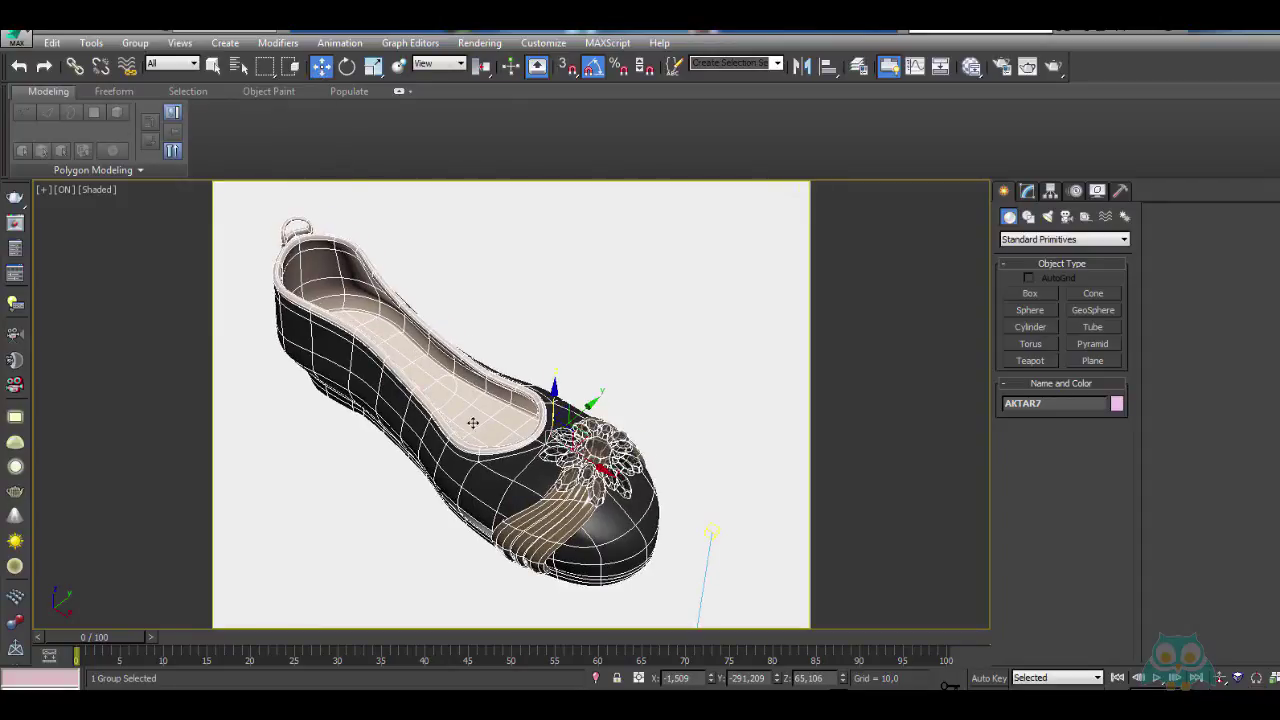
pyautogui.moveTo(476, 393); pyautogui.dragTo(560, 389, button='middle')
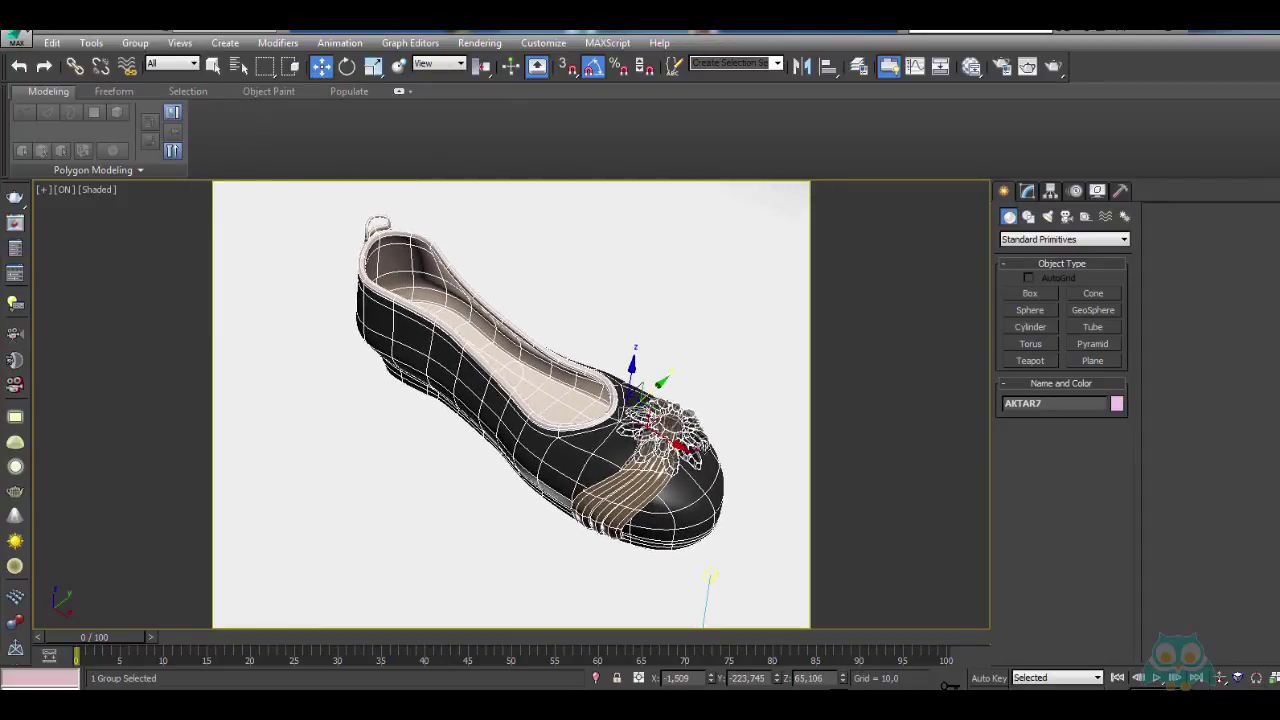
# Clone the shoe group as one copy beside the original, and mirror it on the Y axis with No Clone to form a pair
pyautogui.moveTo(656, 390)
pyautogui.mouseDown()
pyautogui.moveTo(680, 371)
pyautogui.moveTo(651, 398)
pyautogui.moveTo(585, 572)
pyautogui.moveTo(578, 480)
pyautogui.mouseUp()
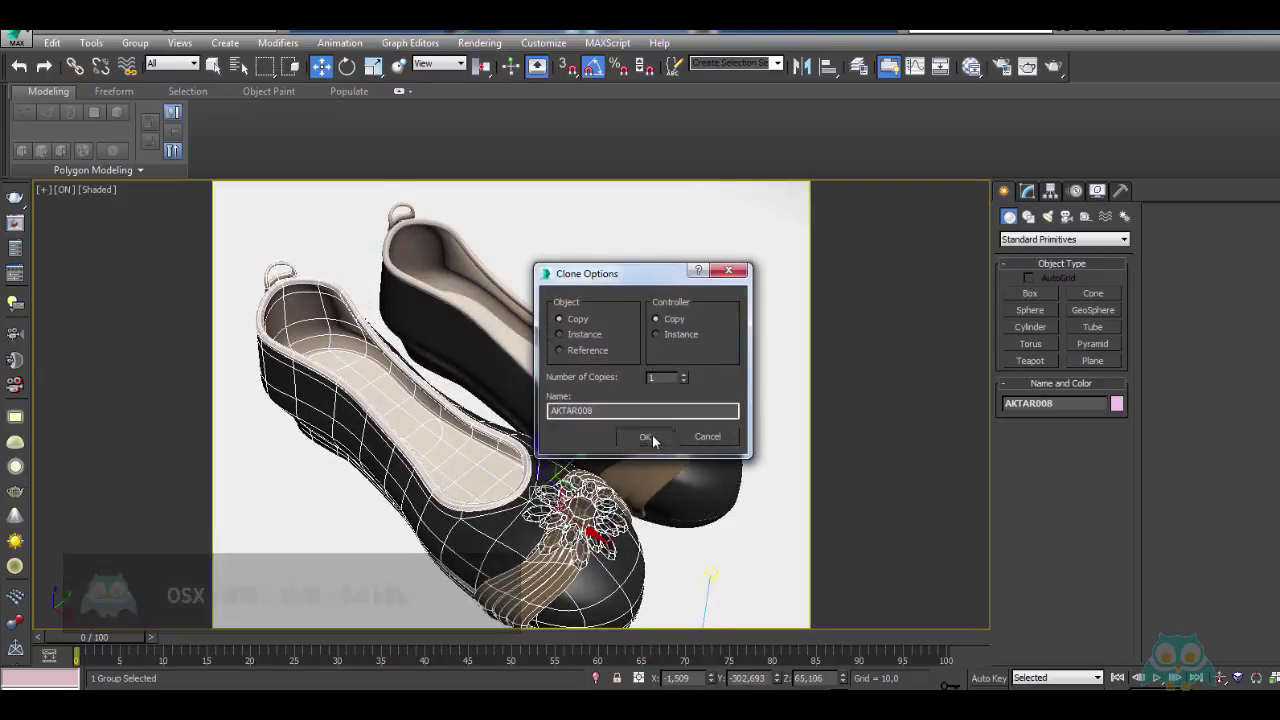
pyautogui.click(648, 437)
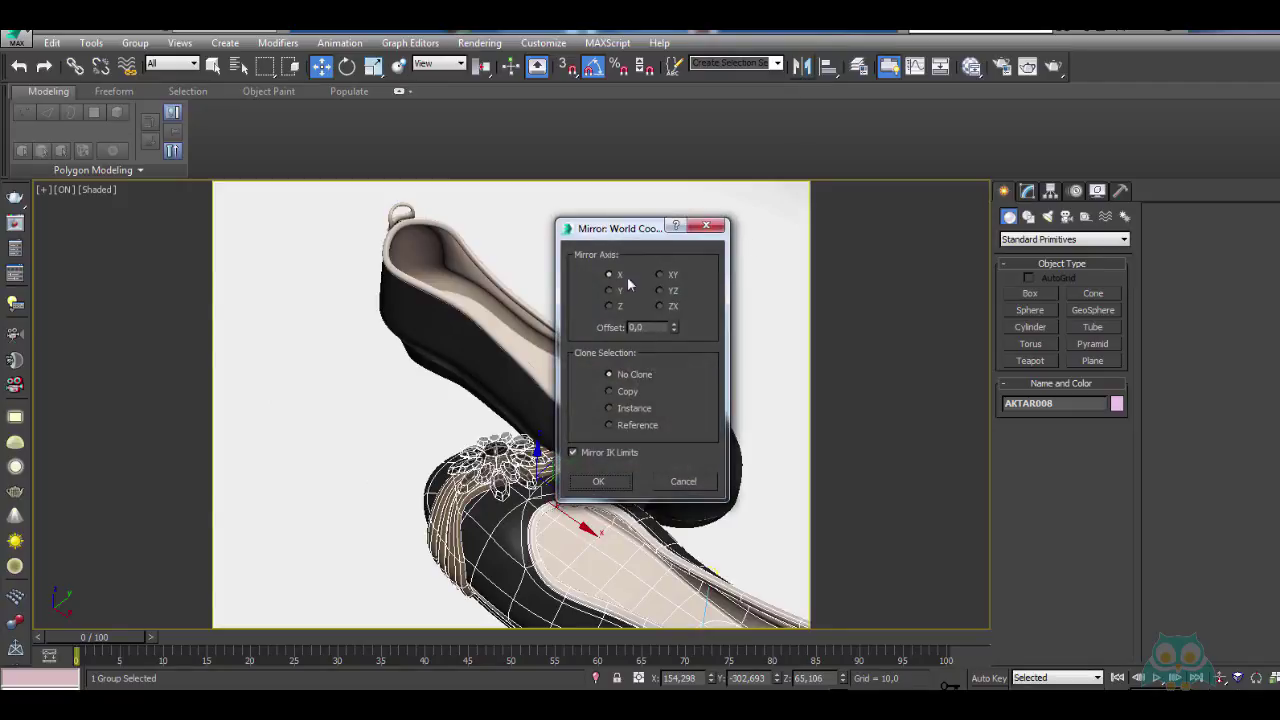
pyautogui.click(616, 291)
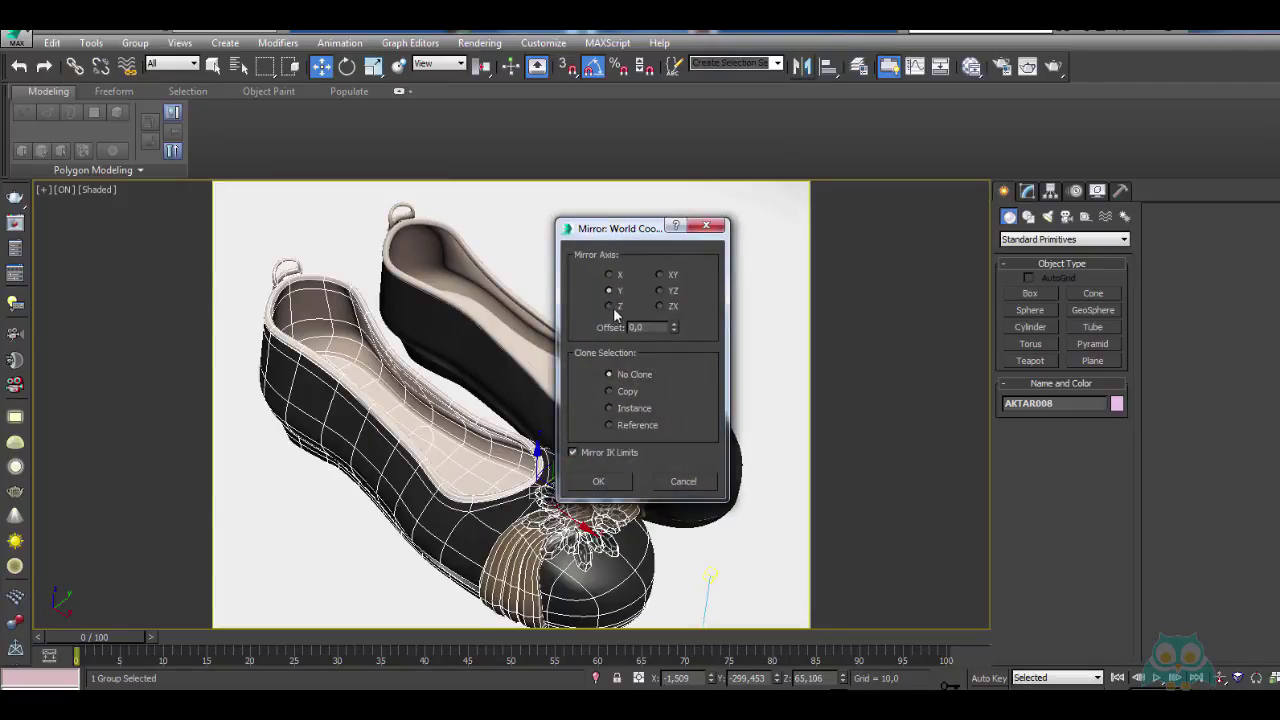
pyautogui.click(598, 482)
pyautogui.keyDown('alt'); pyautogui.moveTo(567, 466); pyautogui.dragTo(565, 451, button='middle'); pyautogui.keyUp('alt')
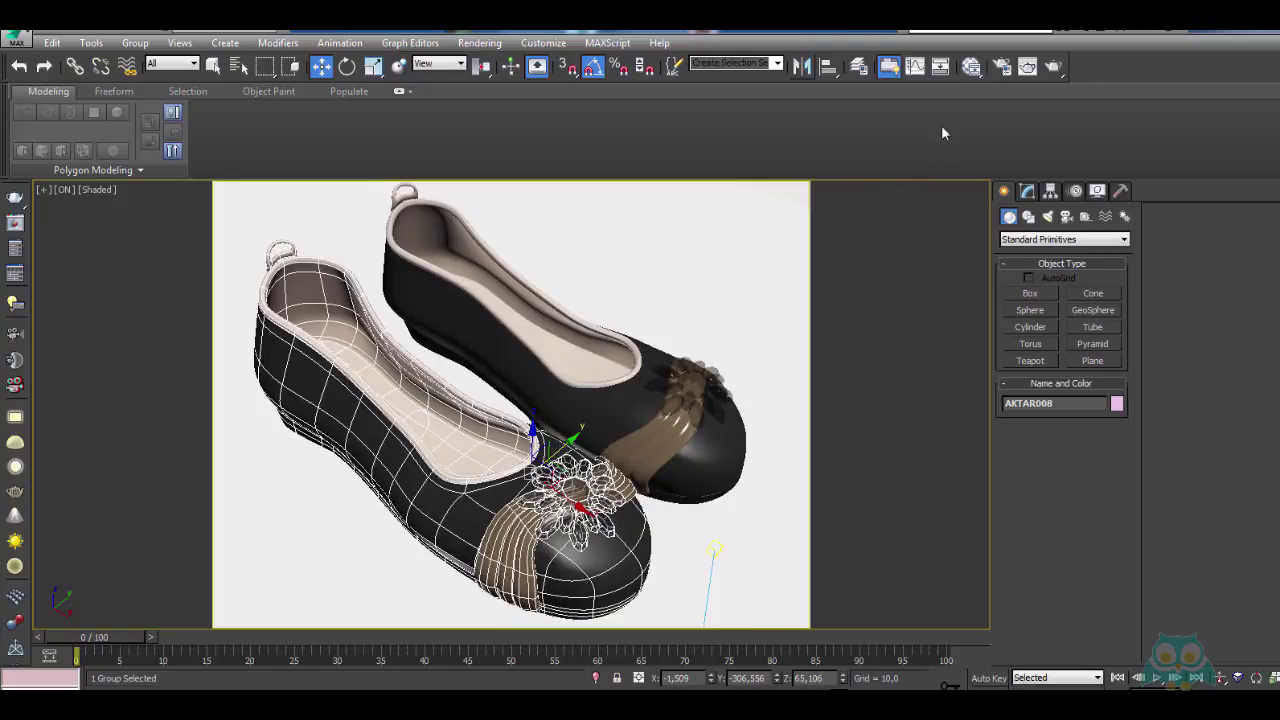
# Set the render output size to the HDTV (video) preset at 1920 by 1080
pyautogui.click(1003, 67)
pyautogui.click(778, 167)
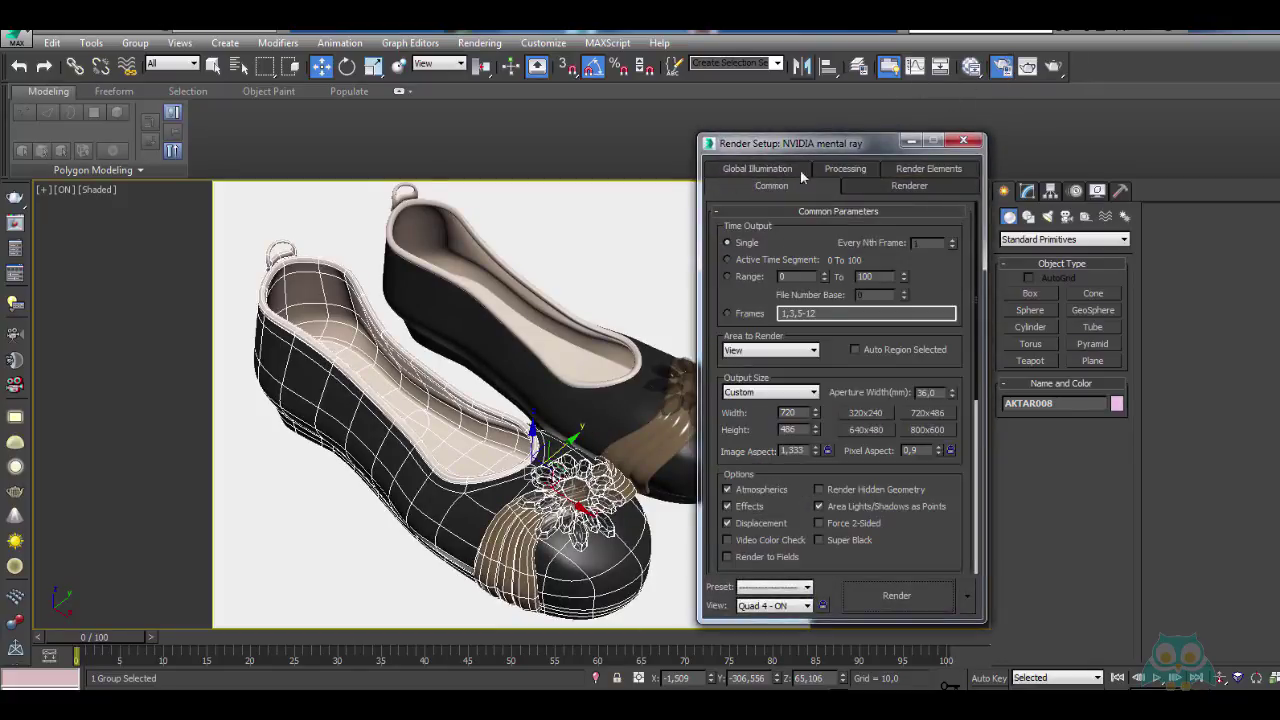
pyautogui.click(767, 394)
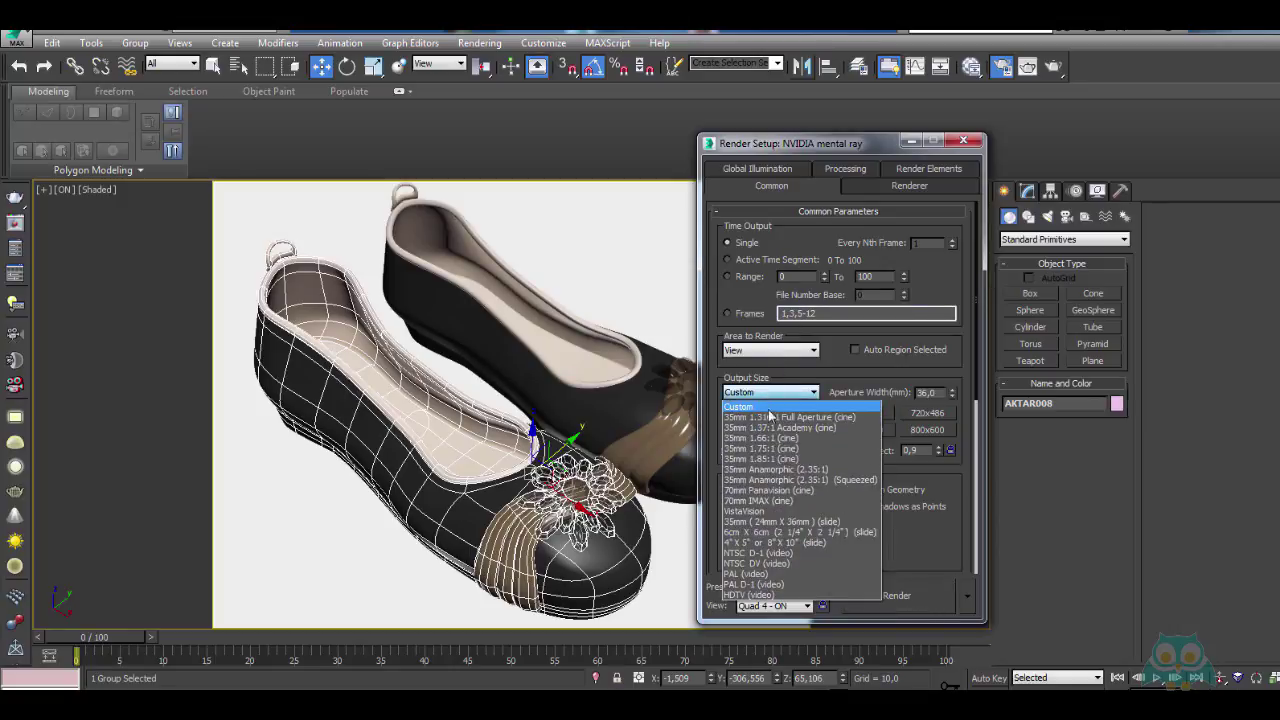
pyautogui.click(745, 595)
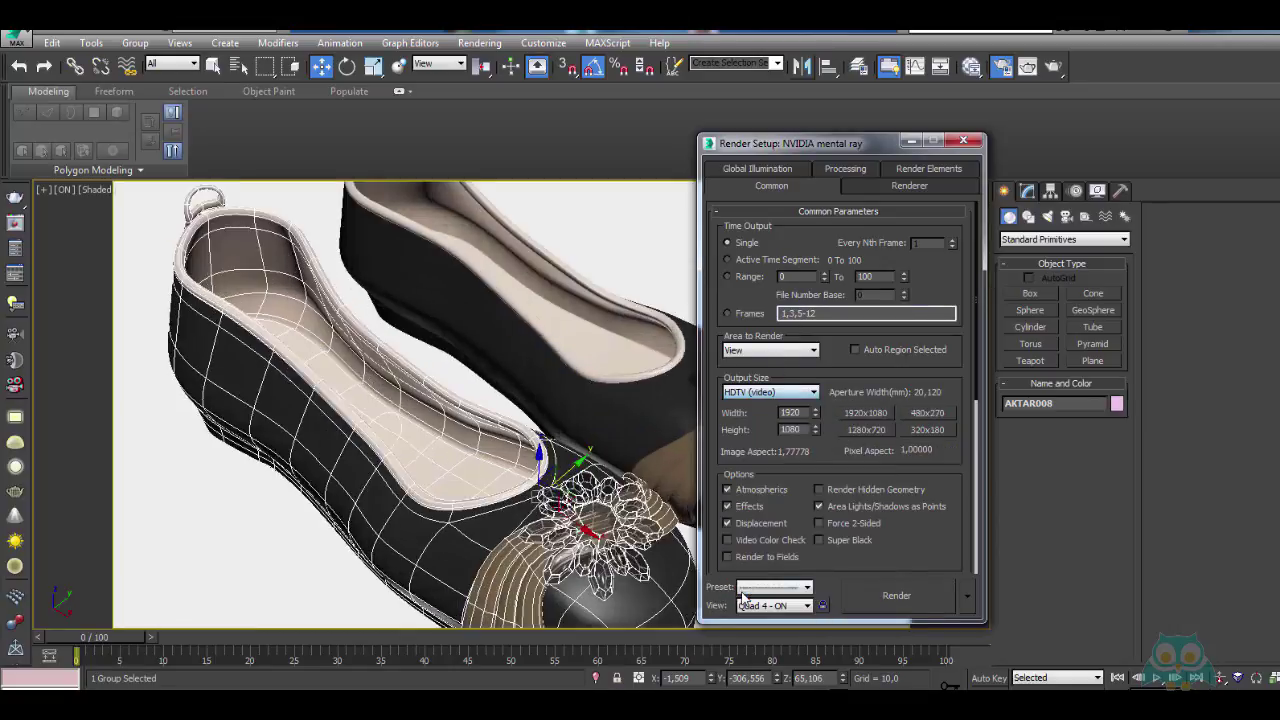
# Close the render settings and reframe the ON camera farther back at a three-quarter angle so both whole shoes fit the frame
pyautogui.click(963, 140)
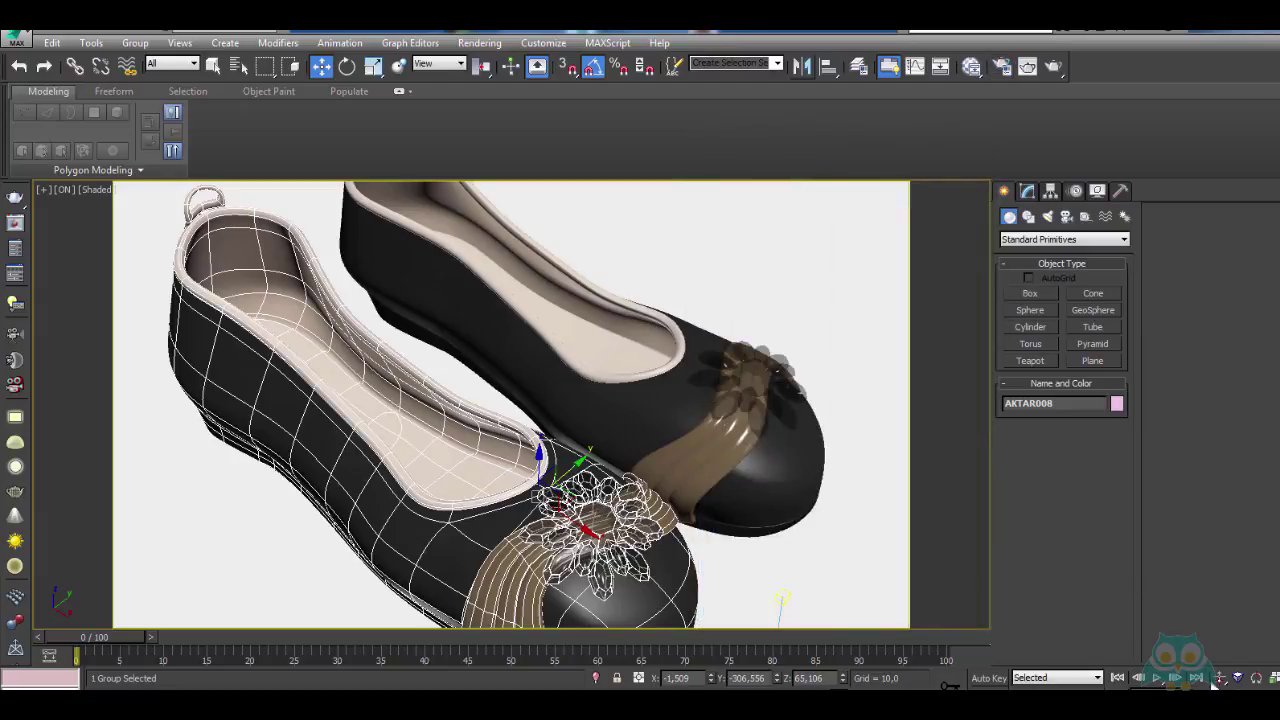
pyautogui.click(1219, 678)
pyautogui.moveTo(545, 322); pyautogui.dragTo(549, 351)
pyautogui.moveTo(549, 351); pyautogui.dragTo(540, 367, button='middle')
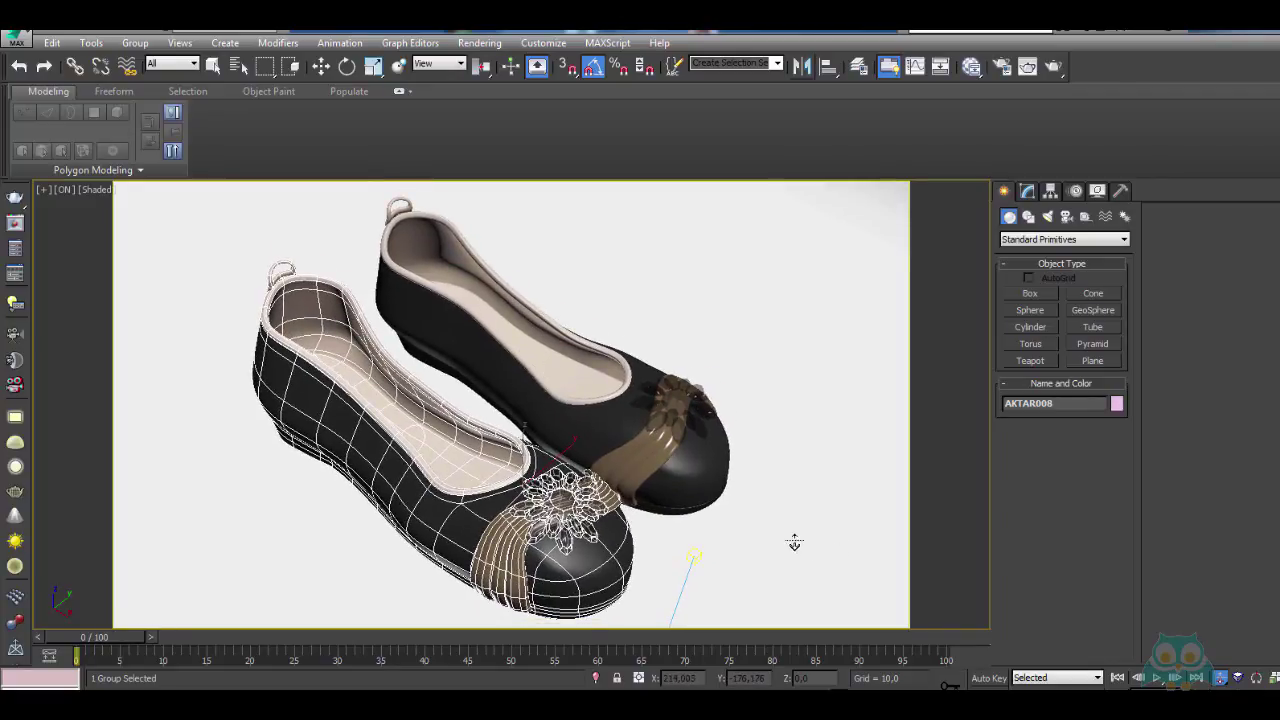
pyautogui.keyDown('alt'); pyautogui.moveTo(829, 543); pyautogui.dragTo(625, 418, button='middle'); pyautogui.keyUp('alt')
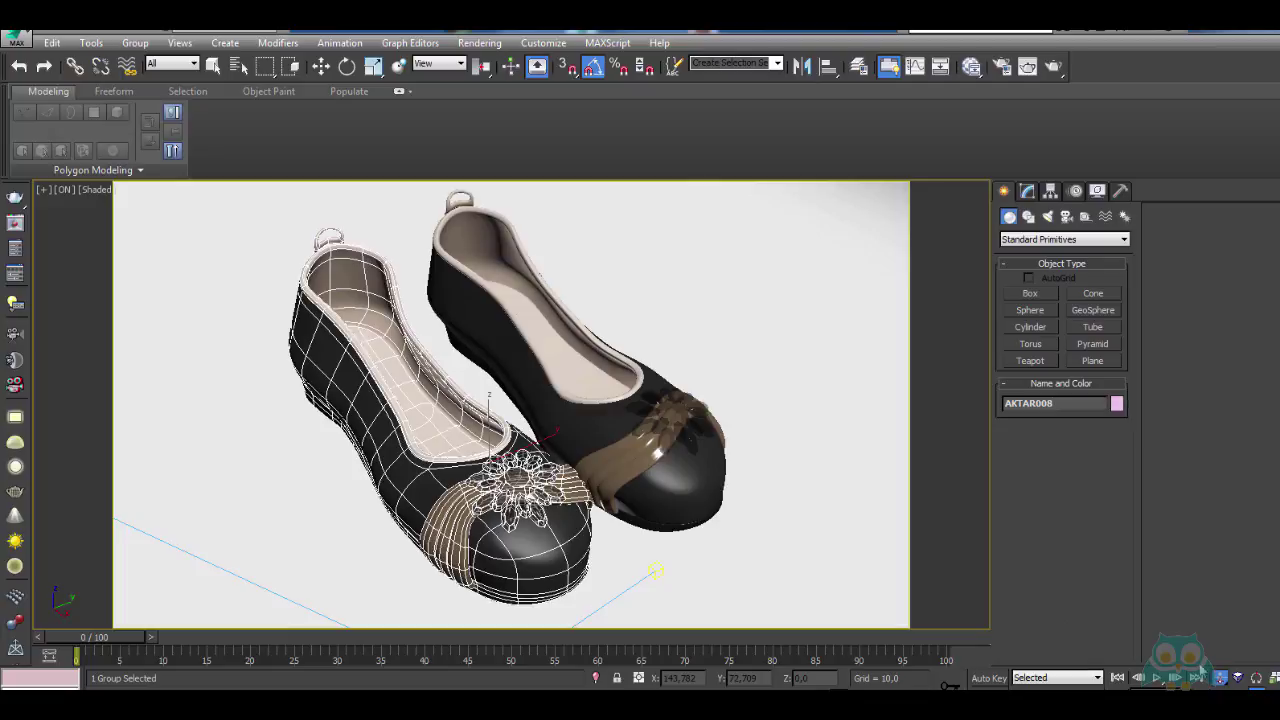
pyautogui.keyDown('alt'); pyautogui.moveTo(605, 426); pyautogui.dragTo(550, 378, button='middle'); pyautogui.keyUp('alt')
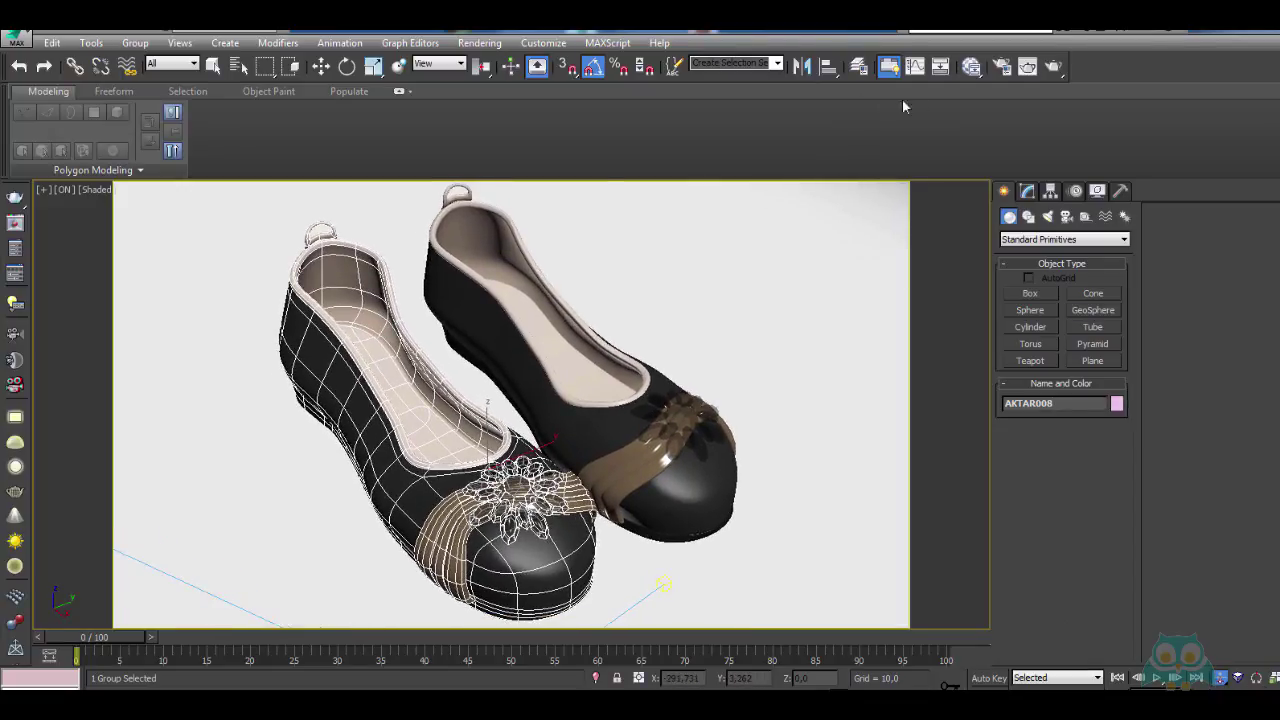
# In the rendered frame window, set Image Precision to Medium (Min 1.0, Quality 1.5) and Final Gather Precision to Medium
pyautogui.click(1028, 66)
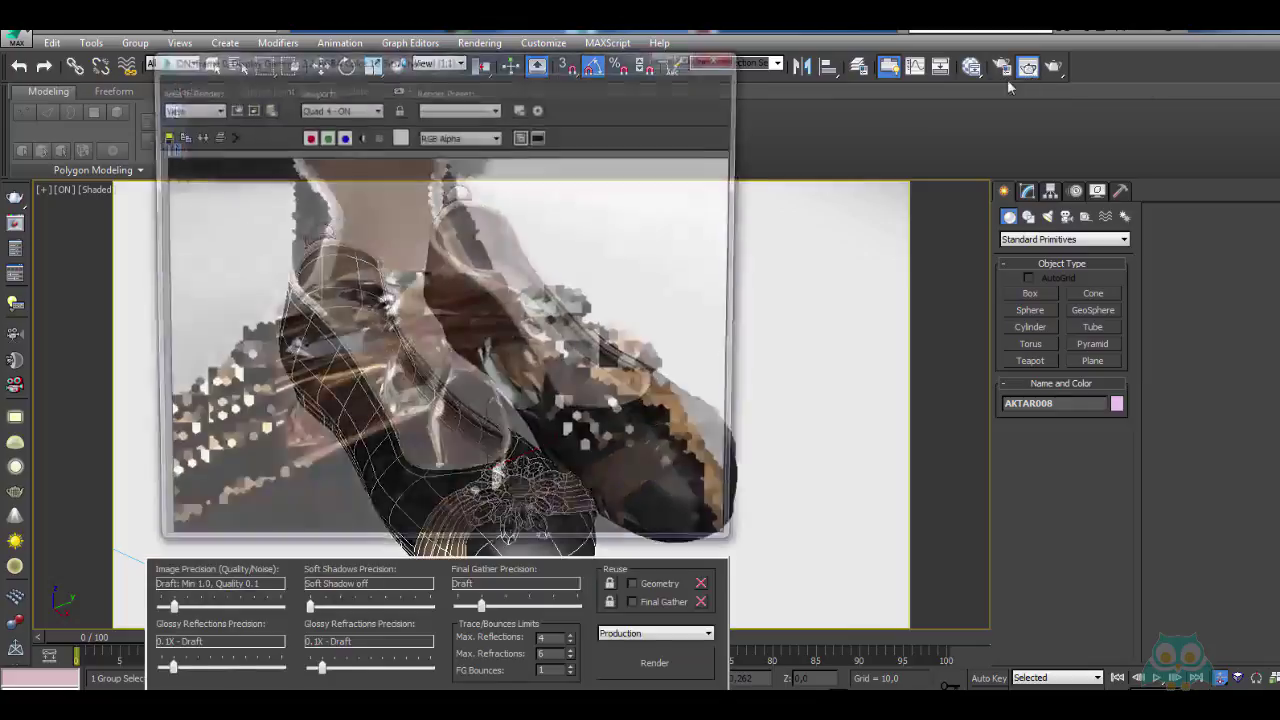
pyautogui.moveTo(532, 60); pyautogui.dragTo(473, 49)
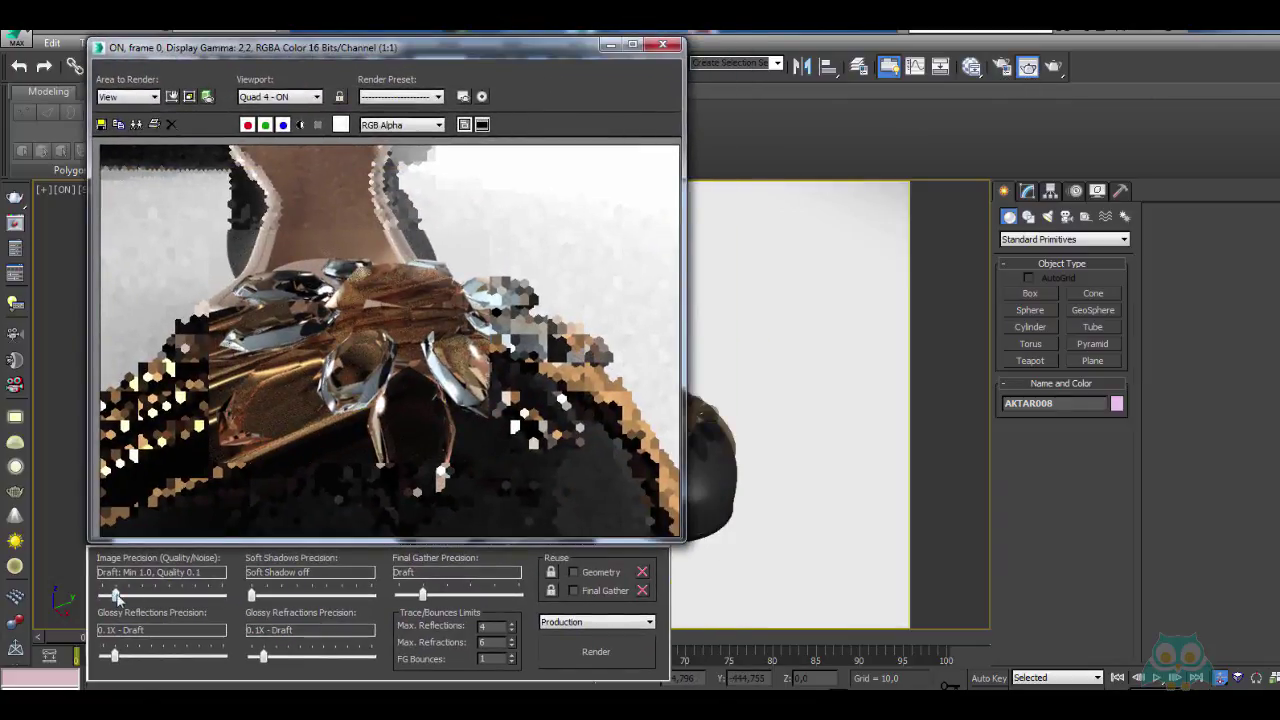
pyautogui.moveTo(117, 597); pyautogui.dragTo(153, 598)
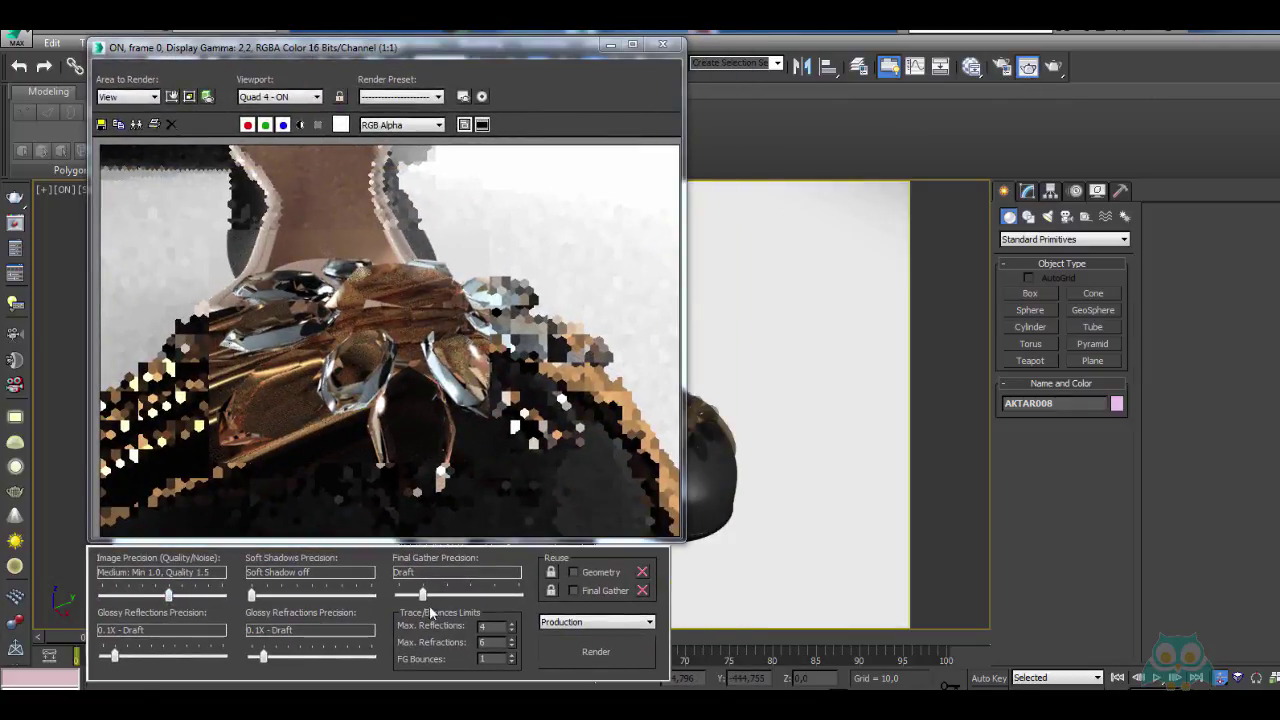
pyautogui.moveTo(422, 594); pyautogui.dragTo(470, 594)
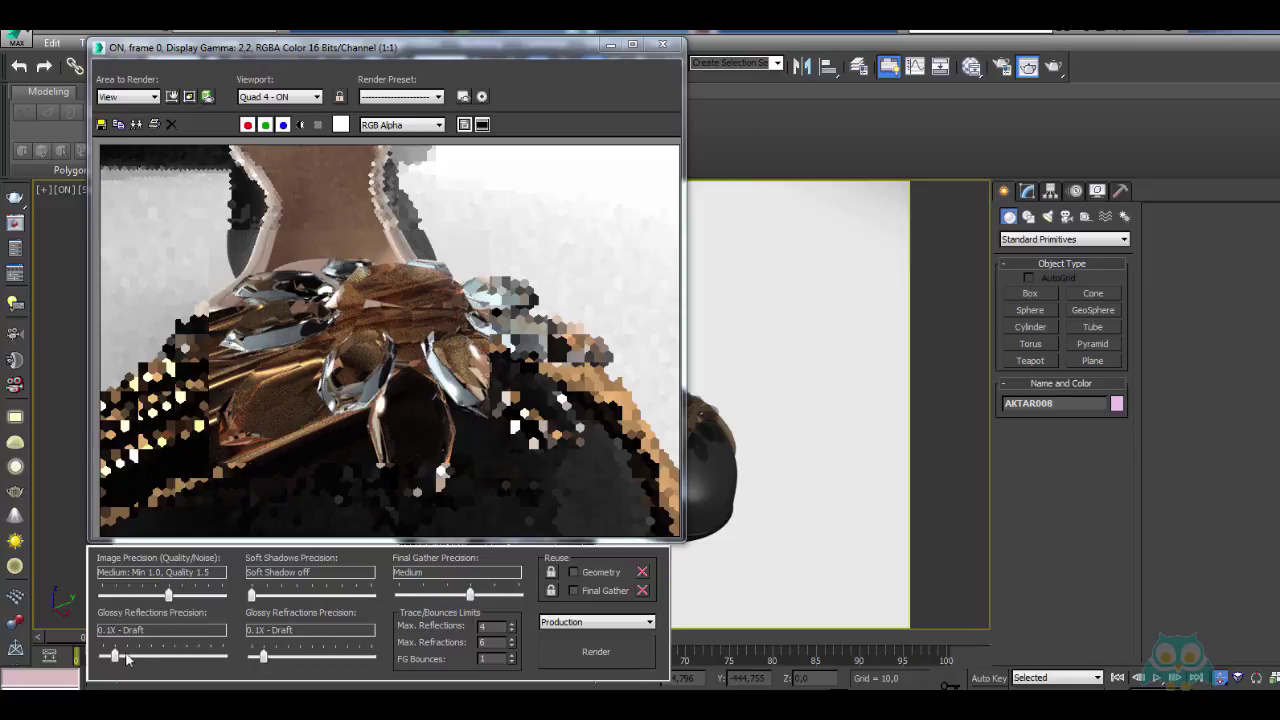